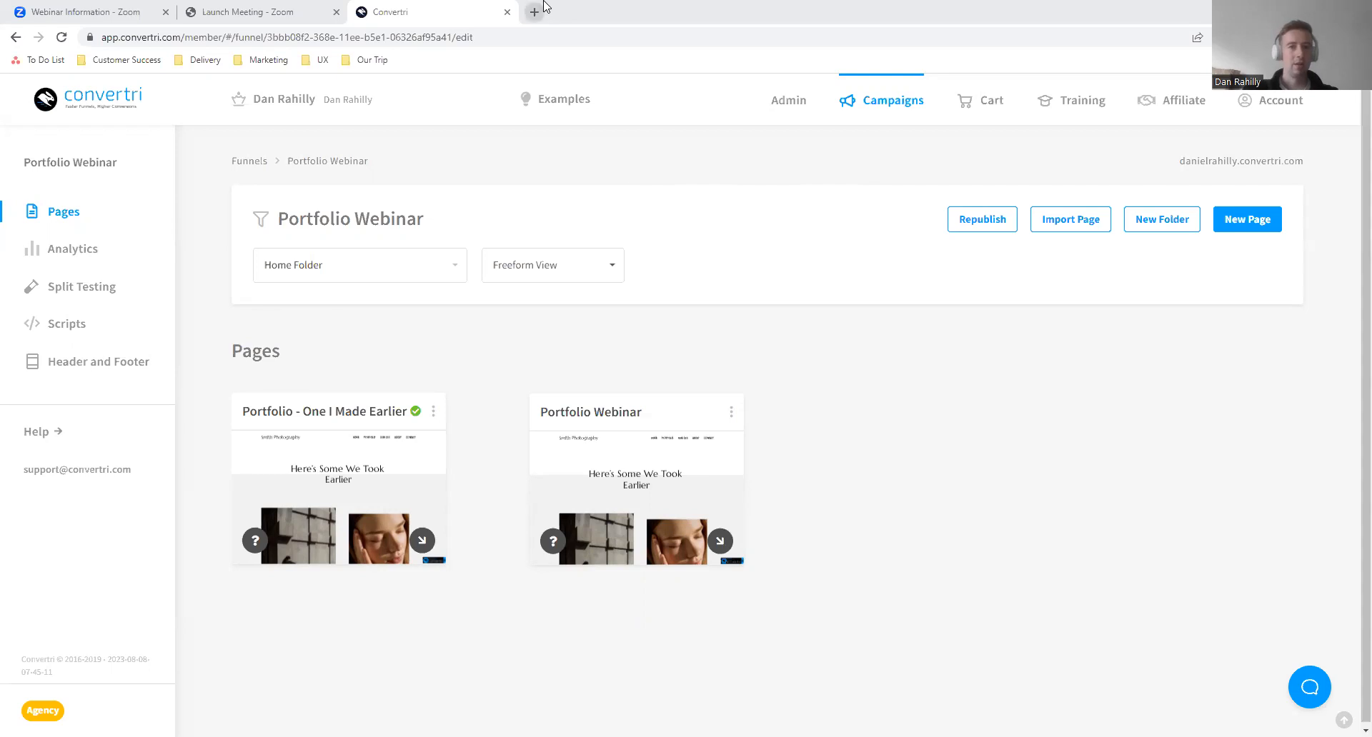
- Close the Launch Meeting browser tab and return to the Portfolio Webinar funnel
{"action": "mouse_move", "coordinate": [672, 418]}
{"action": "left_click", "coordinate": [299, 8]}
{"action": "left_click", "coordinate": [335, 11]}
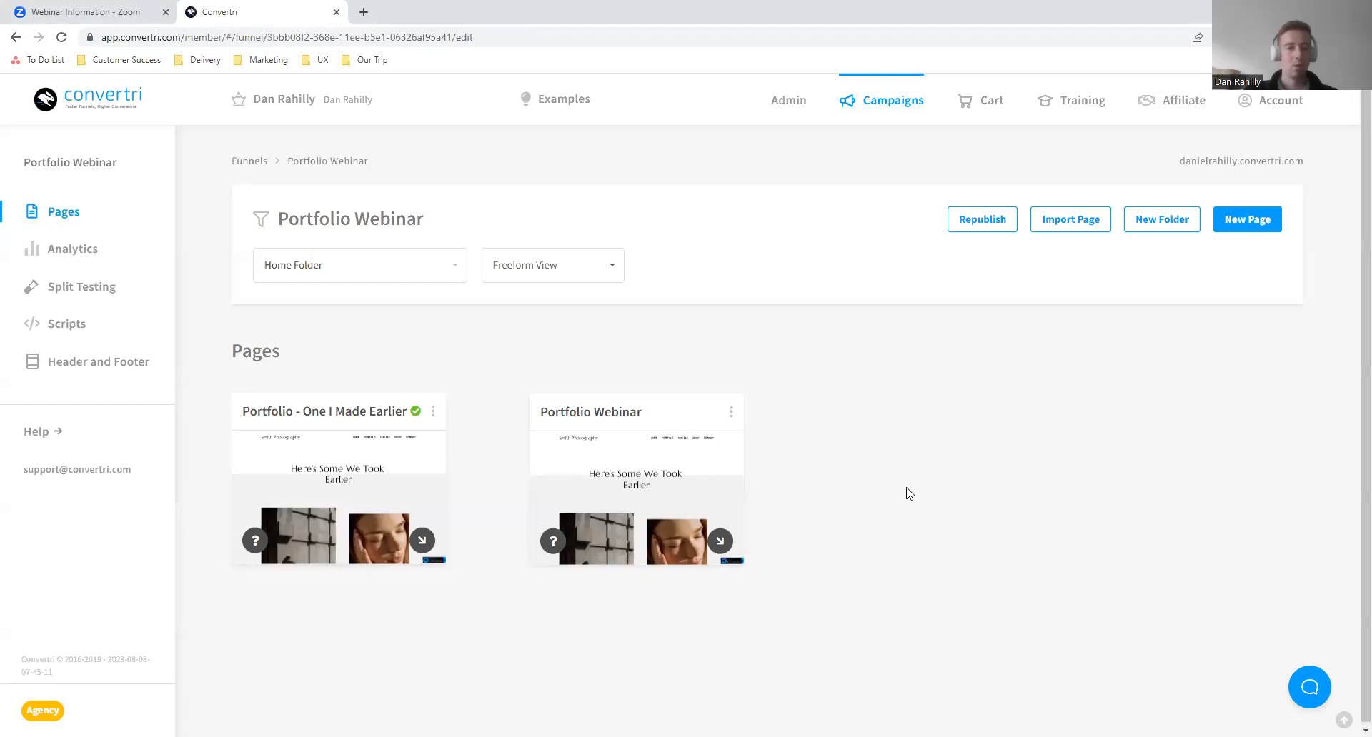
{"action": "mouse_move", "coordinate": [419, 413]}
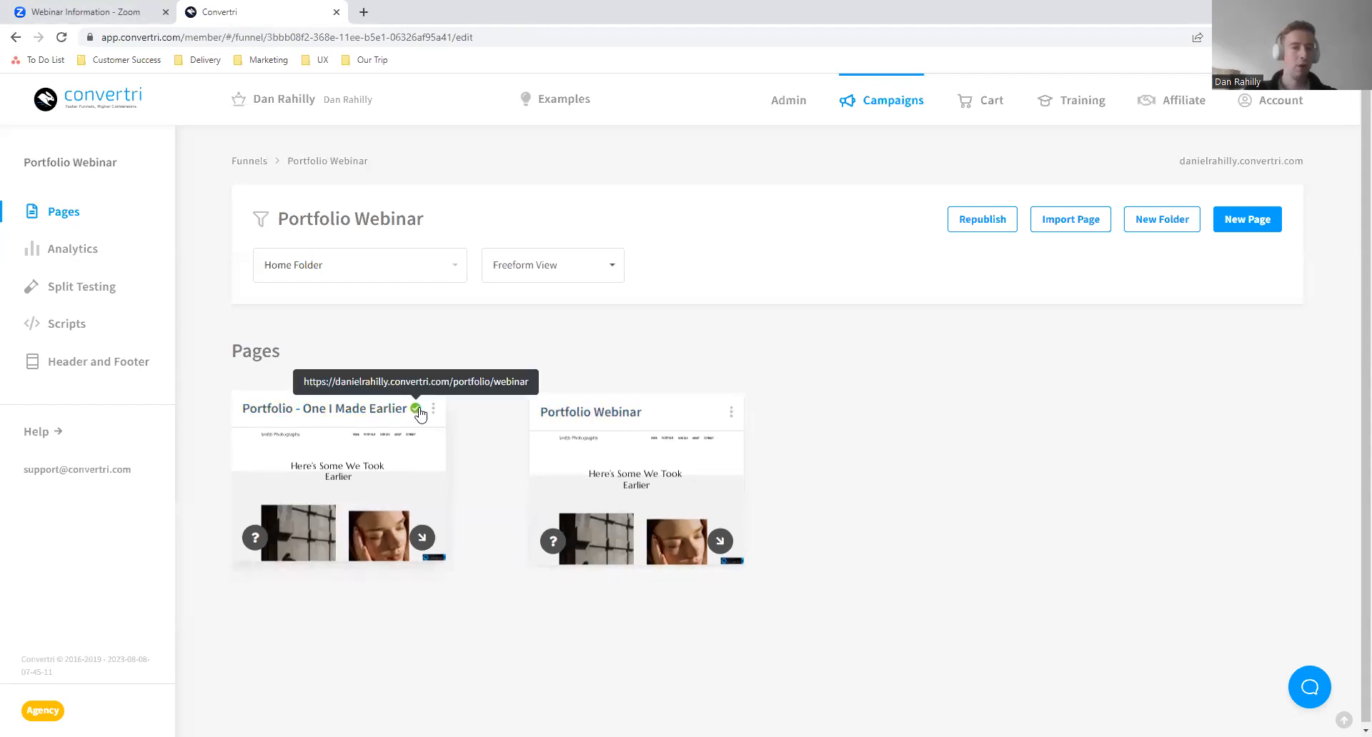
{"action": "mouse_move", "coordinate": [600, 412]}
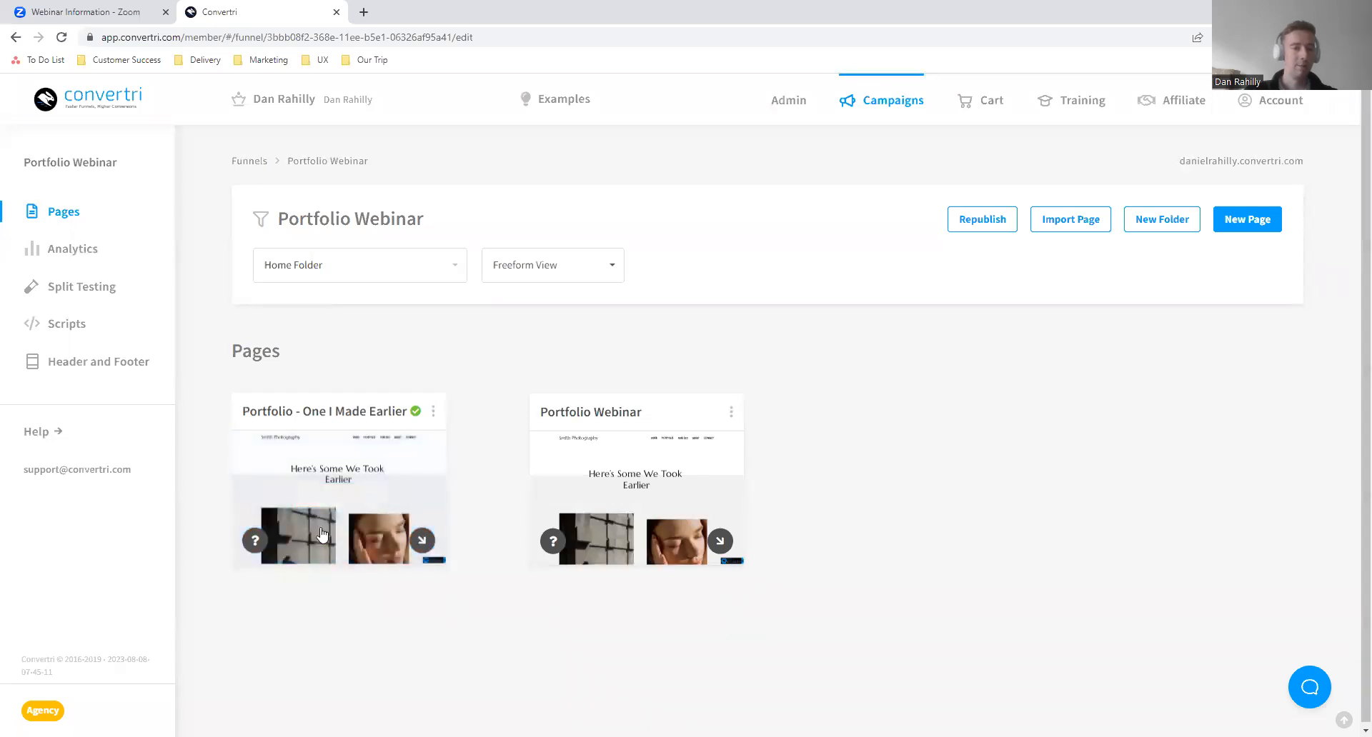
{"action": "mouse_move", "coordinate": [537, 492]}
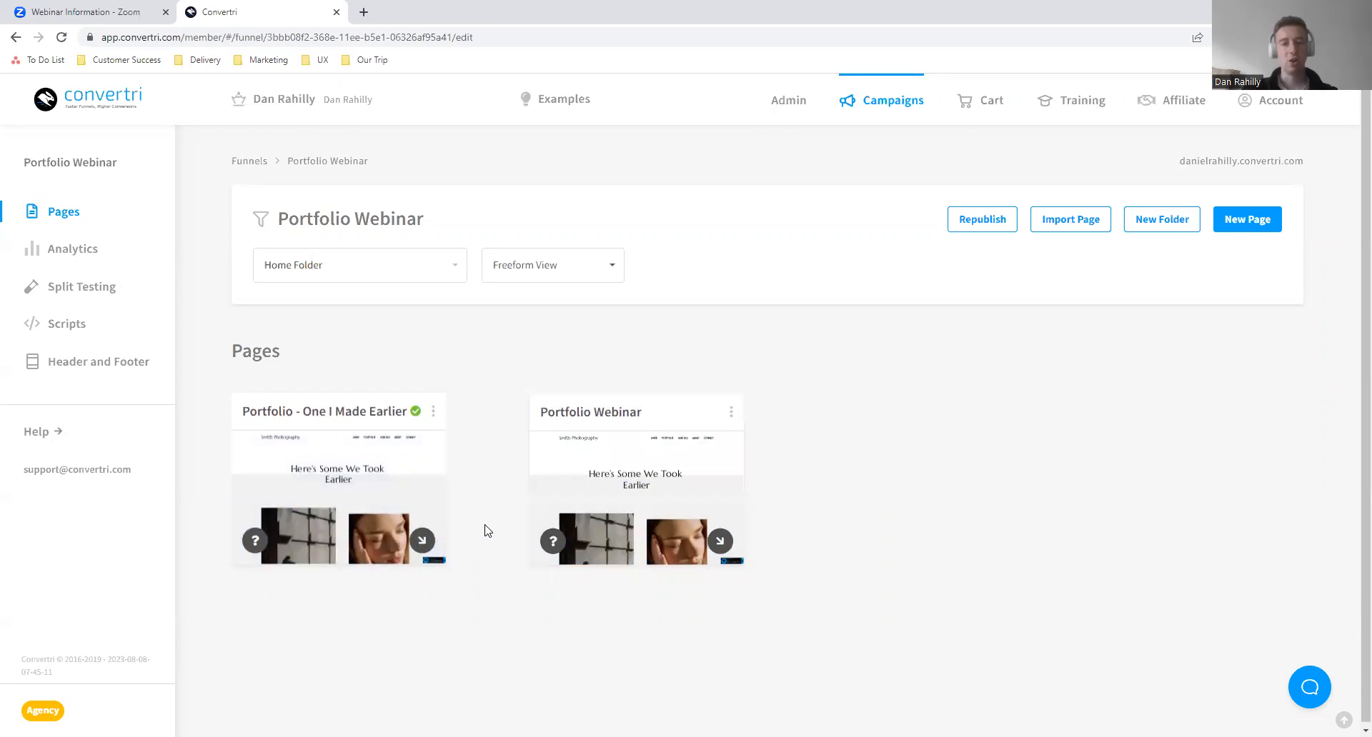
{"action": "mouse_move", "coordinate": [380, 552]}
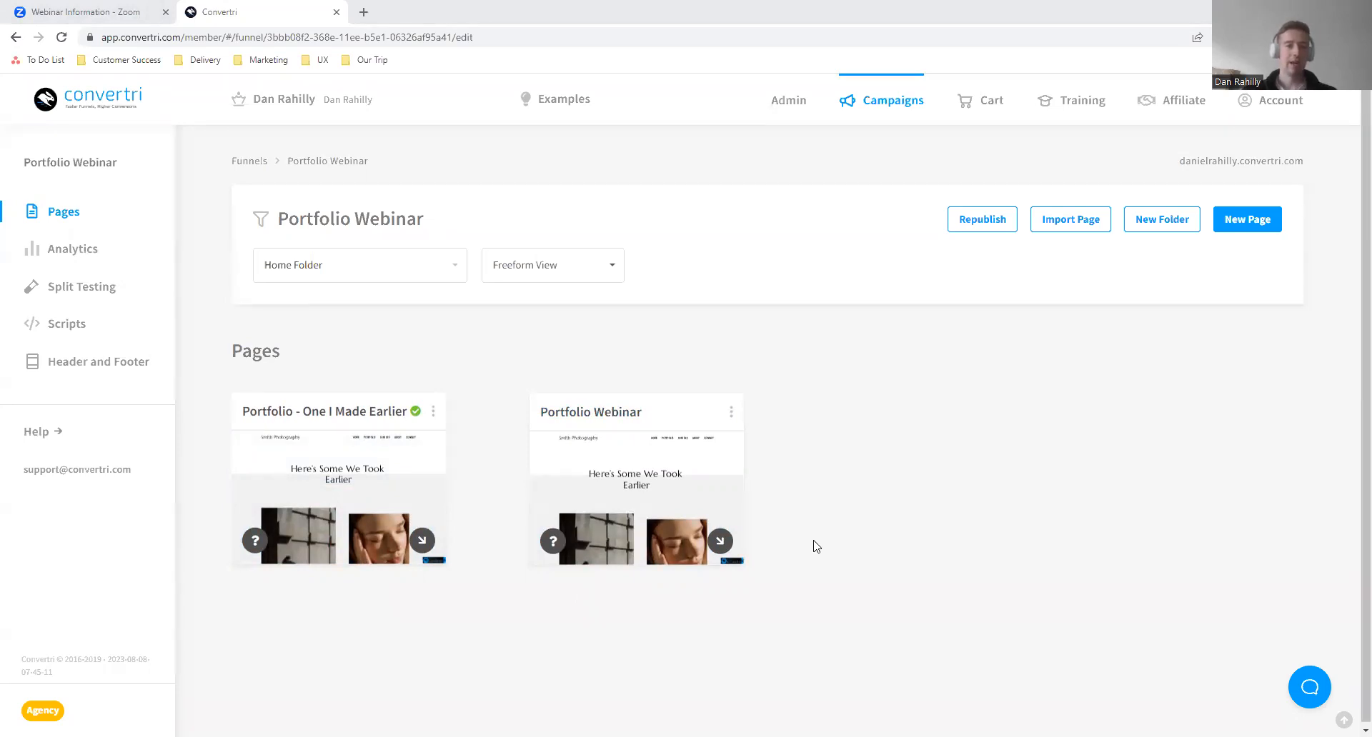
{"action": "mouse_move", "coordinate": [721, 439]}
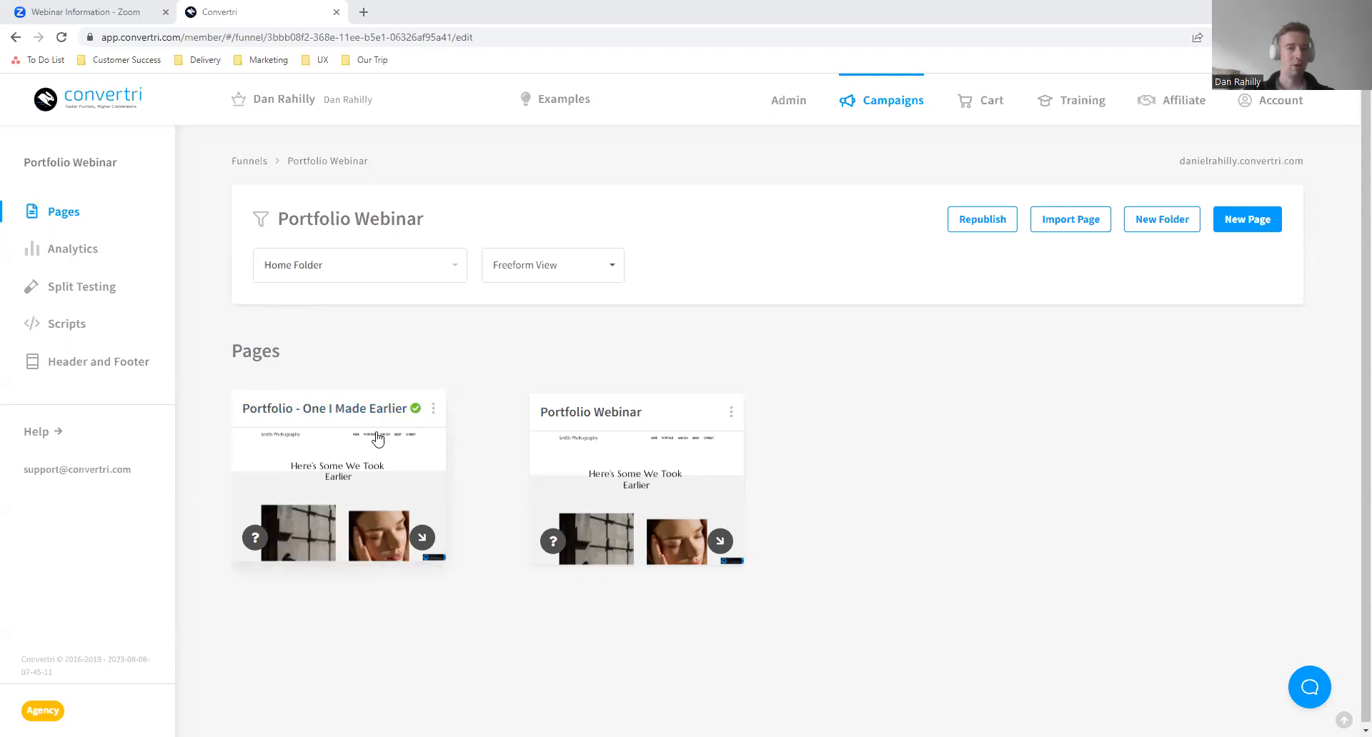
- Copy the published link of the "Portfolio - One I Made Earlier" page and open it in a new browser tab
{"action": "mouse_move", "coordinate": [402, 481]}
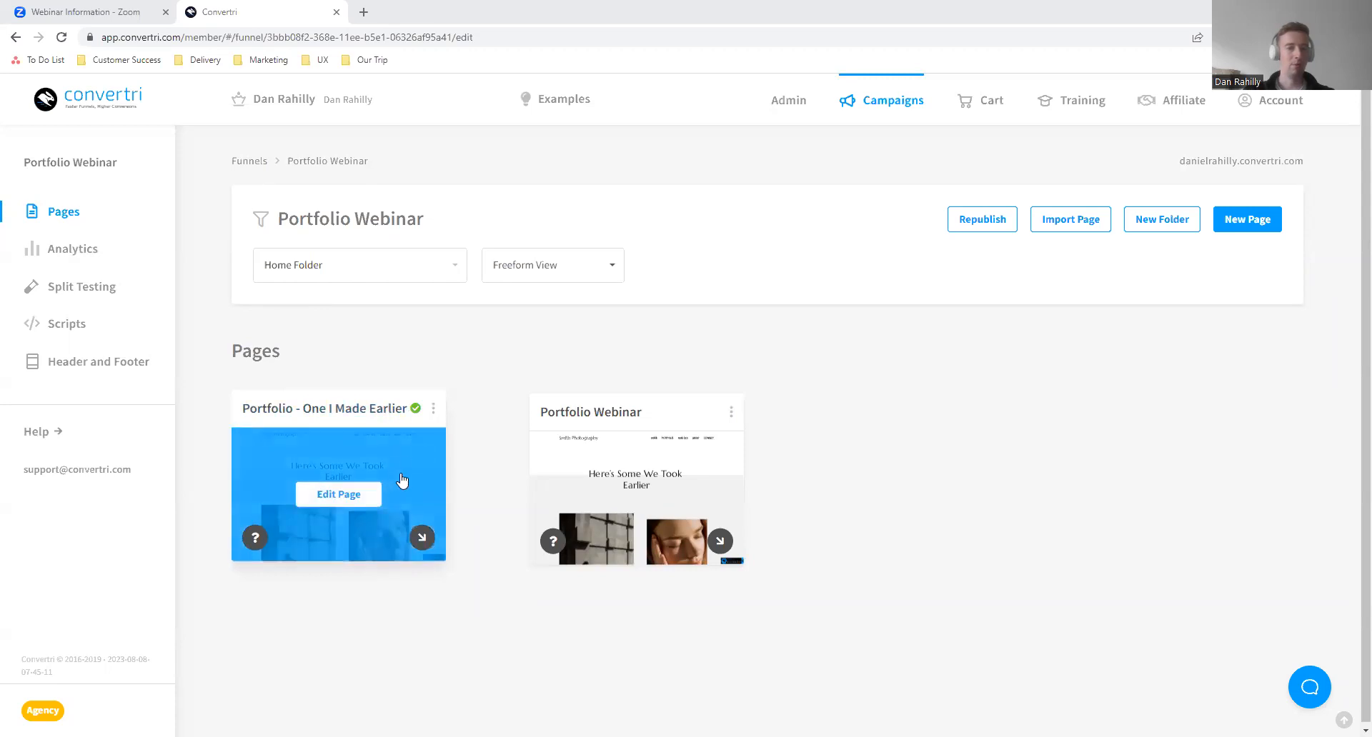
{"action": "left_click", "coordinate": [432, 412]}
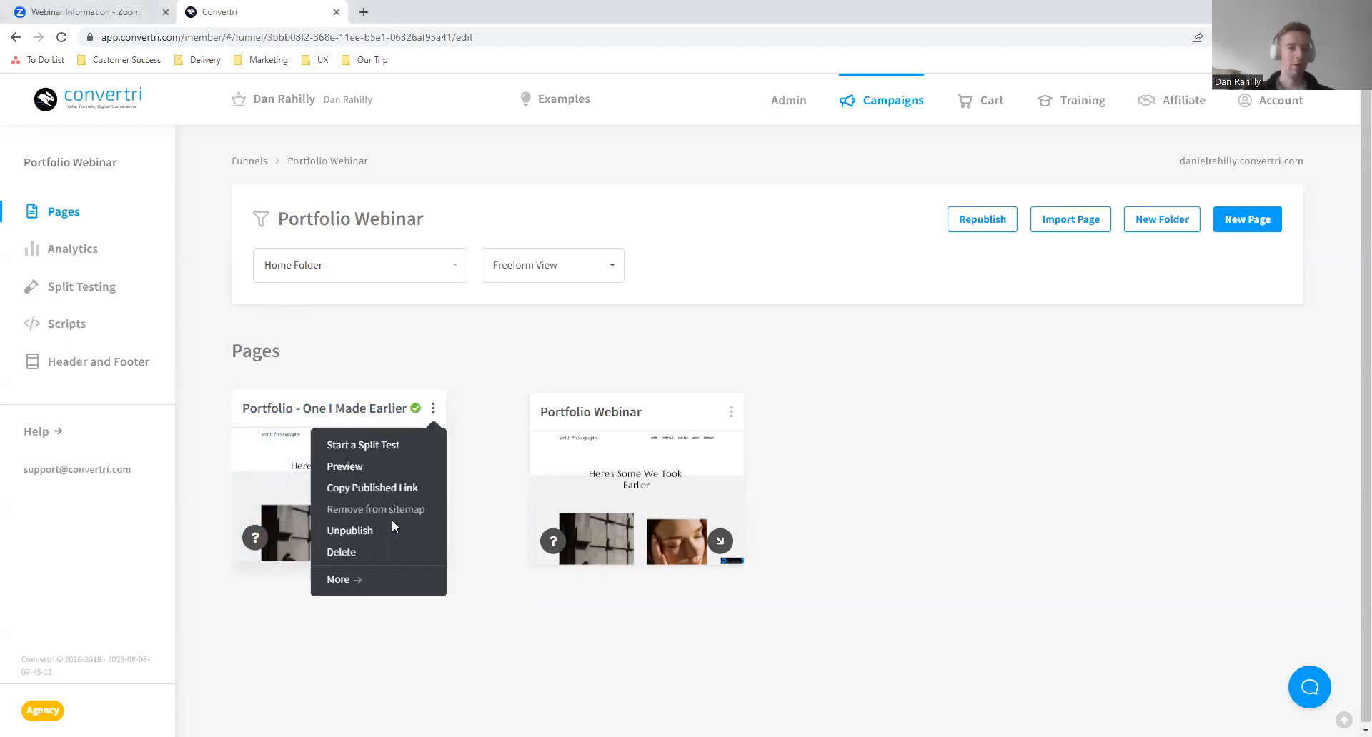
{"action": "left_click", "coordinate": [396, 490]}
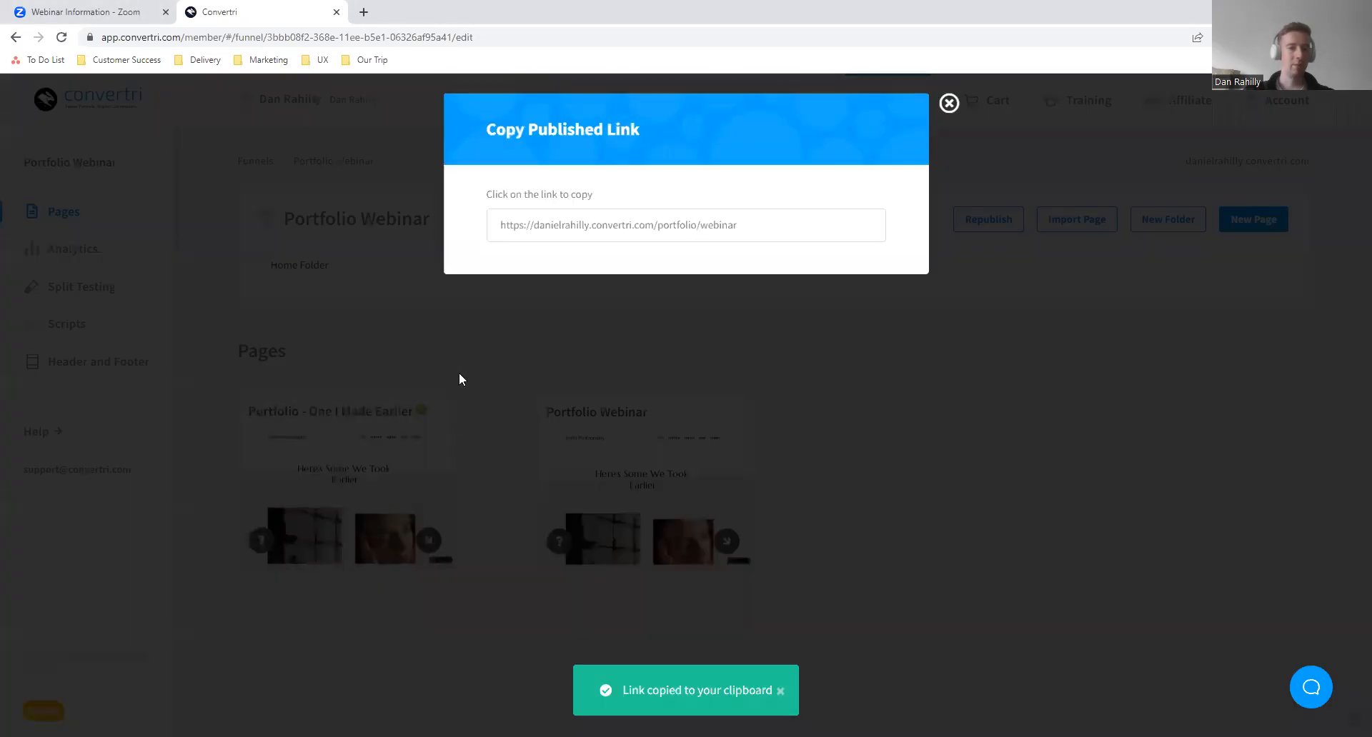
{"action": "left_click", "coordinate": [954, 104]}
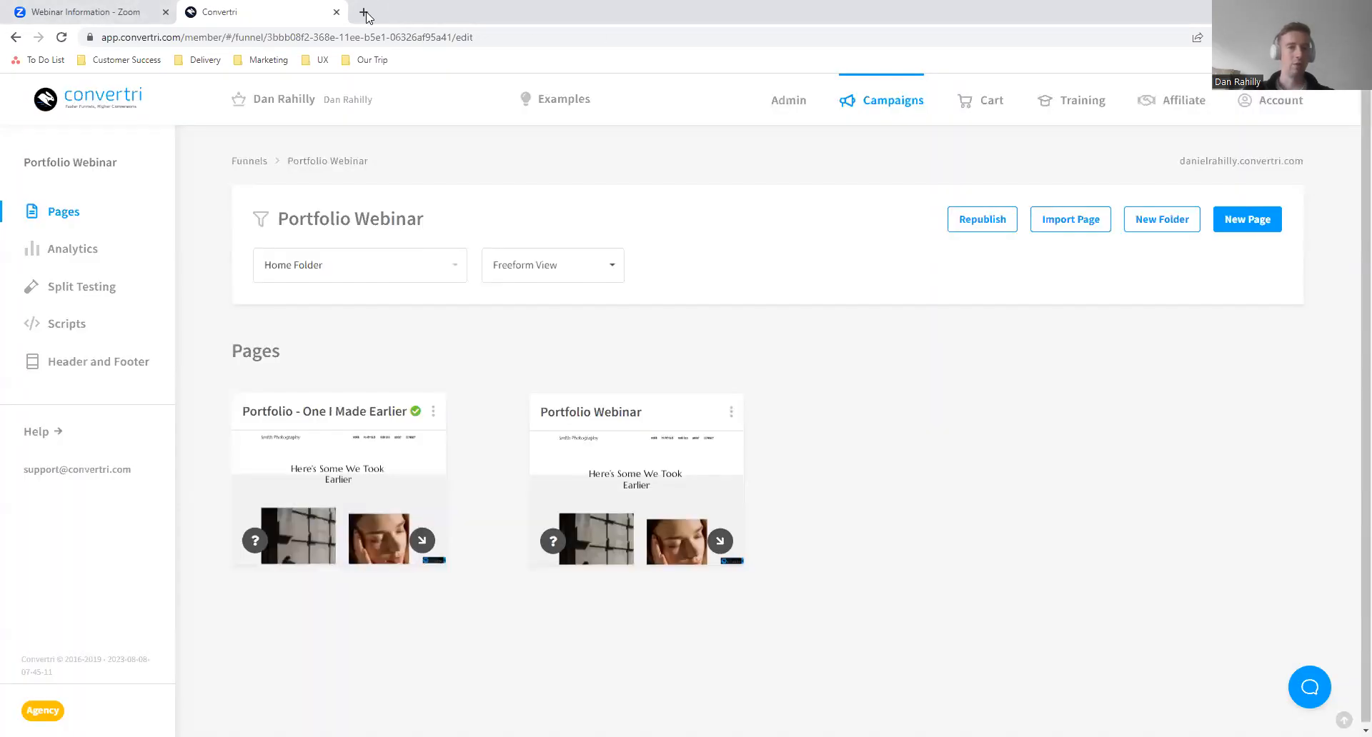
{"action": "left_click", "coordinate": [364, 12]}
{"action": "key", "text": "ctrl+v"}
{"action": "key", "text": "Return"}
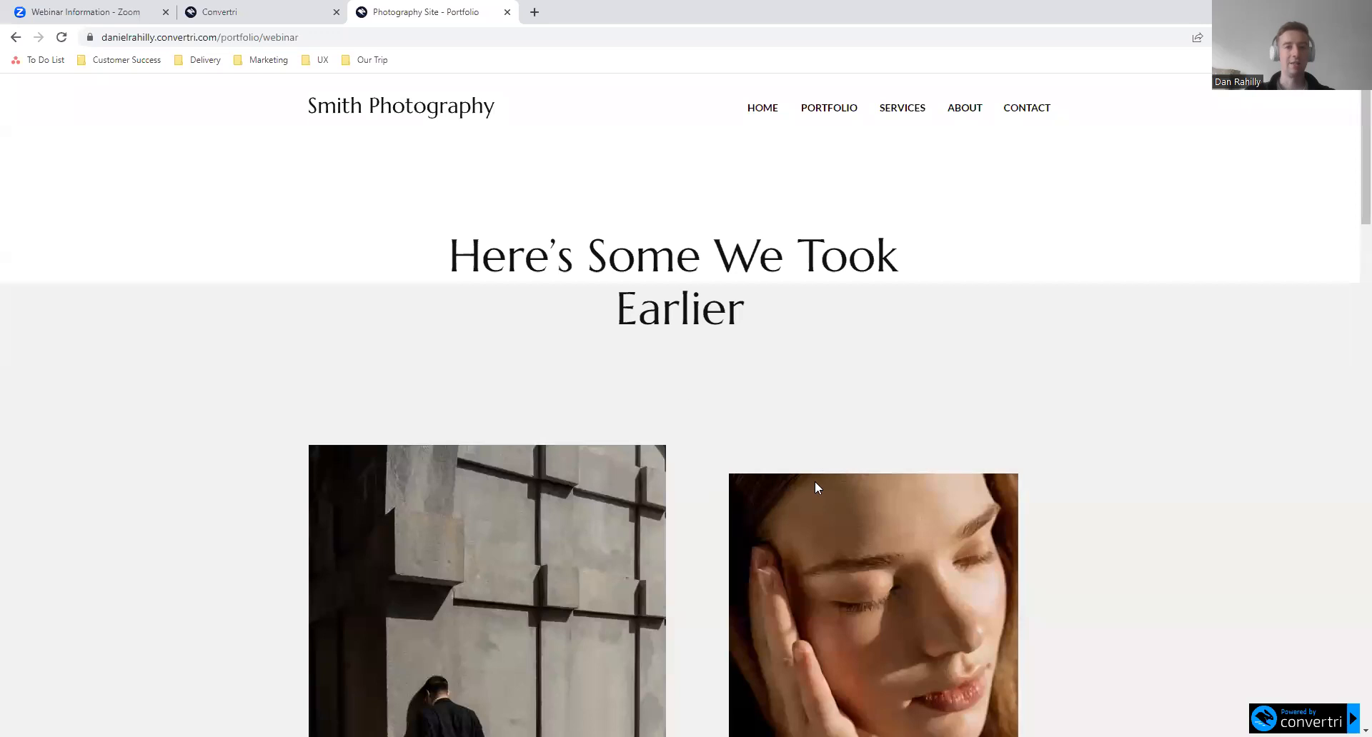
- Look through the published portfolio page, examining its photo gallery, demo video and contact section
{"action": "scroll", "coordinate": [699, 548], "scroll_direction": "down", "scroll_amount": 1}
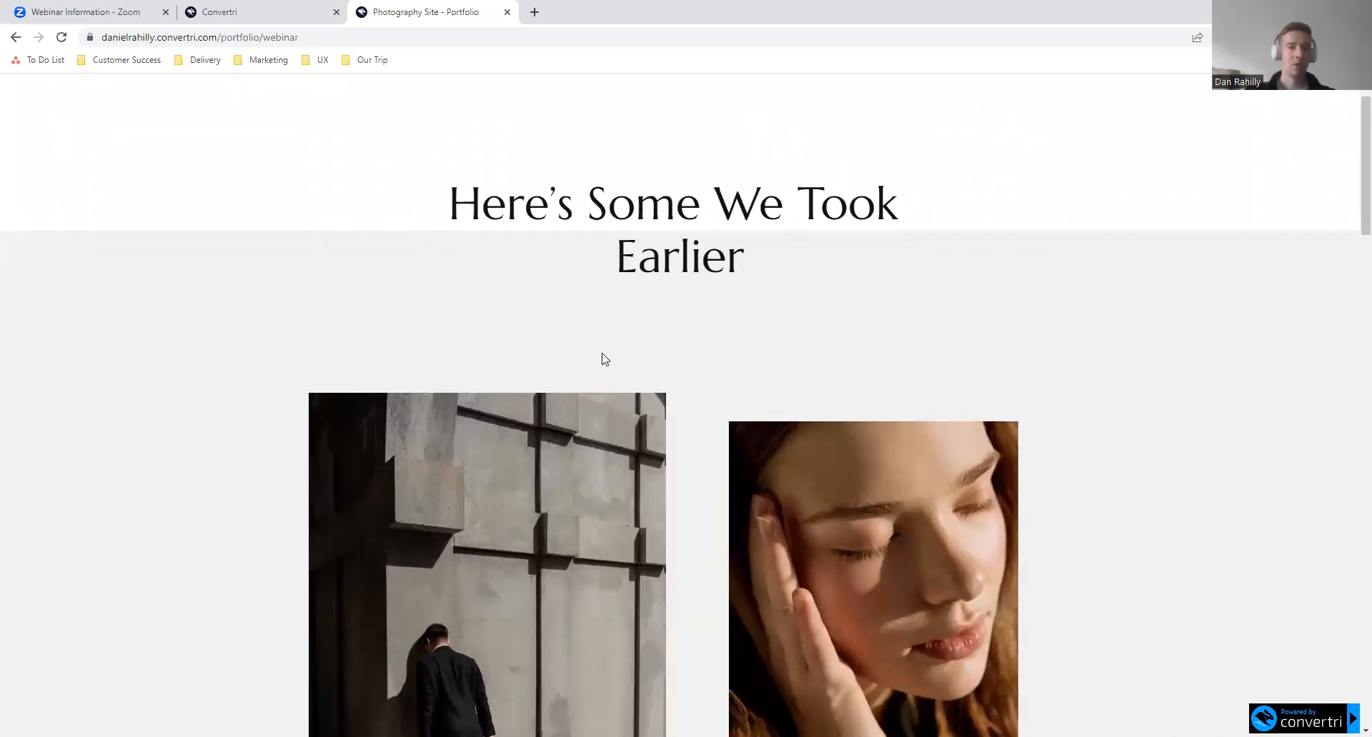
{"action": "scroll", "coordinate": [602, 359], "scroll_direction": "down", "scroll_amount": 1}
{"action": "scroll", "coordinate": [602, 359], "scroll_direction": "down", "scroll_amount": 1}
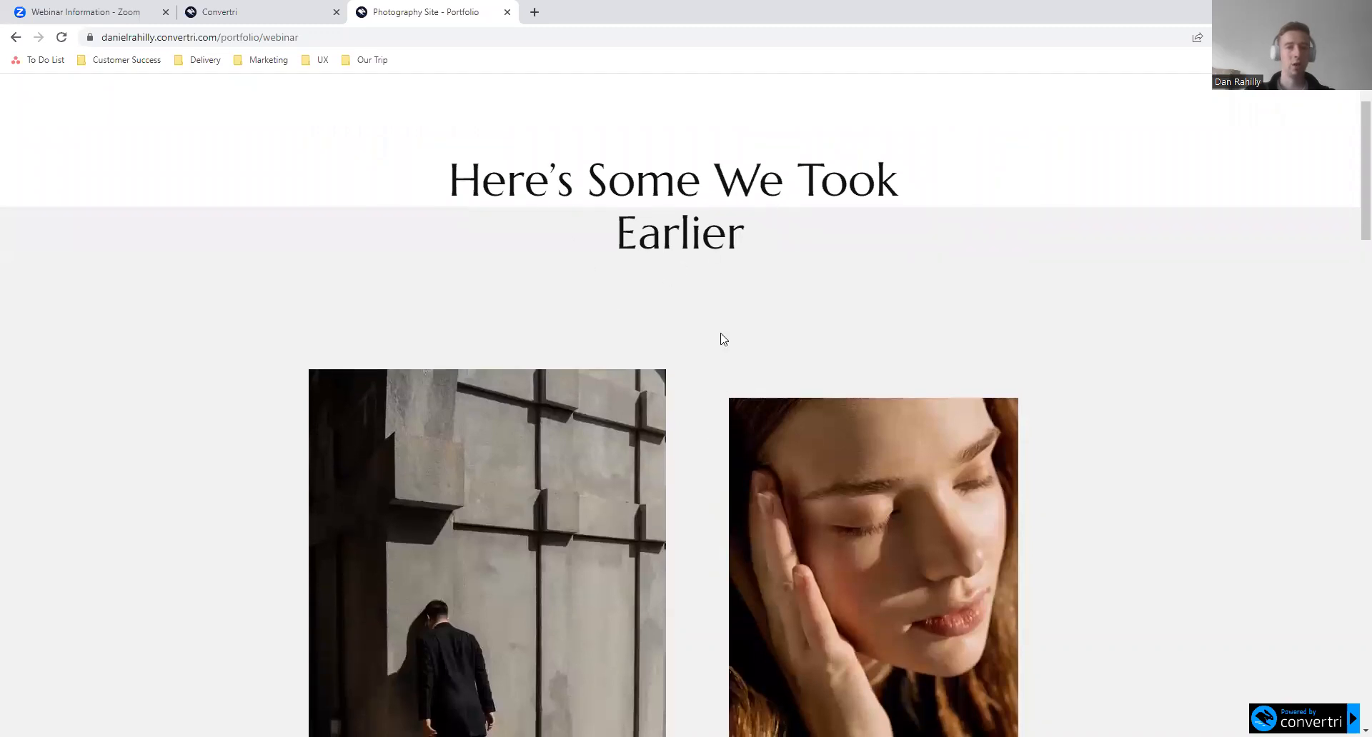
{"action": "scroll", "coordinate": [722, 350], "scroll_direction": "down", "scroll_amount": 9}
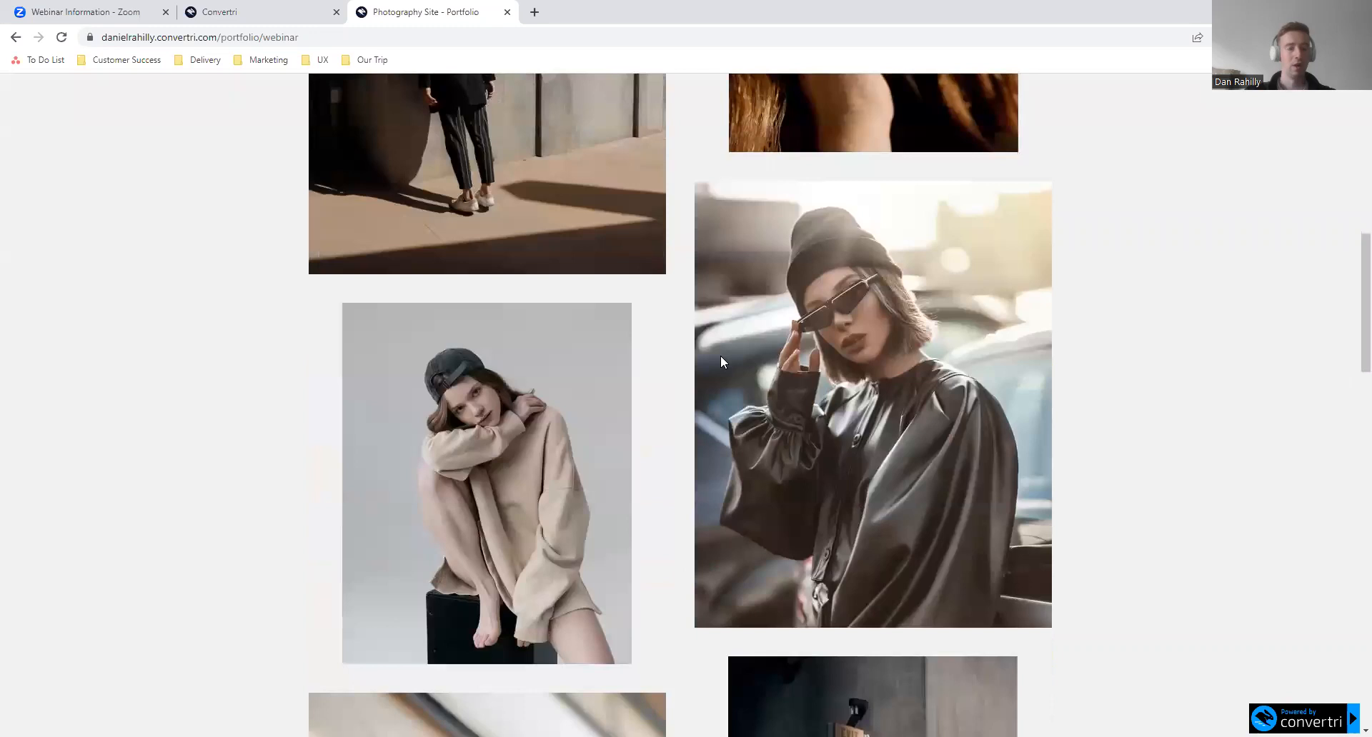
{"action": "scroll", "coordinate": [720, 356], "scroll_direction": "down", "scroll_amount": 8}
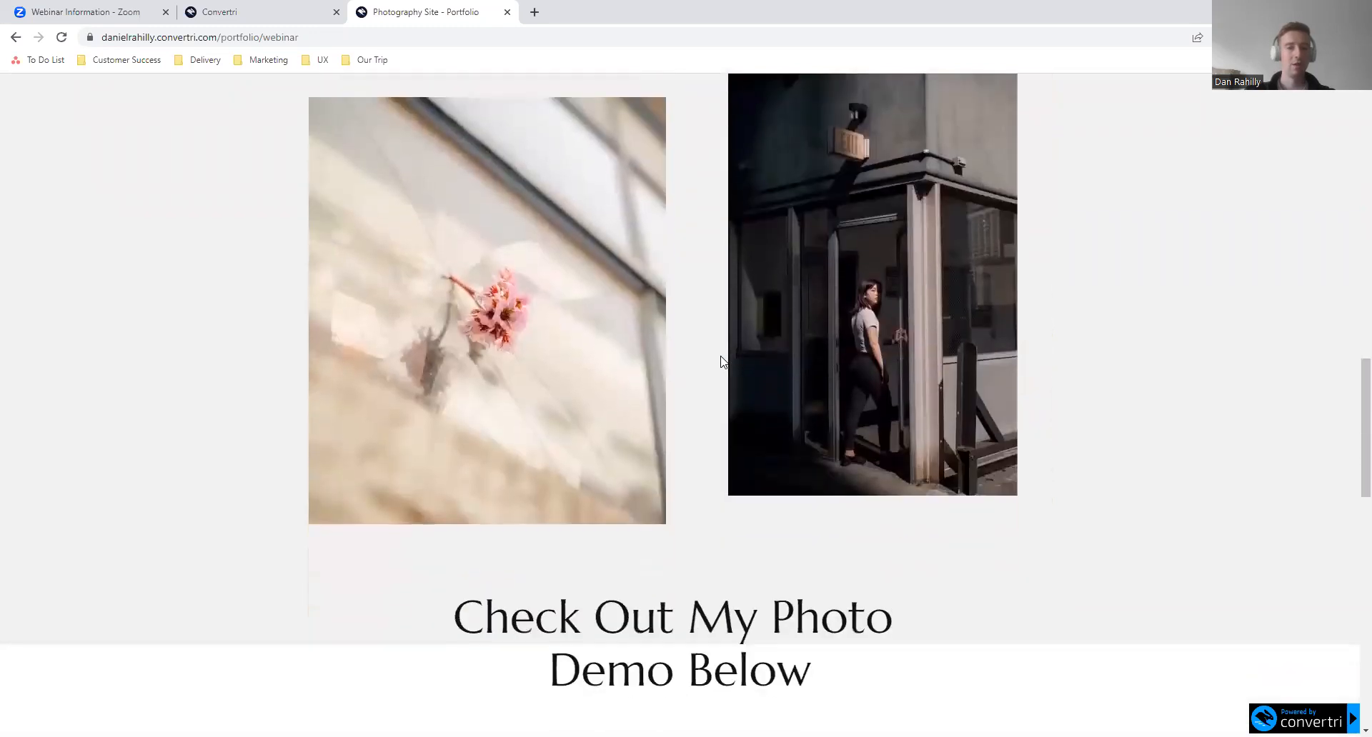
{"action": "scroll", "coordinate": [722, 361], "scroll_direction": "down", "scroll_amount": 2}
{"action": "scroll", "coordinate": [735, 488], "scroll_direction": "down", "scroll_amount": 1}
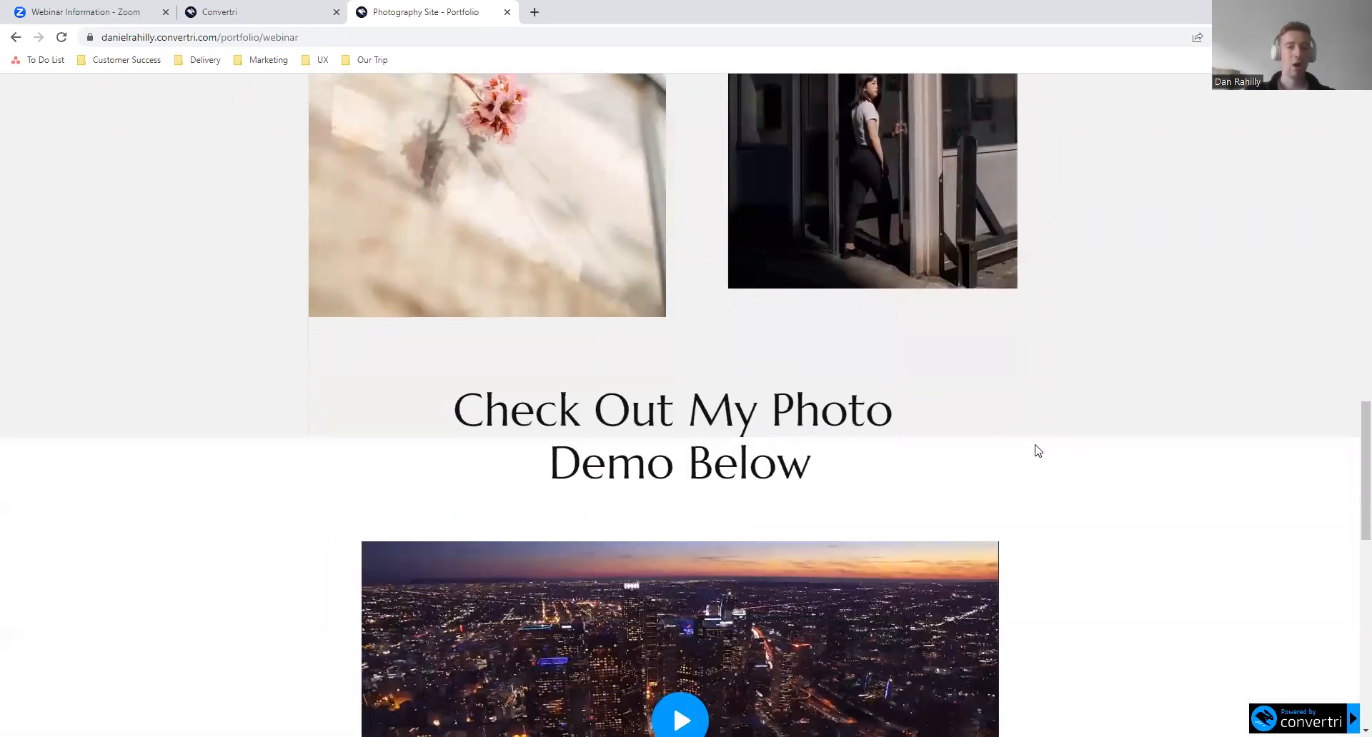
{"action": "scroll", "coordinate": [1352, 500], "scroll_direction": "down", "scroll_amount": 1}
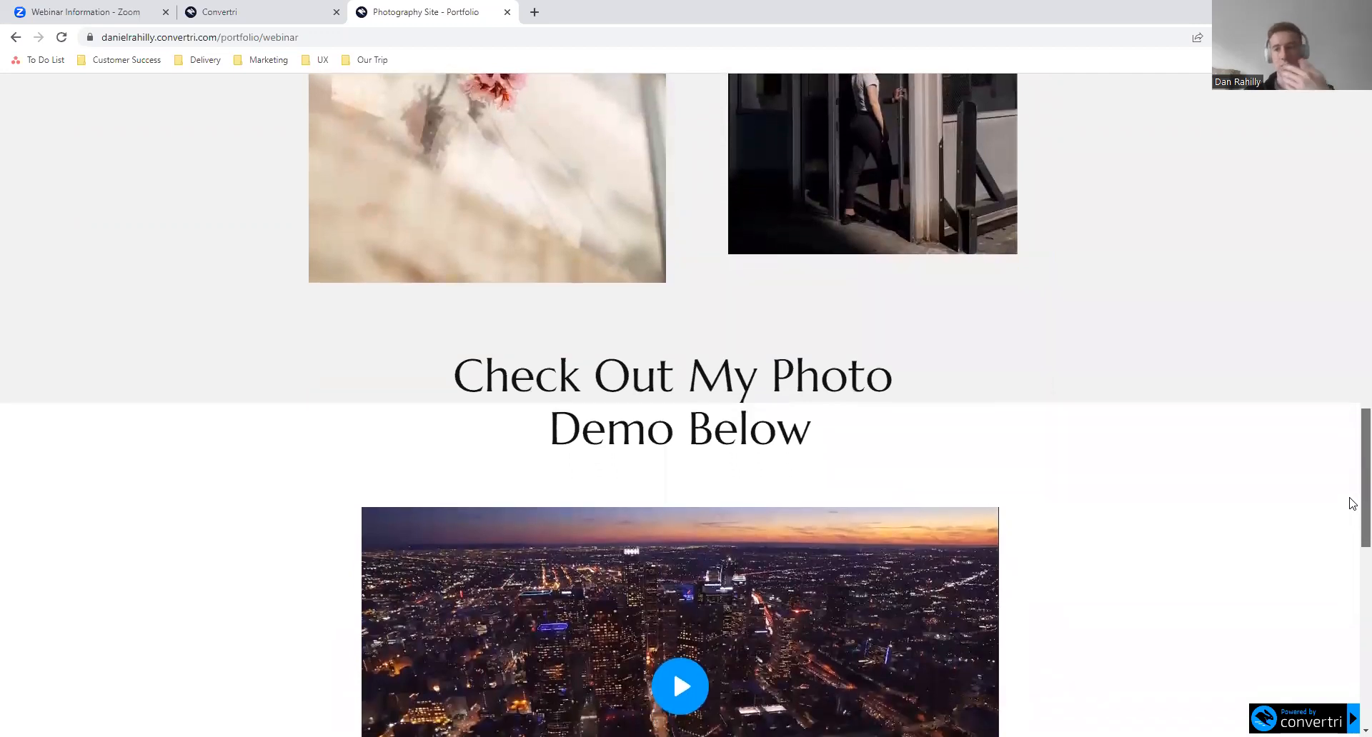
{"action": "left_click_drag", "start_coordinate": [1352, 503], "coordinate": [1350, 532]}
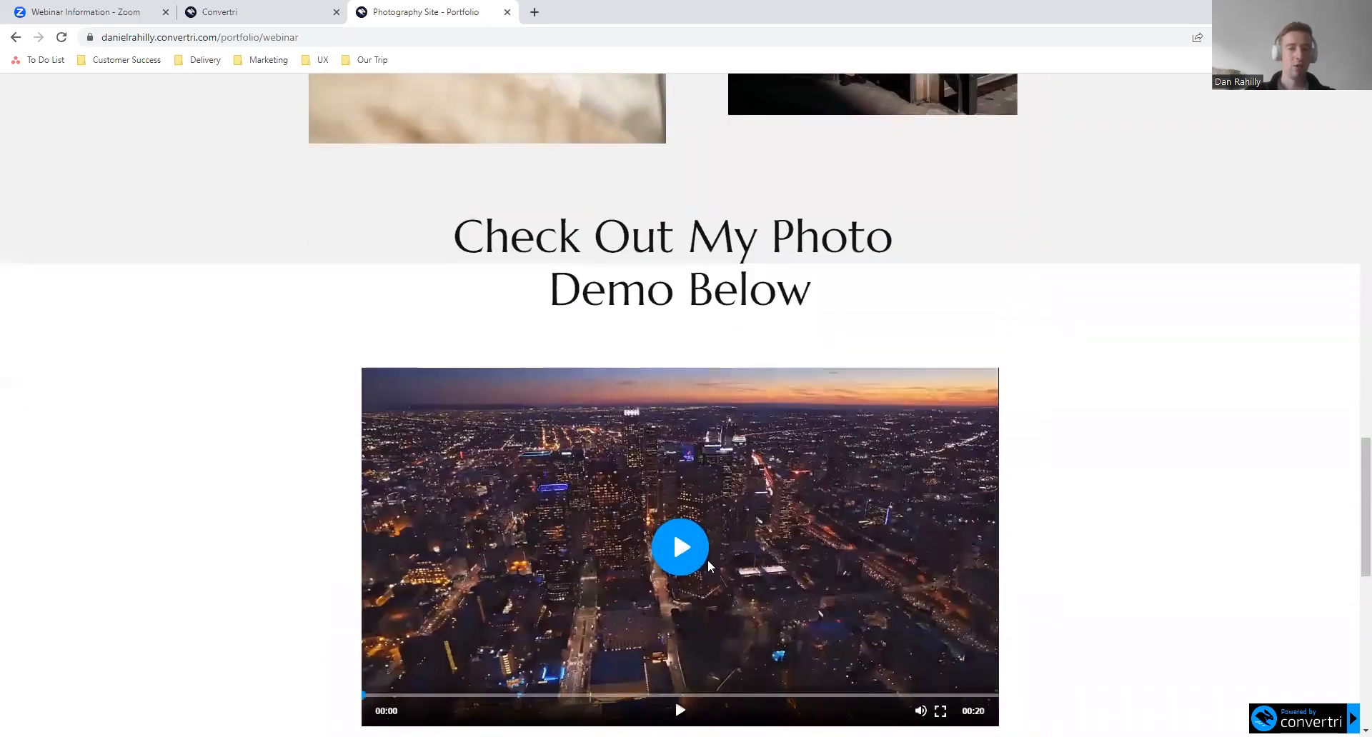
{"action": "scroll", "coordinate": [707, 560], "scroll_direction": "down", "scroll_amount": 1}
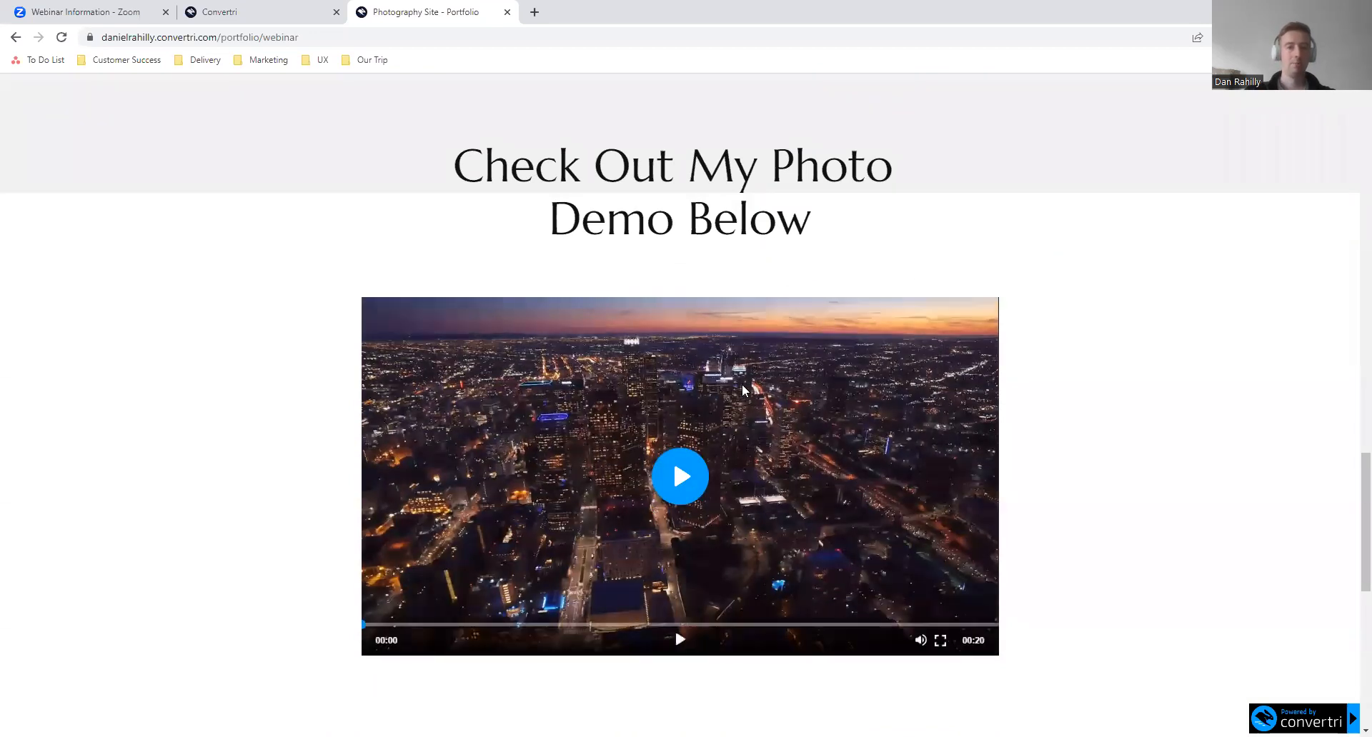
{"action": "scroll", "coordinate": [816, 430], "scroll_direction": "down", "scroll_amount": 6}
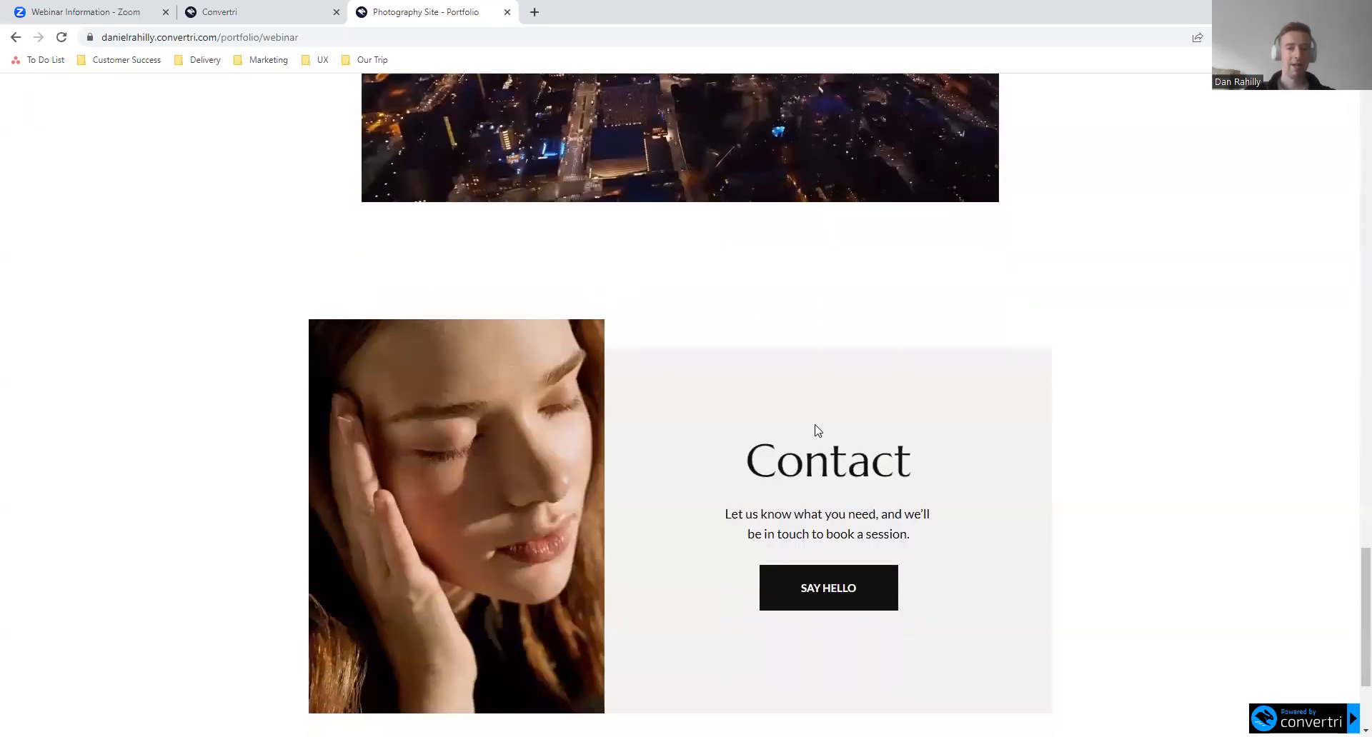
{"action": "scroll", "coordinate": [816, 429], "scroll_direction": "up", "scroll_amount": 6}
{"action": "scroll", "coordinate": [816, 429], "scroll_direction": "up", "scroll_amount": 6}
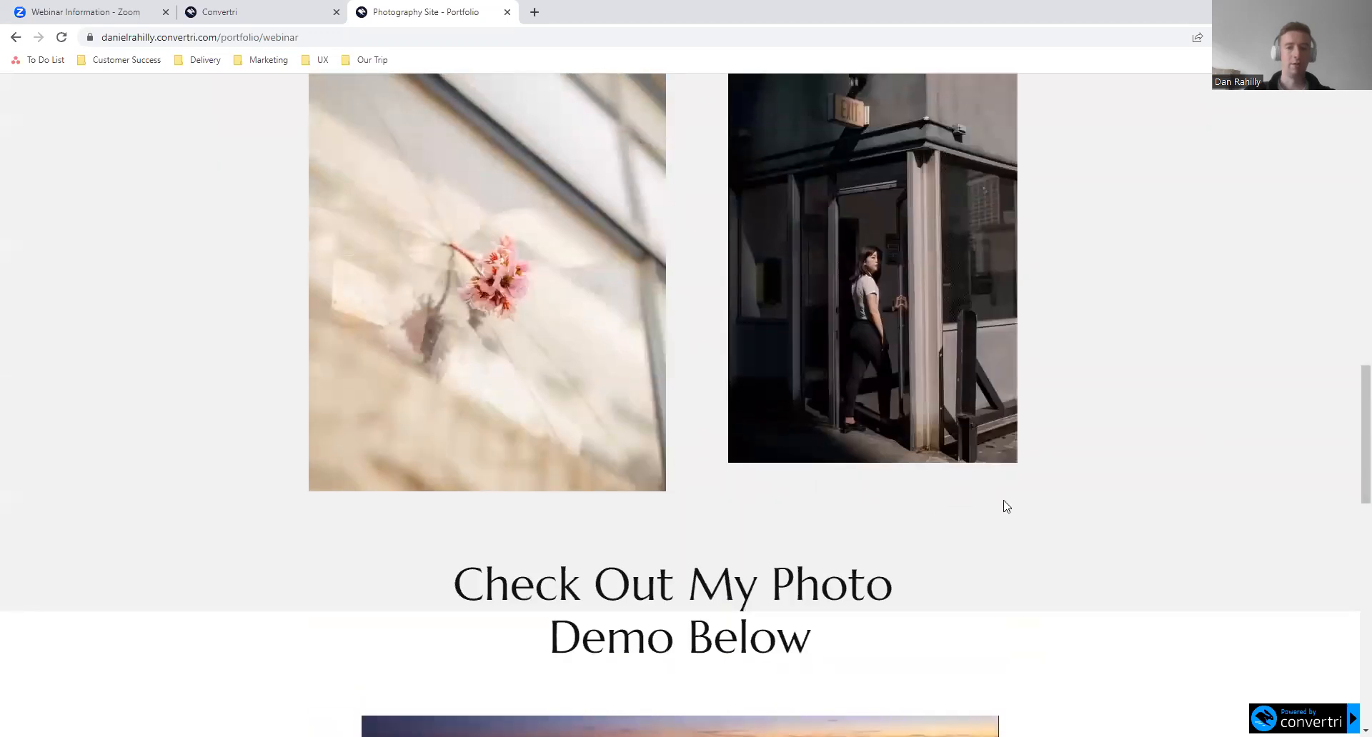
{"action": "scroll", "coordinate": [1006, 507], "scroll_direction": "up", "scroll_amount": 15}
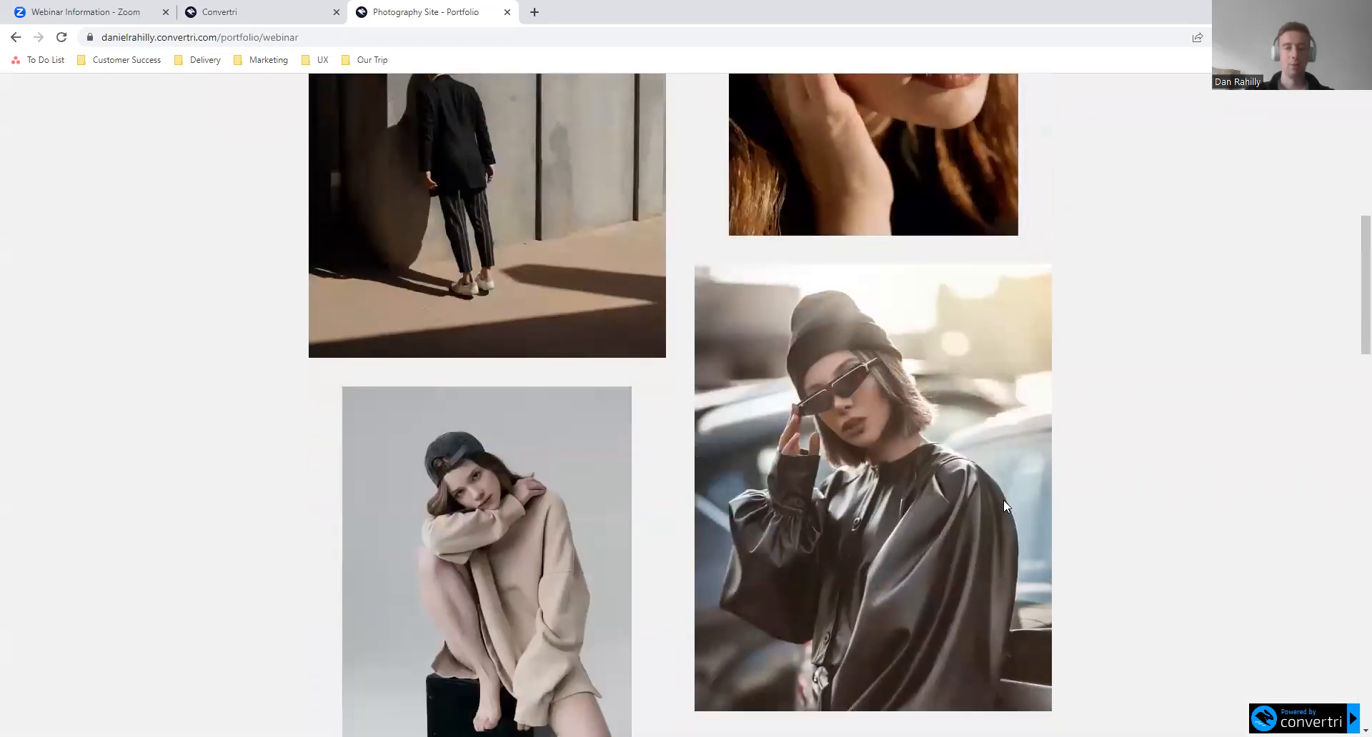
- Open the contact form pop-up from the page's Contact section with Say Hello, and close it
{"action": "scroll", "coordinate": [1005, 506], "scroll_direction": "down", "scroll_amount": 20}
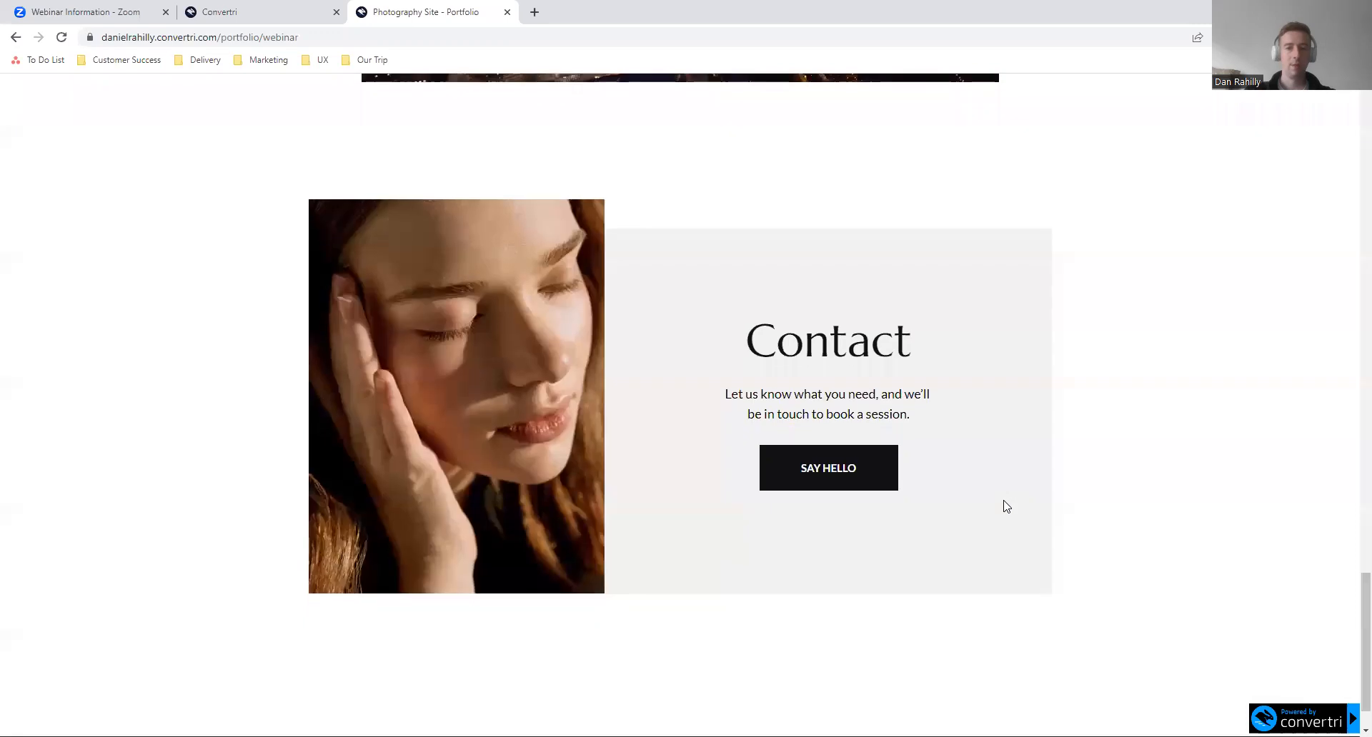
{"action": "left_click", "coordinate": [856, 486]}
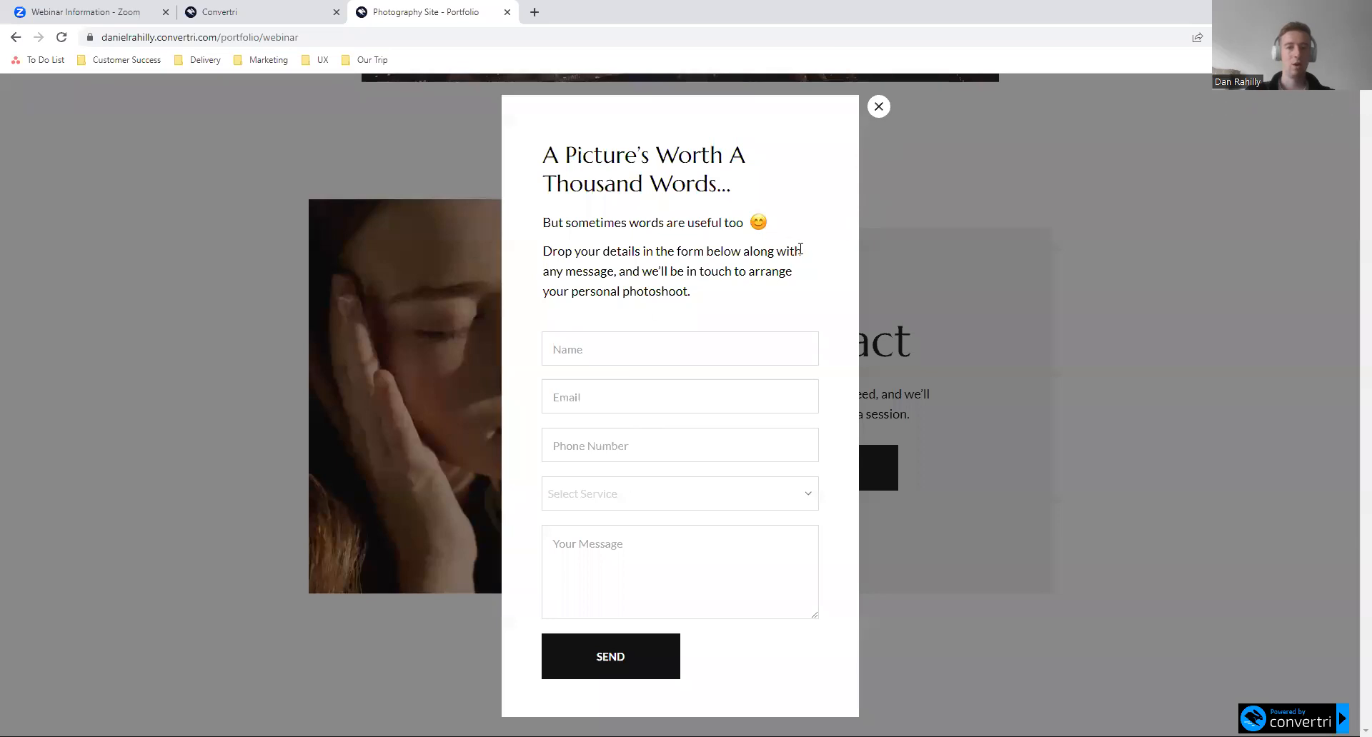
{"action": "left_click", "coordinate": [879, 109]}
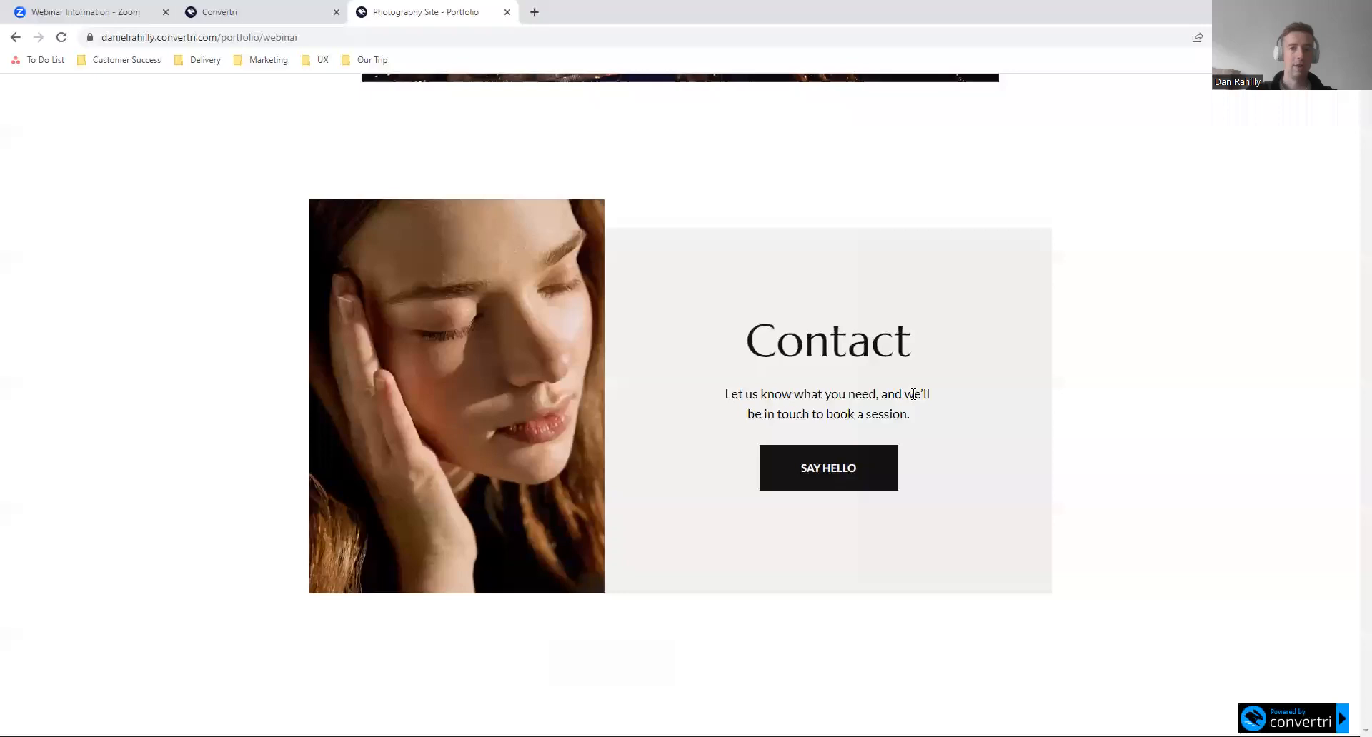
- Play the demo video under "Check Out My Photo Demo Below" and dismiss the contact form pop-up
{"action": "scroll", "coordinate": [908, 400], "scroll_direction": "up", "scroll_amount": 7}
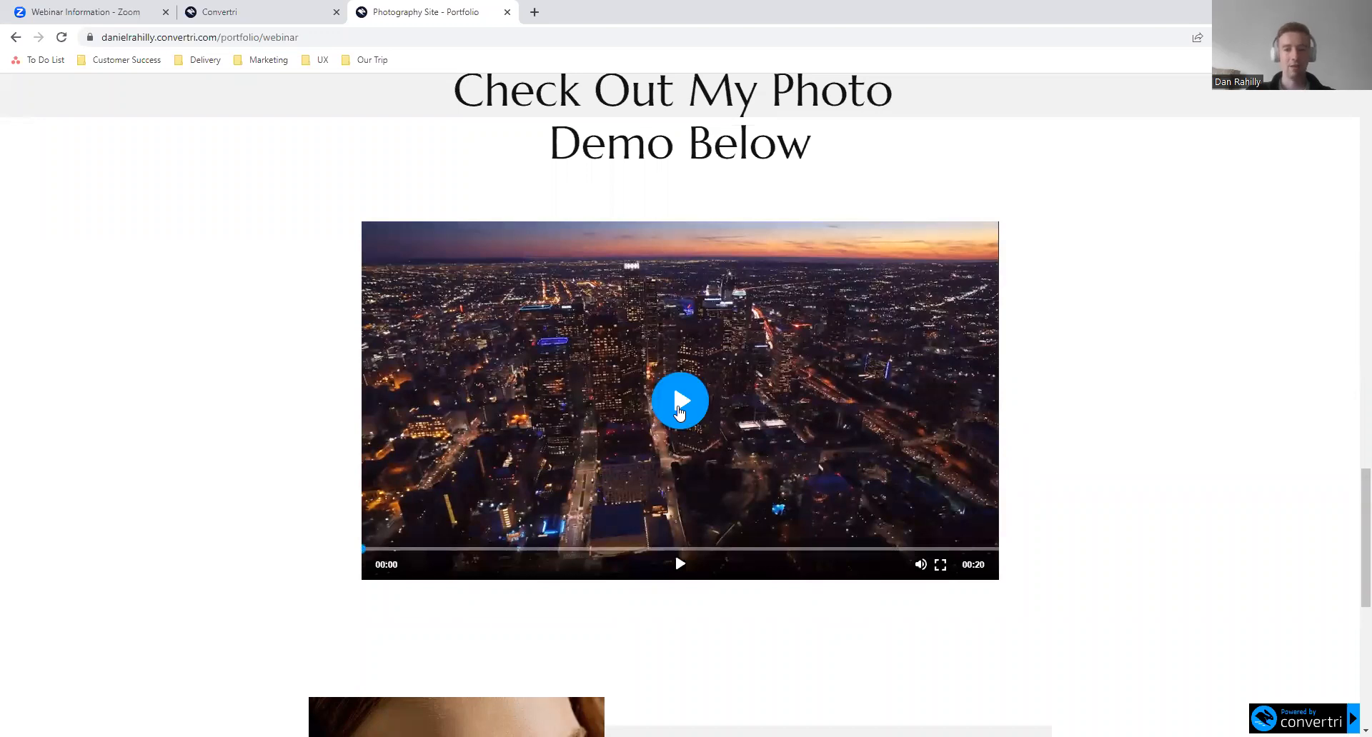
{"action": "left_click", "coordinate": [678, 412]}
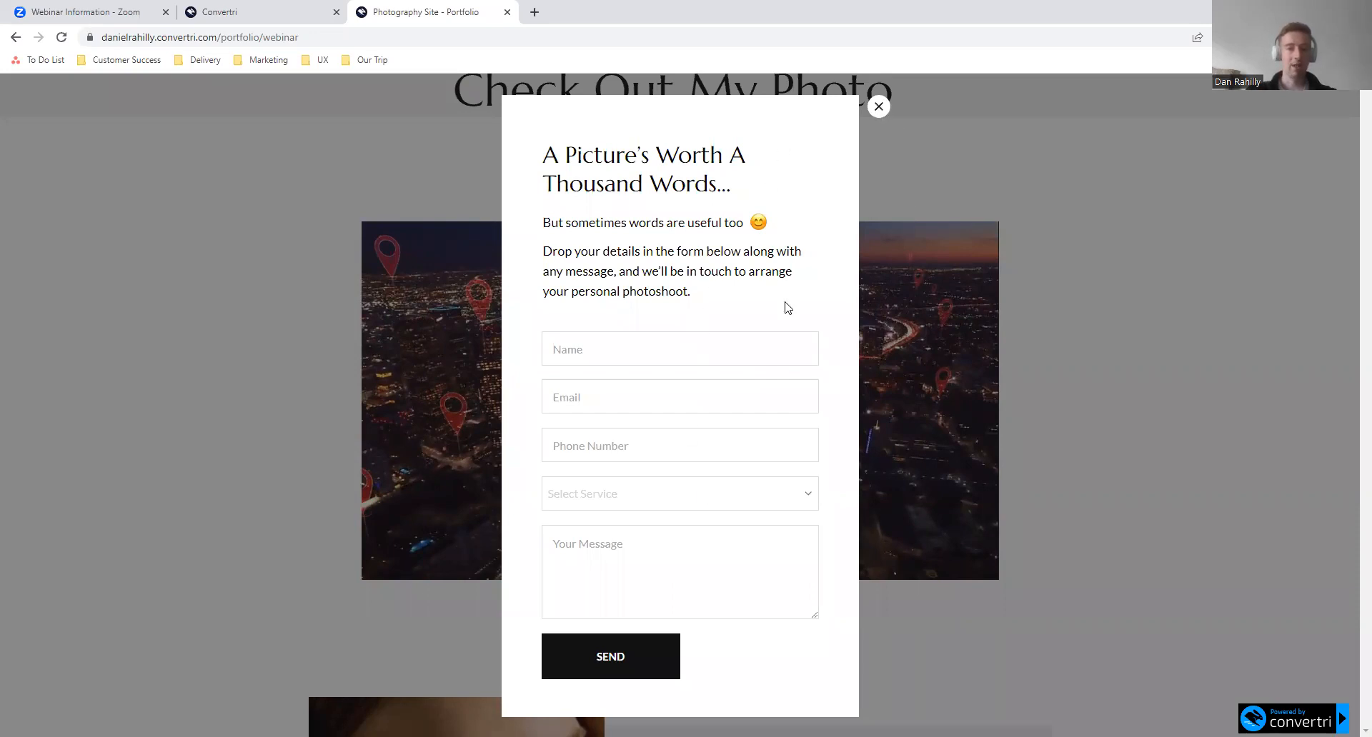
{"action": "left_click", "coordinate": [879, 108]}
- Examine the layout of the portfolio photos, from the bottom pair up to the heading and the first images
{"action": "scroll", "coordinate": [1057, 297], "scroll_direction": "up", "scroll_amount": 9}
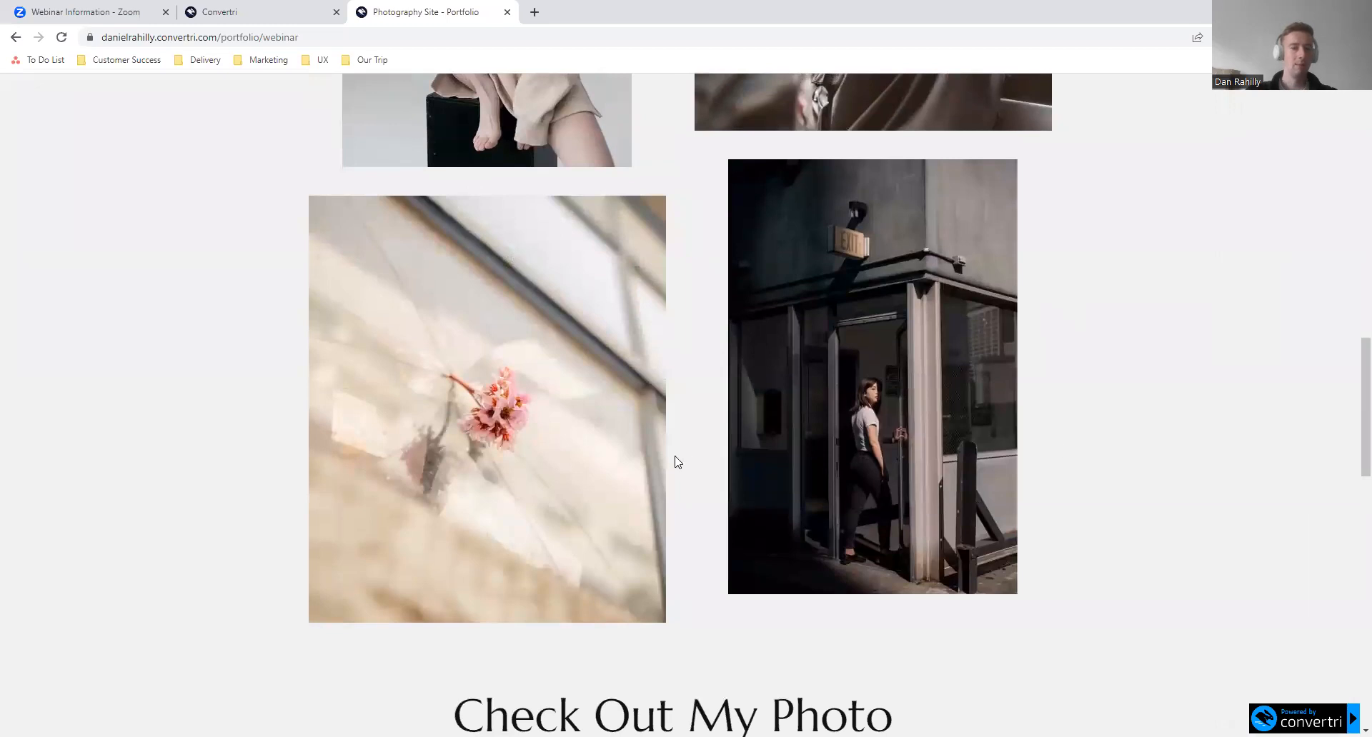
{"action": "mouse_move", "coordinate": [526, 412]}
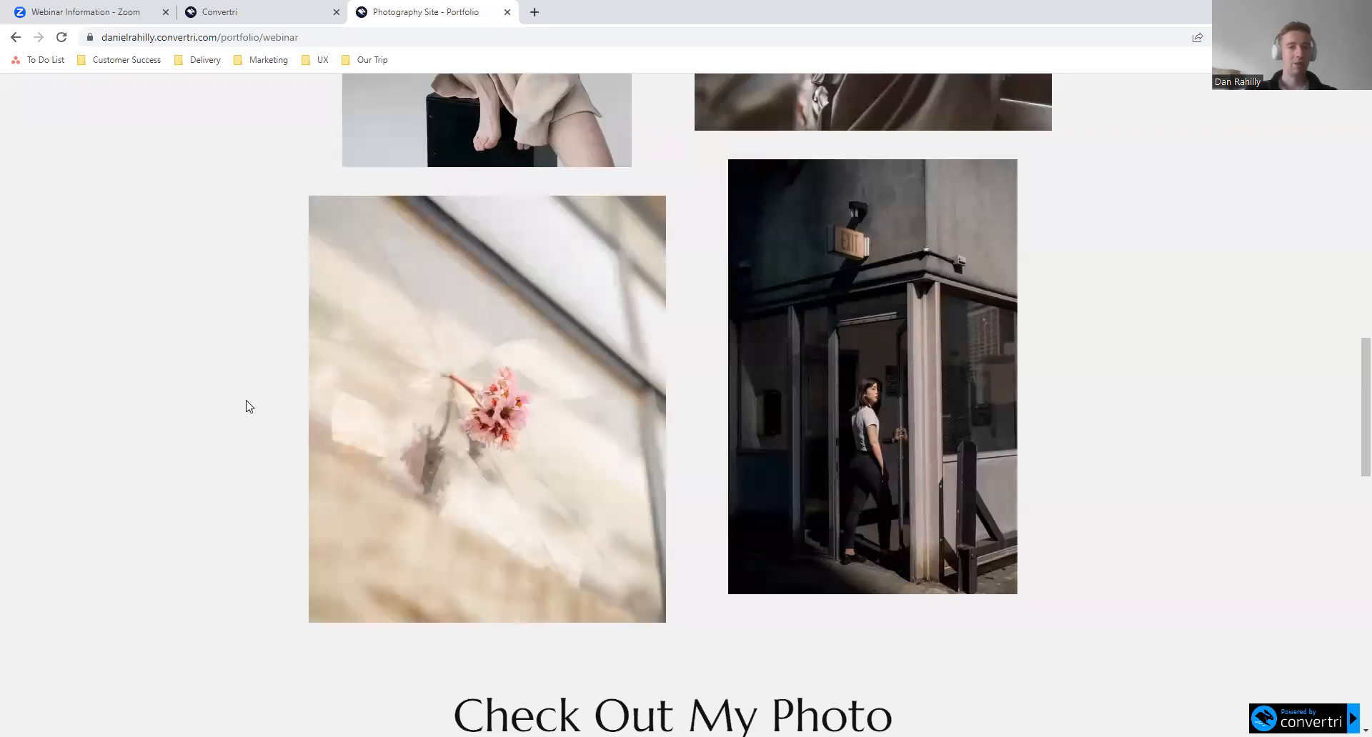
{"action": "mouse_move", "coordinate": [372, 602]}
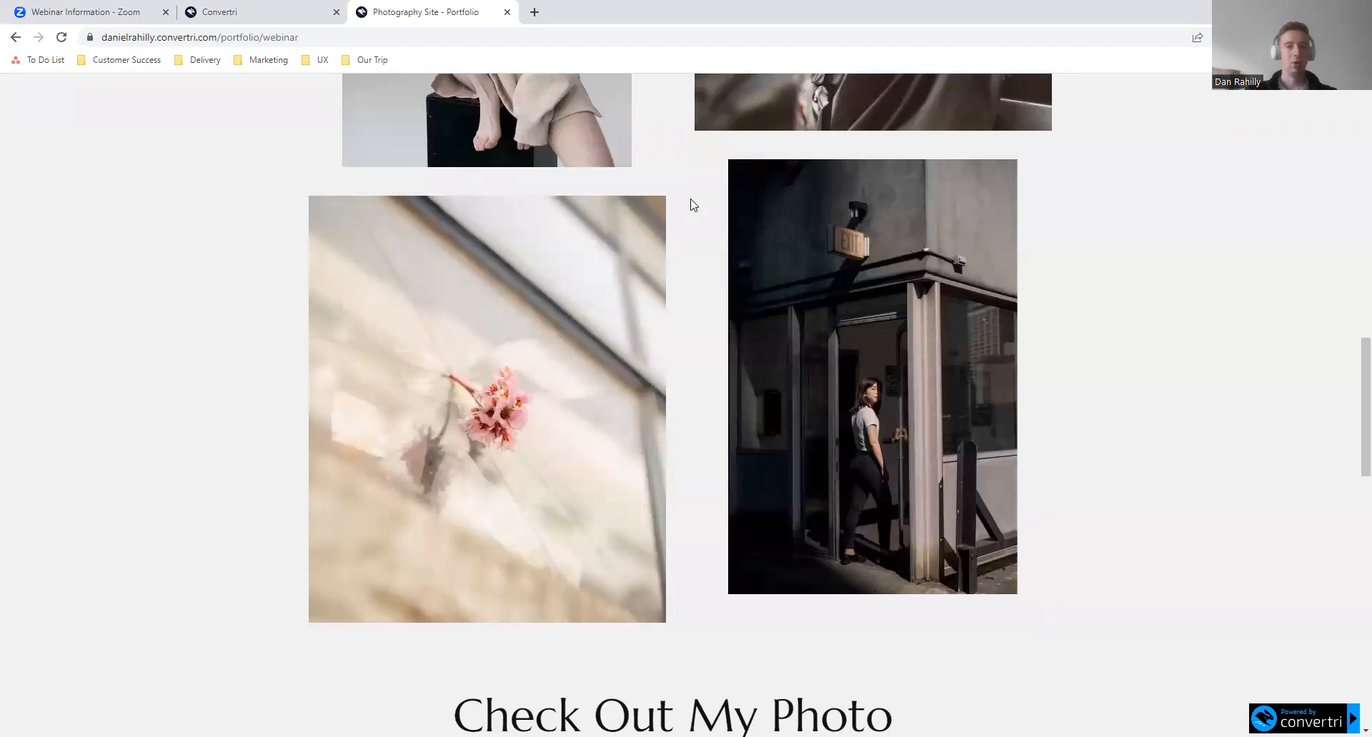
{"action": "scroll", "coordinate": [668, 143], "scroll_direction": "up", "scroll_amount": 10}
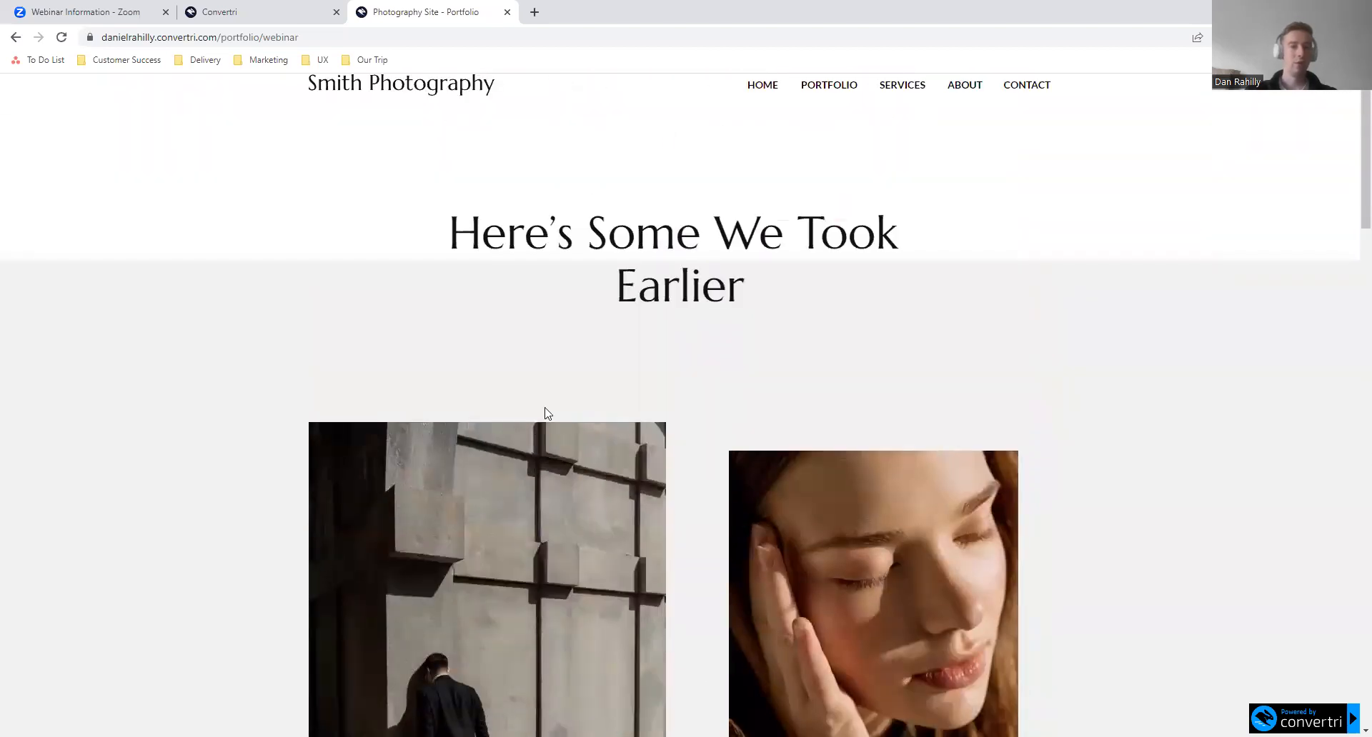
{"action": "scroll", "coordinate": [491, 629], "scroll_direction": "down", "scroll_amount": 3}
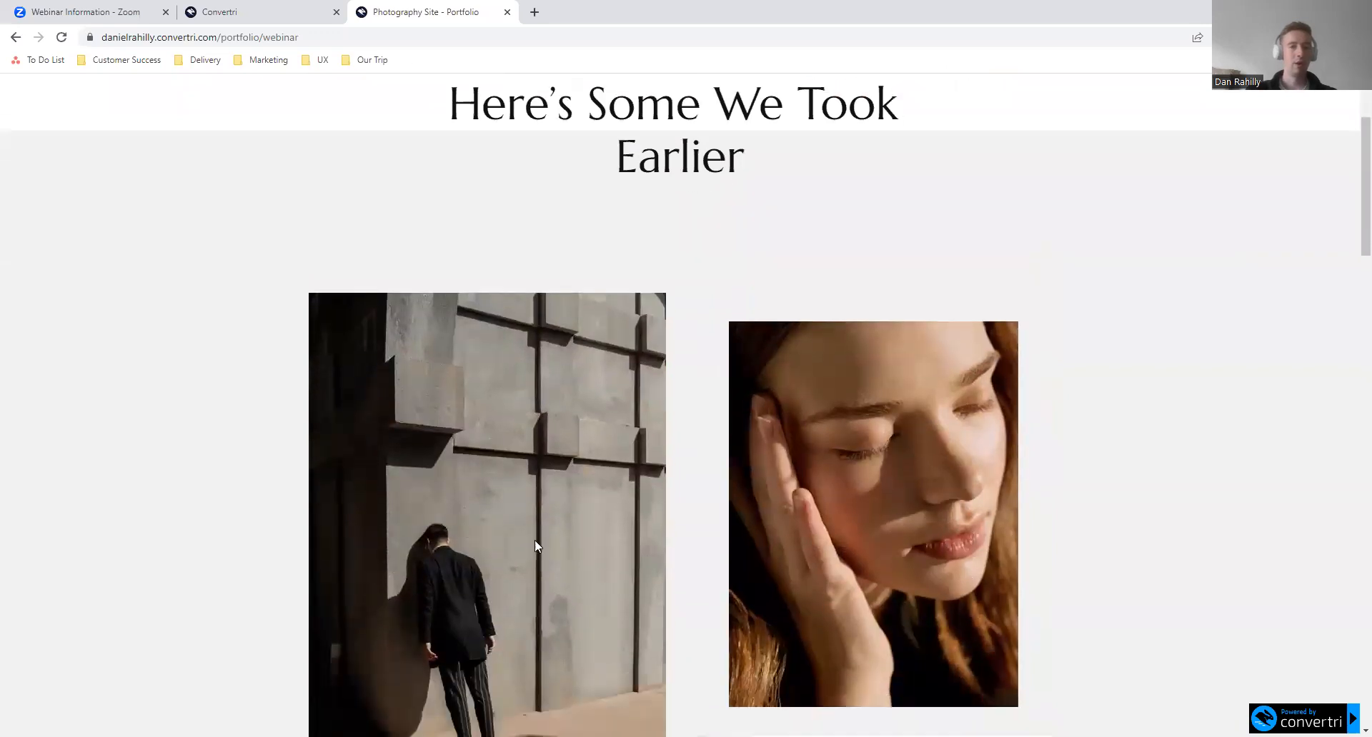
{"action": "scroll", "coordinate": [684, 465], "scroll_direction": "down", "scroll_amount": 2}
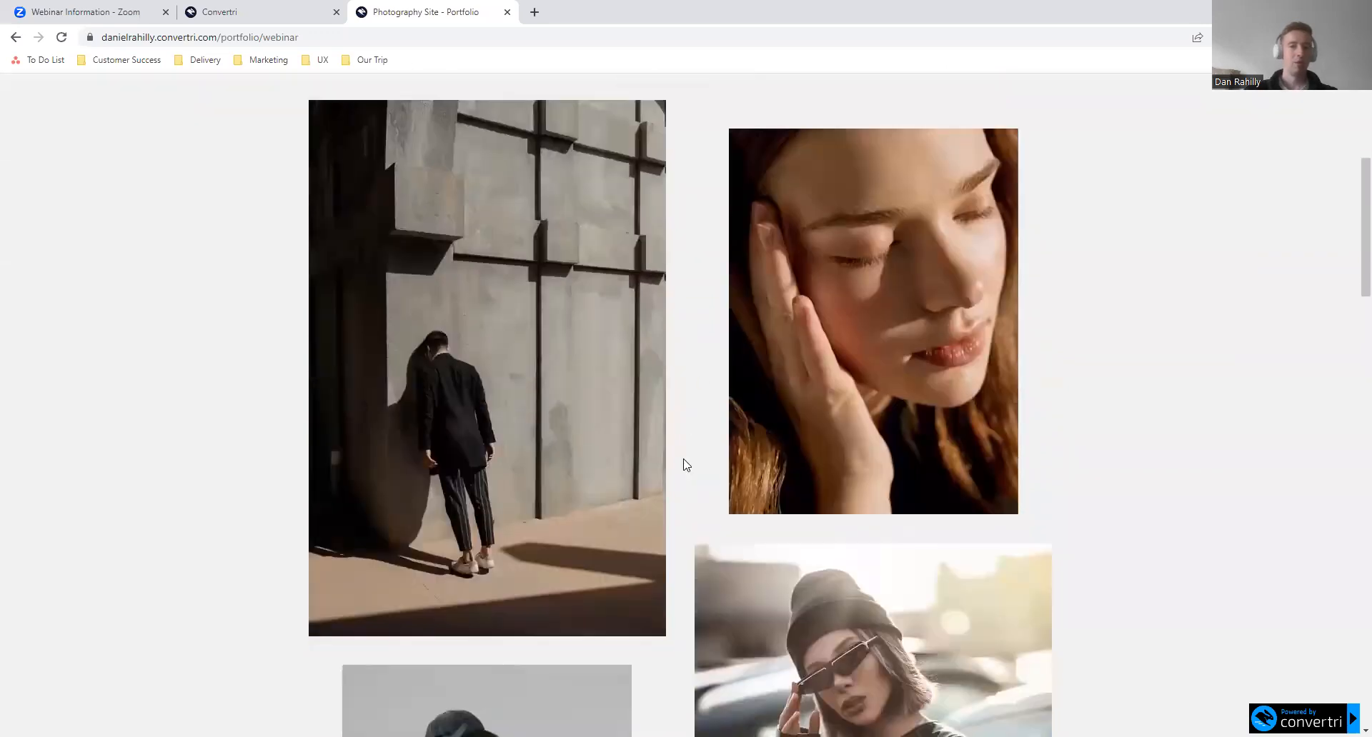
{"action": "scroll", "coordinate": [617, 332], "scroll_direction": "up", "scroll_amount": 4}
{"action": "scroll", "coordinate": [551, 493], "scroll_direction": "down", "scroll_amount": 2}
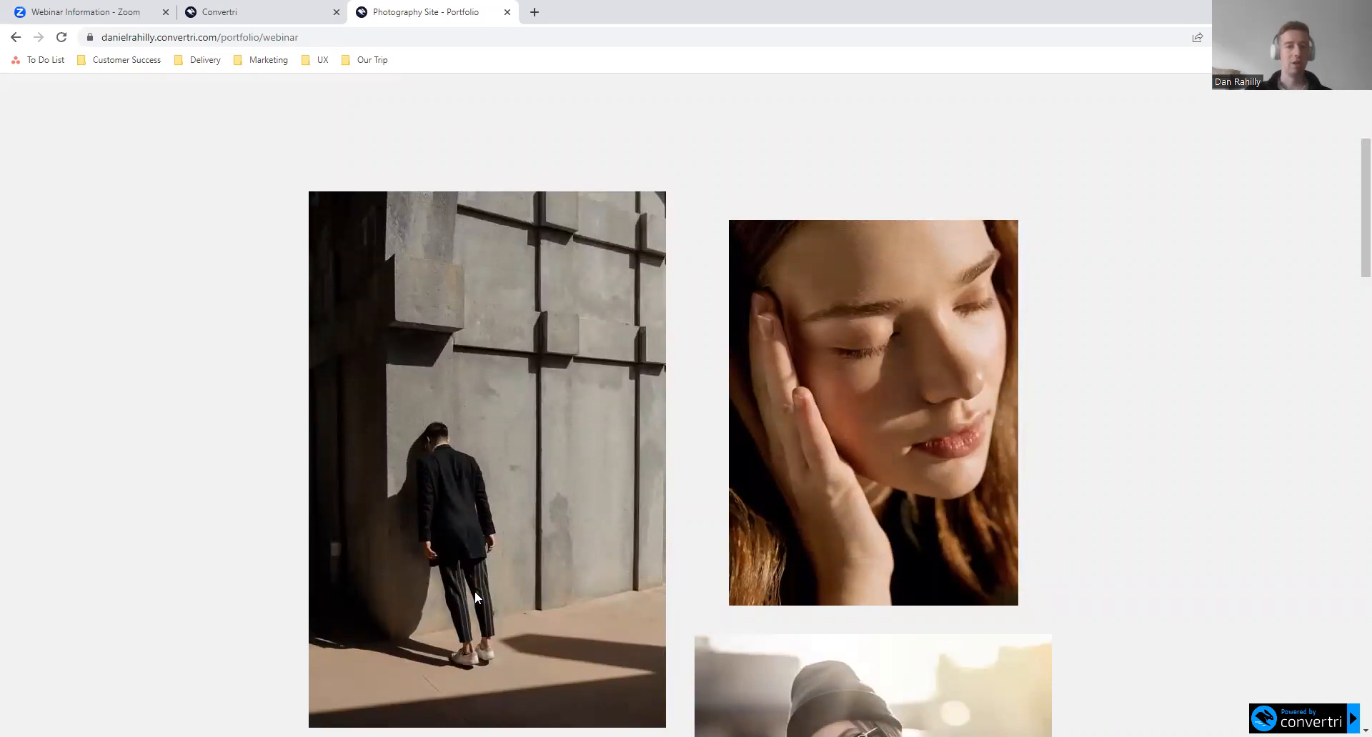
{"action": "scroll", "coordinate": [693, 483], "scroll_direction": "down", "scroll_amount": 1}
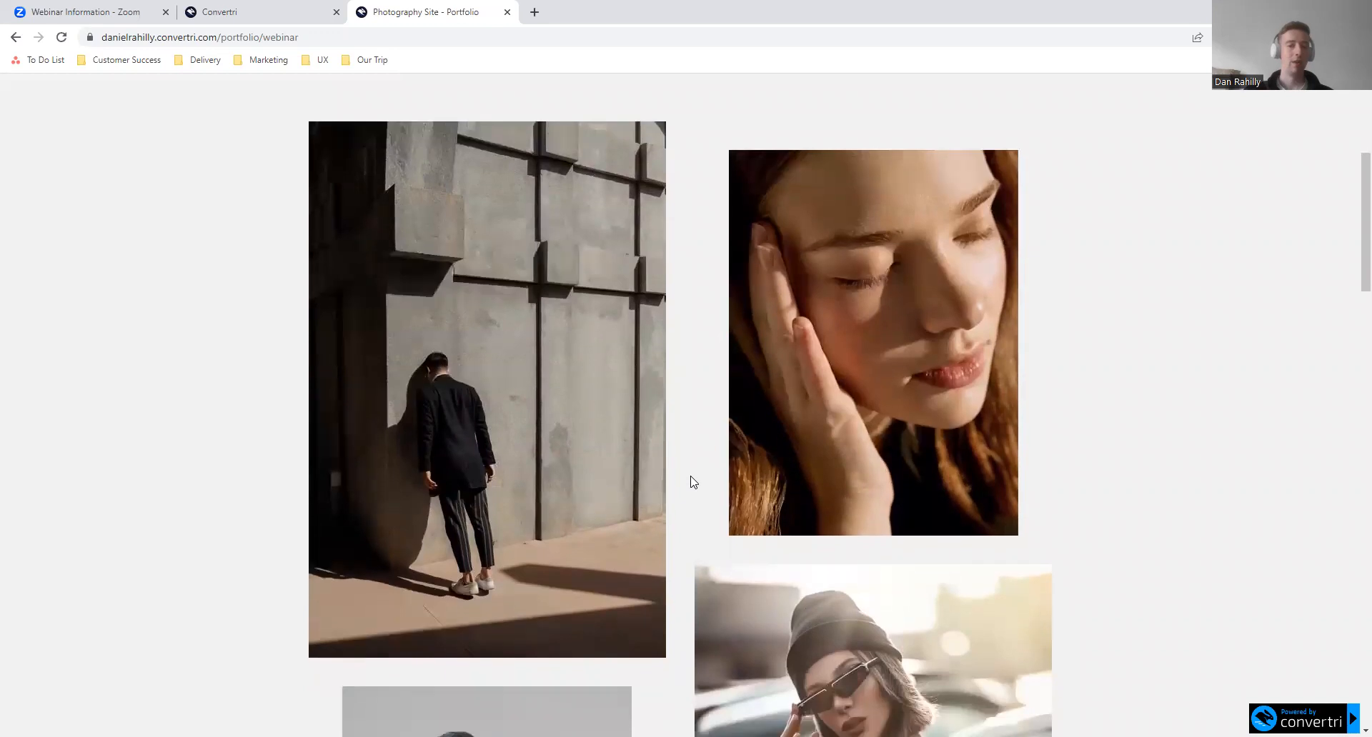
{"action": "scroll", "coordinate": [686, 489], "scroll_direction": "down", "scroll_amount": 1}
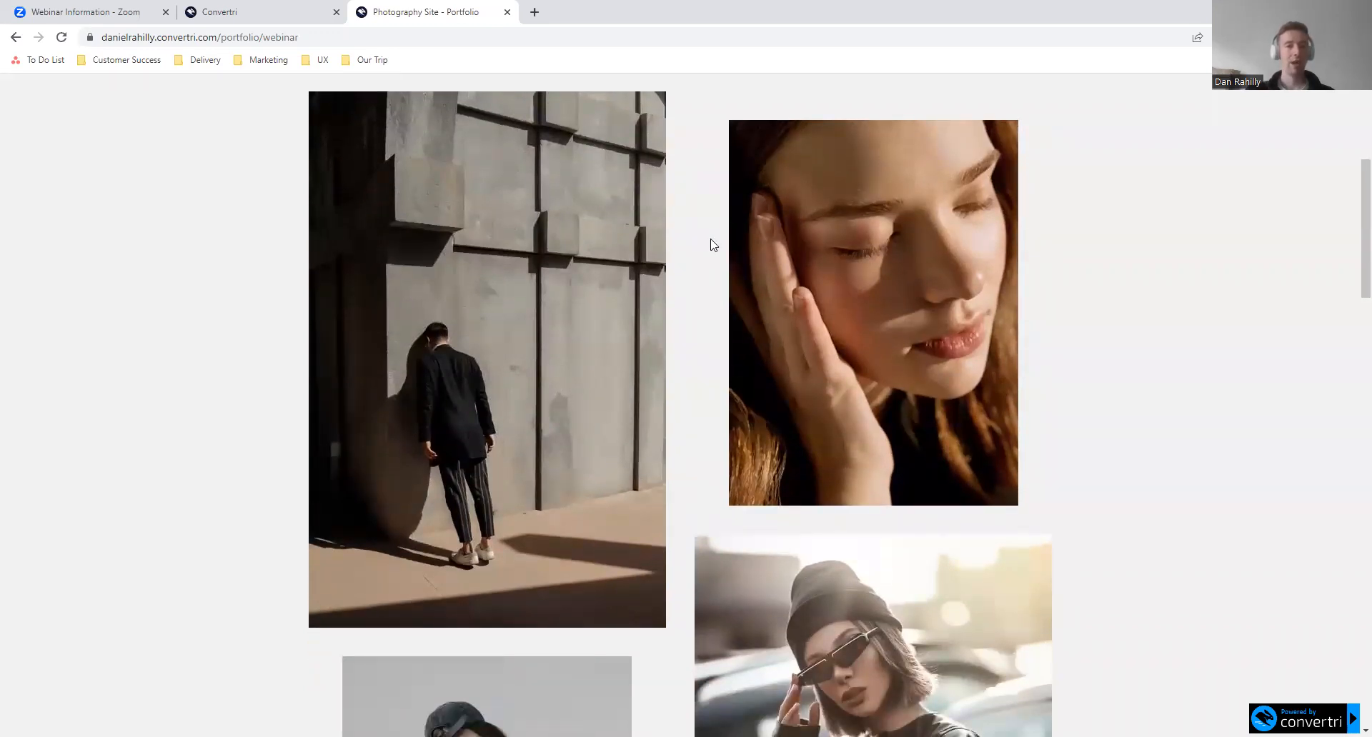
- Reveal the hover text on the pink flower photo in the portfolio gallery and look over the neighbouring photos
{"action": "scroll", "coordinate": [1027, 469], "scroll_direction": "down", "scroll_amount": 7}
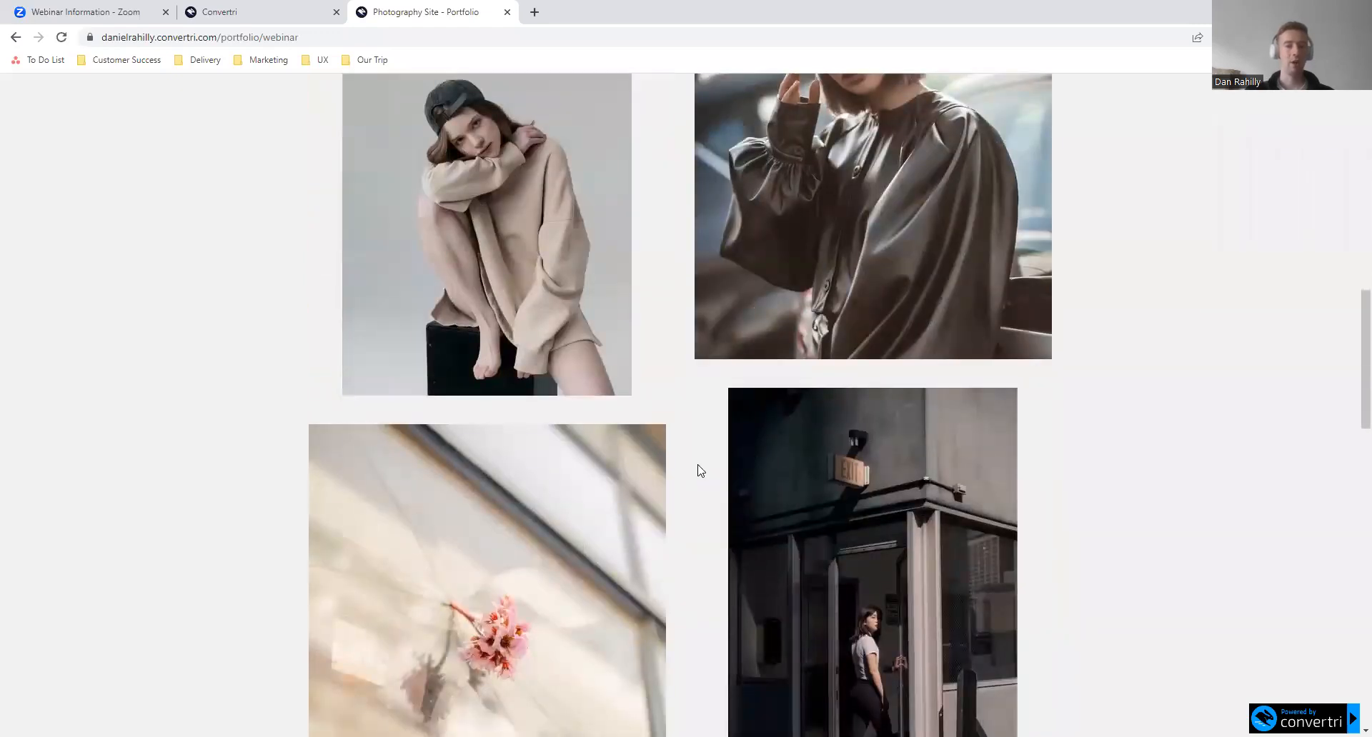
{"action": "mouse_move", "coordinate": [607, 567]}
{"action": "scroll", "coordinate": [609, 566], "scroll_direction": "down", "scroll_amount": 2}
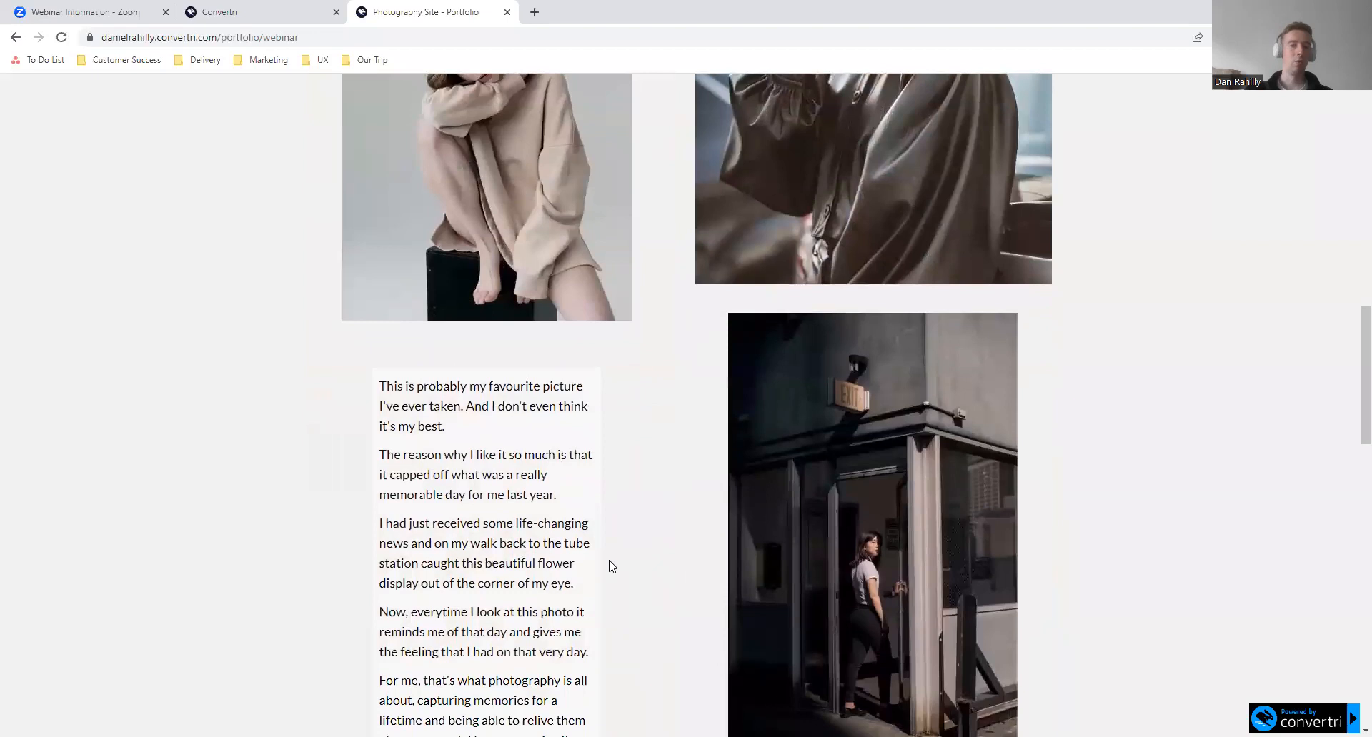
{"action": "scroll", "coordinate": [611, 567], "scroll_direction": "down", "scroll_amount": 2}
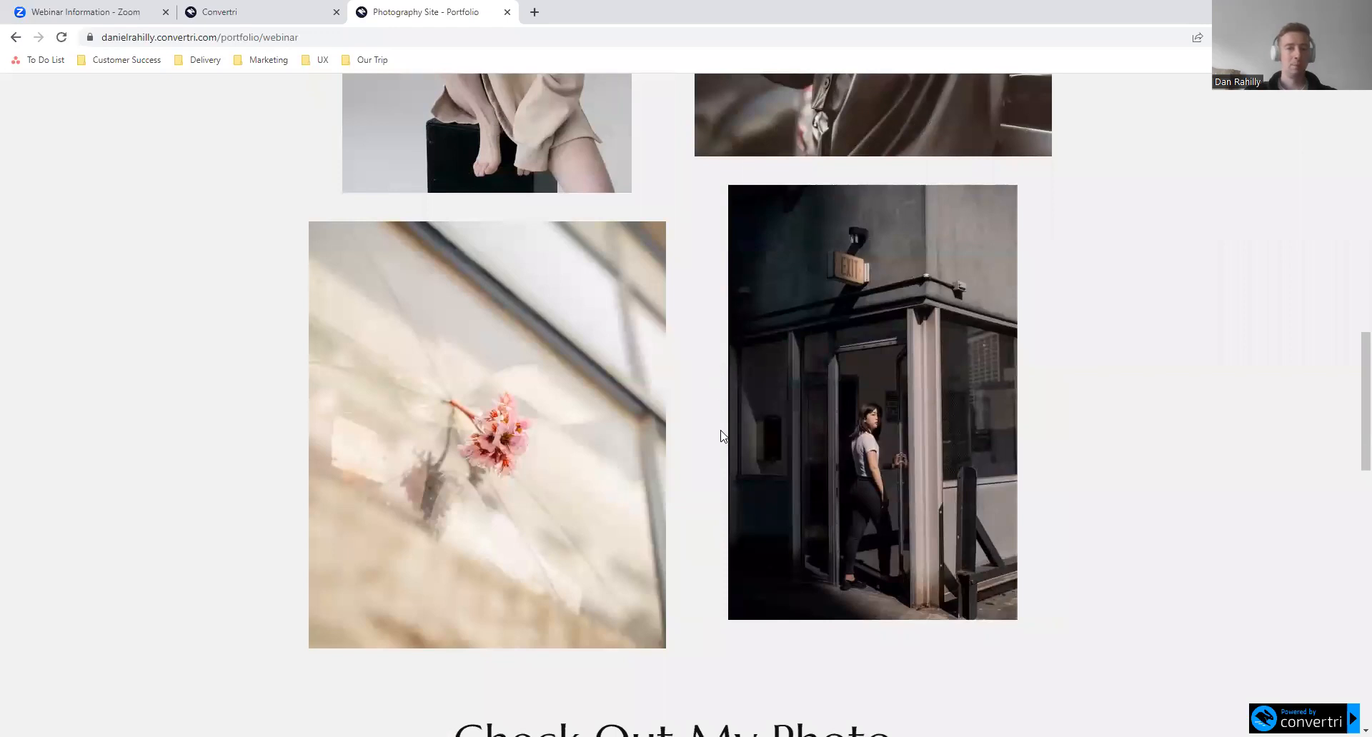
{"action": "scroll", "coordinate": [708, 441], "scroll_direction": "up", "scroll_amount": 15}
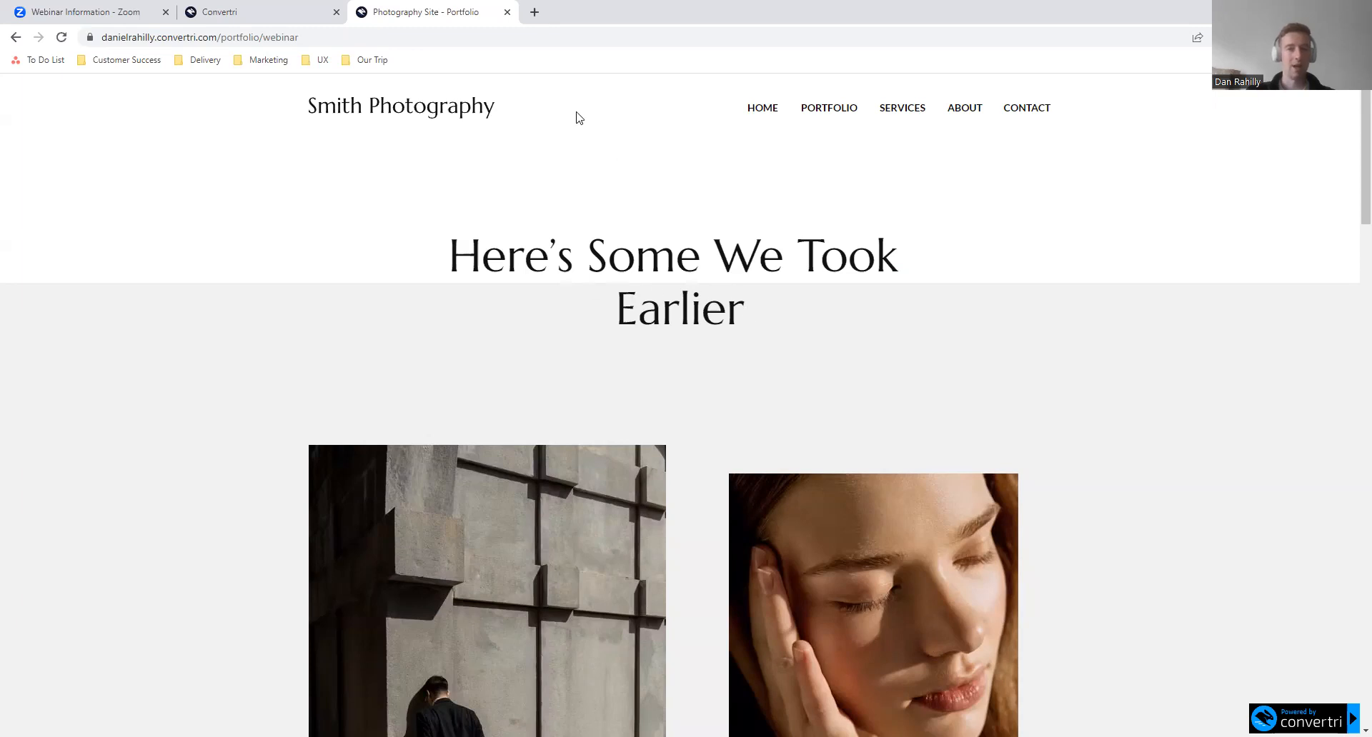
- Close the published portfolio page and open the Portfolio Webinar page for editing
{"action": "left_click", "coordinate": [507, 12]}
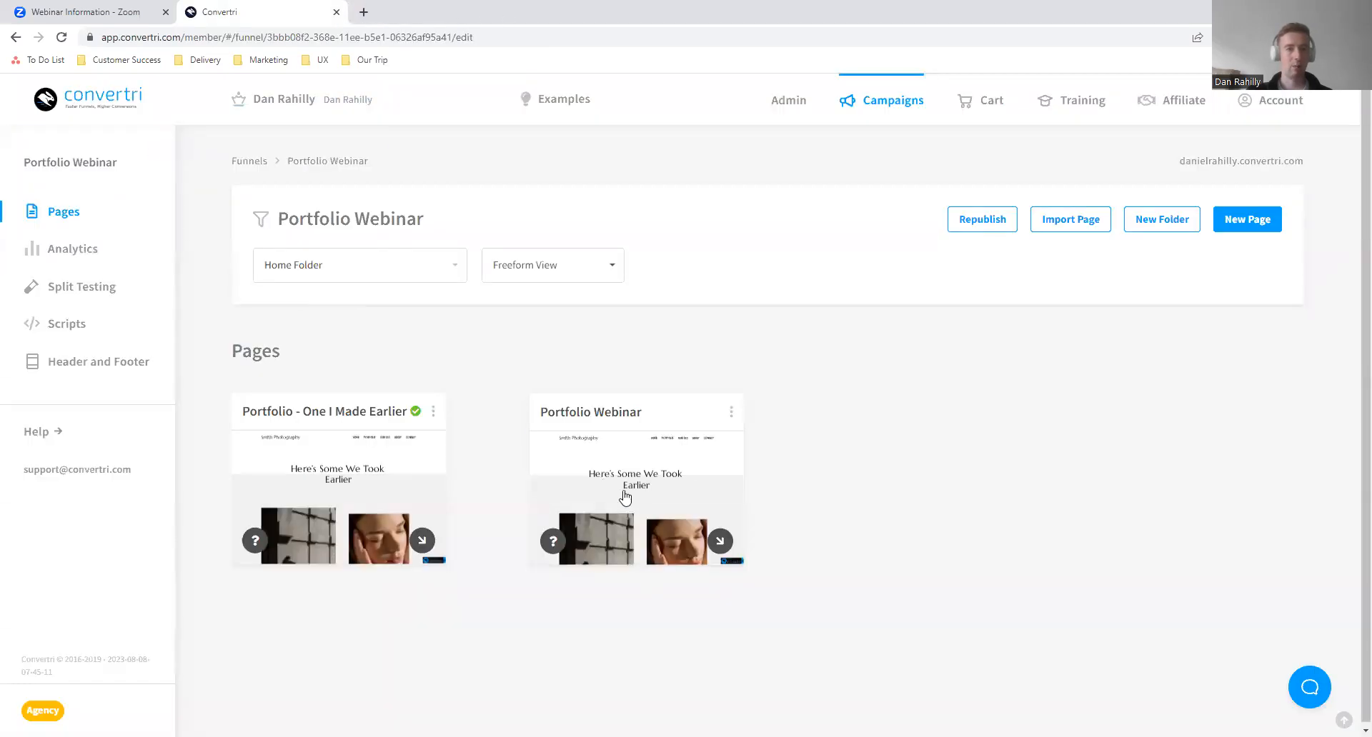
{"action": "mouse_move", "coordinate": [723, 487]}
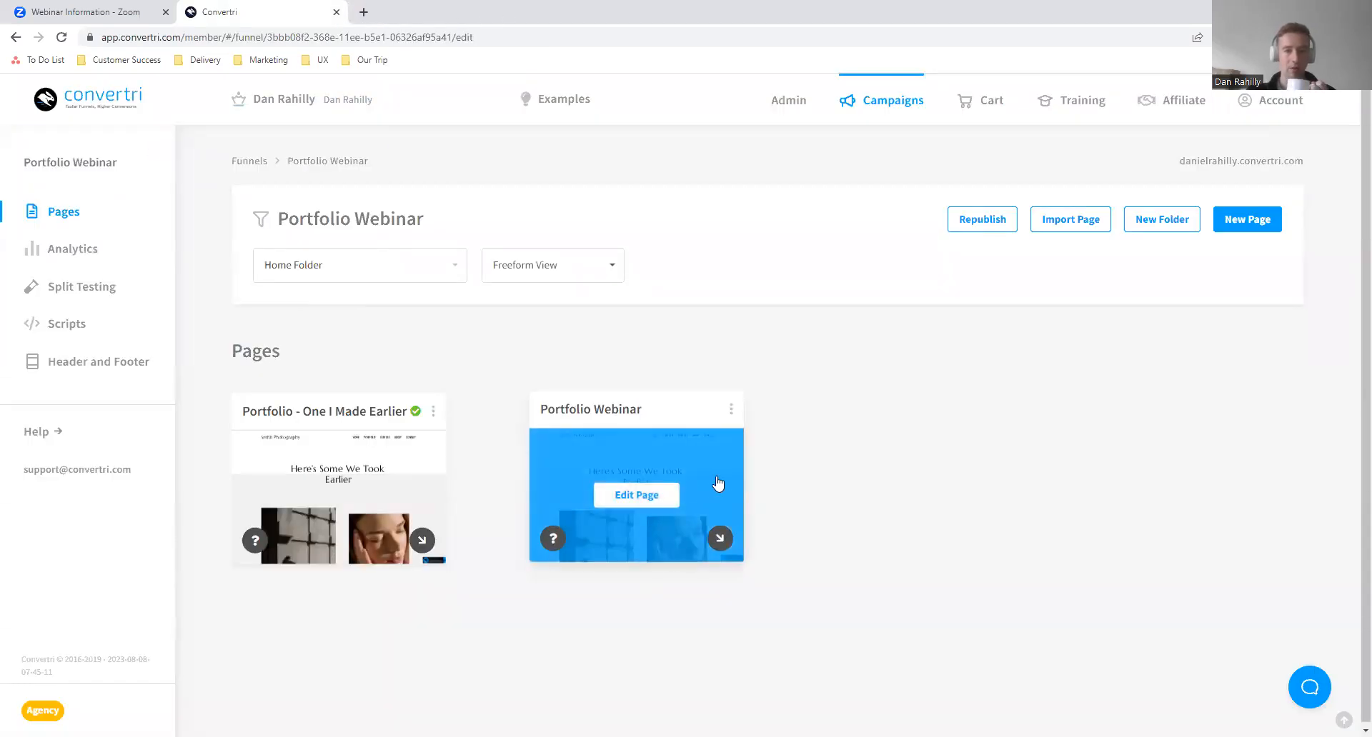
{"action": "left_click", "coordinate": [713, 487]}
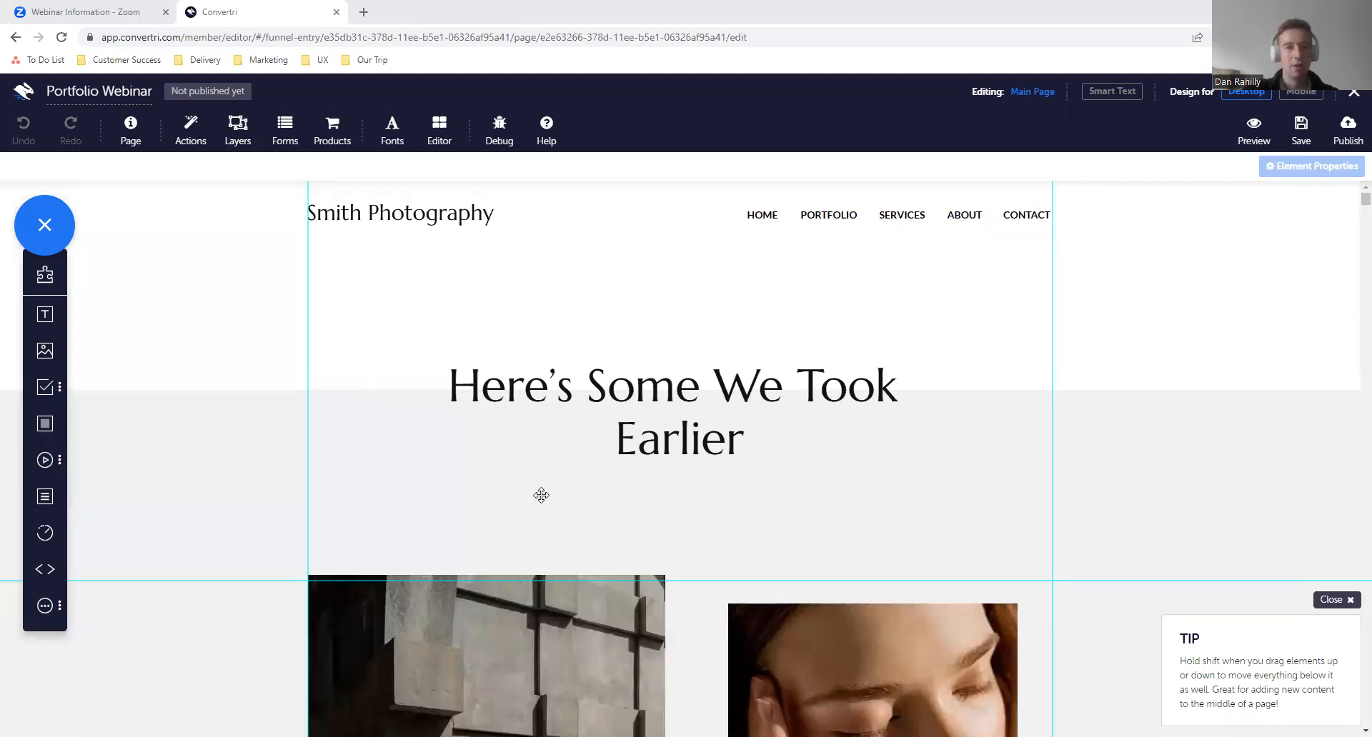
{"action": "scroll", "coordinate": [790, 555], "scroll_direction": "down", "scroll_amount": 3}
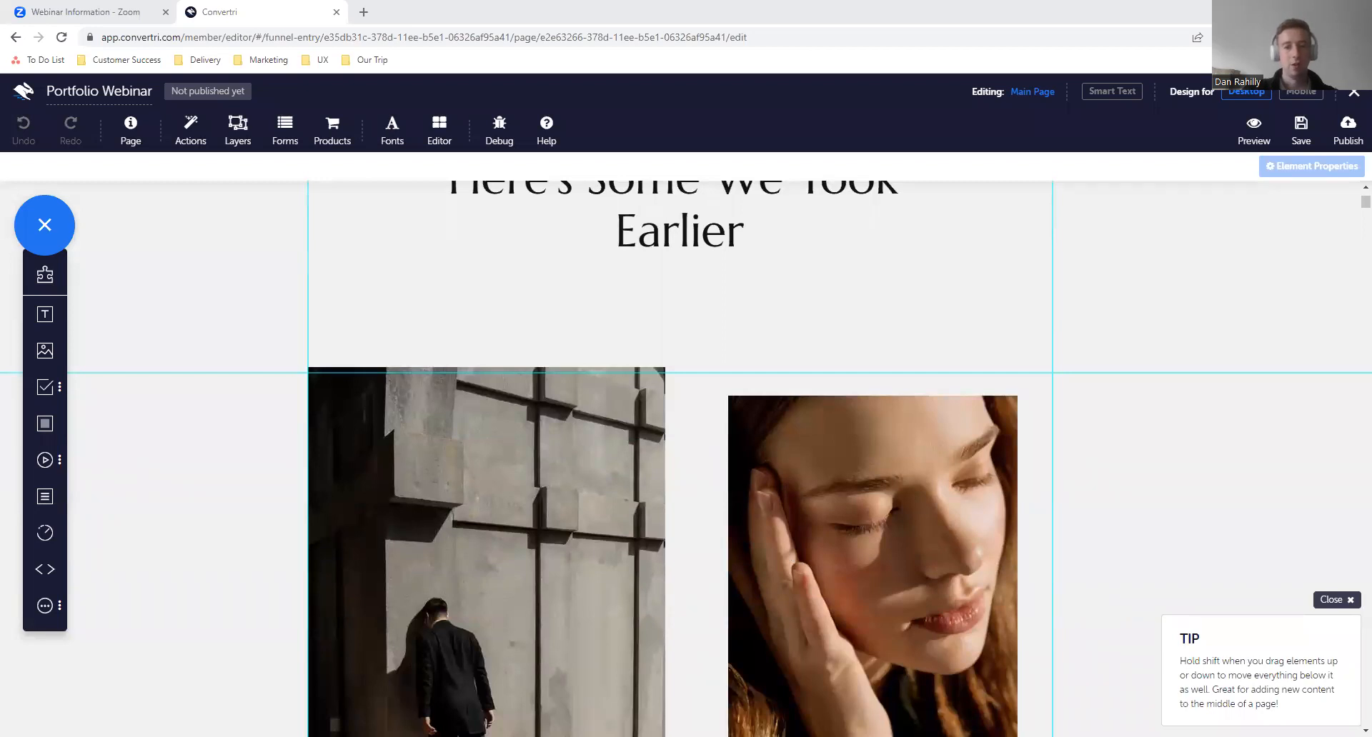
{"action": "scroll", "coordinate": [774, 329], "scroll_direction": "up", "scroll_amount": 3}
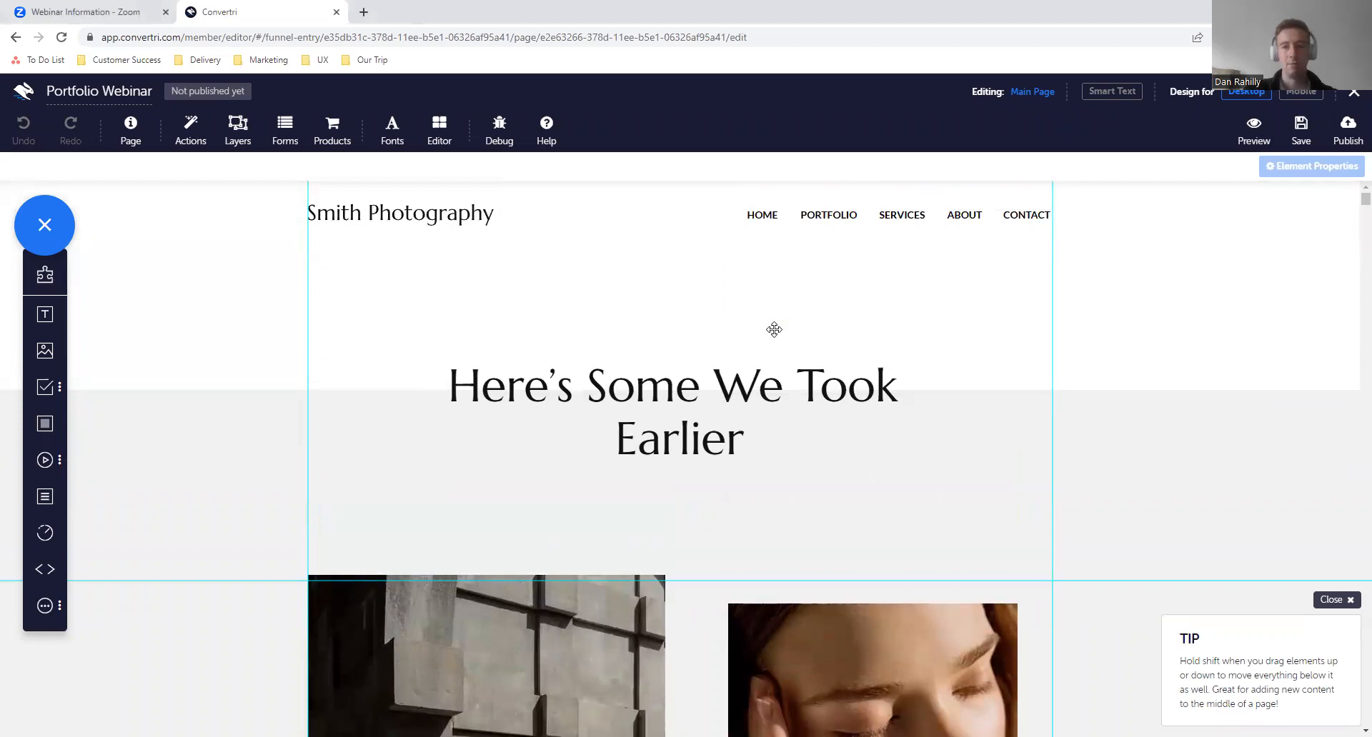
- Start a new event for the Smith Photography logo, triggered on mouse entering the element
{"action": "left_click", "coordinate": [356, 207]}
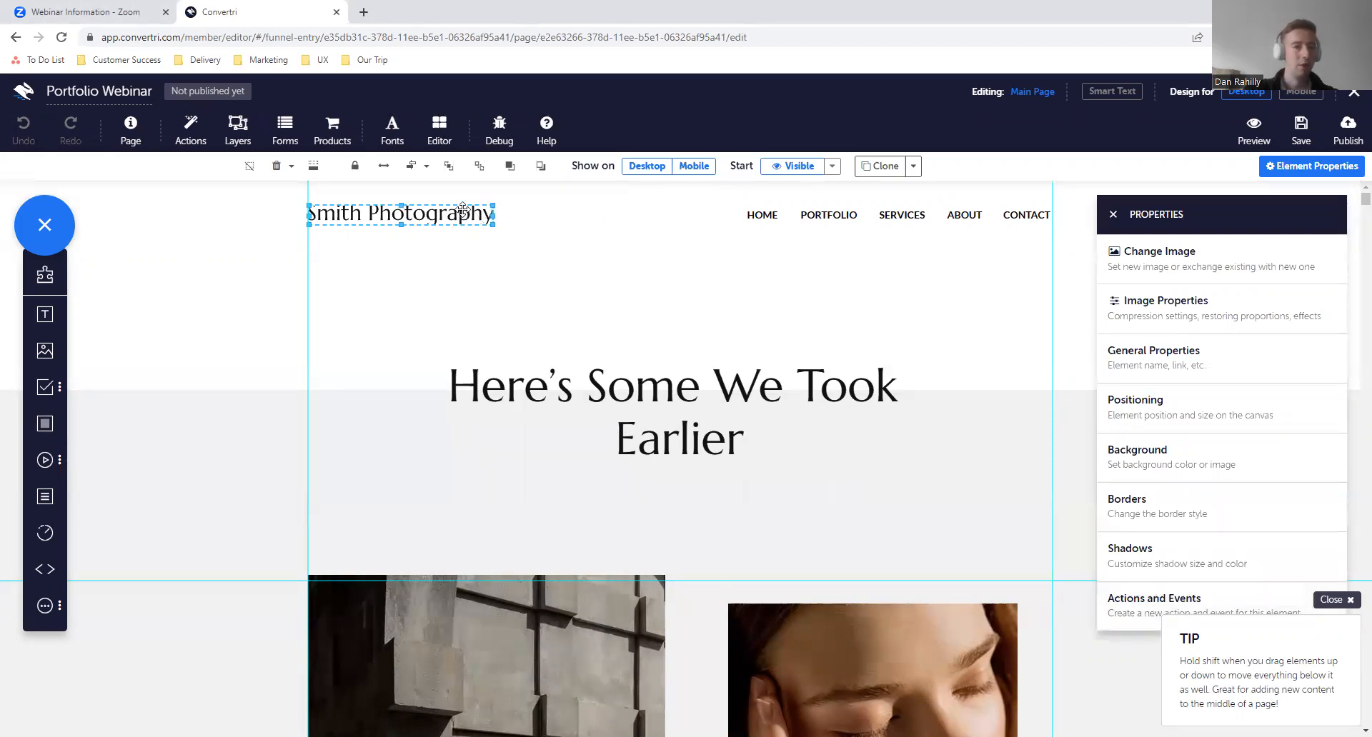
{"action": "left_click", "coordinate": [1131, 604]}
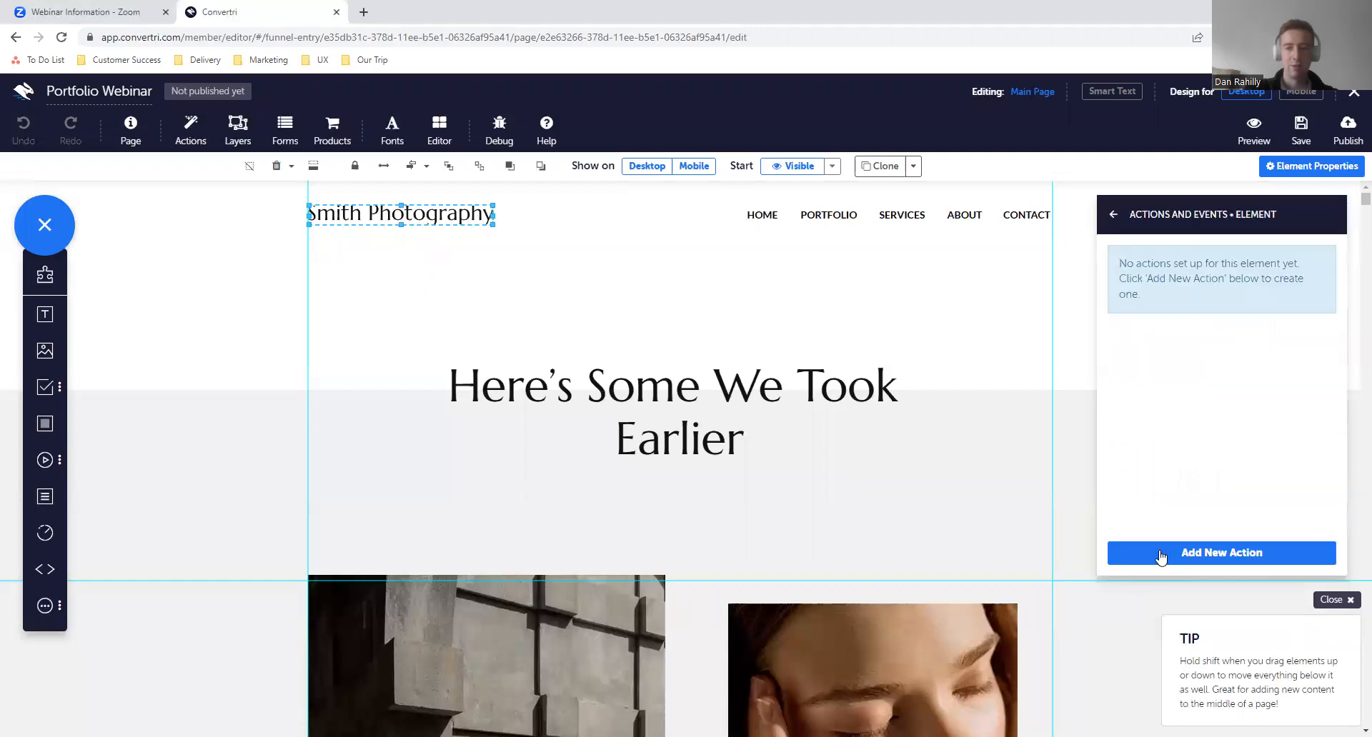
{"action": "left_click", "coordinate": [1182, 558]}
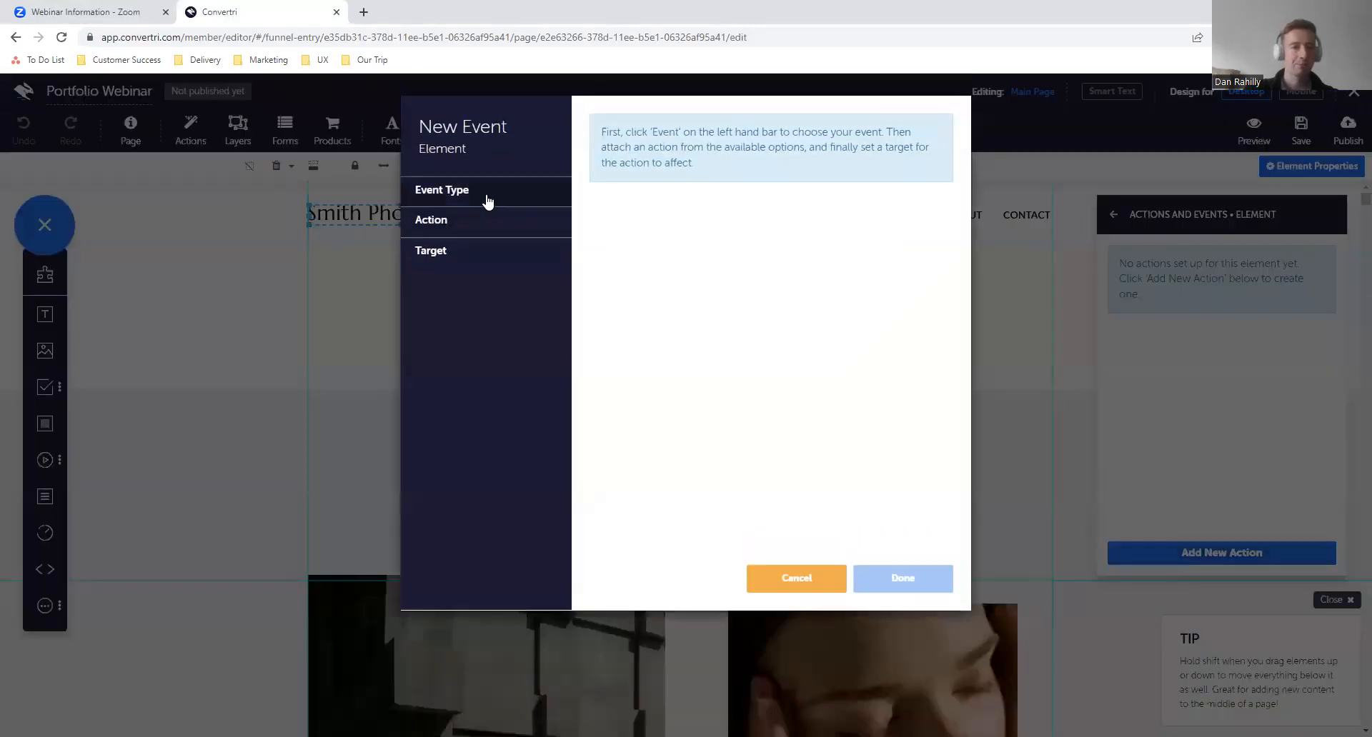
{"action": "left_click", "coordinate": [487, 194]}
{"action": "left_click", "coordinate": [482, 242]}
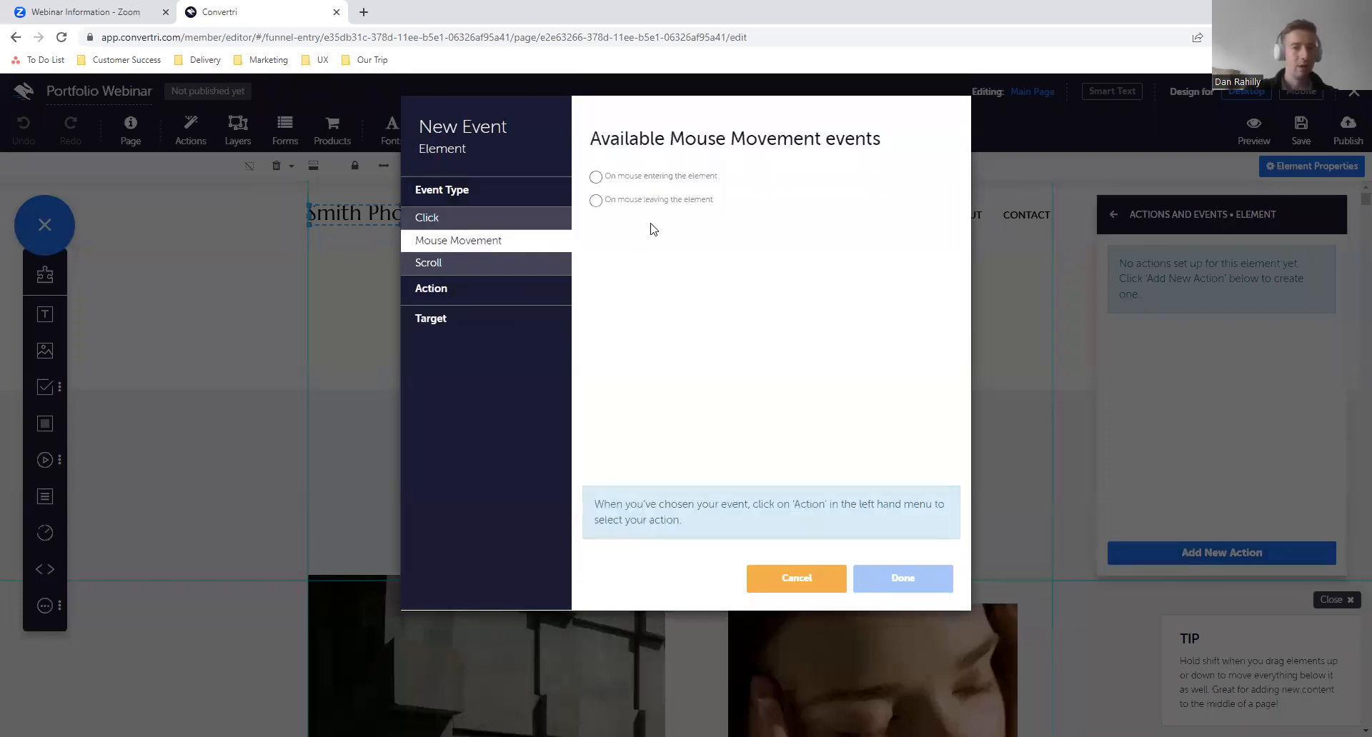
{"action": "left_click", "coordinate": [595, 177]}
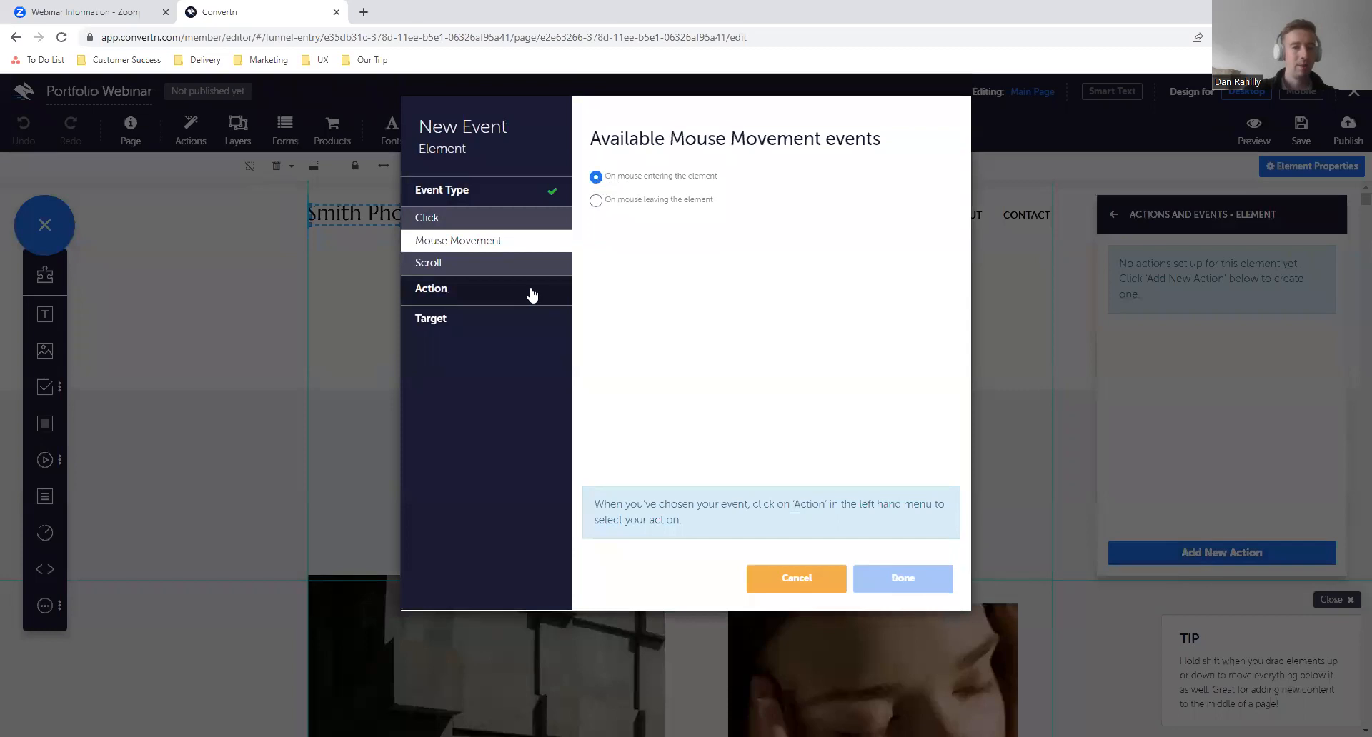
- Browse the Script, Video Player and Hide actions for the event and choose Hide target
{"action": "left_click", "coordinate": [532, 293]}
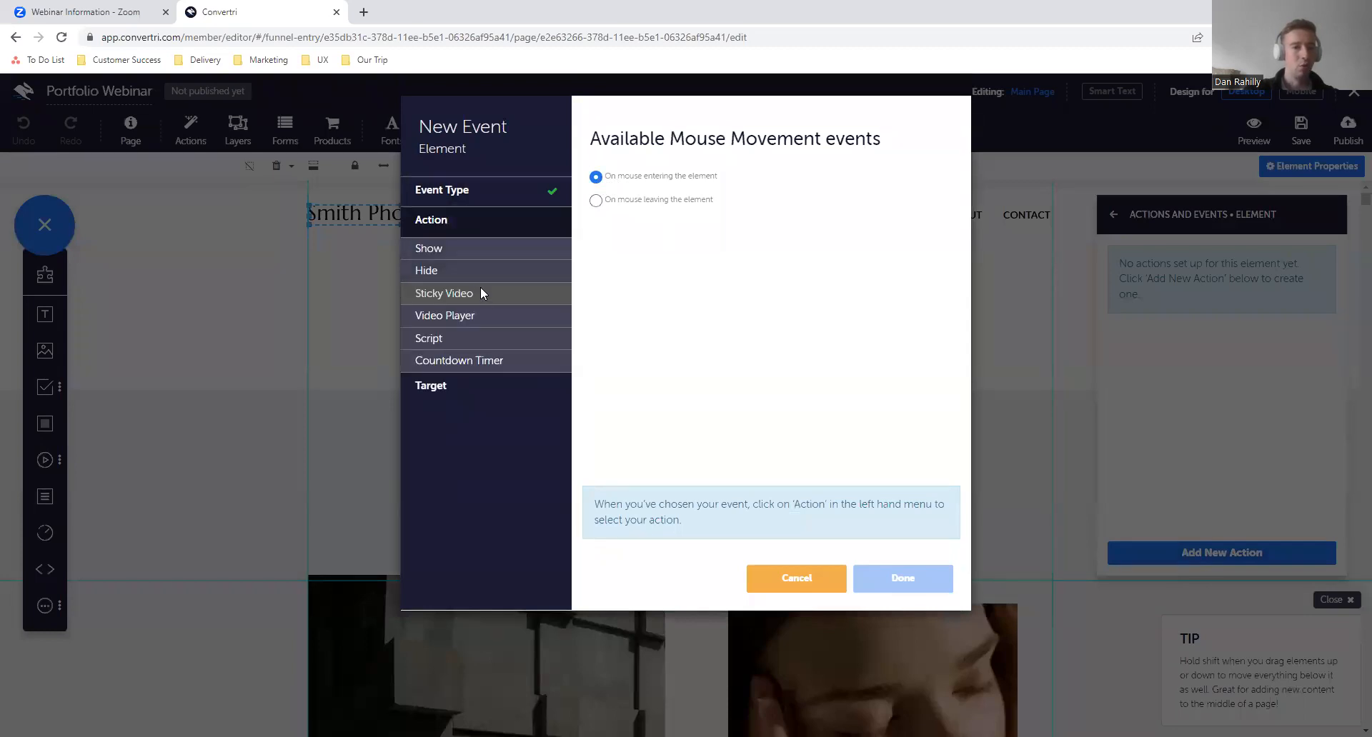
{"action": "left_click", "coordinate": [483, 342]}
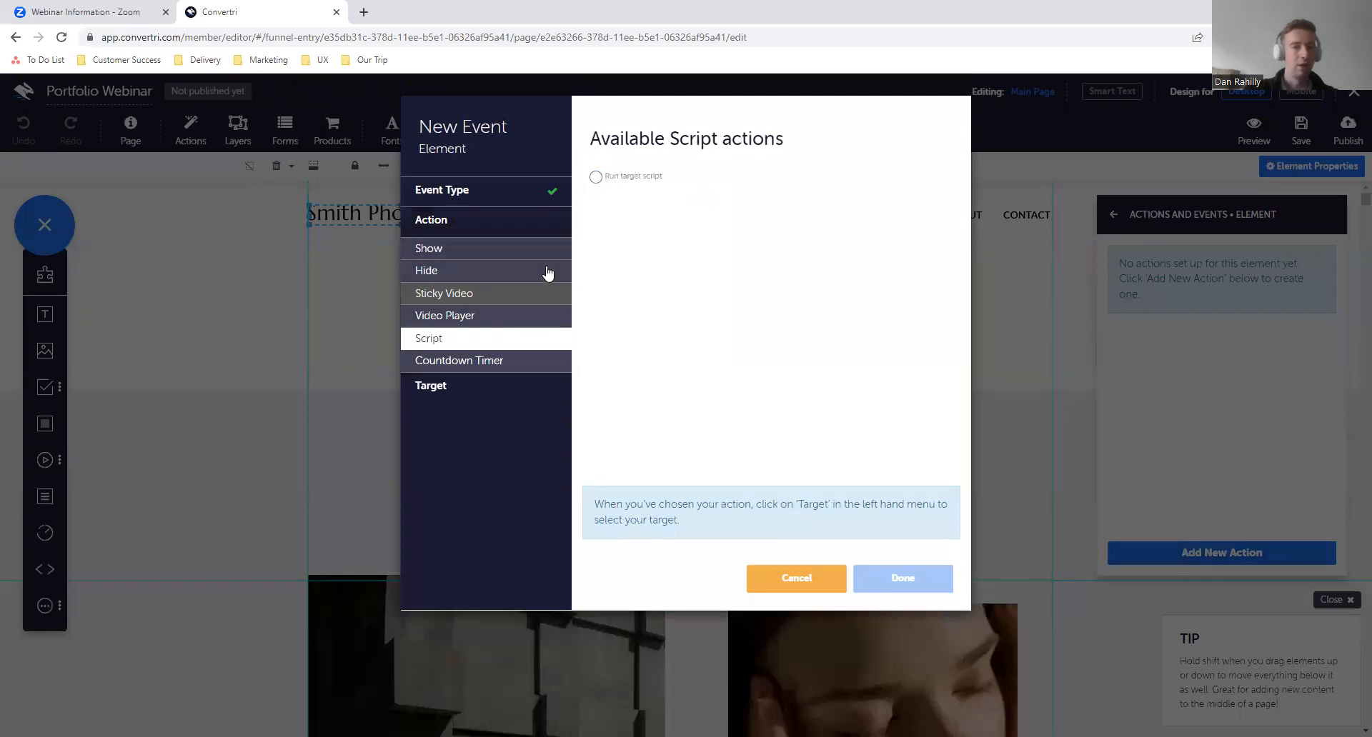
{"action": "left_click", "coordinate": [480, 318]}
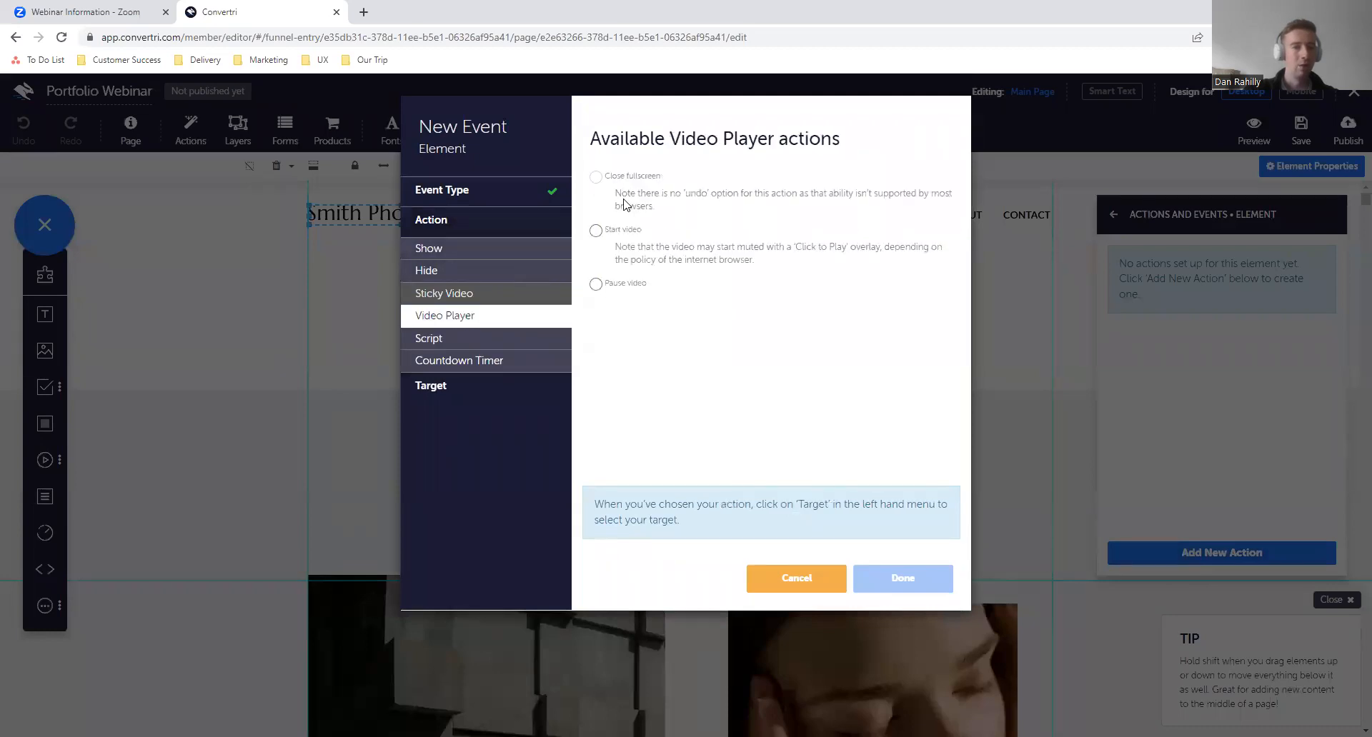
{"action": "left_click", "coordinate": [506, 278]}
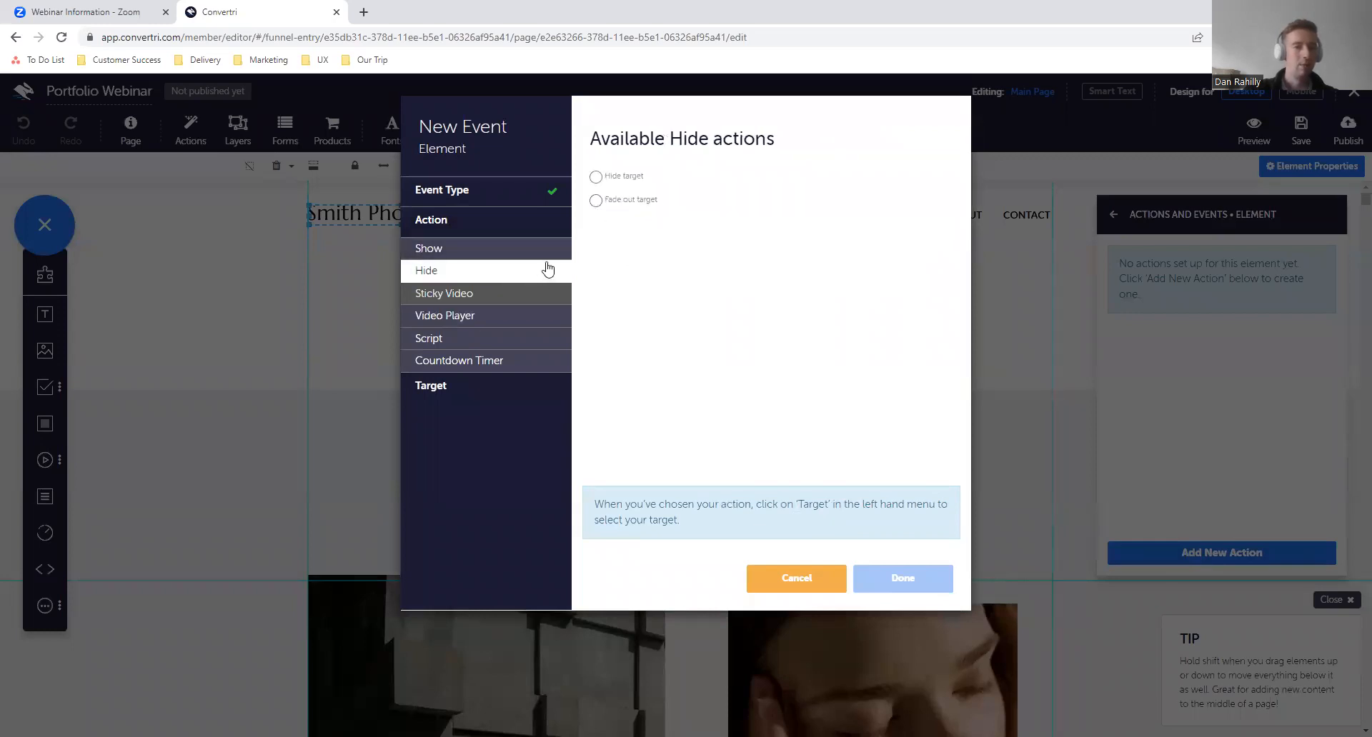
{"action": "left_click", "coordinate": [596, 179]}
{"action": "left_click", "coordinate": [520, 393]}
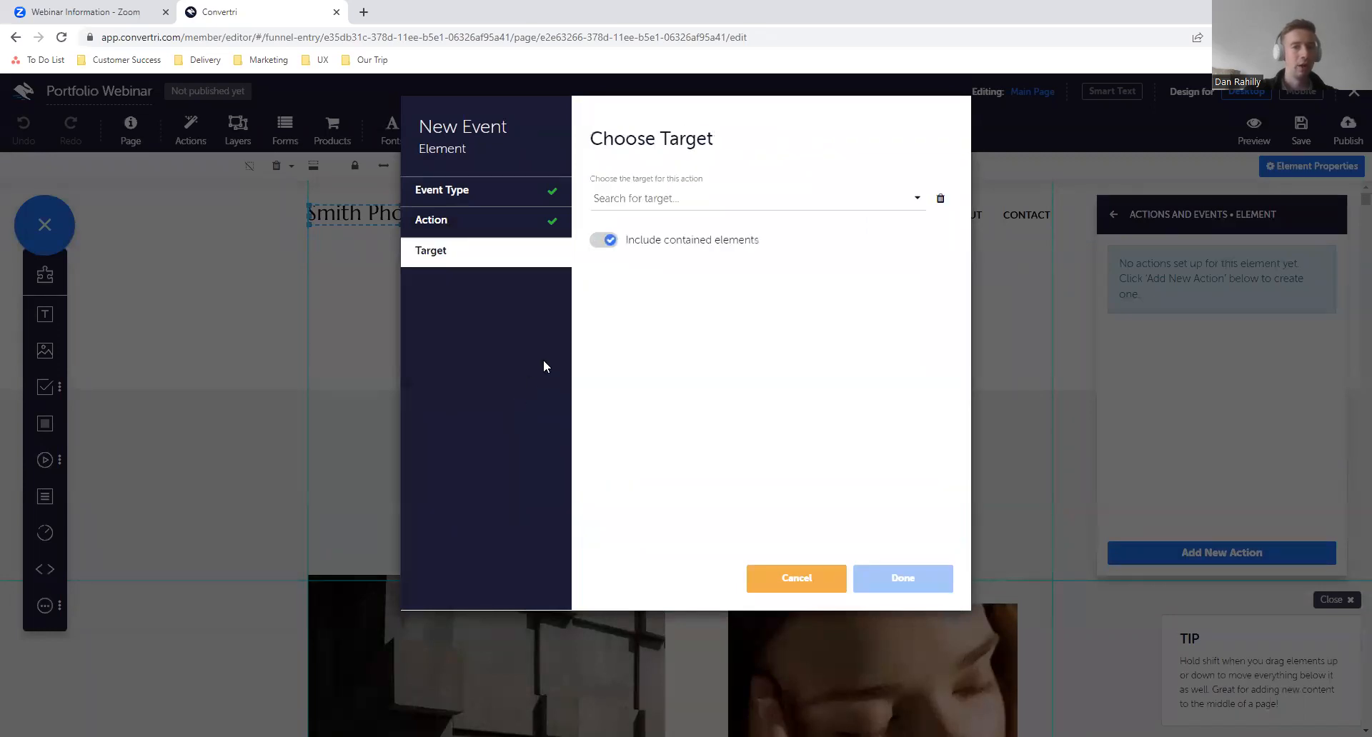
- Look through the elements offered as the action's target, and cancel the new event
{"action": "left_click", "coordinate": [648, 202]}
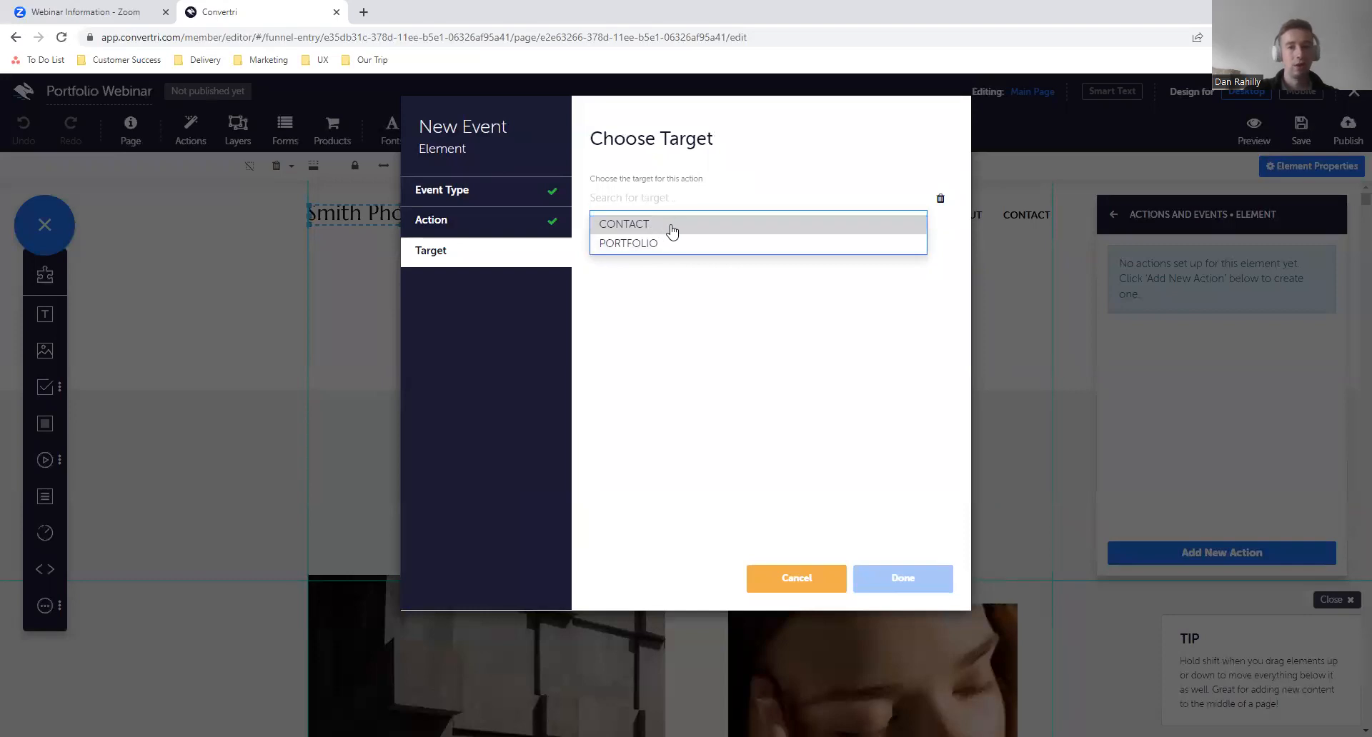
{"action": "left_click", "coordinate": [661, 356]}
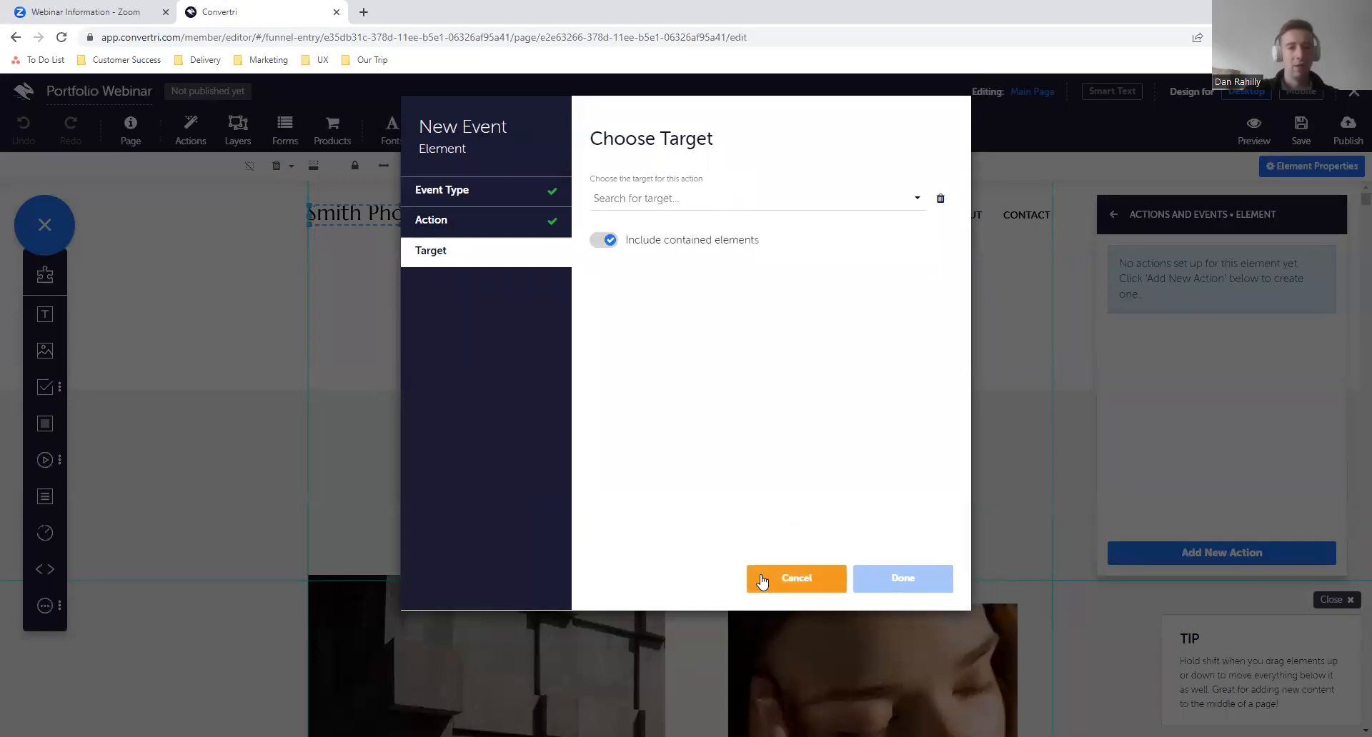
{"action": "left_click", "coordinate": [727, 206]}
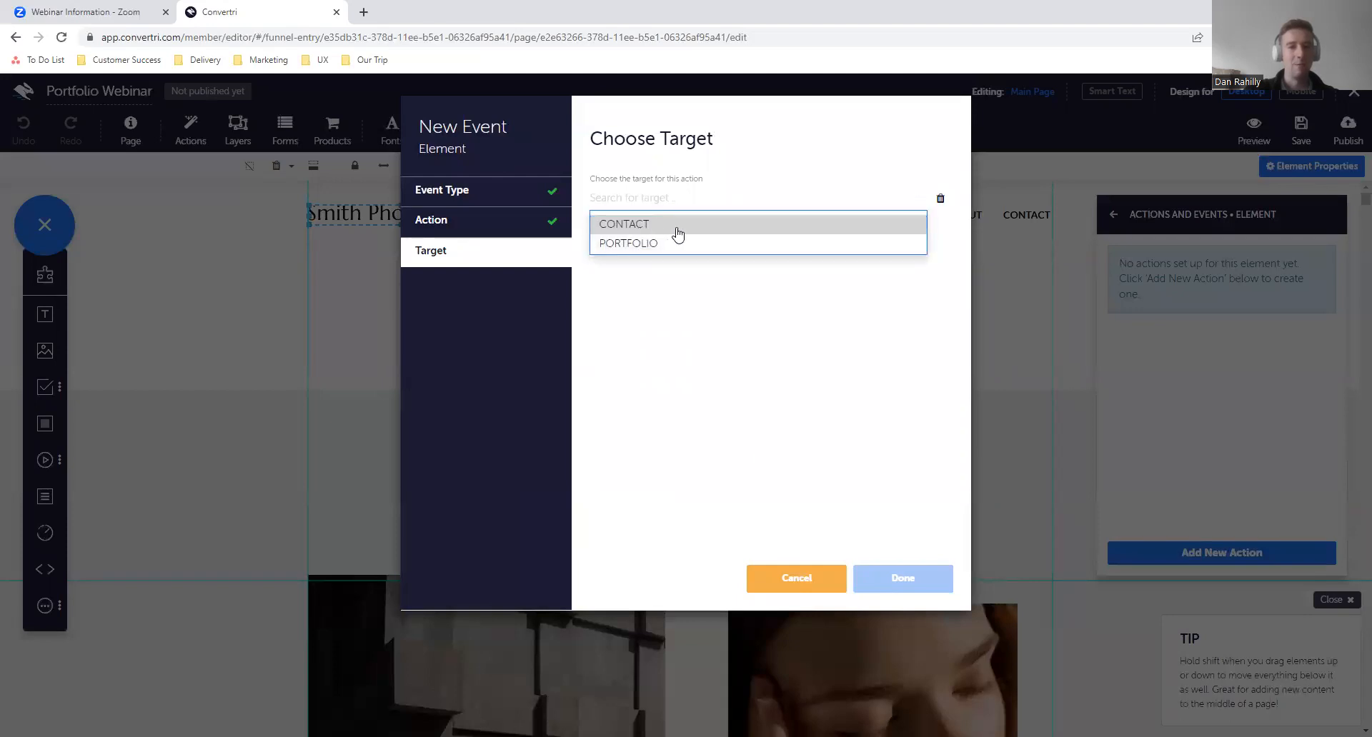
{"action": "left_click", "coordinate": [560, 264]}
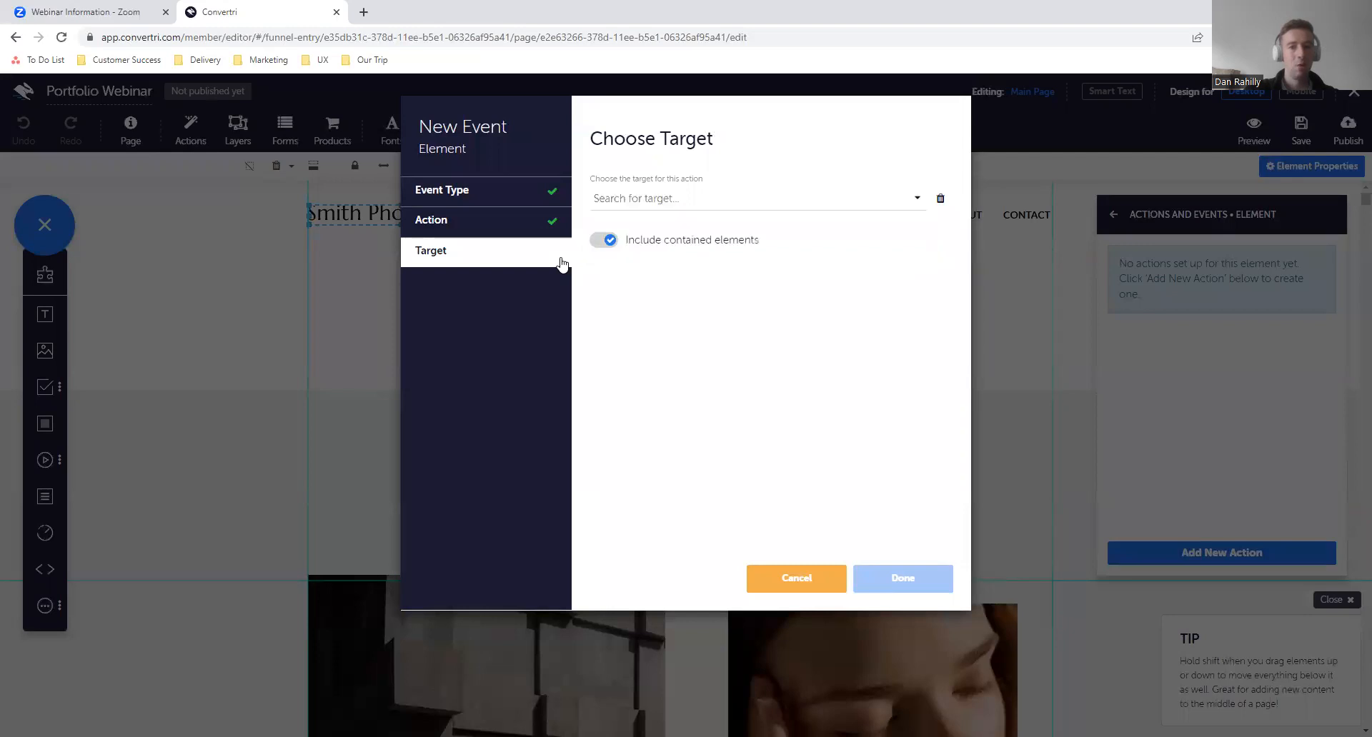
{"action": "left_click", "coordinate": [675, 203]}
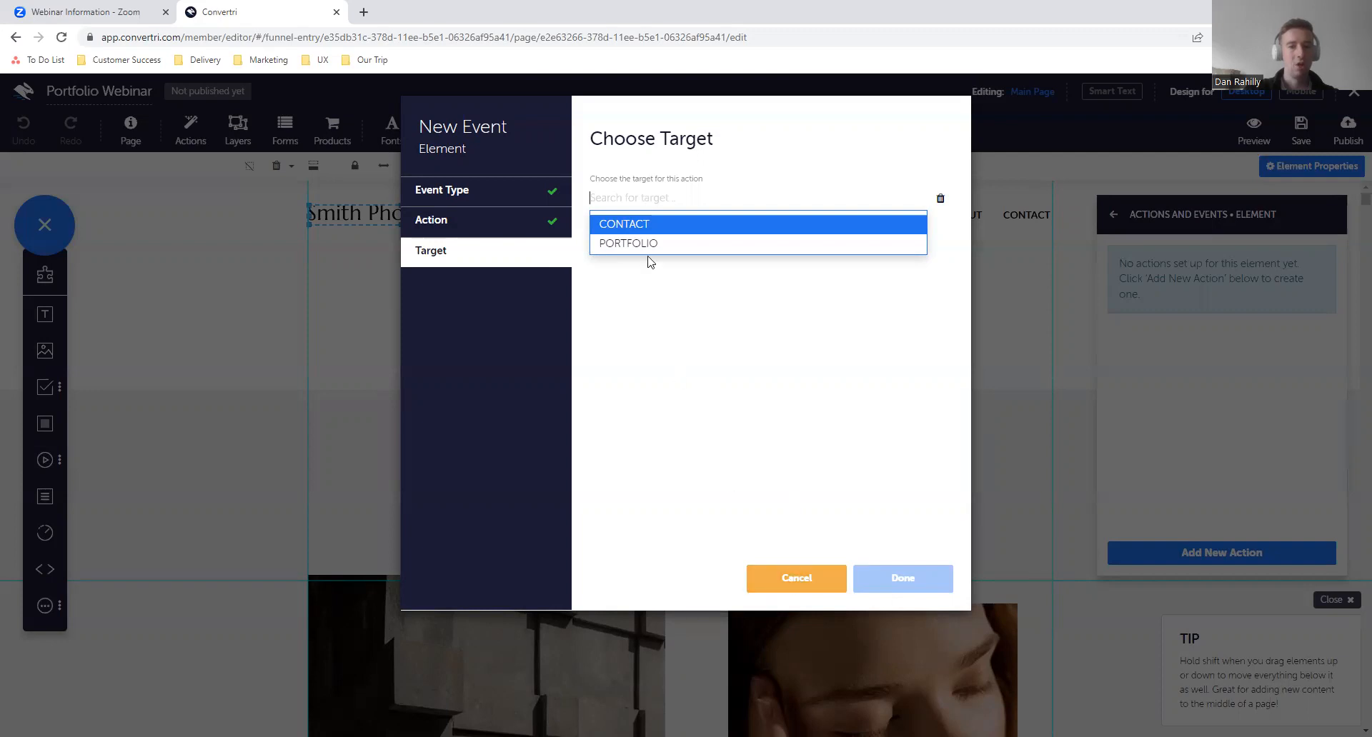
{"action": "left_click", "coordinate": [789, 580]}
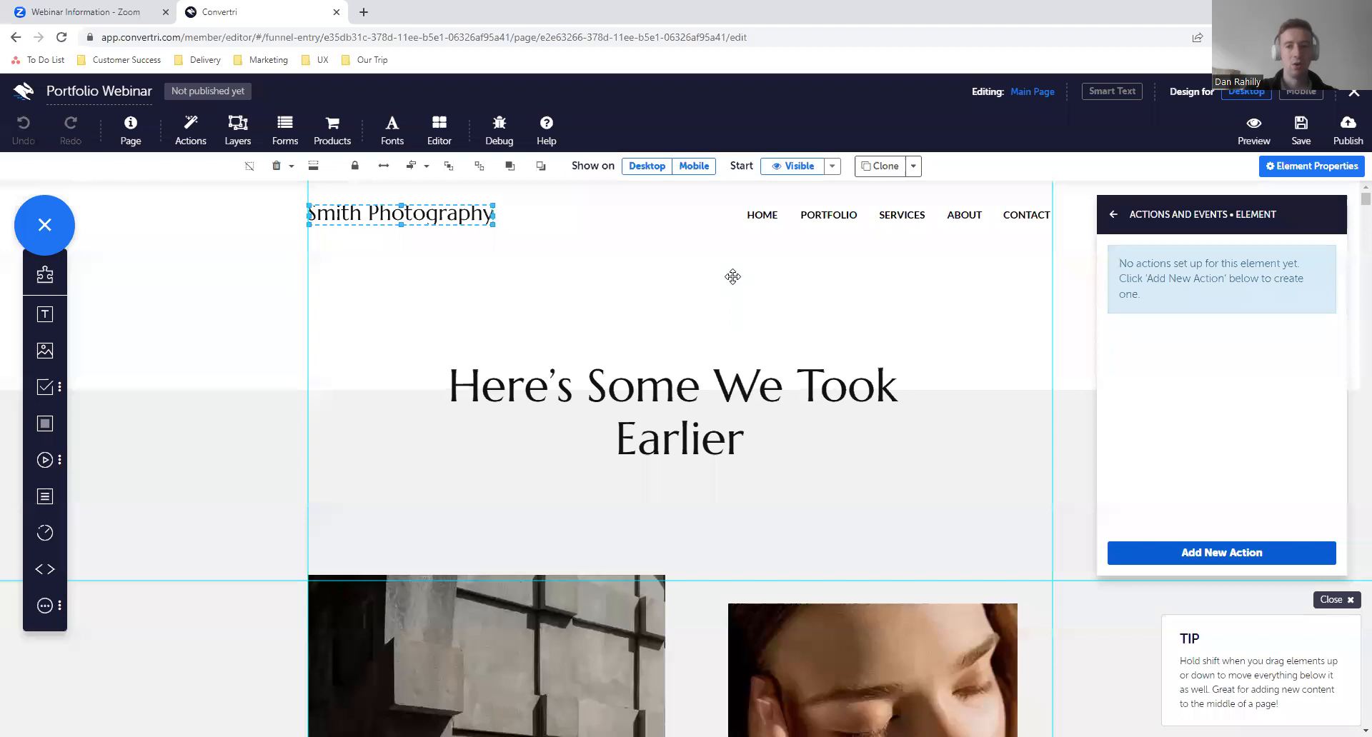
- Name the Smith Photography image element "Logo" in its general properties
{"action": "left_click", "coordinate": [1114, 216]}
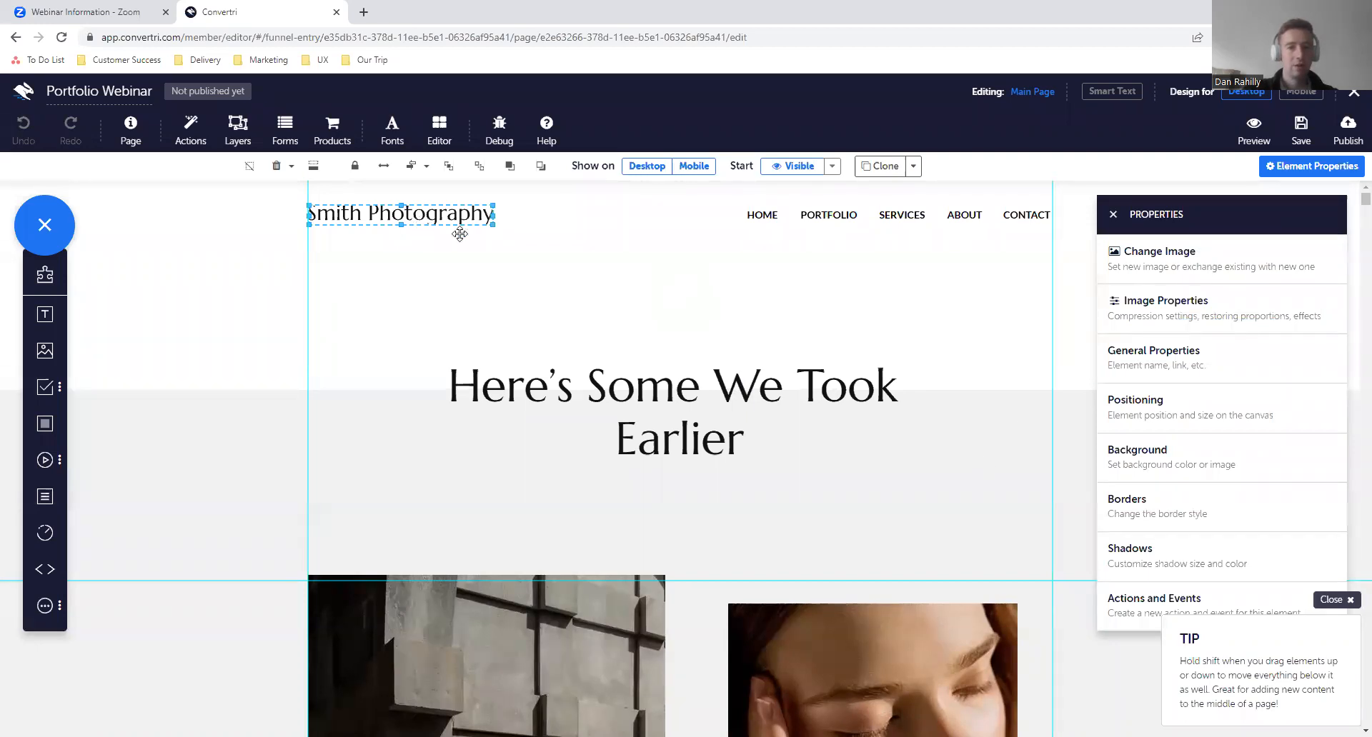
{"action": "left_click", "coordinate": [1191, 377]}
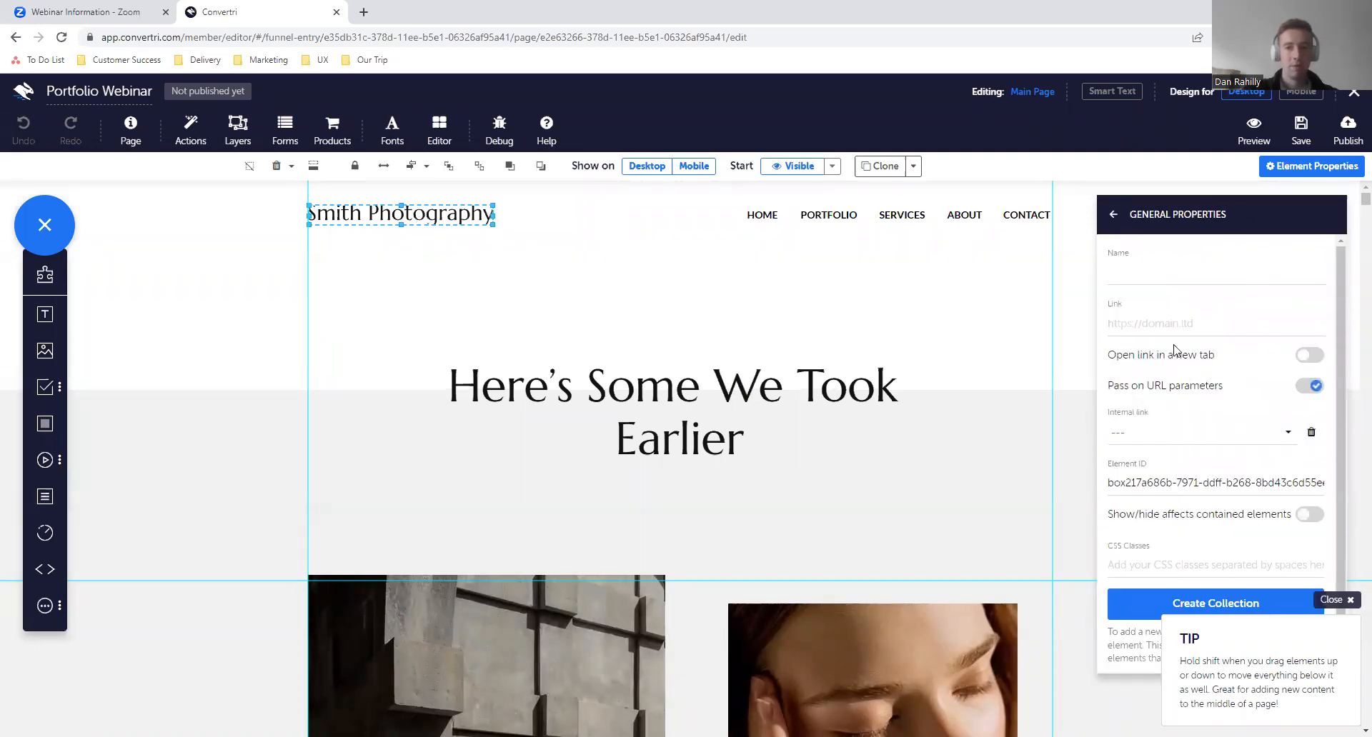
{"action": "left_click", "coordinate": [1122, 260]}
{"action": "type", "text": "Logo"}
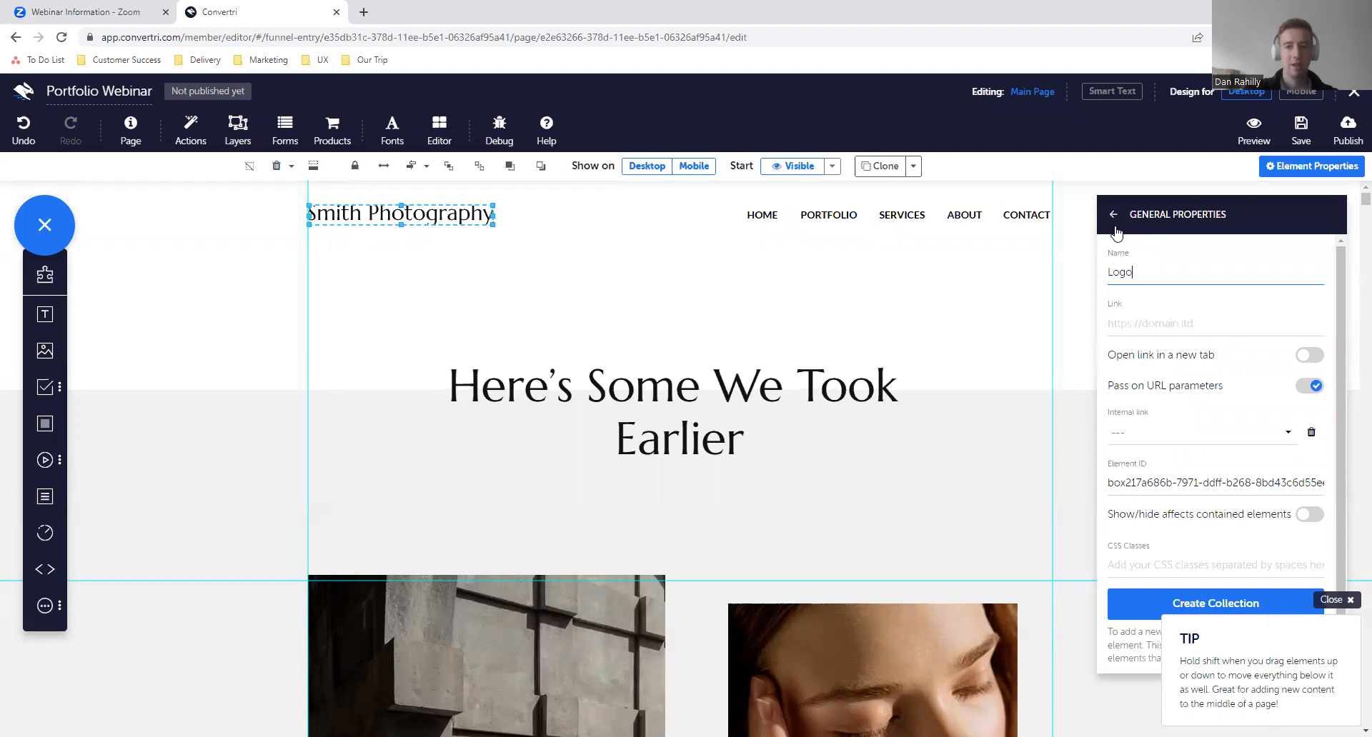
- Check the element names of the header navigation links and the "Here's Some We Took Earlier" heading
{"action": "left_click", "coordinate": [807, 226]}
{"action": "left_click", "coordinate": [775, 226]}
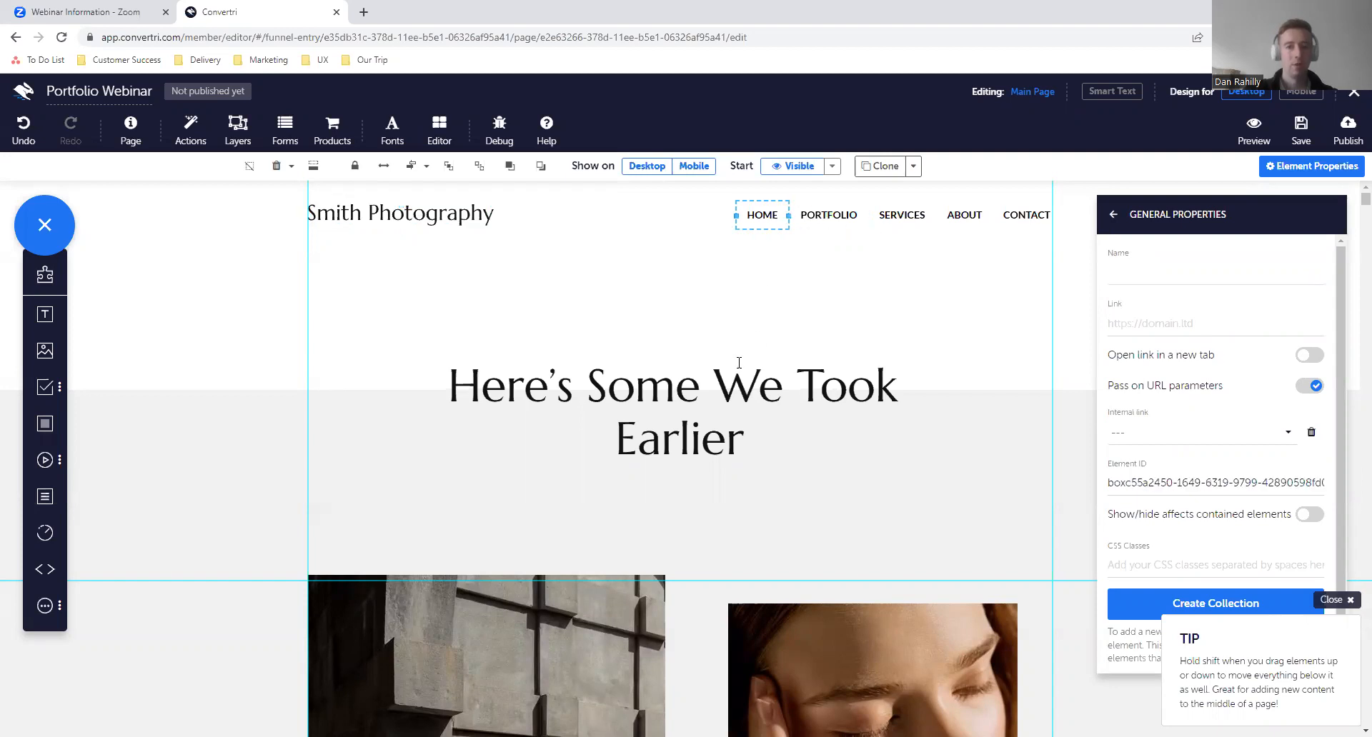
{"action": "left_click", "coordinate": [725, 358]}
- Name the photo of the man against the concrete wall "Image 1" and the close-up face photo "Image 2"
{"action": "scroll", "coordinate": [724, 358], "scroll_direction": "down", "scroll_amount": 2}
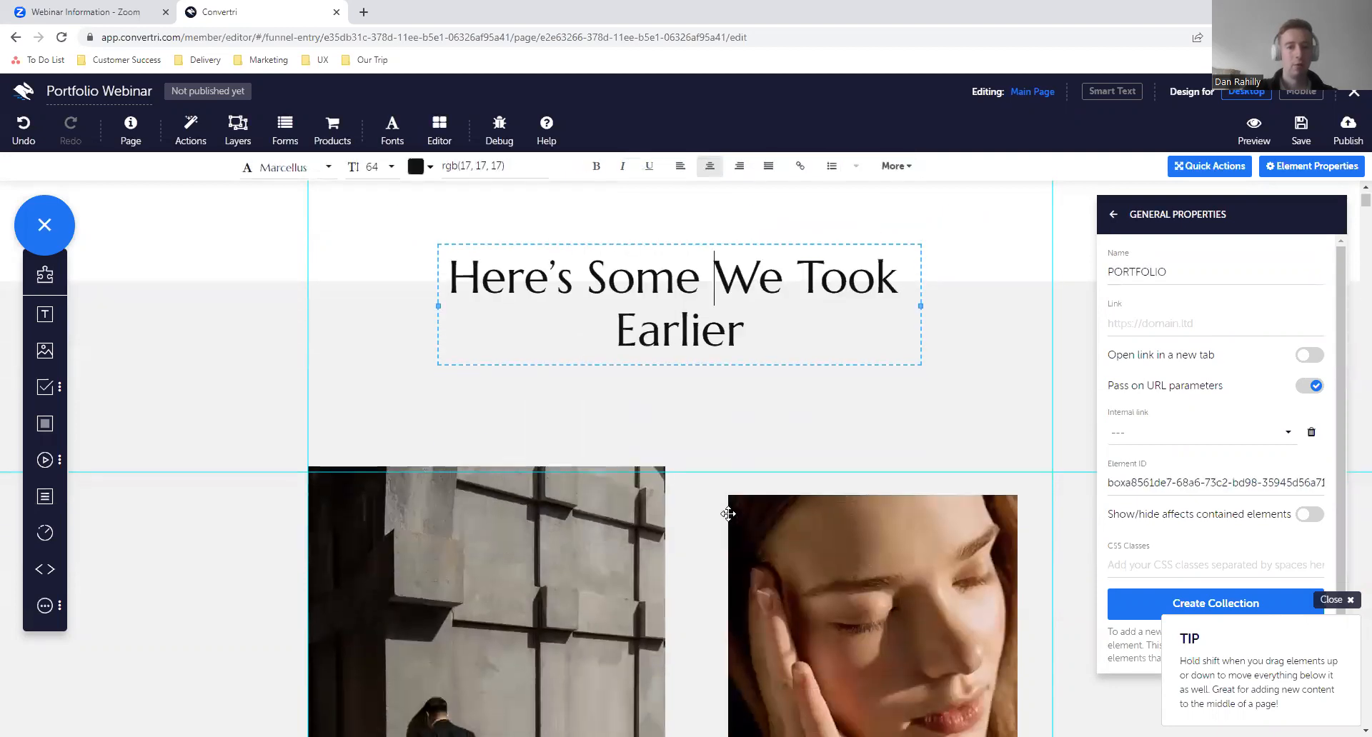
{"action": "left_click", "coordinate": [610, 497]}
{"action": "left_click", "coordinate": [1157, 282]}
{"action": "type", "text": "lam"}
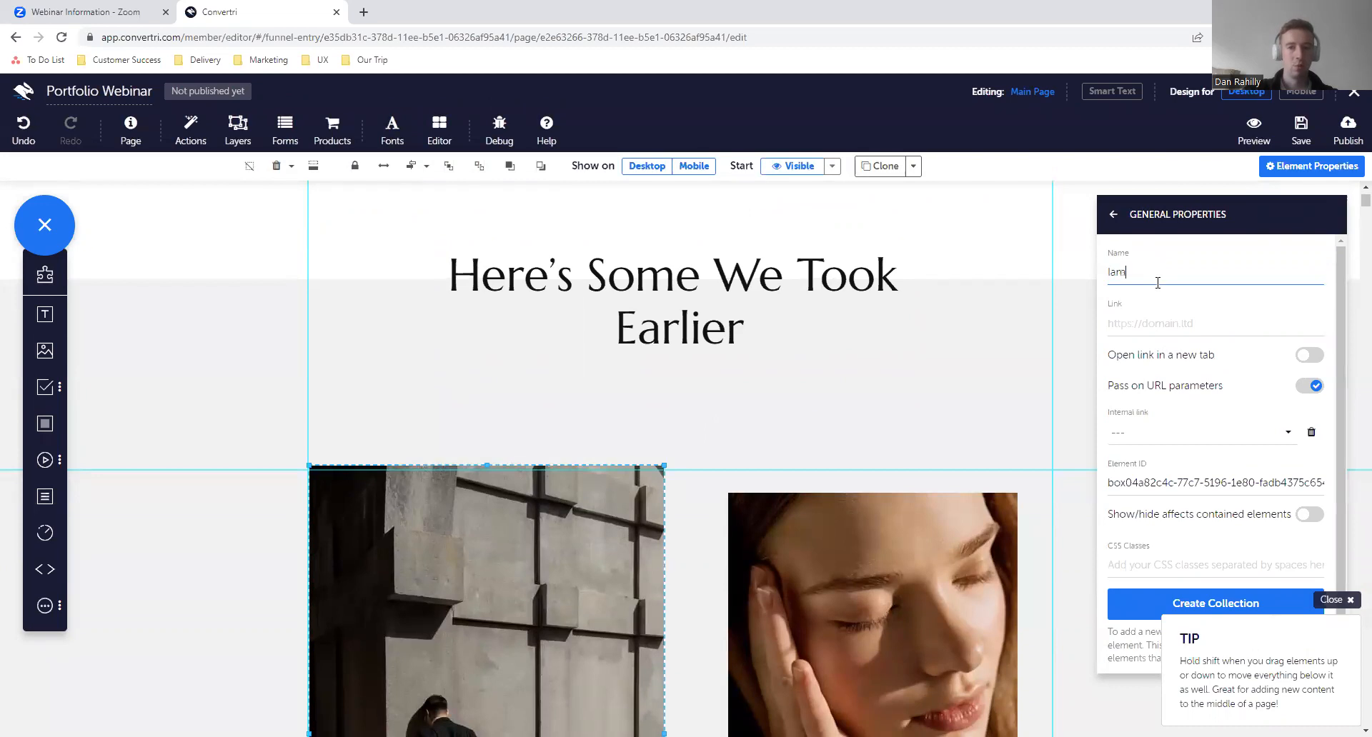
{"action": "type", "text": "ge 1"}
{"action": "left_click", "coordinate": [958, 525]}
{"action": "left_click", "coordinate": [1143, 280]}
{"action": "type", "text": "Image 2"}
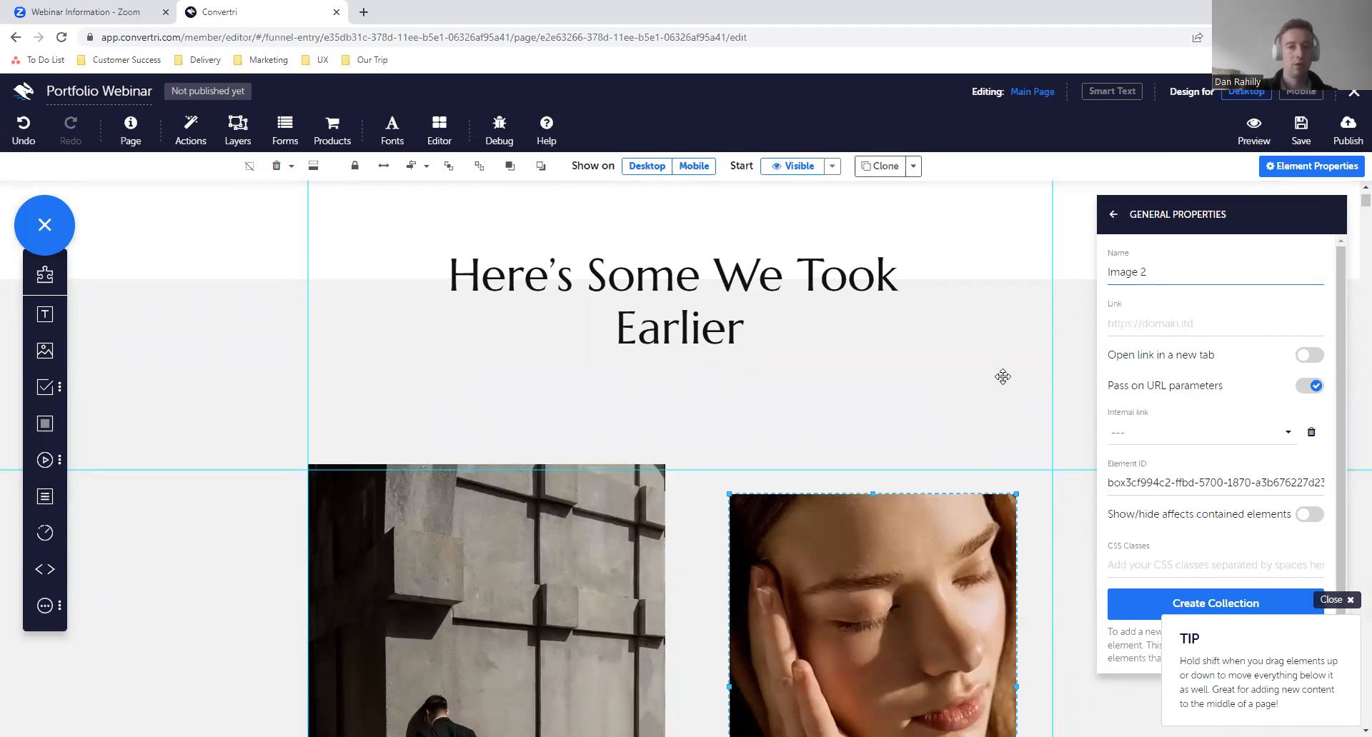
- Name the photo of the woman in the cap "Image 3" and the photo of the woman in sunglasses "Image 4"
{"action": "scroll", "coordinate": [1003, 377], "scroll_direction": "down", "scroll_amount": 8}
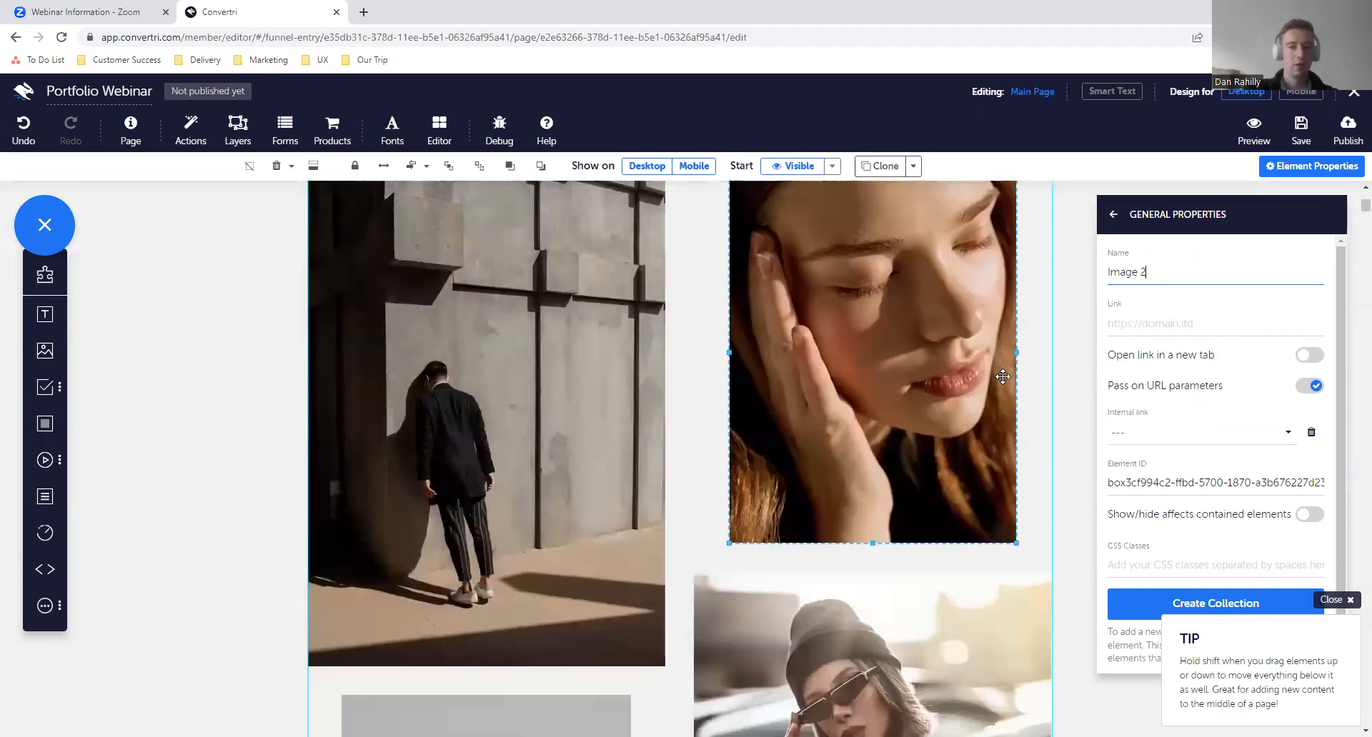
{"action": "left_click", "coordinate": [1191, 279]}
{"action": "type", "text": "Image 3"}
{"action": "left_click", "coordinate": [867, 493]}
{"action": "left_click", "coordinate": [1183, 275]}
{"action": "type", "text": "Imag"}
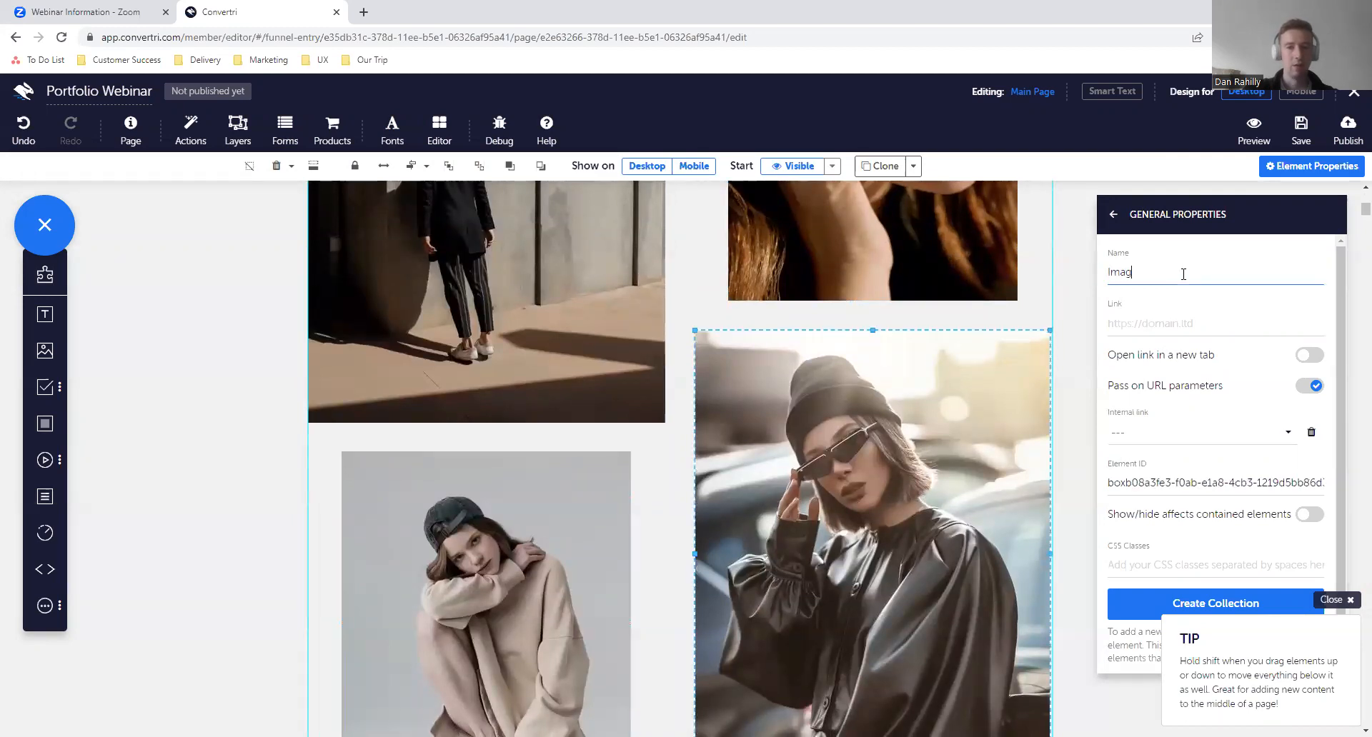
{"action": "type", "text": "e 4"}
- Name the pink flower photo "Image 5" in its general properties
{"action": "scroll", "coordinate": [796, 459], "scroll_direction": "down", "scroll_amount": 7}
{"action": "left_click", "coordinate": [542, 490]}
{"action": "left_click", "coordinate": [1236, 277]}
{"action": "type", "text": "Image 5"}
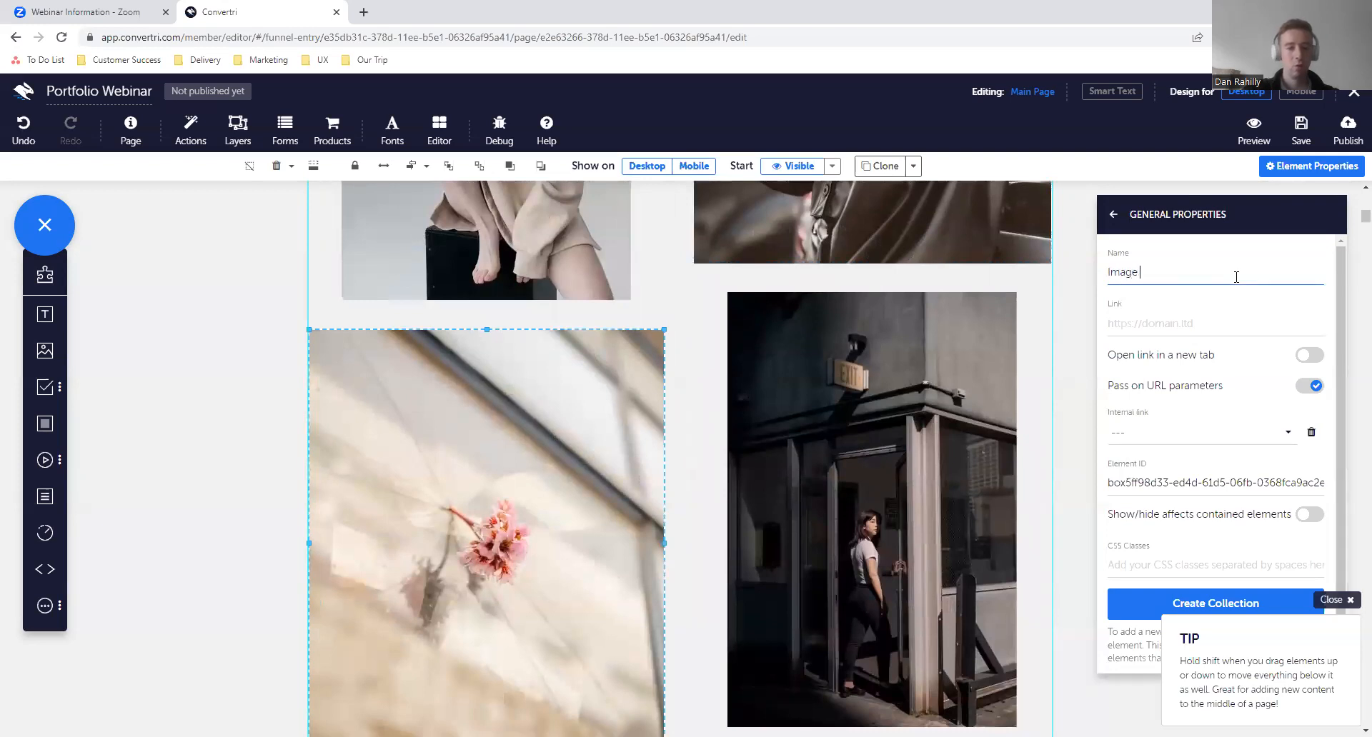
- Name the photo of the woman beside the dark corner building "Image 6" in its general properties
{"action": "left_click", "coordinate": [909, 366]}
{"action": "left_click", "coordinate": [1166, 271]}
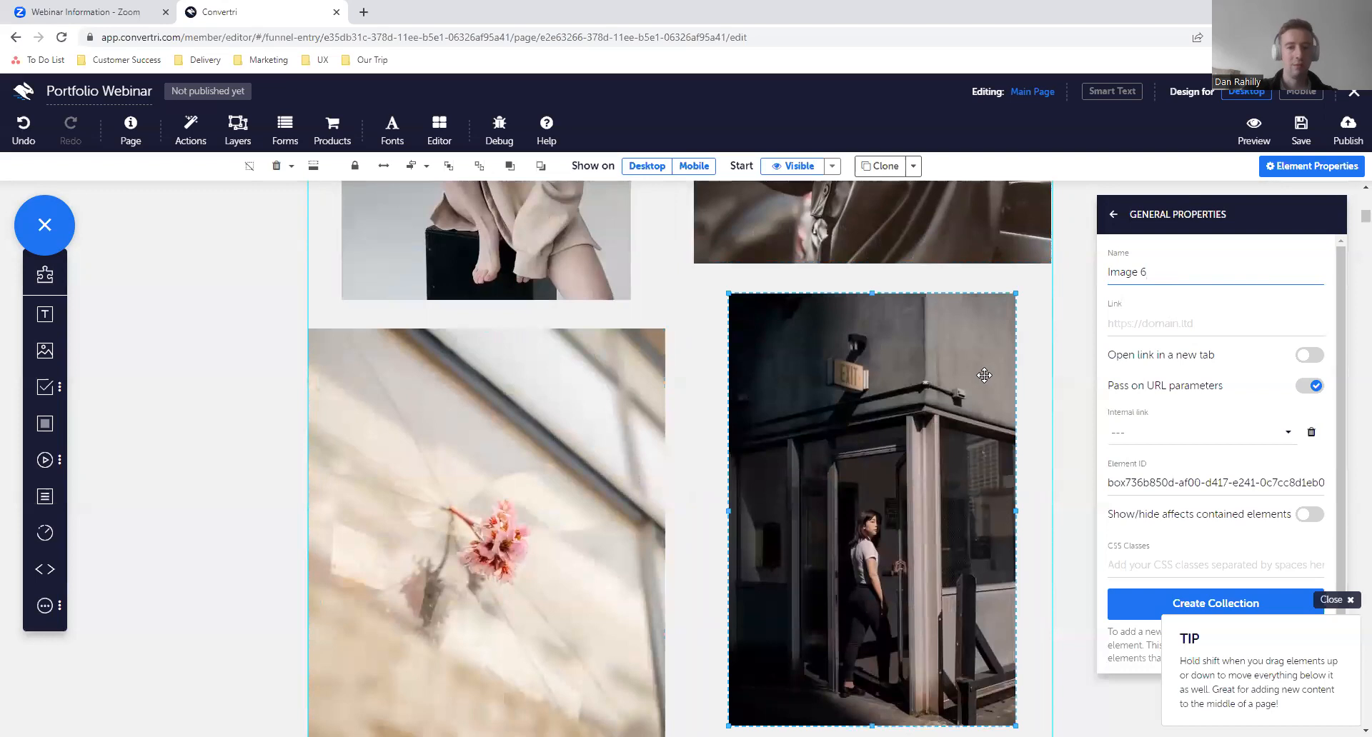
- Look over the gallery photos and the Contact section, returning to the "Here's Some We Took Earlier" heading
{"action": "scroll", "coordinate": [984, 375], "scroll_direction": "down", "scroll_amount": 5}
{"action": "scroll", "coordinate": [984, 375], "scroll_direction": "up", "scroll_amount": 4}
{"action": "scroll", "coordinate": [984, 375], "scroll_direction": "up", "scroll_amount": 11}
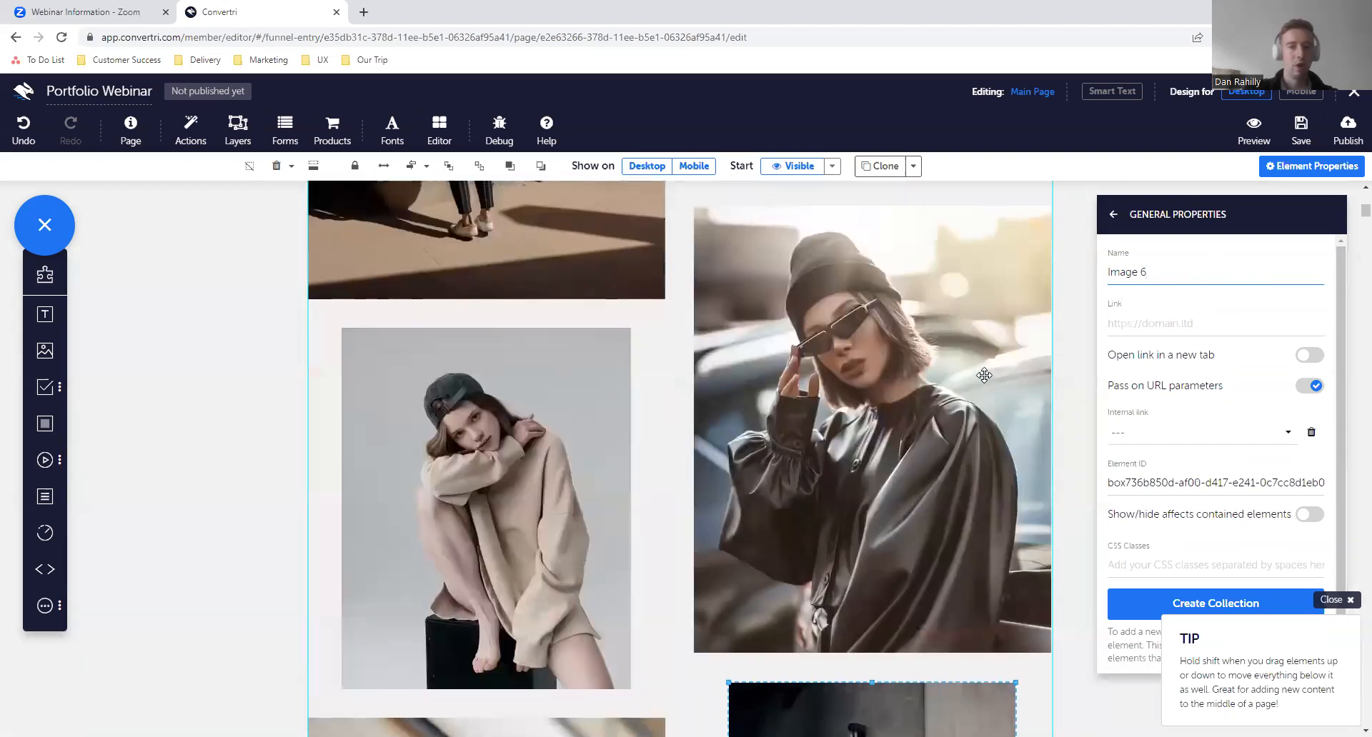
{"action": "scroll", "coordinate": [817, 507], "scroll_direction": "down", "scroll_amount": 12}
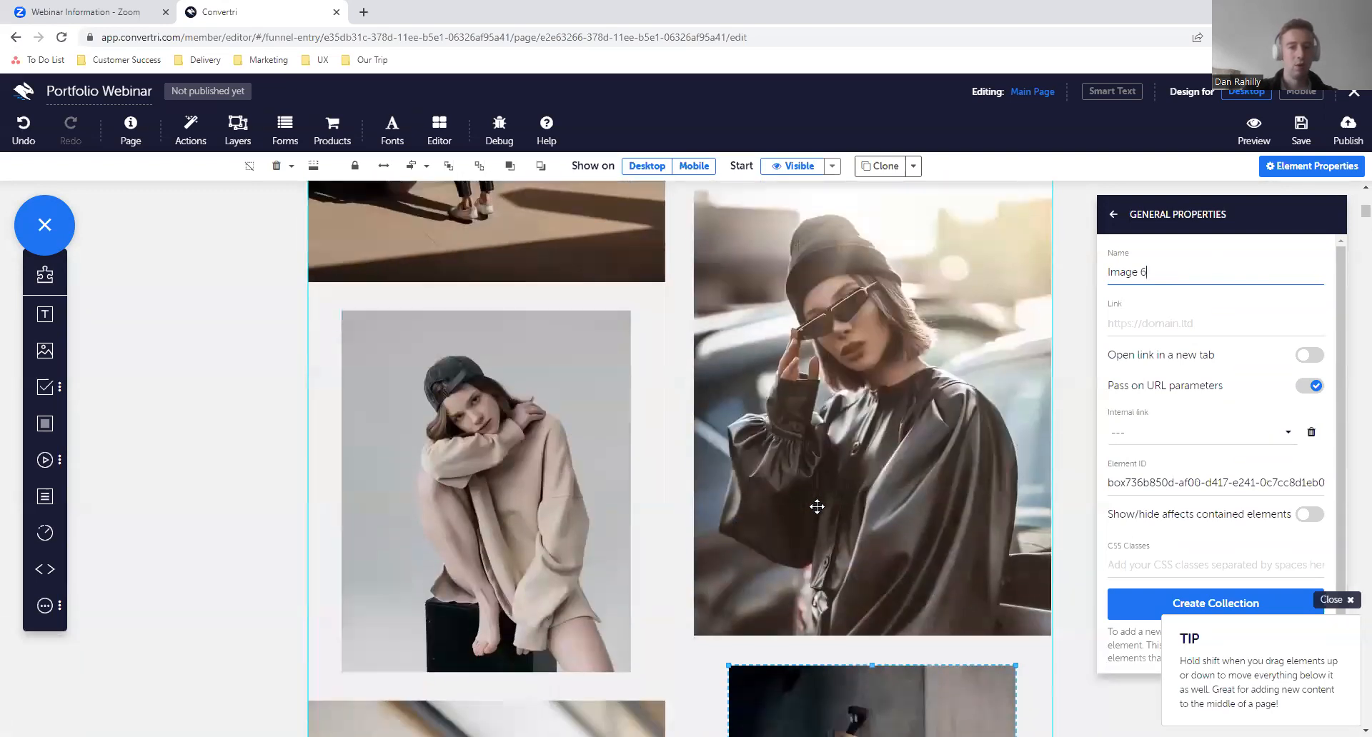
{"action": "scroll", "coordinate": [938, 521], "scroll_direction": "down", "scroll_amount": 3}
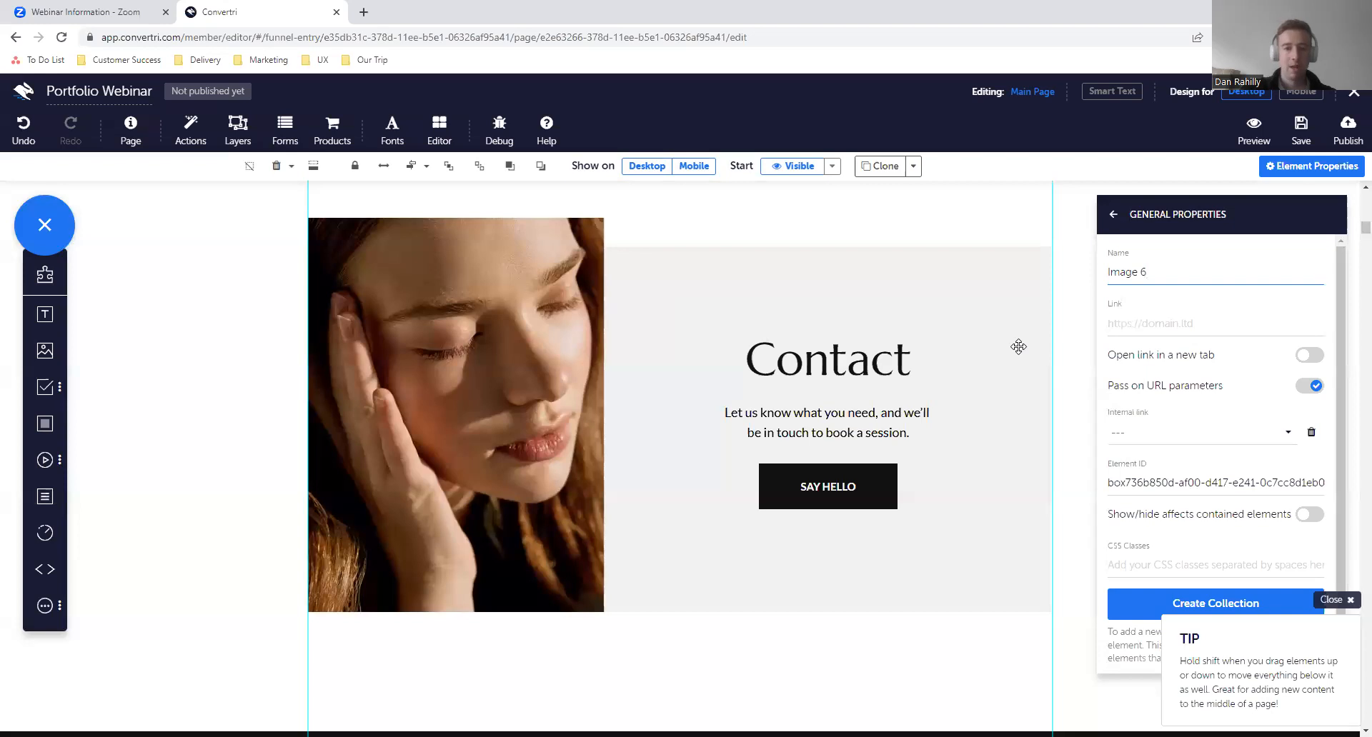
{"action": "scroll", "coordinate": [1018, 346], "scroll_direction": "up", "scroll_amount": 15}
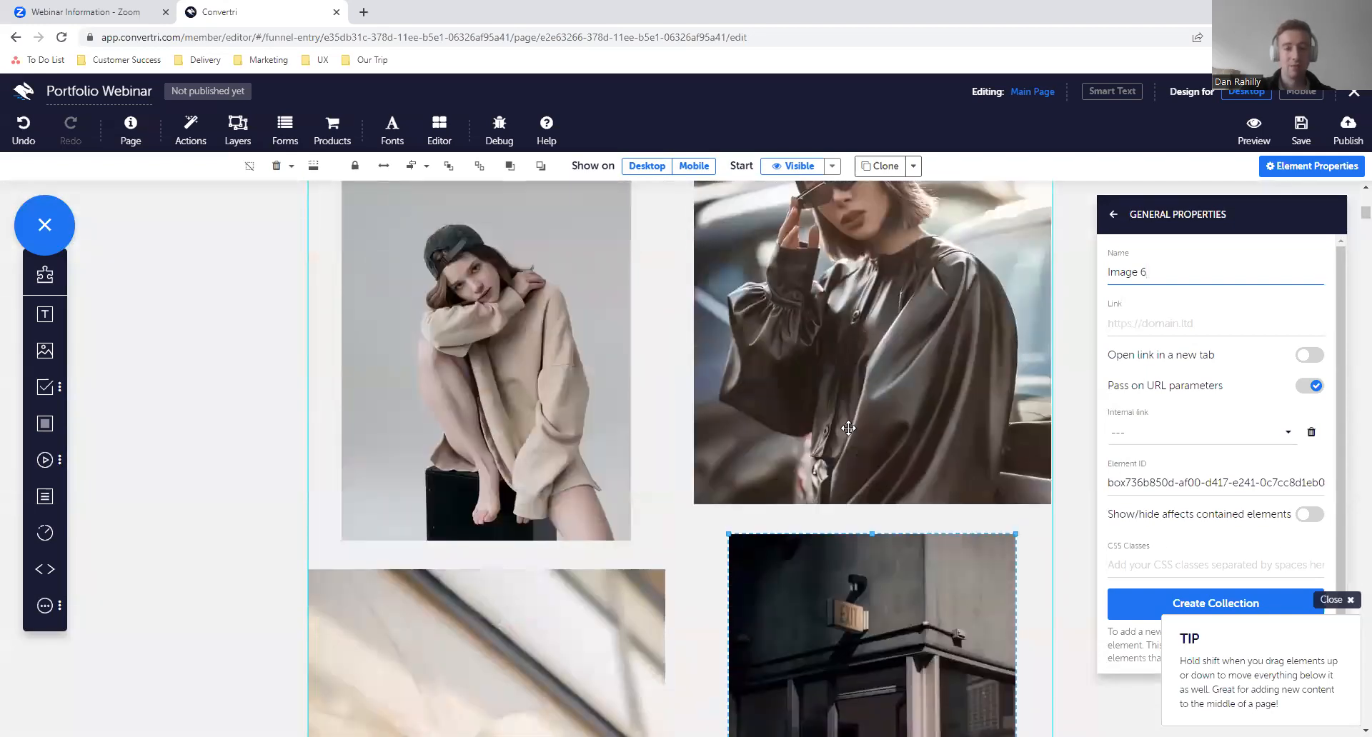
{"action": "scroll", "coordinate": [849, 428], "scroll_direction": "up", "scroll_amount": 10}
{"action": "scroll", "coordinate": [848, 428], "scroll_direction": "up", "scroll_amount": 1}
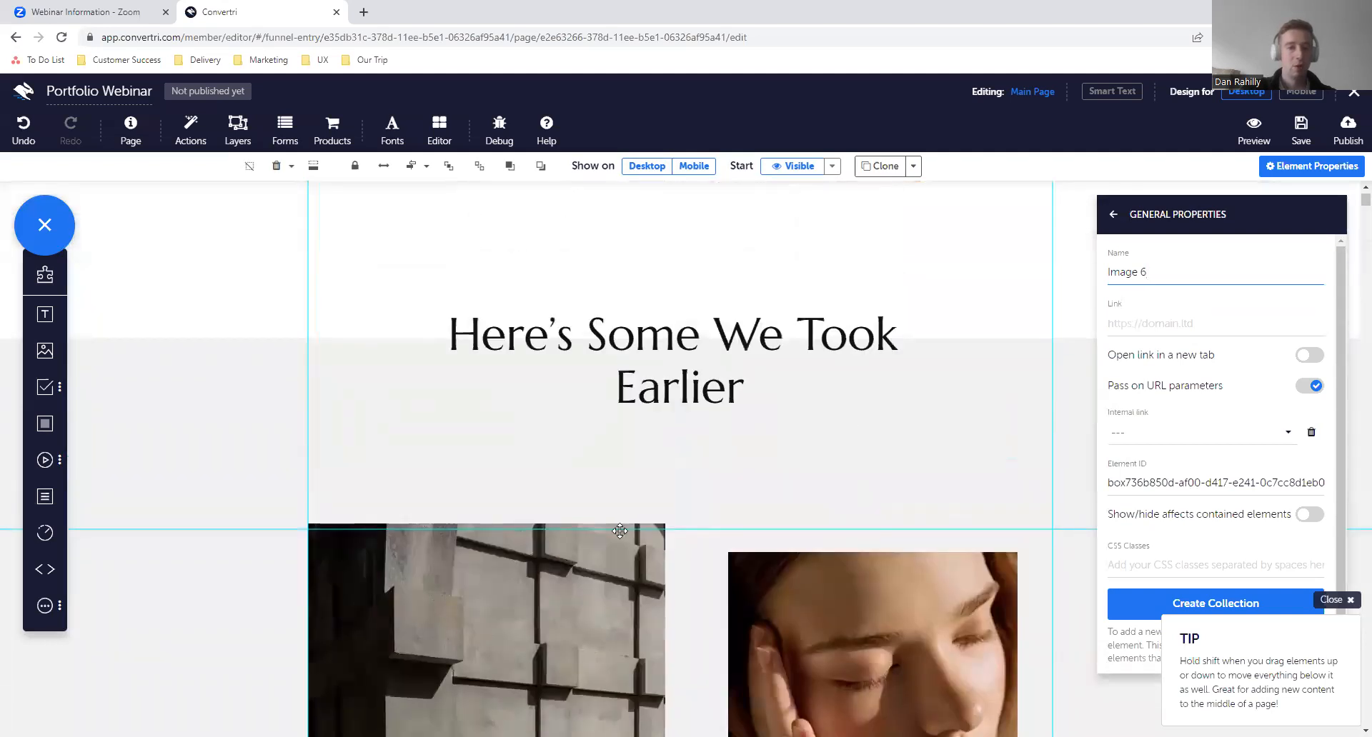
- Open the new event settings for the Smith Photography logo through its Actions and Events properties
{"action": "left_click", "coordinate": [1114, 215]}
{"action": "left_click", "coordinate": [1114, 220]}
{"action": "scroll", "coordinate": [478, 284], "scroll_direction": "up", "scroll_amount": 1}
{"action": "left_click", "coordinate": [419, 215]}
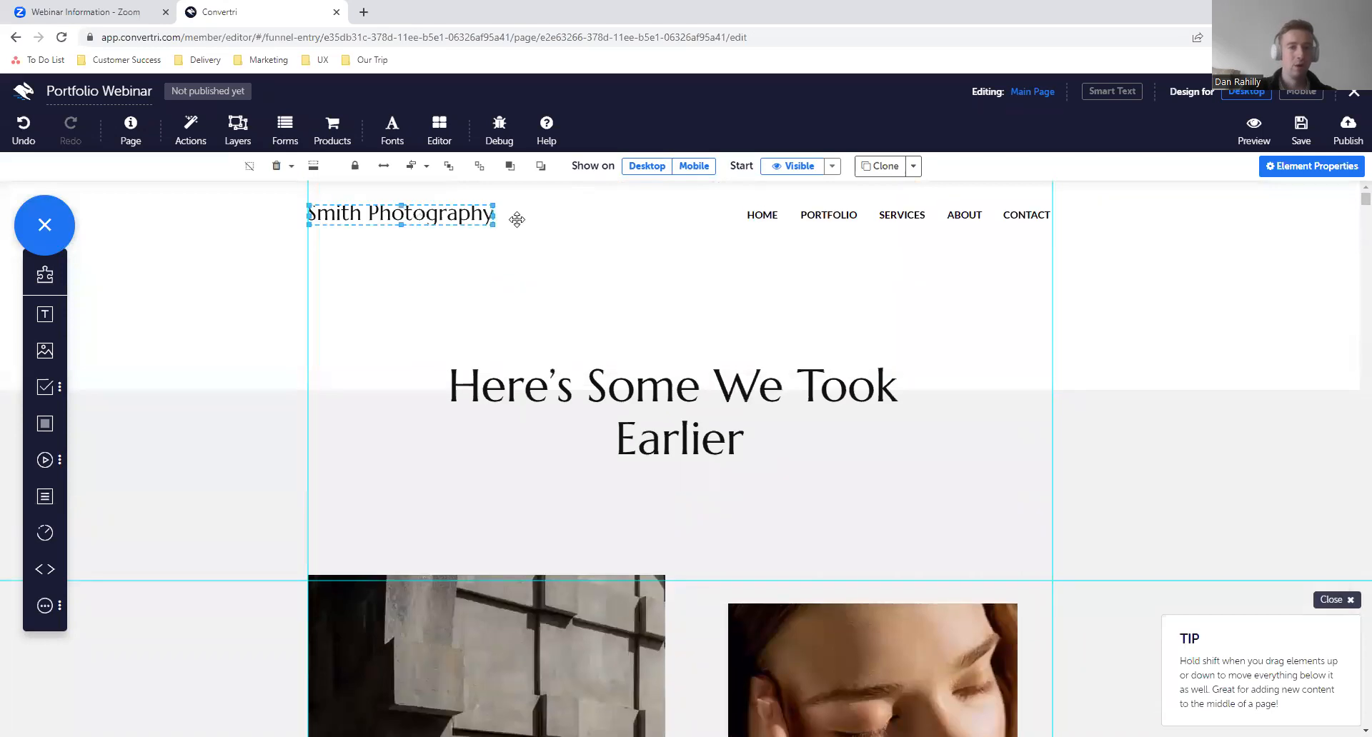
{"action": "left_click", "coordinate": [1352, 170]}
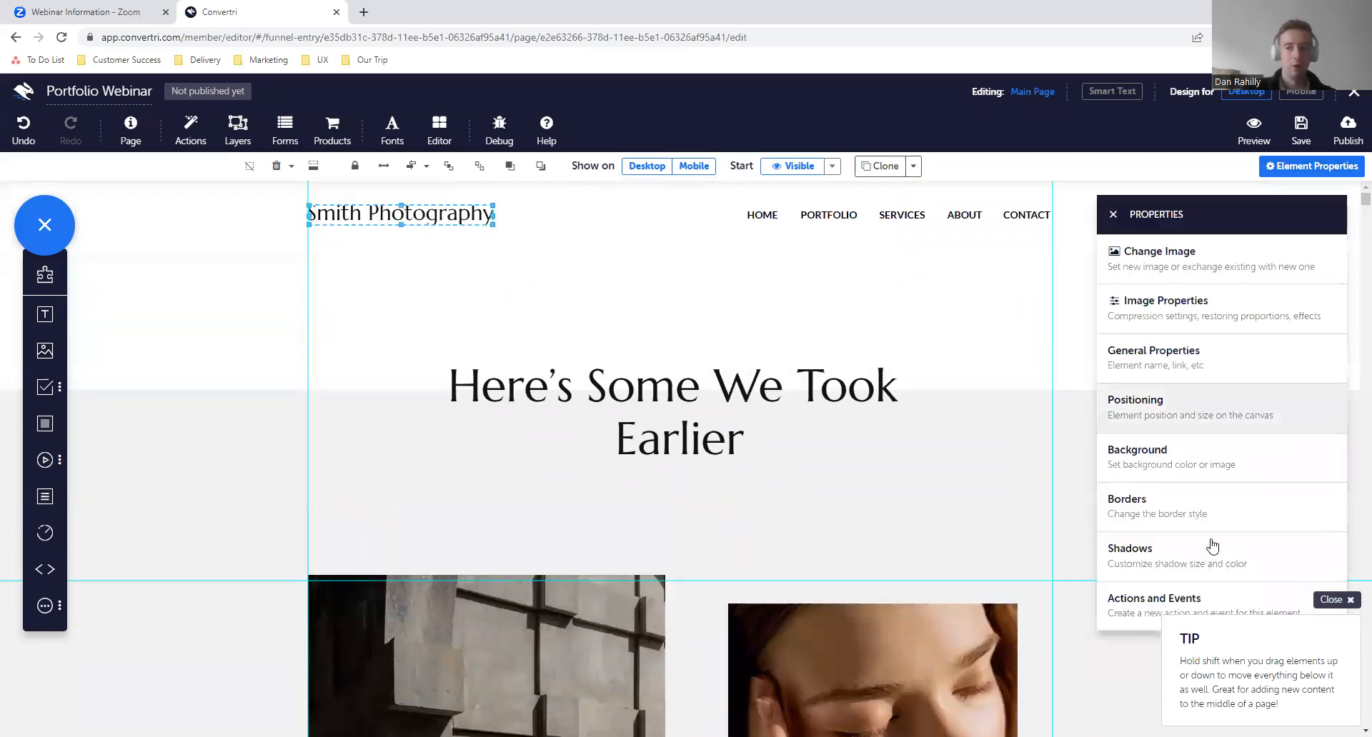
{"action": "left_click", "coordinate": [1143, 597]}
{"action": "left_click", "coordinate": [1188, 556]}
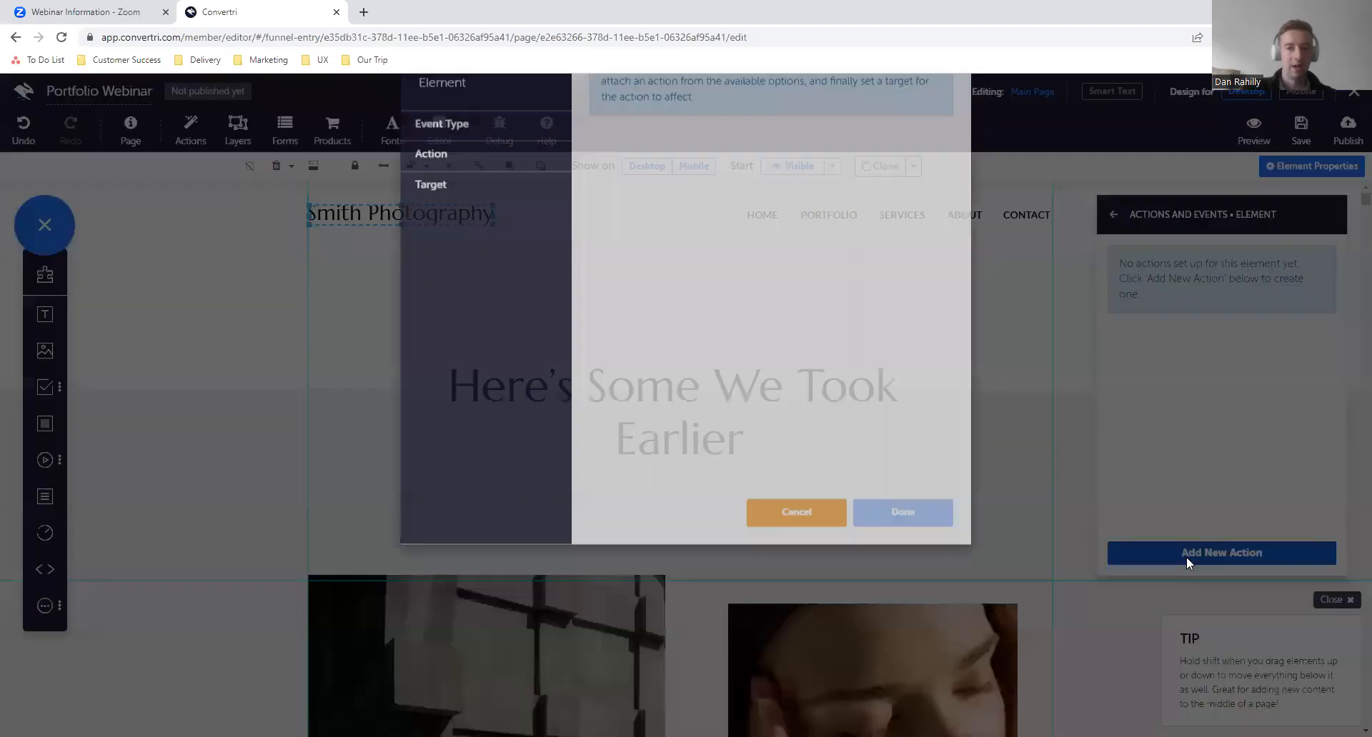
- Set the logo's event to "On mouse entering the element" with the "Hide target" action and go to target selection
{"action": "left_click", "coordinate": [478, 185]}
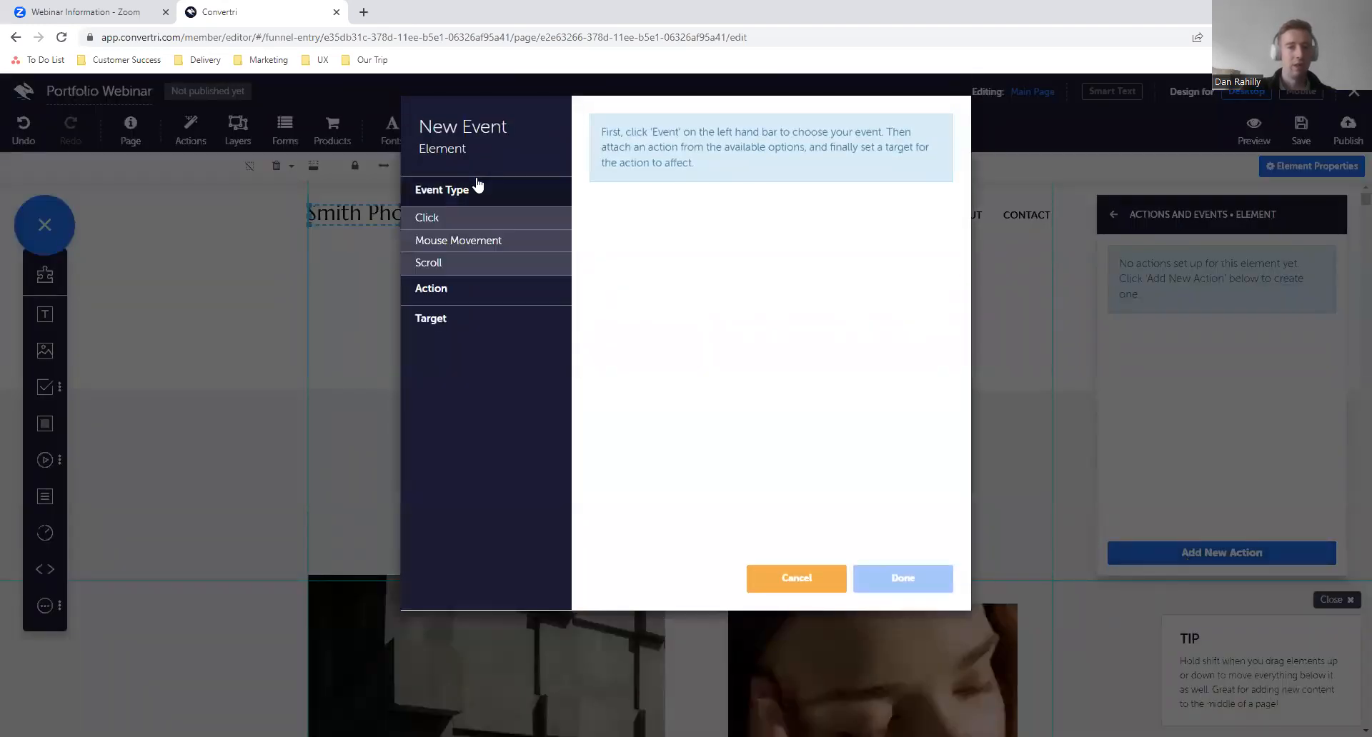
{"action": "left_click", "coordinate": [508, 223]}
{"action": "left_click", "coordinate": [550, 241]}
{"action": "left_click", "coordinate": [596, 176]}
{"action": "left_click", "coordinate": [521, 288]}
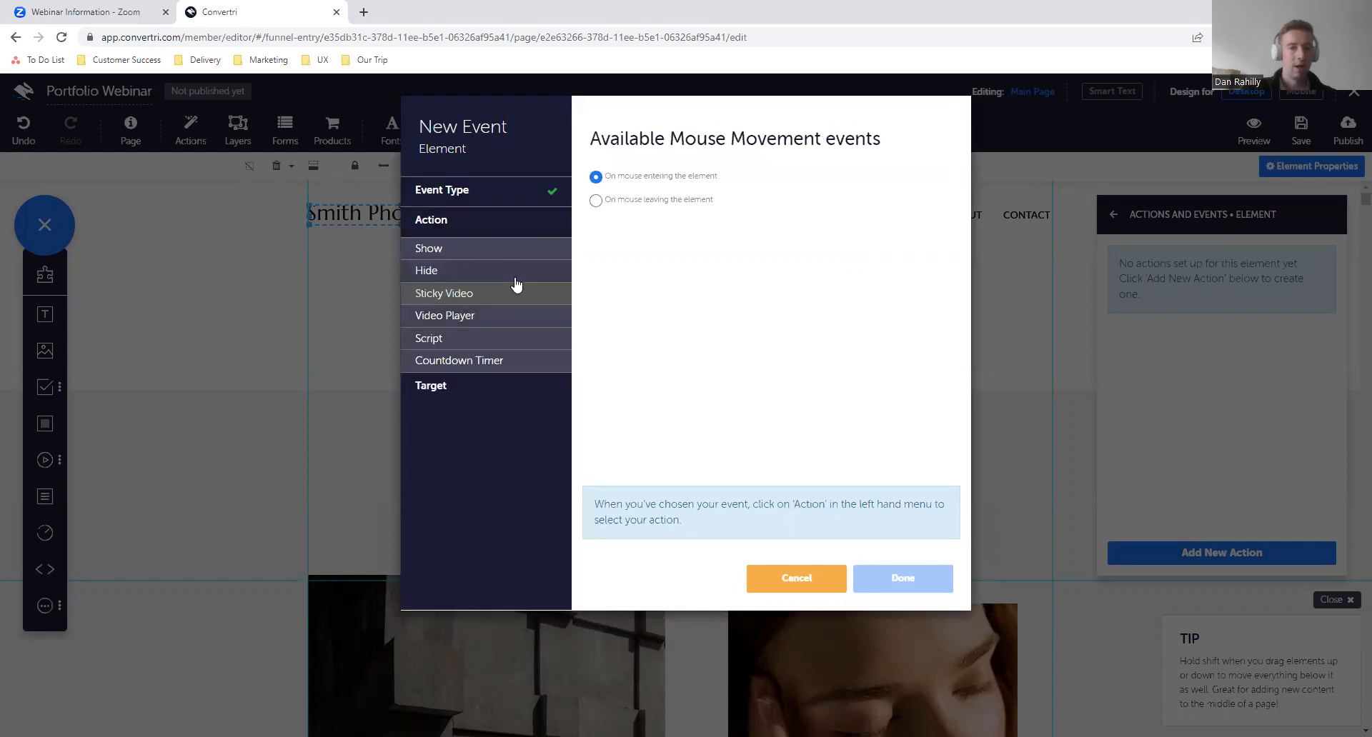
{"action": "left_click", "coordinate": [512, 272]}
{"action": "left_click", "coordinate": [493, 390]}
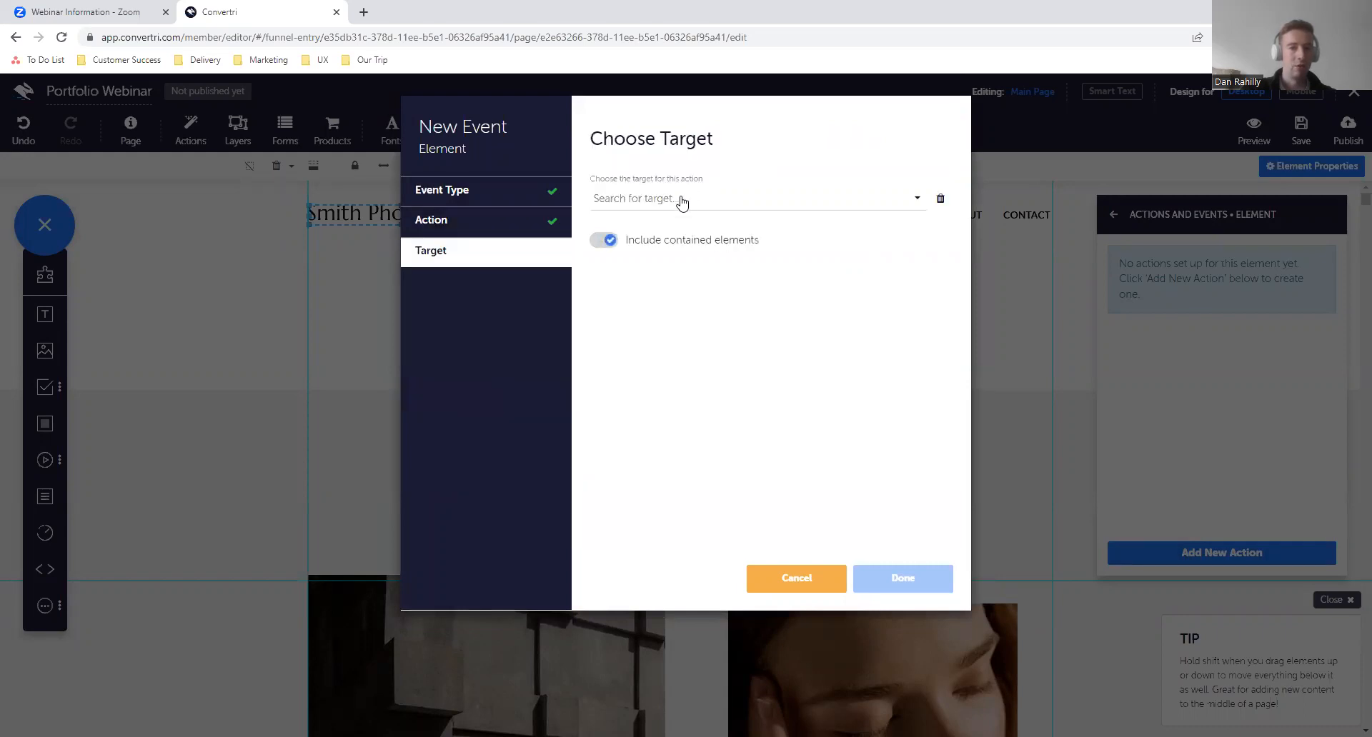
- Browse the named page elements offered as targets for the logo's action
{"action": "left_click", "coordinate": [679, 200]}
{"action": "scroll", "coordinate": [666, 257], "scroll_direction": "down", "scroll_amount": 2}
{"action": "scroll", "coordinate": [666, 258], "scroll_direction": "up", "scroll_amount": 2}
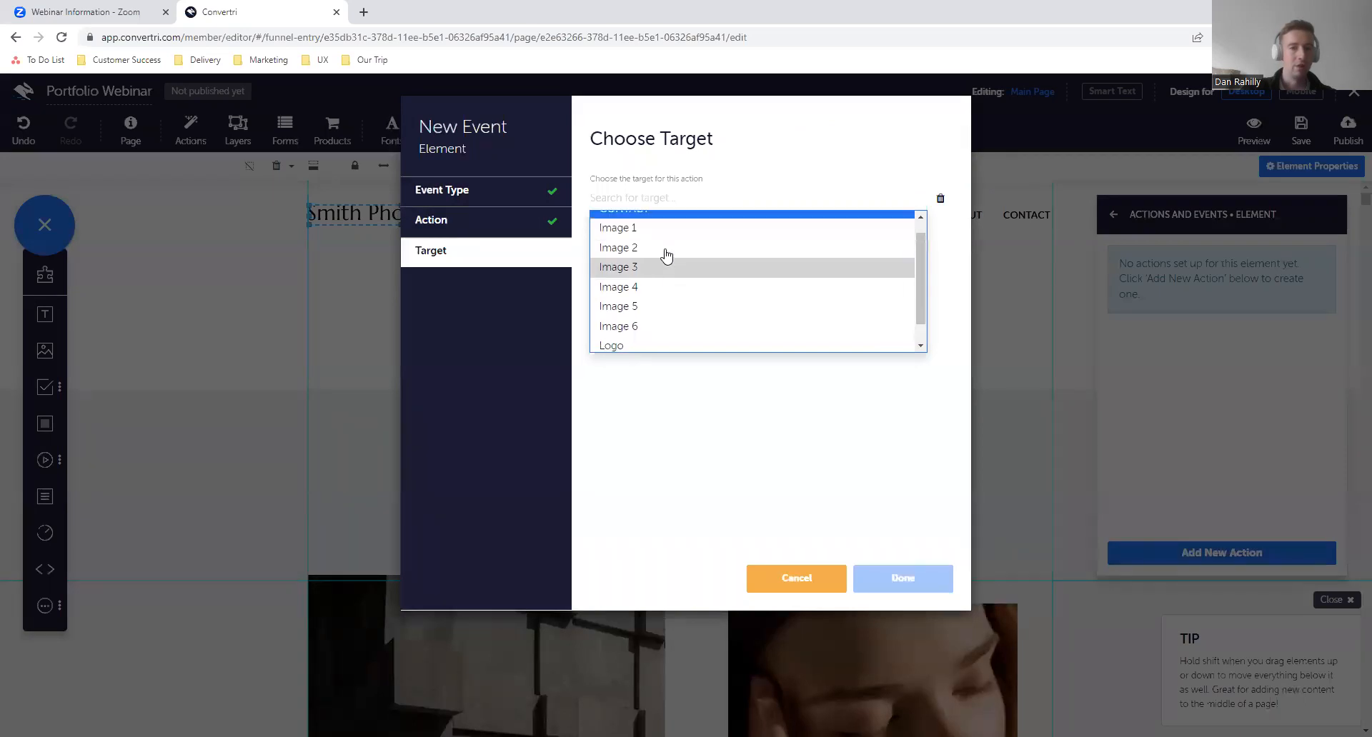
{"action": "scroll", "coordinate": [666, 257], "scroll_direction": "down", "scroll_amount": 1}
{"action": "scroll", "coordinate": [689, 280], "scroll_direction": "up", "scroll_amount": 1}
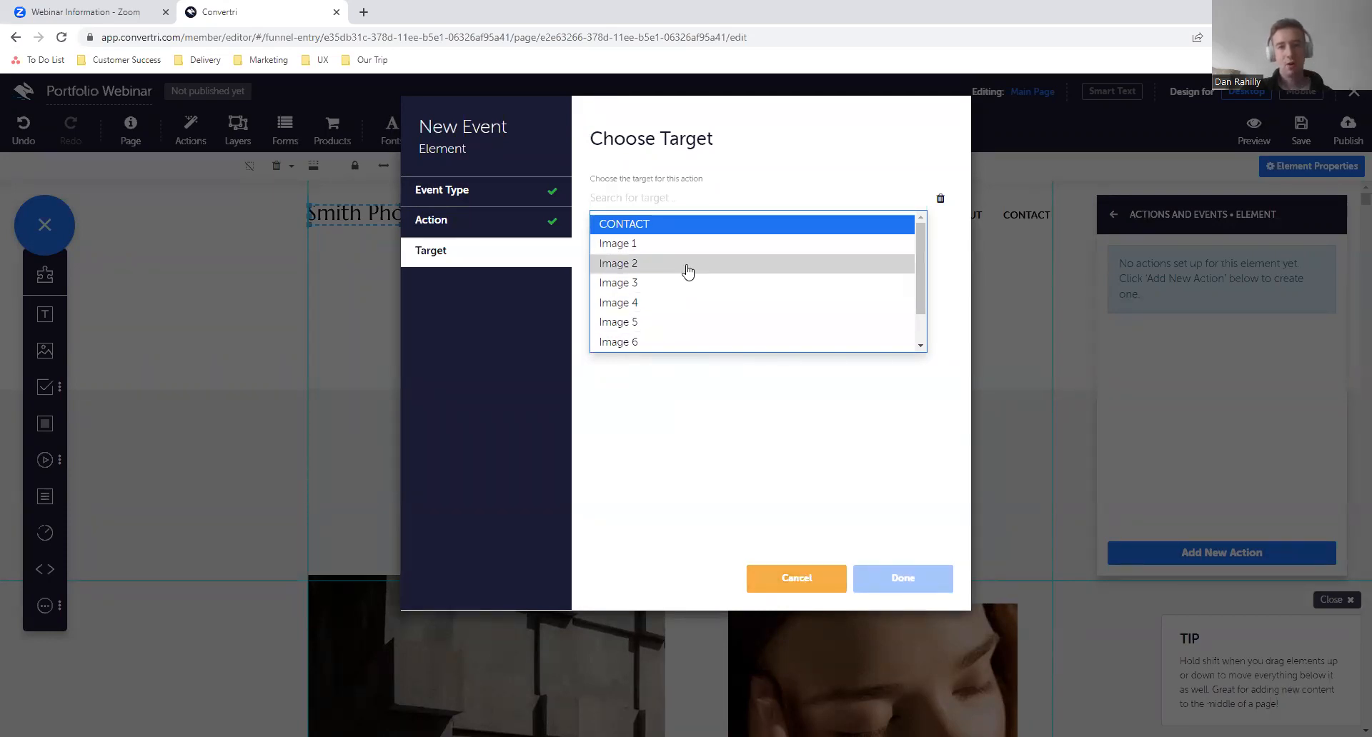
{"action": "scroll", "coordinate": [670, 347], "scroll_direction": "down", "scroll_amount": 1}
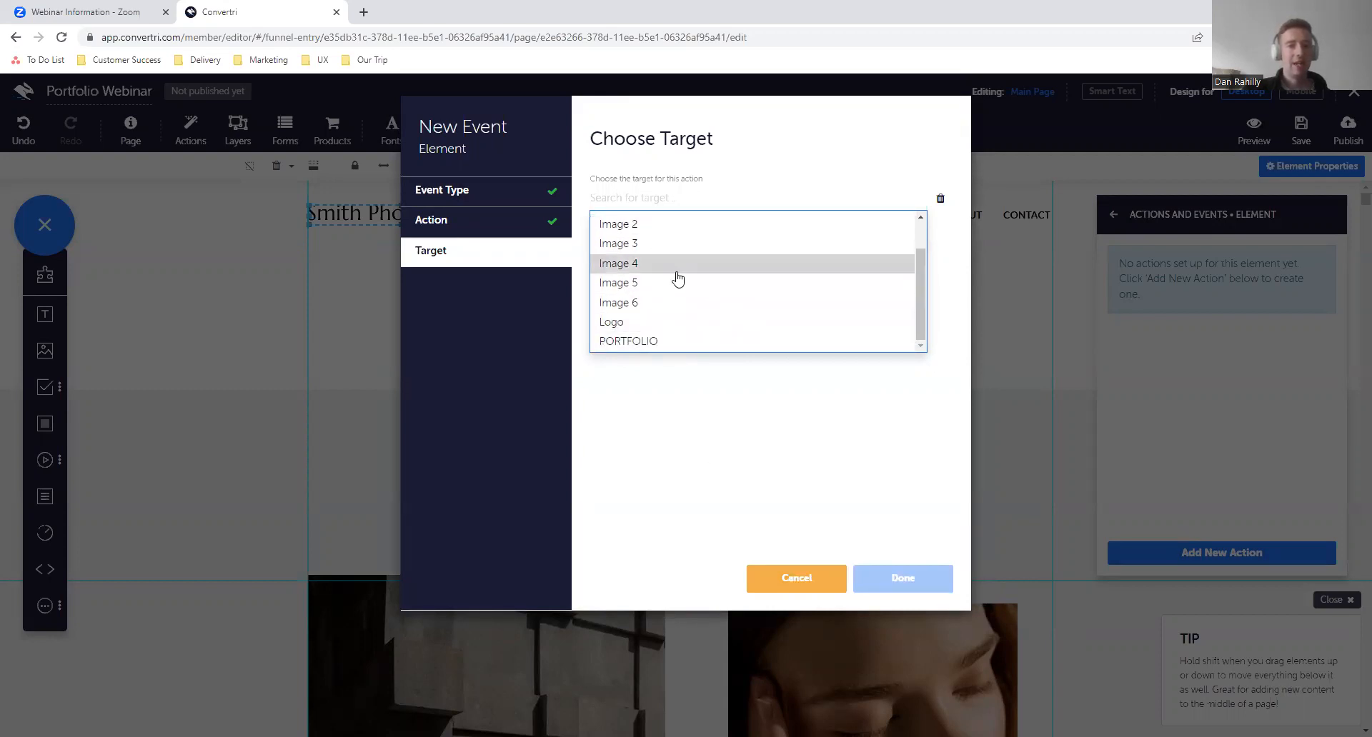
{"action": "scroll", "coordinate": [676, 277], "scroll_direction": "up", "scroll_amount": 1}
- Examine the Click, Mouse Movement and Scroll event options available for the logo
{"action": "left_click", "coordinate": [515, 202]}
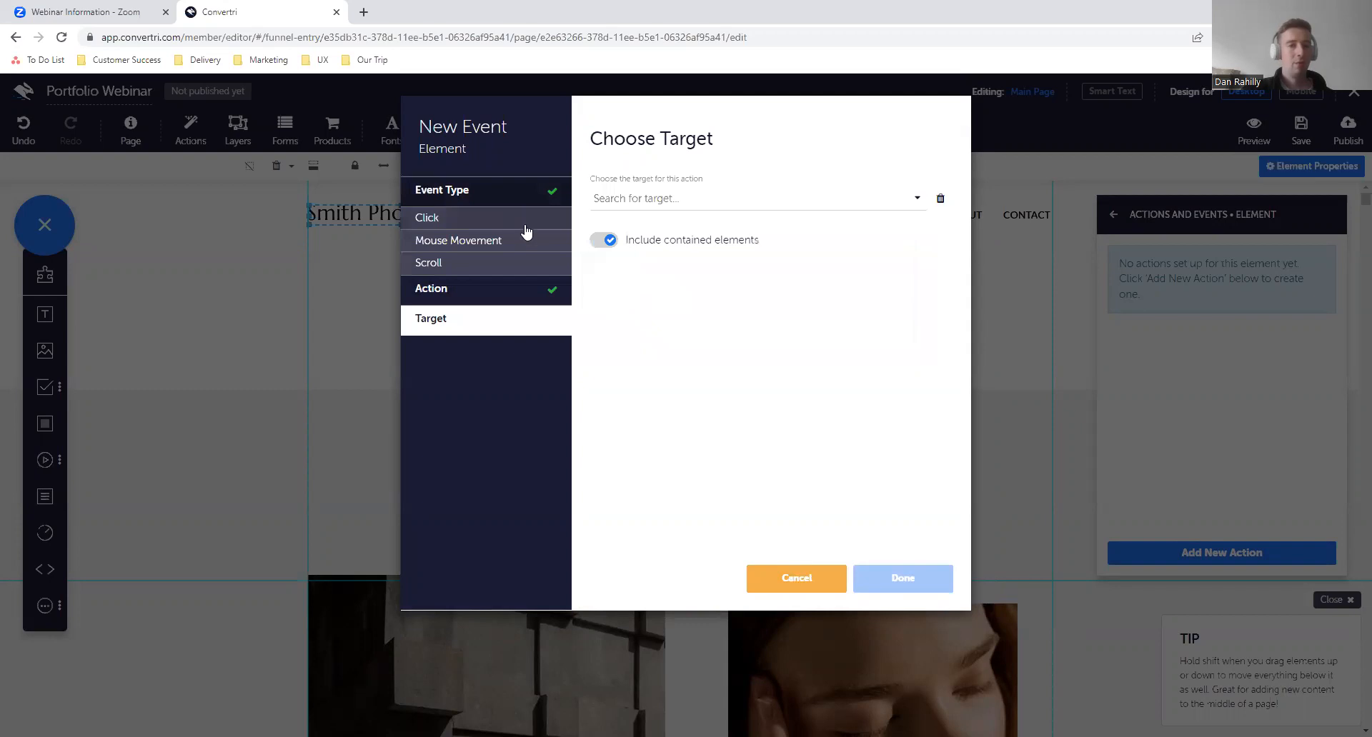
{"action": "left_click", "coordinate": [494, 226]}
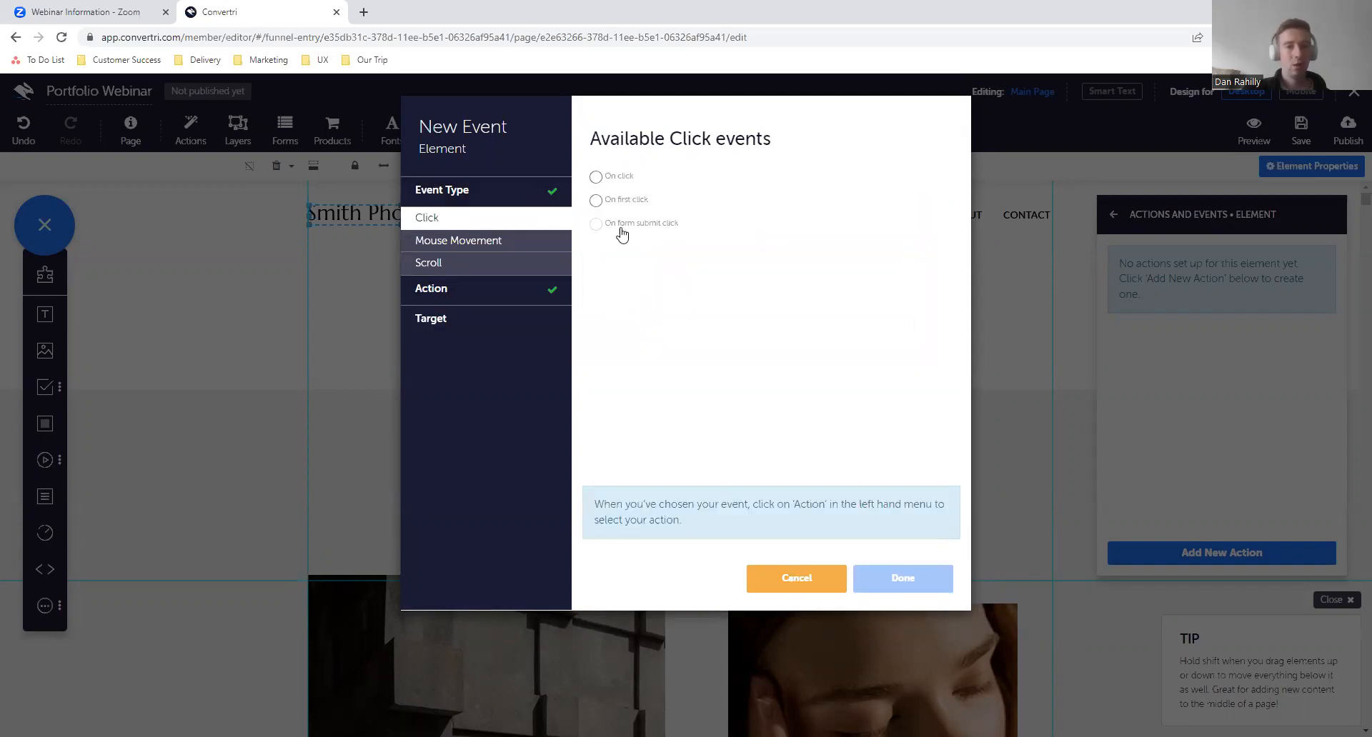
{"action": "left_click", "coordinate": [529, 244]}
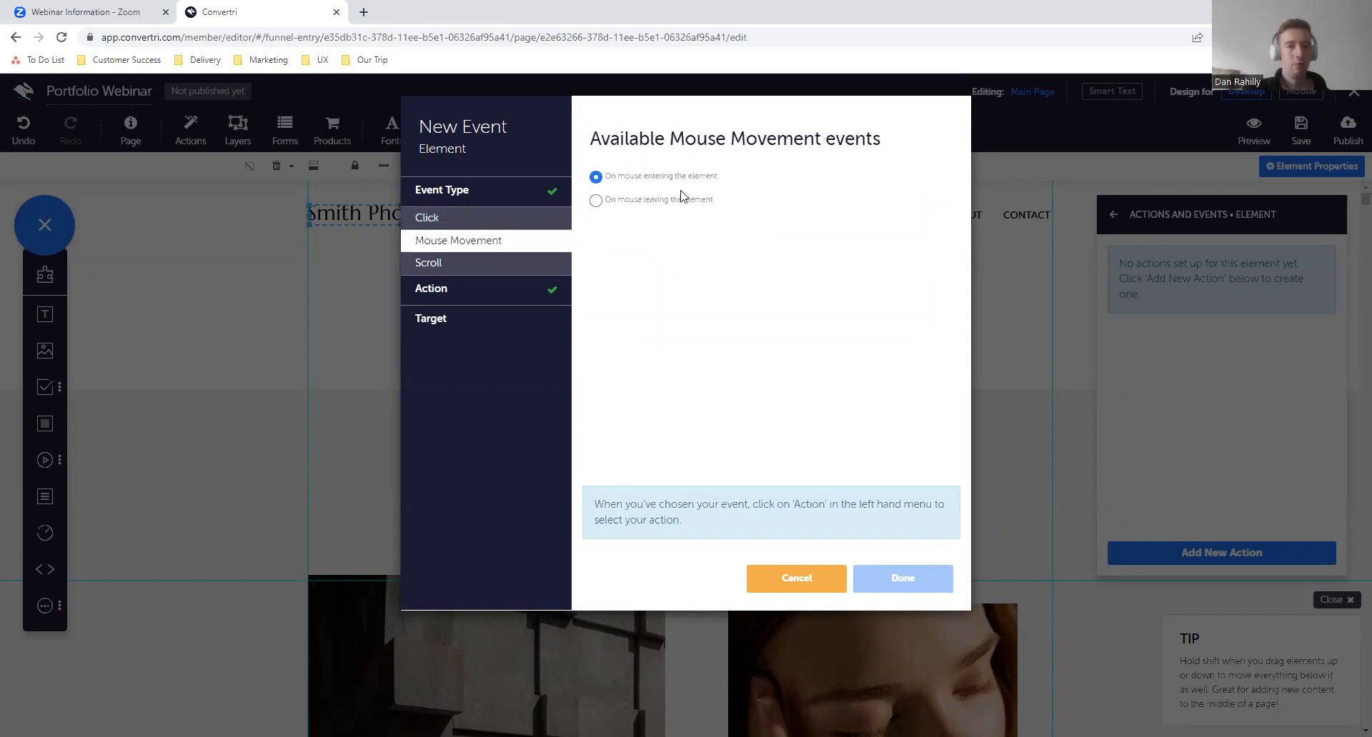
{"action": "left_click", "coordinate": [544, 266]}
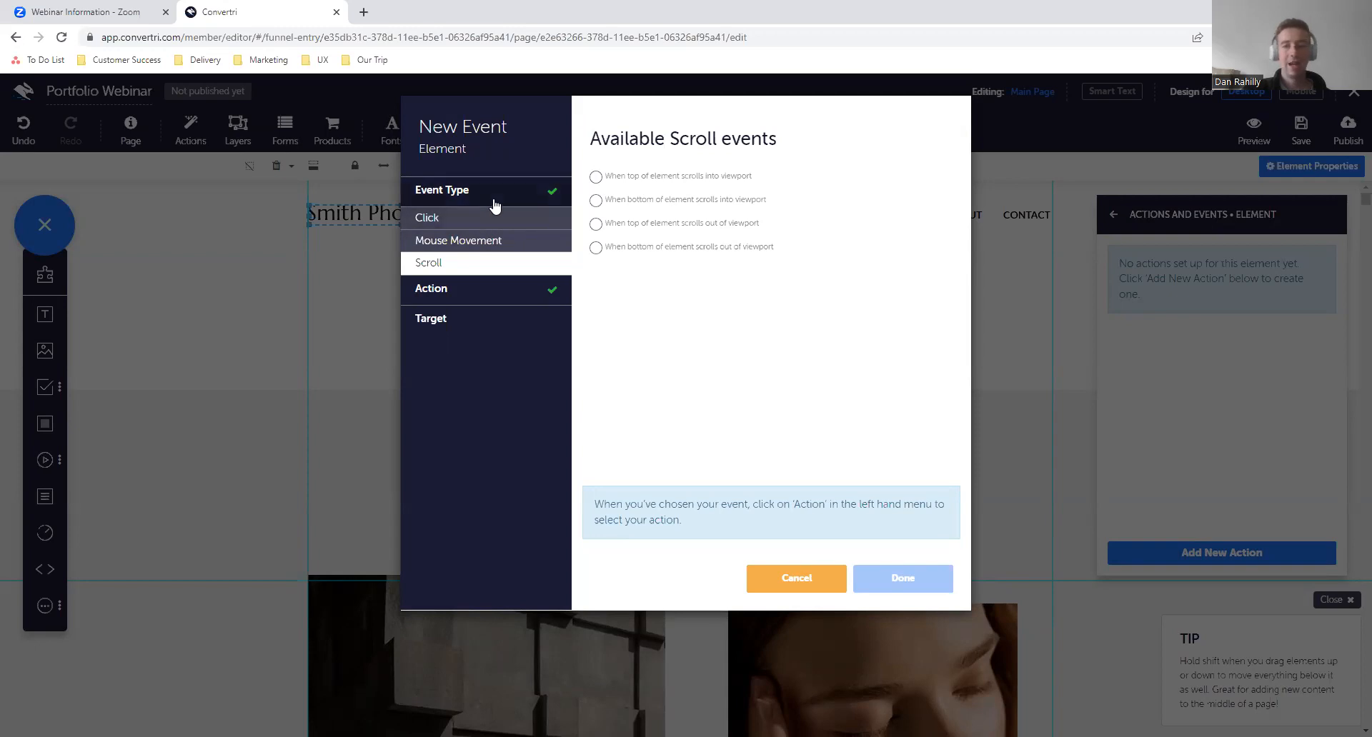
- Examine the Show, Hide, Video Player, Countdown Timer and Script action options for the logo, and discard the new event
{"action": "left_click", "coordinate": [480, 286]}
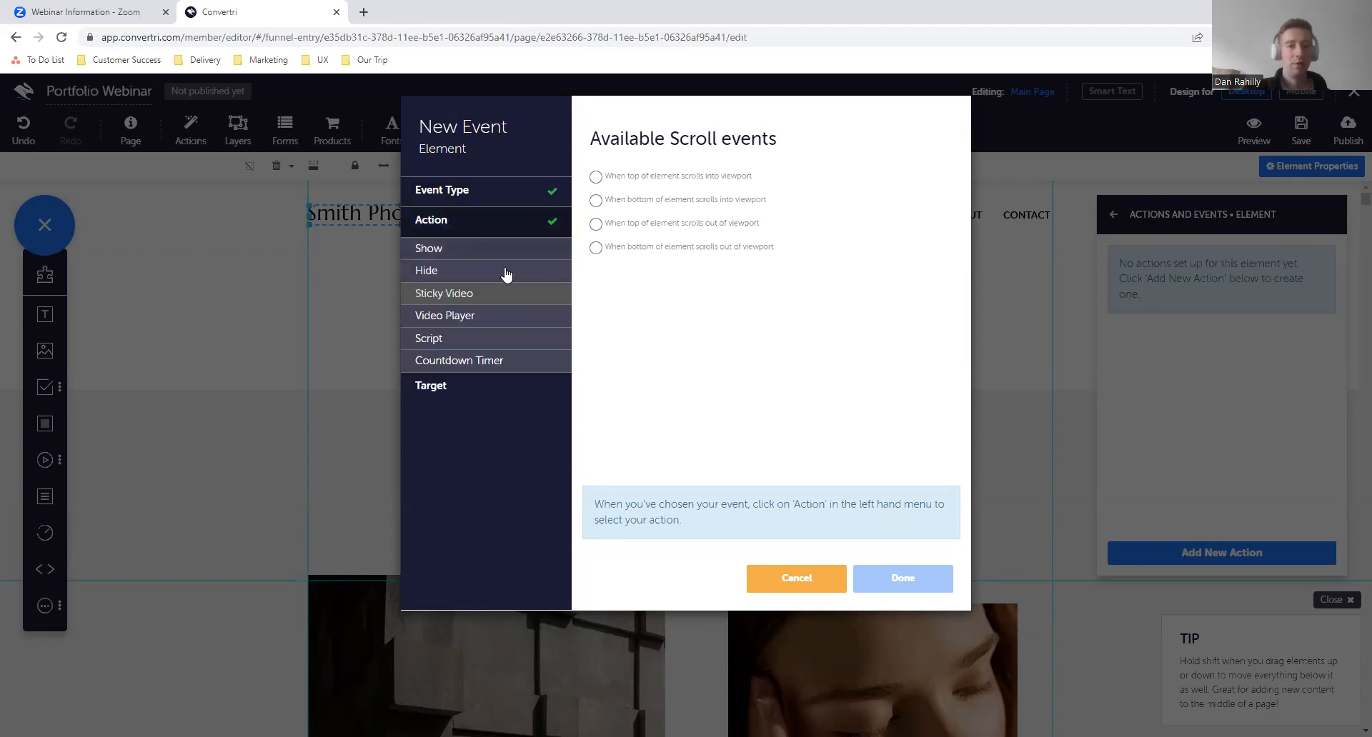
{"action": "left_click", "coordinate": [518, 253]}
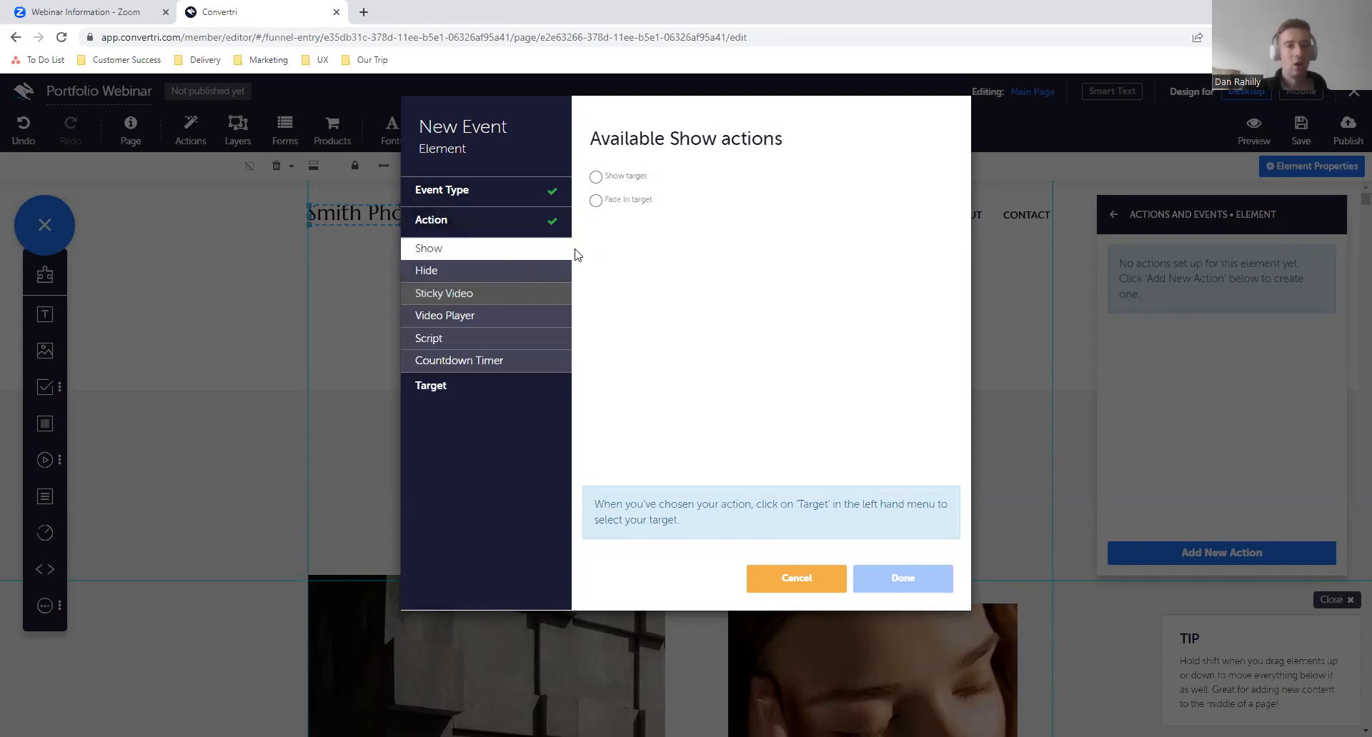
{"action": "left_click", "coordinate": [530, 270]}
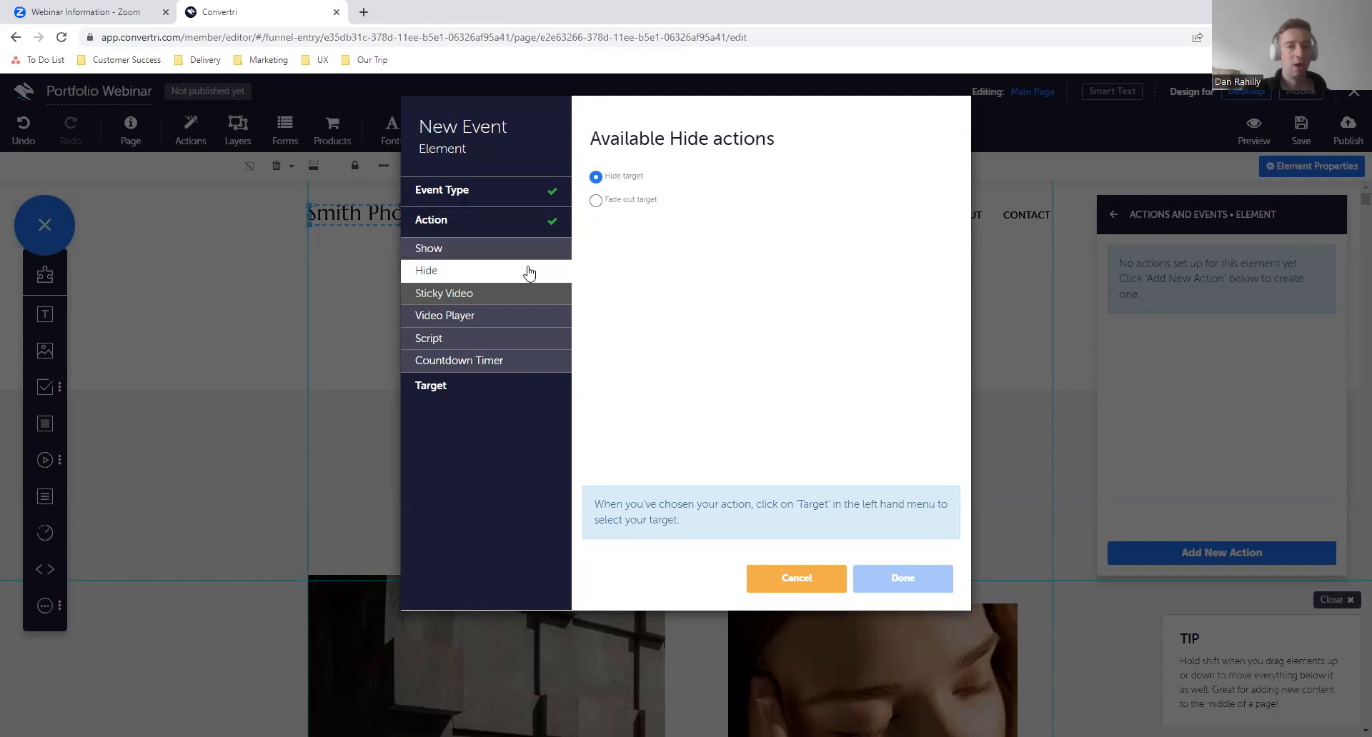
{"action": "left_click", "coordinate": [537, 321]}
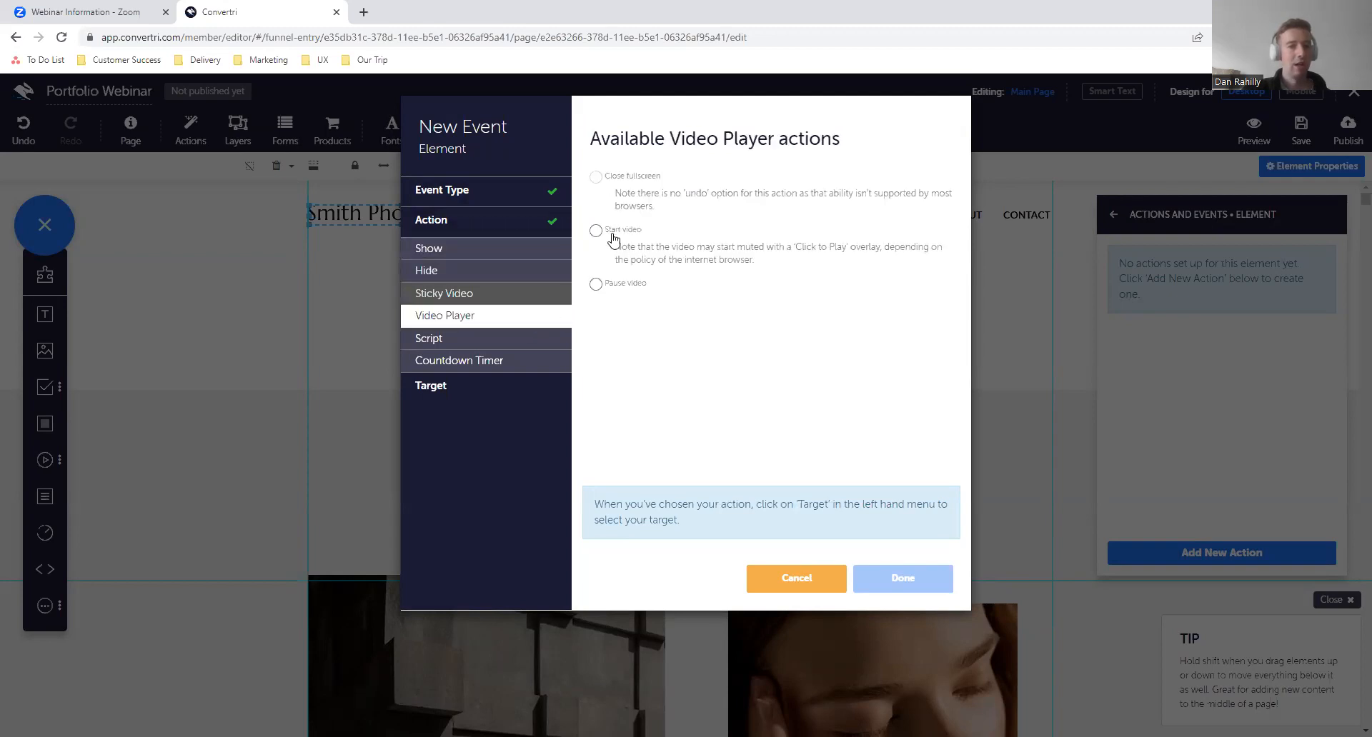
{"action": "left_click", "coordinate": [490, 363]}
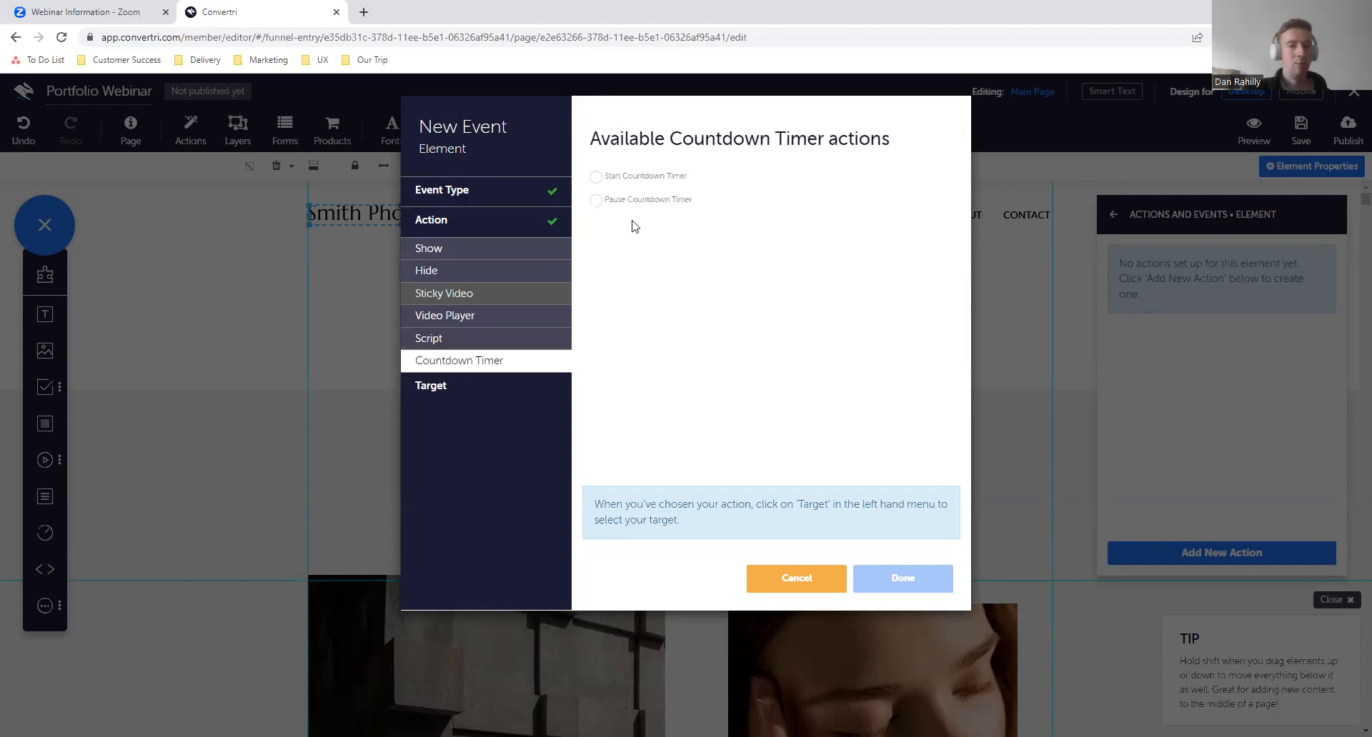
{"action": "left_click", "coordinate": [529, 341]}
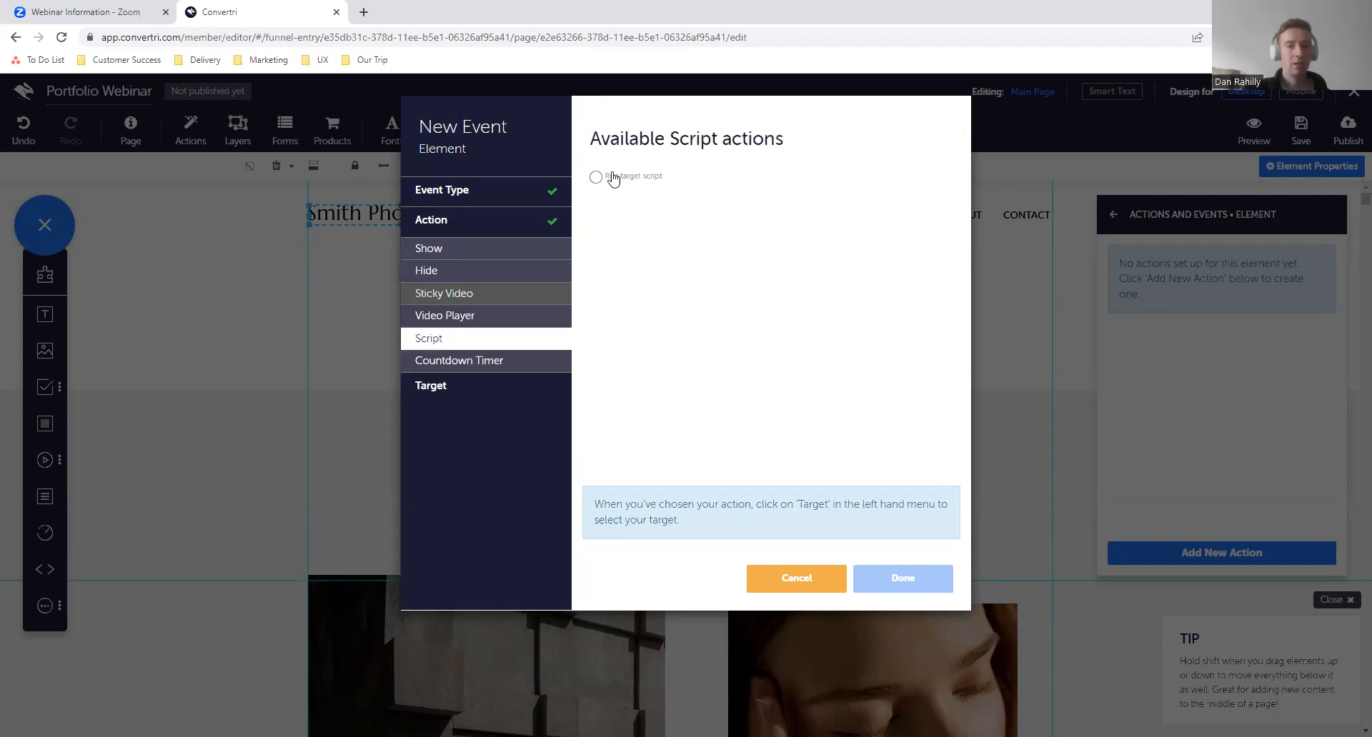
{"action": "left_click", "coordinate": [509, 230]}
{"action": "left_click", "coordinate": [487, 252]}
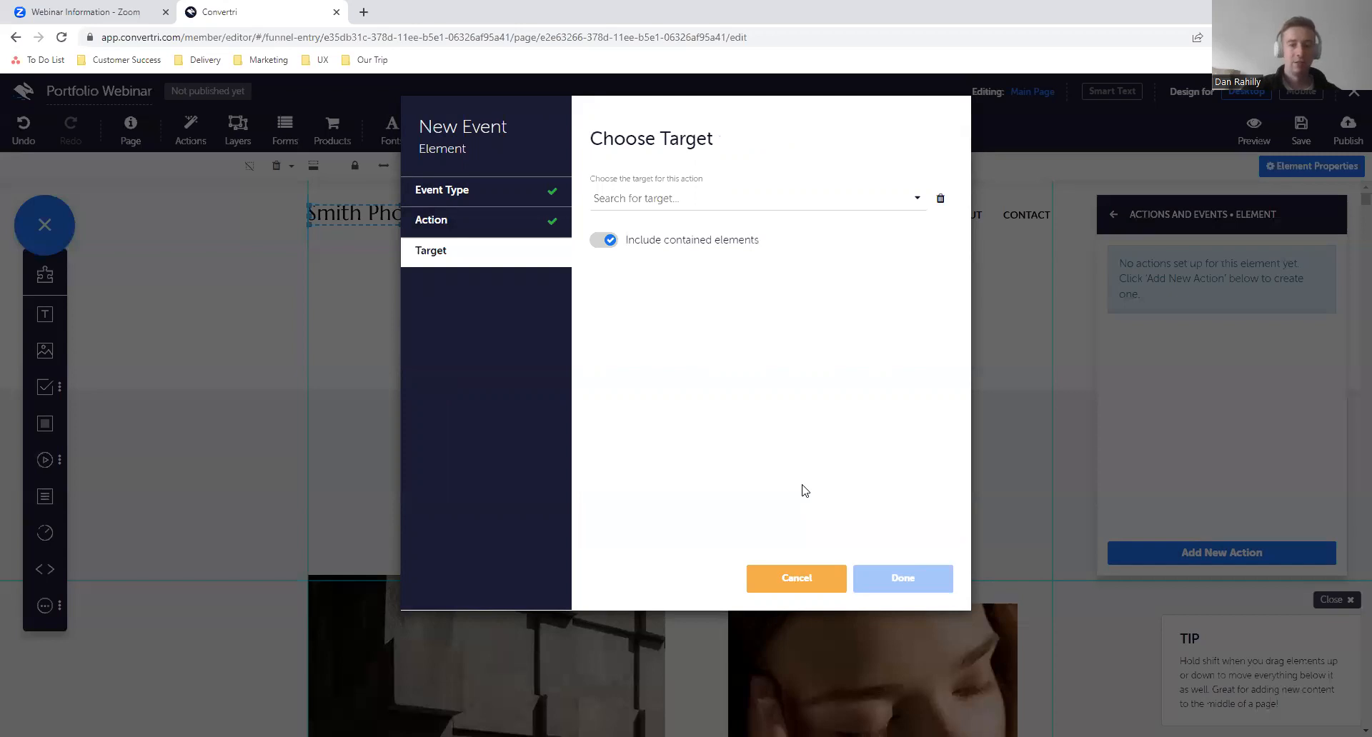
{"action": "left_click", "coordinate": [794, 591]}
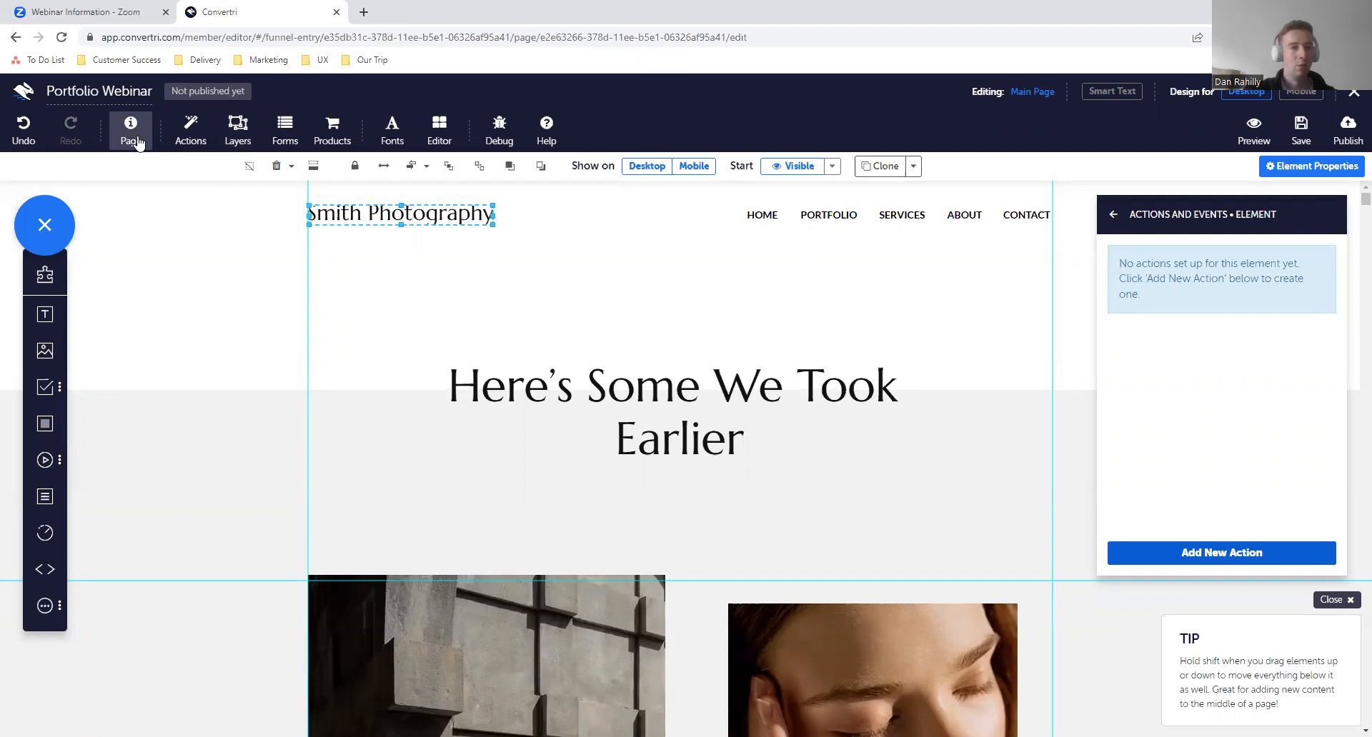
- Examine the page-level event types, the Exit Intent events and the Show actions, and discard the new page event
{"action": "left_click", "coordinate": [191, 135]}
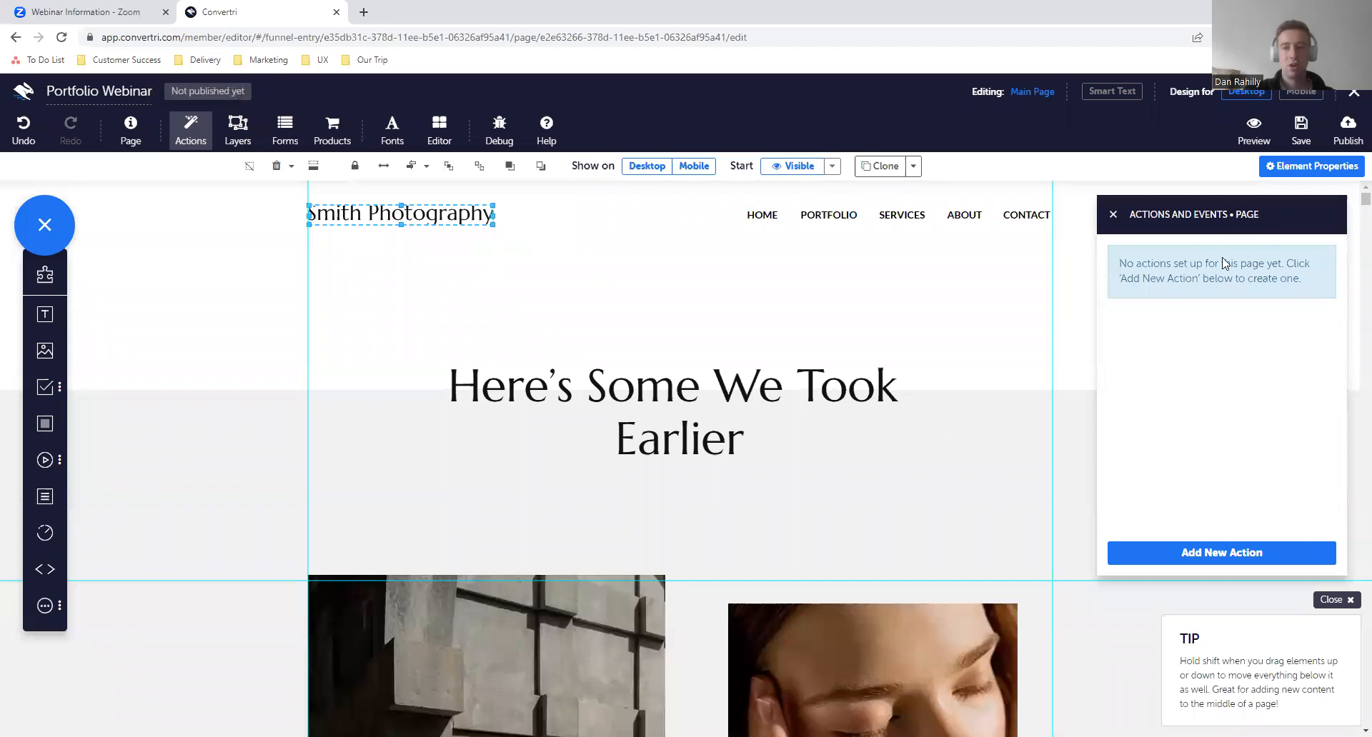
{"action": "left_click", "coordinate": [1182, 556]}
{"action": "left_click", "coordinate": [471, 190]}
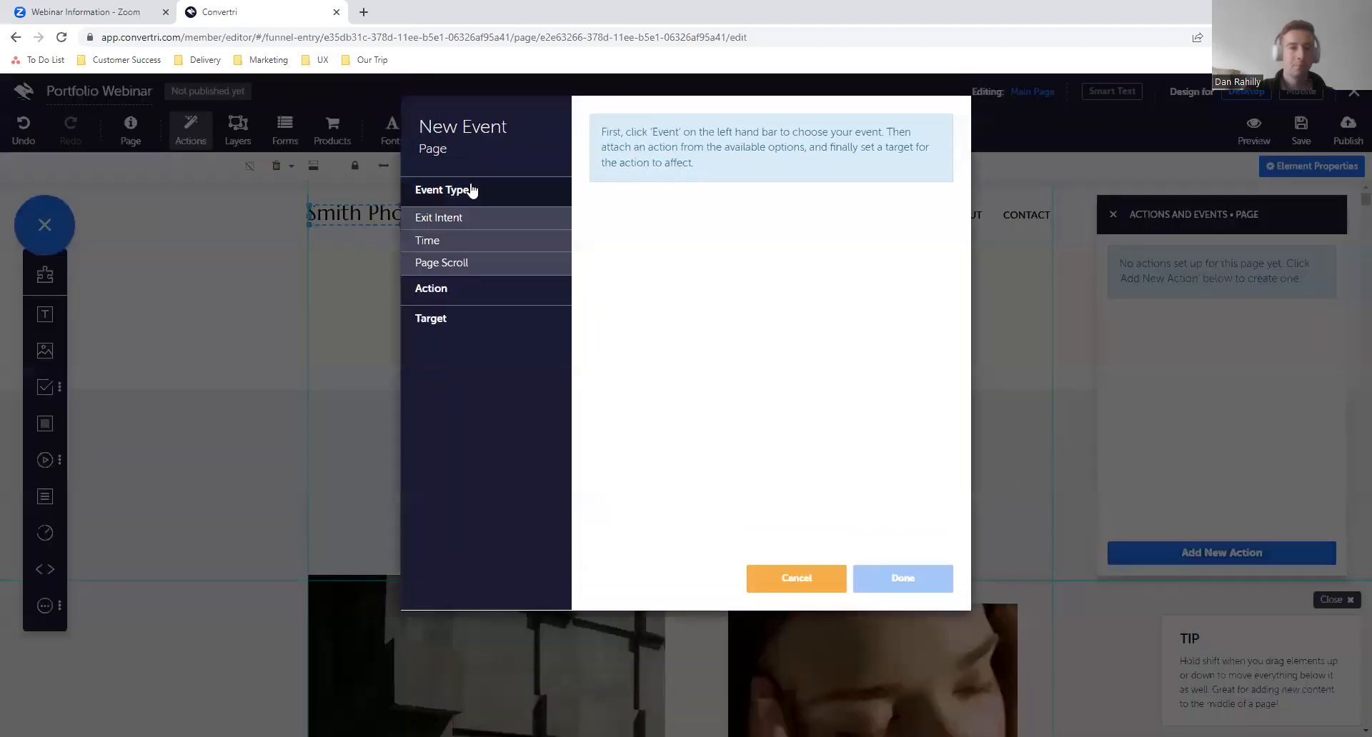
{"action": "left_click", "coordinate": [503, 219]}
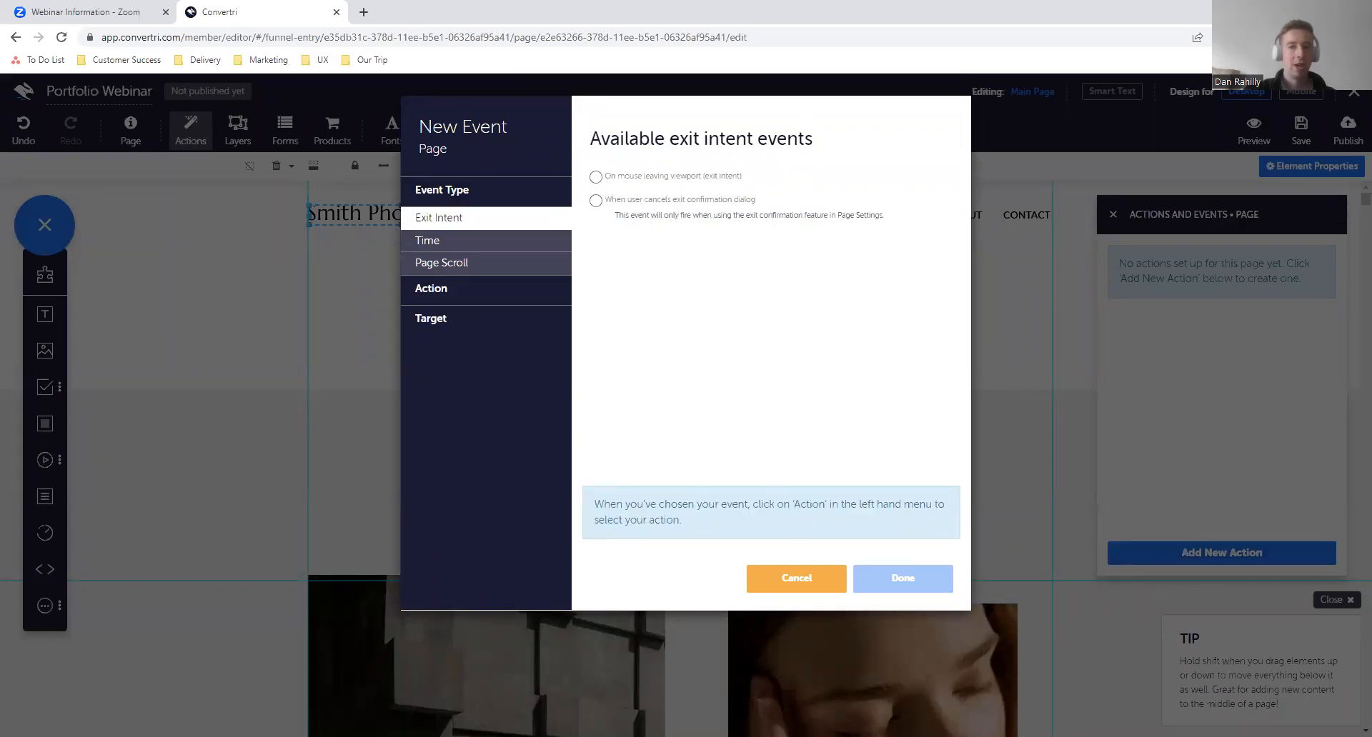
{"action": "left_click", "coordinate": [504, 299]}
{"action": "left_click", "coordinate": [517, 251]}
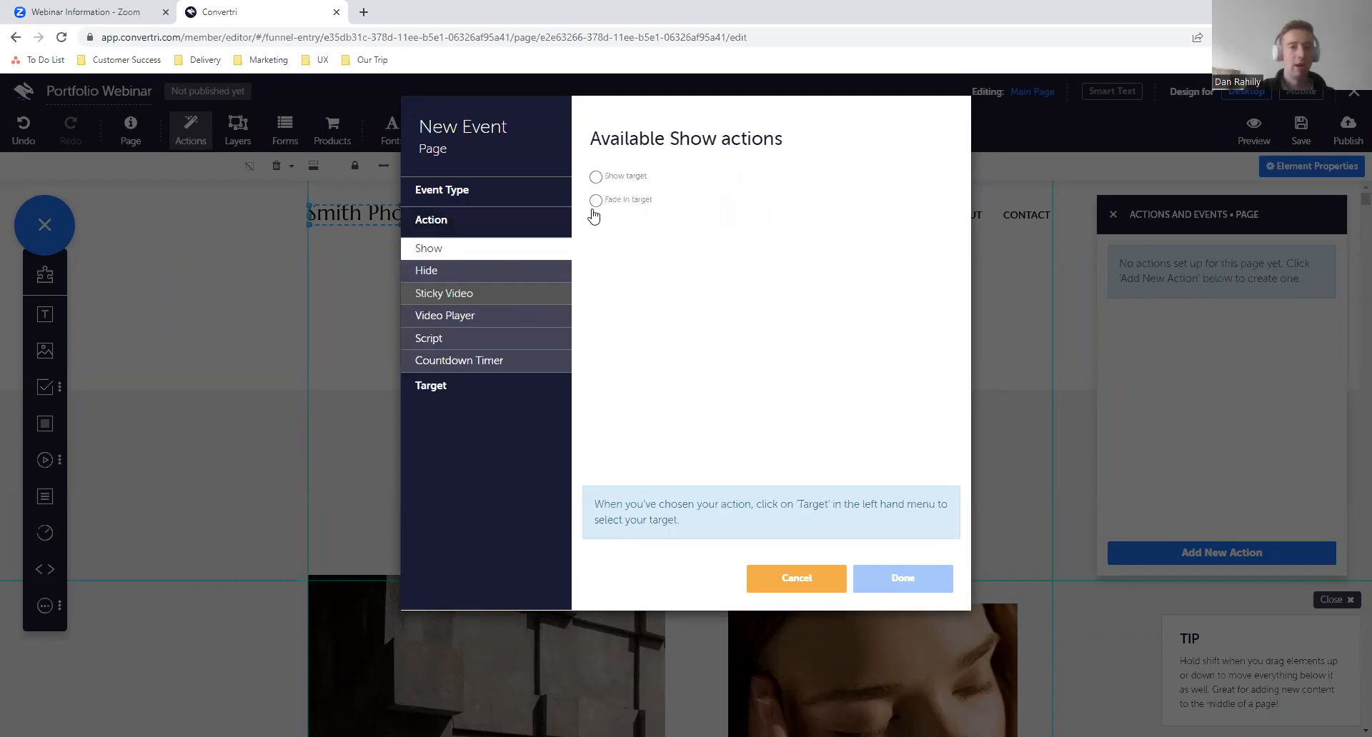
{"action": "left_click", "coordinate": [801, 595]}
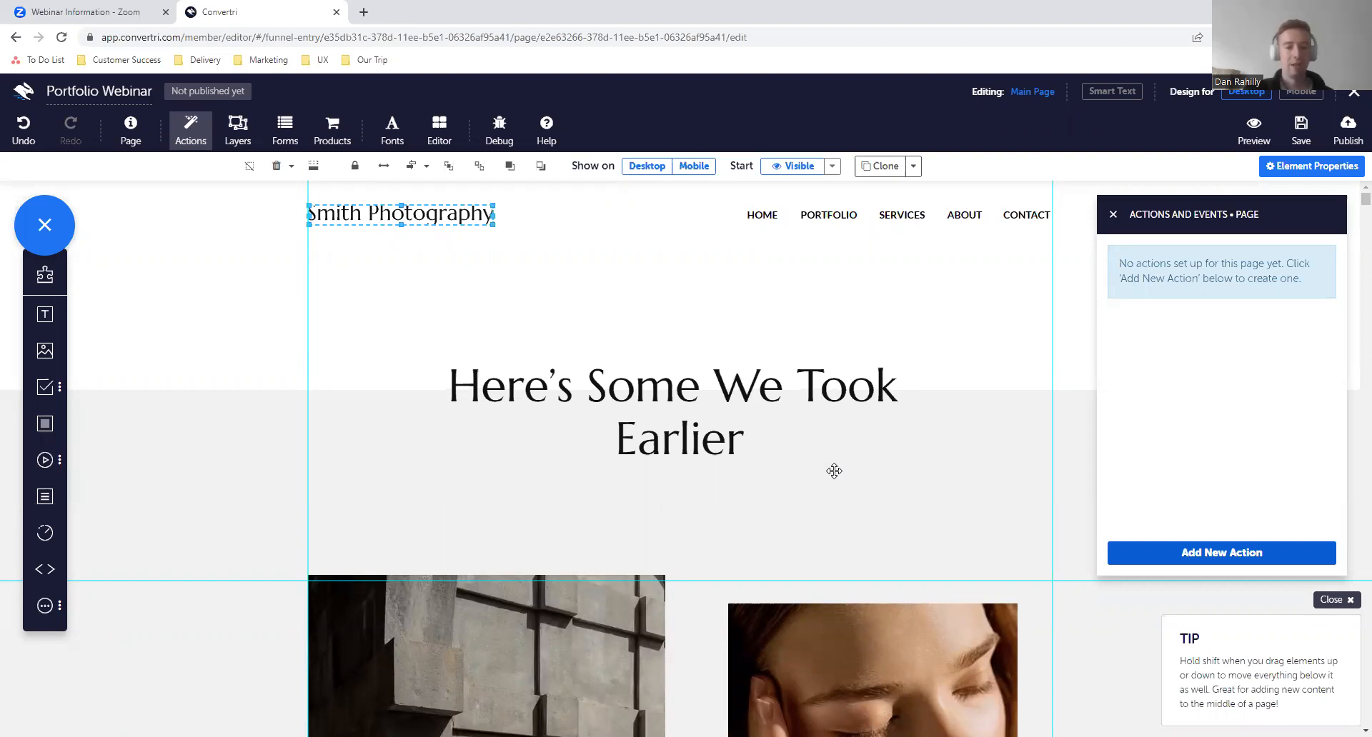
- Close the page's Actions and Events settings and select the white header background box
{"action": "scroll", "coordinate": [834, 472], "scroll_direction": "down", "scroll_amount": 1}
{"action": "scroll", "coordinate": [833, 471], "scroll_direction": "up", "scroll_amount": 1}
{"action": "left_click", "coordinate": [1113, 215]}
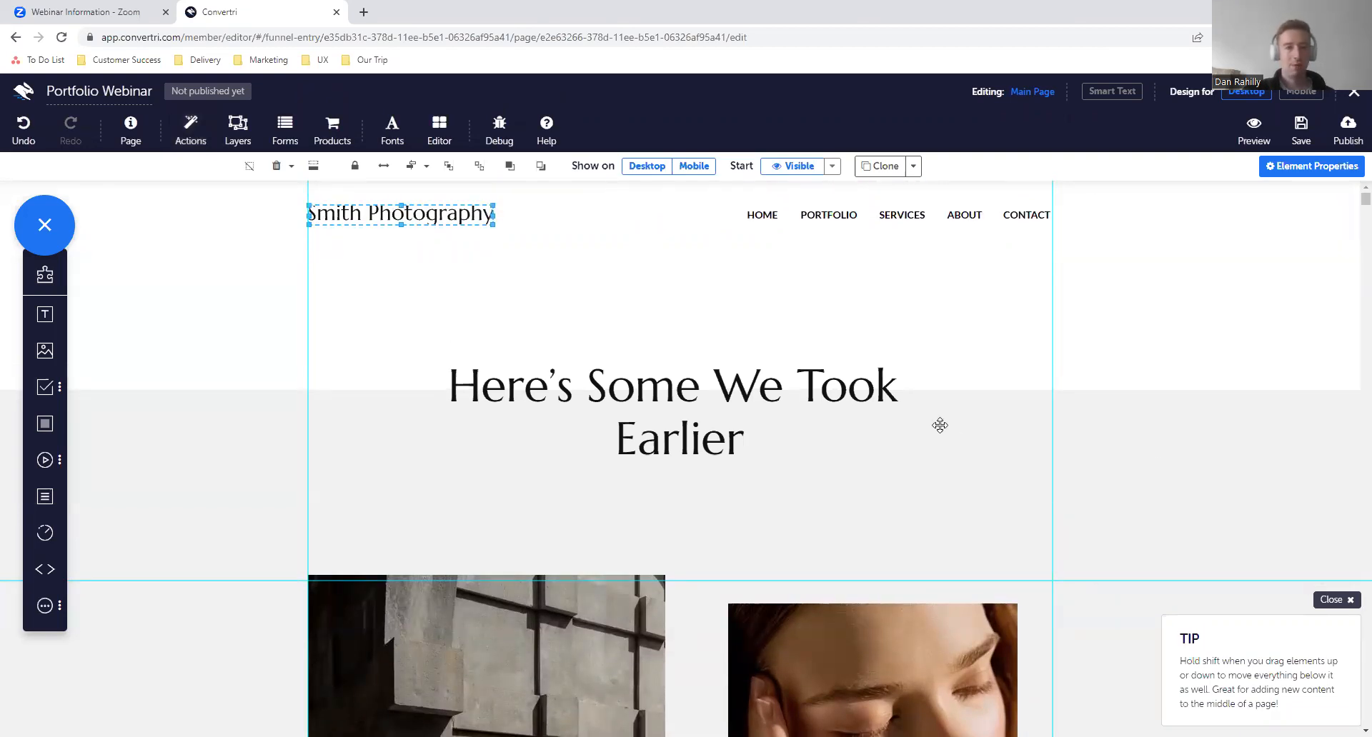
{"action": "left_click", "coordinate": [443, 284]}
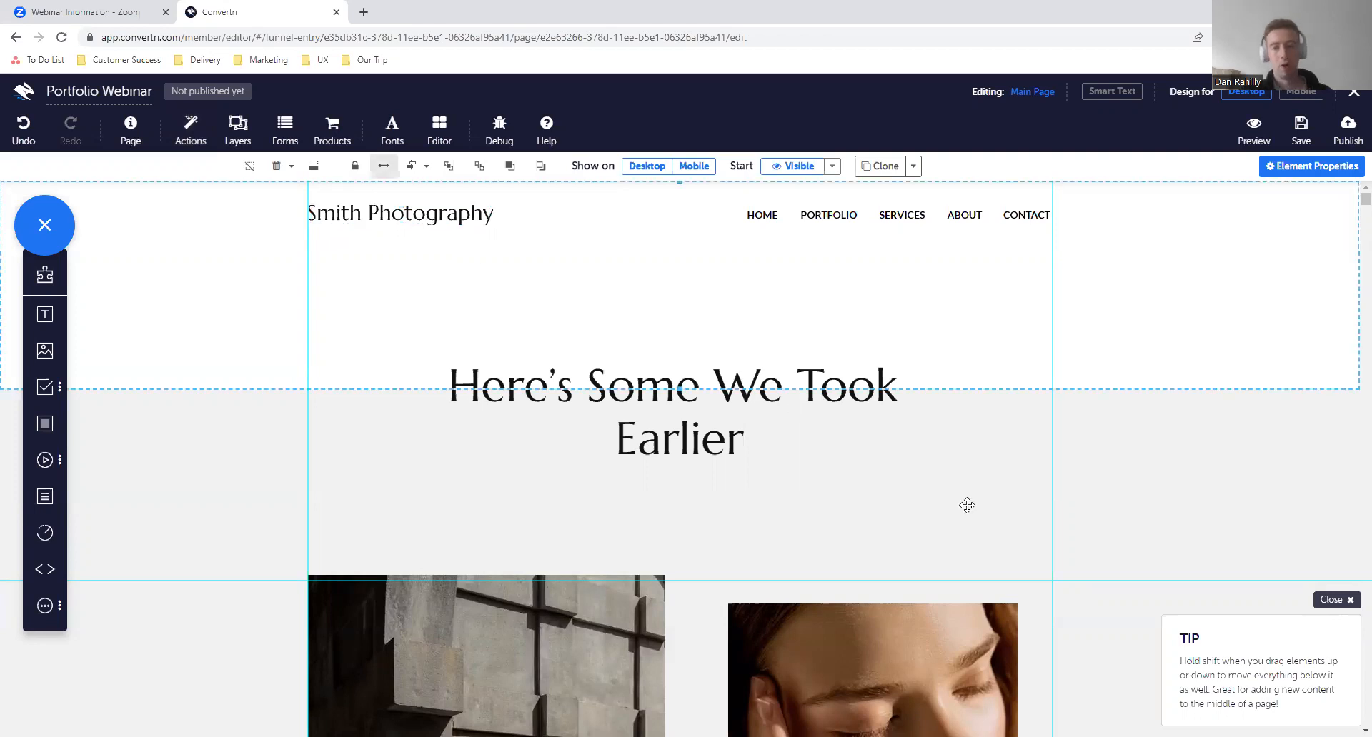
- Select the SAY HELLO button in the page's Contact section
{"action": "scroll", "coordinate": [965, 511], "scroll_direction": "down", "scroll_amount": 7}
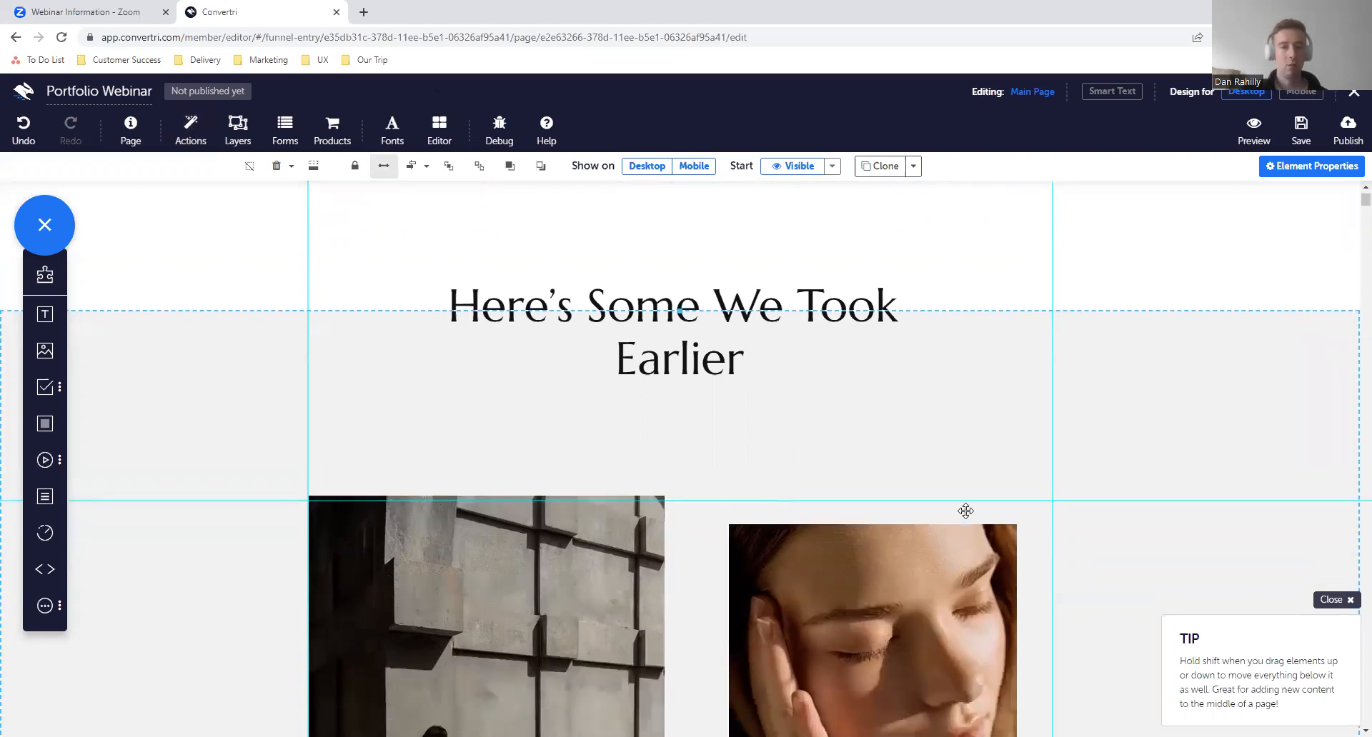
{"action": "scroll", "coordinate": [966, 511], "scroll_direction": "down", "scroll_amount": 15}
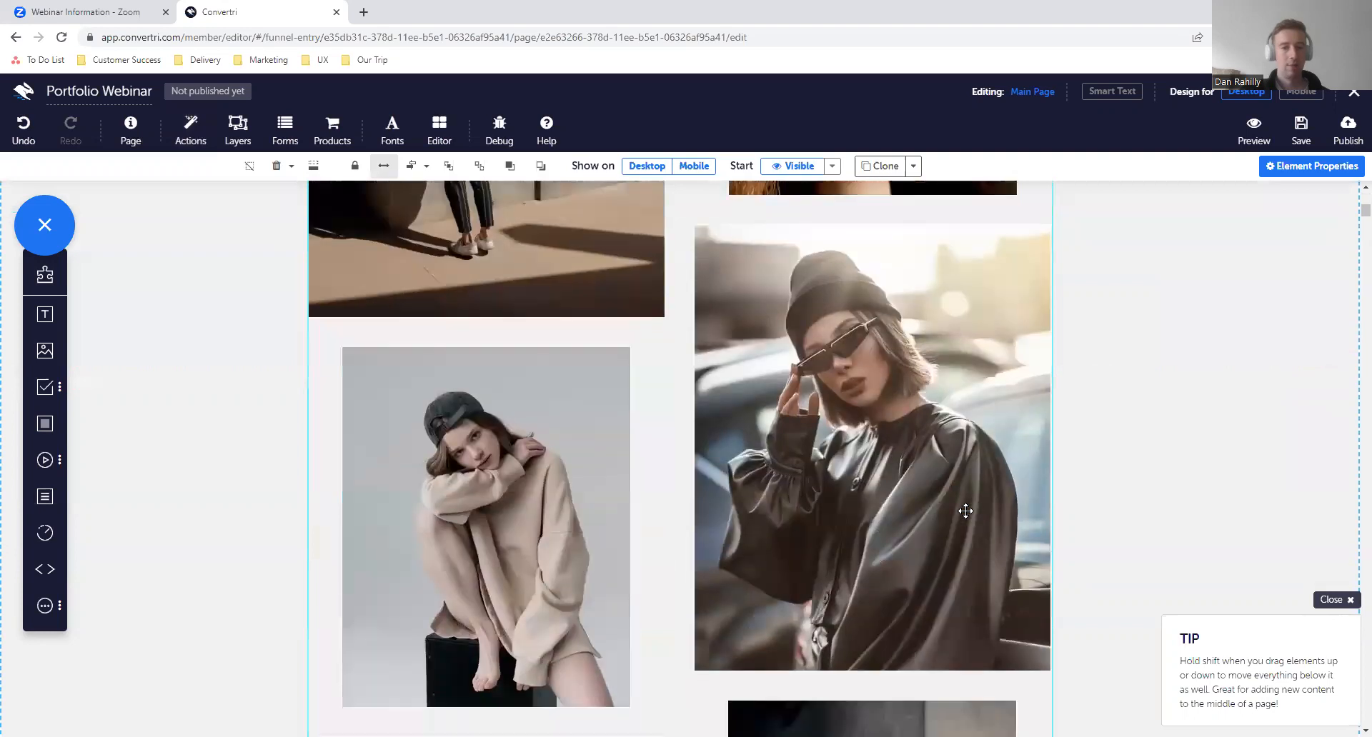
{"action": "scroll", "coordinate": [966, 511], "scroll_direction": "down", "scroll_amount": 3}
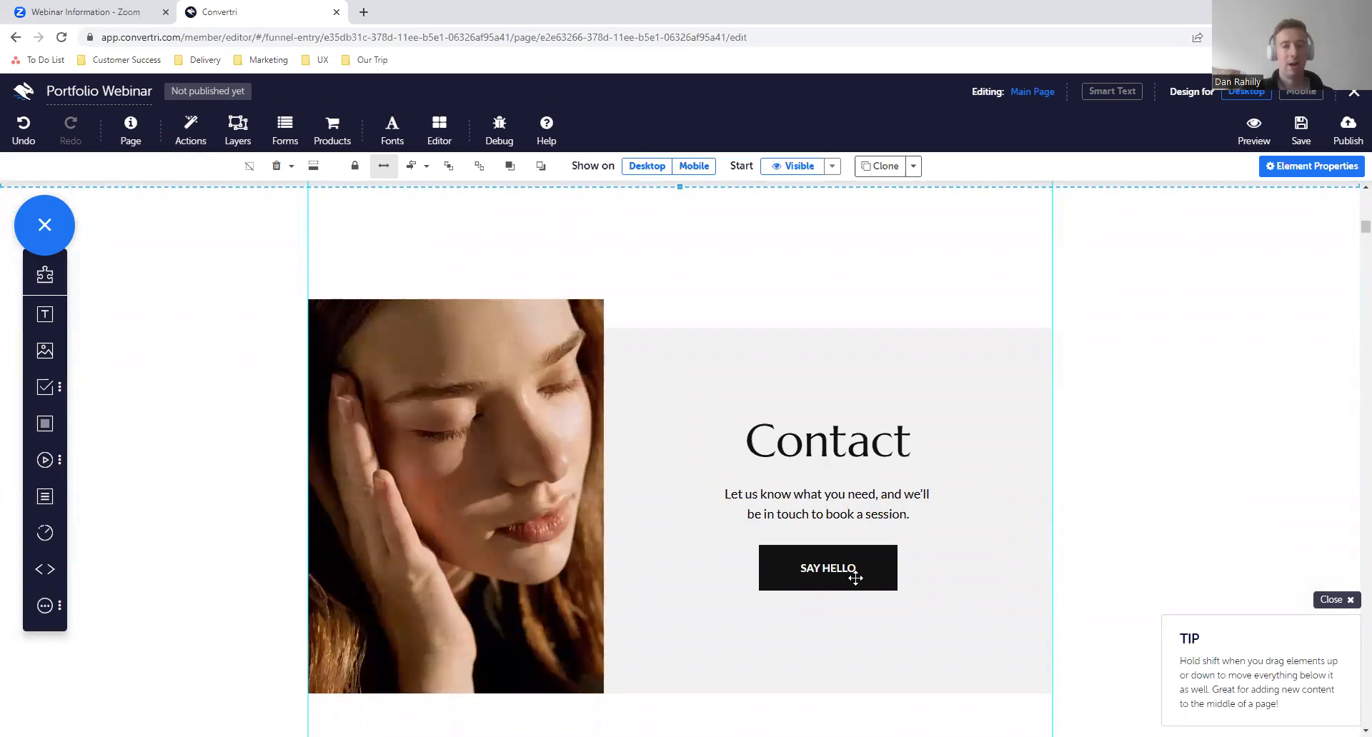
{"action": "scroll", "coordinate": [855, 577], "scroll_direction": "down", "scroll_amount": 1}
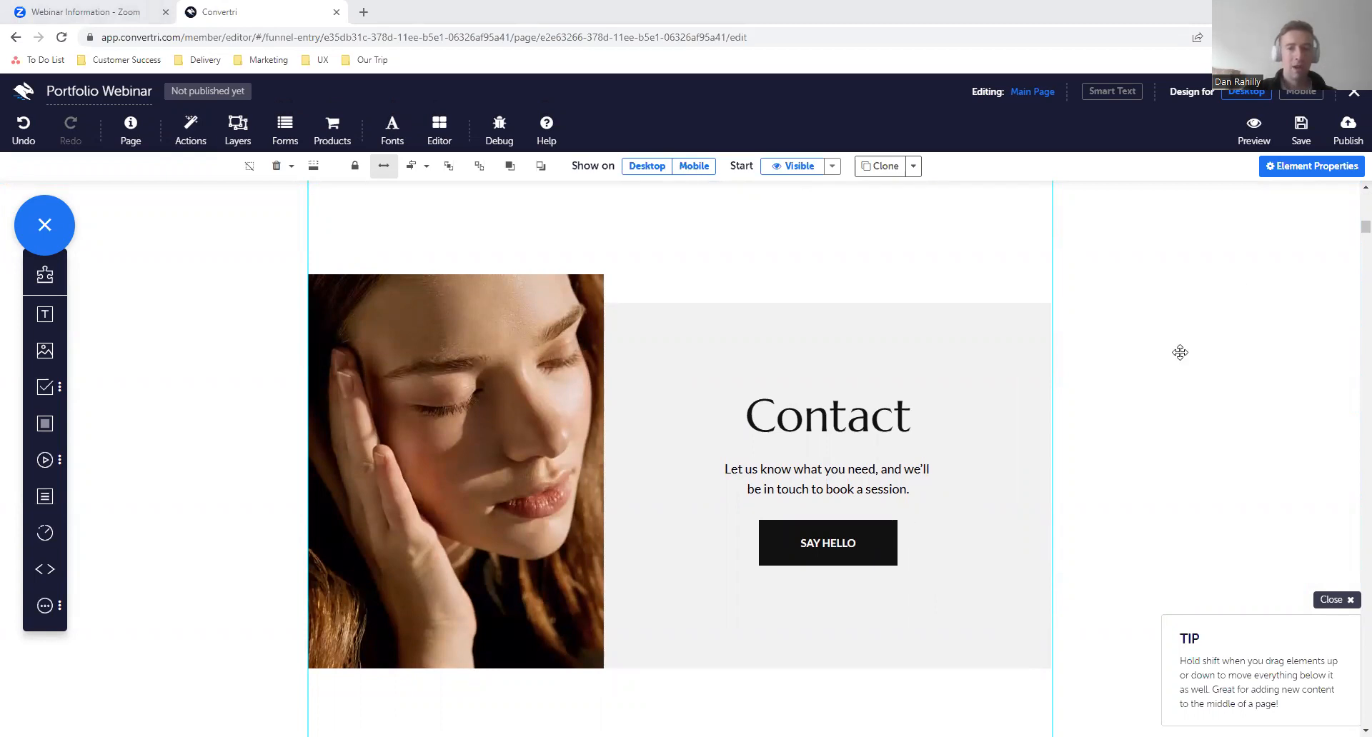
{"action": "left_click", "coordinate": [889, 540]}
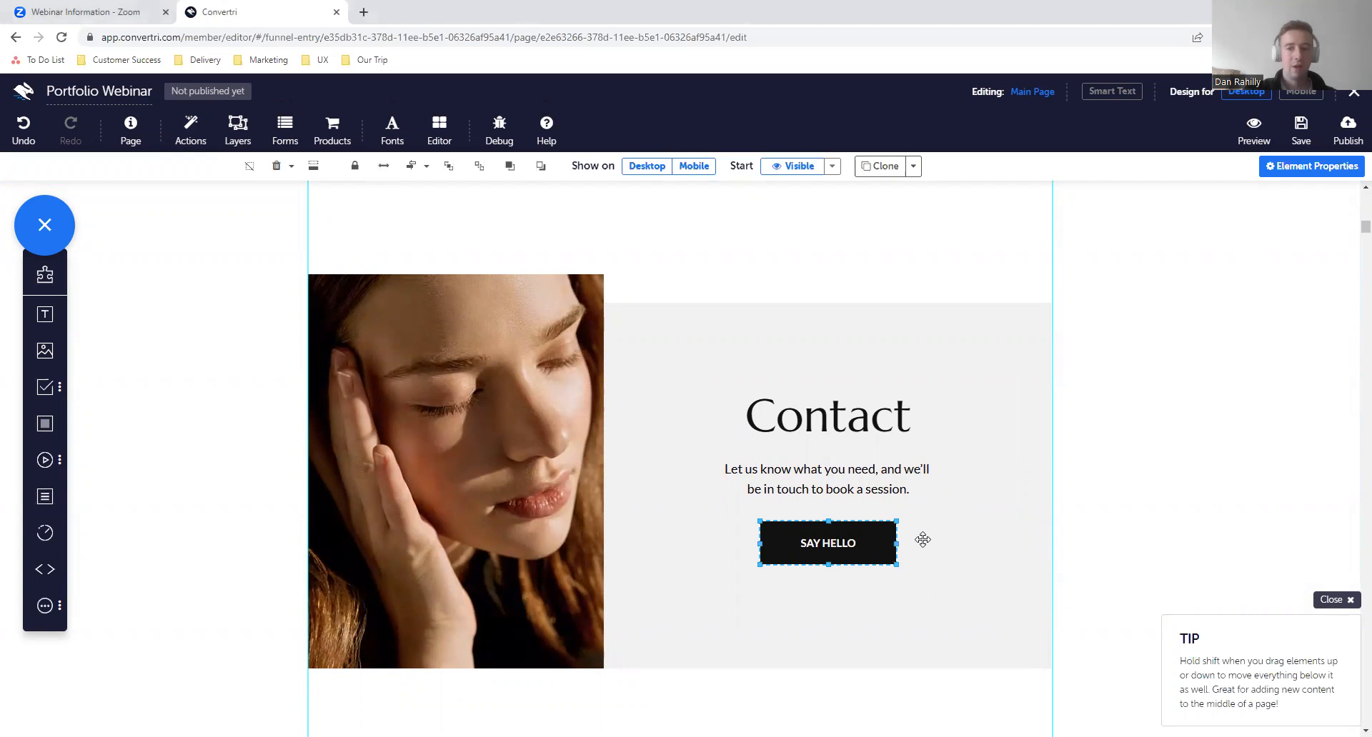
- Browse the ready-made Convertri layer templates for headers, footers, opt-ins and pop-ups
{"action": "left_click", "coordinate": [242, 145]}
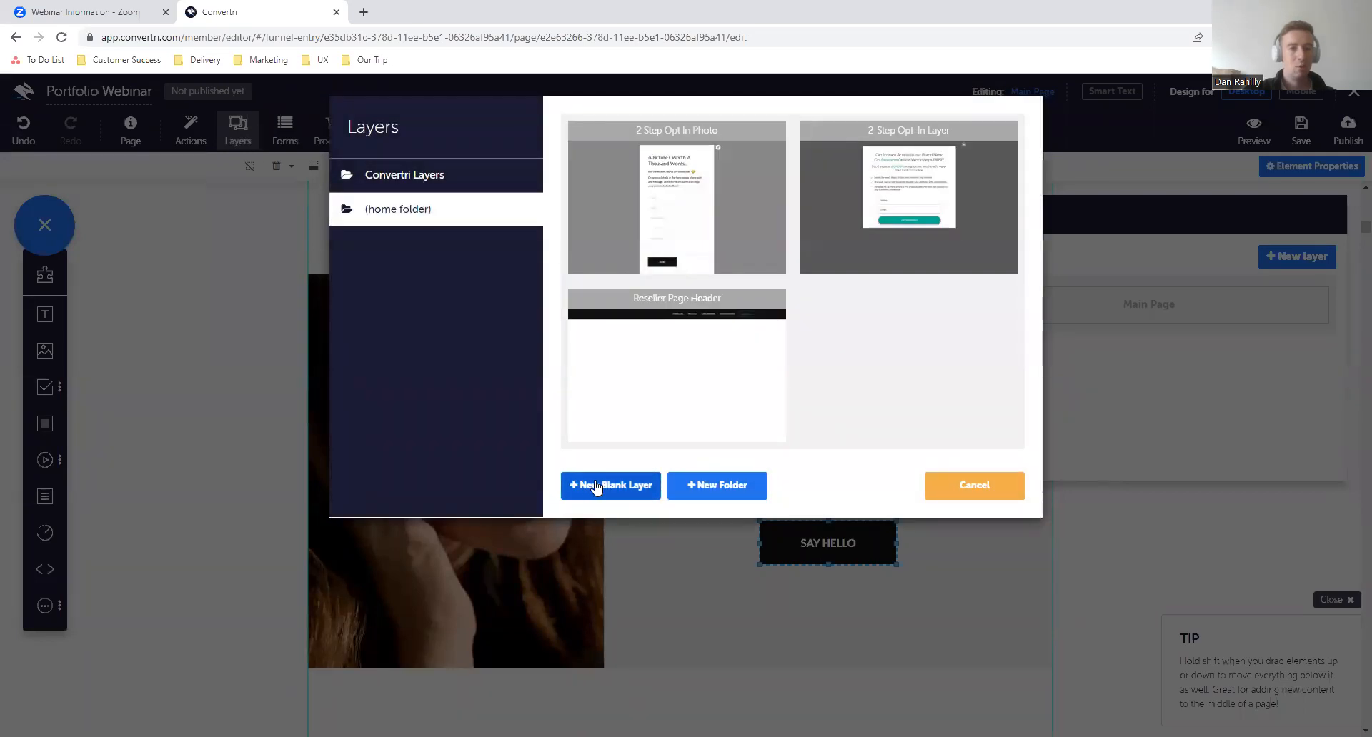
{"action": "left_click", "coordinate": [446, 184]}
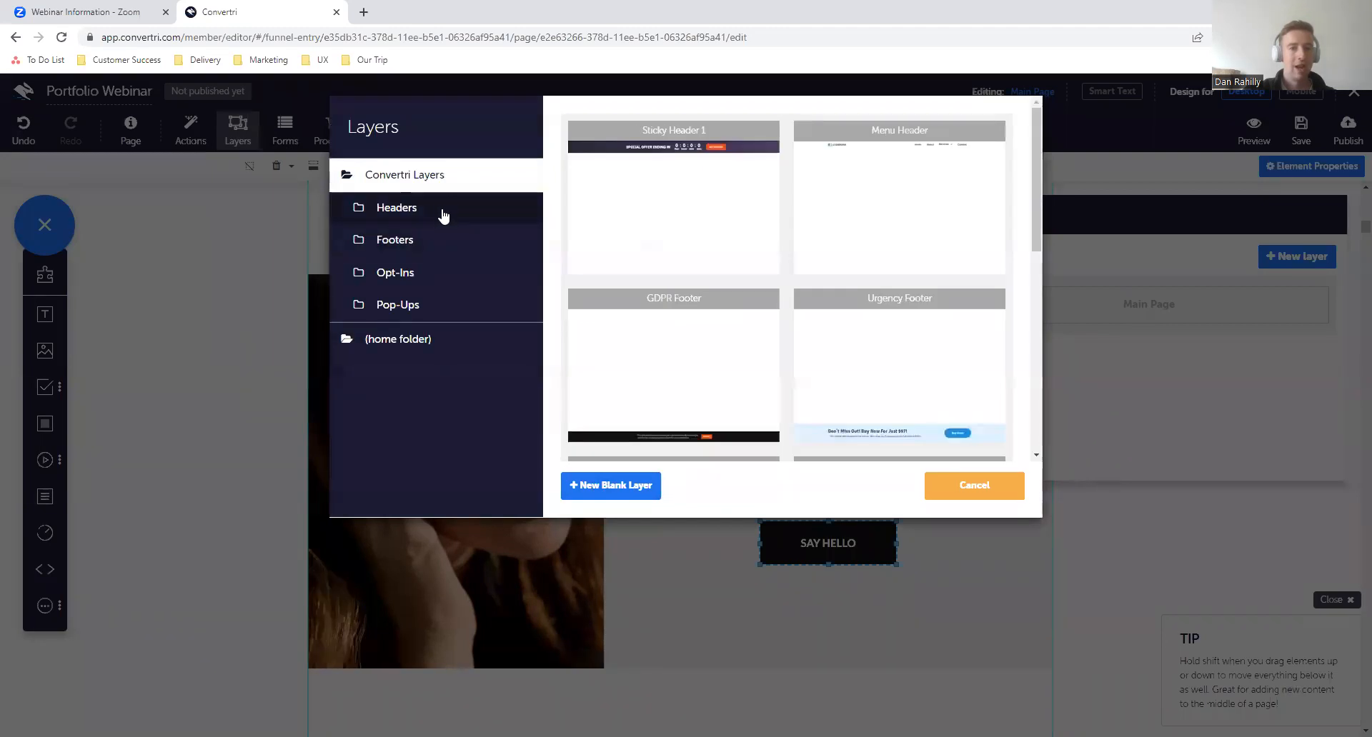
{"action": "left_click", "coordinate": [446, 215]}
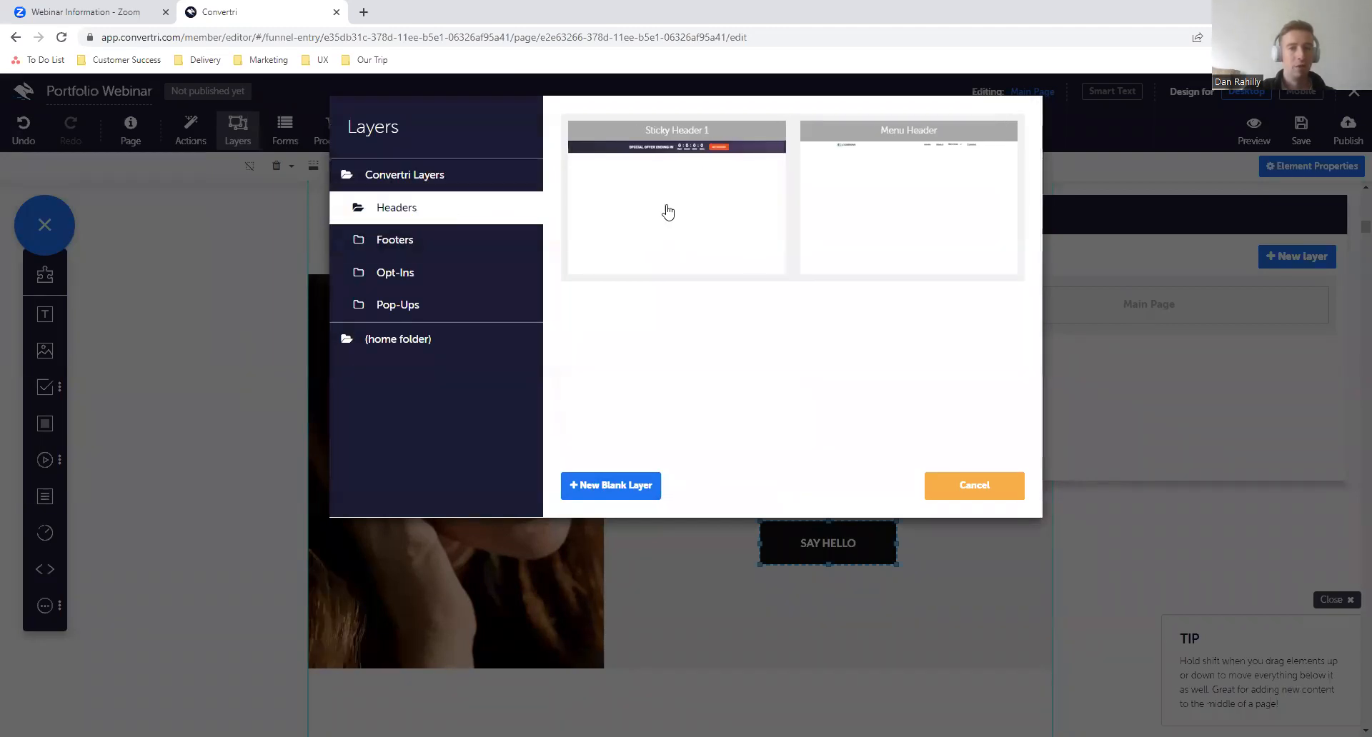
{"action": "left_click", "coordinate": [499, 243]}
{"action": "left_click", "coordinate": [465, 272]}
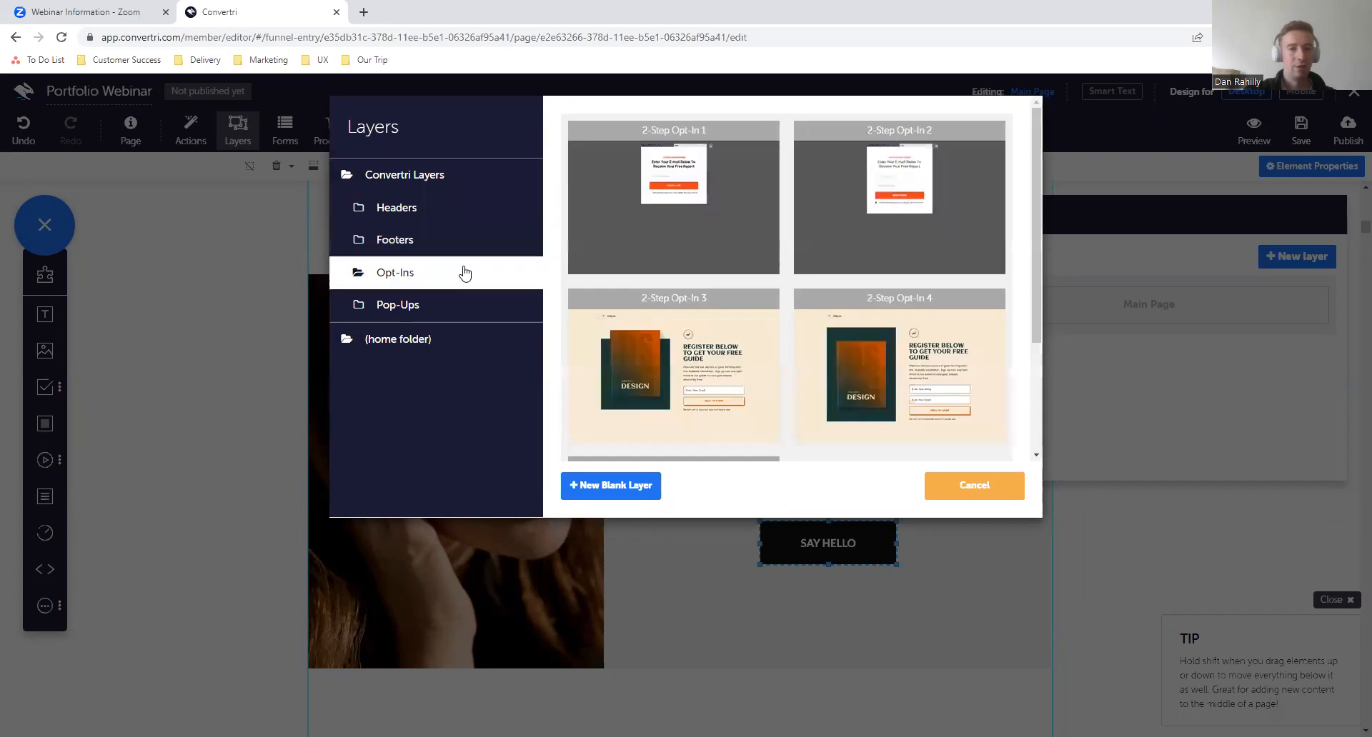
{"action": "scroll", "coordinate": [747, 238], "scroll_direction": "down", "scroll_amount": 2}
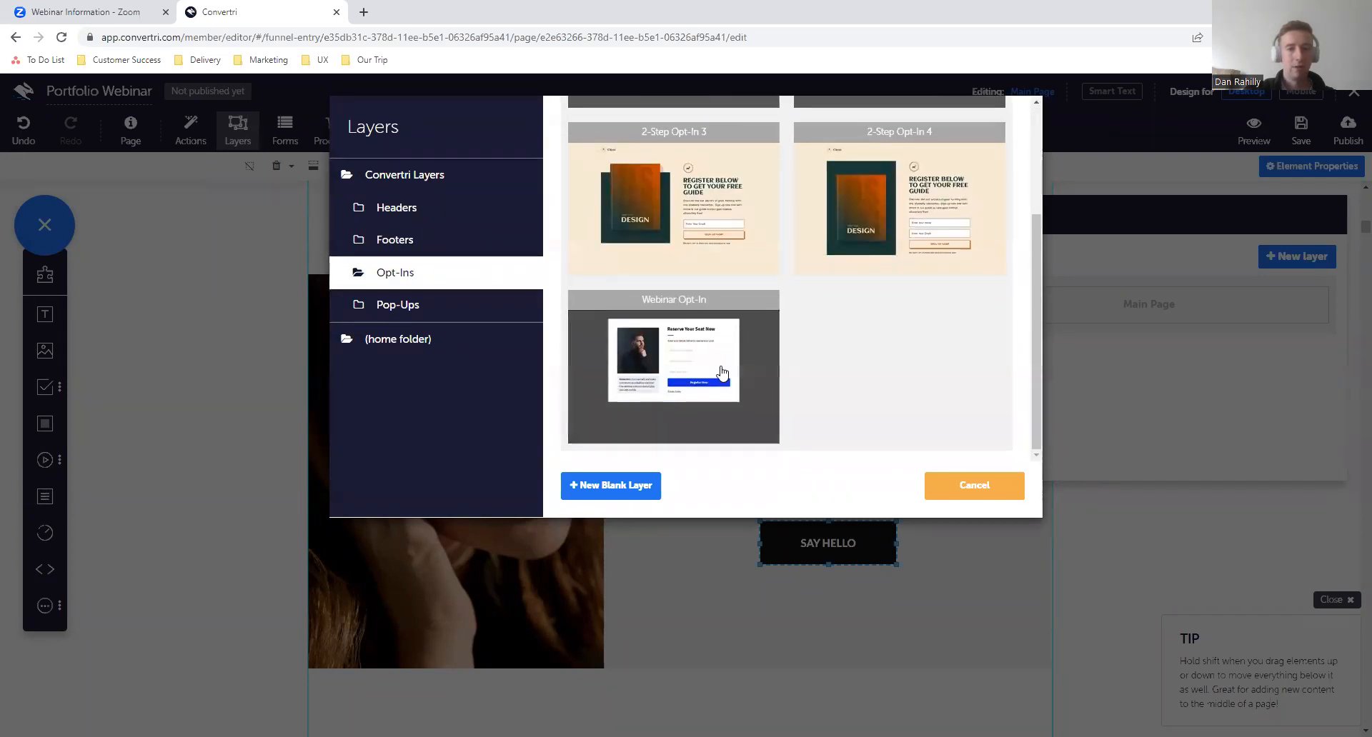
{"action": "scroll", "coordinate": [743, 307], "scroll_direction": "up", "scroll_amount": 2}
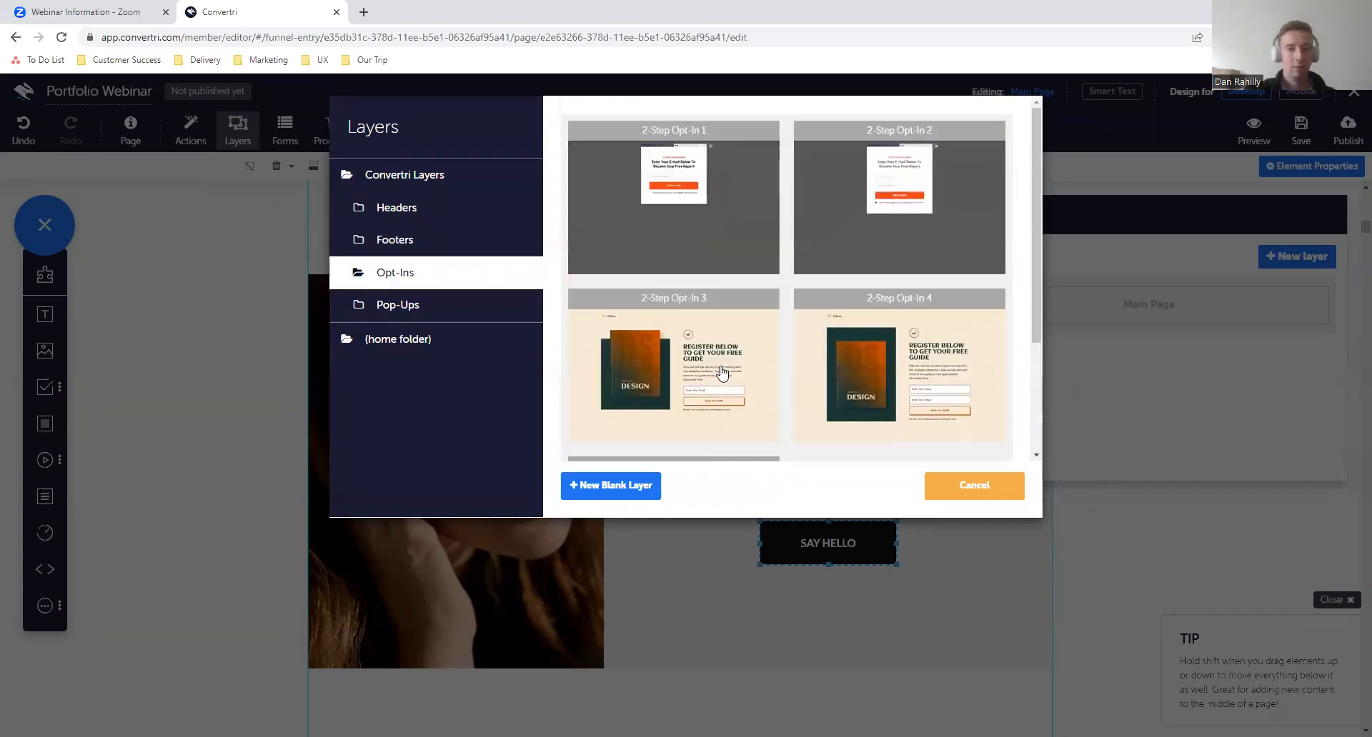
{"action": "left_click", "coordinate": [502, 316]}
- Choose the saved 2 Step Opt In Photo layer from the home folder
{"action": "left_click", "coordinate": [479, 342]}
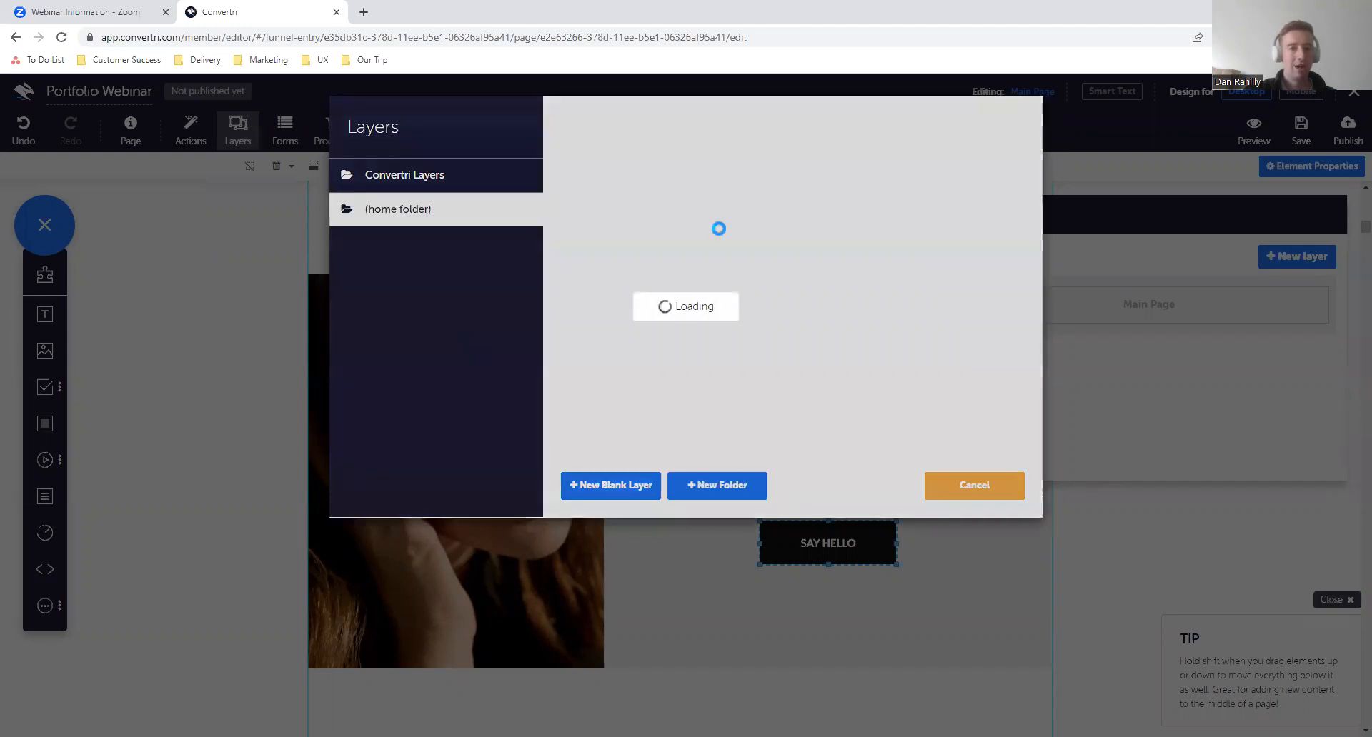
{"action": "left_click", "coordinate": [677, 192]}
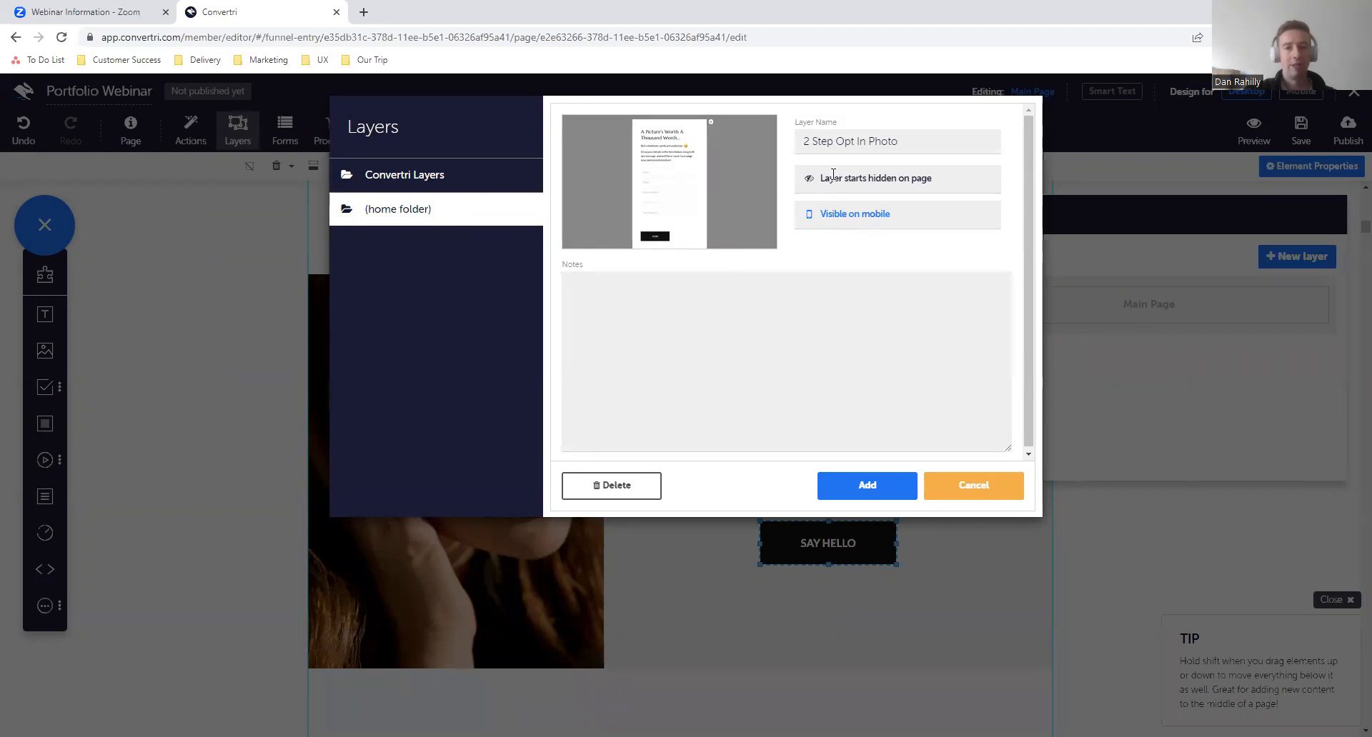
{"action": "mouse_move", "coordinate": [802, 141]}
{"action": "left_mouse_down"}
{"action": "mouse_move", "coordinate": [935, 142]}
{"action": "mouse_move", "coordinate": [790, 151]}
{"action": "left_mouse_up"}
{"action": "left_click", "coordinate": [935, 142]}
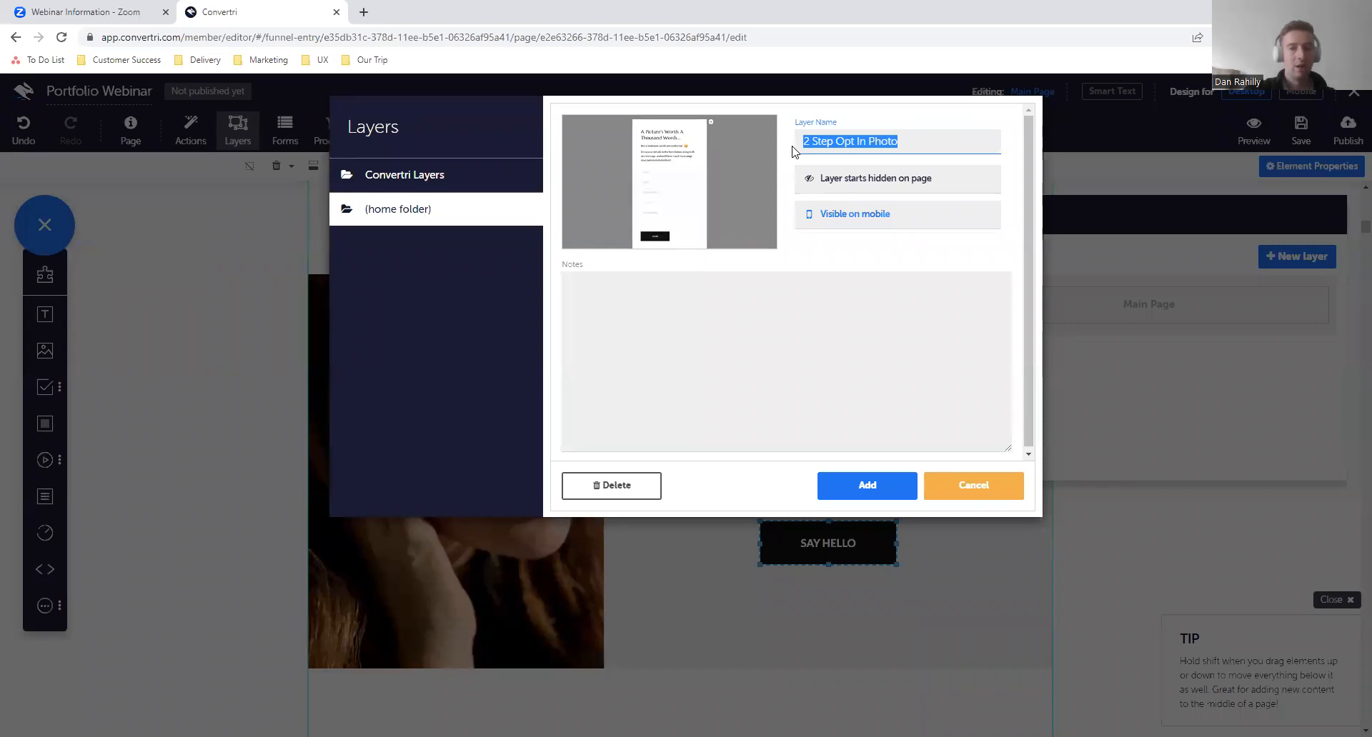
{"action": "left_click", "coordinate": [802, 142]}
{"action": "mouse_move", "coordinate": [817, 142]}
{"action": "left_mouse_down"}
{"action": "mouse_move", "coordinate": [935, 148]}
{"action": "mouse_move", "coordinate": [801, 145]}
{"action": "left_mouse_up"}
{"action": "left_click", "coordinate": [803, 144]}
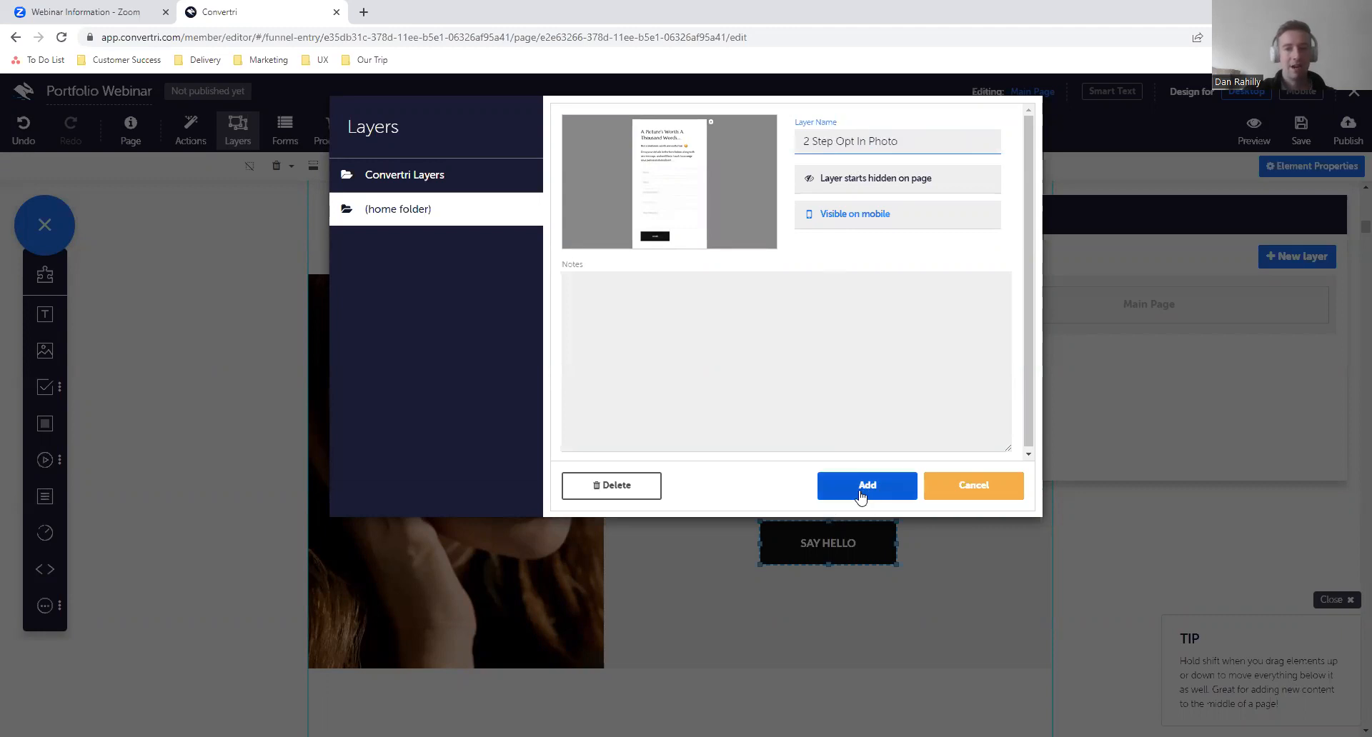
- Add the chosen layer to the page under the name Opt-in Layer
{"action": "left_click", "coordinate": [861, 493]}
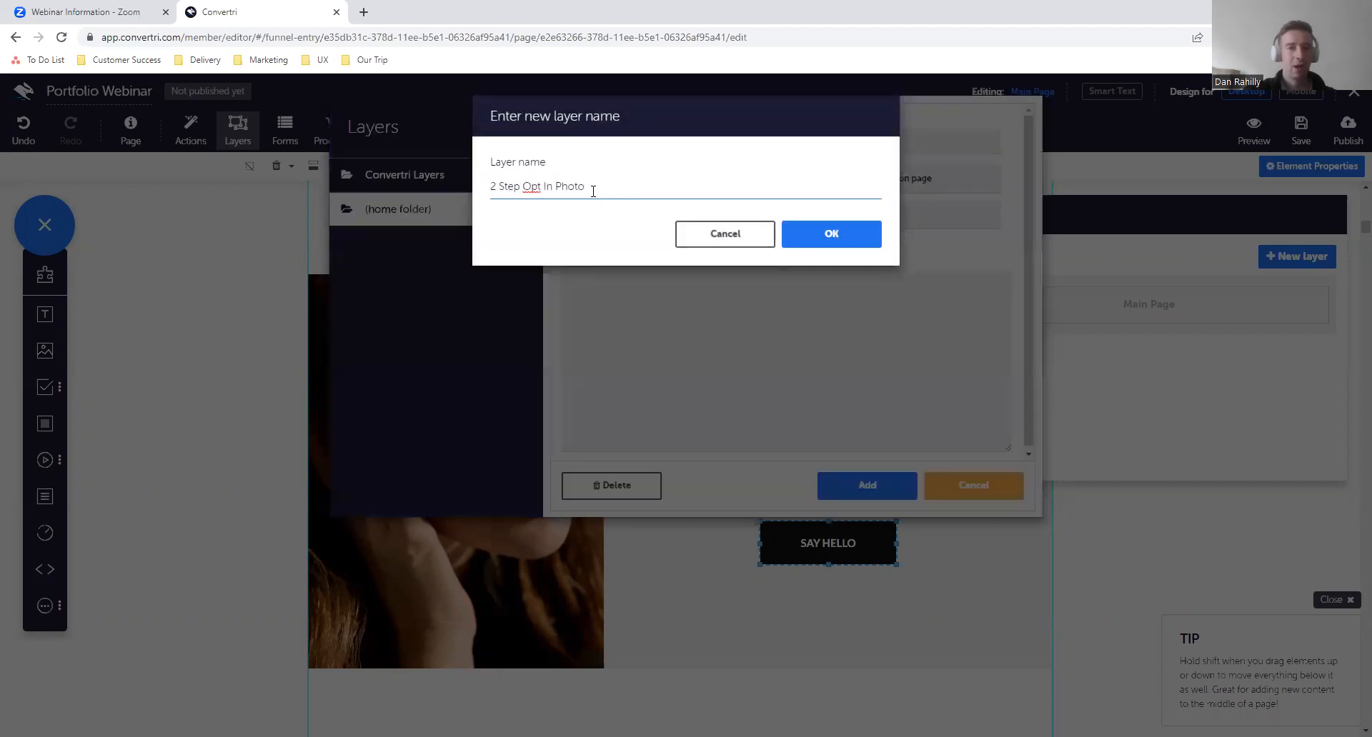
{"action": "left_click_drag", "start_coordinate": [593, 190], "coordinate": [491, 188]}
{"action": "left_click", "coordinate": [492, 188]}
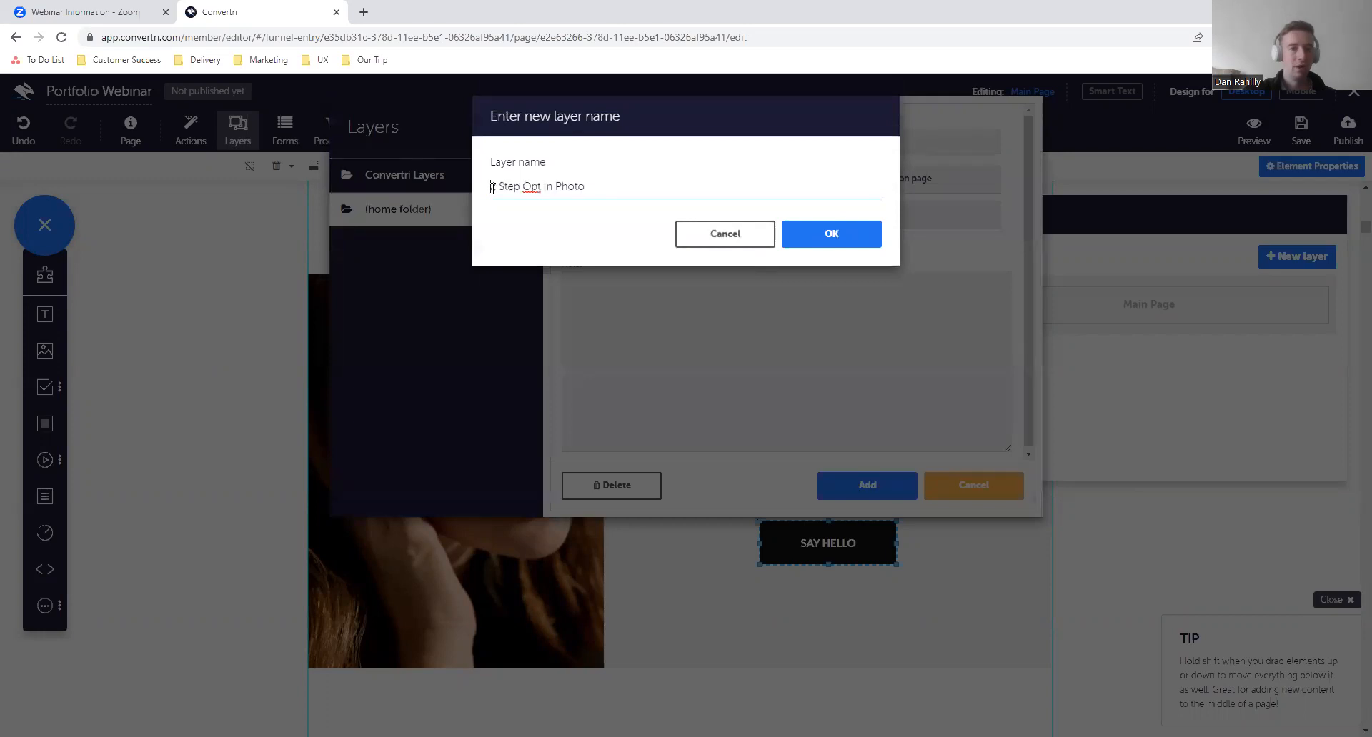
{"action": "type", "text": "Opt"}
{"action": "type", "text": "in "}
{"action": "type", "text": "Layer"}
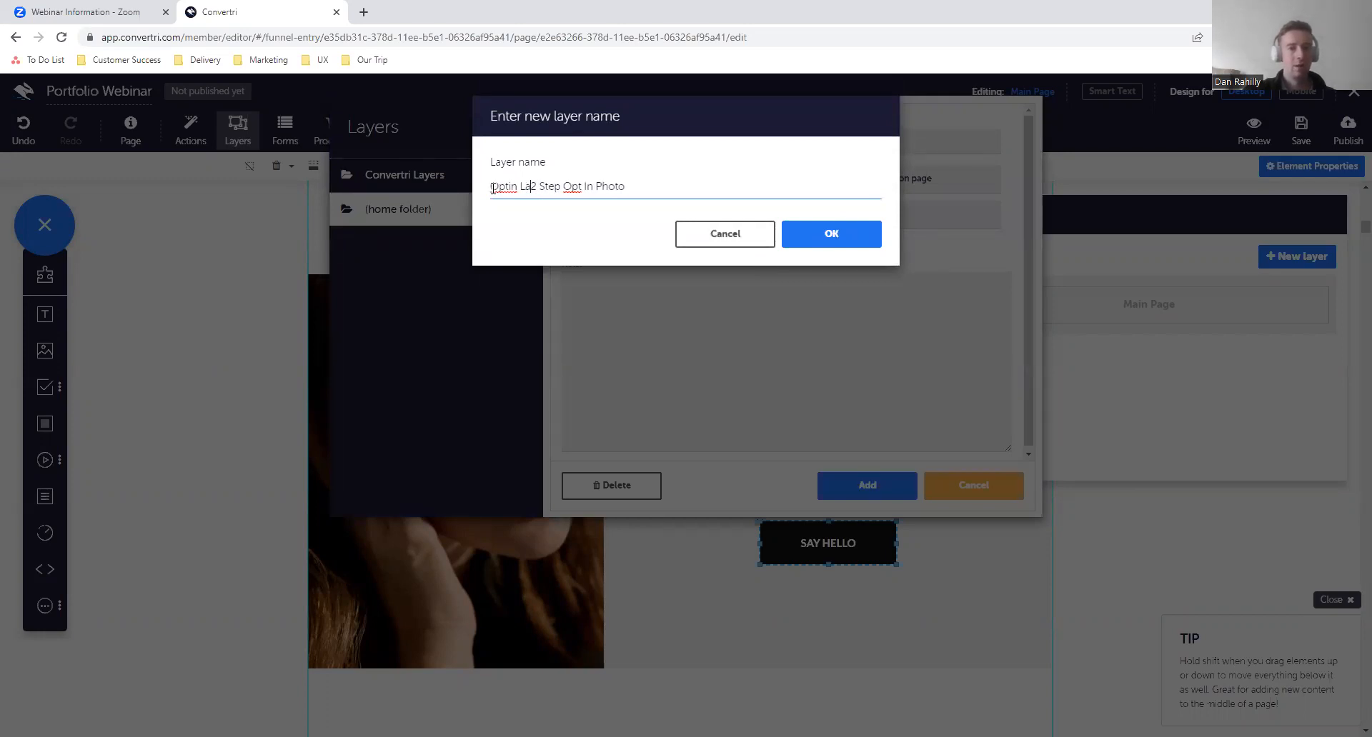
{"action": "key", "text": "Delete"}
{"action": "key", "text": "Delete"}
{"action": "key", "text": "Delete"}
{"action": "key", "text": "Delete"}
{"action": "key", "text": "Delete"}
{"action": "key", "text": "Delete"}
{"action": "key", "text": "Delete"}
{"action": "key", "text": "Delete"}
{"action": "key", "text": "Delete"}
{"action": "key", "text": "Delete"}
{"action": "key", "text": "Delete"}
{"action": "key", "text": "Delete"}
{"action": "key", "text": "Delete"}
{"action": "key", "text": "Delete"}
{"action": "key", "text": "Delete"}
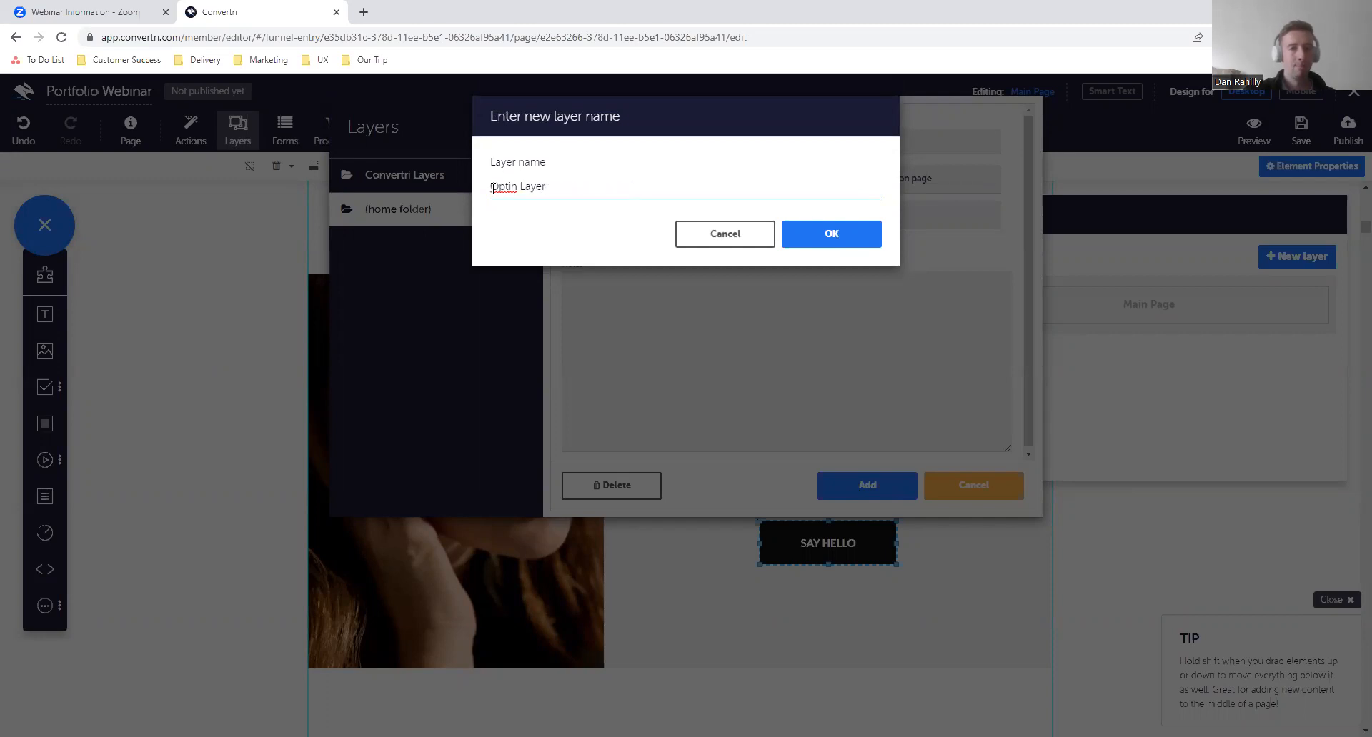
{"action": "left_click", "coordinate": [877, 238]}
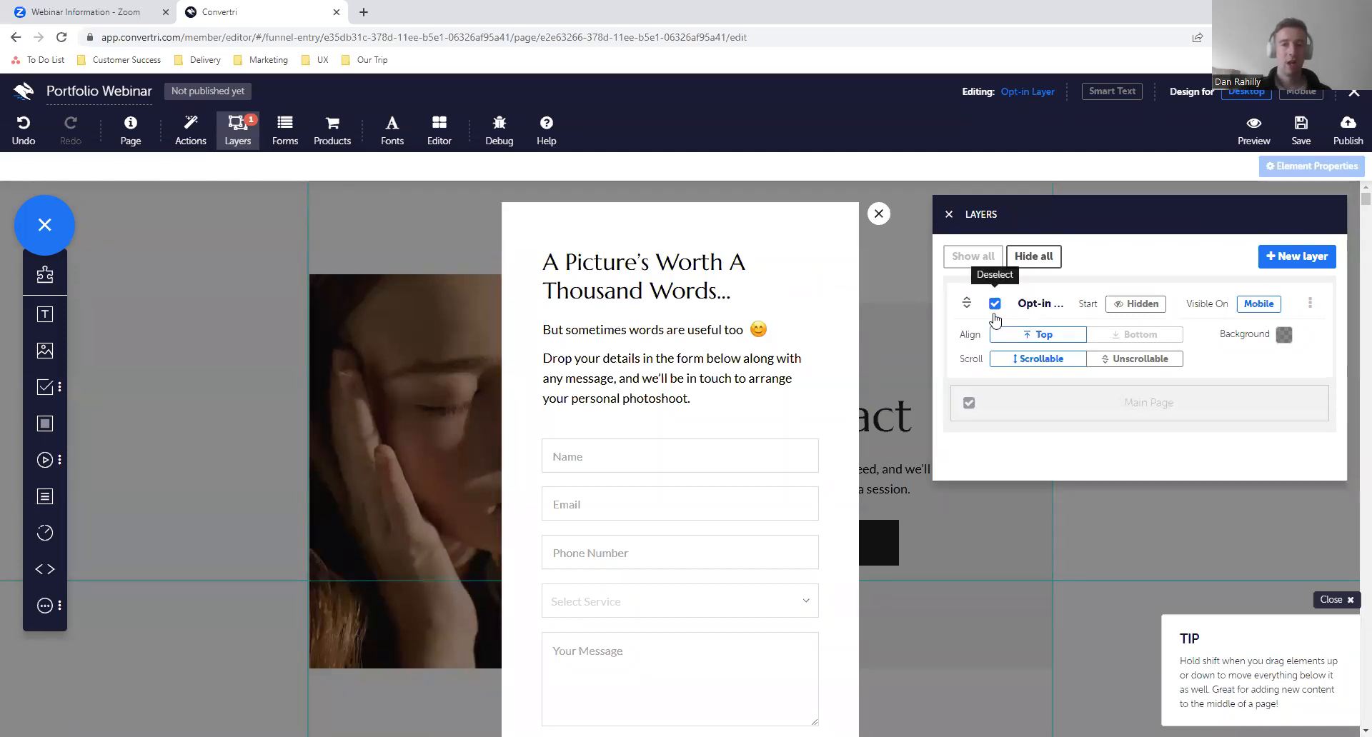
- Toggle the Opt-in Layer's display in the editor and leave it hidden to return to the main page
{"action": "left_click_drag", "start_coordinate": [1047, 219], "coordinate": [1008, 221]}
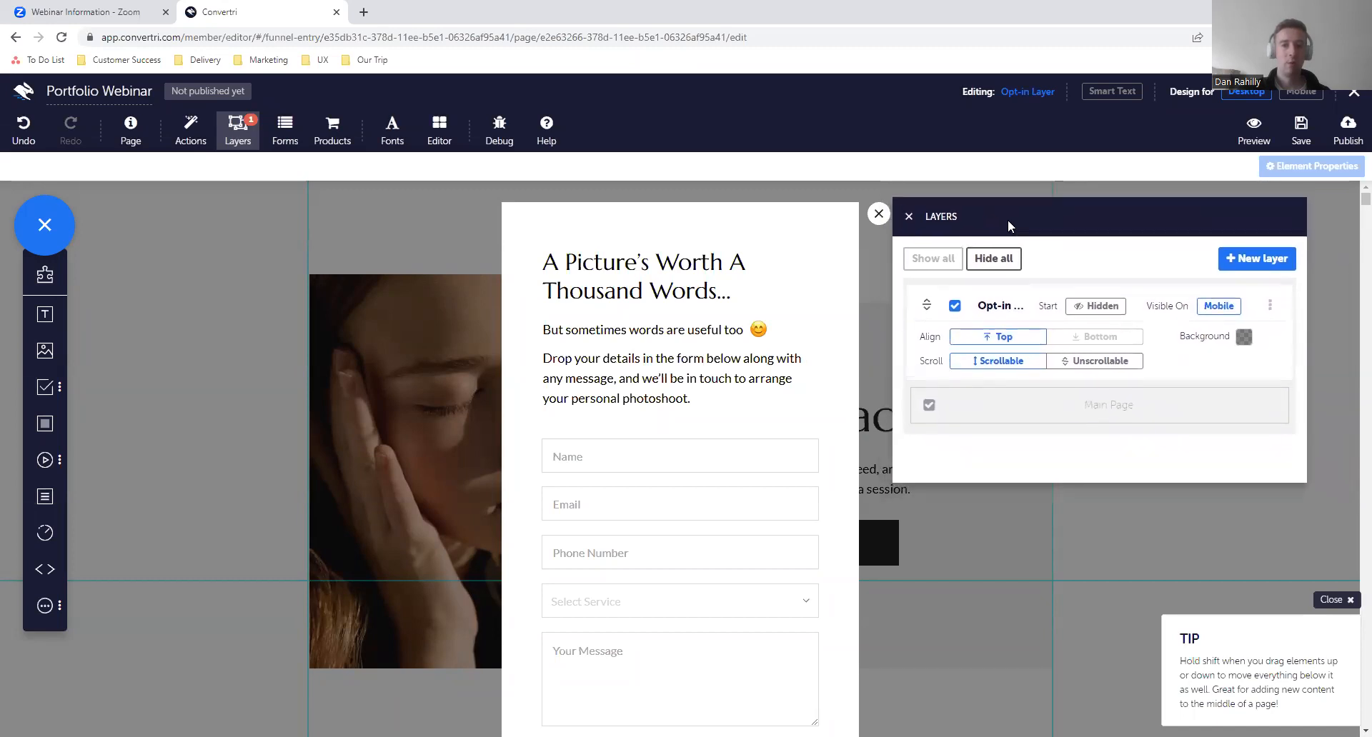
{"action": "left_click", "coordinate": [237, 143]}
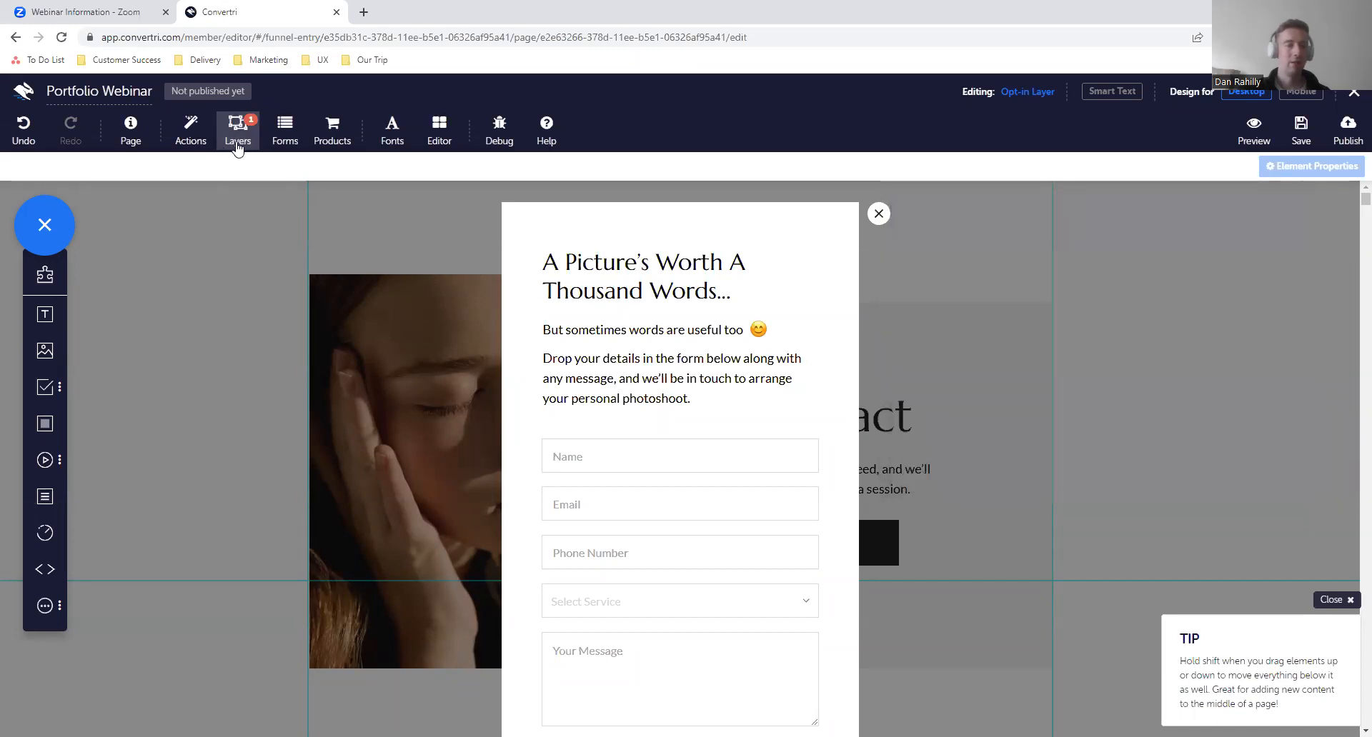
{"action": "left_click", "coordinate": [237, 145]}
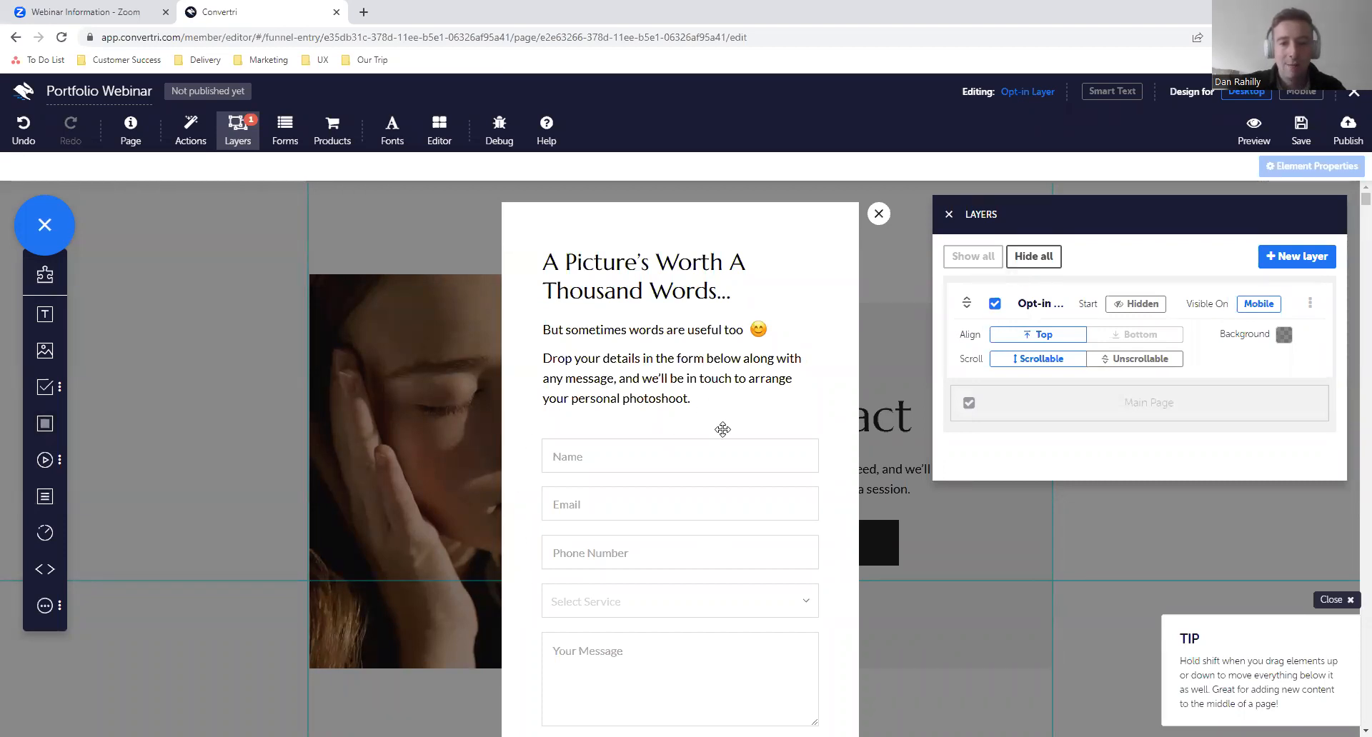
{"action": "left_click", "coordinate": [994, 304]}
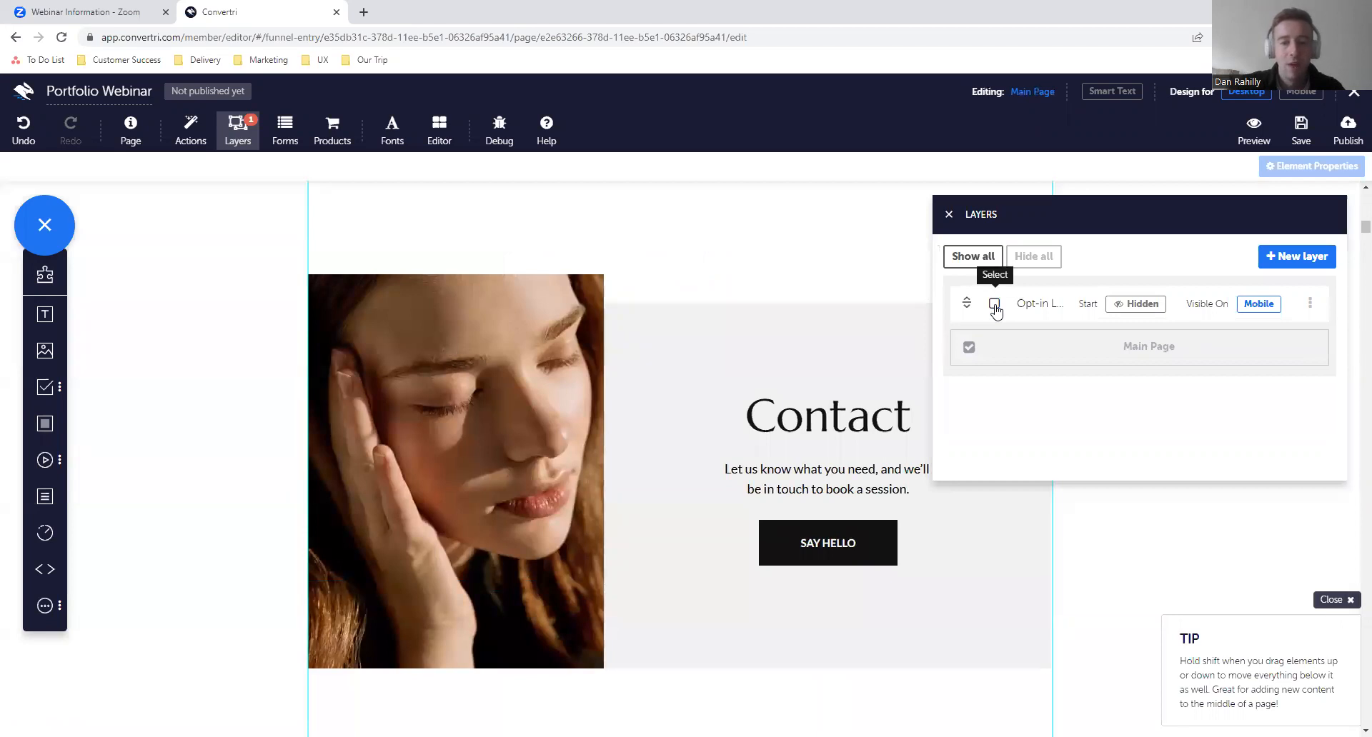
{"action": "left_click", "coordinate": [995, 304]}
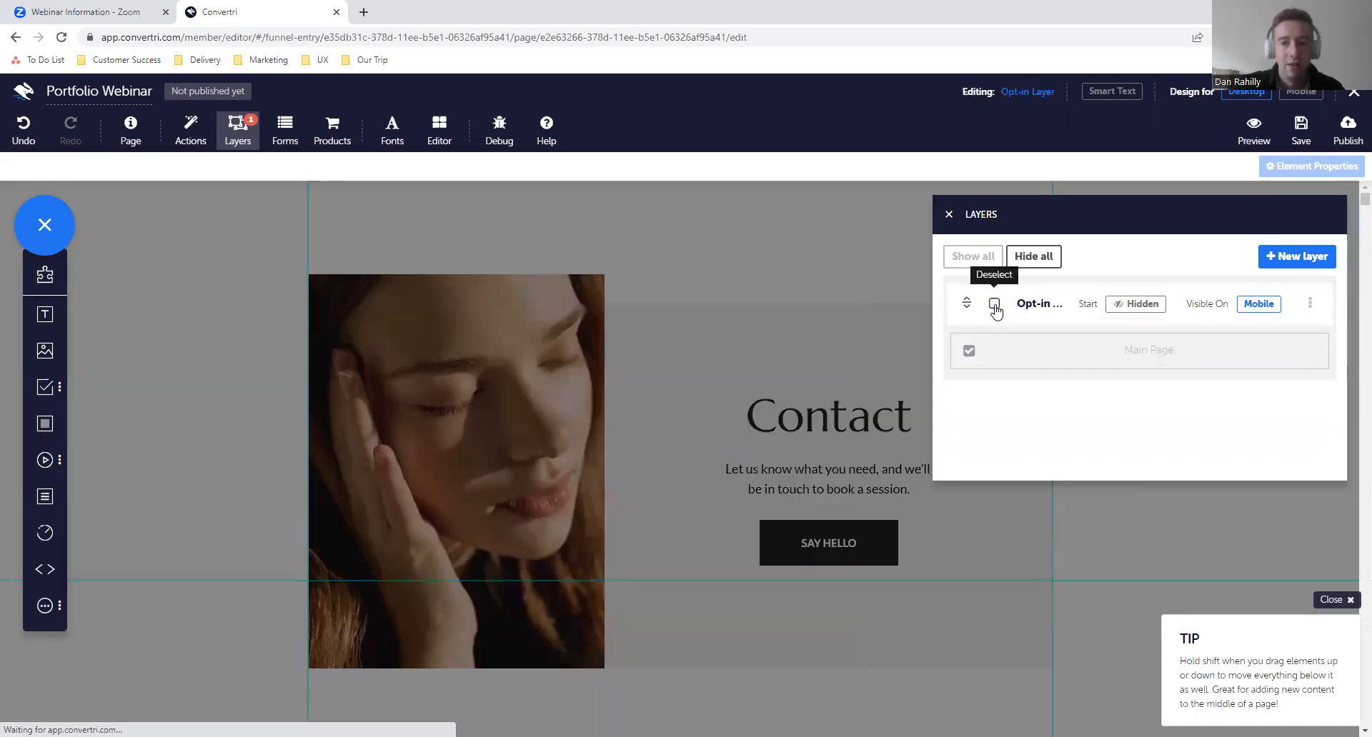
{"action": "left_click", "coordinate": [1311, 306]}
{"action": "left_click", "coordinate": [1311, 306]}
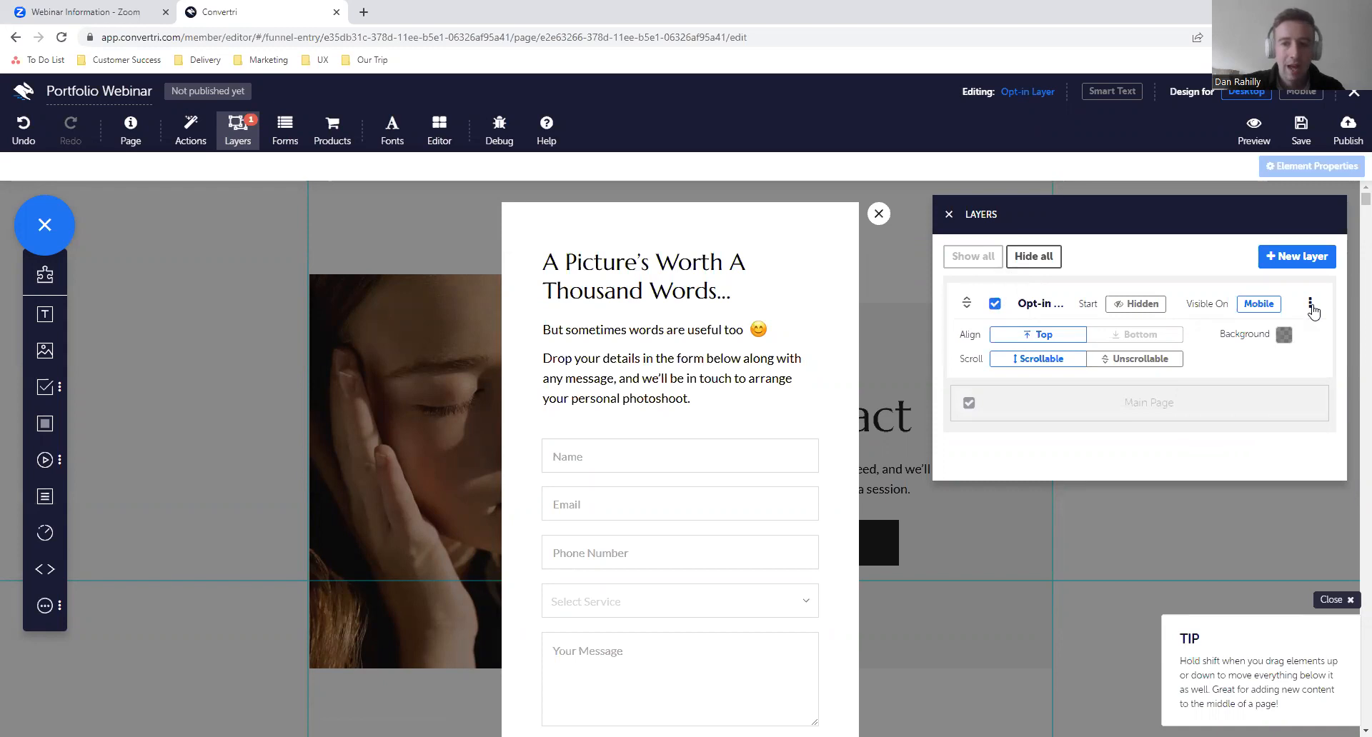
{"action": "left_click", "coordinate": [993, 304]}
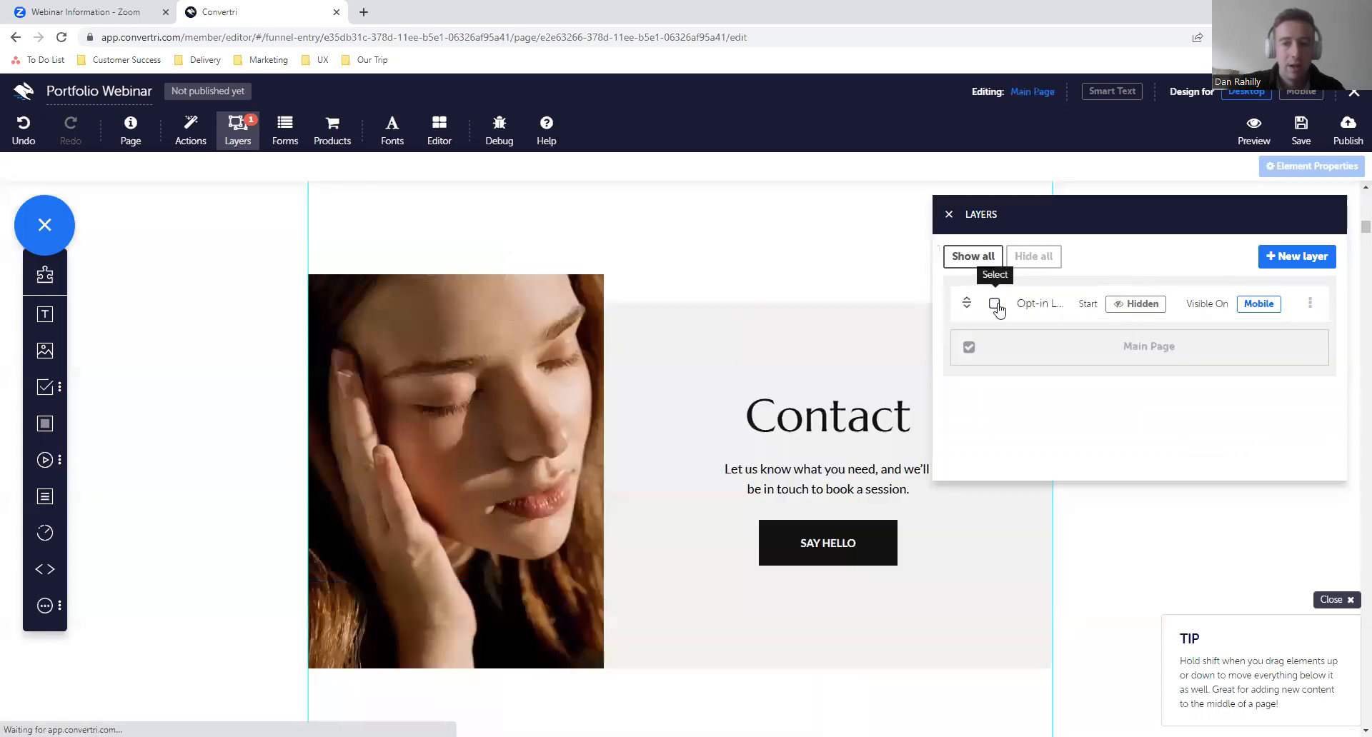
- Start a new action in the SAY HELLO button's Actions and Events settings
{"action": "left_click", "coordinate": [882, 548]}
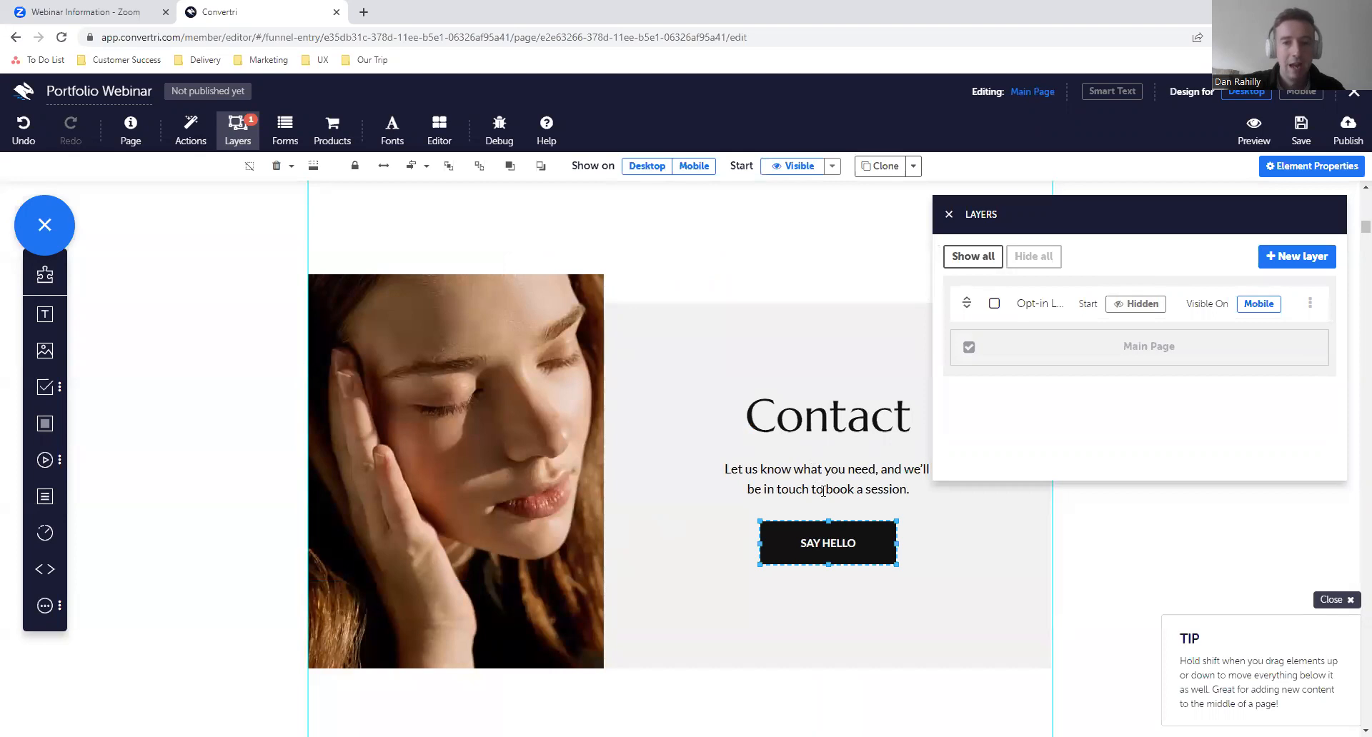
{"action": "left_click", "coordinate": [948, 214]}
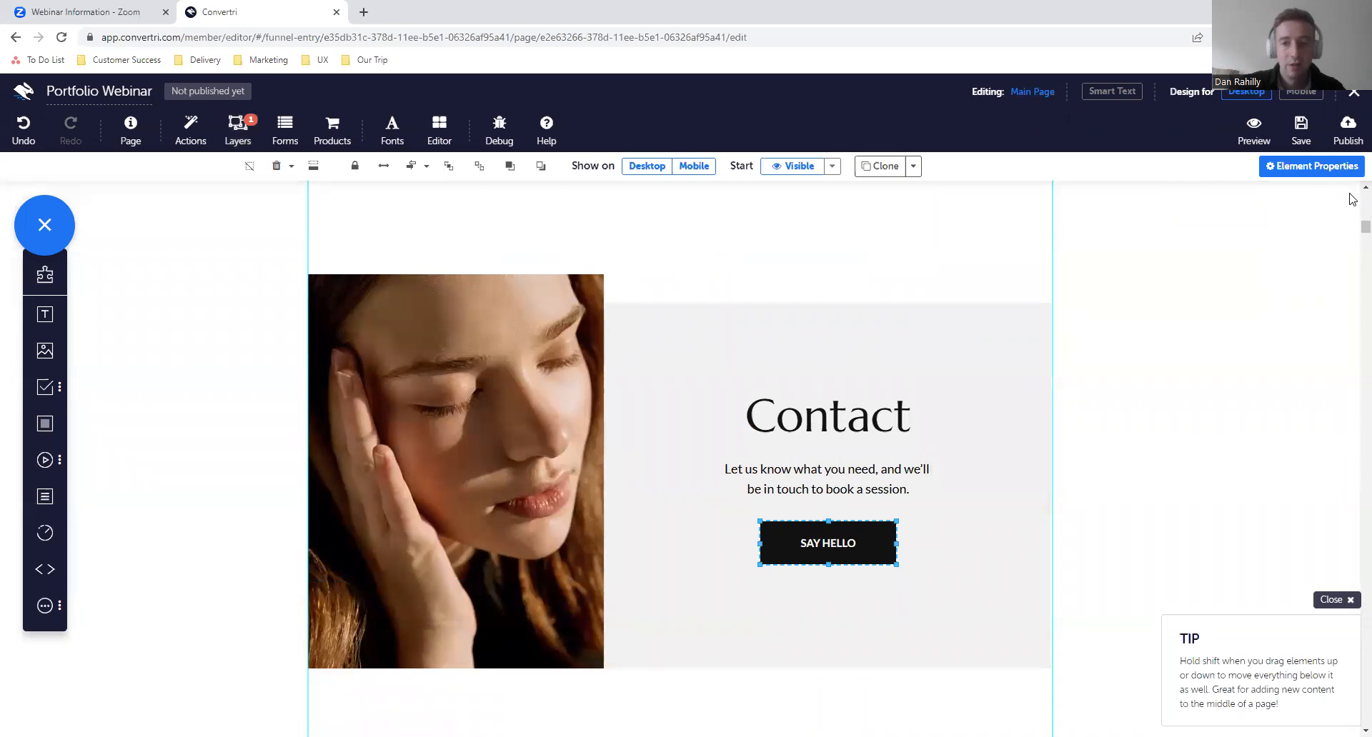
{"action": "left_click", "coordinate": [1298, 168]}
{"action": "left_click", "coordinate": [1113, 216]}
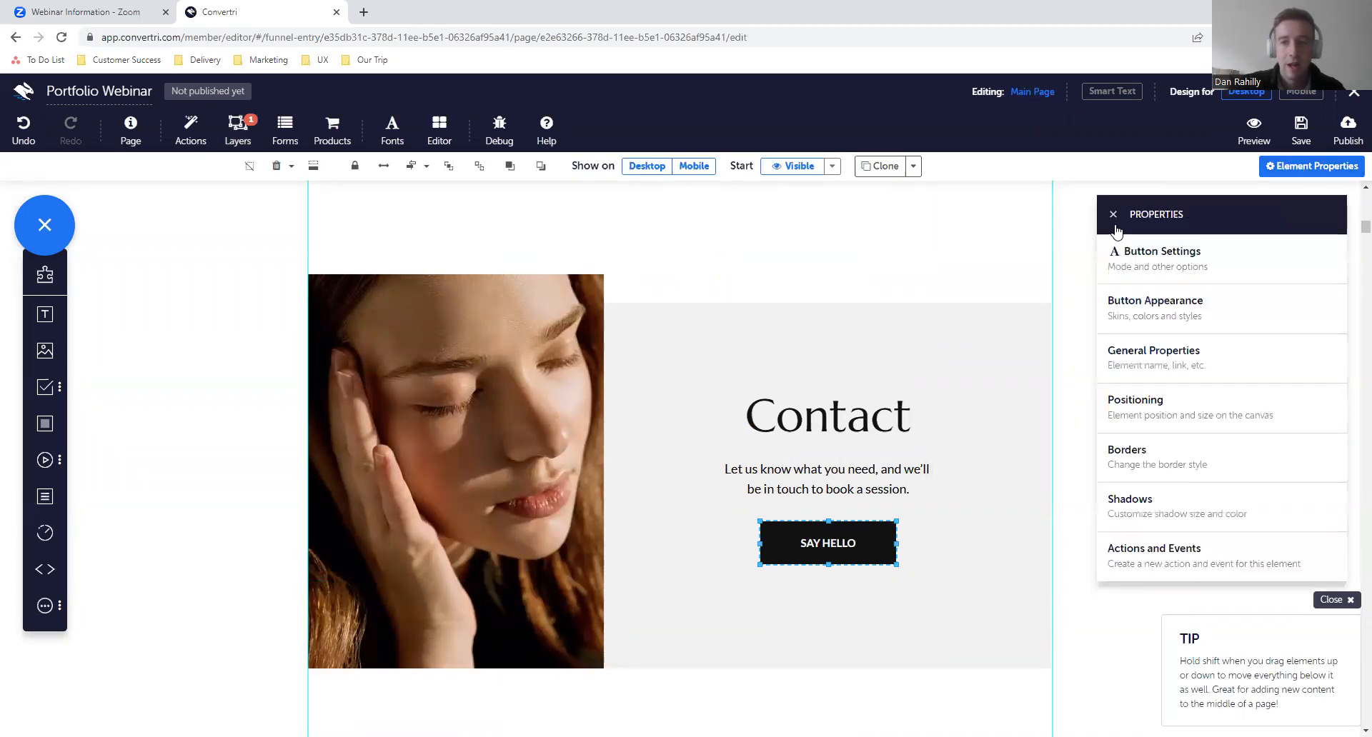
{"action": "left_click", "coordinate": [1240, 553]}
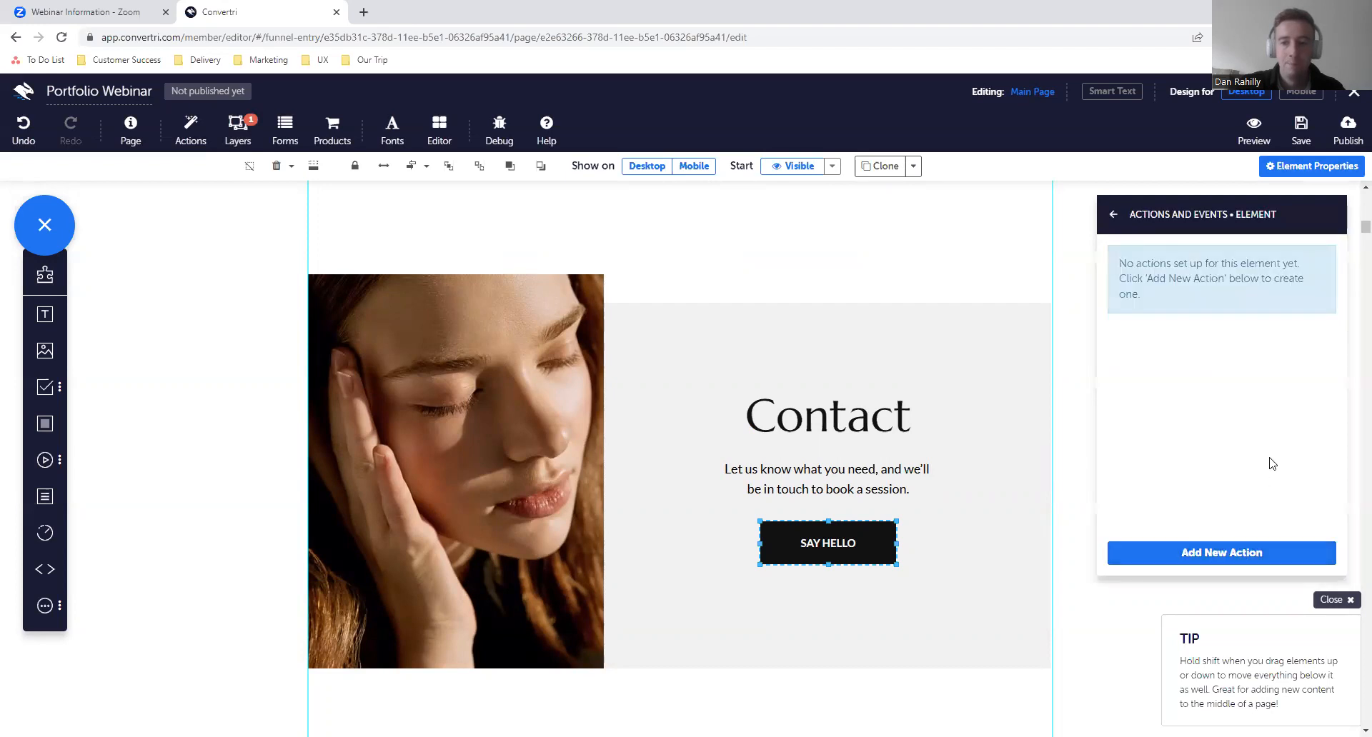
{"action": "left_click", "coordinate": [1184, 553]}
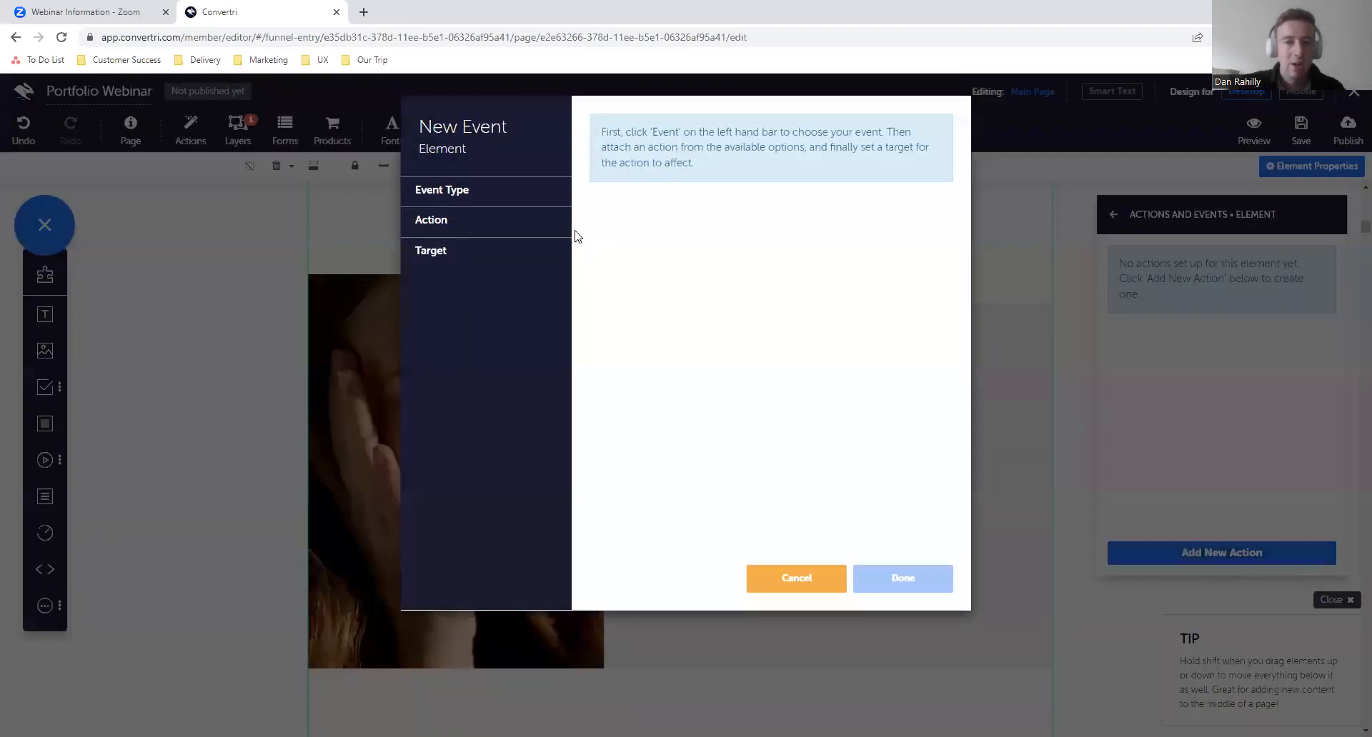
- Set the new event to trigger On click and use the Fade in target action
{"action": "left_click", "coordinate": [504, 200]}
{"action": "left_click", "coordinate": [487, 219]}
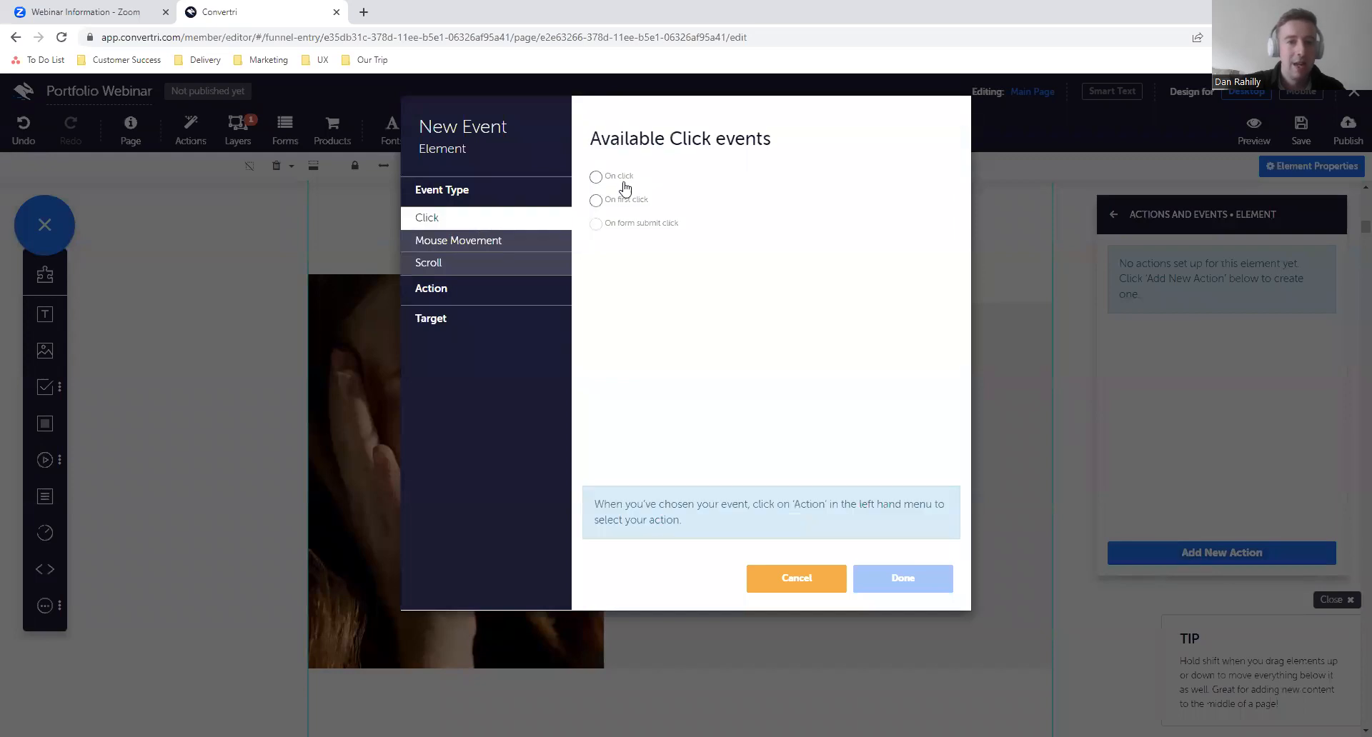
{"action": "left_click", "coordinate": [614, 177]}
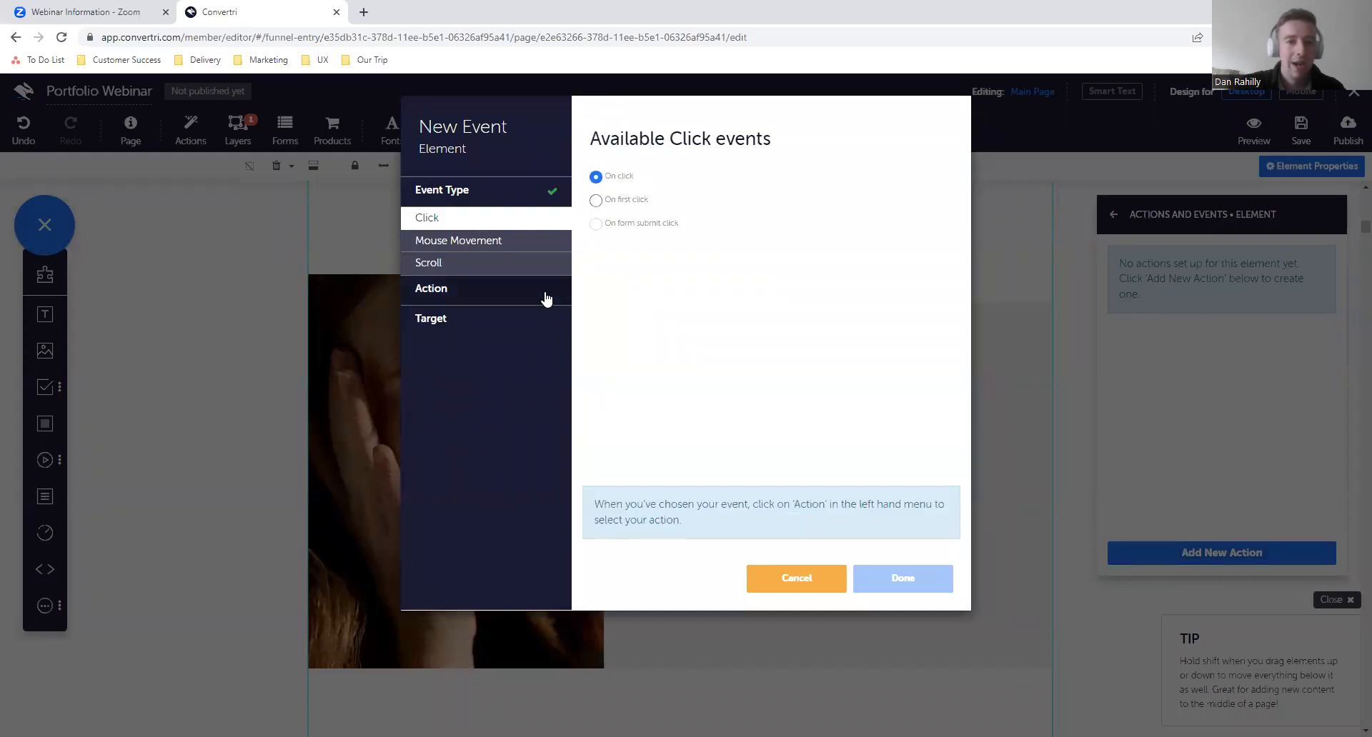
{"action": "left_click", "coordinate": [547, 296]}
{"action": "left_click", "coordinate": [508, 251]}
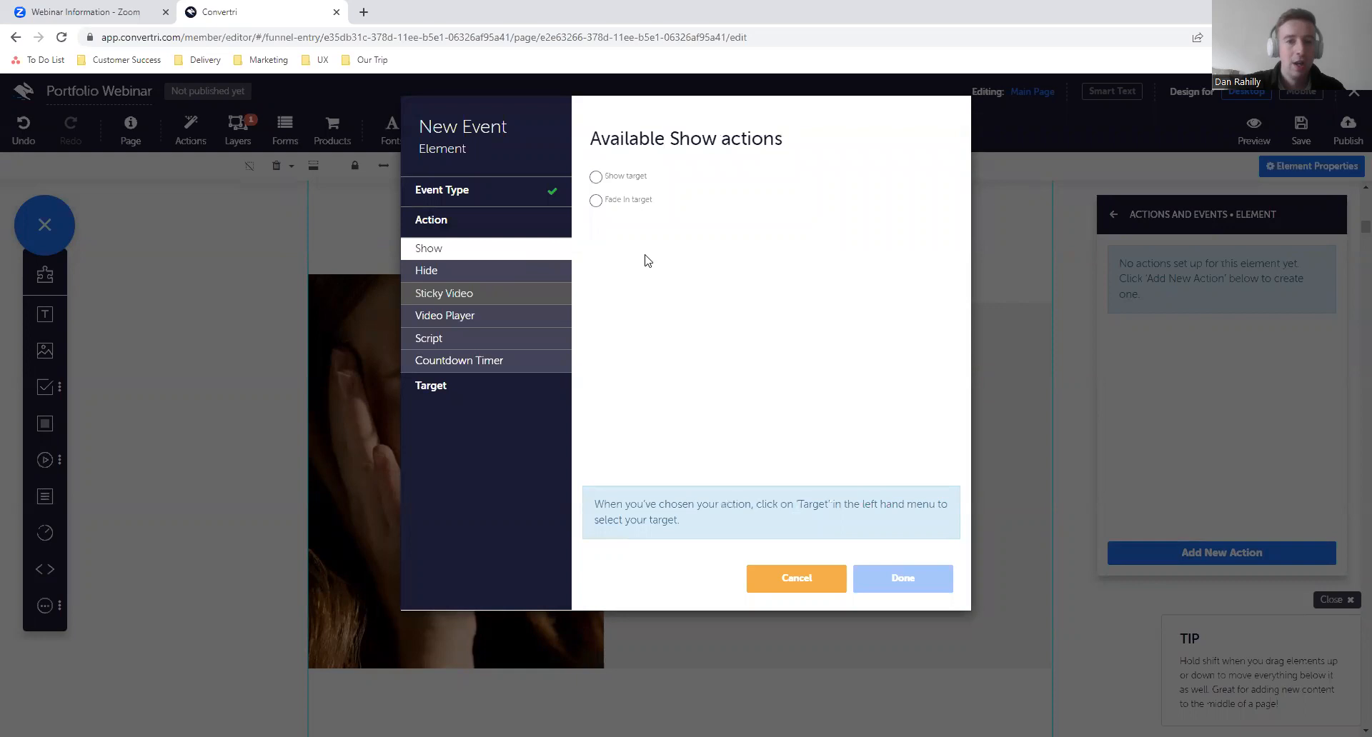
{"action": "left_click", "coordinate": [596, 202]}
- Choose Layer Opt-in Layer as the event's target and save the event
{"action": "left_click", "coordinate": [539, 386]}
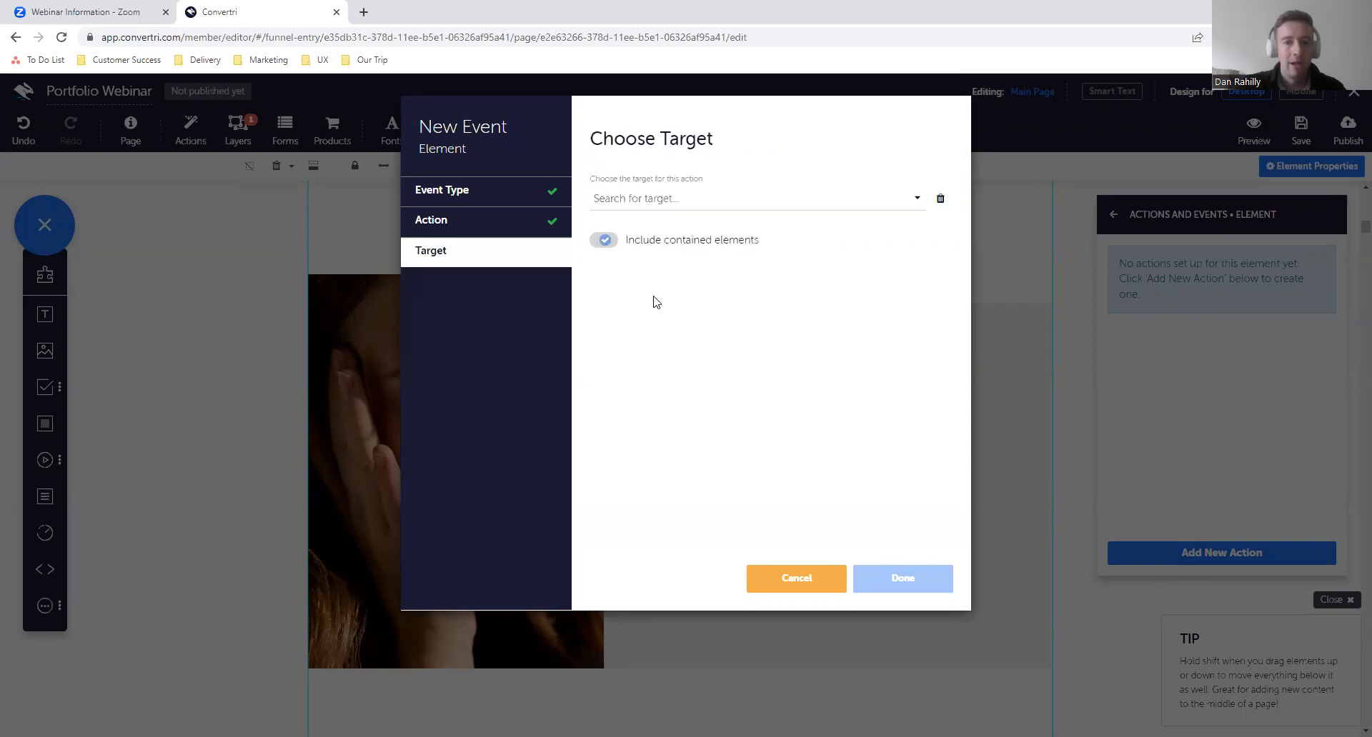
{"action": "left_click", "coordinate": [661, 208]}
{"action": "scroll", "coordinate": [674, 336], "scroll_direction": "down", "scroll_amount": 2}
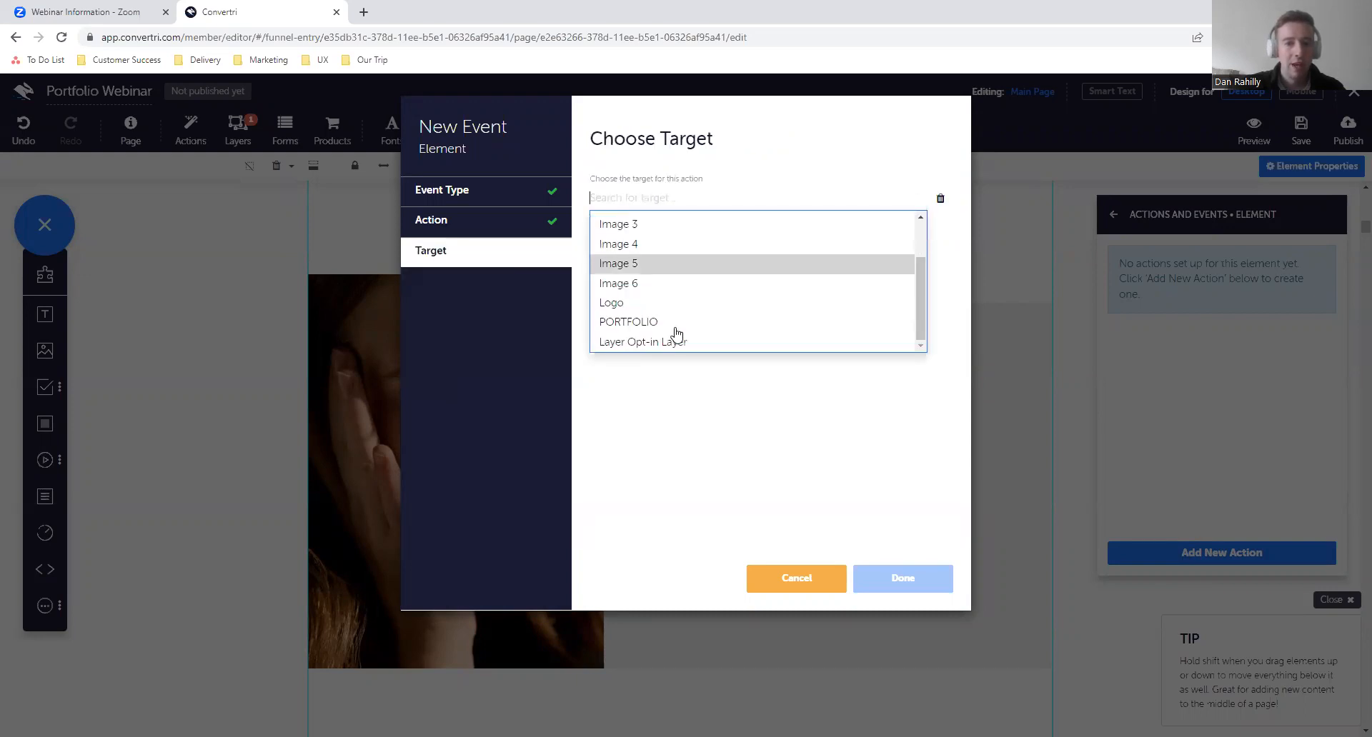
{"action": "left_click", "coordinate": [651, 343]}
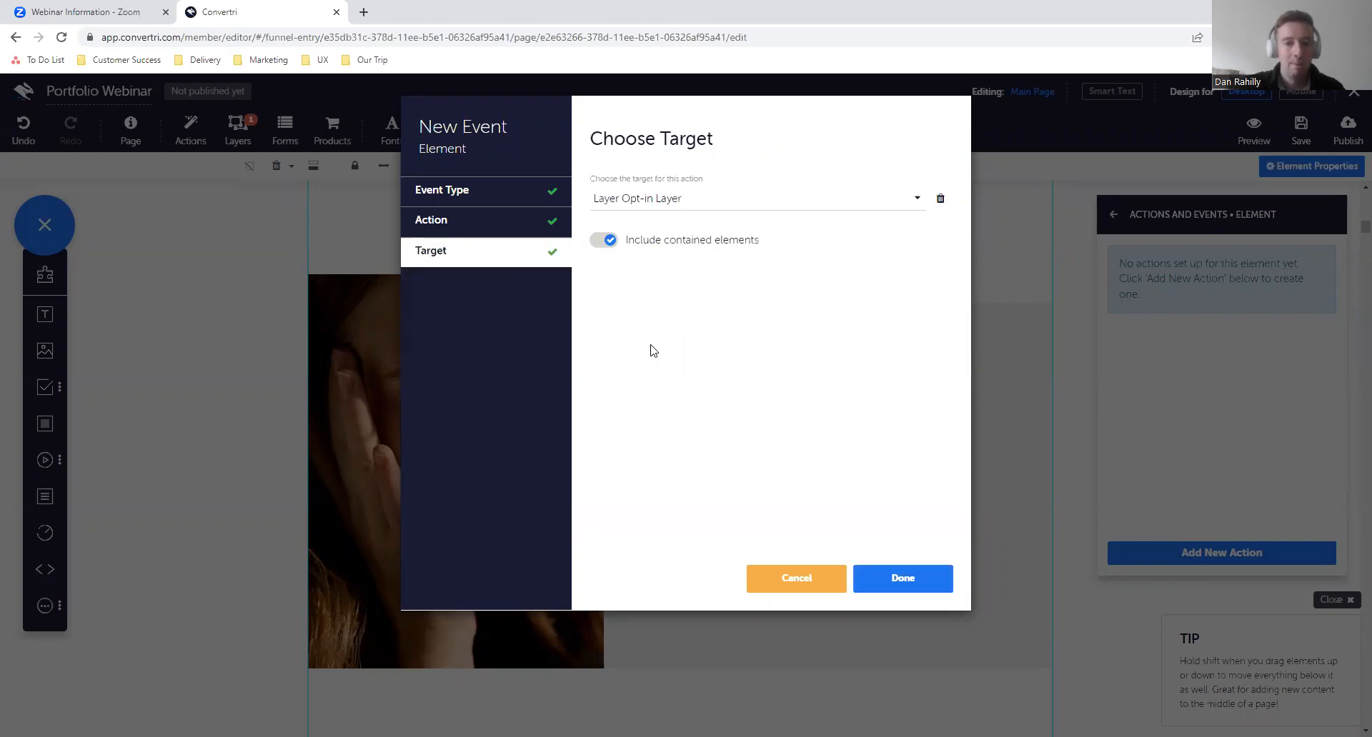
{"action": "left_click", "coordinate": [895, 584]}
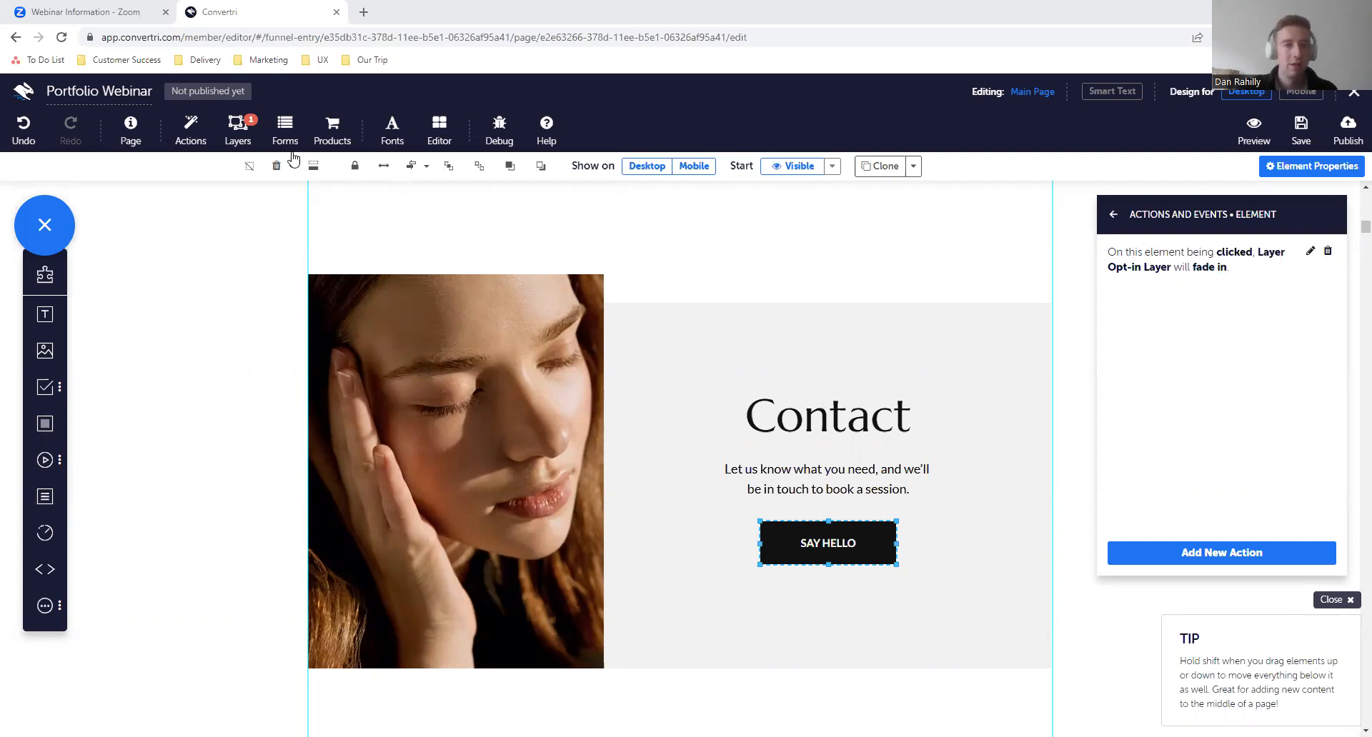
- Display the Opt-in Layer in the editor, moving the Layers window clear of the element properties
{"action": "left_click", "coordinate": [246, 146]}
{"action": "left_click", "coordinate": [1115, 216]}
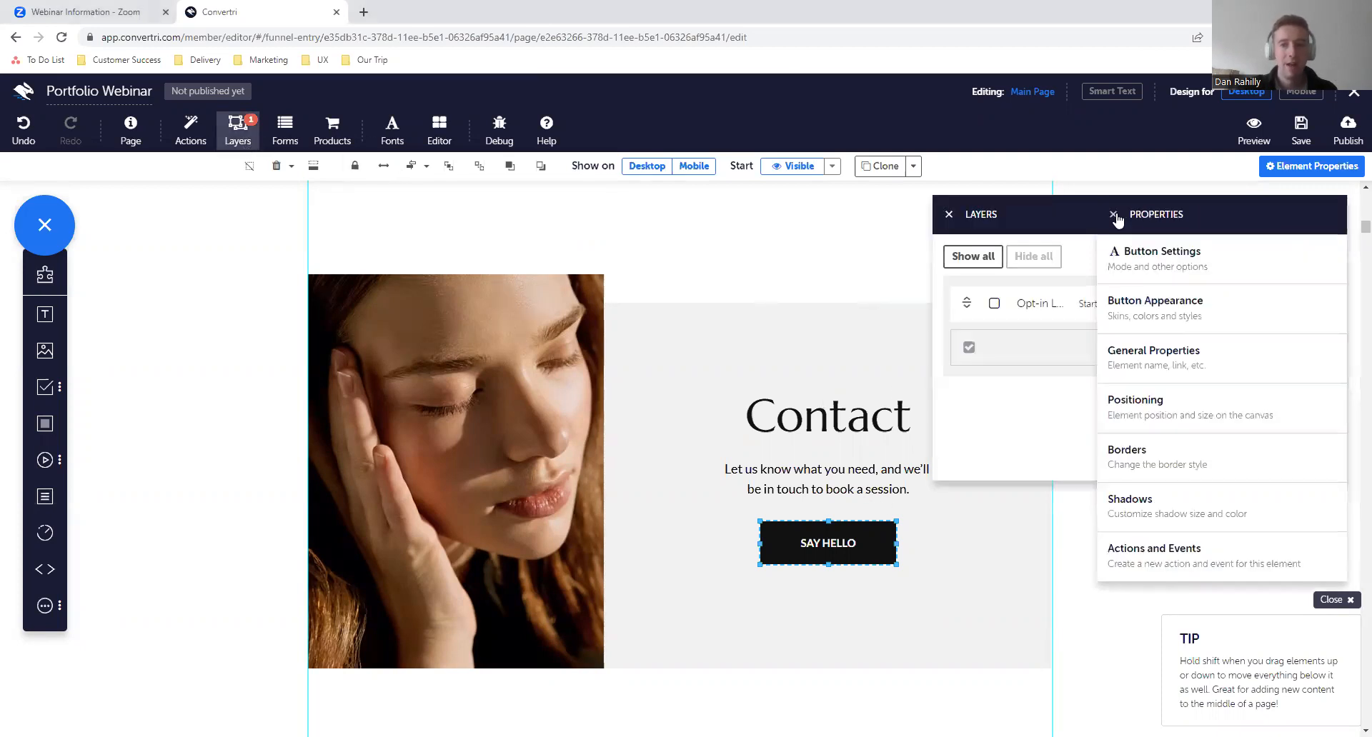
{"action": "left_click_drag", "start_coordinate": [1046, 216], "coordinate": [655, 211]}
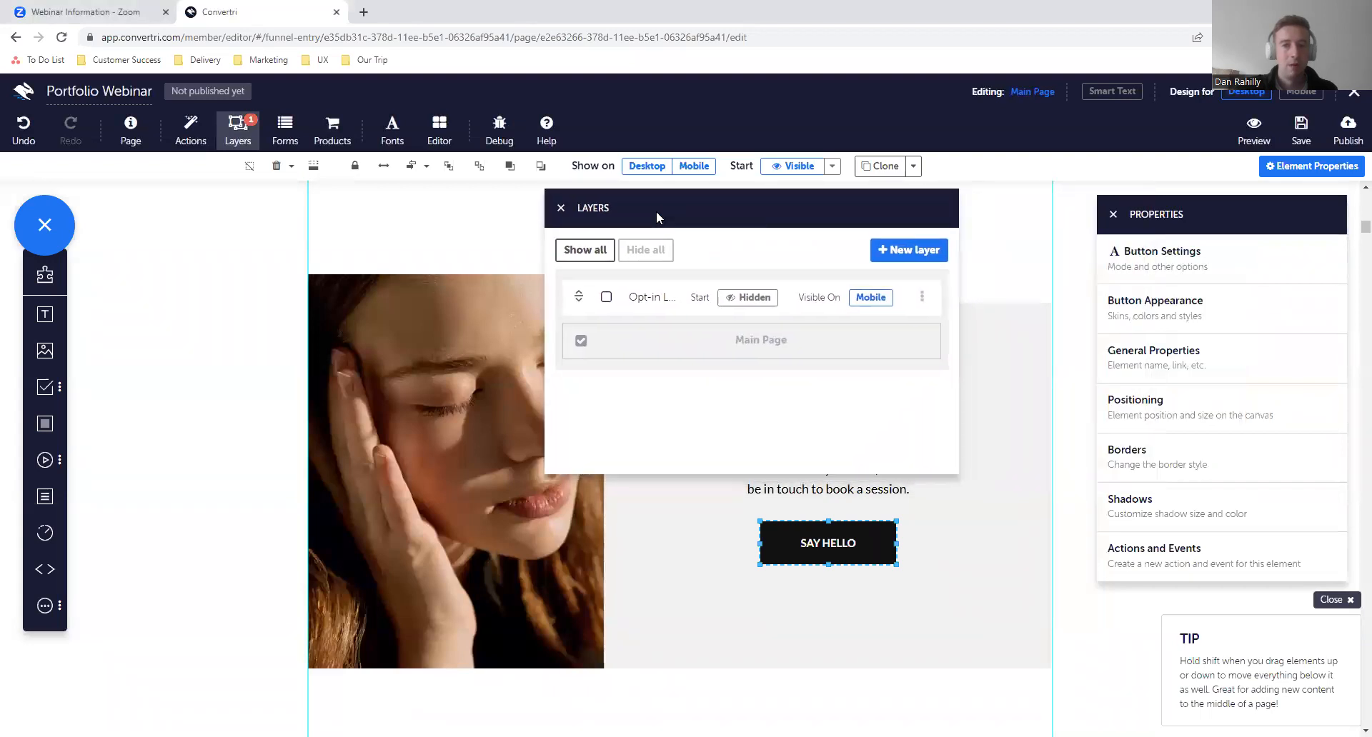
{"action": "left_click", "coordinate": [605, 298]}
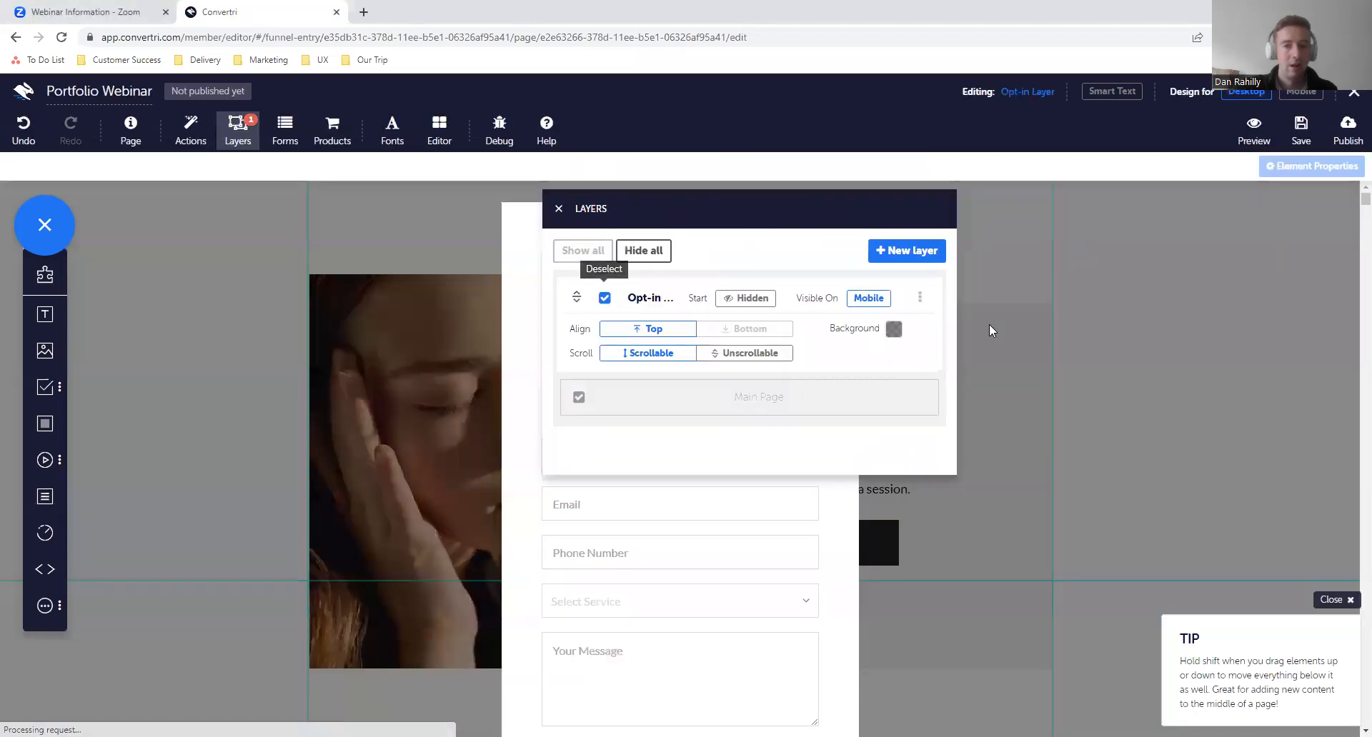
- Open the Opt-in Layer's own Actions and Events settings and uncover the layer's form
{"action": "left_click", "coordinate": [920, 298]}
{"action": "left_click", "coordinate": [902, 338]}
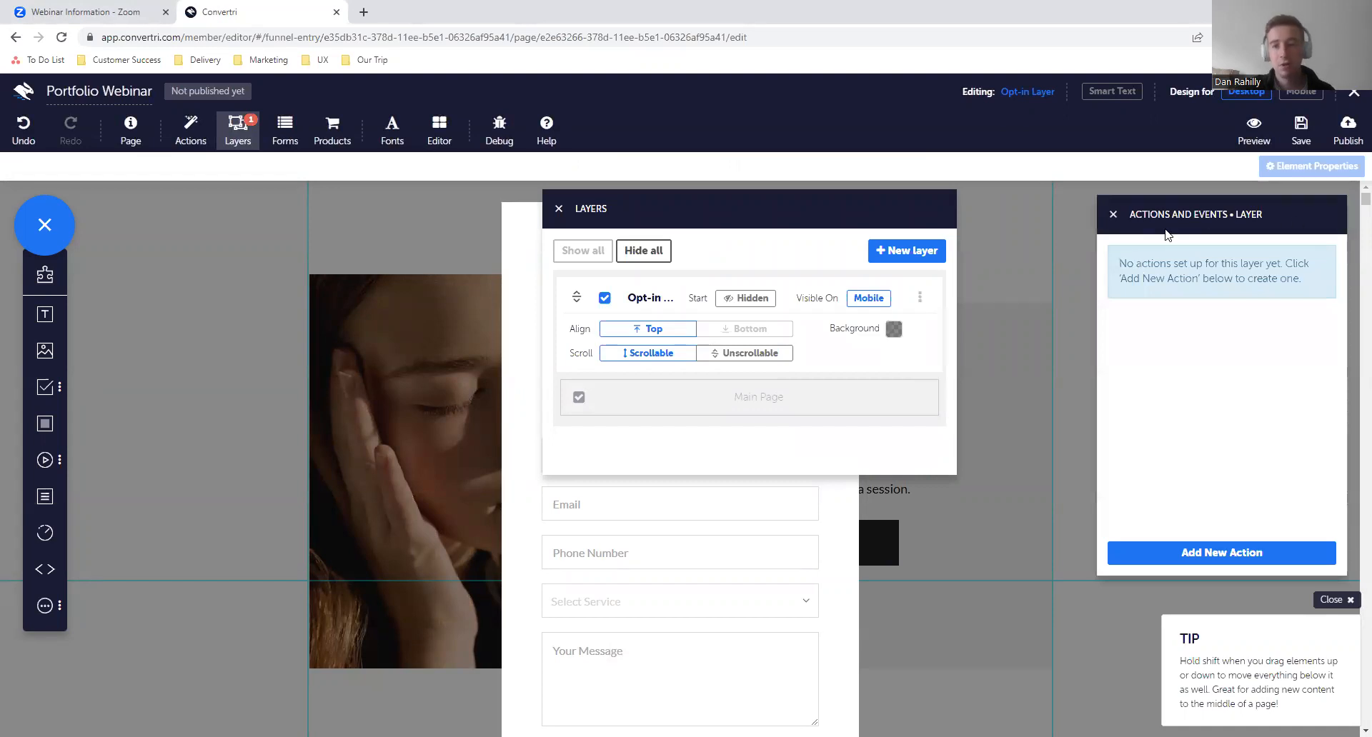
{"action": "left_click_drag", "start_coordinate": [670, 205], "coordinate": [185, 217]}
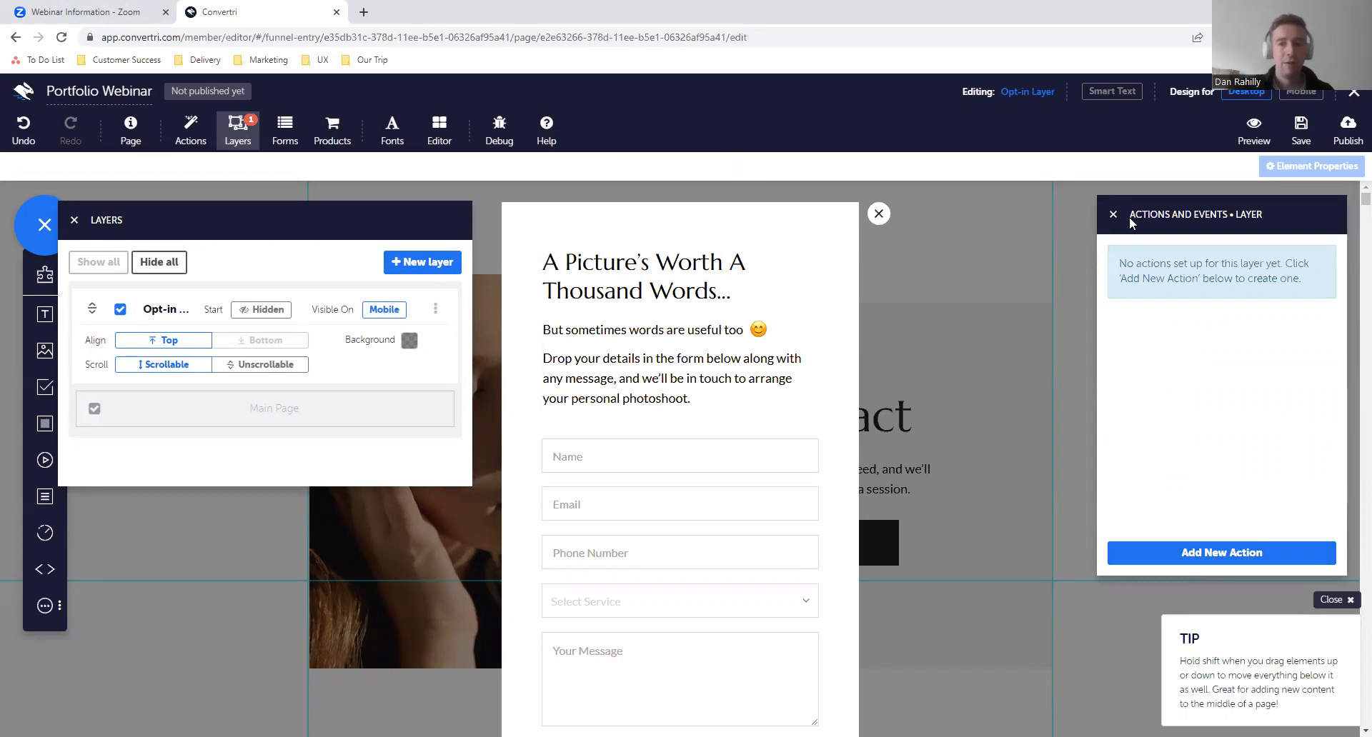
- Open the Actions and Events settings of the close icon beside the opt-in form
{"action": "left_click", "coordinate": [880, 217]}
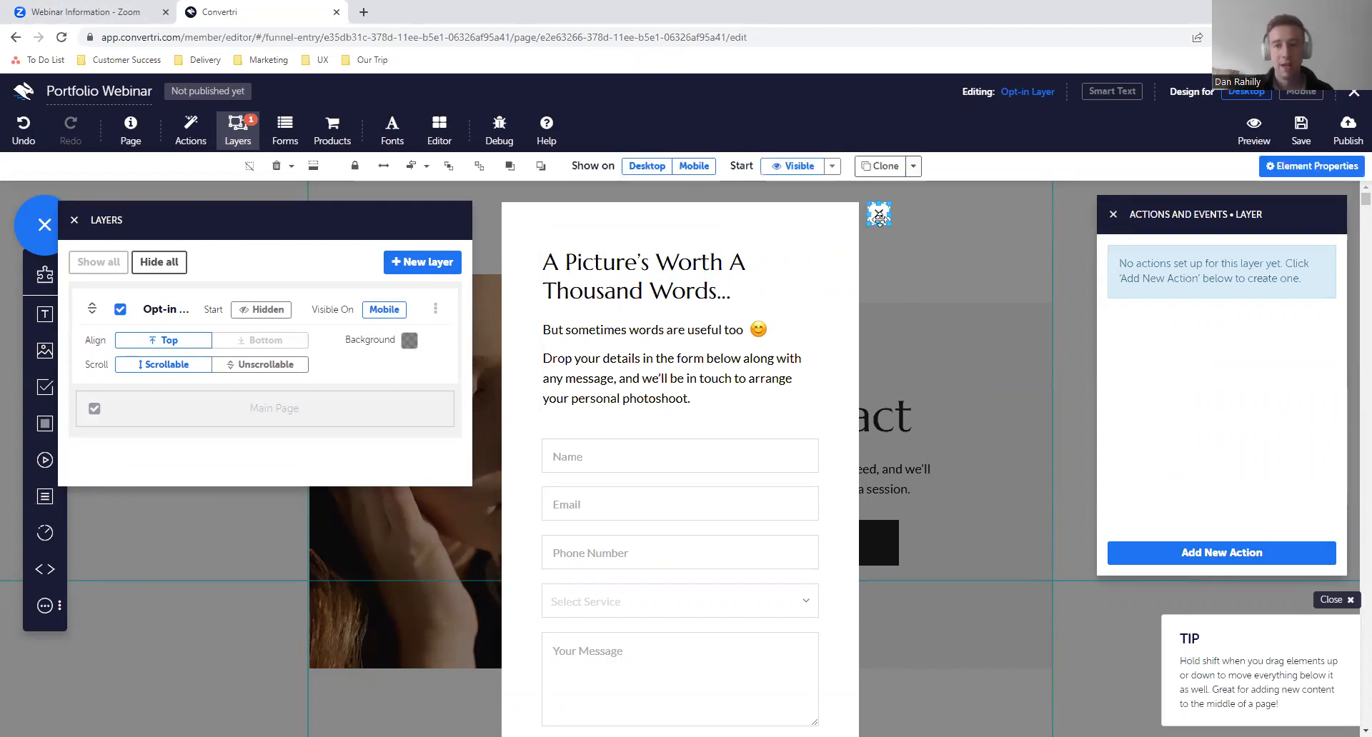
{"action": "left_click", "coordinate": [1112, 216]}
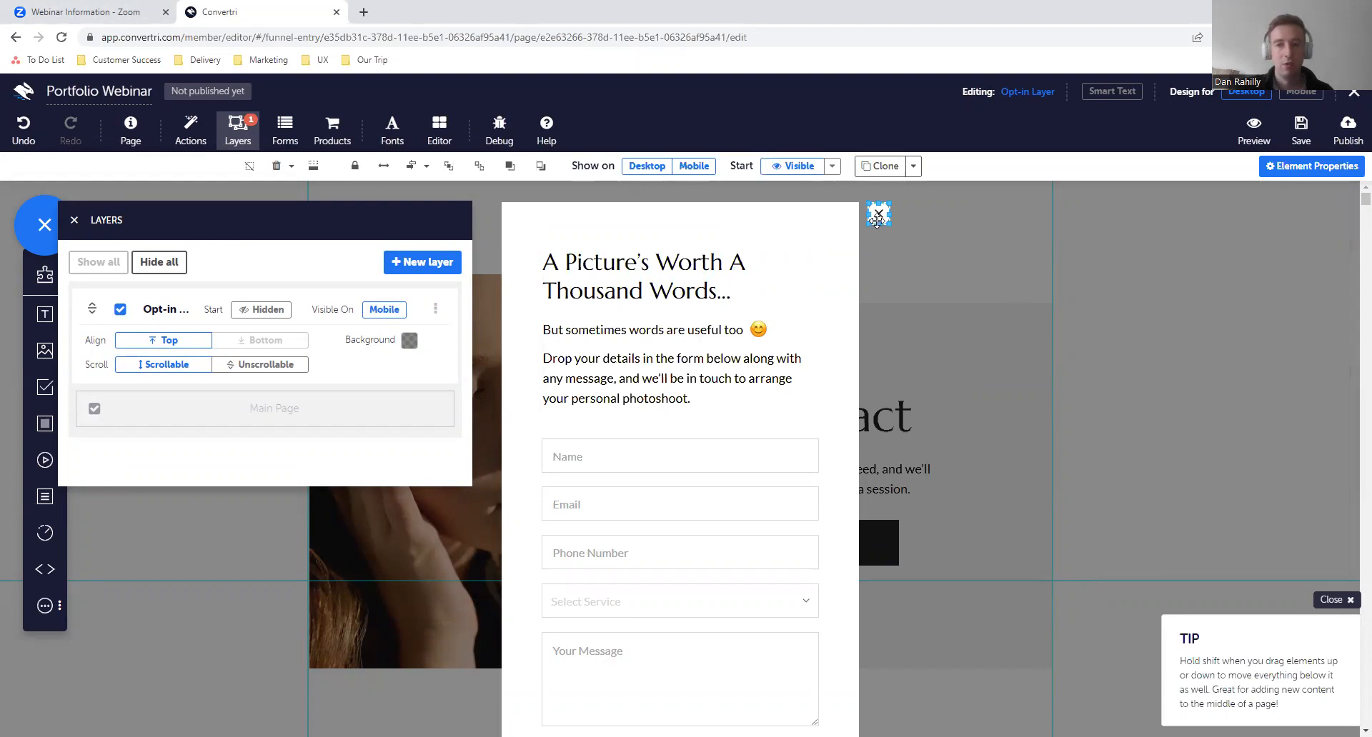
{"action": "left_click", "coordinate": [1282, 169]}
{"action": "left_click", "coordinate": [1160, 599]}
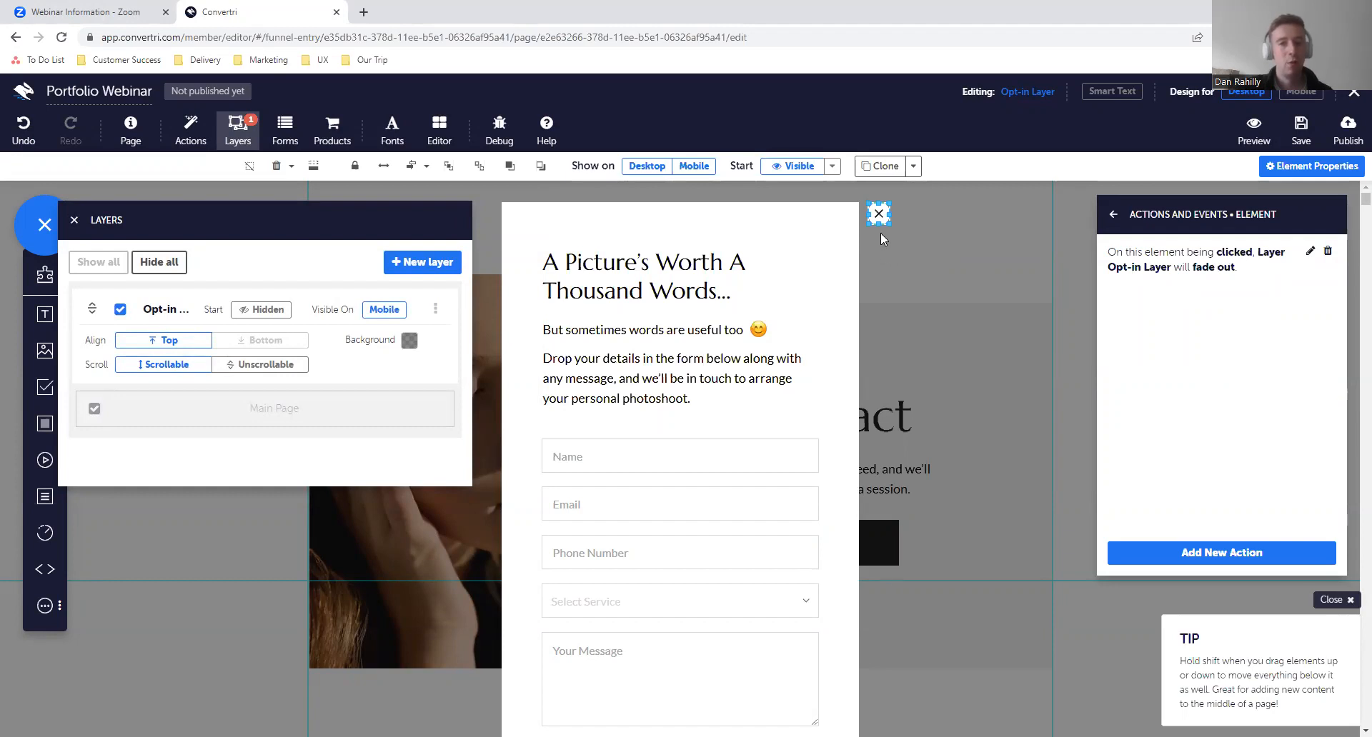
- Review the trigger, hide action and target of the close icon's existing event
{"action": "left_click", "coordinate": [1309, 253]}
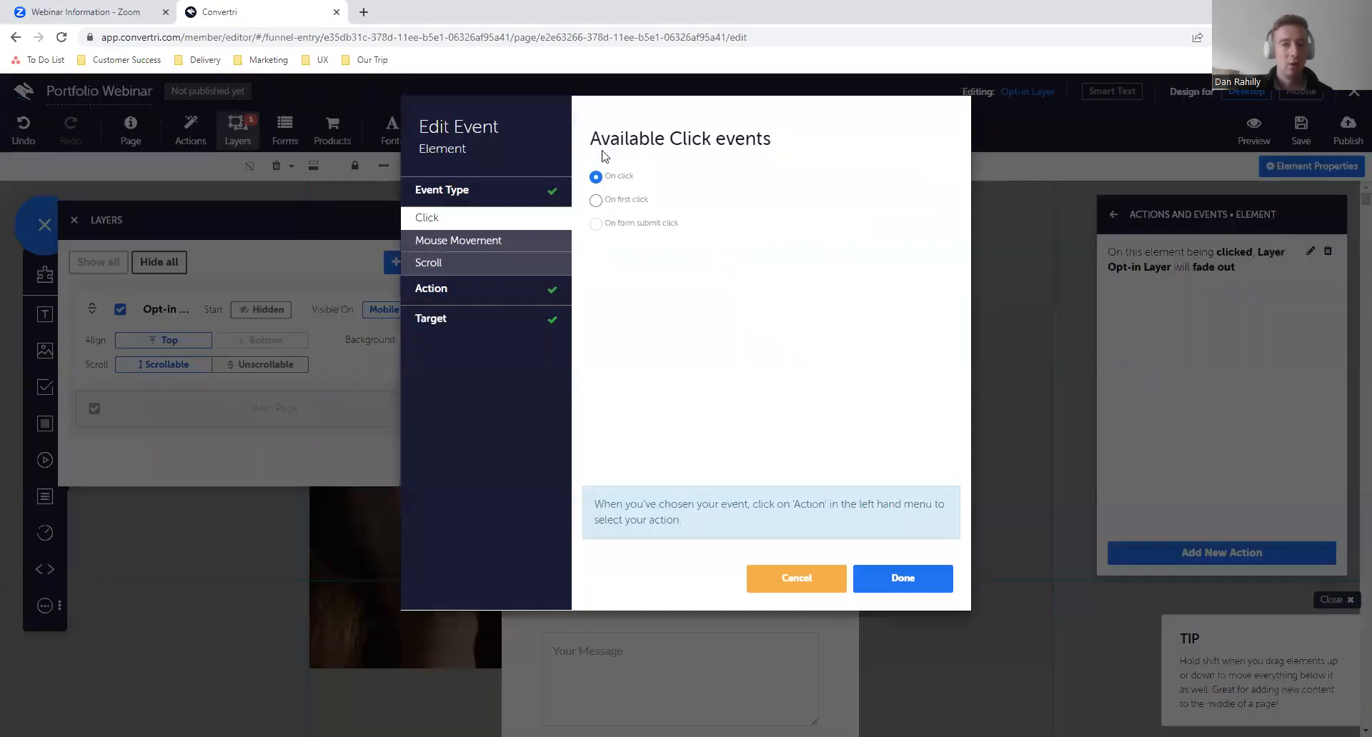
{"action": "left_click", "coordinate": [531, 299]}
{"action": "left_click", "coordinate": [511, 271]}
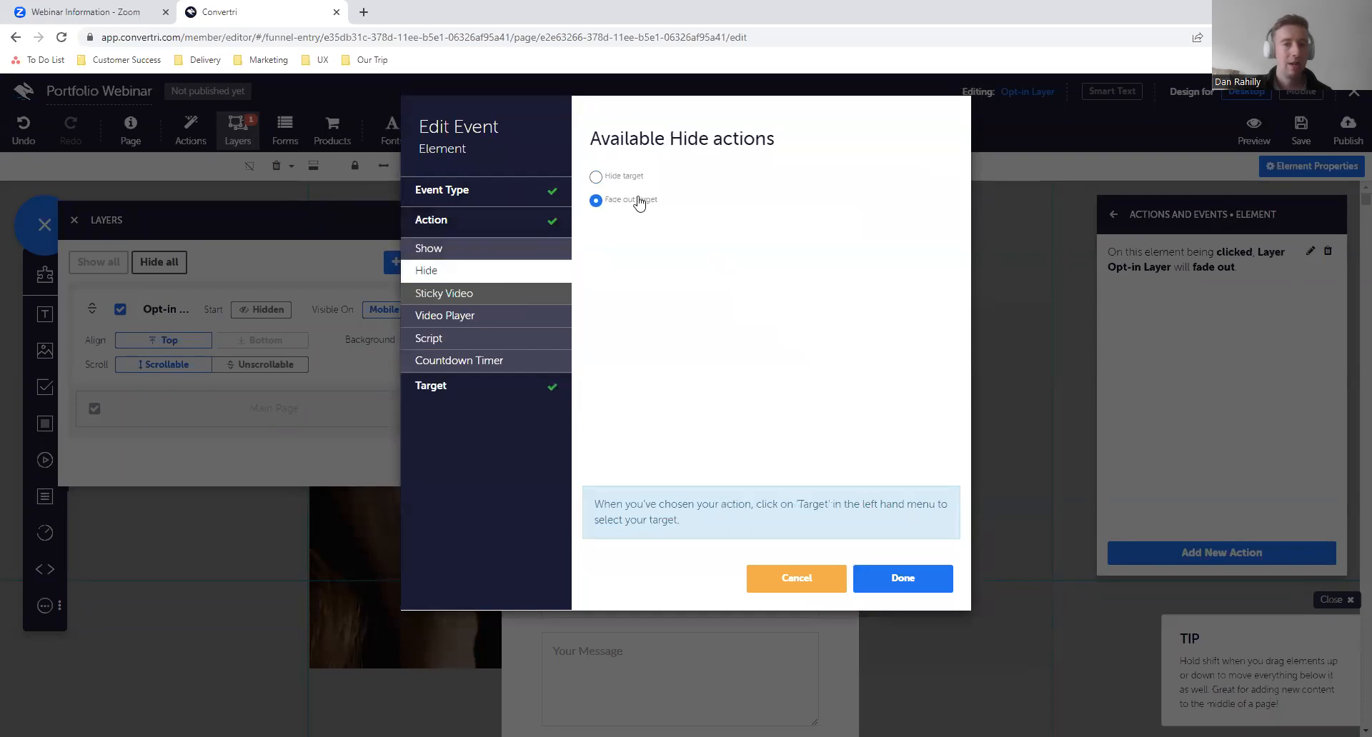
{"action": "left_click", "coordinate": [511, 390]}
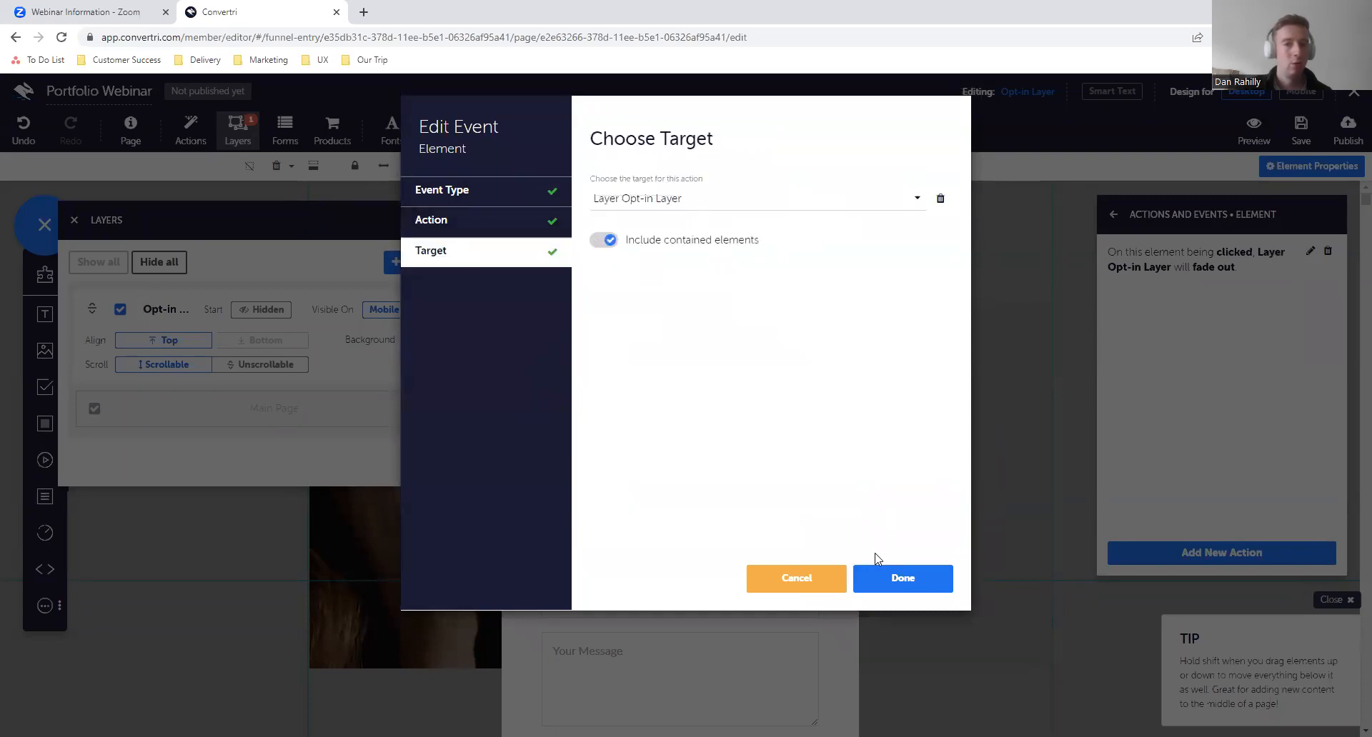
{"action": "left_click", "coordinate": [897, 576]}
- Hide the Opt-in Layer in the editor to return to the main page, and save the page
{"action": "left_click_drag", "start_coordinate": [208, 233], "coordinate": [1088, 227]}
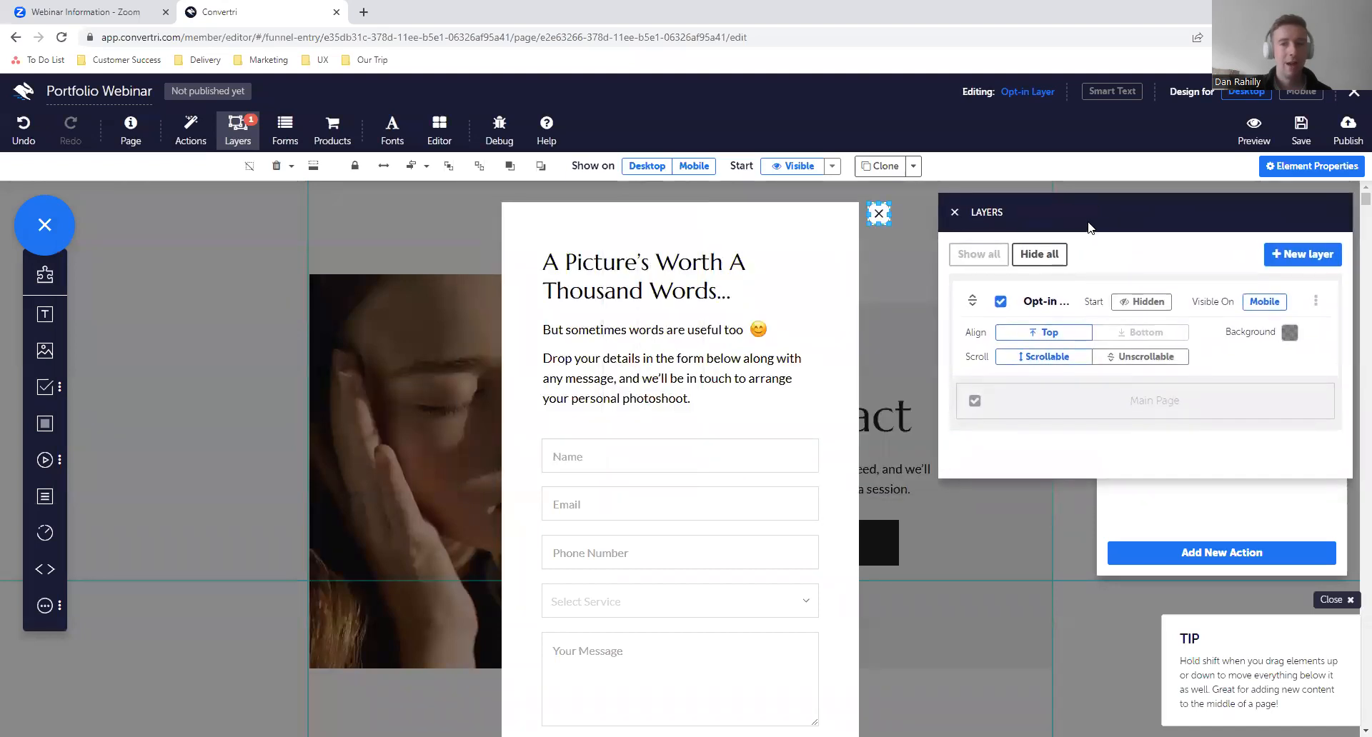
{"action": "left_click", "coordinate": [955, 212]}
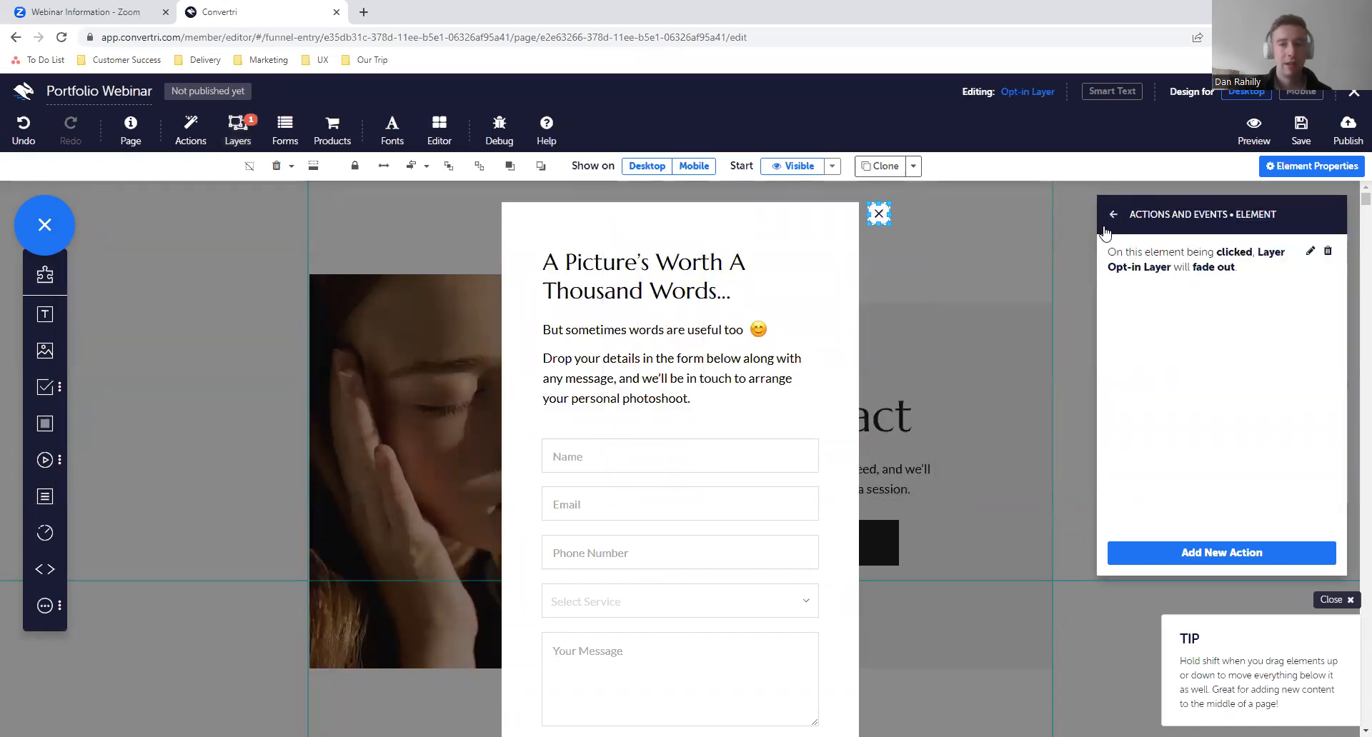
{"action": "left_click", "coordinate": [1106, 227]}
{"action": "left_click", "coordinate": [1106, 227]}
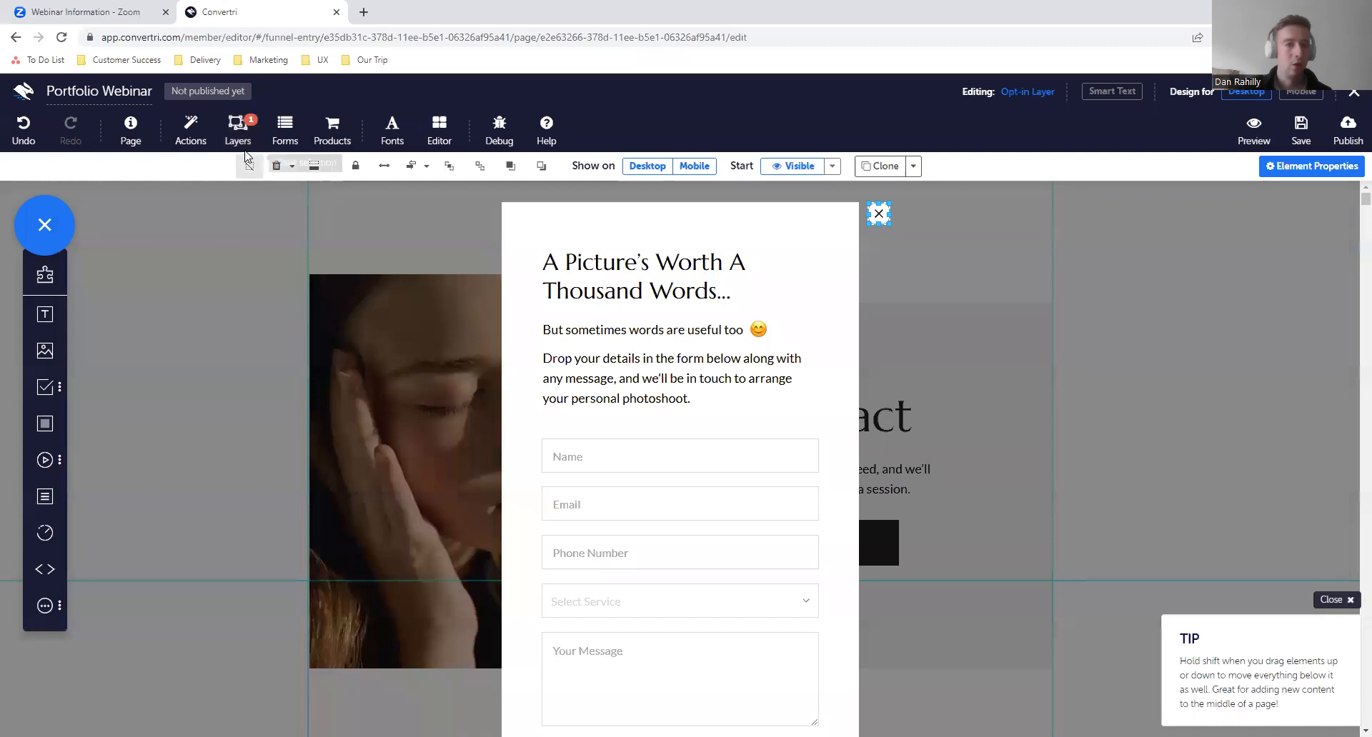
{"action": "left_click", "coordinate": [238, 130]}
{"action": "left_click", "coordinate": [993, 303]}
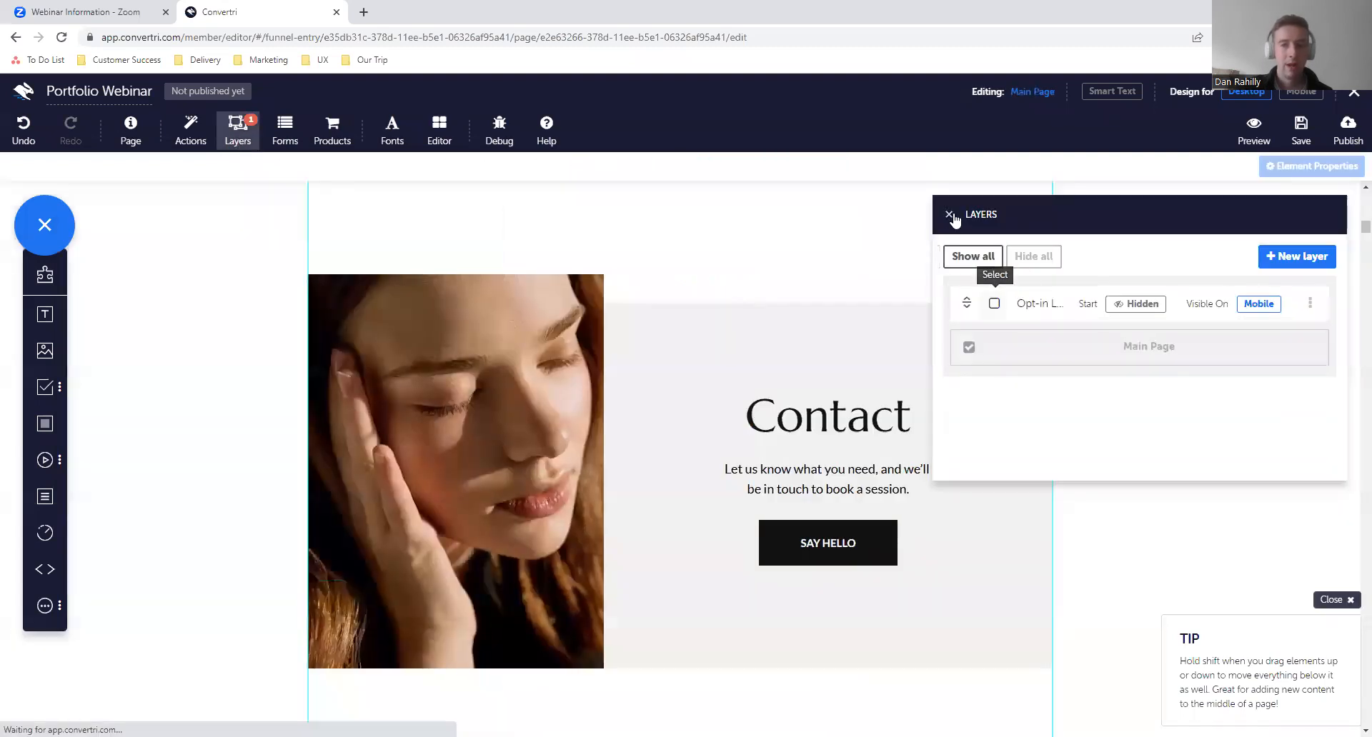
{"action": "left_click", "coordinate": [1290, 129]}
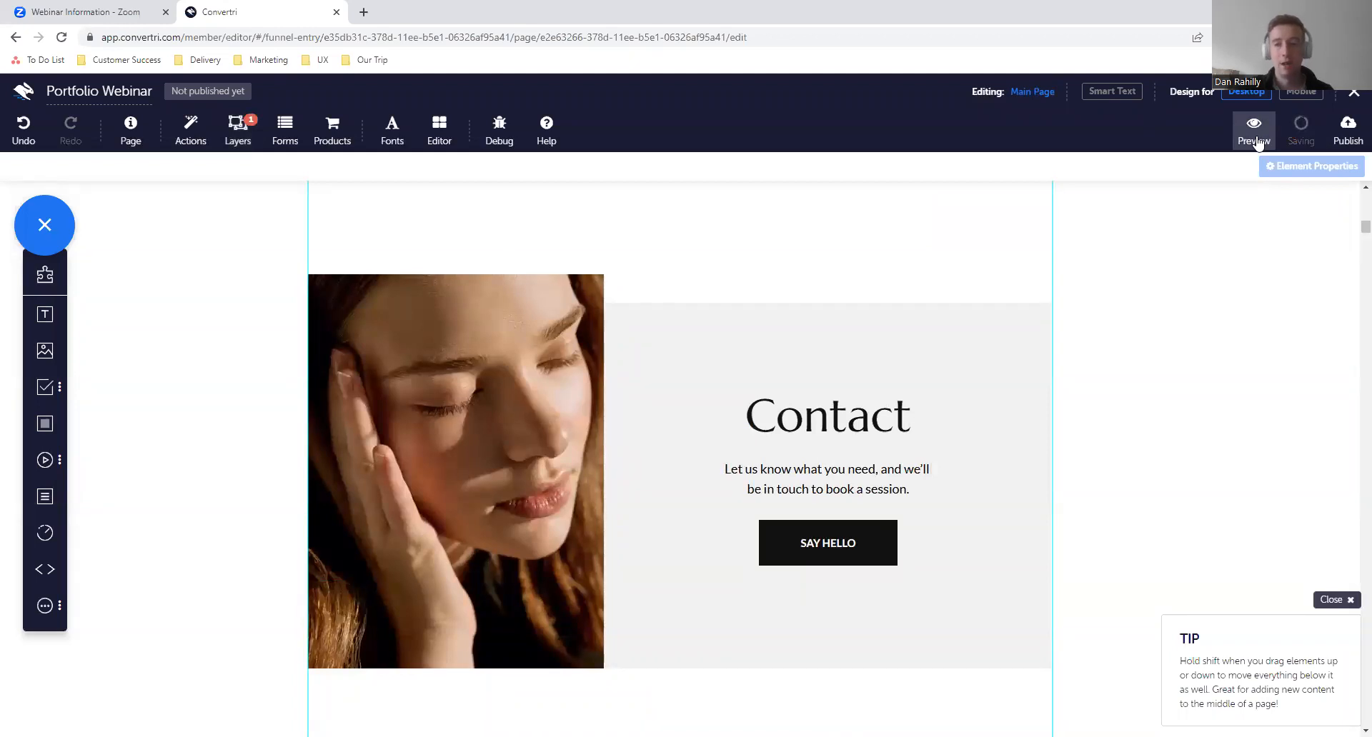
- Preview the page and test opening the opt-in form with SAY HELLO and dismissing it with its close icon
{"action": "left_click", "coordinate": [1256, 140]}
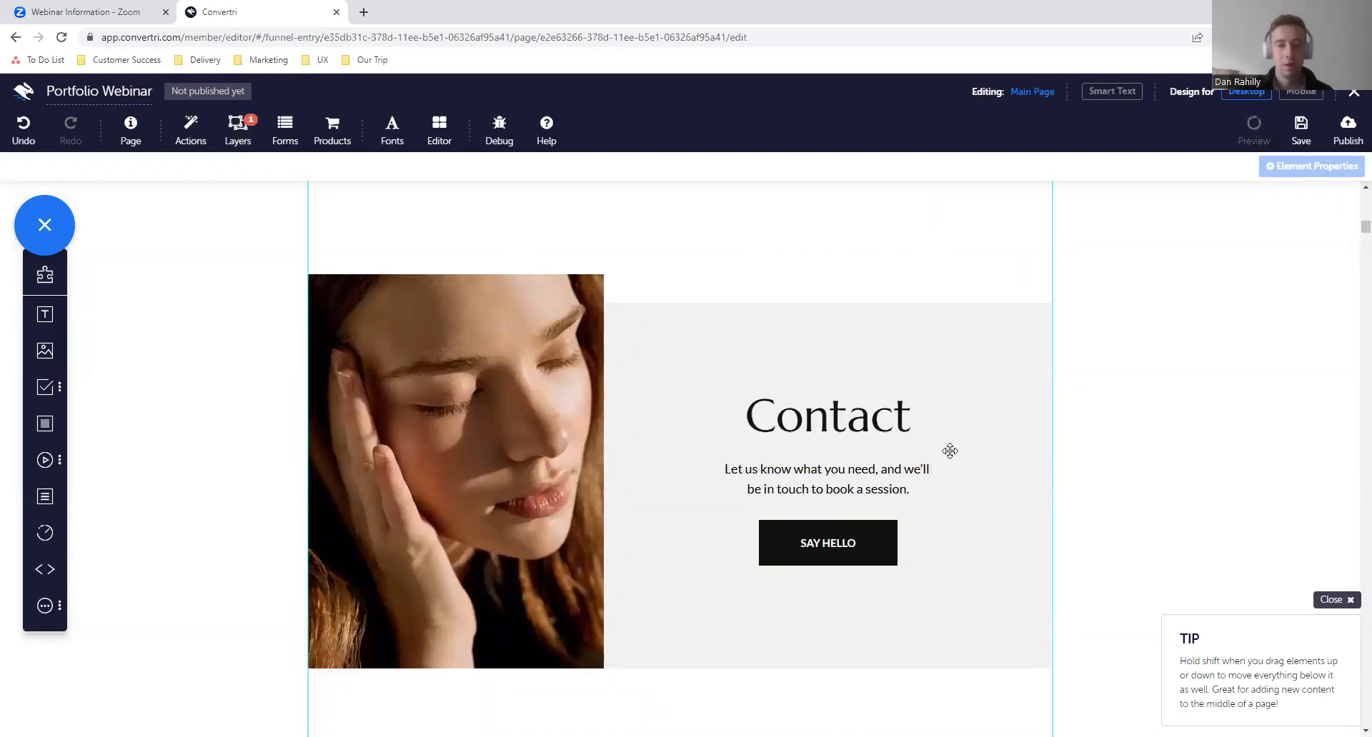
{"action": "scroll", "coordinate": [748, 378], "scroll_direction": "down", "scroll_amount": 15}
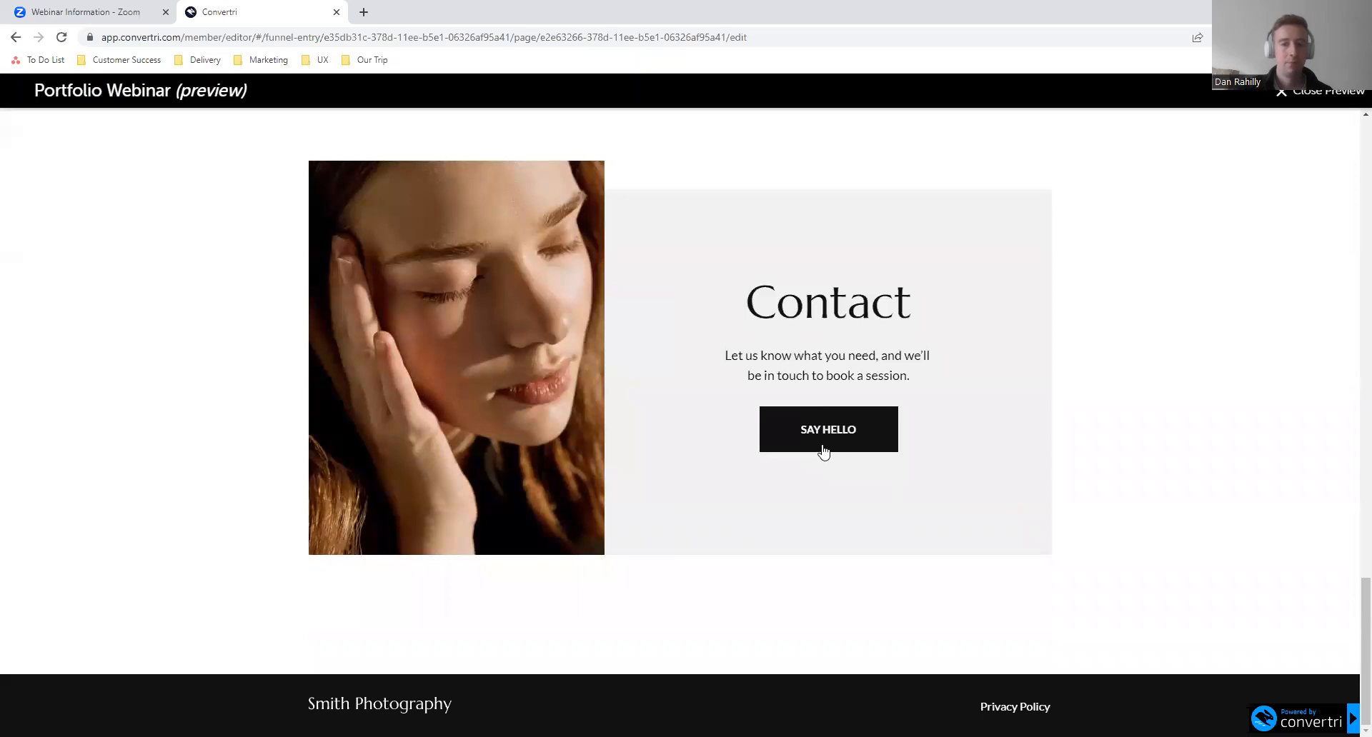
{"action": "left_click", "coordinate": [835, 448]}
{"action": "scroll", "coordinate": [745, 337], "scroll_direction": "down", "scroll_amount": 1}
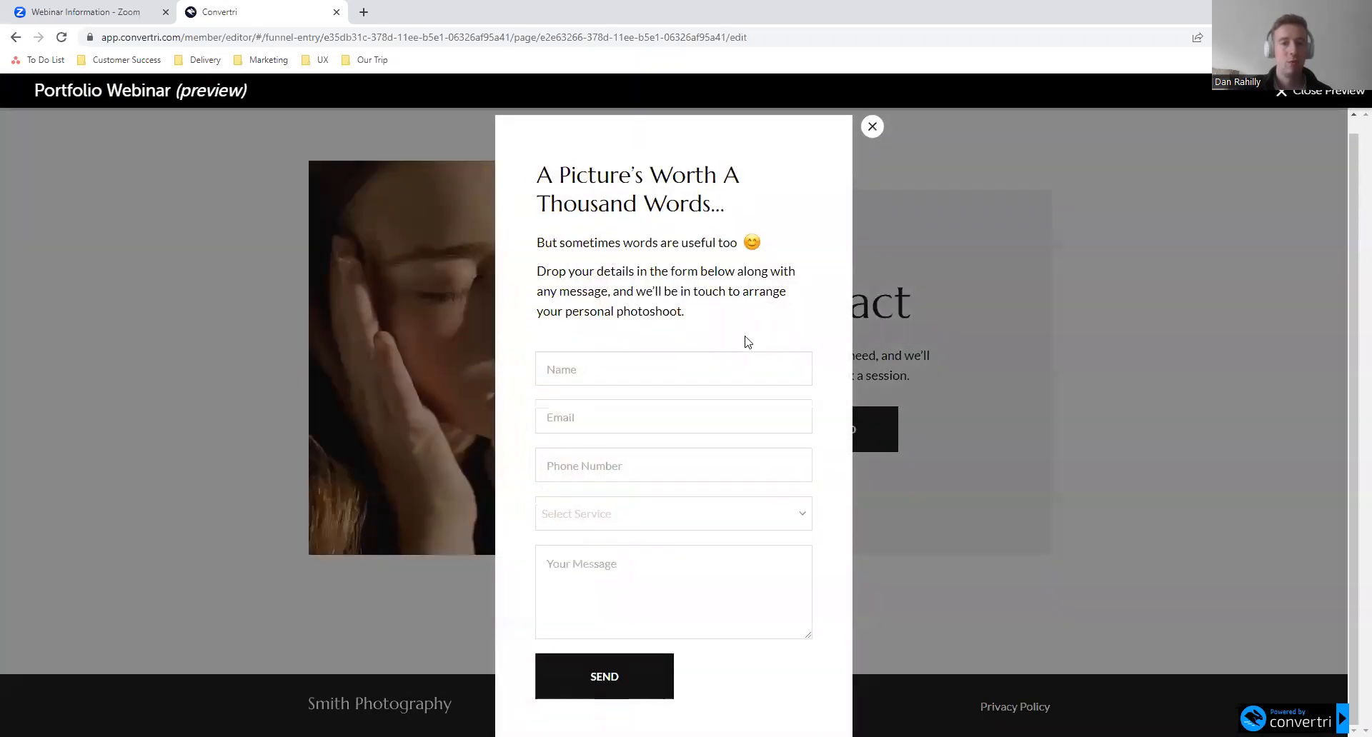
{"action": "scroll", "coordinate": [745, 342], "scroll_direction": "up", "scroll_amount": 1}
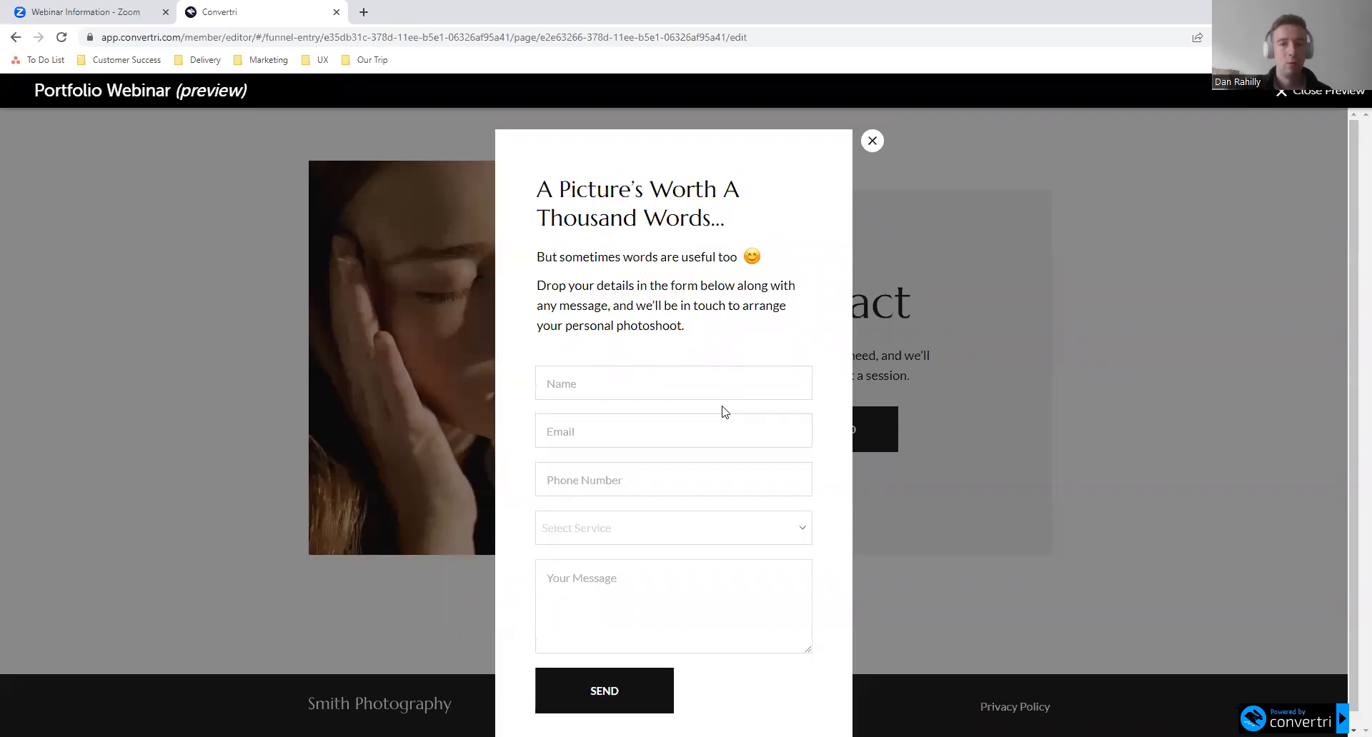
{"action": "left_click", "coordinate": [873, 142]}
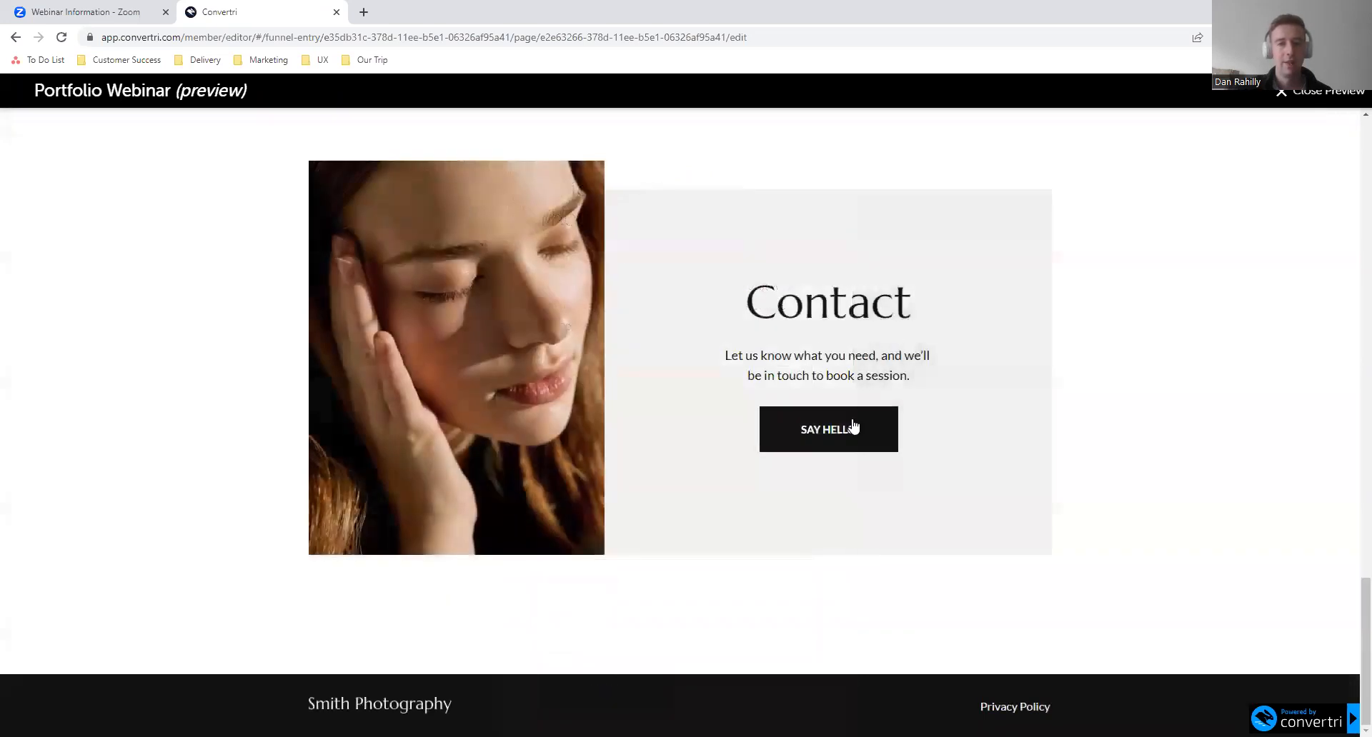
{"action": "left_click", "coordinate": [854, 427]}
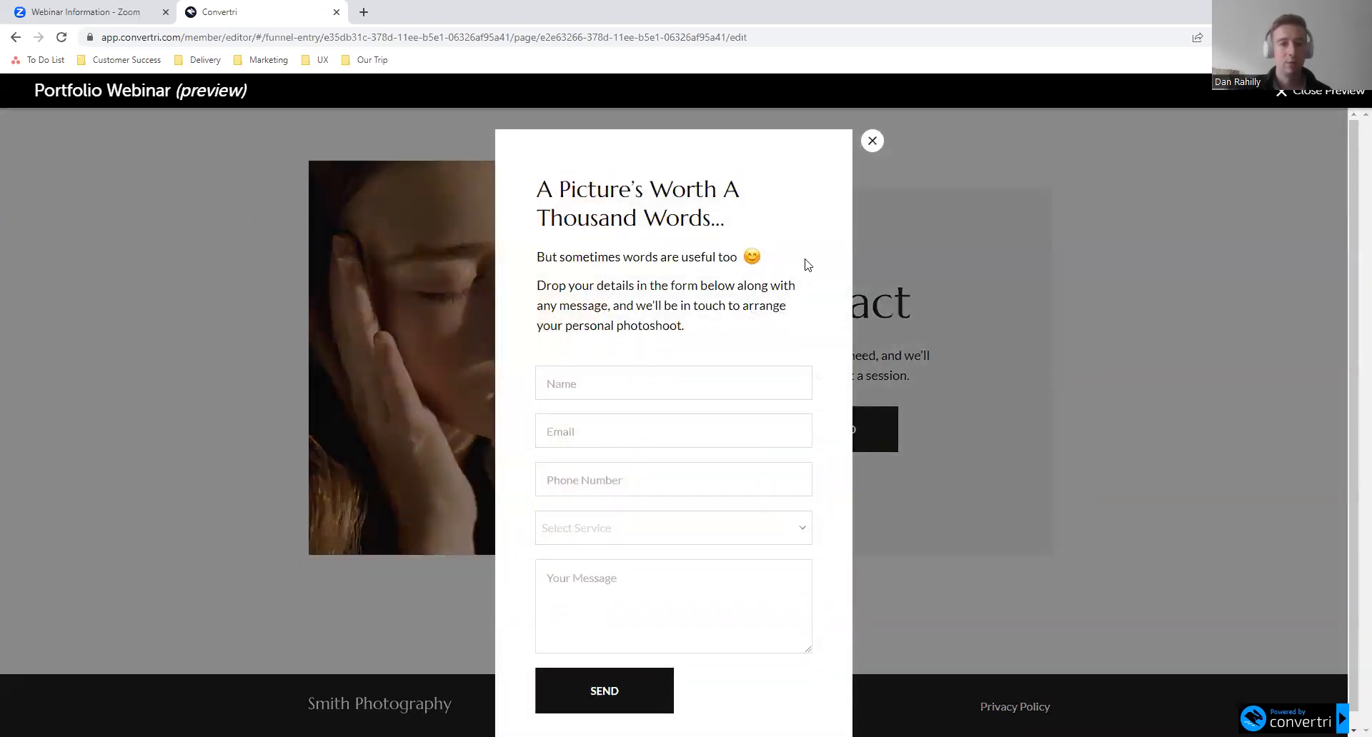
{"action": "left_click", "coordinate": [873, 141]}
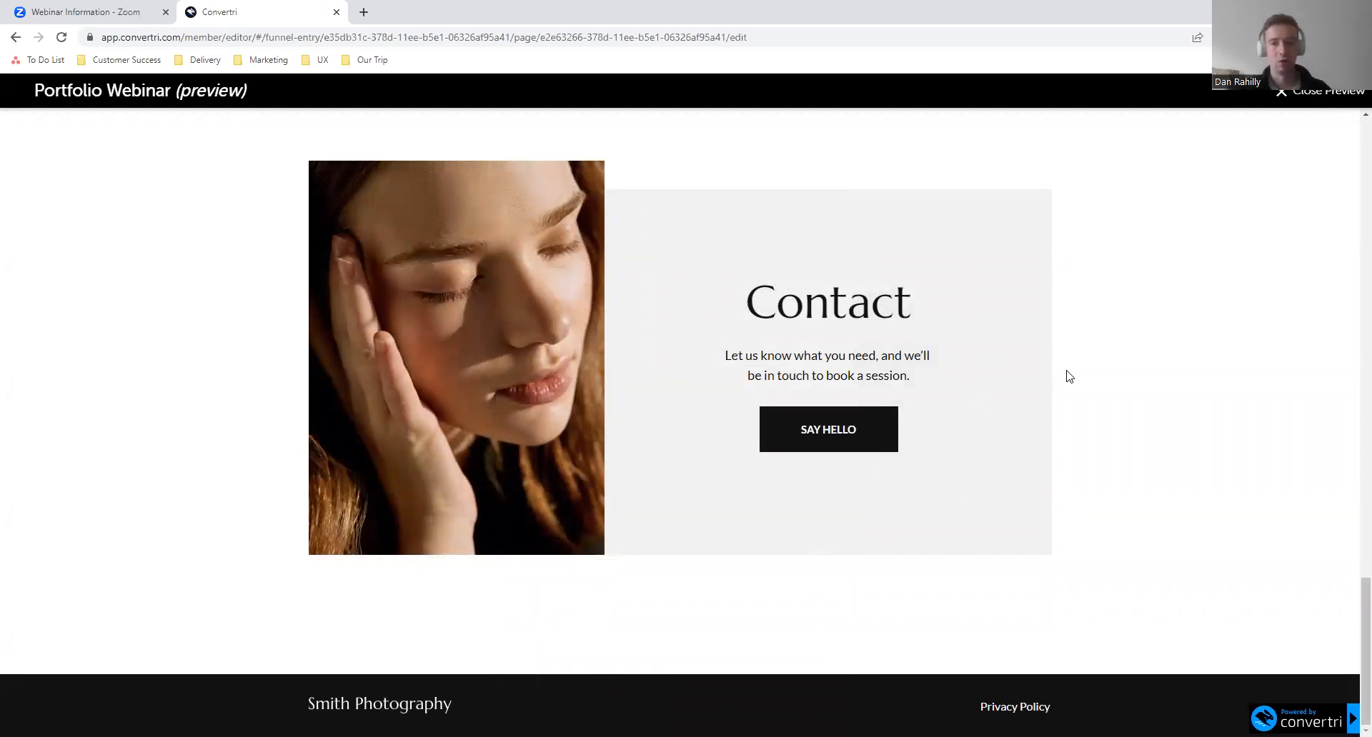
{"action": "left_click", "coordinate": [1283, 106]}
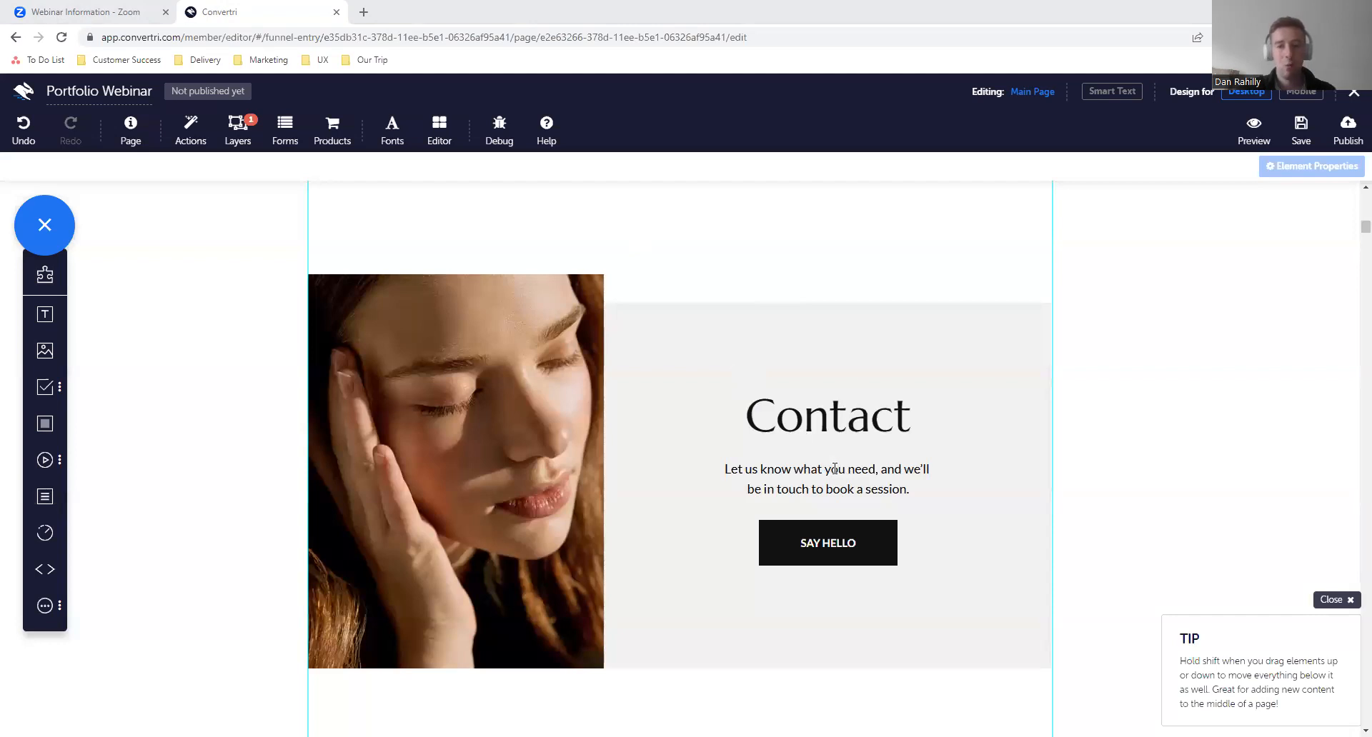
{"action": "scroll", "coordinate": [736, 358], "scroll_direction": "up", "scroll_amount": 10}
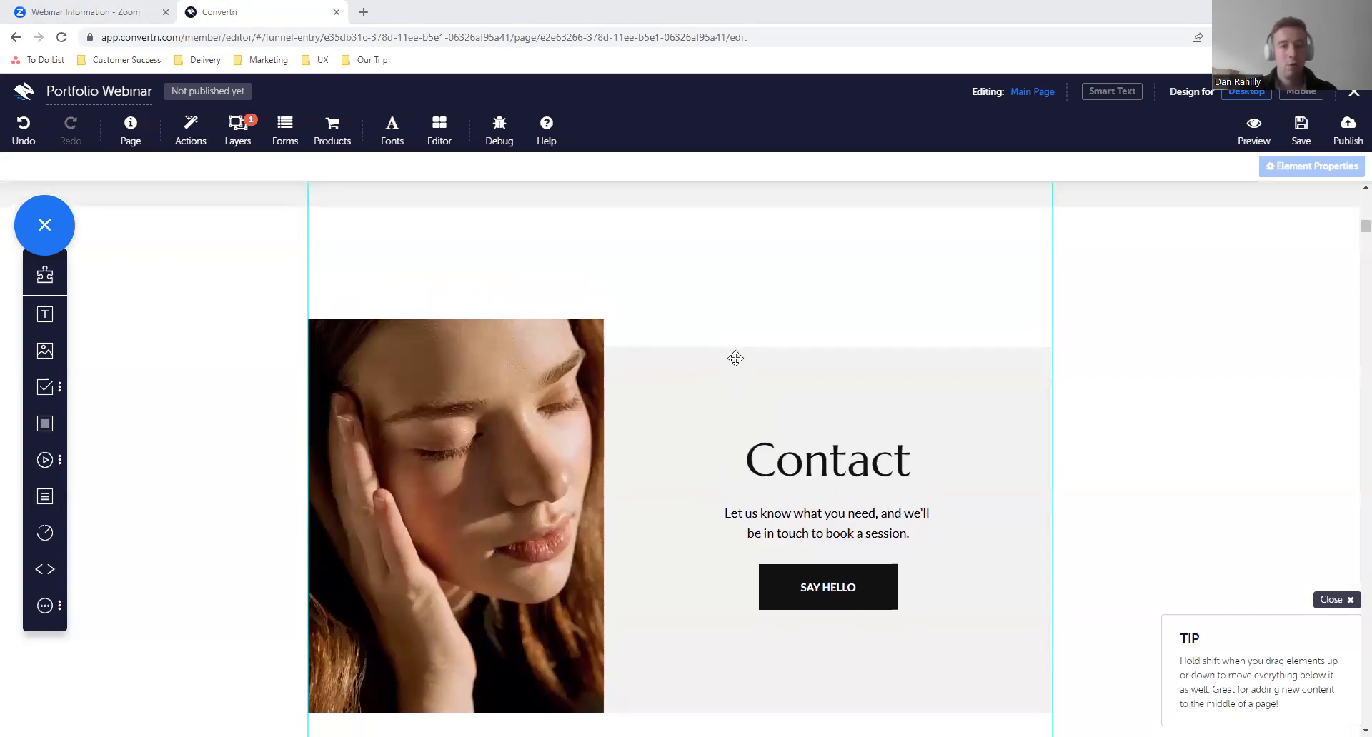
{"action": "scroll", "coordinate": [735, 357], "scroll_direction": "up", "scroll_amount": 10}
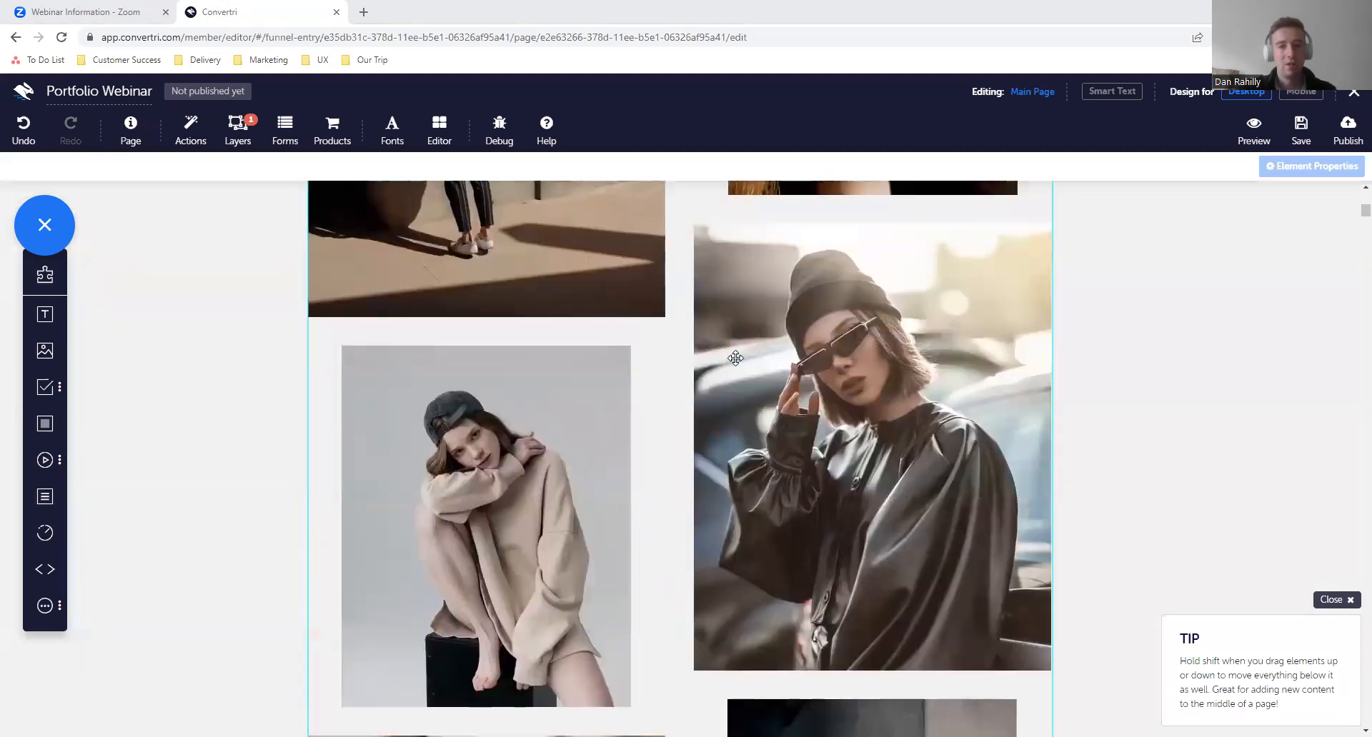
{"action": "scroll", "coordinate": [735, 358], "scroll_direction": "down", "scroll_amount": 10}
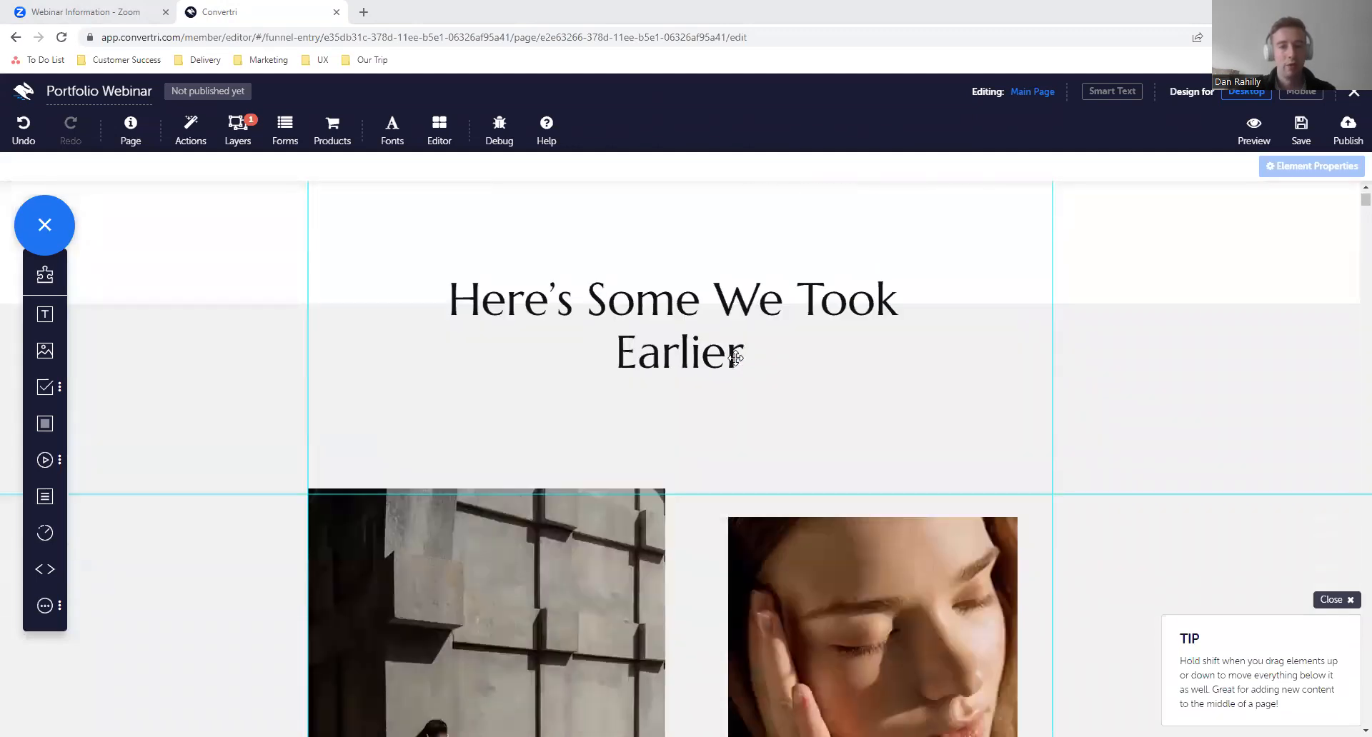
{"action": "scroll", "coordinate": [735, 358], "scroll_direction": "down", "scroll_amount": 10}
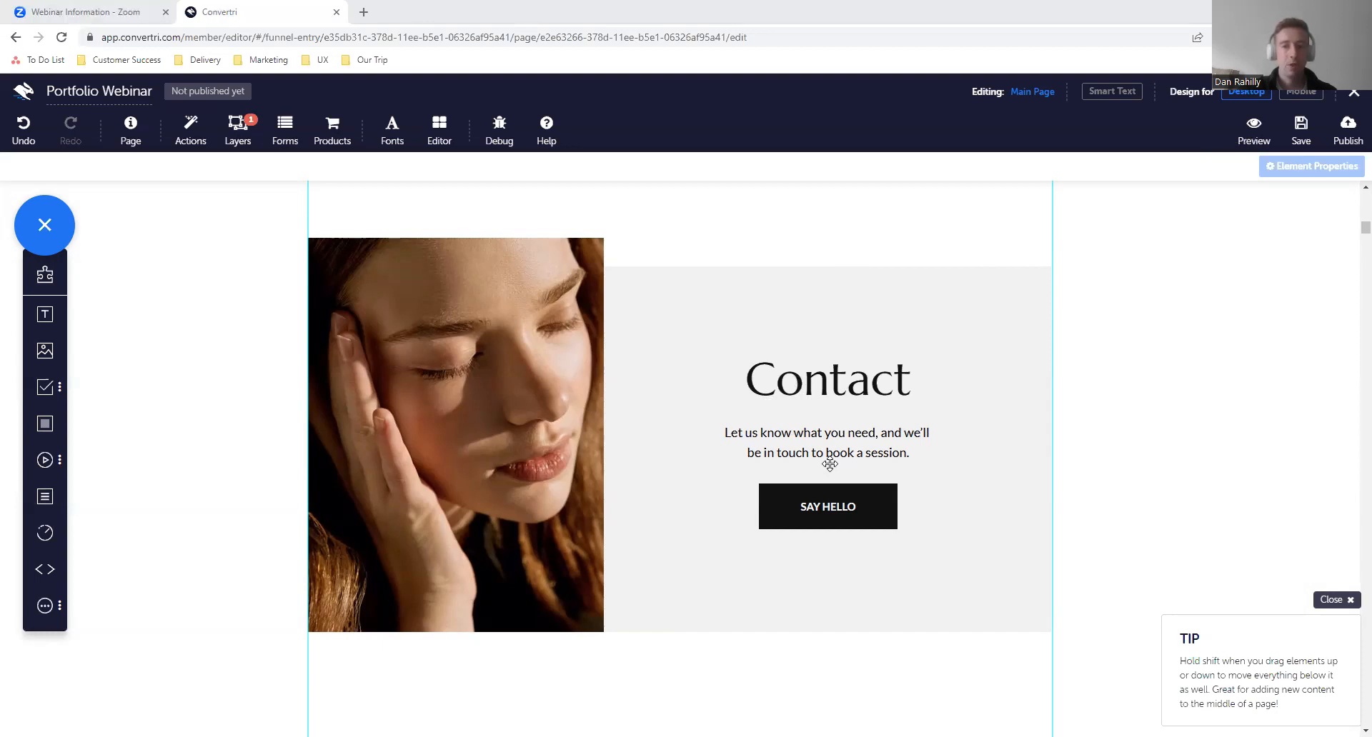
- Add a text element above the woman's close-up portrait in the gallery reading "THIS TEXT WILL APPEAR WHEN THE IMAGE FADES OUT."
{"action": "scroll", "coordinate": [751, 368], "scroll_direction": "up", "scroll_amount": 10}
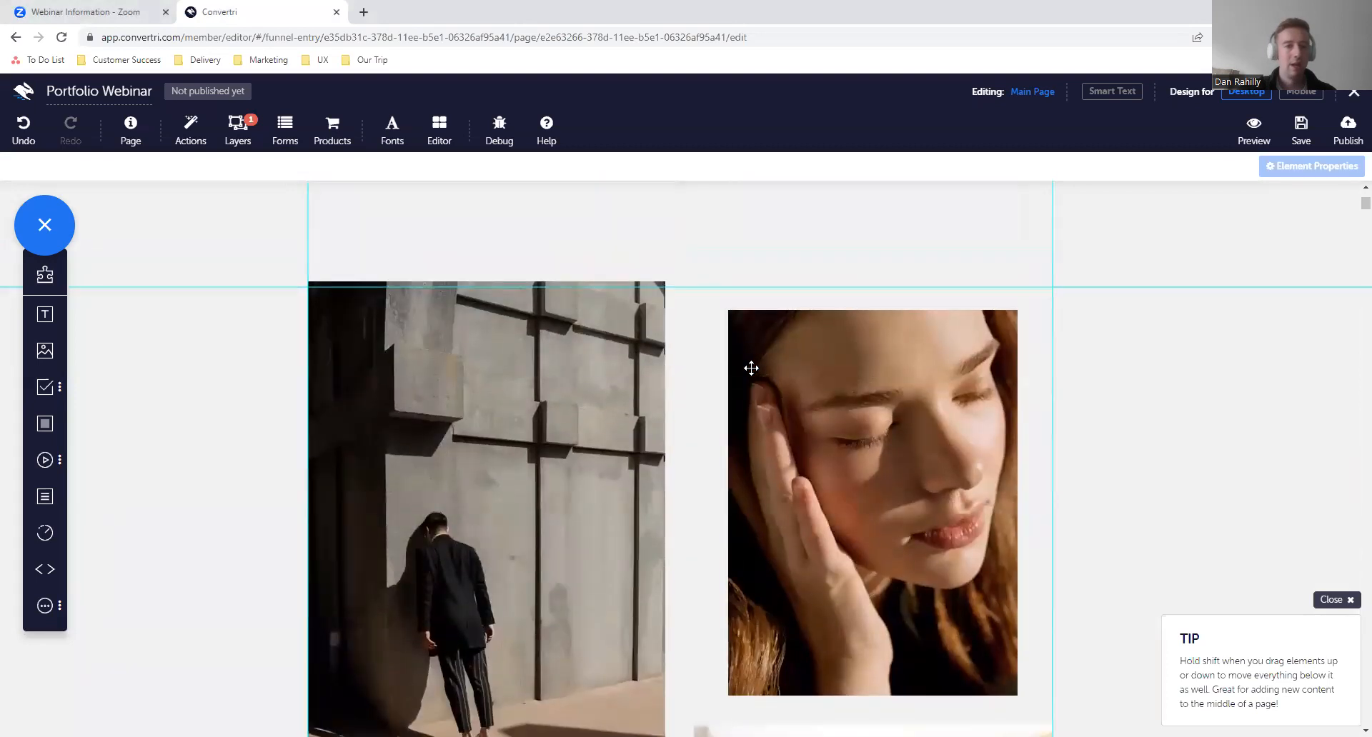
{"action": "scroll", "coordinate": [751, 368], "scroll_direction": "down", "scroll_amount": 2}
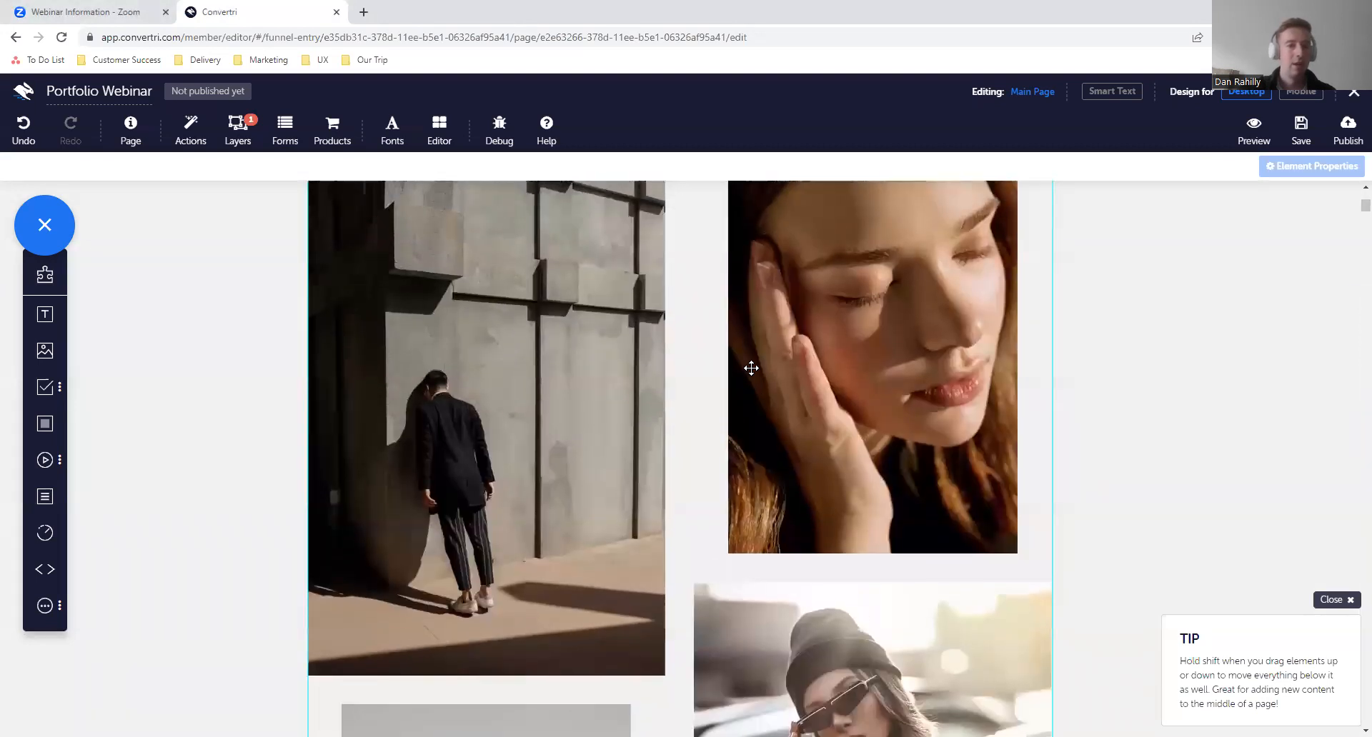
{"action": "scroll", "coordinate": [751, 368], "scroll_direction": "up", "scroll_amount": 1}
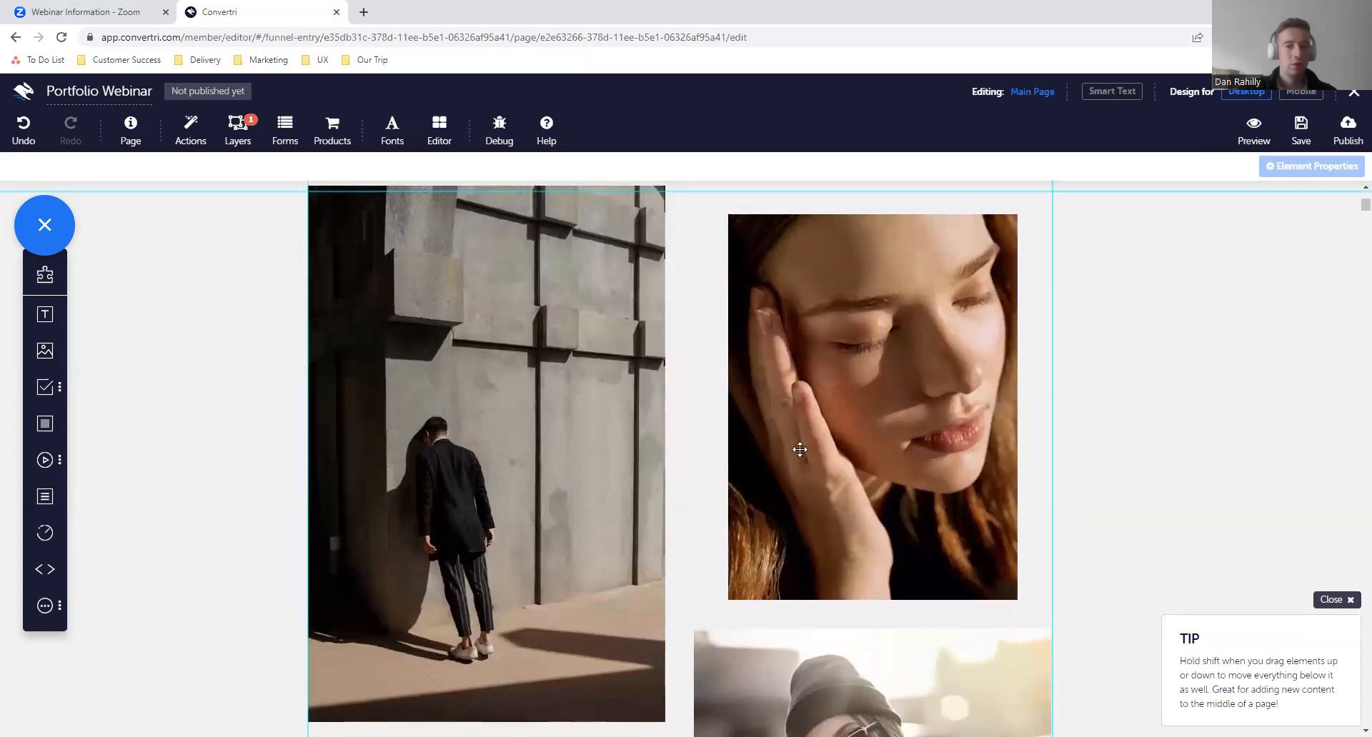
{"action": "left_click", "coordinate": [918, 390]}
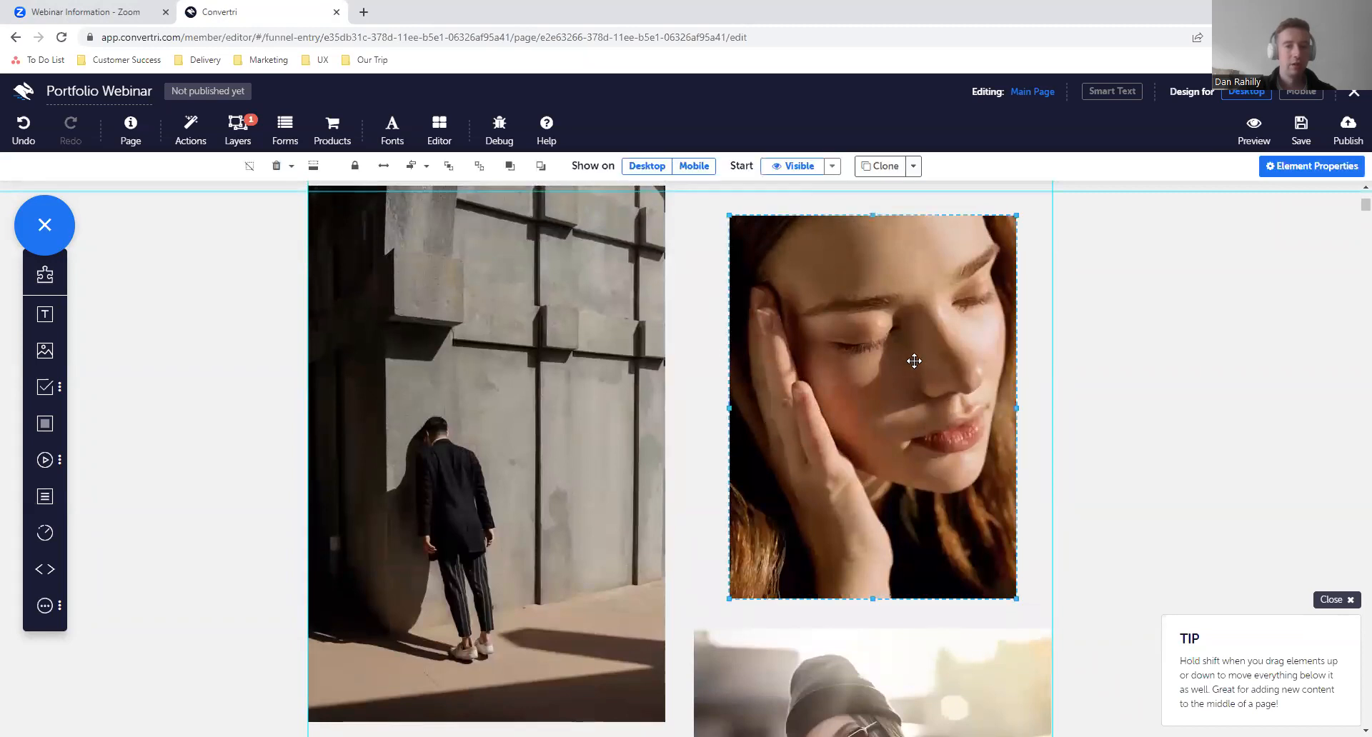
{"action": "scroll", "coordinate": [914, 361], "scroll_direction": "up", "scroll_amount": 2}
{"action": "scroll", "coordinate": [914, 361], "scroll_direction": "down", "scroll_amount": 1}
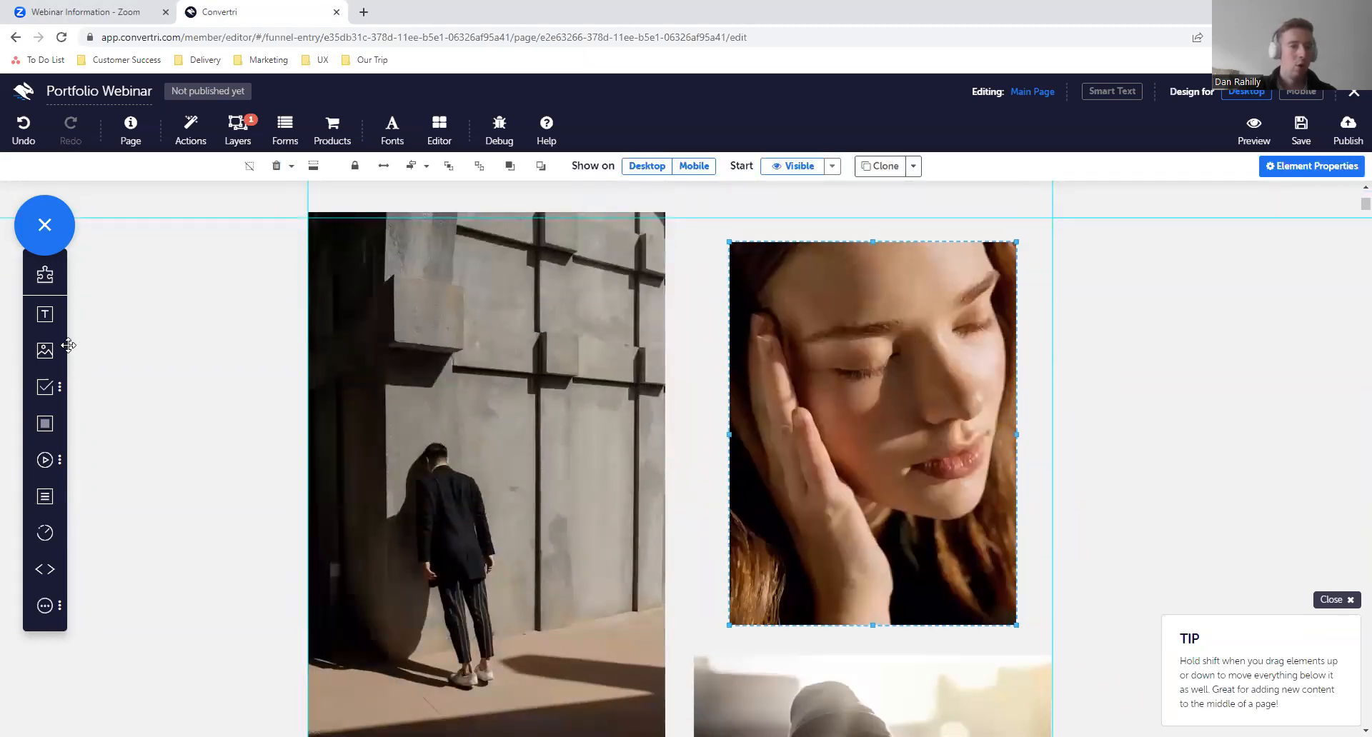
{"action": "left_click_drag", "start_coordinate": [45, 325], "coordinate": [858, 215]}
{"action": "left_click", "coordinate": [858, 202]}
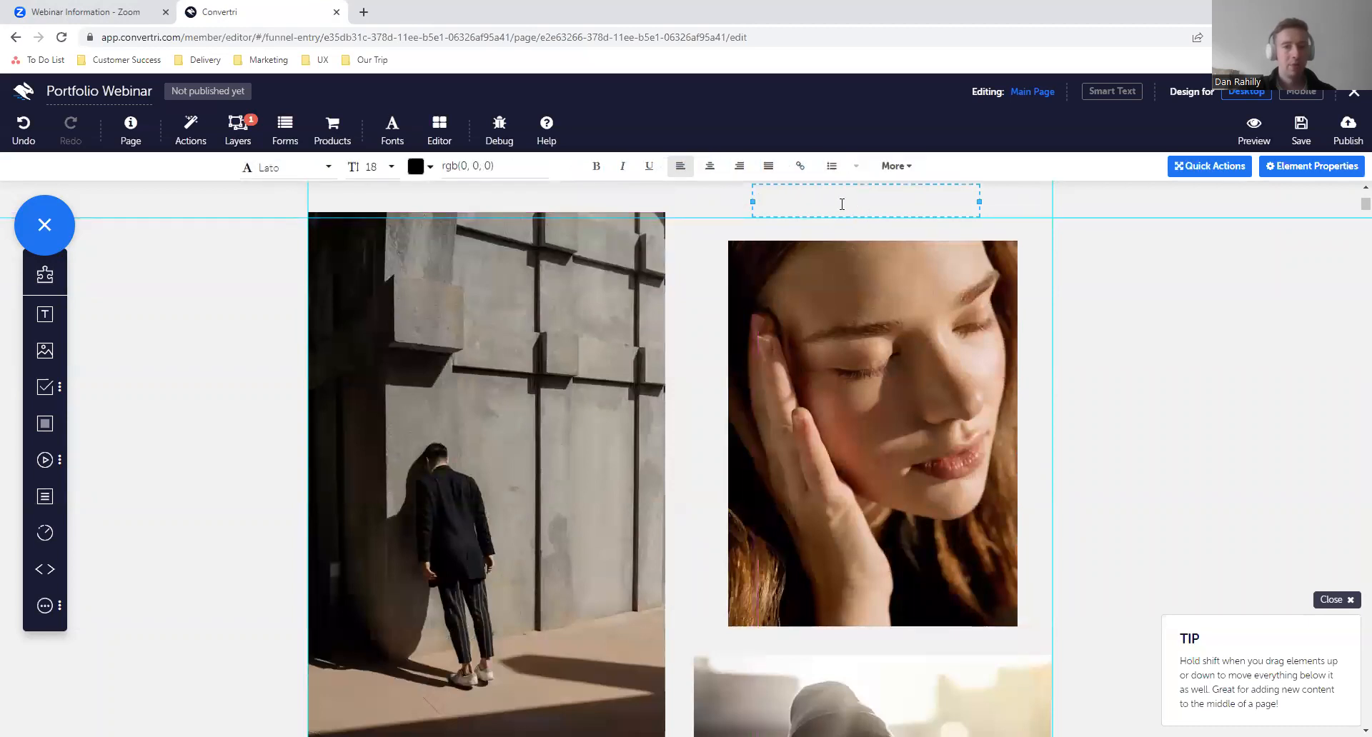
{"action": "type", "text": "T"}
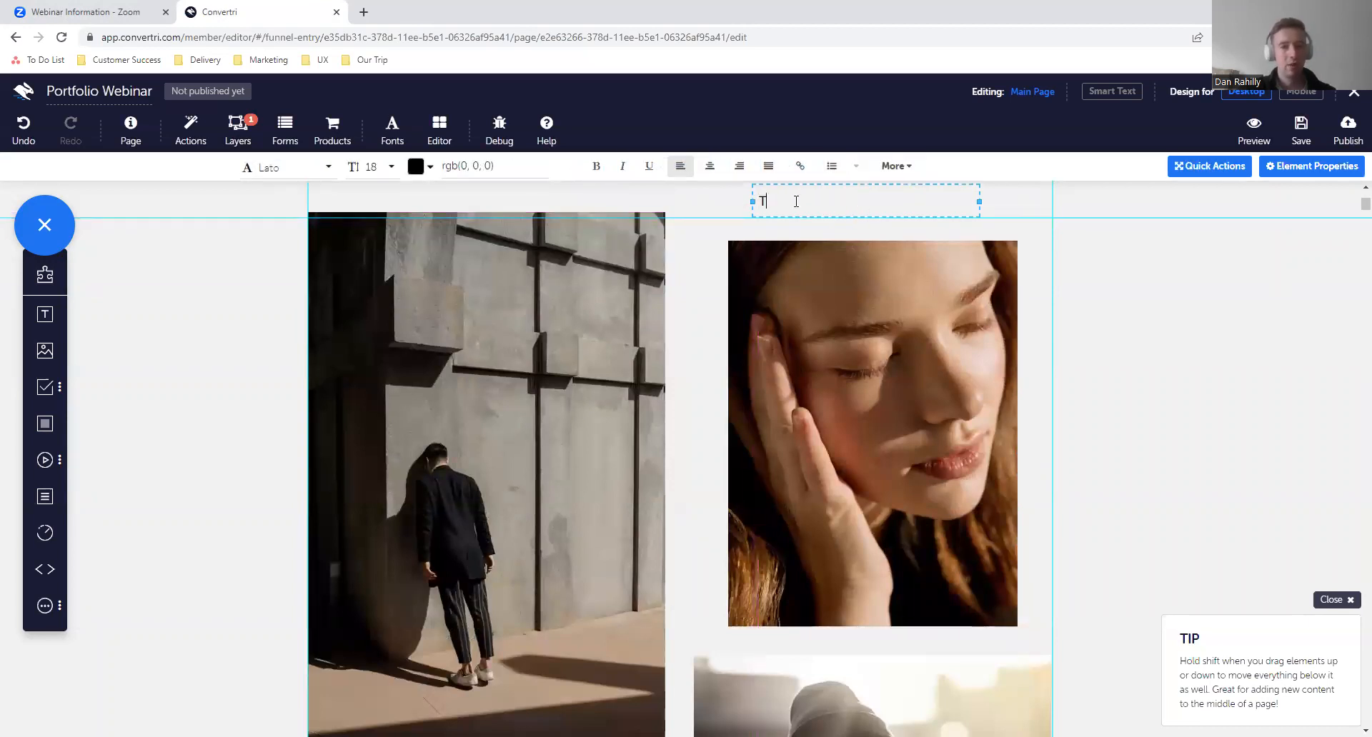
{"action": "type", "text": "HIS TEXT WILL APPEAR WHEN THE IMAGE FADES OUT."}
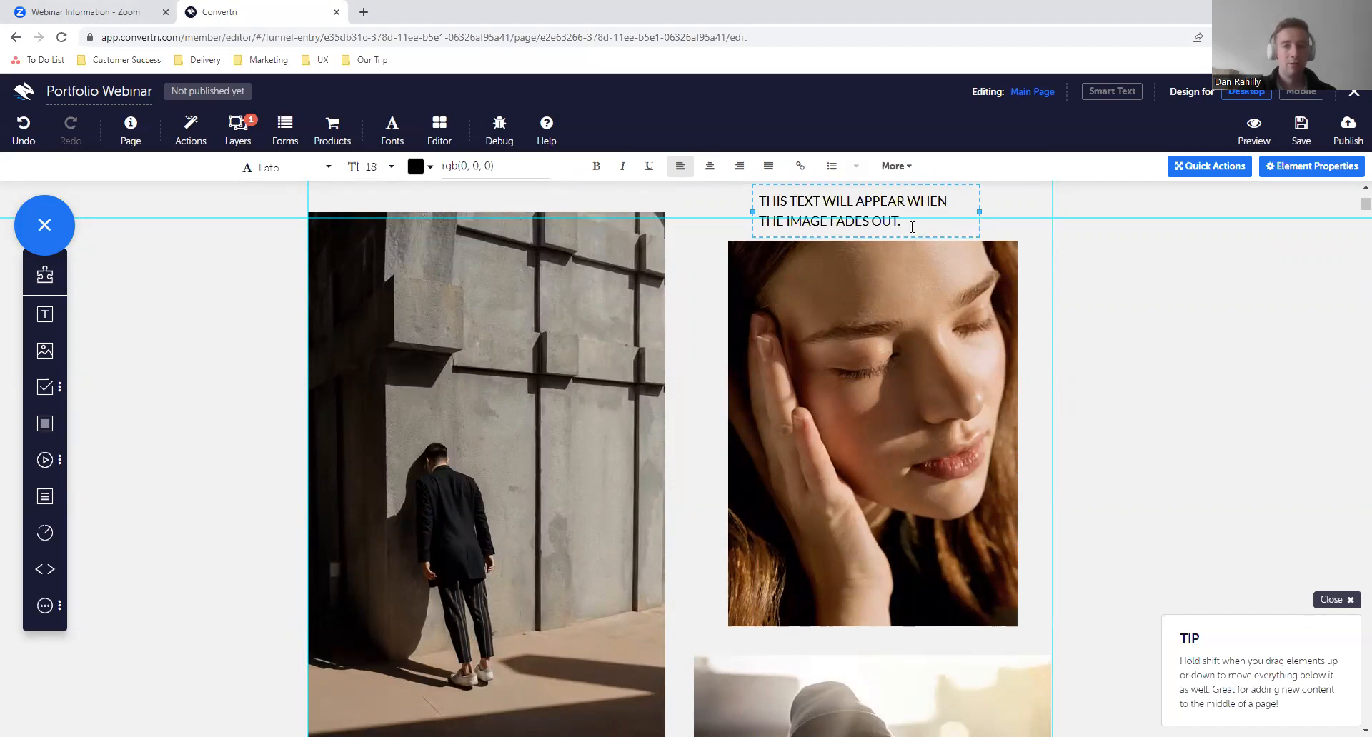
- Centre-align the new text above the portrait and select its text box
{"action": "triple_click", "coordinate": [911, 228]}
{"action": "scroll", "coordinate": [802, 324], "scroll_direction": "up", "scroll_amount": 4}
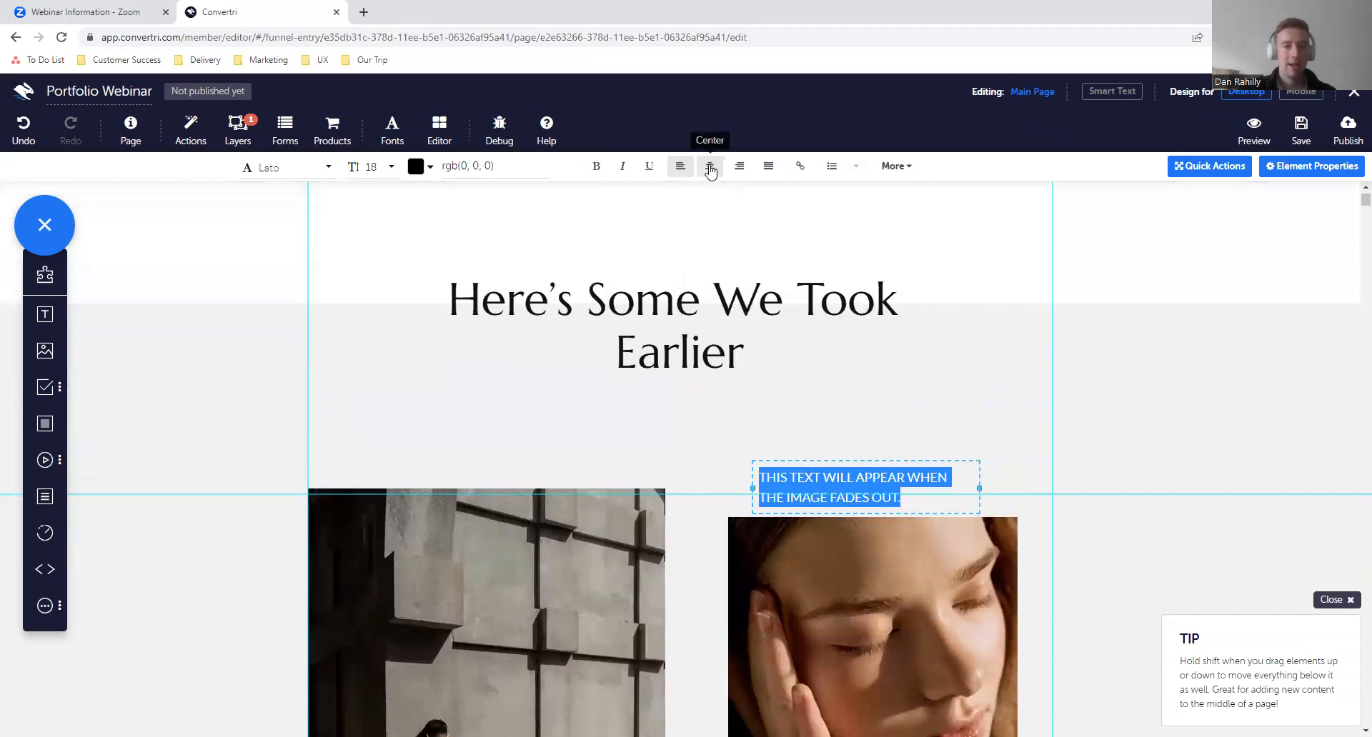
{"action": "left_click", "coordinate": [710, 165]}
{"action": "left_click", "coordinate": [956, 464]}
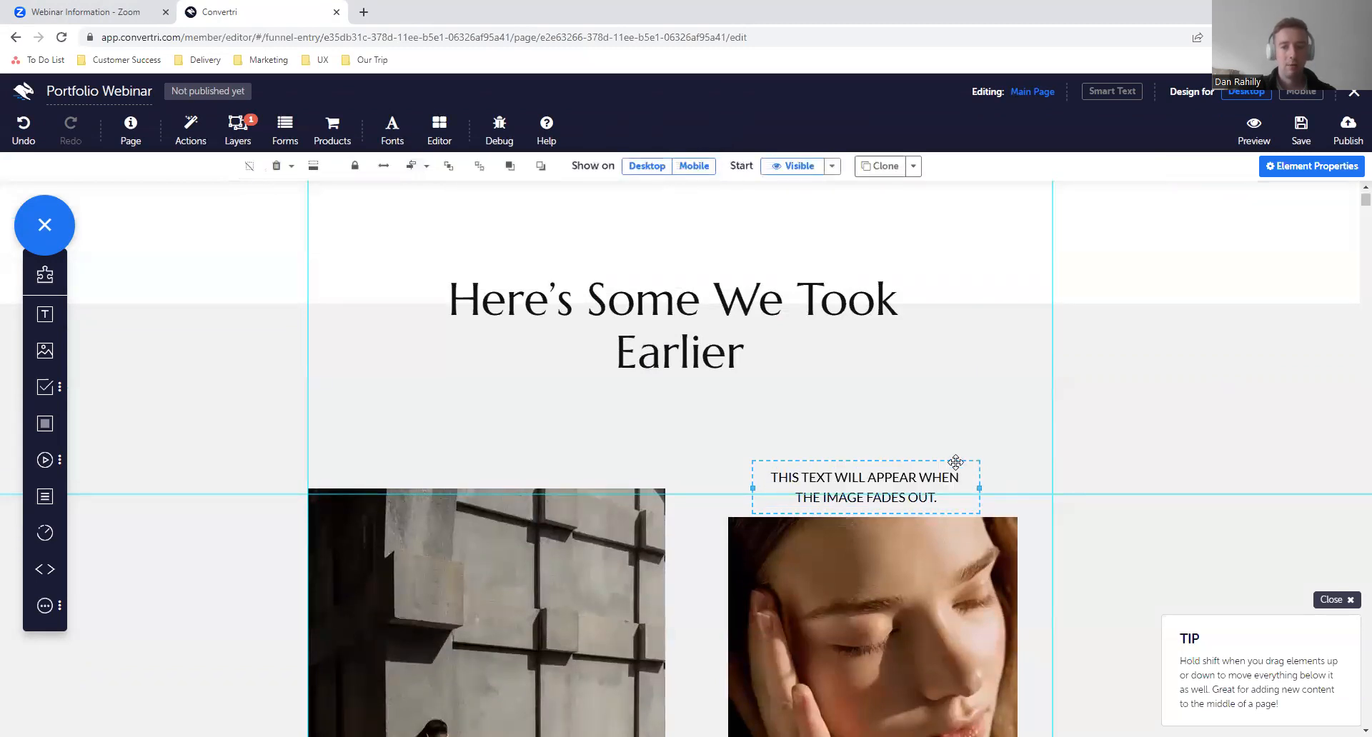
- Give the text box a semi-transparent white background fill of rgba(255, 255, 255, 0.72)
{"action": "left_click", "coordinate": [1279, 166]}
{"action": "left_click", "coordinate": [1154, 406]}
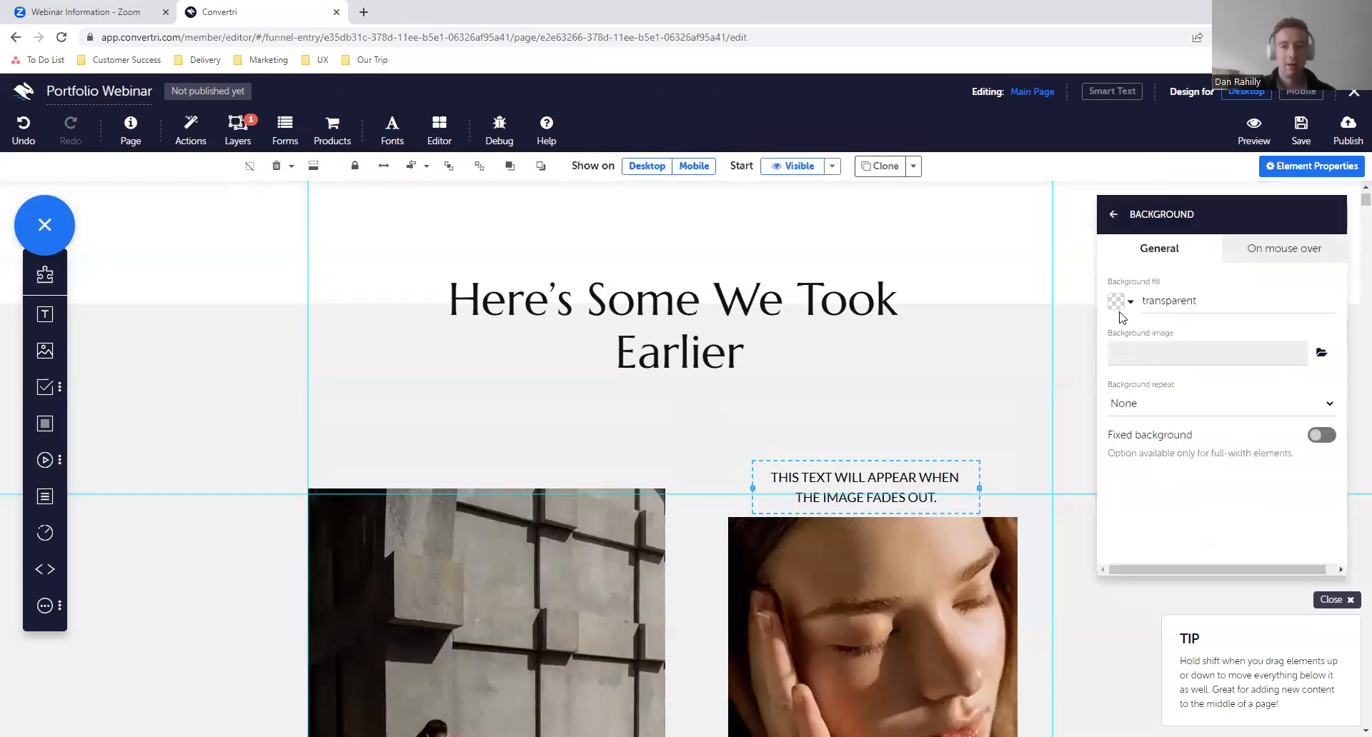
{"action": "left_click", "coordinate": [1120, 308]}
{"action": "left_click", "coordinate": [1177, 310]}
{"action": "left_click_drag", "start_coordinate": [1177, 313], "coordinate": [1112, 202]}
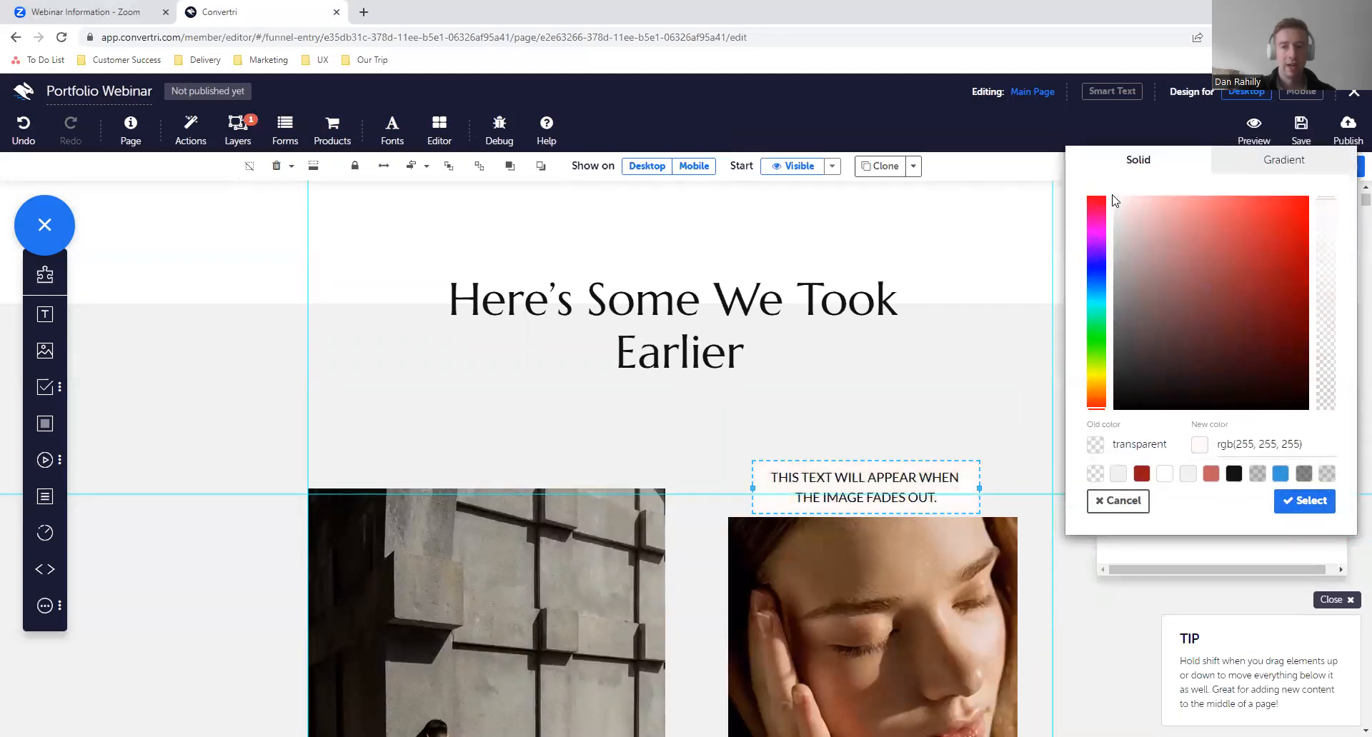
{"action": "left_click_drag", "start_coordinate": [1316, 299], "coordinate": [1318, 260]}
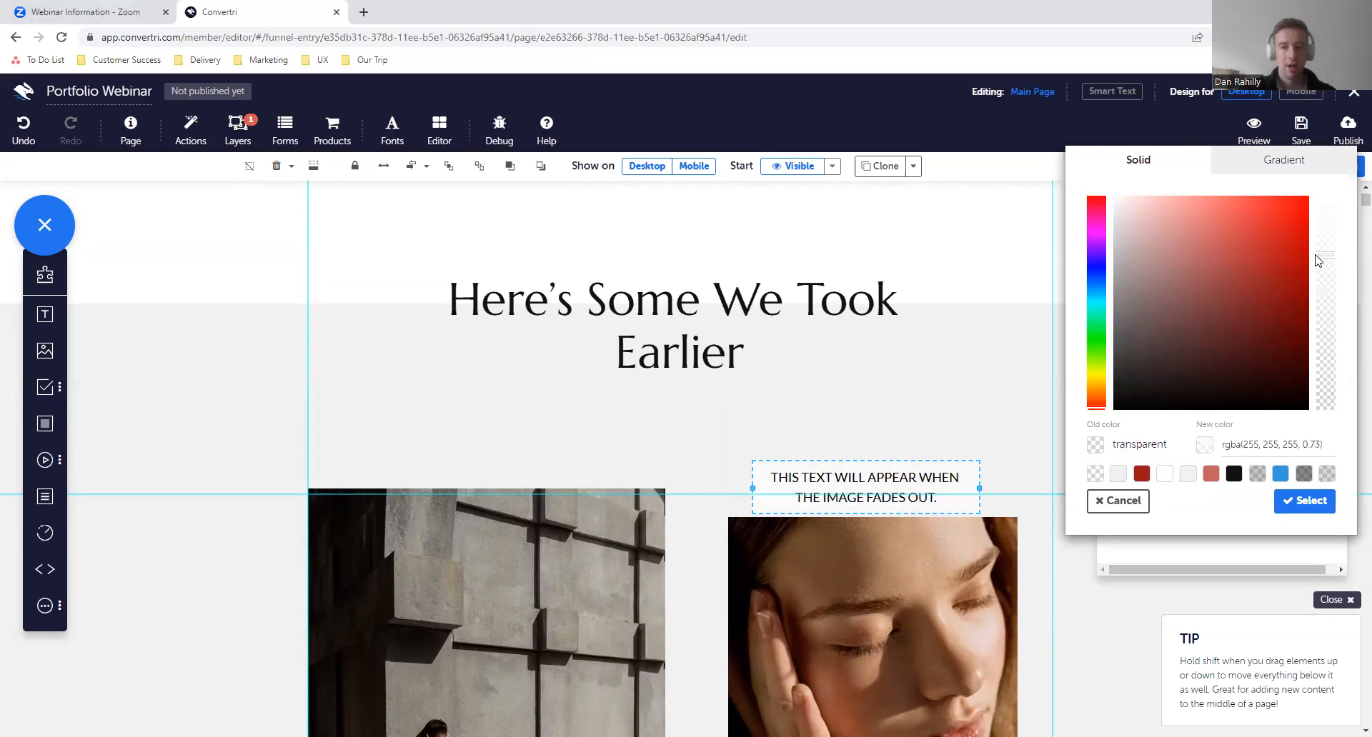
{"action": "left_click", "coordinate": [1302, 503]}
- Move the text box onto the woman's close-up portrait and bring the portrait forward so it covers the text
{"action": "scroll", "coordinate": [945, 439], "scroll_direction": "down", "scroll_amount": 3}
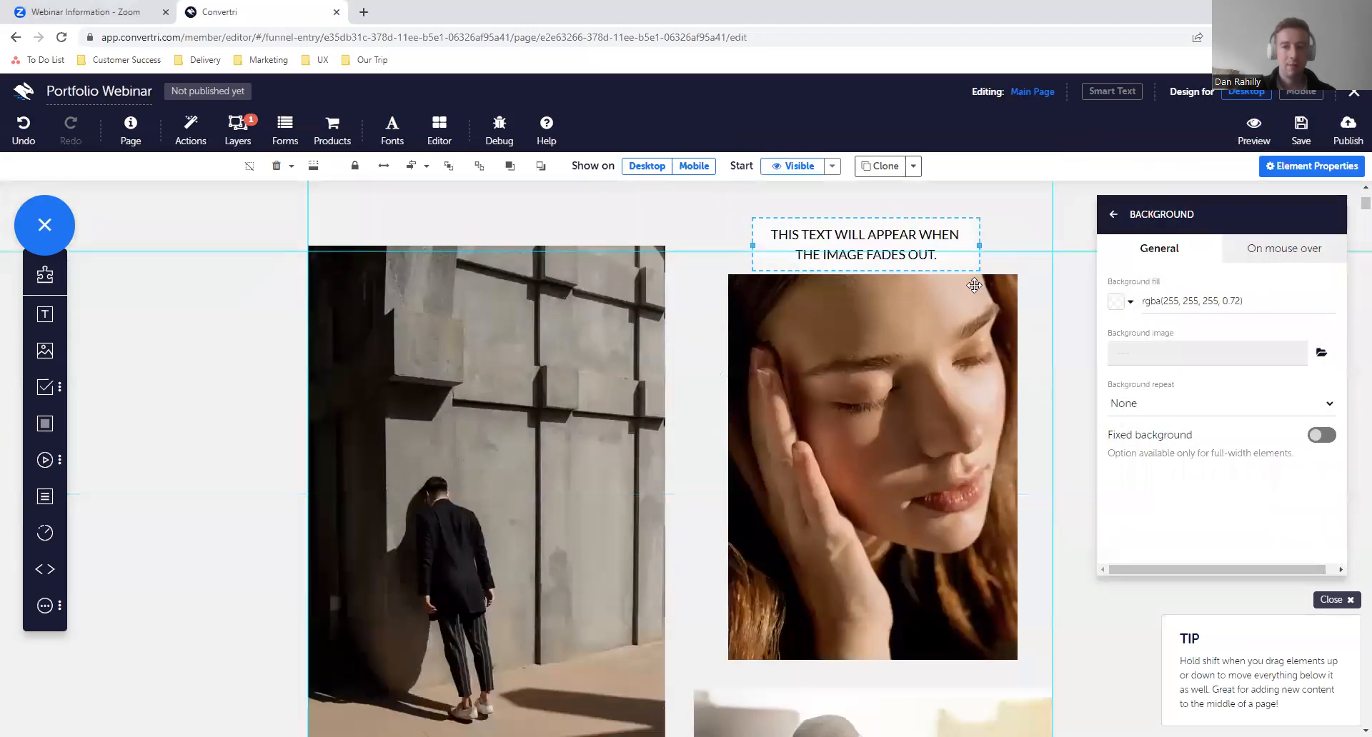
{"action": "left_click_drag", "start_coordinate": [978, 261], "coordinate": [988, 492]}
{"action": "left_click_drag", "start_coordinate": [931, 455], "coordinate": [928, 444]}
{"action": "left_click", "coordinate": [911, 360]}
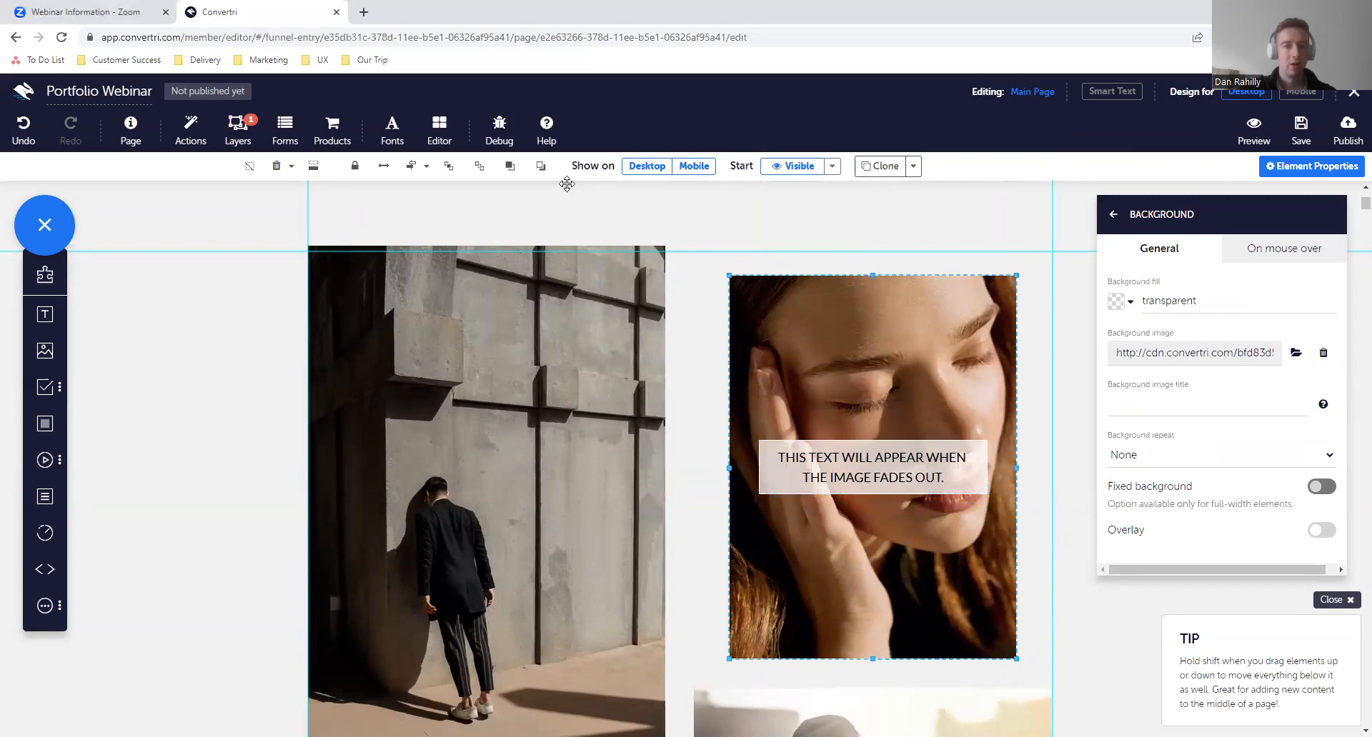
{"action": "left_click", "coordinate": [508, 164]}
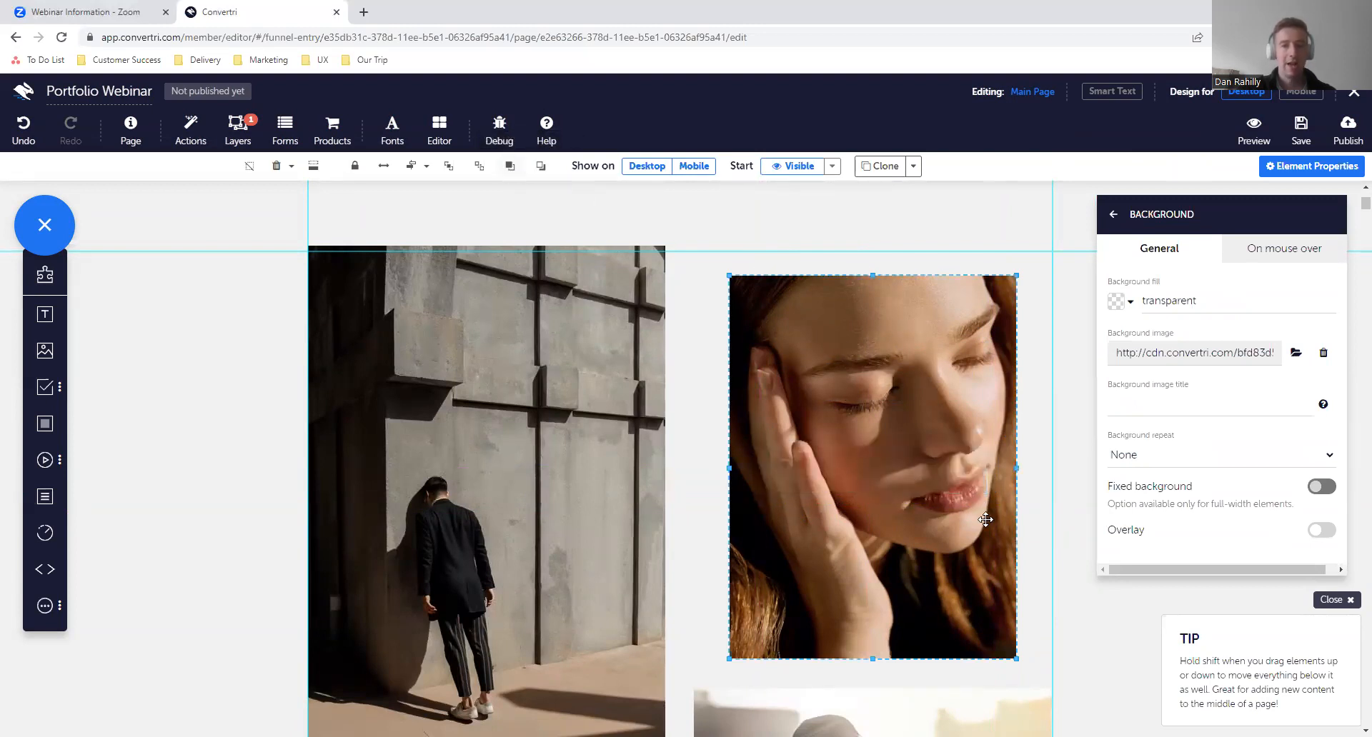
{"action": "left_click", "coordinate": [1068, 529]}
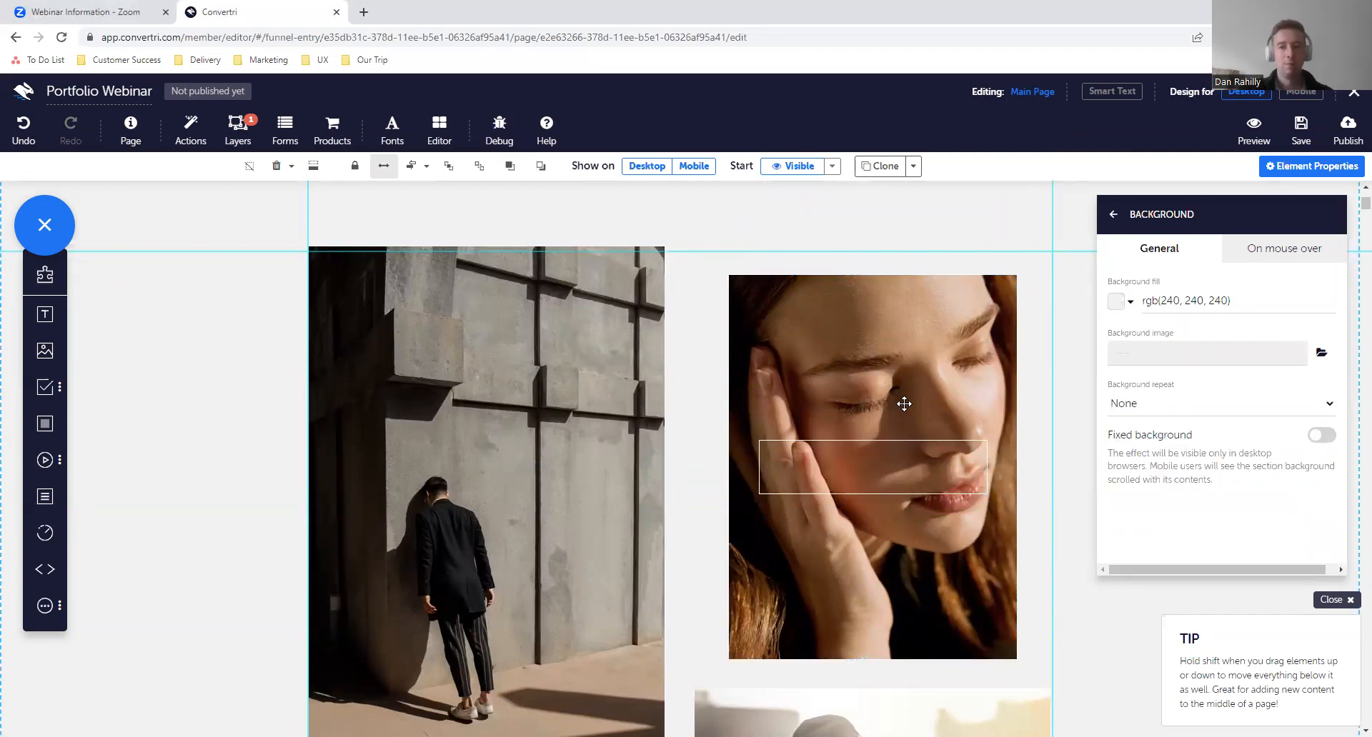
- Start a new event for the close-up portrait, triggered by the mouse entering the element
{"action": "left_click", "coordinate": [1115, 215]}
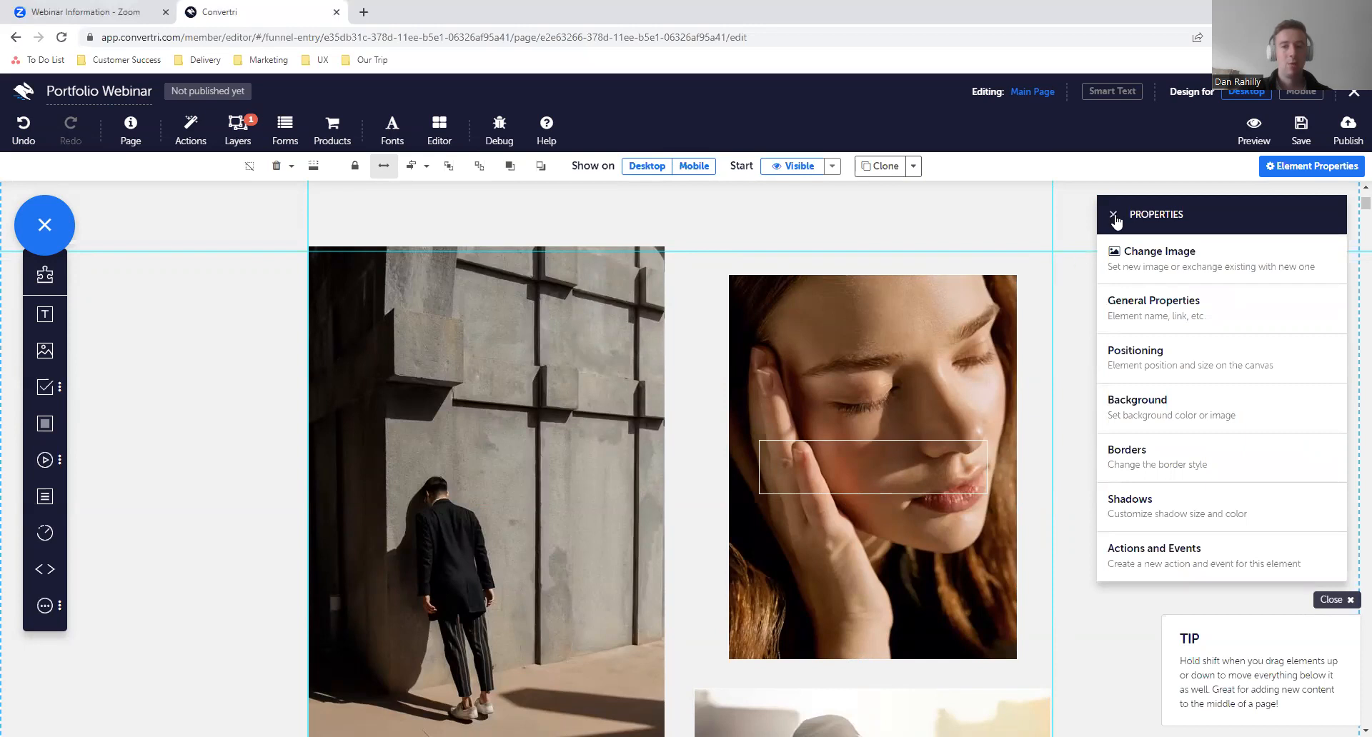
{"action": "left_click", "coordinate": [936, 331]}
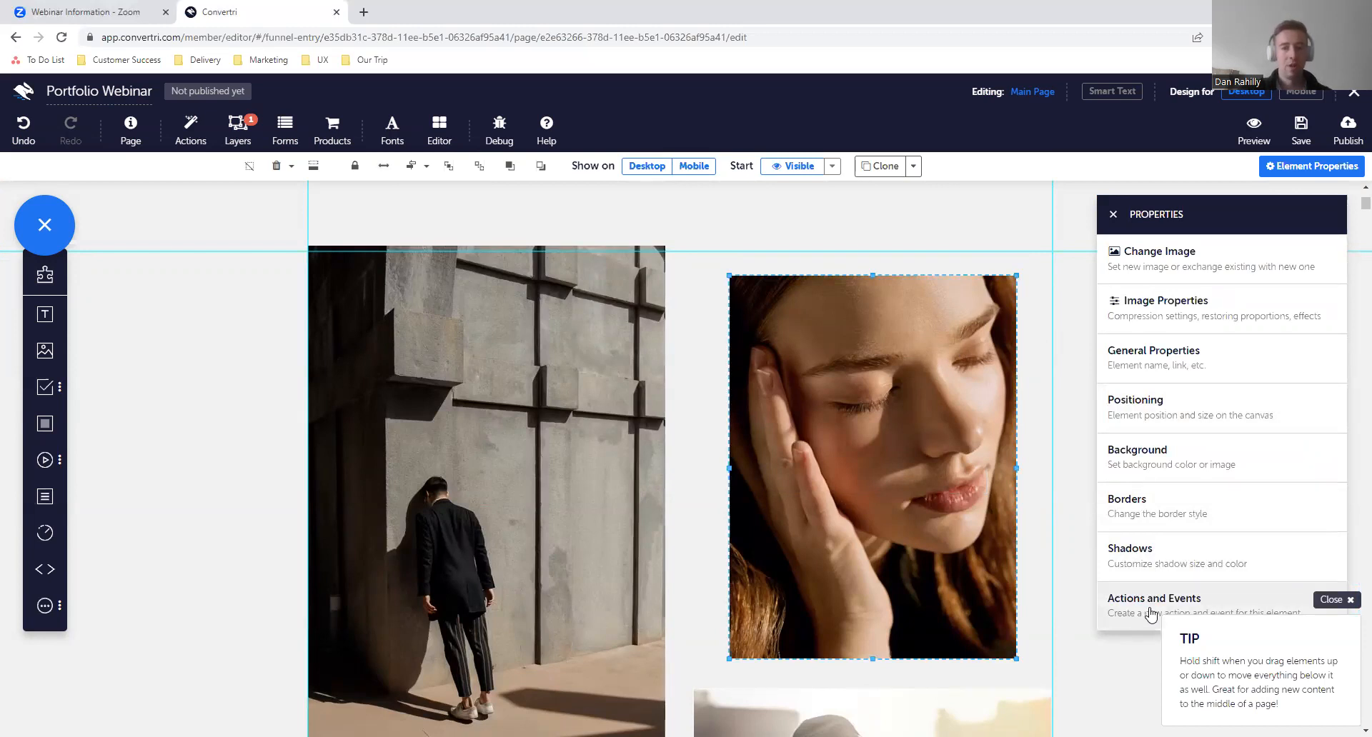
{"action": "left_click", "coordinate": [1126, 613]}
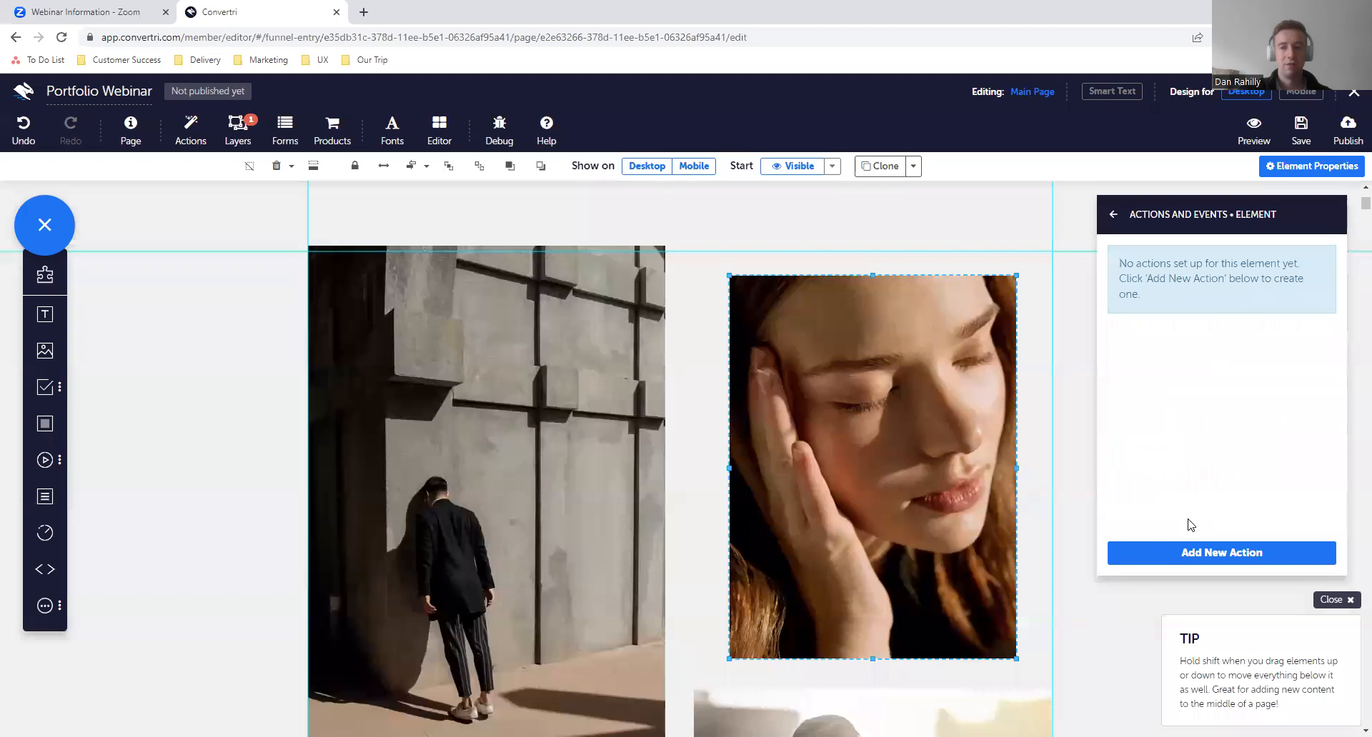
{"action": "left_click", "coordinate": [1139, 555]}
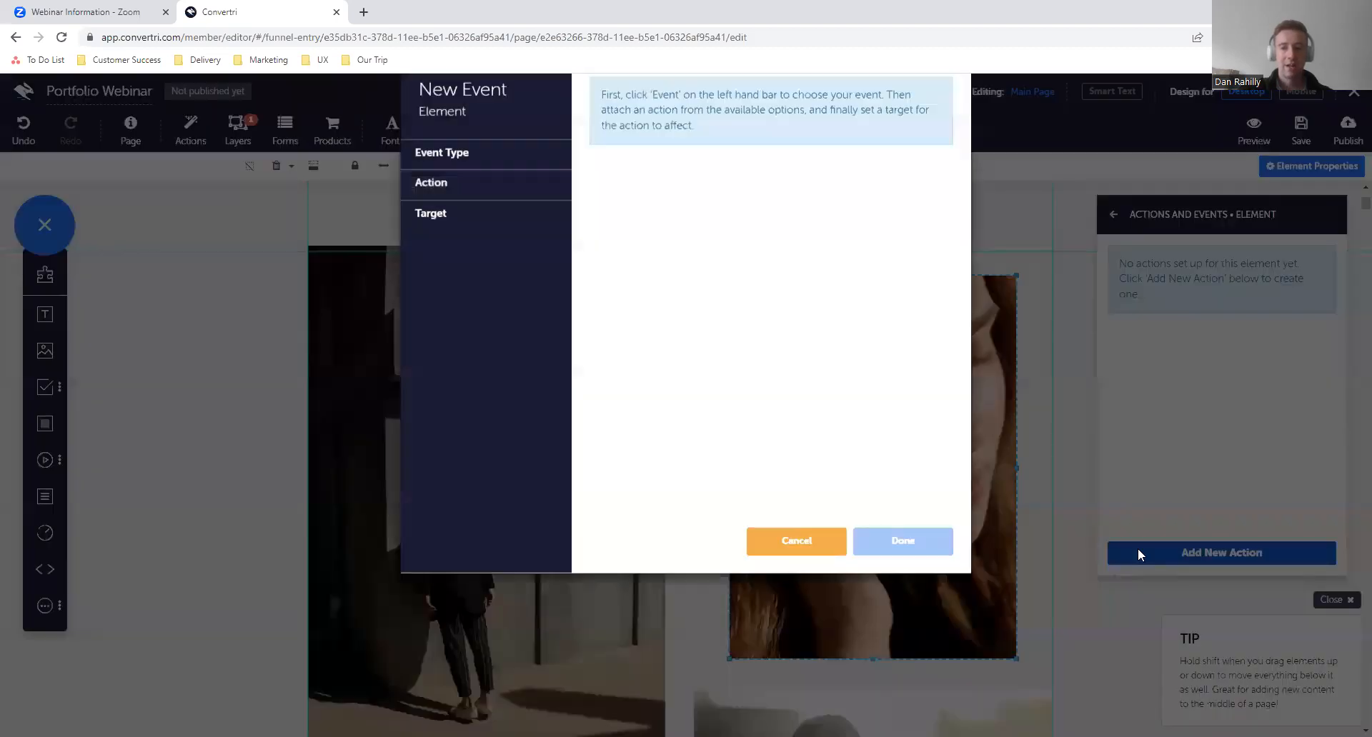
{"action": "left_click", "coordinate": [496, 198]}
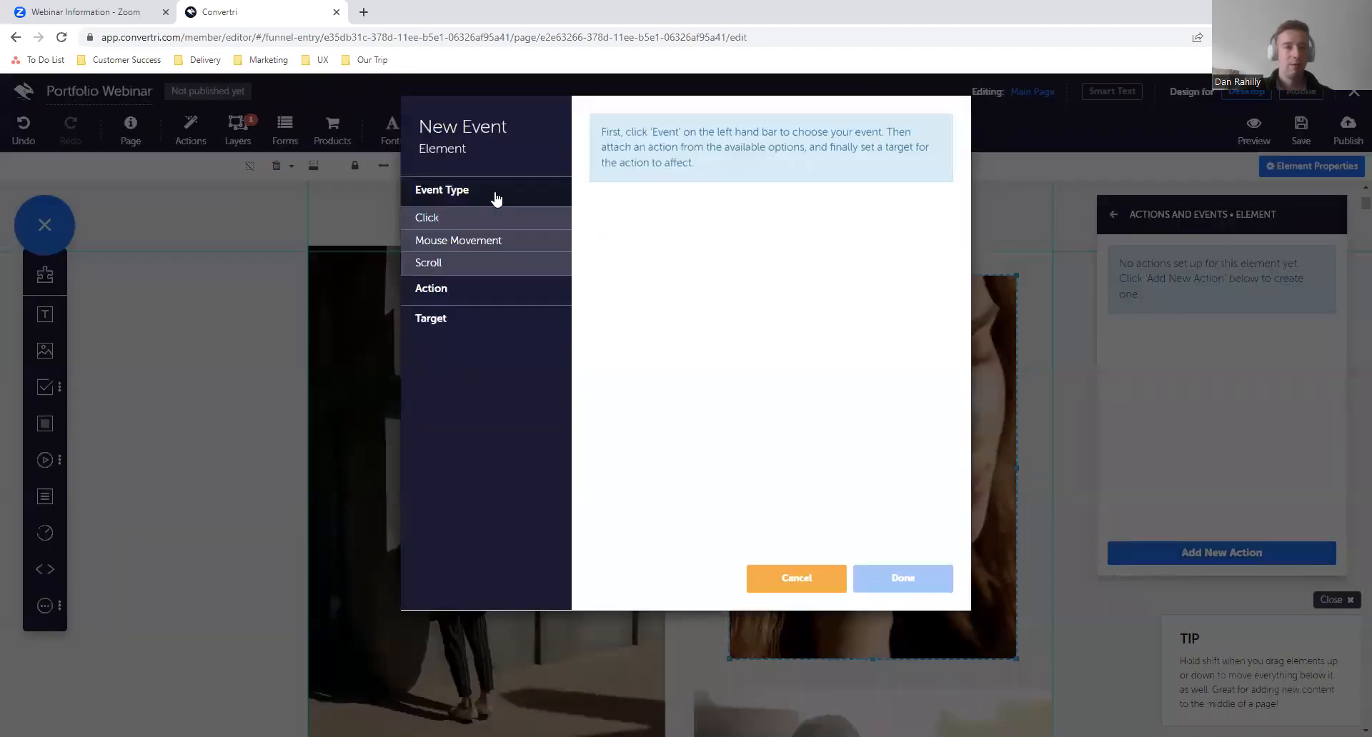
{"action": "left_click", "coordinate": [448, 243]}
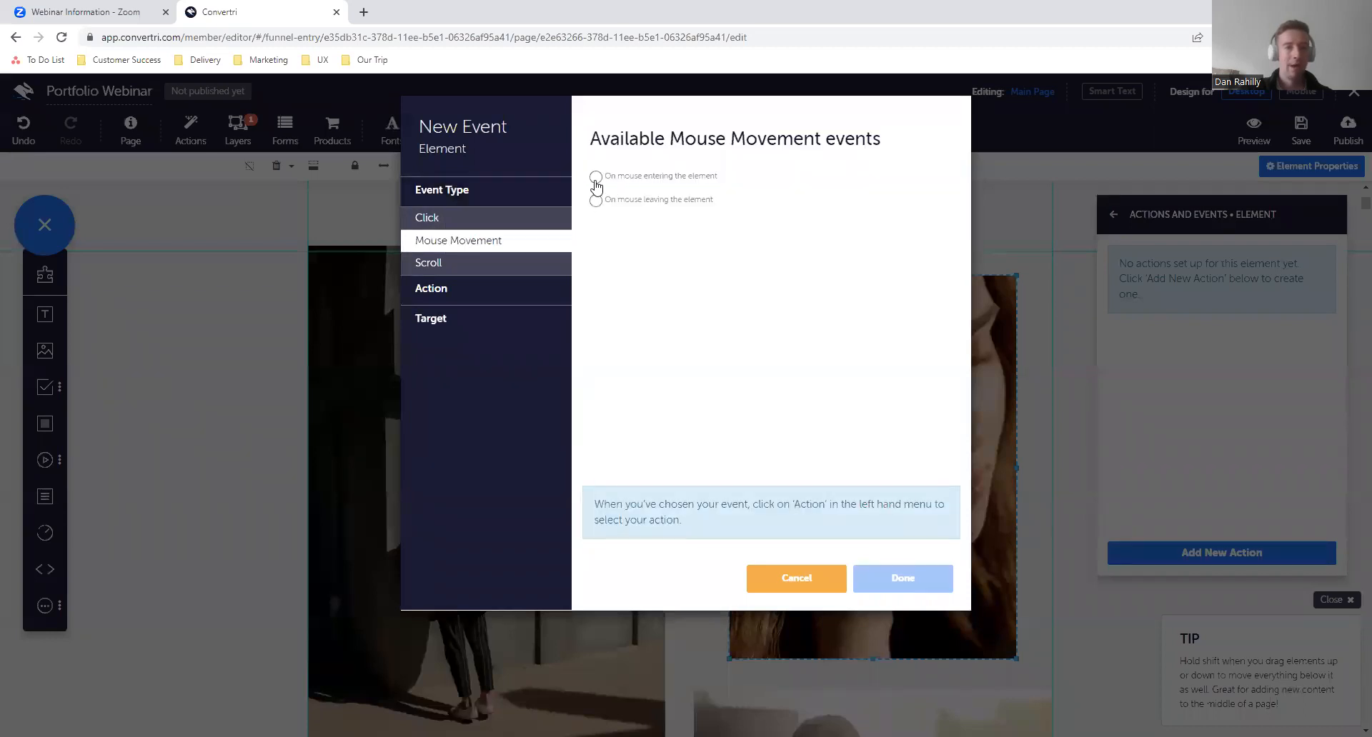
{"action": "left_click", "coordinate": [595, 177]}
- Set the mouse-enter event's action to fade out the target Image 2, and save the event
{"action": "left_click", "coordinate": [508, 288]}
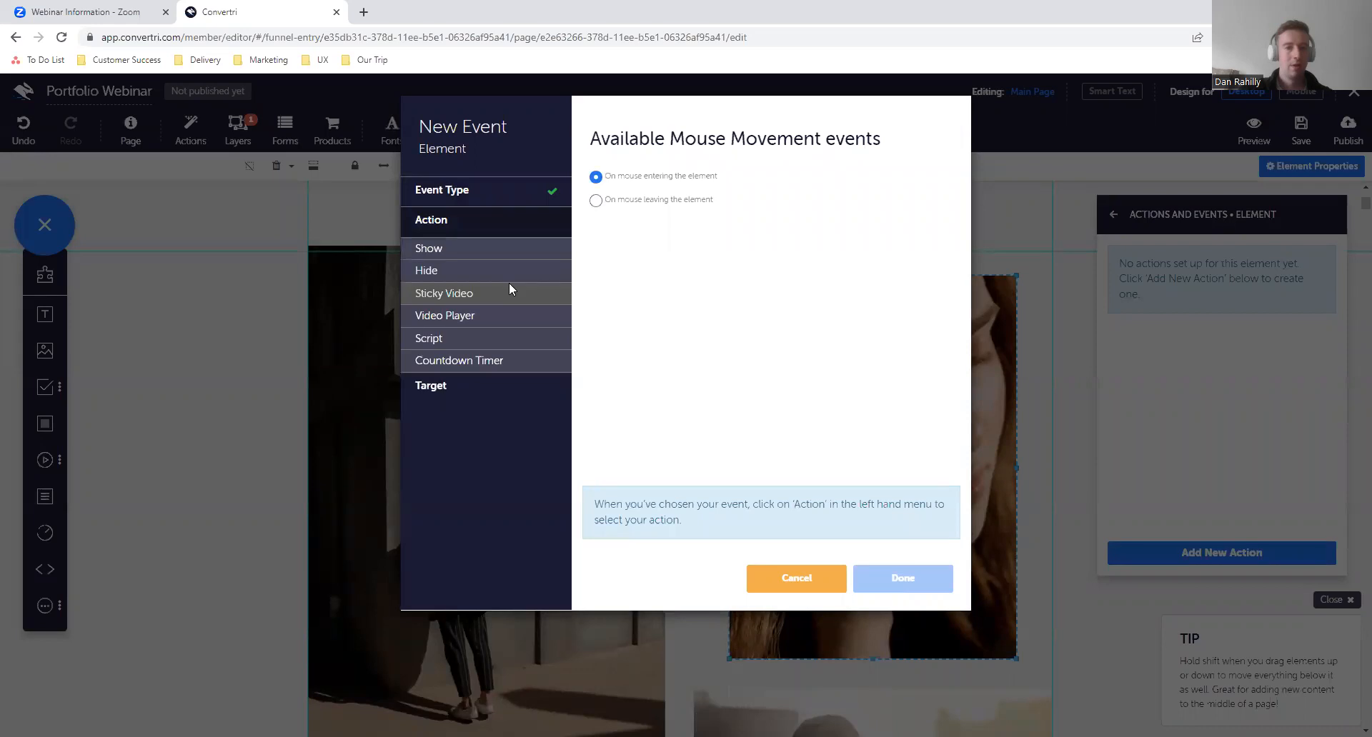
{"action": "left_click", "coordinate": [474, 271]}
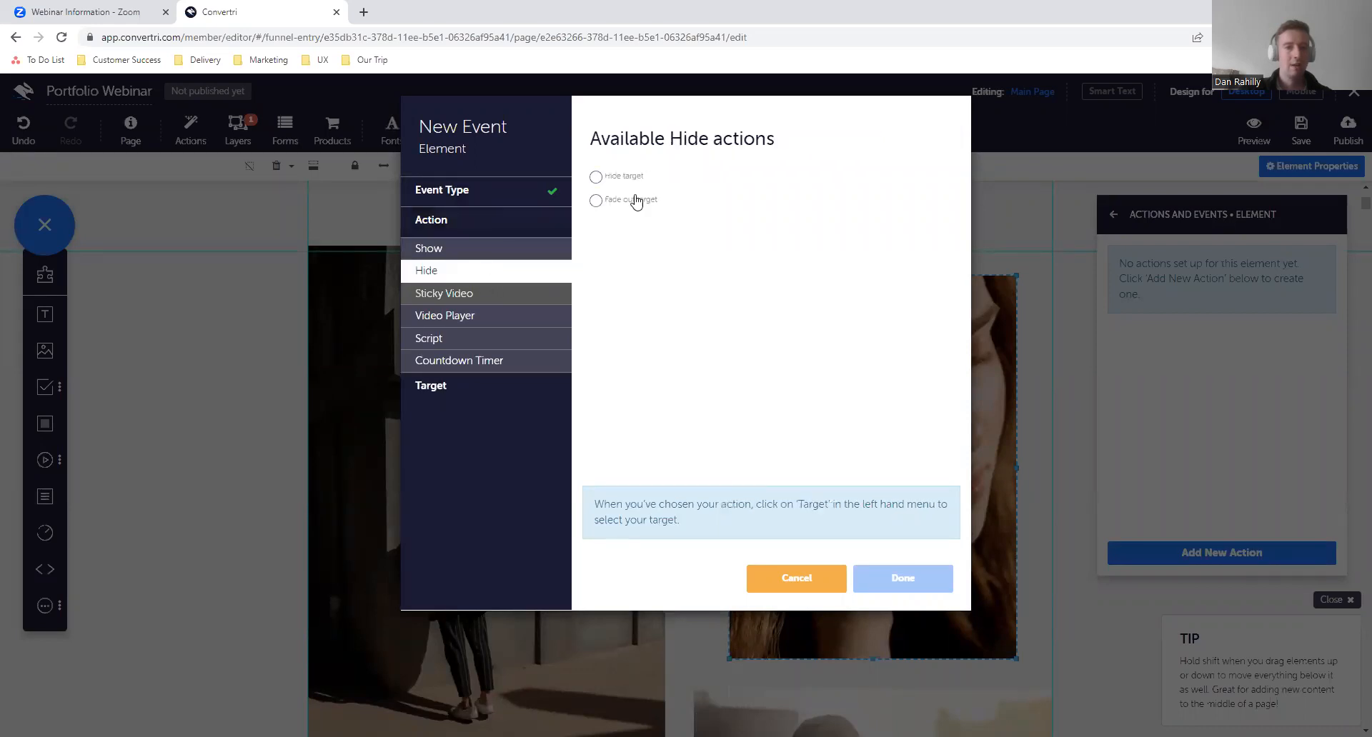
{"action": "left_click", "coordinate": [498, 386]}
{"action": "left_click", "coordinate": [669, 200]}
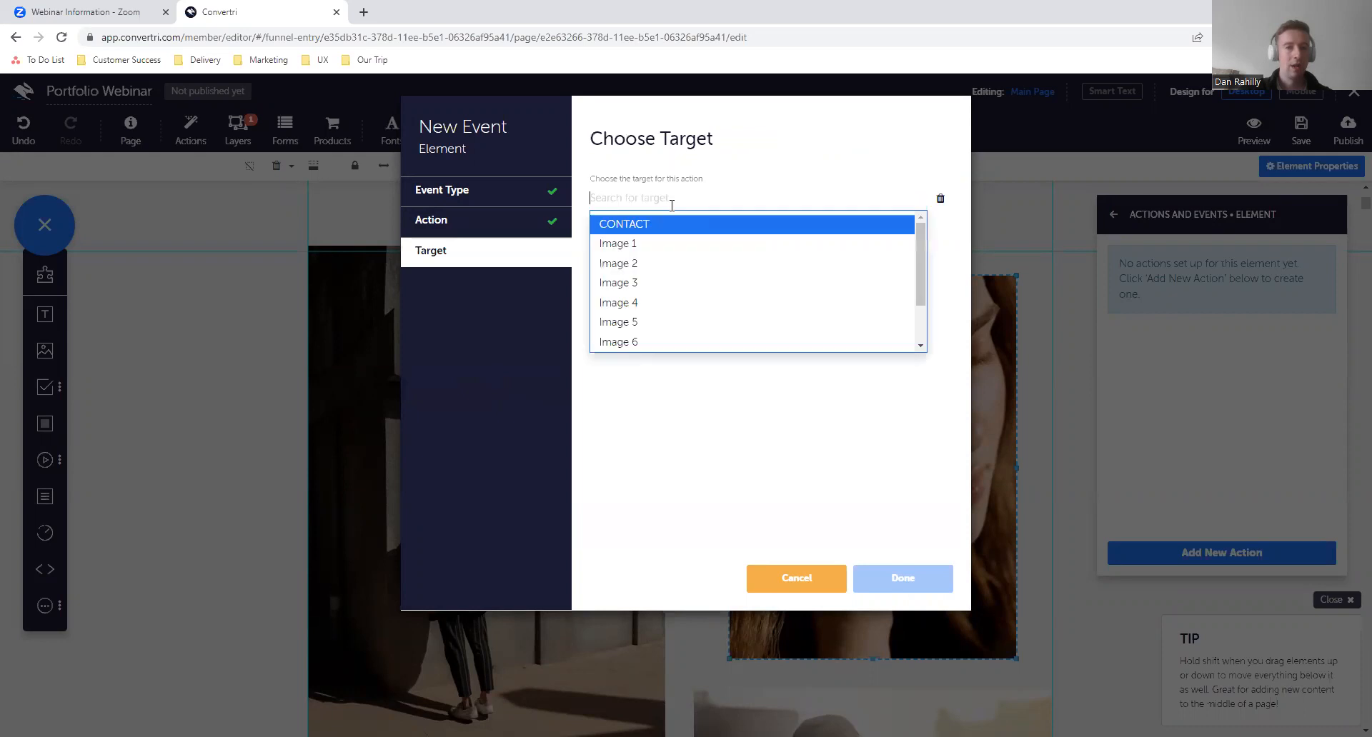
{"action": "left_click", "coordinate": [659, 266]}
{"action": "left_click", "coordinate": [921, 575]}
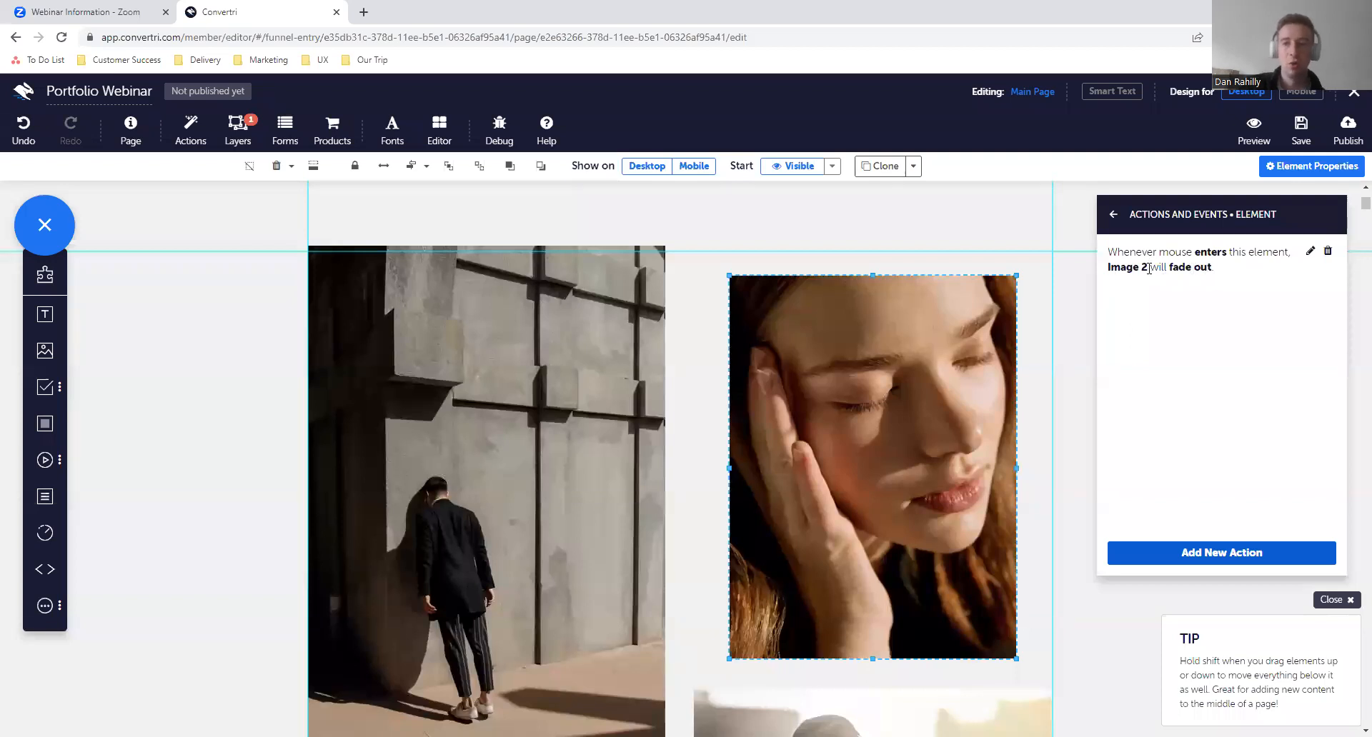
- Add a second event to the portrait that fades in Image 2 when the mouse leaves the element
{"action": "left_click", "coordinate": [1161, 553]}
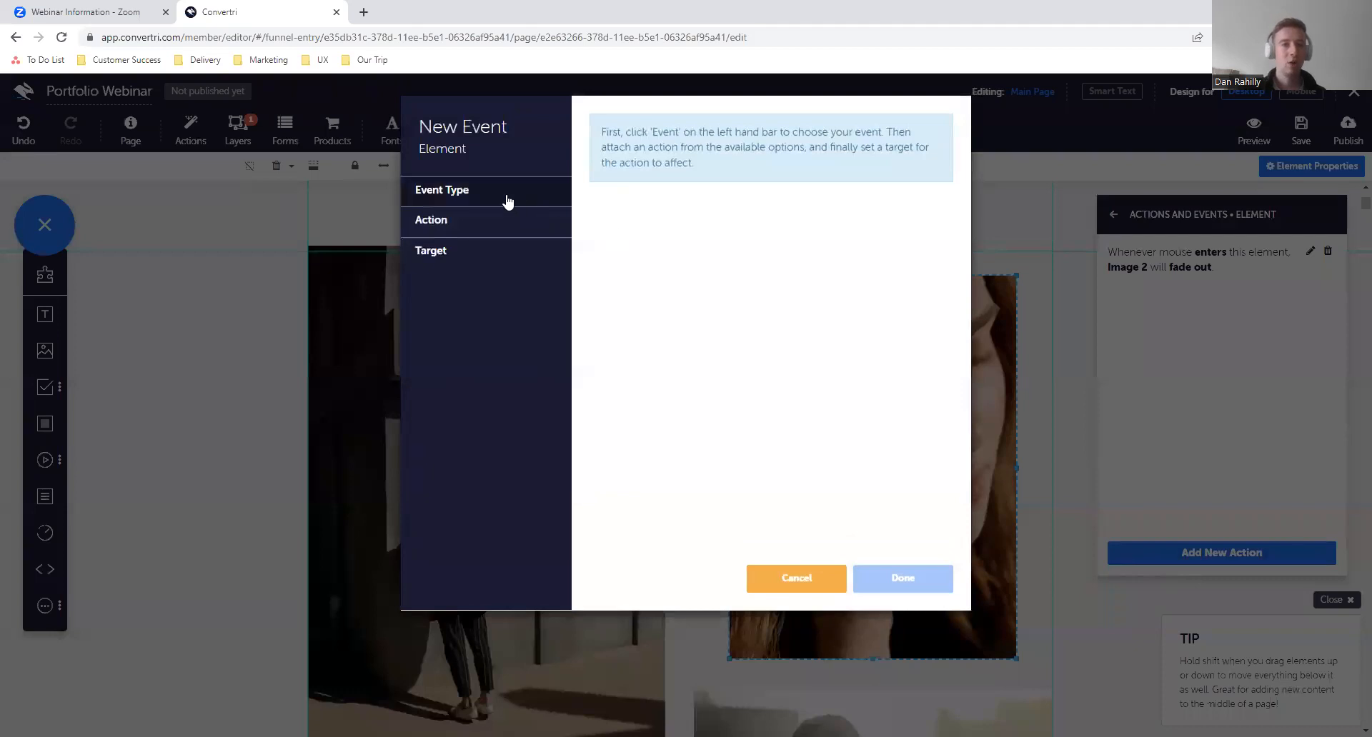
{"action": "left_click", "coordinate": [508, 200]}
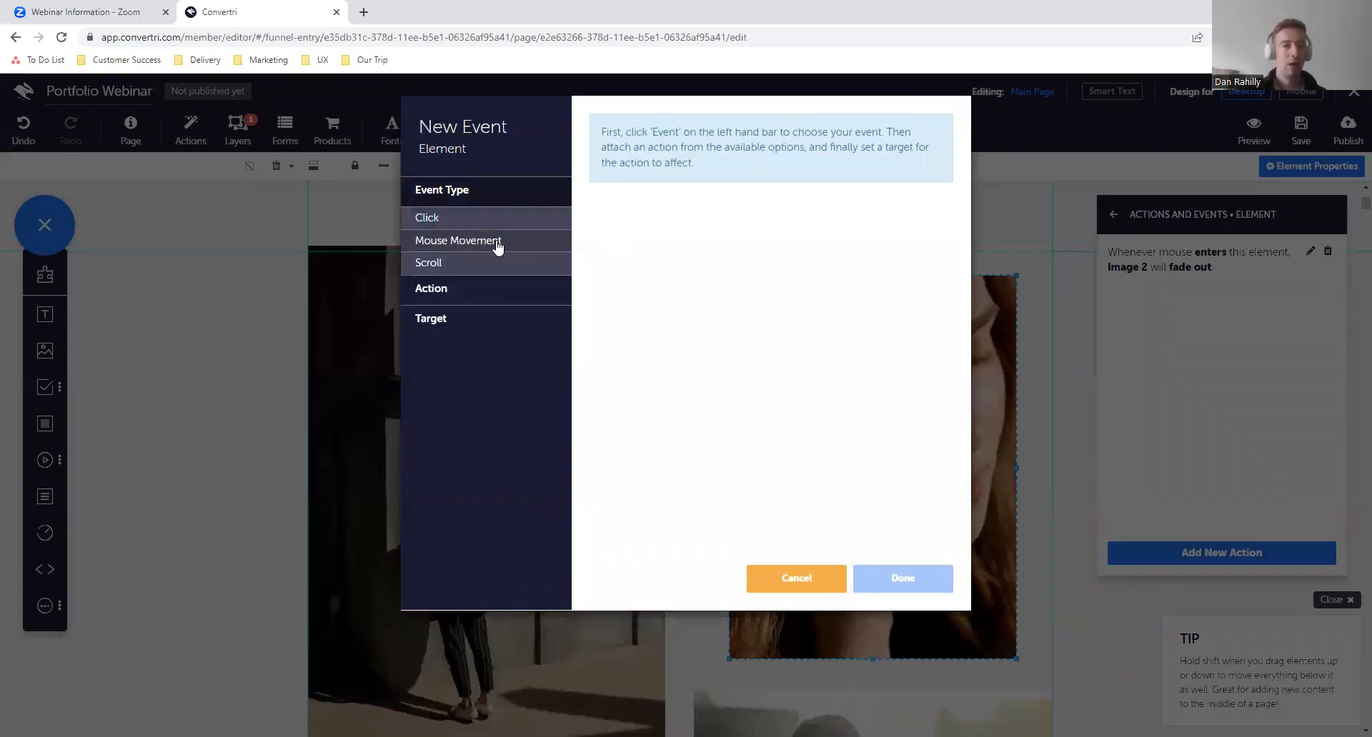
{"action": "left_click", "coordinate": [498, 245]}
{"action": "left_click", "coordinate": [596, 200]}
{"action": "left_click", "coordinate": [522, 291]}
{"action": "left_click", "coordinate": [543, 247]}
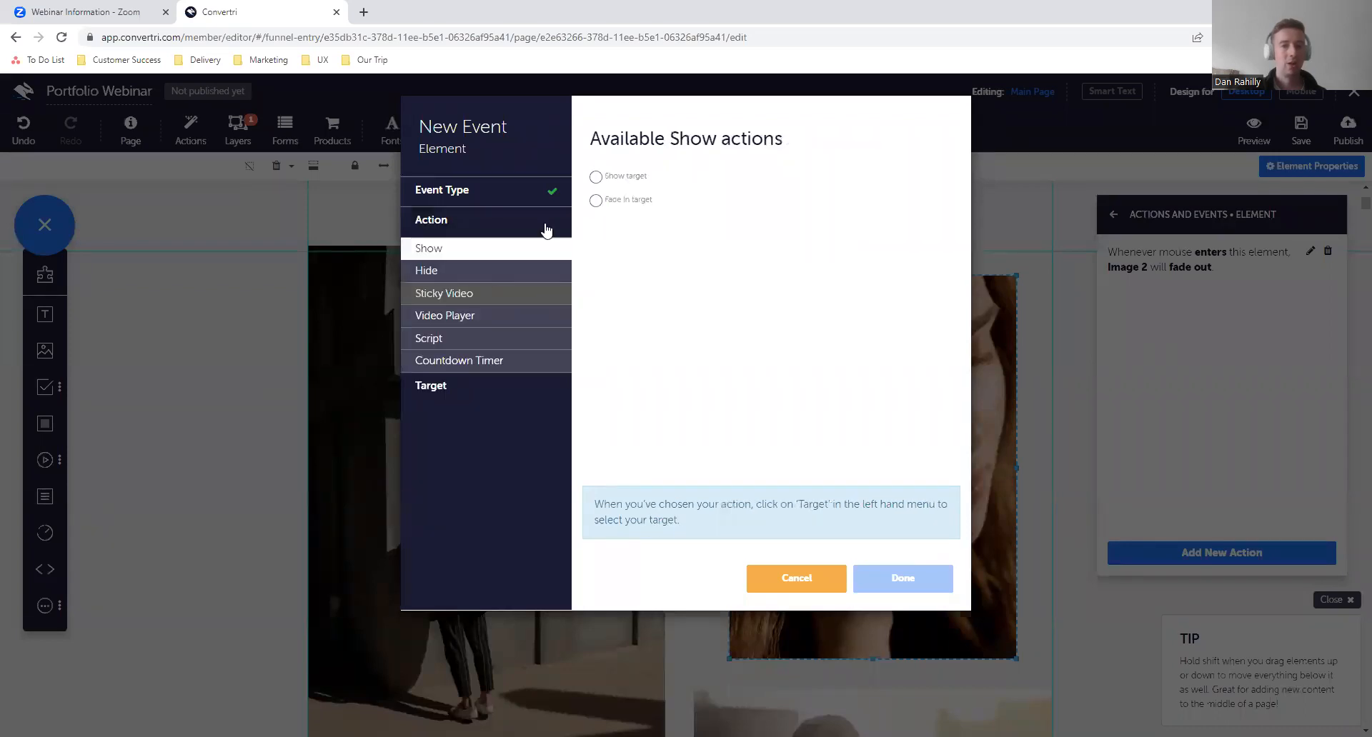
{"action": "left_click", "coordinate": [596, 201]}
{"action": "left_click", "coordinate": [491, 386]}
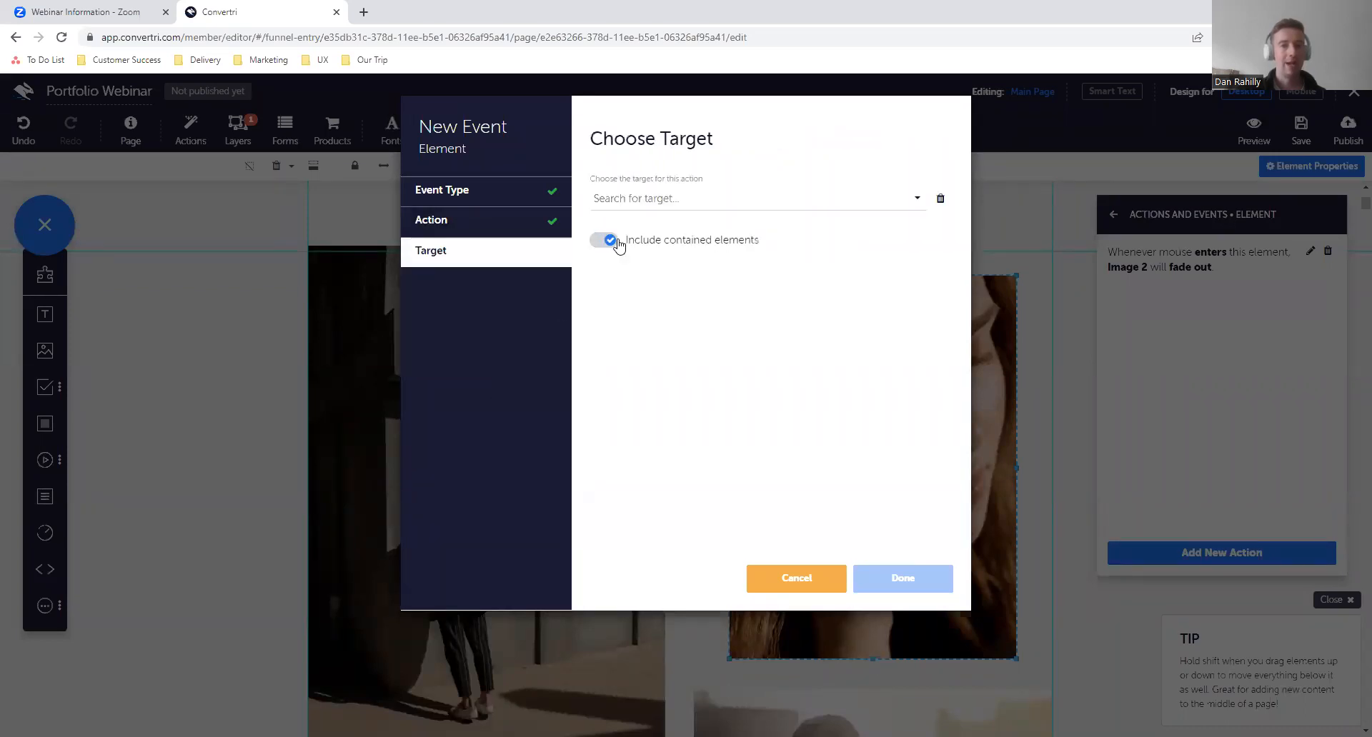
{"action": "left_click", "coordinate": [622, 204]}
{"action": "left_click", "coordinate": [631, 265]}
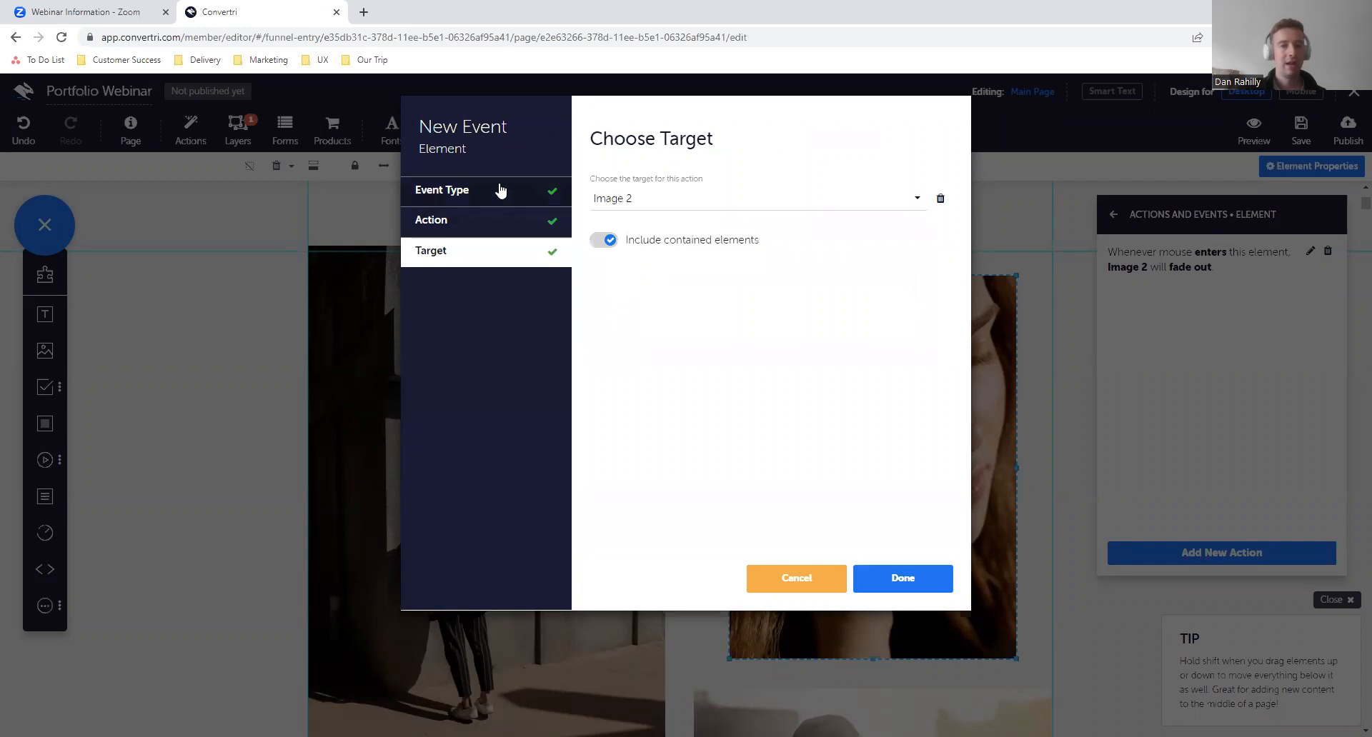
{"action": "left_click", "coordinate": [900, 576]}
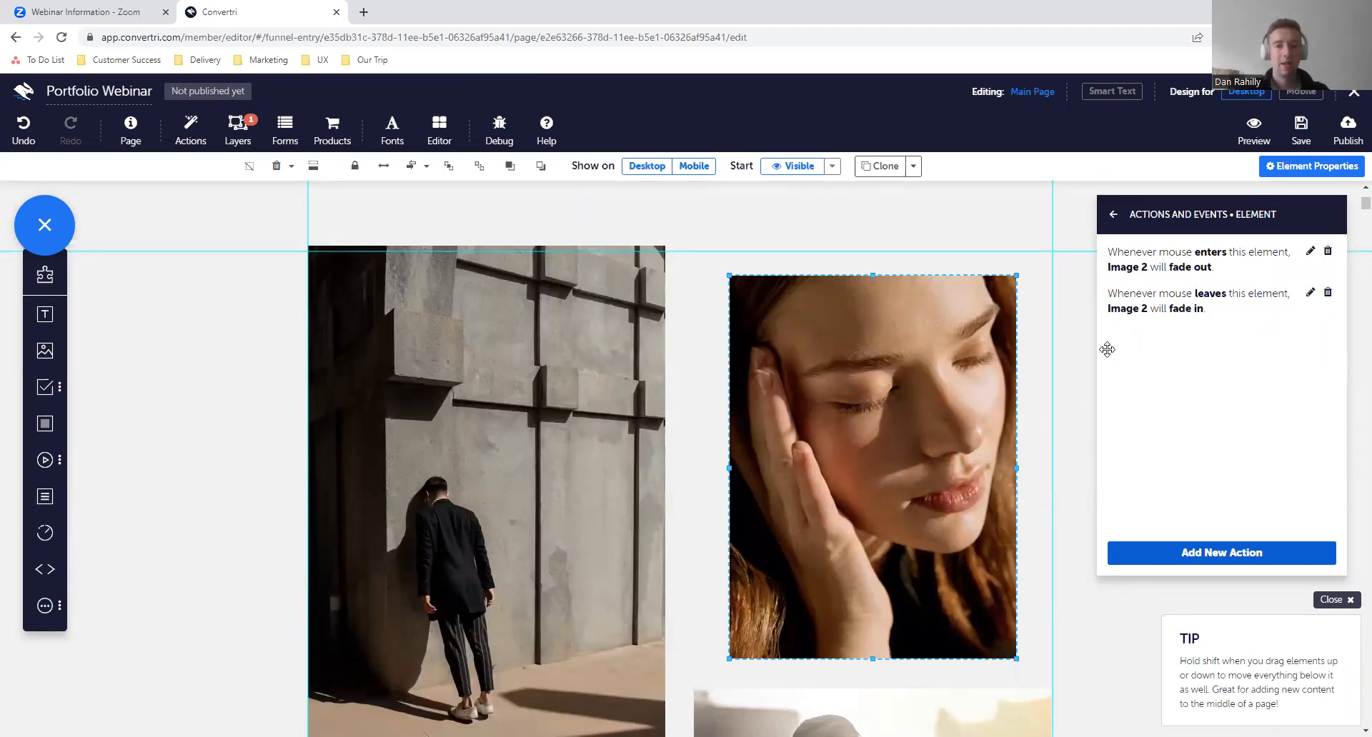
- Save the page and preview it to test the mouse-over fade on the woman's close-up portrait
{"action": "left_click", "coordinate": [1299, 132]}
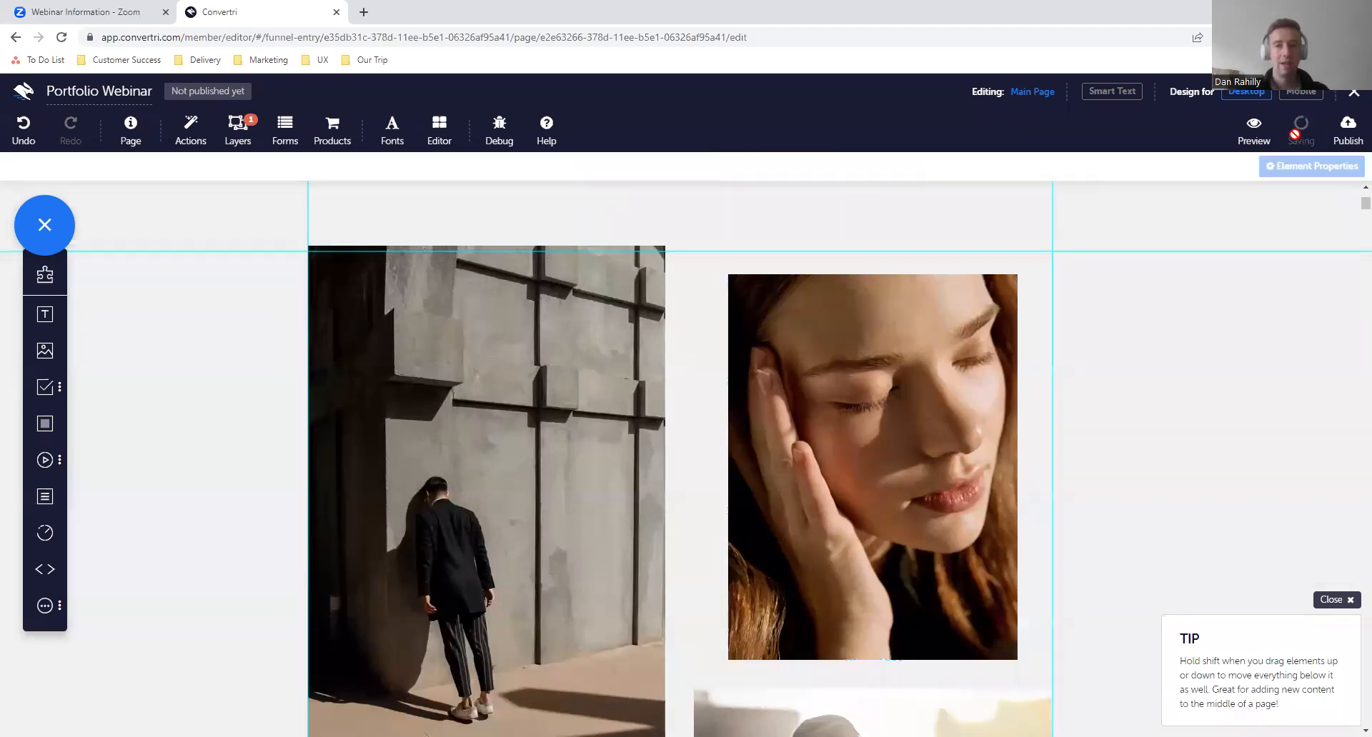
{"action": "left_click", "coordinate": [1249, 147]}
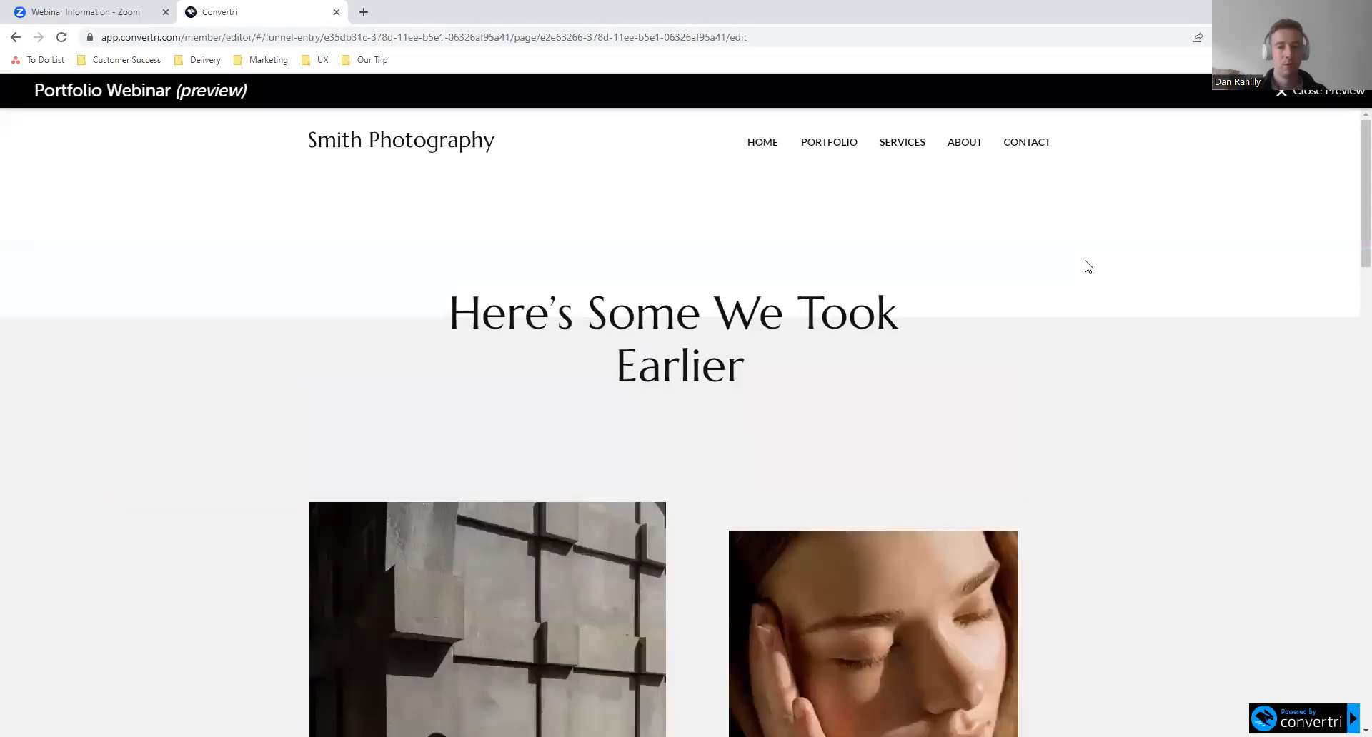
{"action": "scroll", "coordinate": [1042, 312], "scroll_direction": "down", "scroll_amount": 2}
{"action": "scroll", "coordinate": [1074, 318], "scroll_direction": "down", "scroll_amount": 2}
{"action": "mouse_move", "coordinate": [980, 407]}
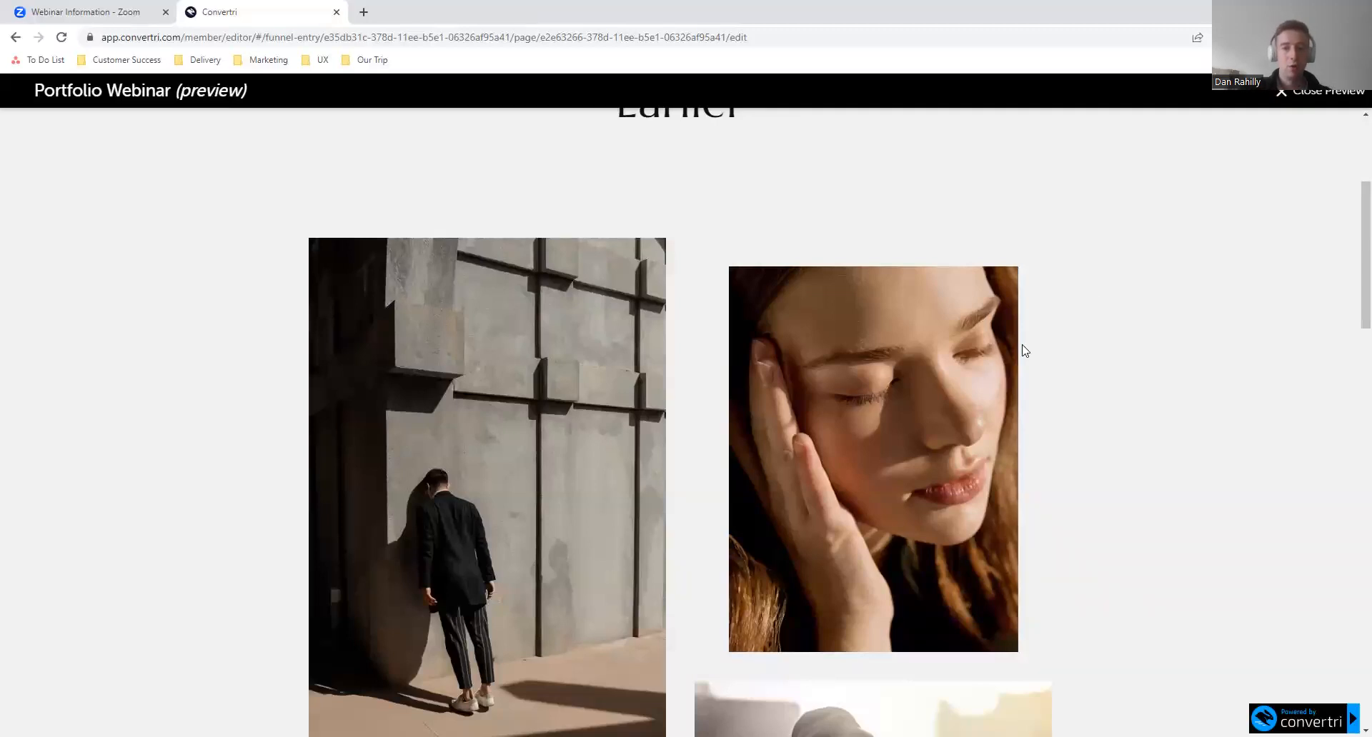
{"action": "mouse_move", "coordinate": [937, 428]}
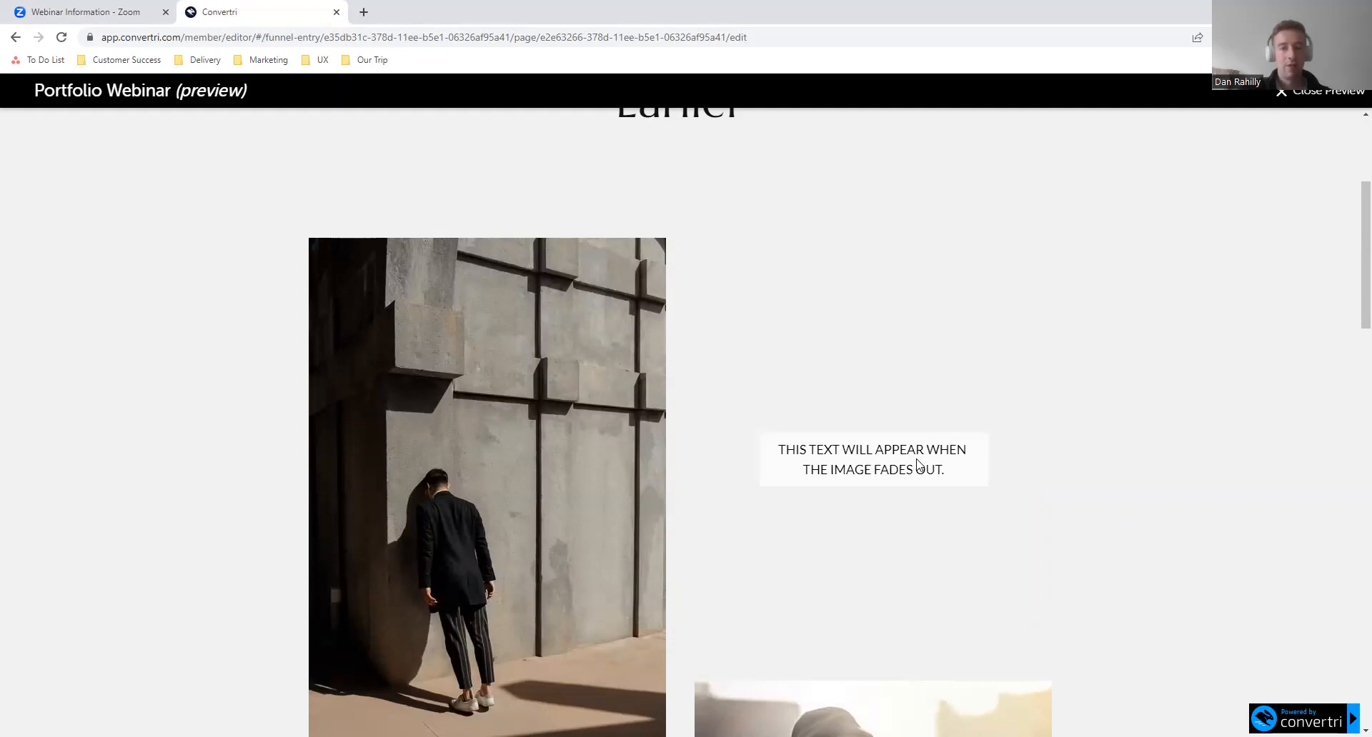
- Open the published portfolio page in a new browser tab and test the gallery picture that fades to reveal its story text
{"action": "left_click", "coordinate": [364, 12]}
{"action": "type", "text": "https://danielrahilly.convertri.com/portfolio/webinar"}
{"action": "key", "text": "Return"}
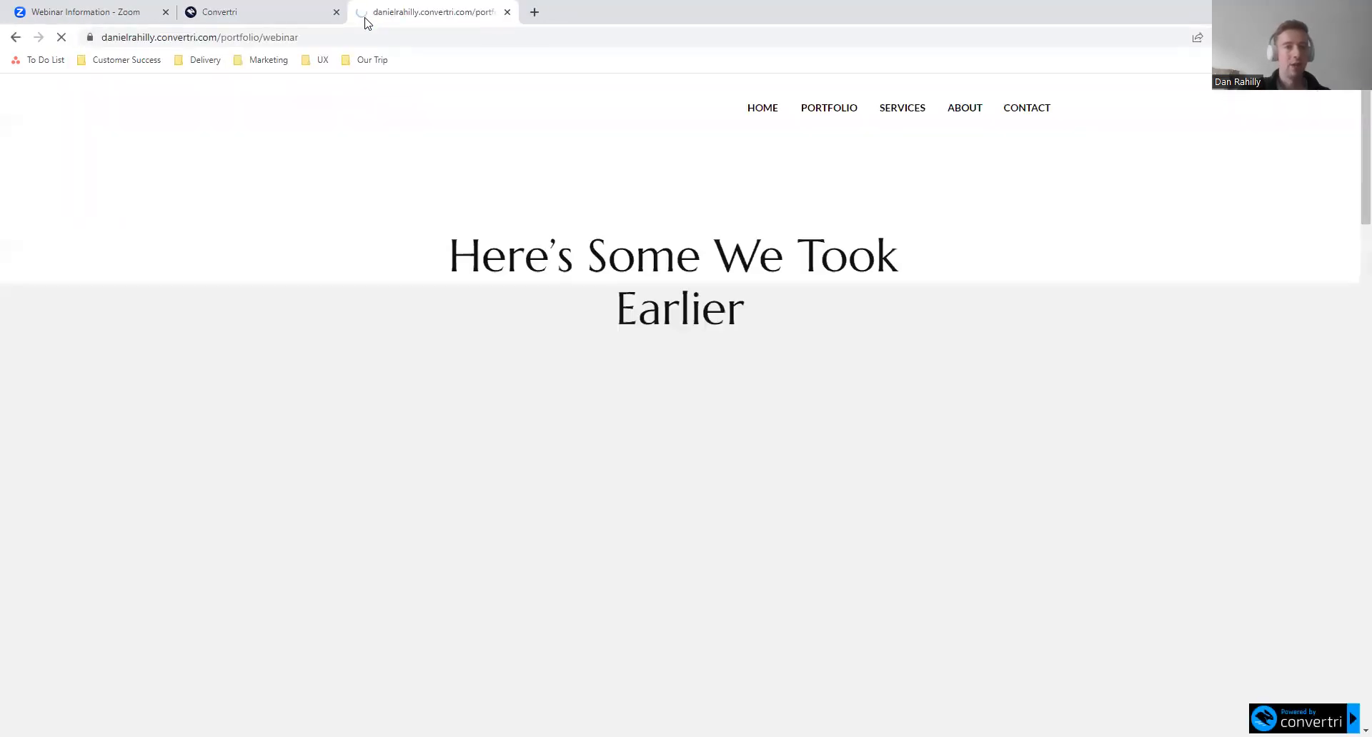
{"action": "scroll", "coordinate": [452, 502], "scroll_direction": "down", "scroll_amount": 15}
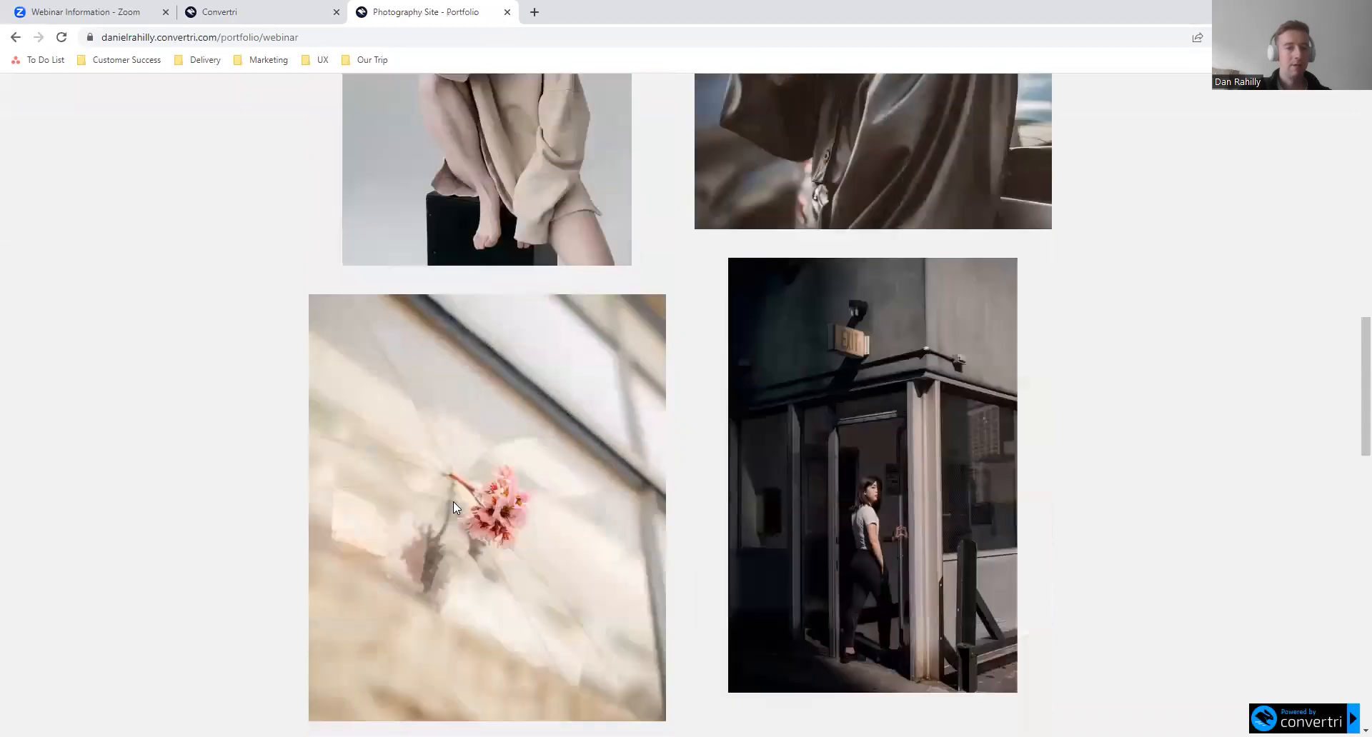
{"action": "scroll", "coordinate": [453, 502], "scroll_direction": "down", "scroll_amount": 1}
{"action": "mouse_move", "coordinate": [522, 496]}
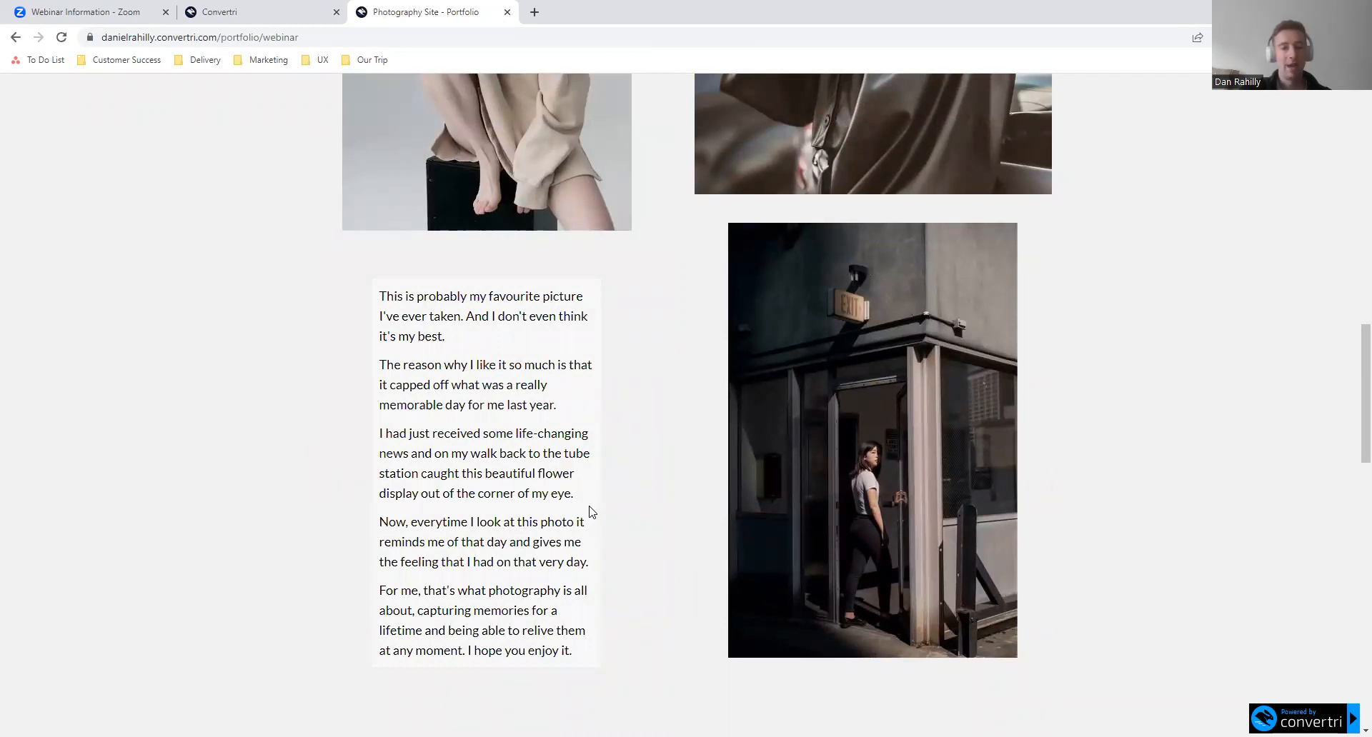
- Return to the Portfolio Webinar preview, test the close-up portrait's mouse-over fade again, and close the preview
{"action": "left_click", "coordinate": [300, 7]}
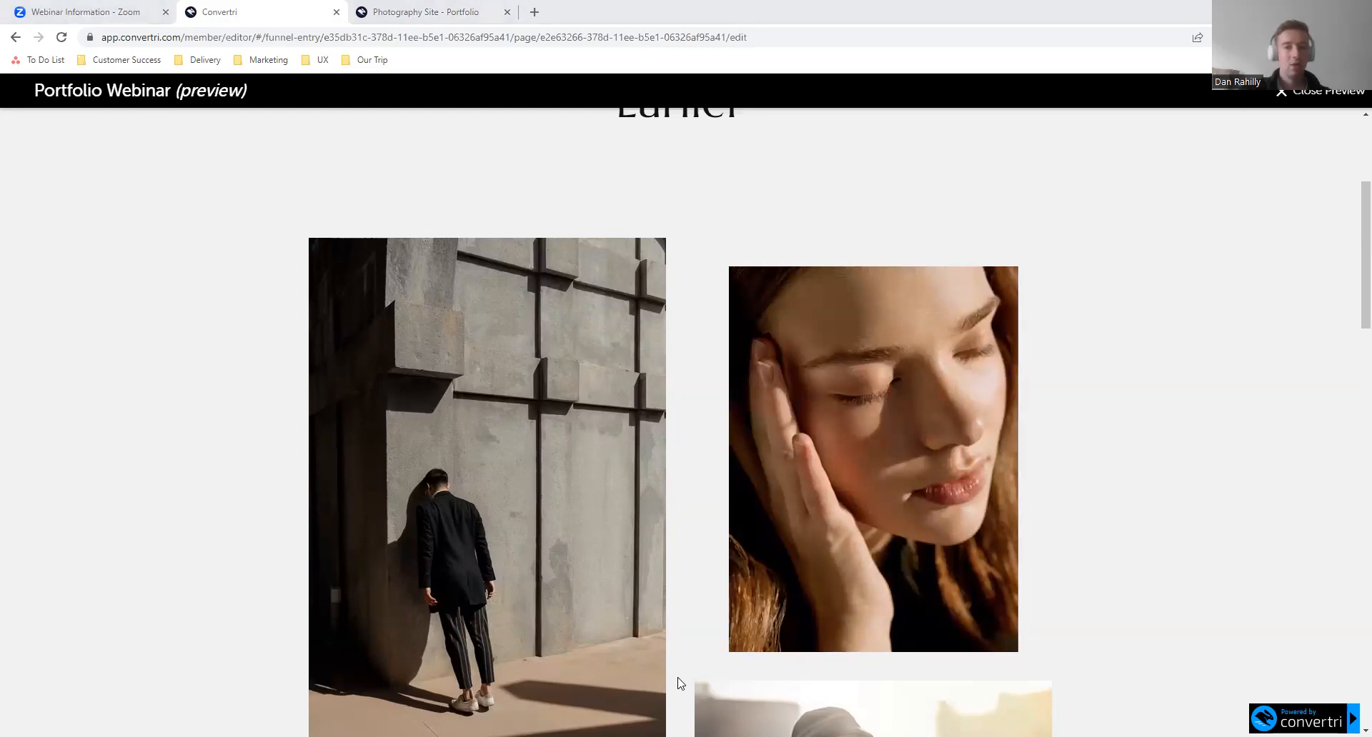
{"action": "mouse_move", "coordinate": [911, 384]}
{"action": "mouse_move", "coordinate": [991, 414]}
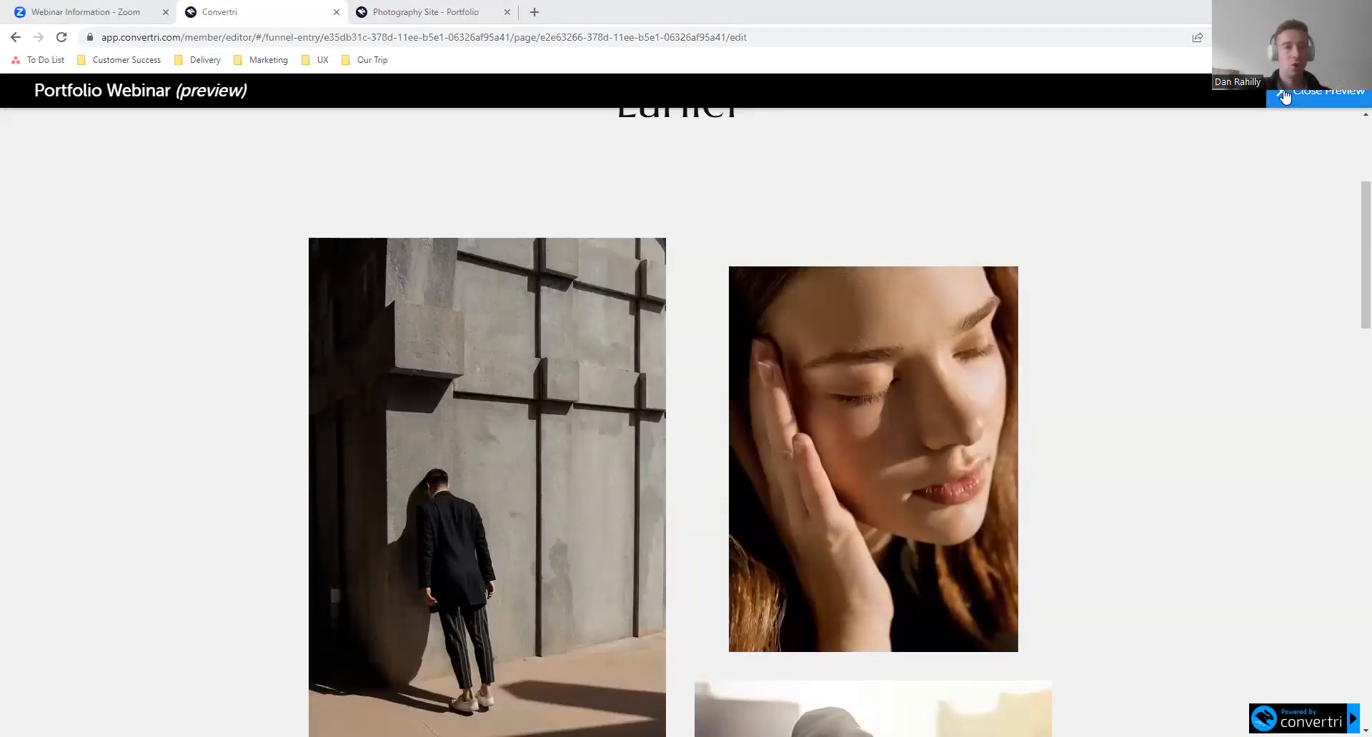
{"action": "left_click", "coordinate": [1284, 97]}
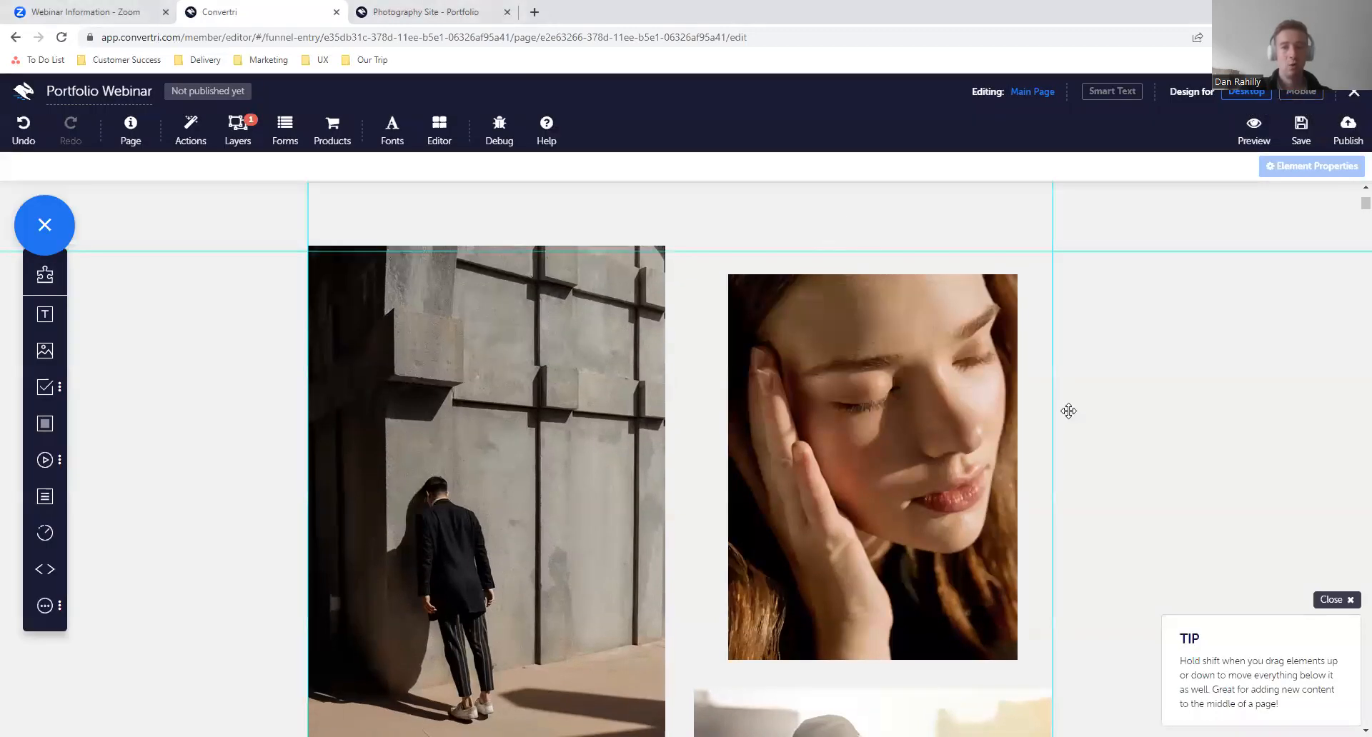
- Send the close-up portrait behind the text box and add a second line reading "I'M EDITING THIS" to the text
{"action": "left_click", "coordinate": [900, 322]}
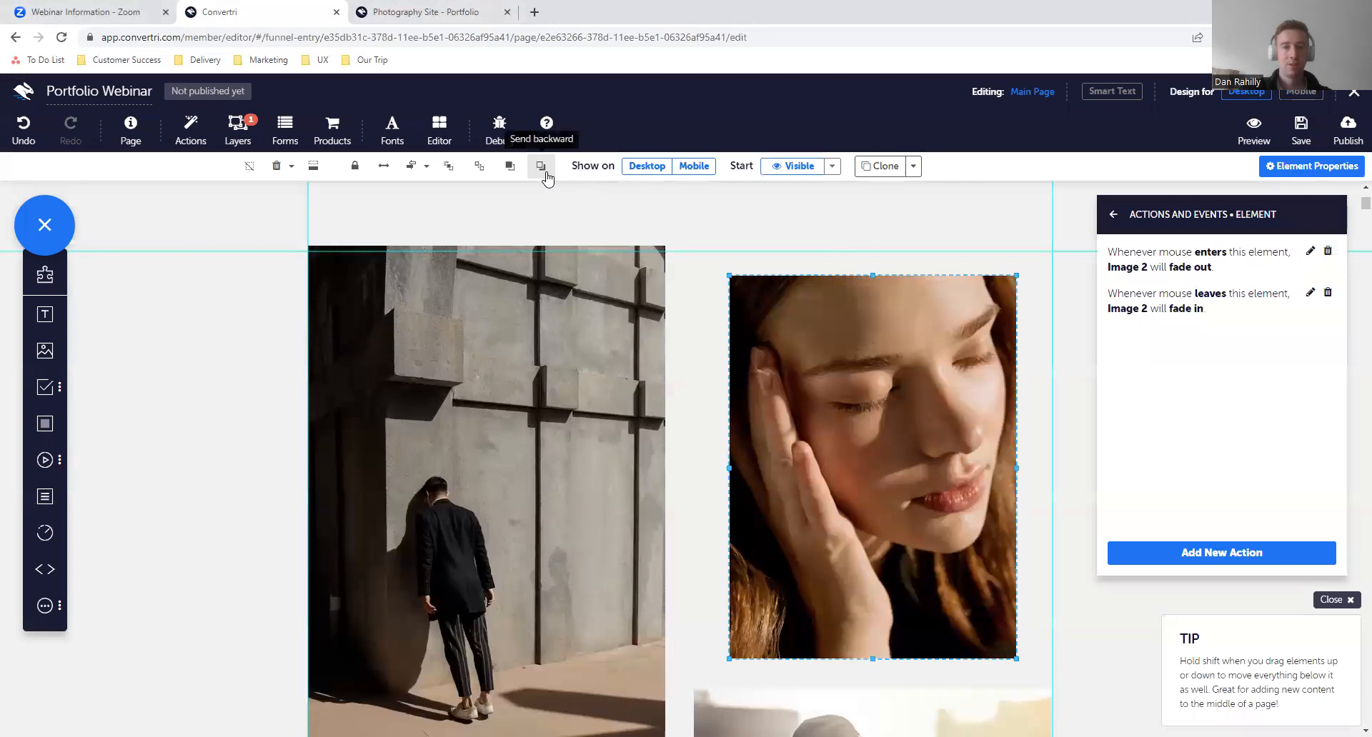
{"action": "left_click", "coordinate": [541, 167]}
{"action": "left_click", "coordinate": [935, 465]}
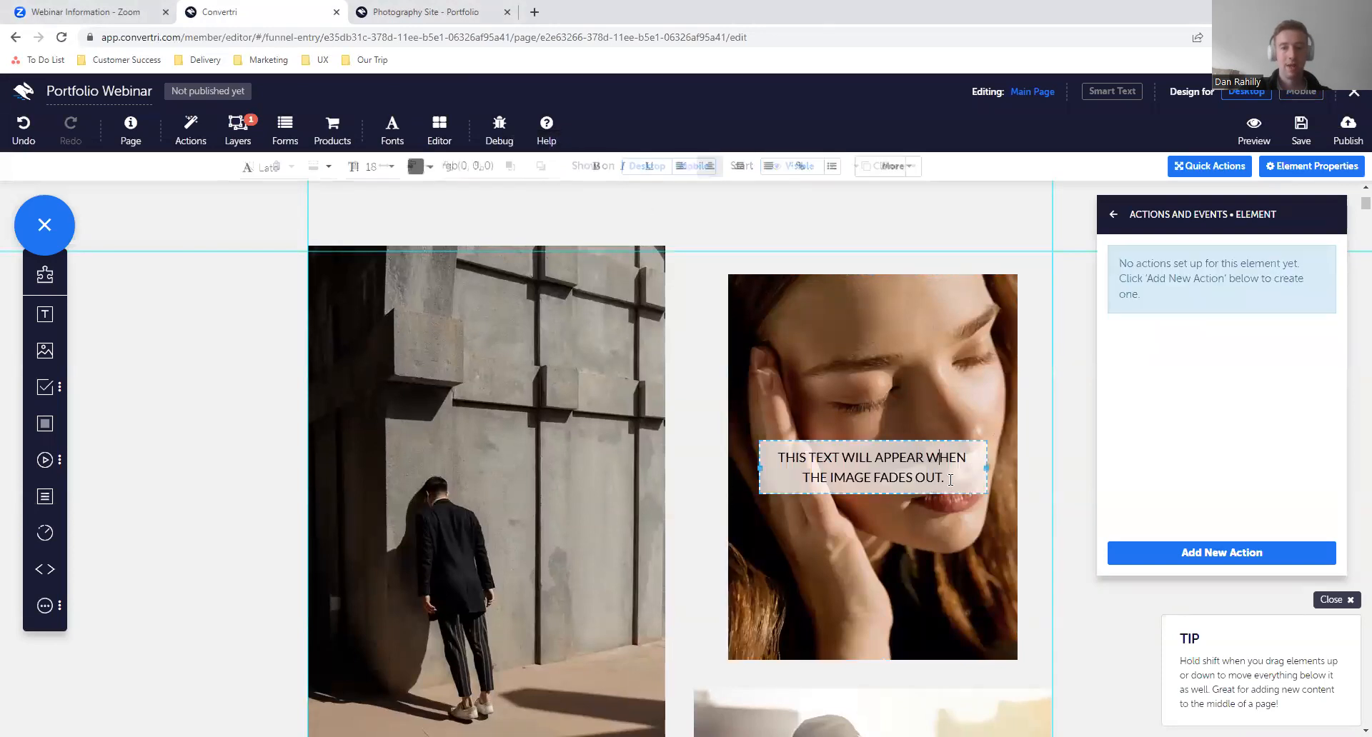
{"action": "mouse_move", "coordinate": [953, 481]}
{"action": "left_mouse_down"}
{"action": "mouse_move", "coordinate": [808, 462]}
{"action": "mouse_move", "coordinate": [949, 483]}
{"action": "left_mouse_up"}
{"action": "key", "text": "Return"}
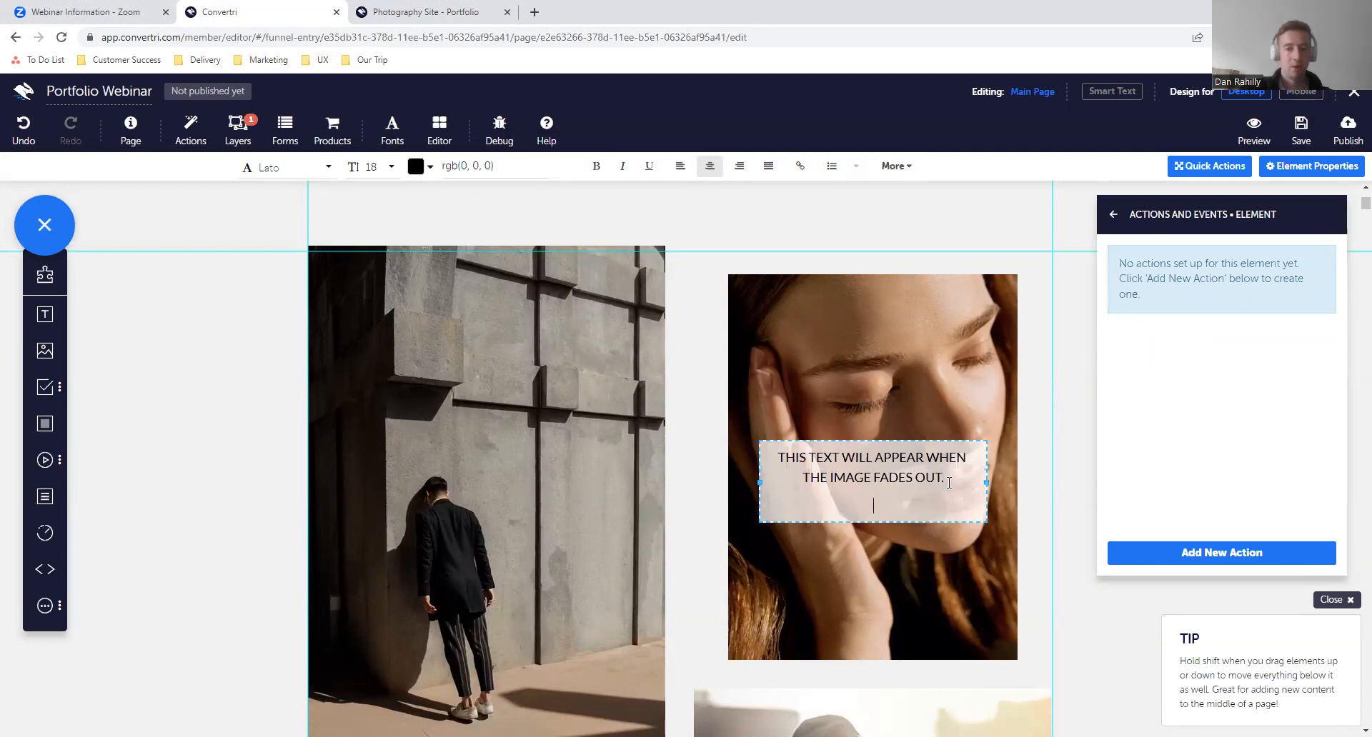
{"action": "type", "text": "I'M EDITIN"}
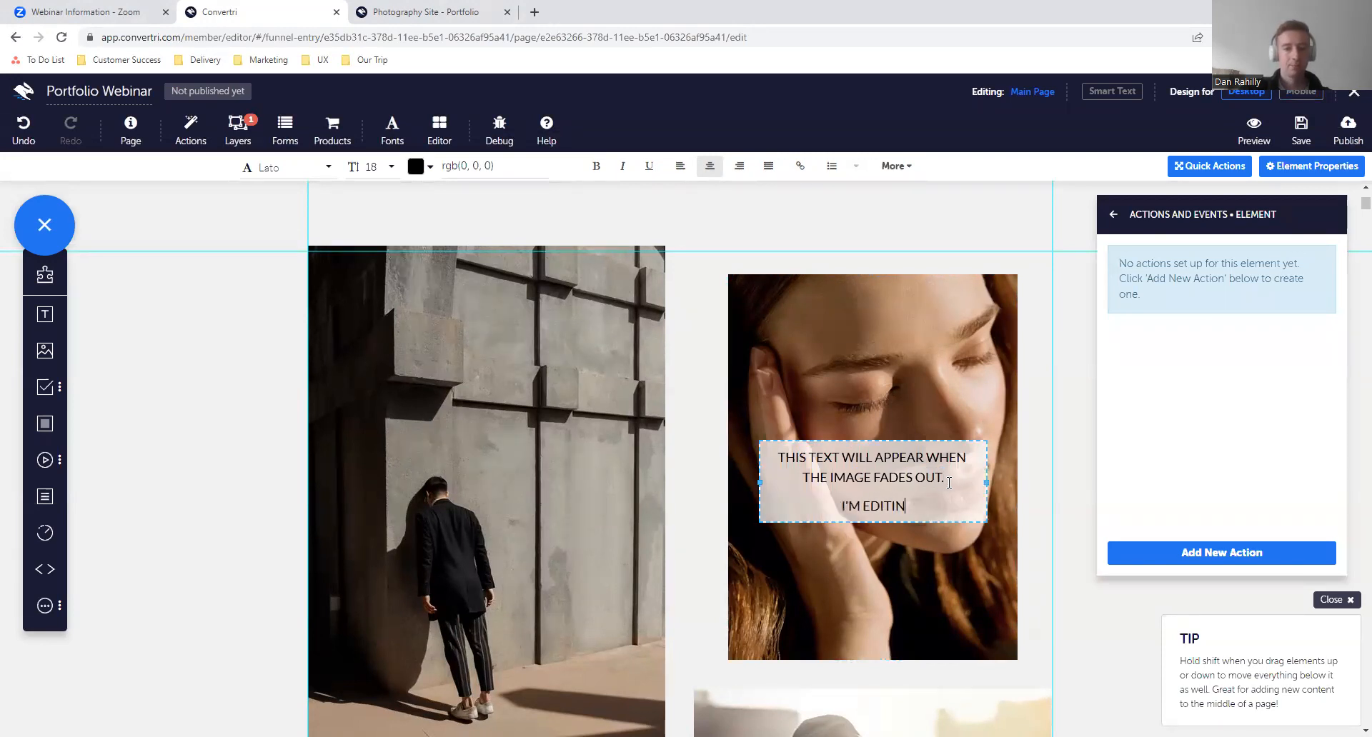
{"action": "type", "text": "G THIS"}
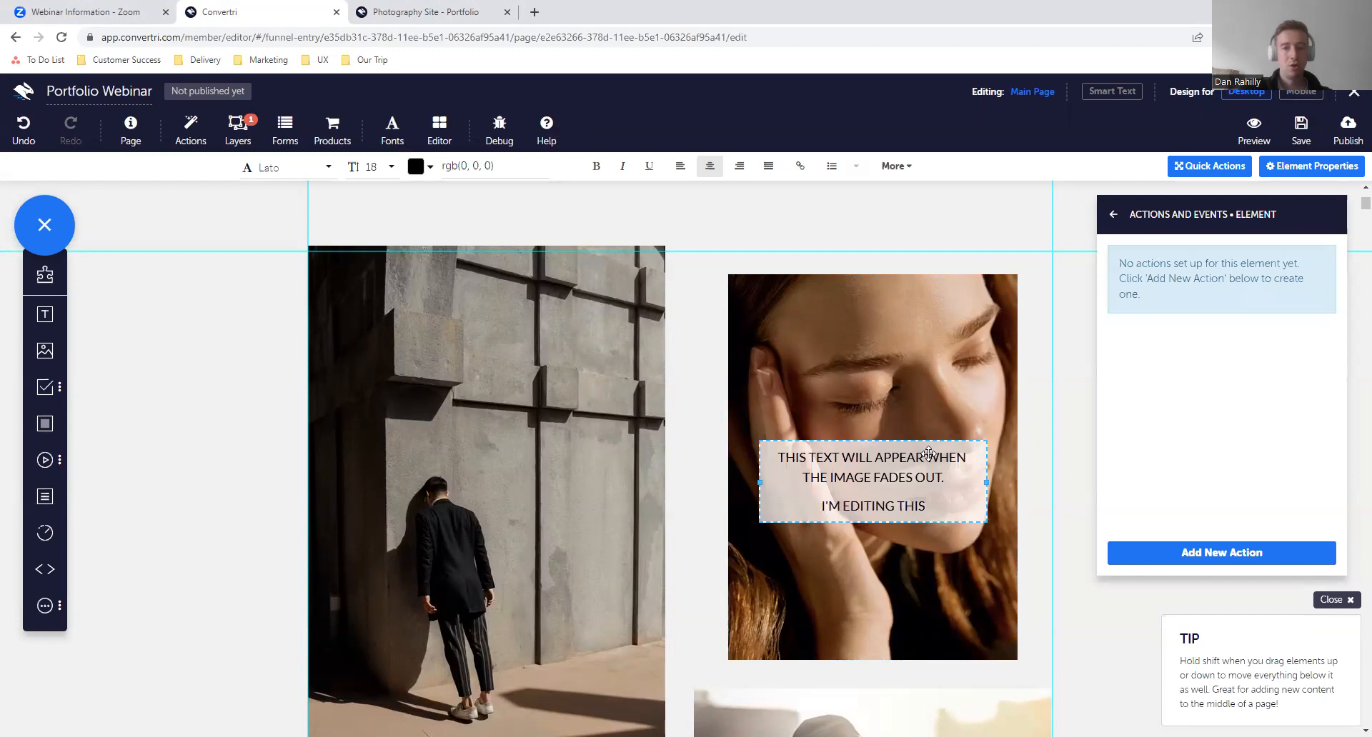
- Bring the close-up portrait forward over the text and turn on the element tree in the editor settings
{"action": "left_click", "coordinate": [923, 412]}
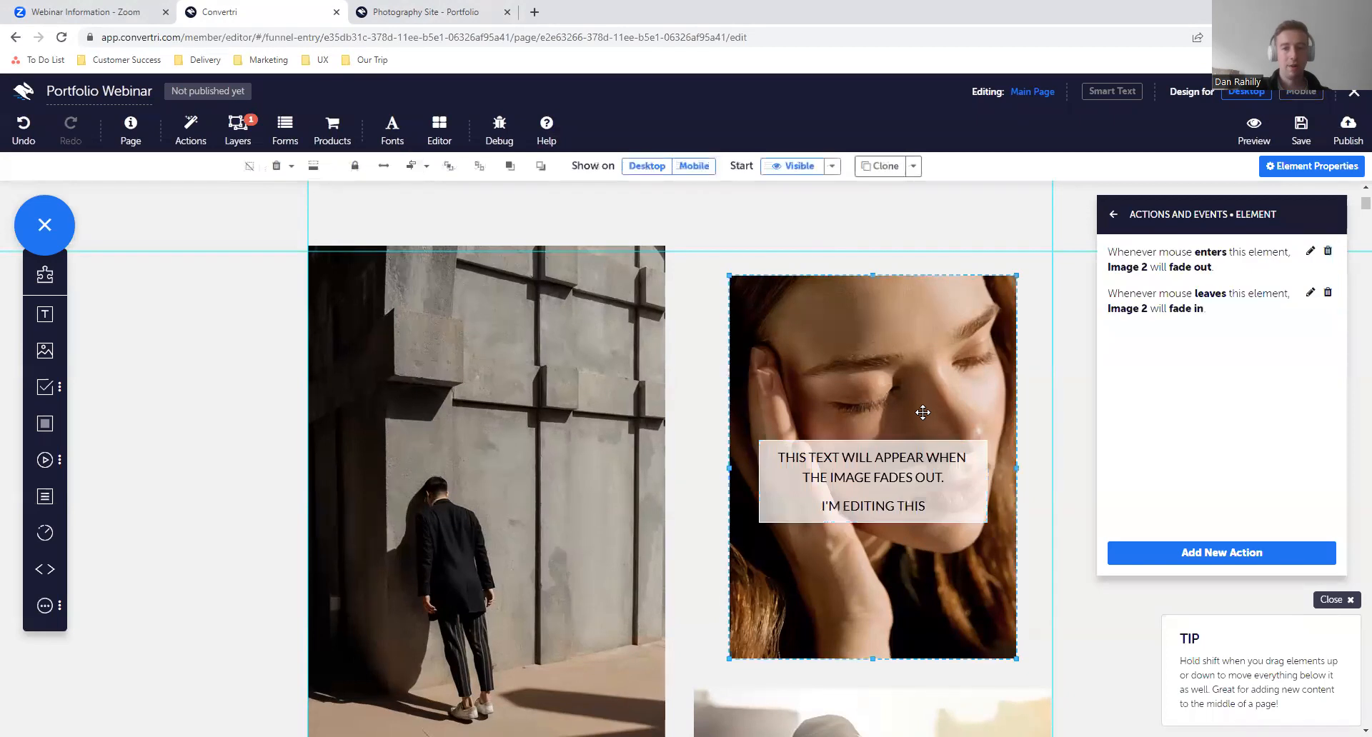
{"action": "left_click", "coordinate": [509, 165]}
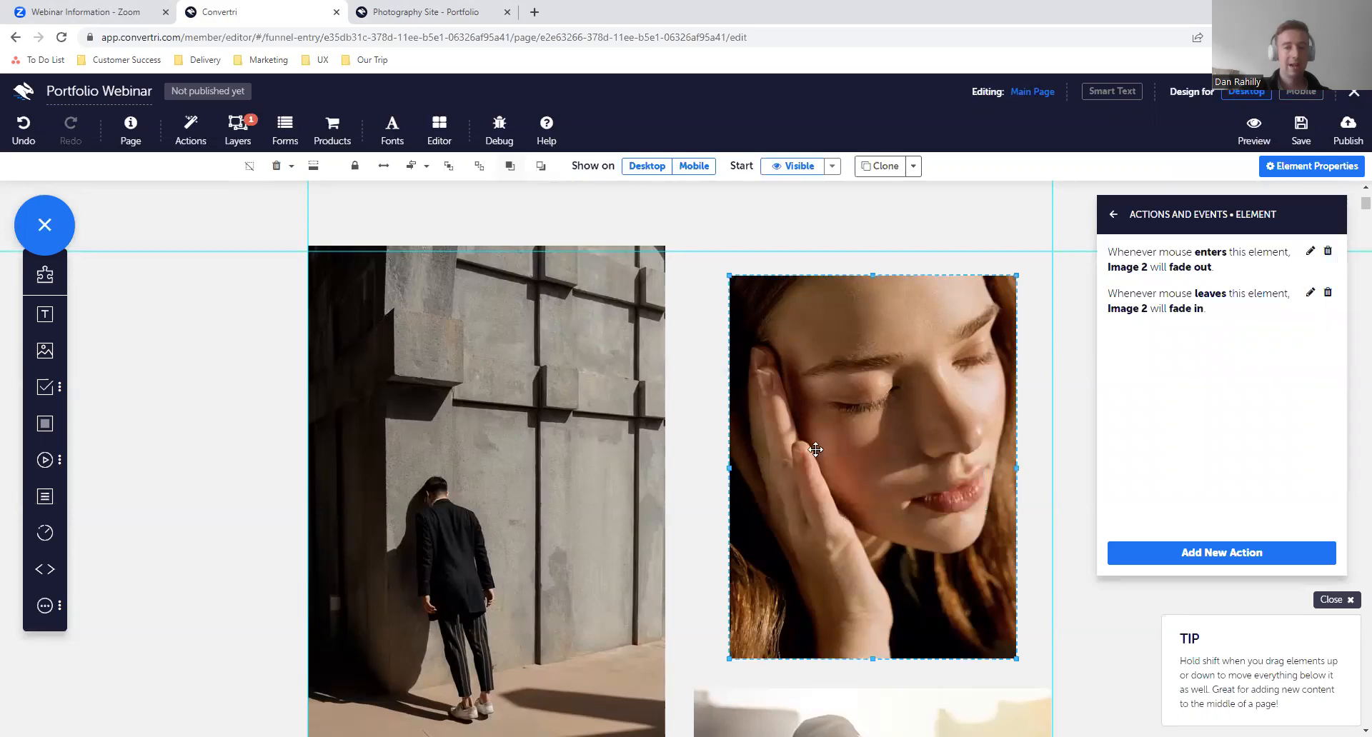
{"action": "left_click", "coordinate": [439, 130]}
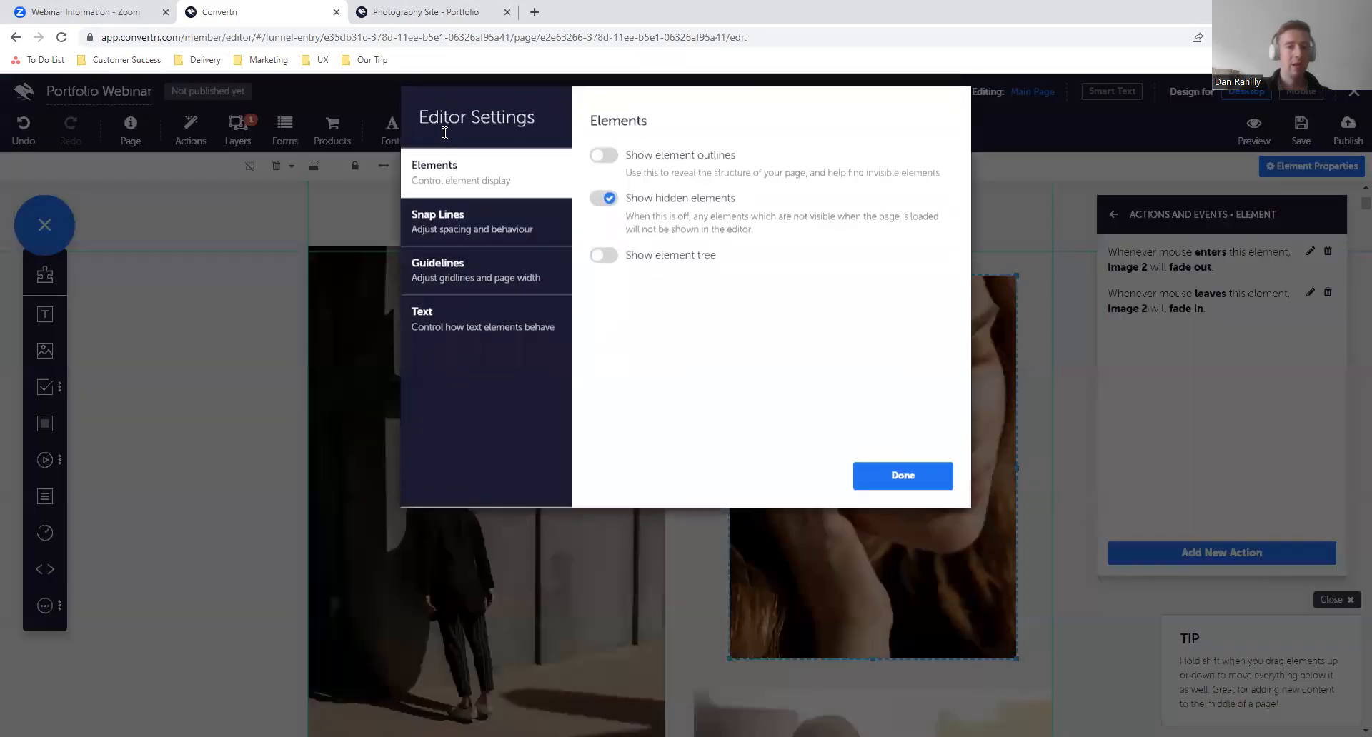
{"action": "left_click", "coordinate": [604, 266]}
{"action": "left_click", "coordinate": [878, 486]}
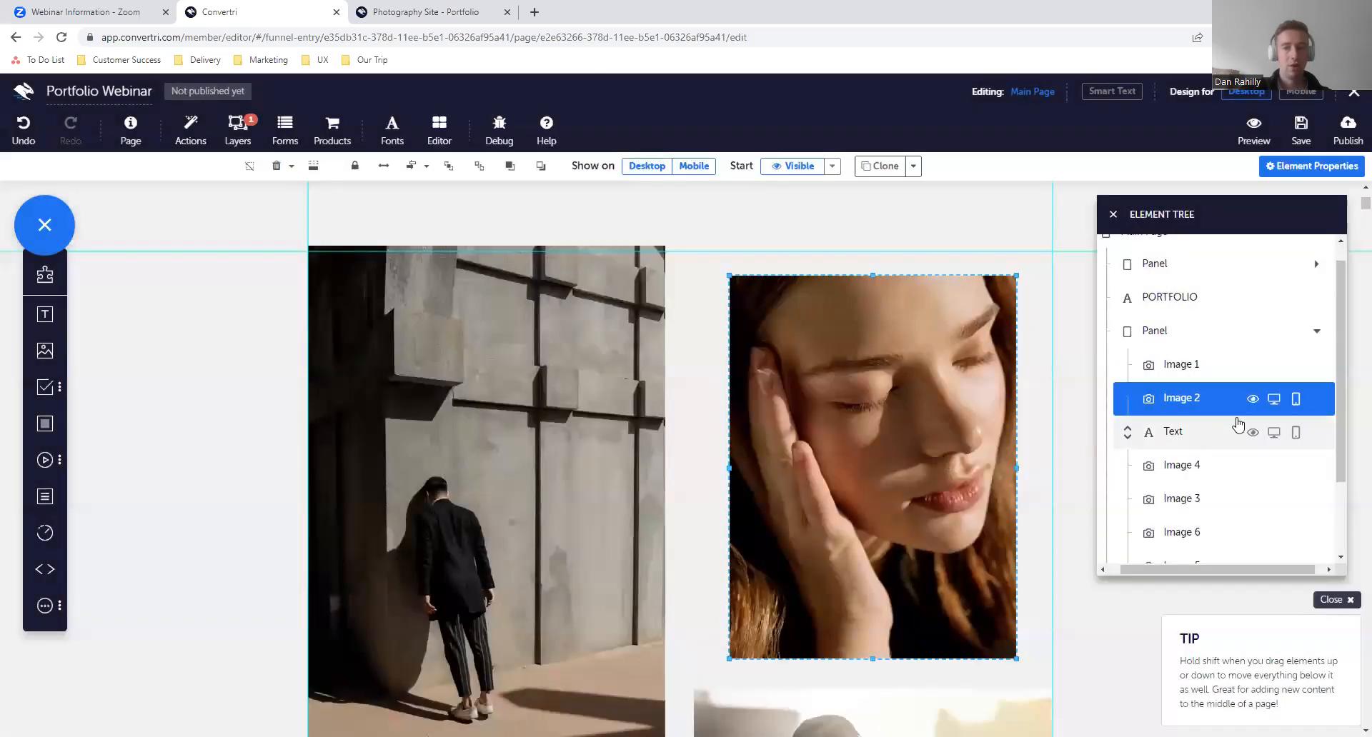
- Alternate the selection between the Text and Image 2 elements in the element tree to compare how each is displayed
{"action": "left_click", "coordinate": [1193, 445]}
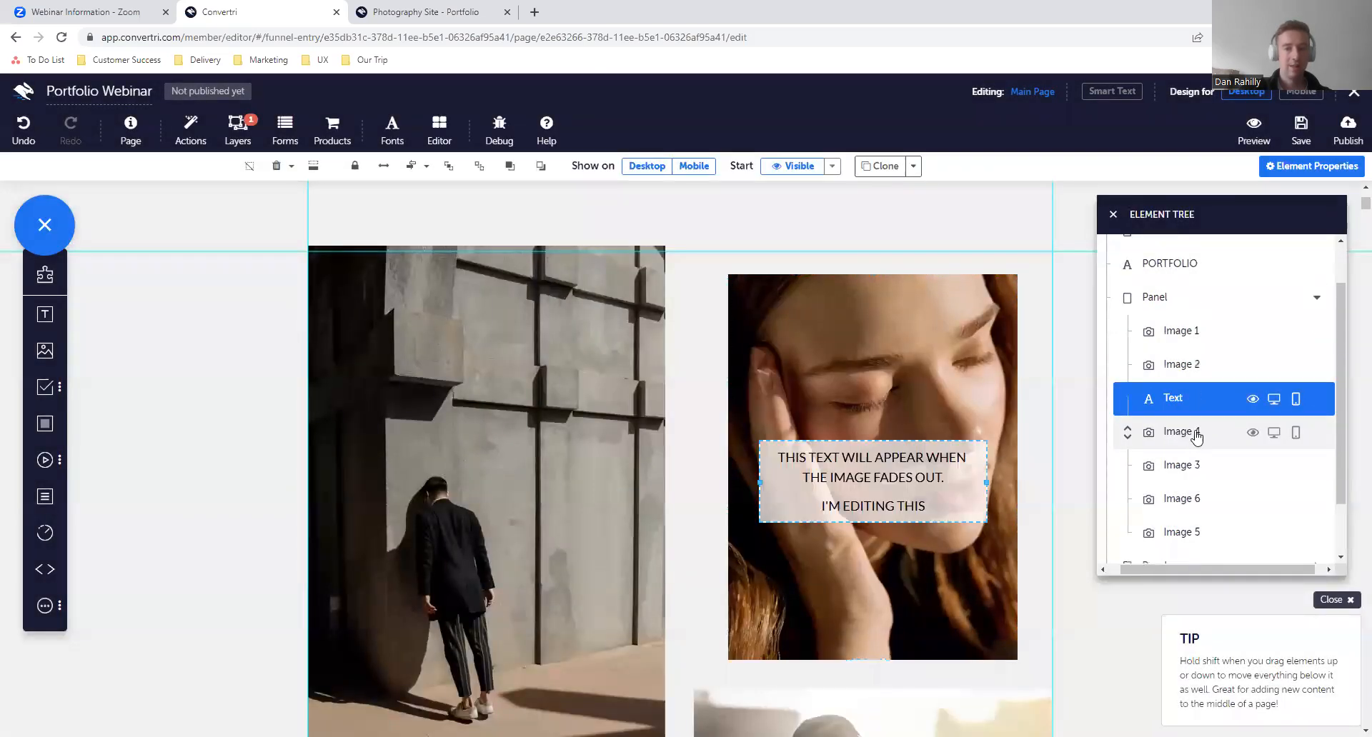
{"action": "left_click", "coordinate": [1209, 368]}
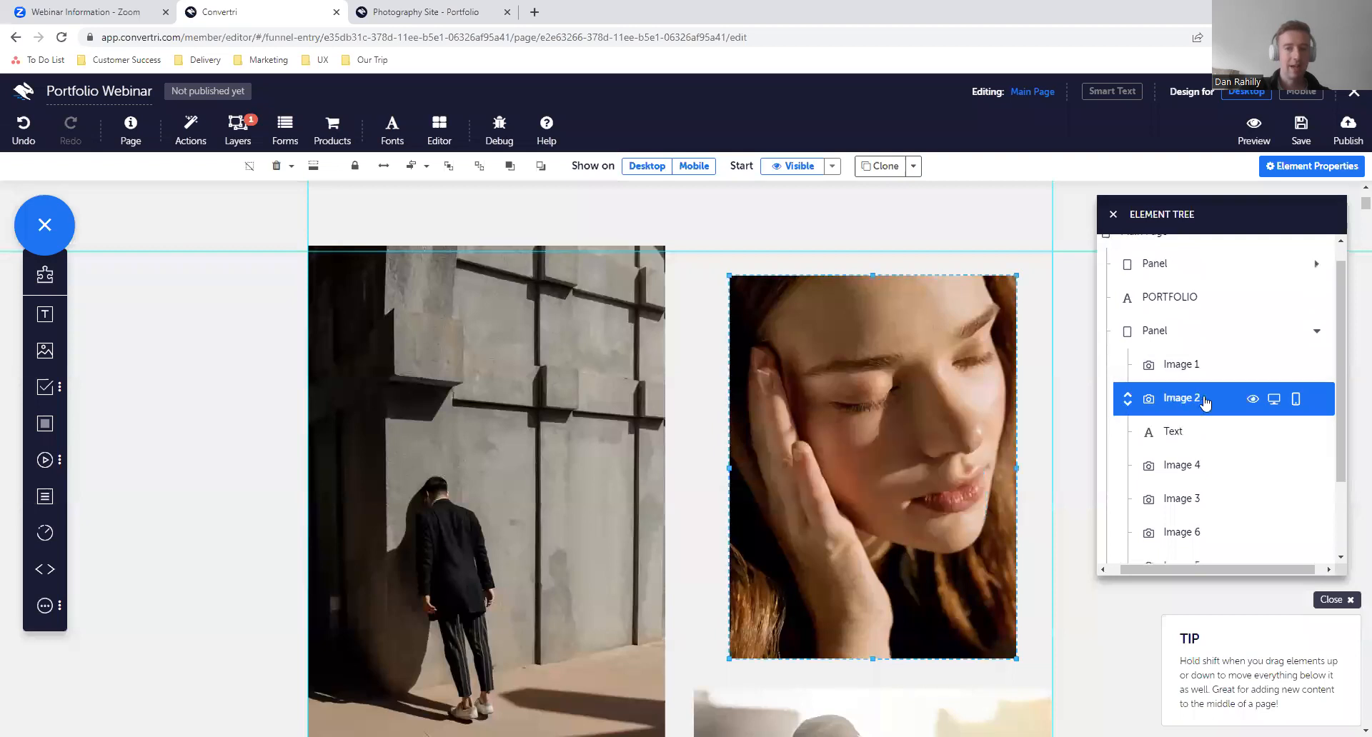
{"action": "left_click", "coordinate": [1195, 434]}
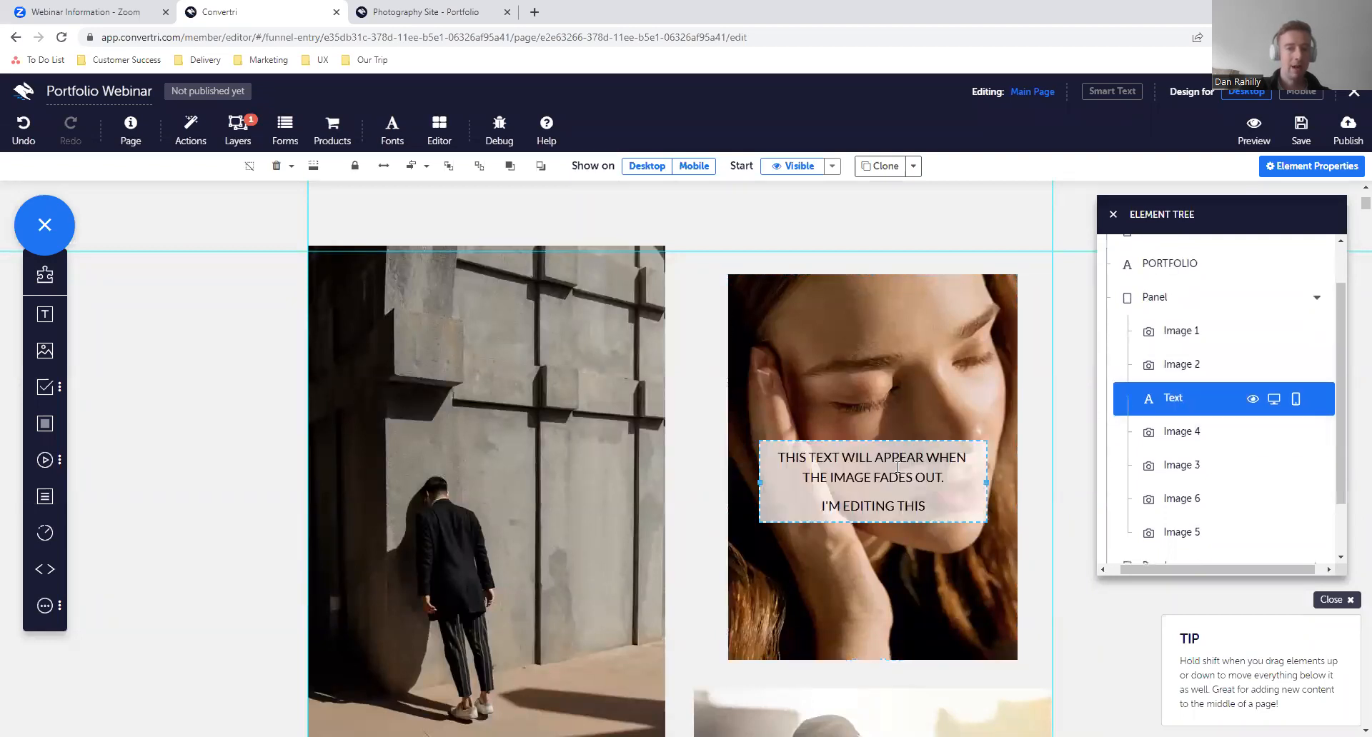
{"action": "left_click", "coordinate": [872, 493]}
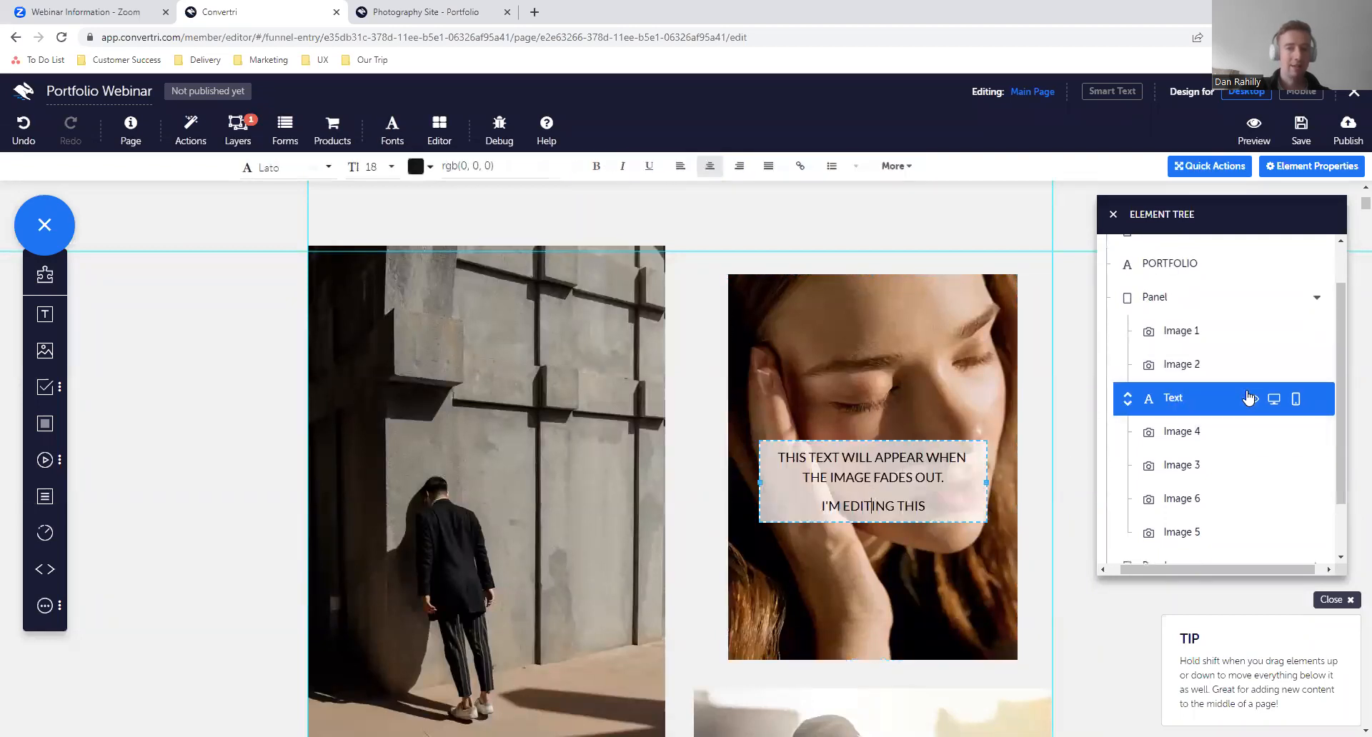
{"action": "left_click", "coordinate": [1214, 377]}
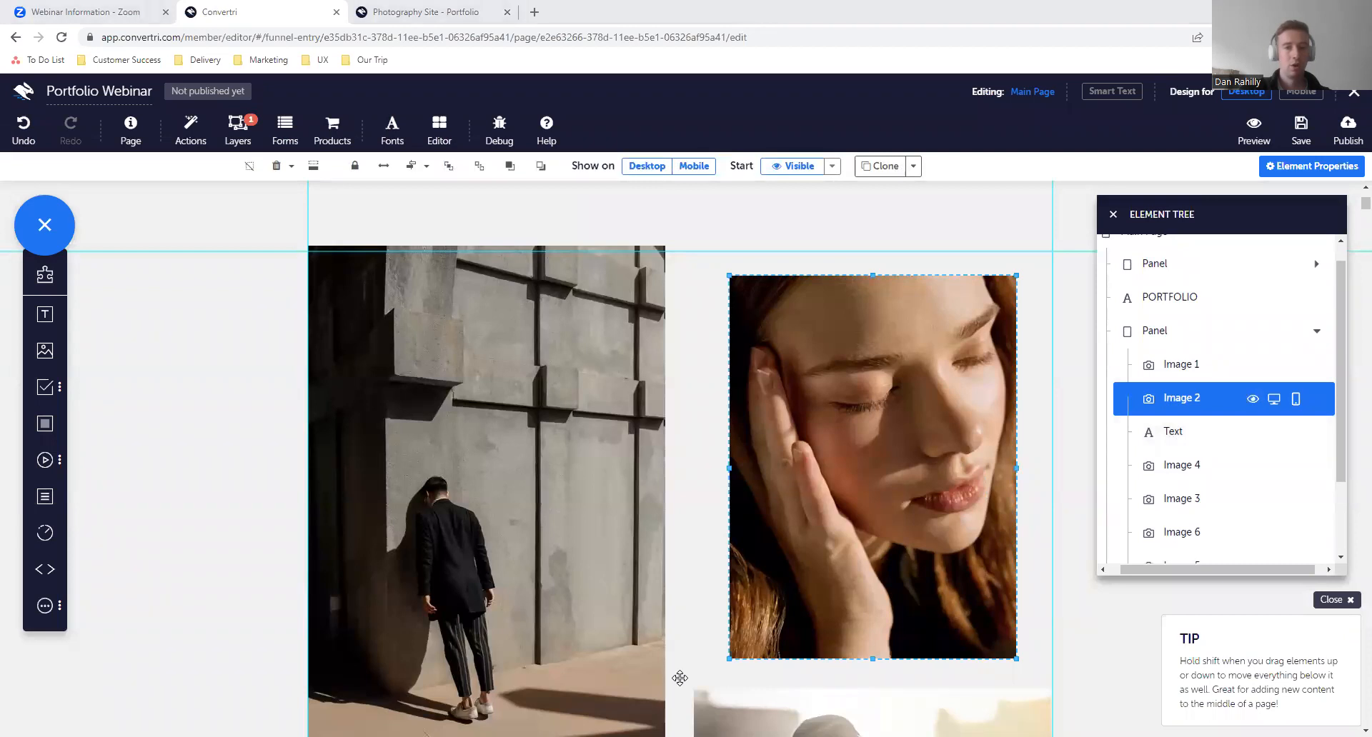
{"action": "left_click", "coordinate": [1186, 431]}
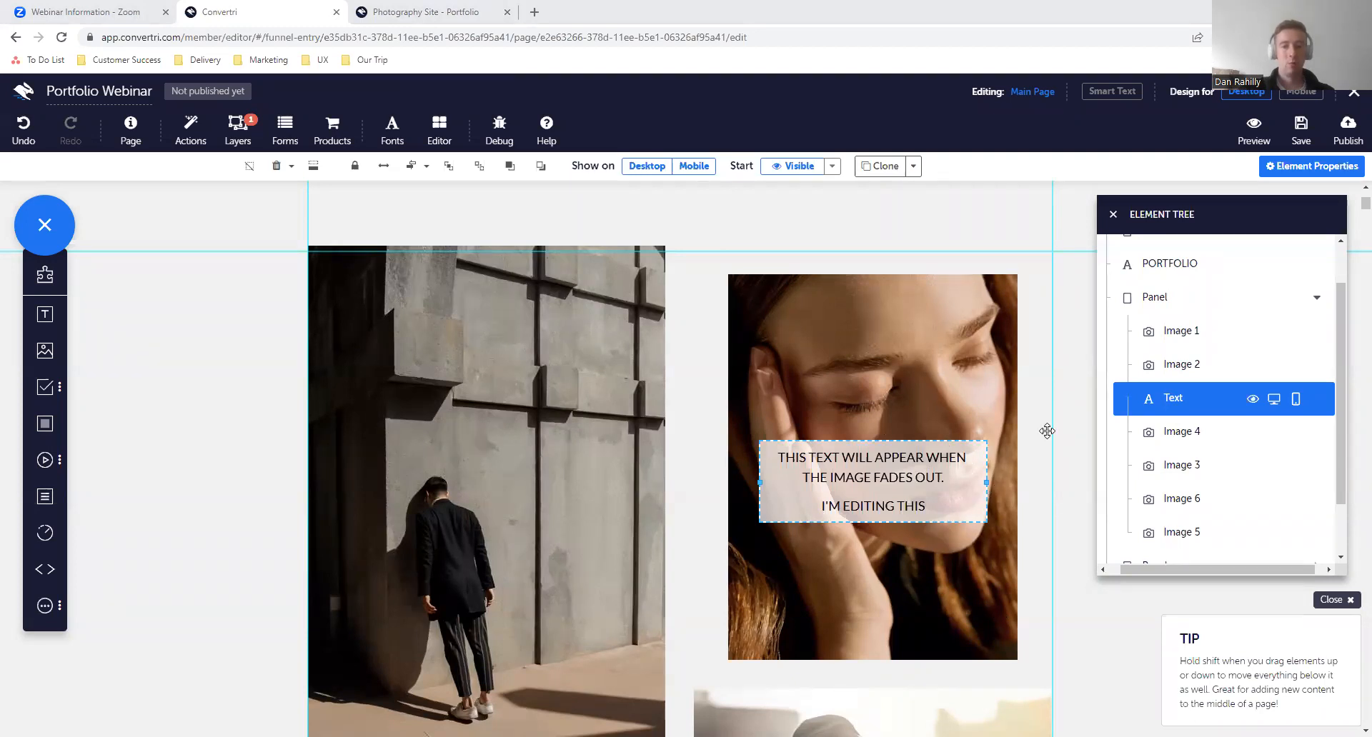
{"action": "left_click", "coordinate": [1194, 374]}
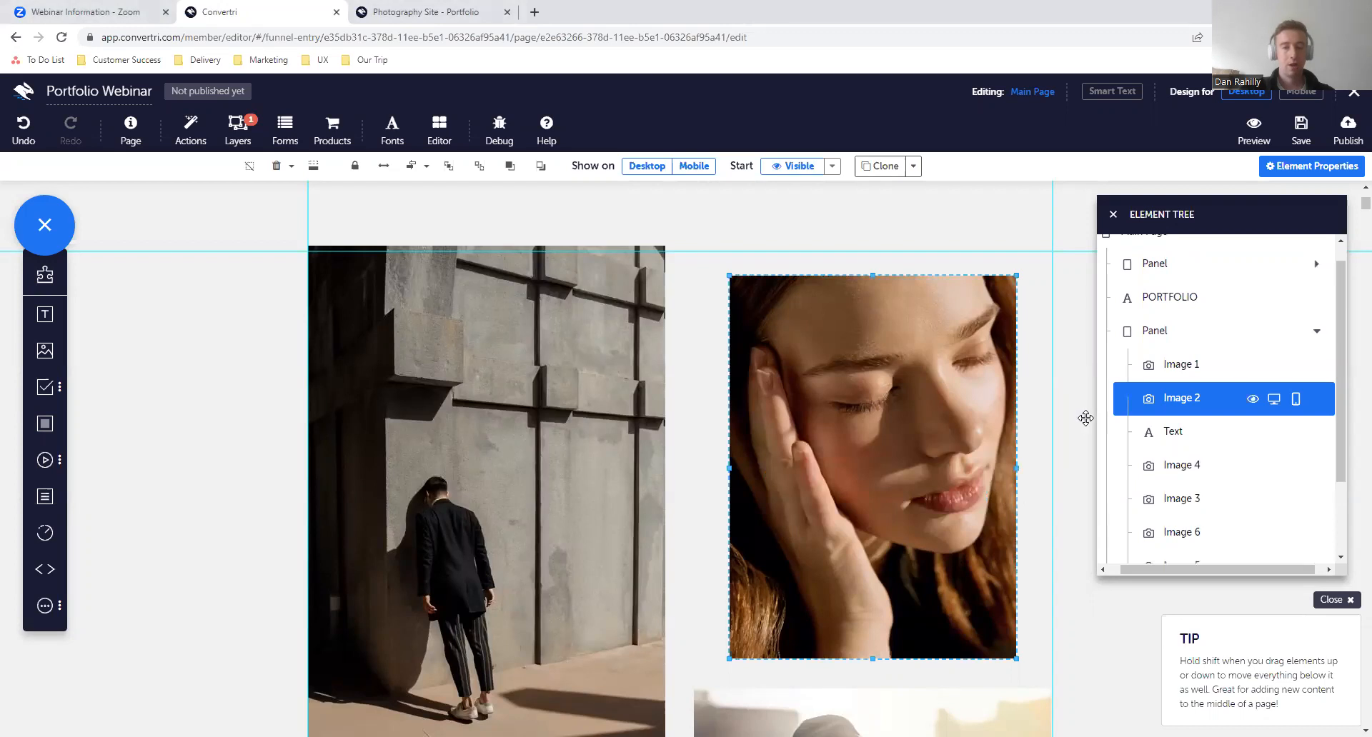
- Close the element tree and the portrait's list of actions and events
{"action": "left_click", "coordinate": [1113, 215]}
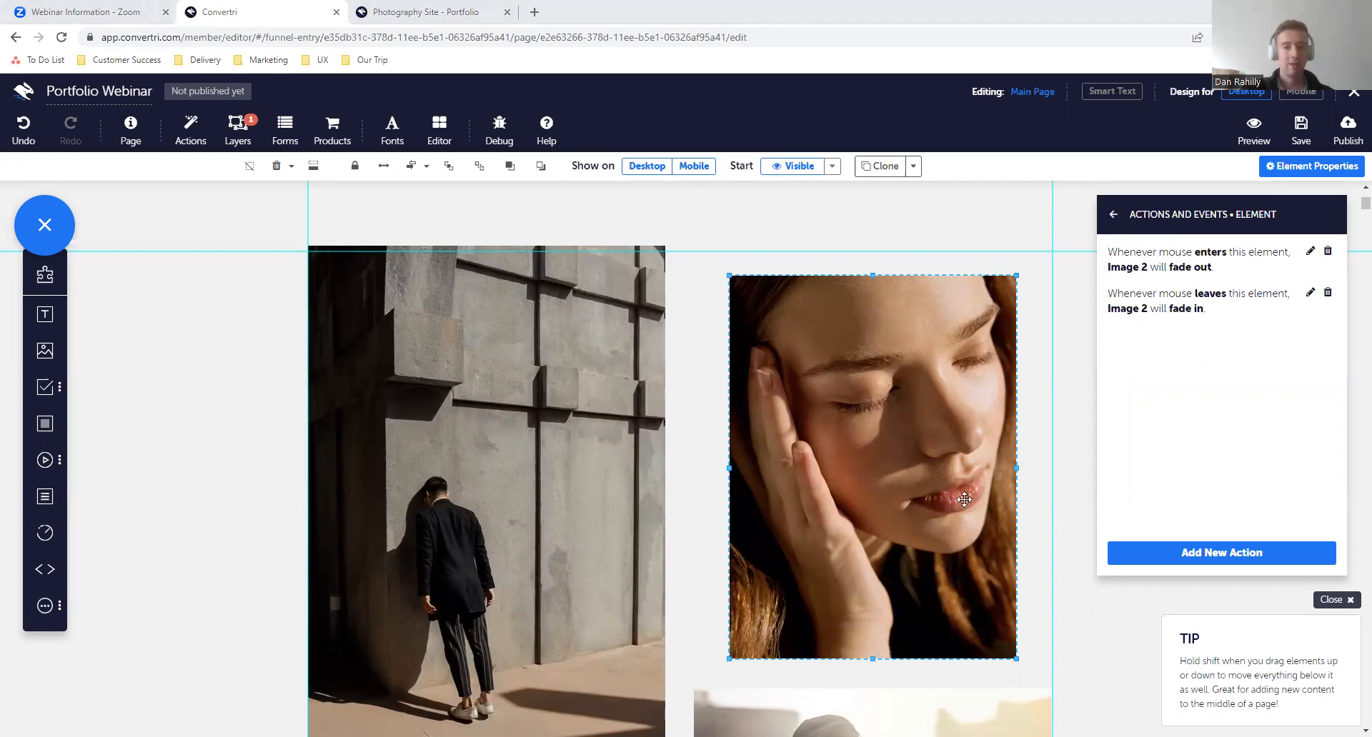
{"action": "scroll", "coordinate": [1041, 378], "scroll_direction": "up", "scroll_amount": 4}
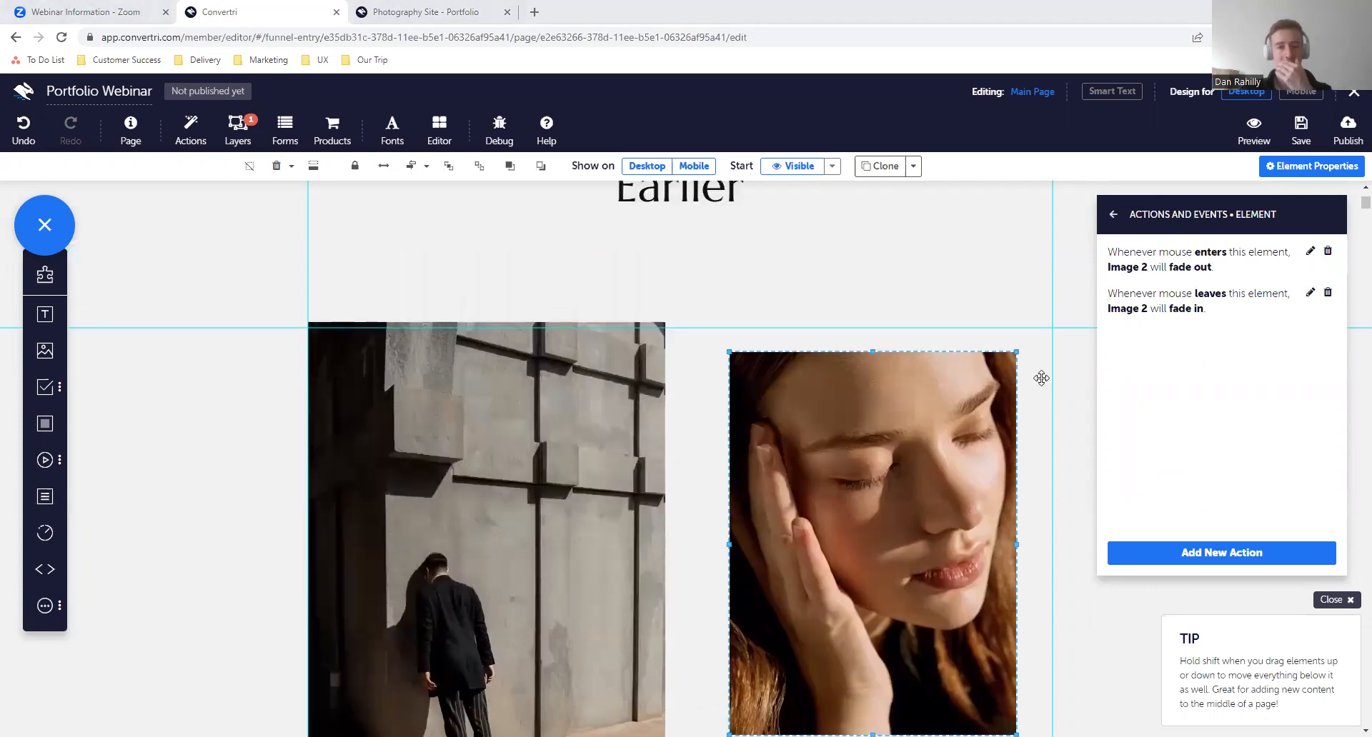
{"action": "scroll", "coordinate": [1041, 378], "scroll_direction": "up", "scroll_amount": 1}
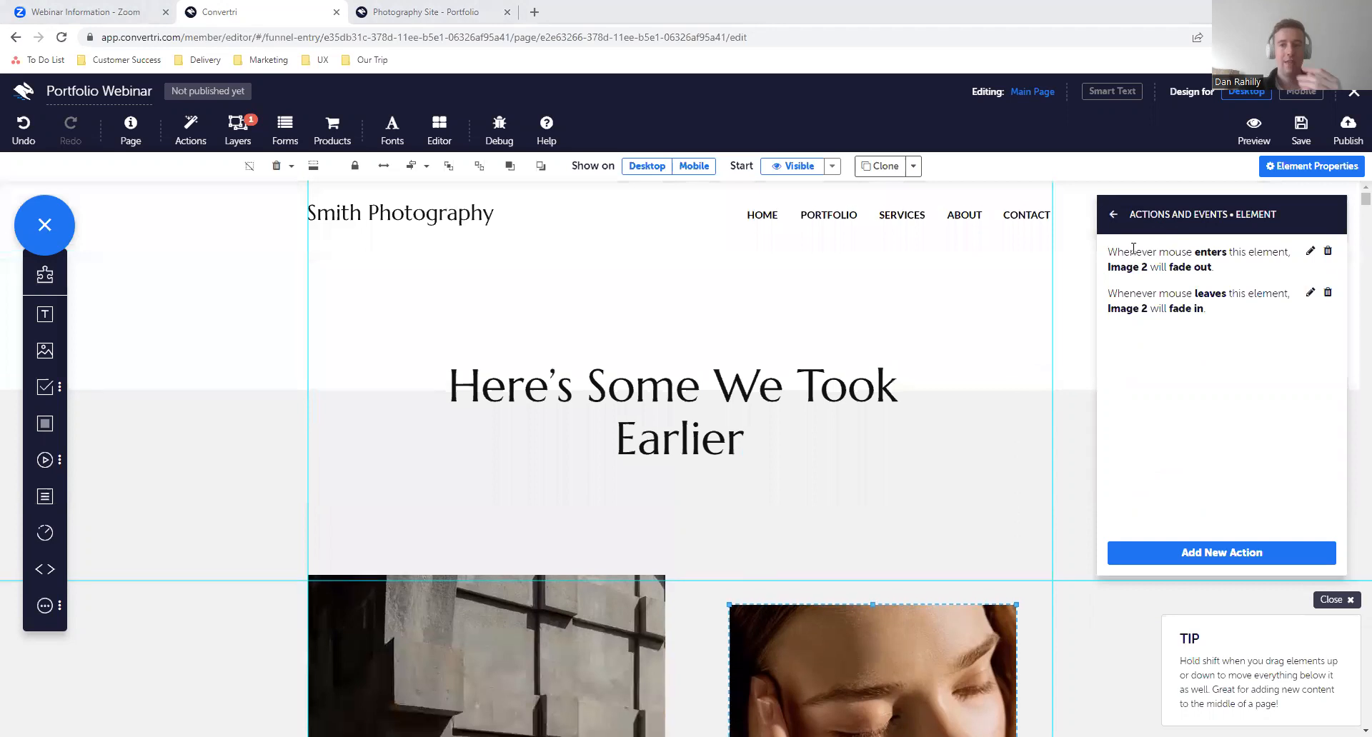
{"action": "left_click", "coordinate": [1111, 217]}
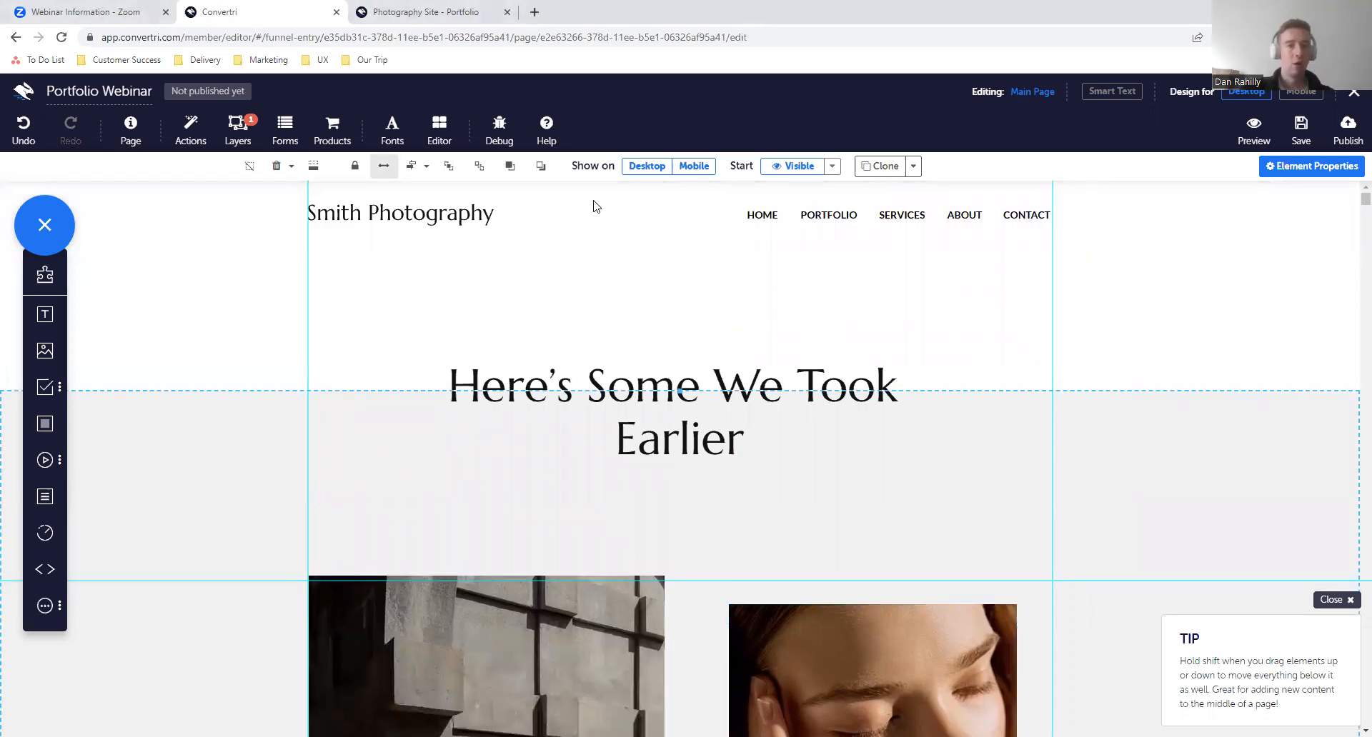
- Switch to the published page, open and close the contact section's pop-up form, and return to the Convertri editor
{"action": "left_click", "coordinate": [457, 12]}
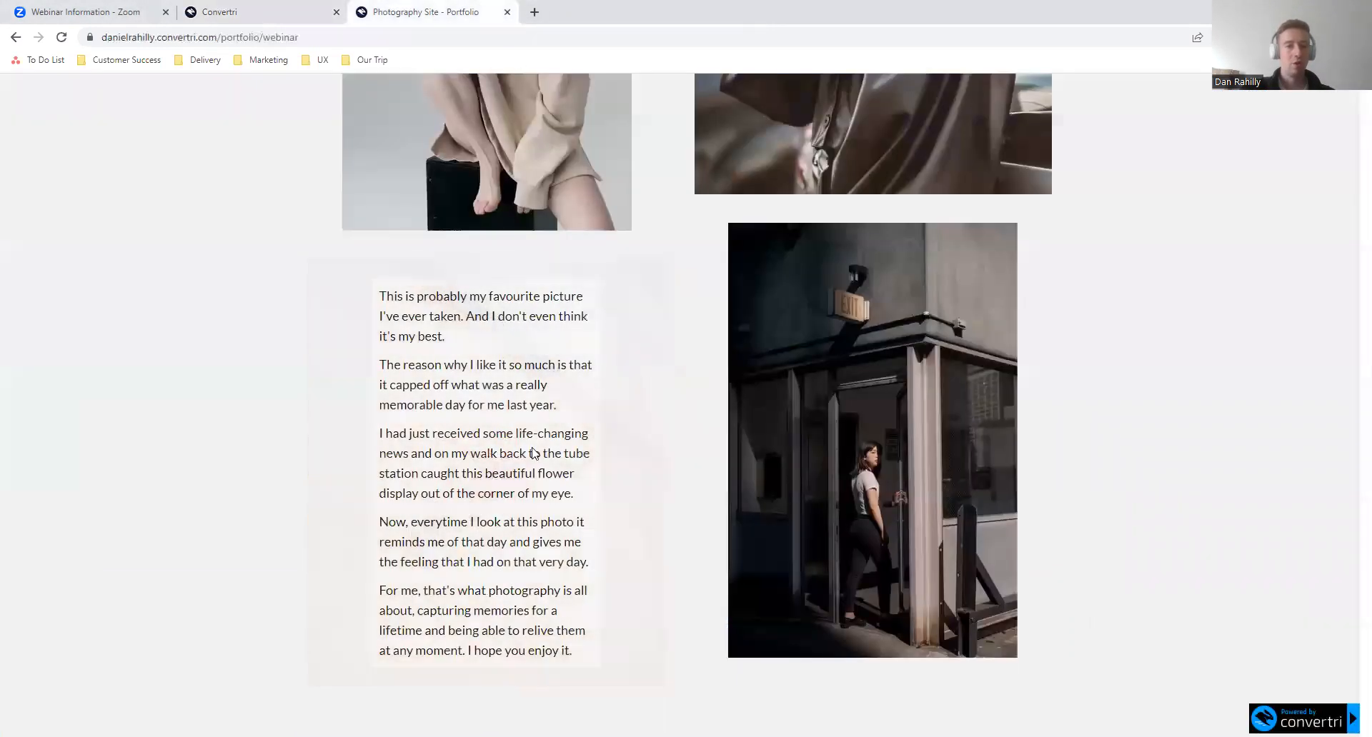
{"action": "scroll", "coordinate": [687, 400], "scroll_direction": "down", "scroll_amount": 3}
{"action": "scroll", "coordinate": [687, 398], "scroll_direction": "down", "scroll_amount": 10}
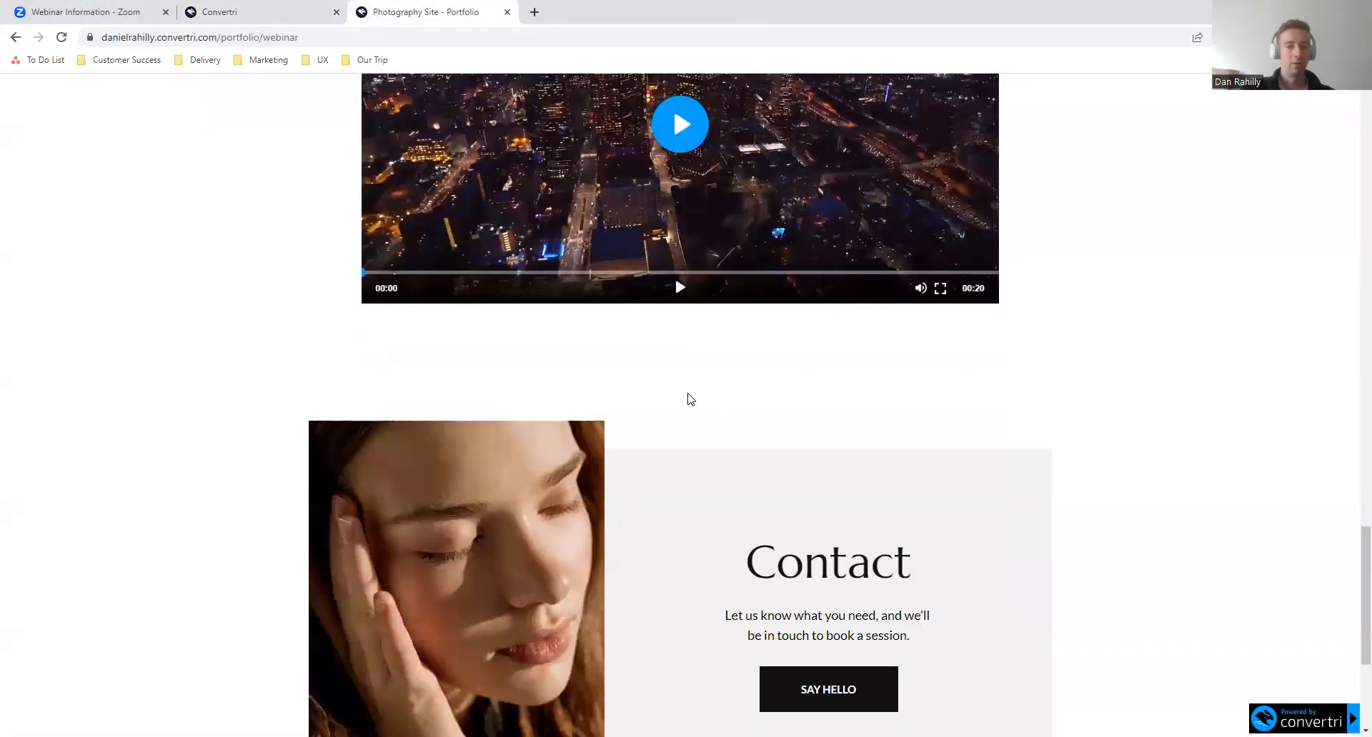
{"action": "left_click", "coordinate": [870, 405]}
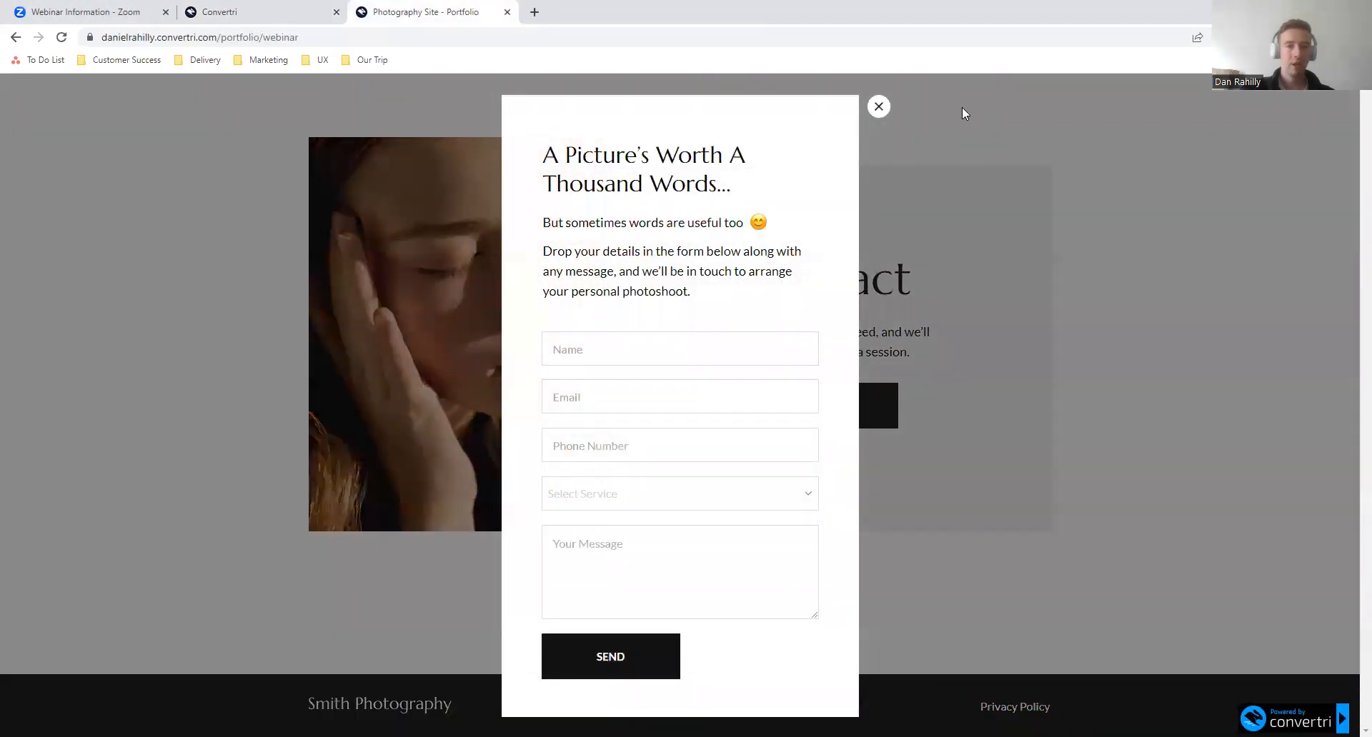
{"action": "left_click", "coordinate": [877, 108]}
{"action": "scroll", "coordinate": [846, 336], "scroll_direction": "up", "scroll_amount": 4}
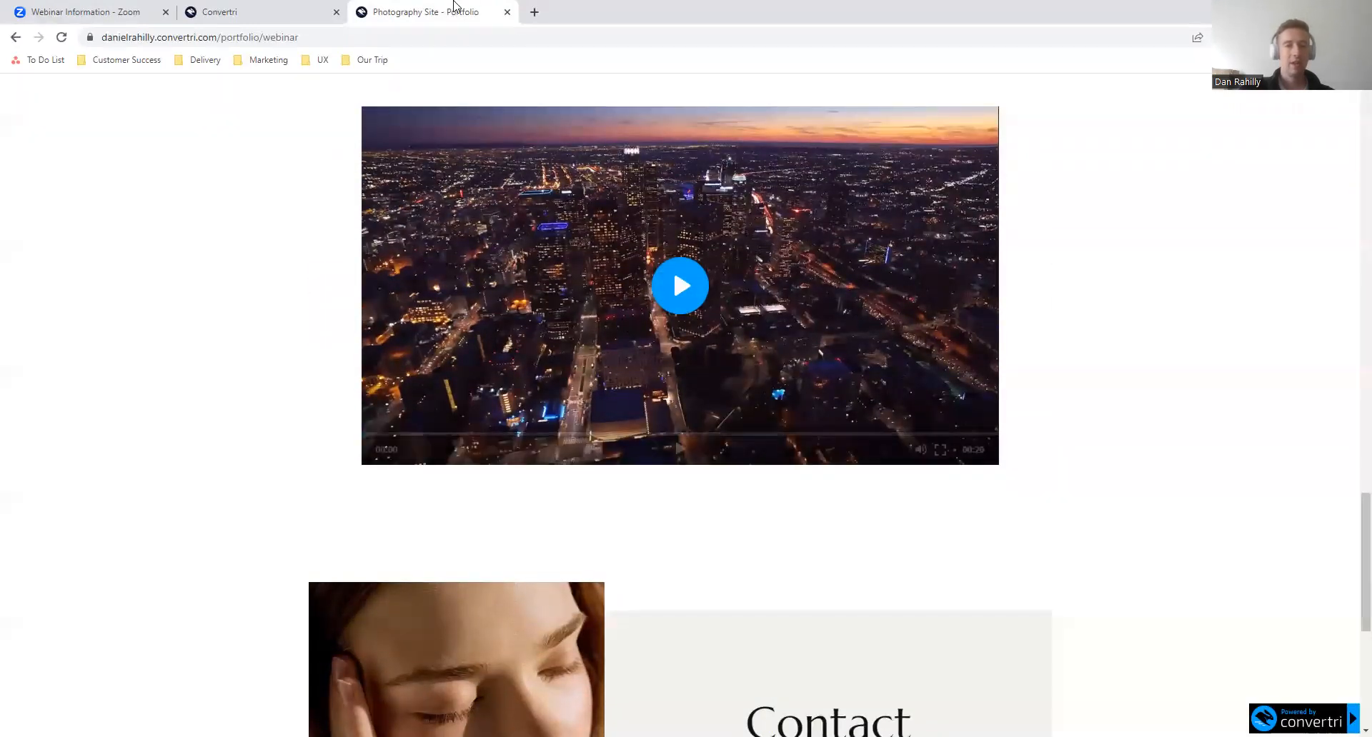
{"action": "left_click", "coordinate": [284, 11]}
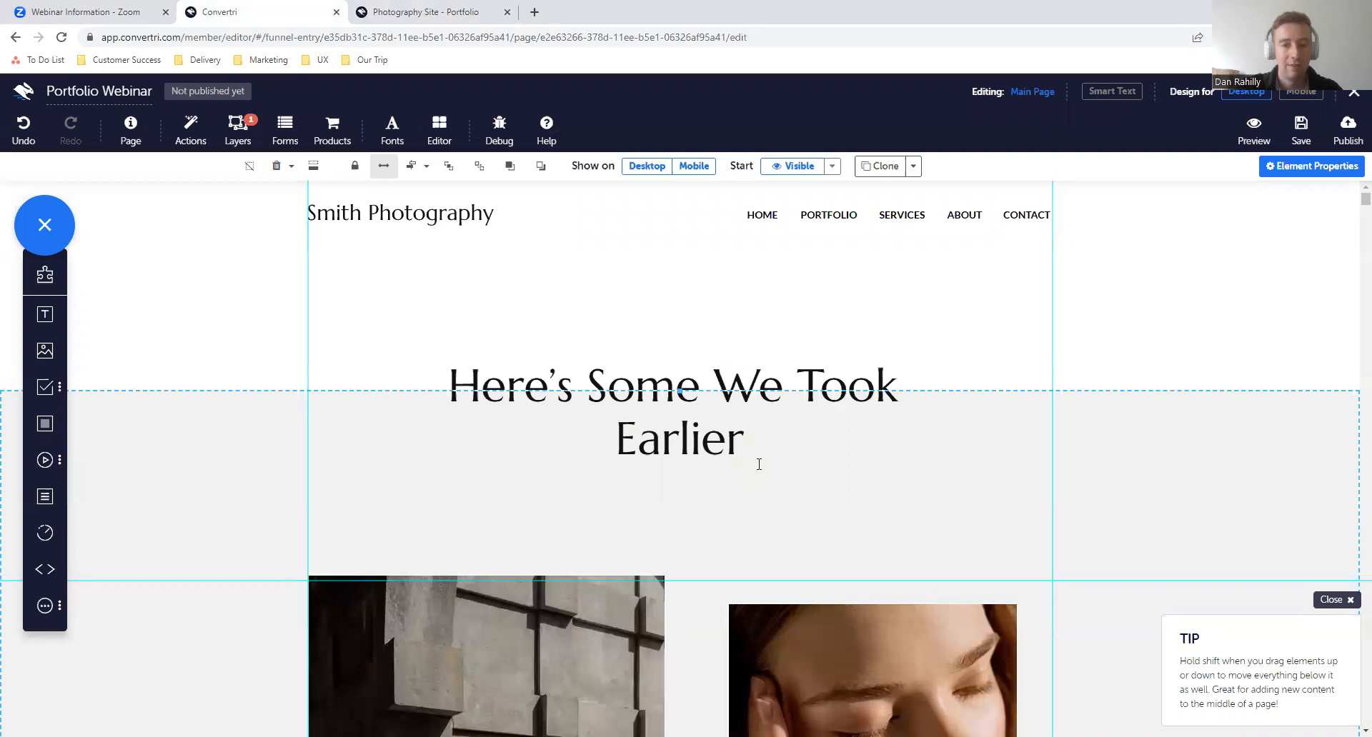
{"action": "scroll", "coordinate": [749, 454], "scroll_direction": "down", "scroll_amount": 1}
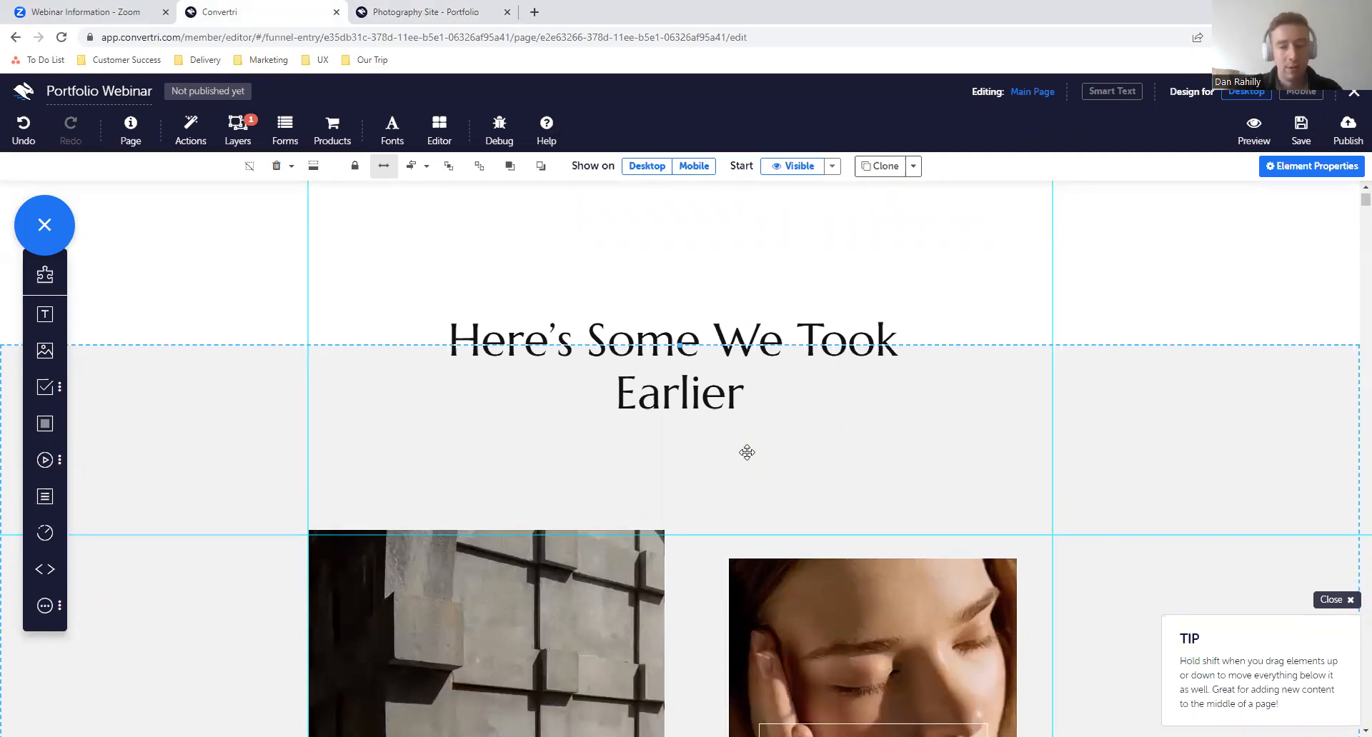
- Move the Contact section and everything below it down to open up empty space beneath the gallery
{"action": "scroll", "coordinate": [746, 452], "scroll_direction": "down", "scroll_amount": 1}
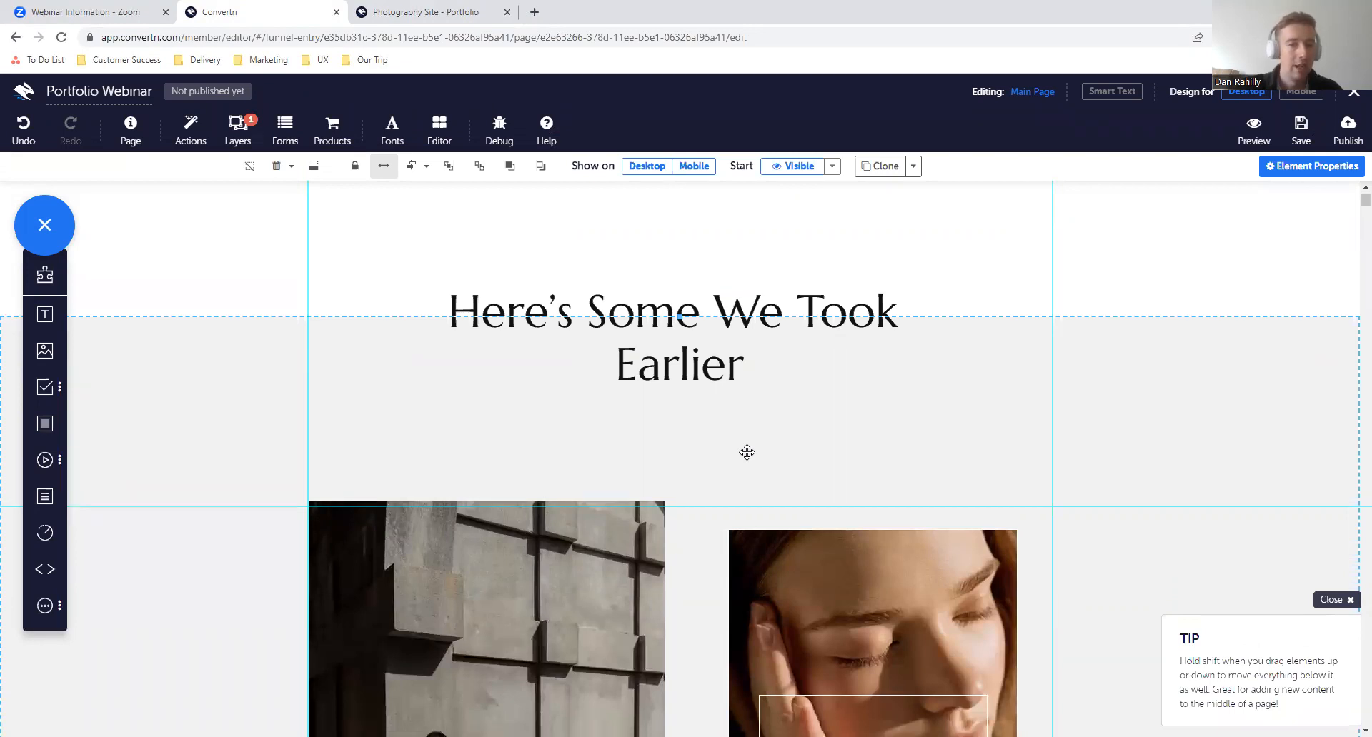
{"action": "scroll", "coordinate": [747, 452], "scroll_direction": "up", "scroll_amount": 2}
{"action": "scroll", "coordinate": [747, 453], "scroll_direction": "down", "scroll_amount": 6}
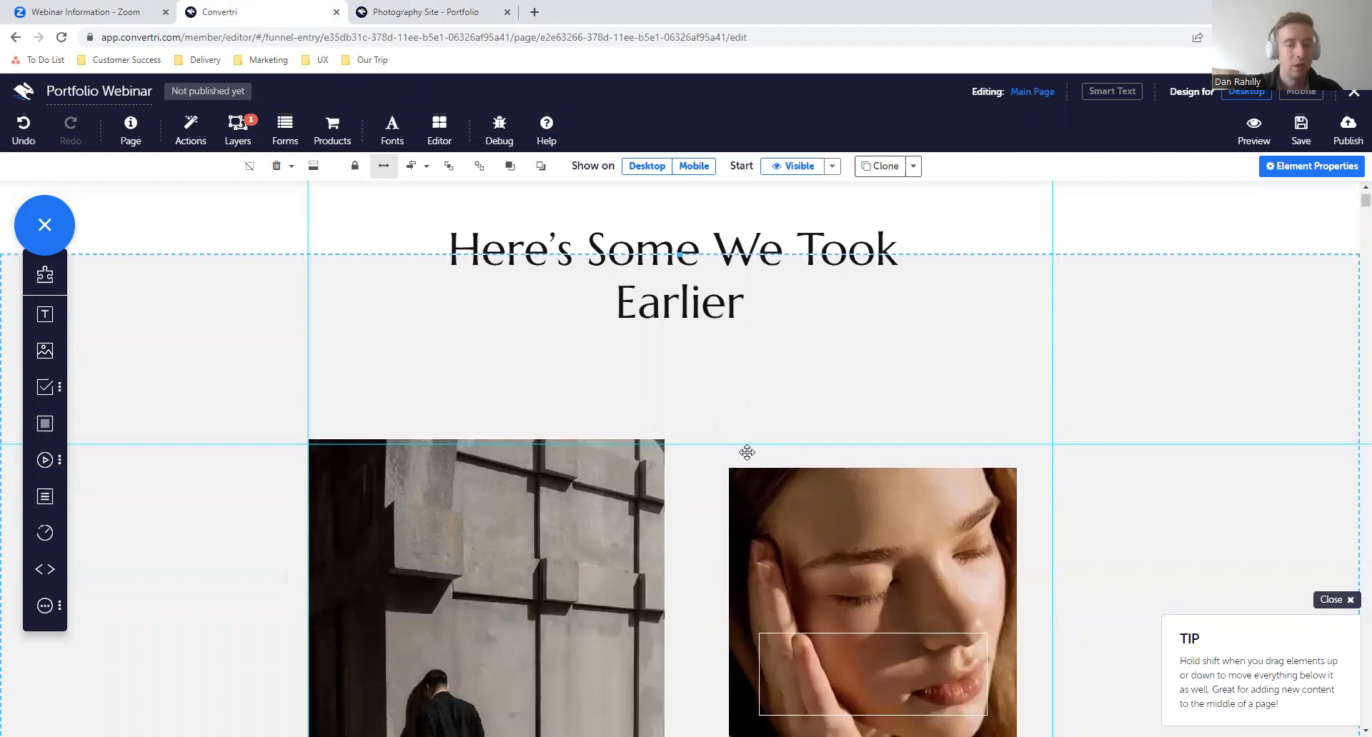
{"action": "scroll", "coordinate": [747, 452], "scroll_direction": "down", "scroll_amount": 15}
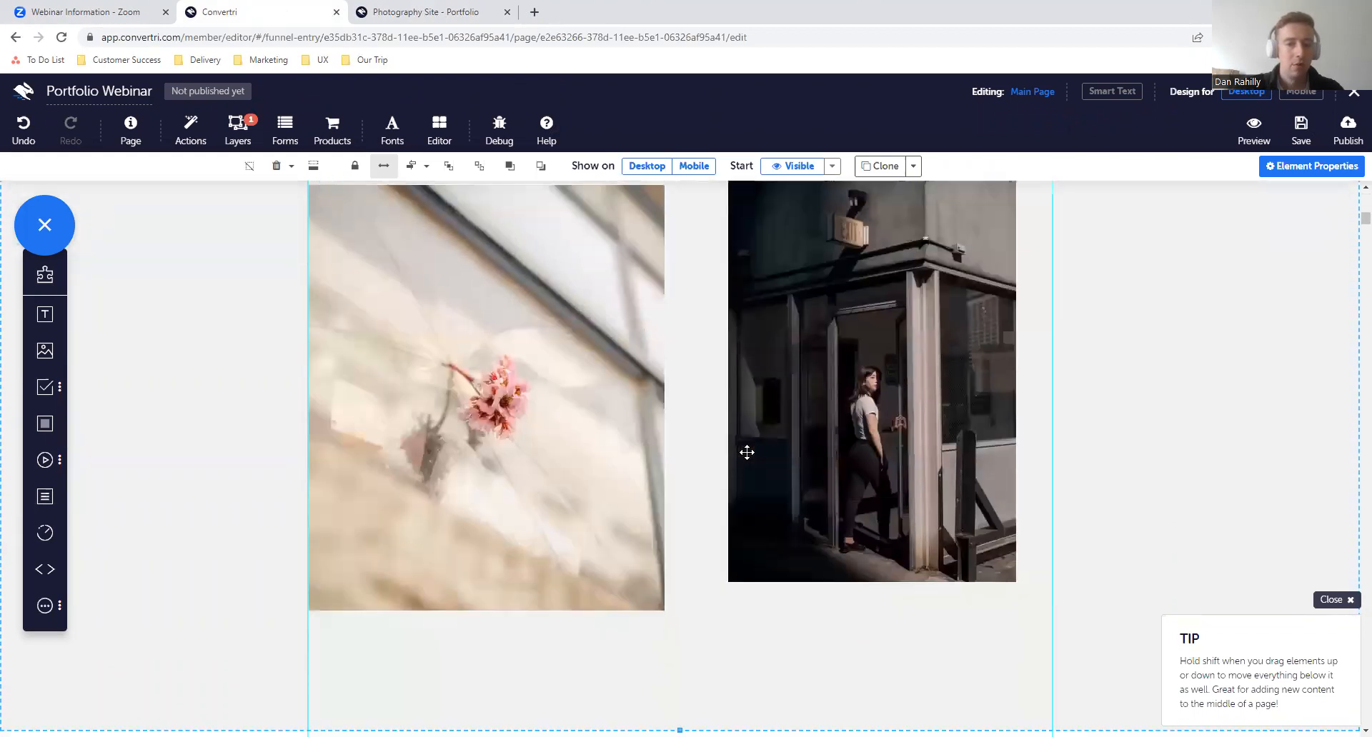
{"action": "scroll", "coordinate": [746, 452], "scroll_direction": "down", "scroll_amount": 6}
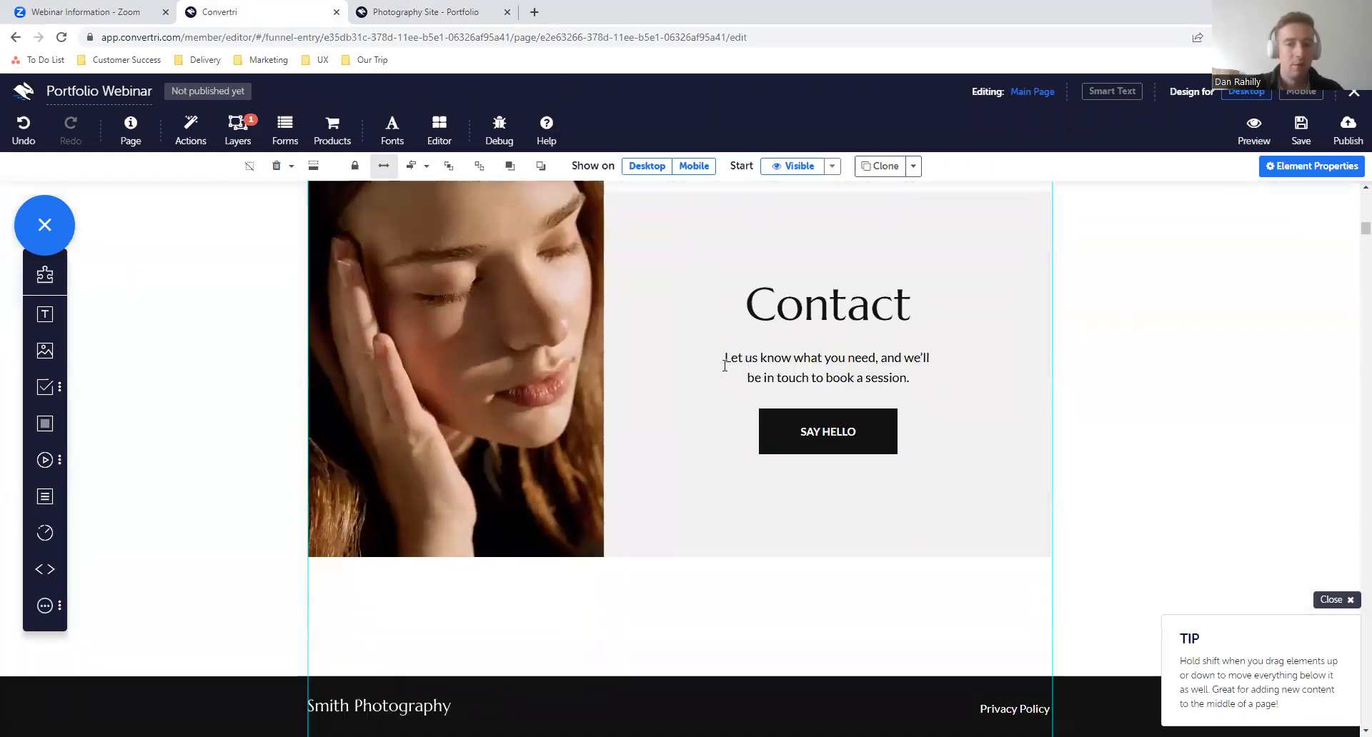
{"action": "scroll", "coordinate": [683, 347], "scroll_direction": "up", "scroll_amount": 1}
{"action": "scroll", "coordinate": [684, 347], "scroll_direction": "up", "scroll_amount": 2}
{"action": "left_click_drag", "start_coordinate": [688, 331], "coordinate": [740, 532]}
{"action": "scroll", "coordinate": [791, 414], "scroll_direction": "up", "scroll_amount": 3}
{"action": "scroll", "coordinate": [758, 500], "scroll_direction": "down", "scroll_amount": 2}
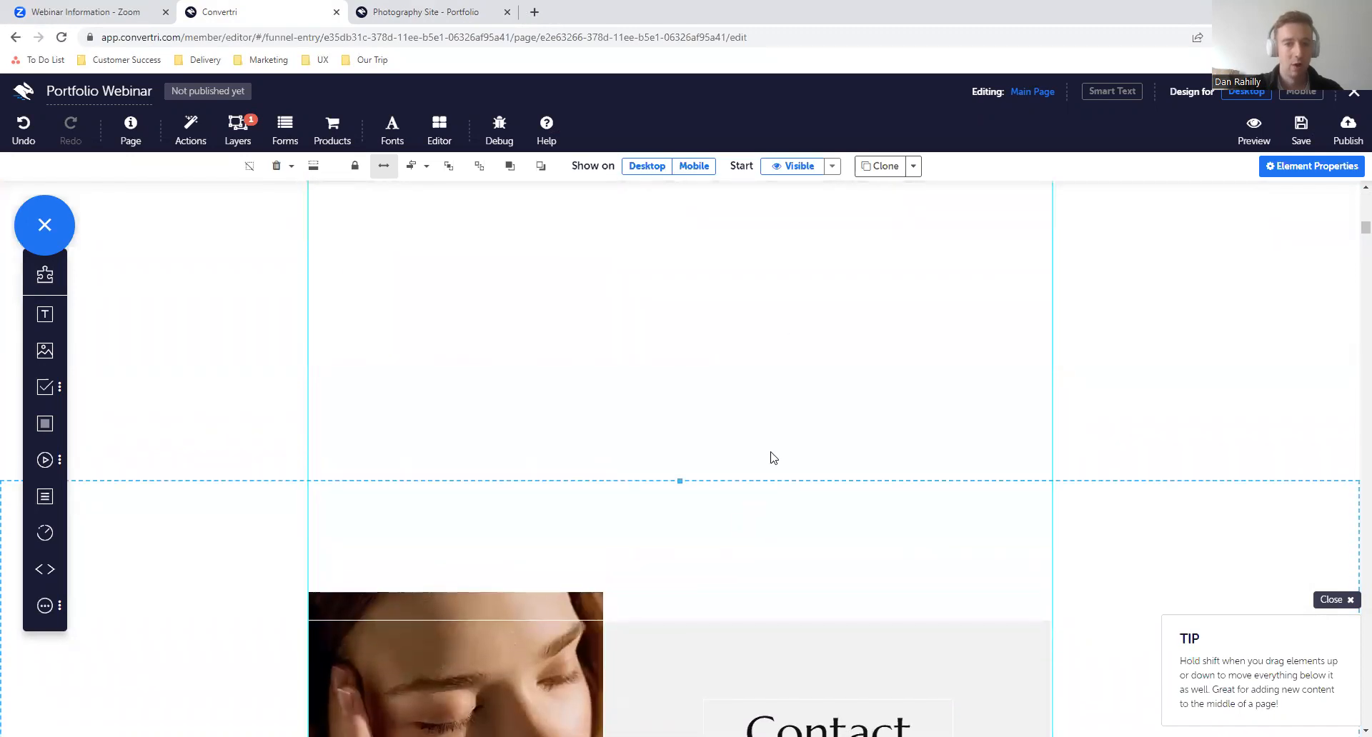
{"action": "scroll", "coordinate": [779, 393], "scroll_direction": "up", "scroll_amount": 3}
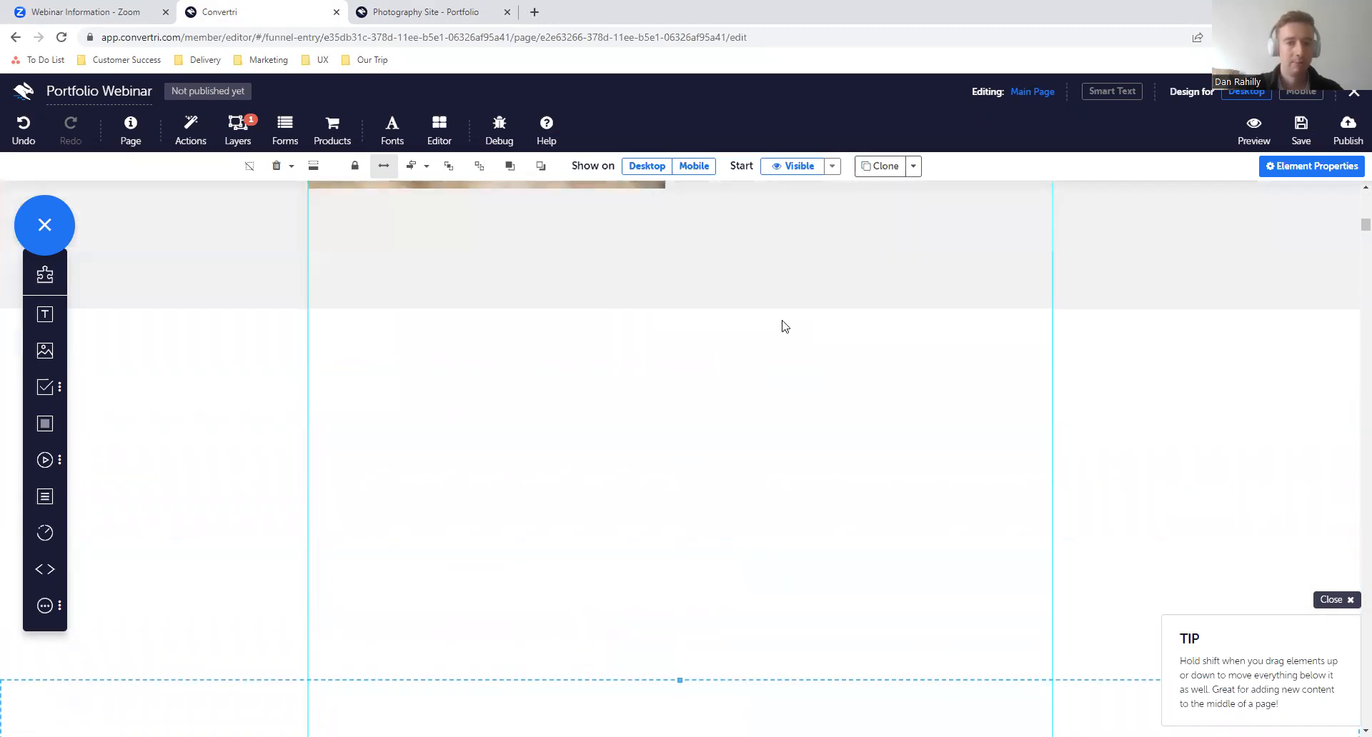
{"action": "left_click", "coordinate": [56, 431]}
{"action": "left_click_drag", "start_coordinate": [717, 315], "coordinate": [714, 438]}
{"action": "key", "text": "Delete"}
- Extend the grey gallery panel downward into the empty space above the Contact section
{"action": "left_click", "coordinate": [683, 266]}
{"action": "left_click_drag", "start_coordinate": [678, 309], "coordinate": [677, 566]}
{"action": "scroll", "coordinate": [677, 567], "scroll_direction": "down", "scroll_amount": 3}
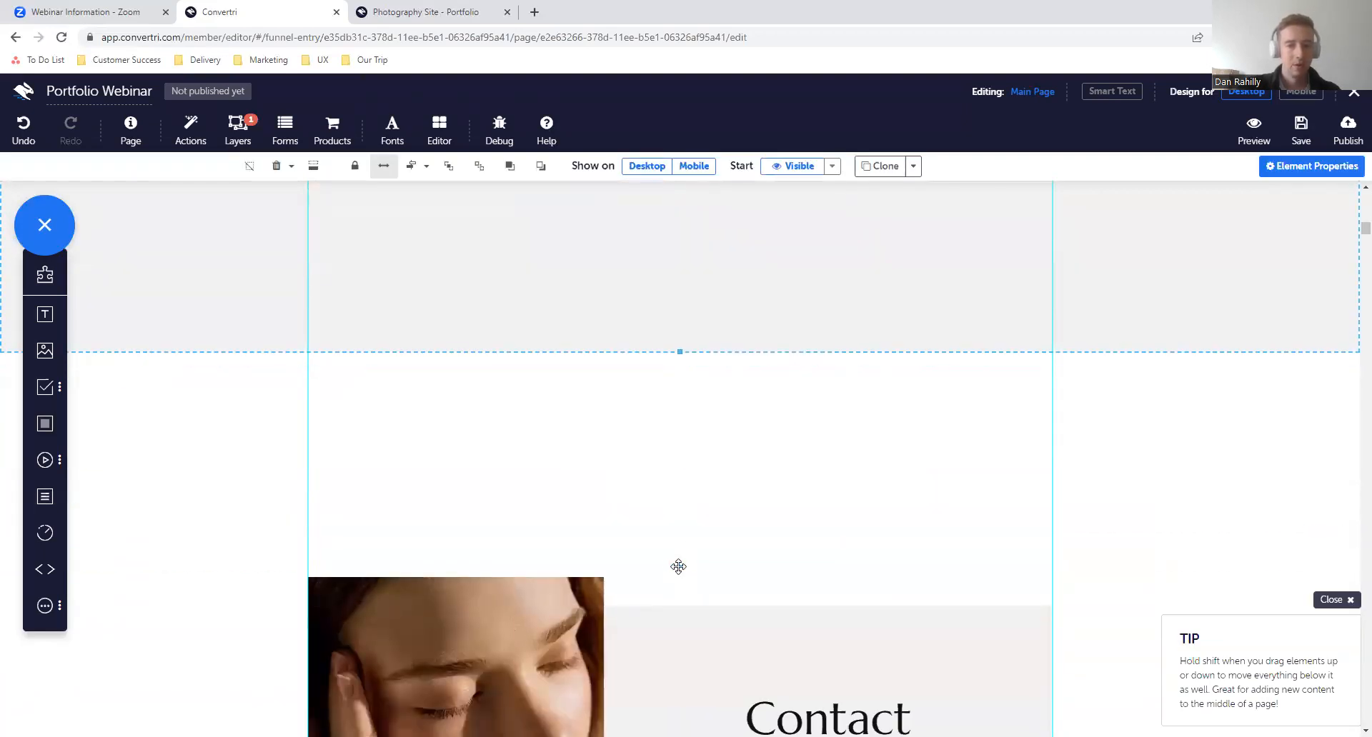
{"action": "left_click_drag", "start_coordinate": [679, 351], "coordinate": [680, 465]}
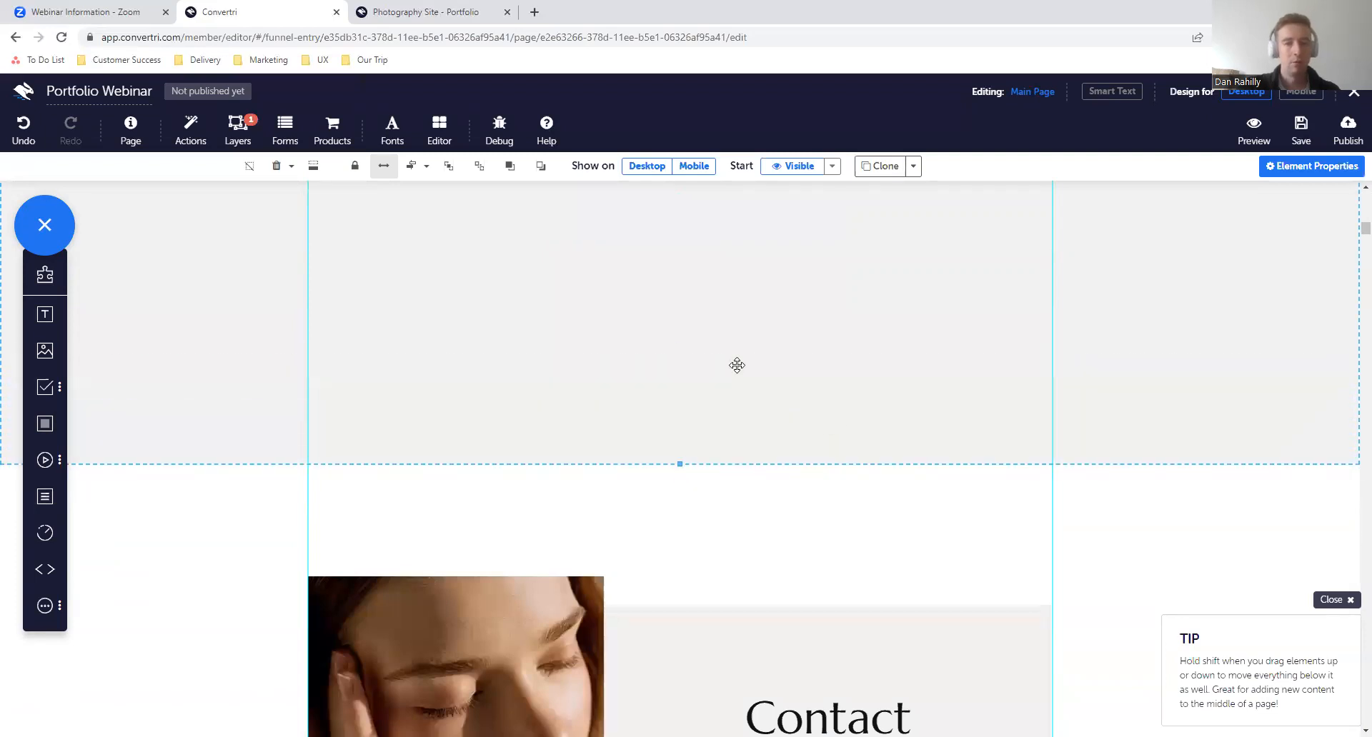
- Add a Video element centred in the extended gallery panel below the images and review the other available media types
{"action": "scroll", "coordinate": [622, 398], "scroll_direction": "up", "scroll_amount": 5}
{"action": "scroll", "coordinate": [634, 453], "scroll_direction": "down", "scroll_amount": 2}
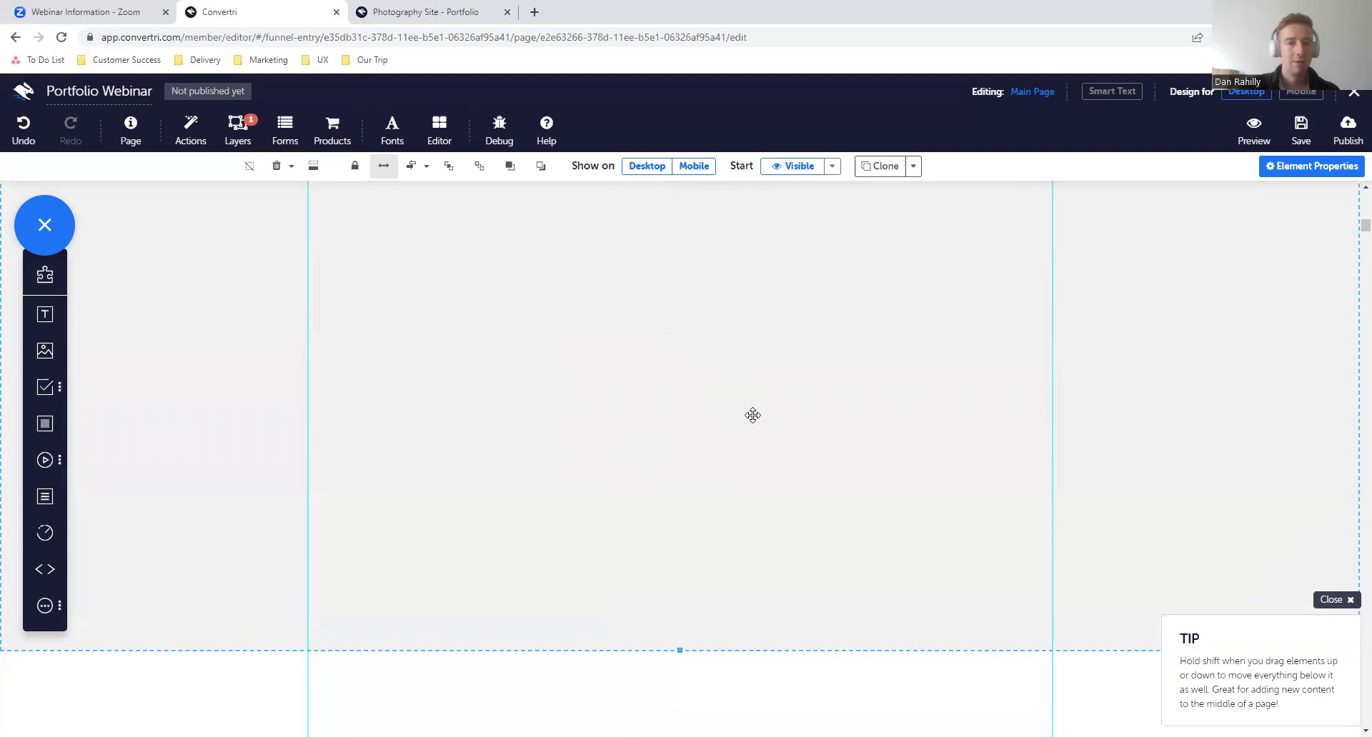
{"action": "scroll", "coordinate": [750, 413], "scroll_direction": "up", "scroll_amount": 1}
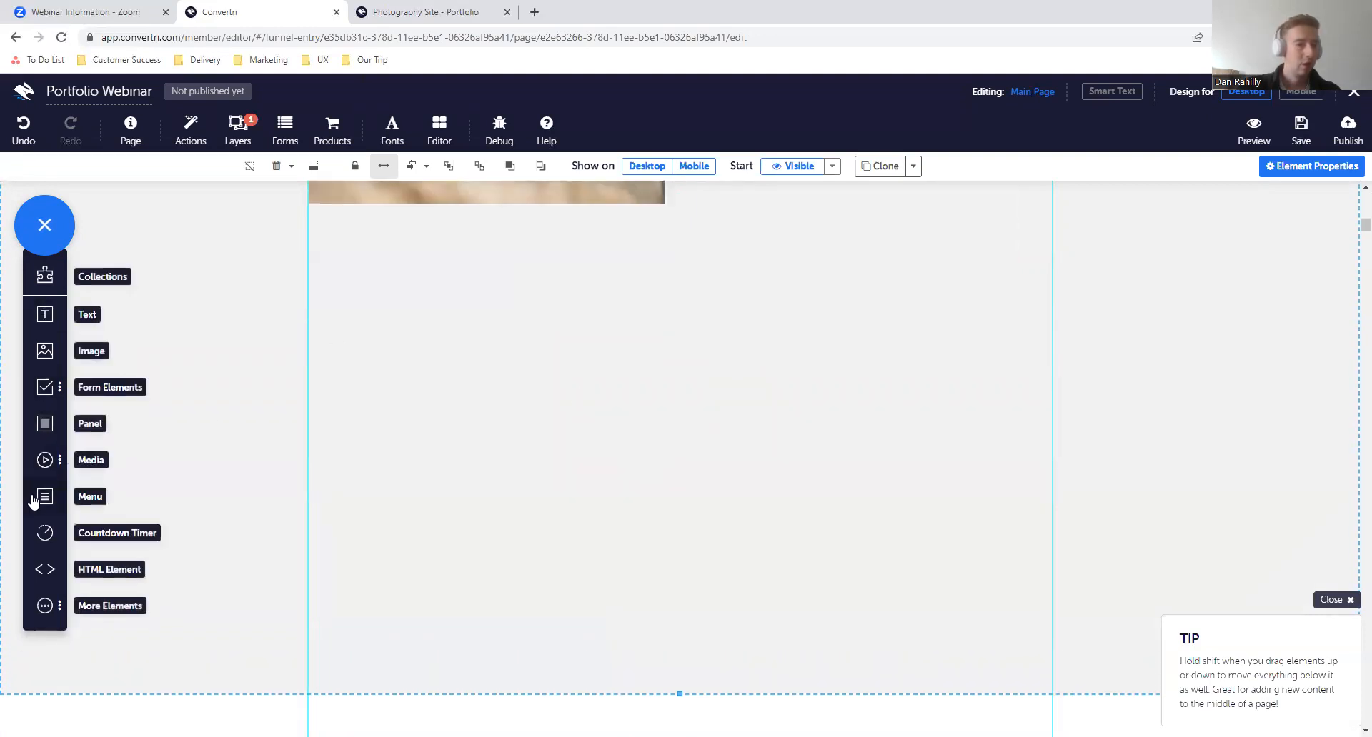
{"action": "left_click", "coordinate": [45, 459]}
{"action": "left_click_drag", "start_coordinate": [147, 496], "coordinate": [772, 450]}
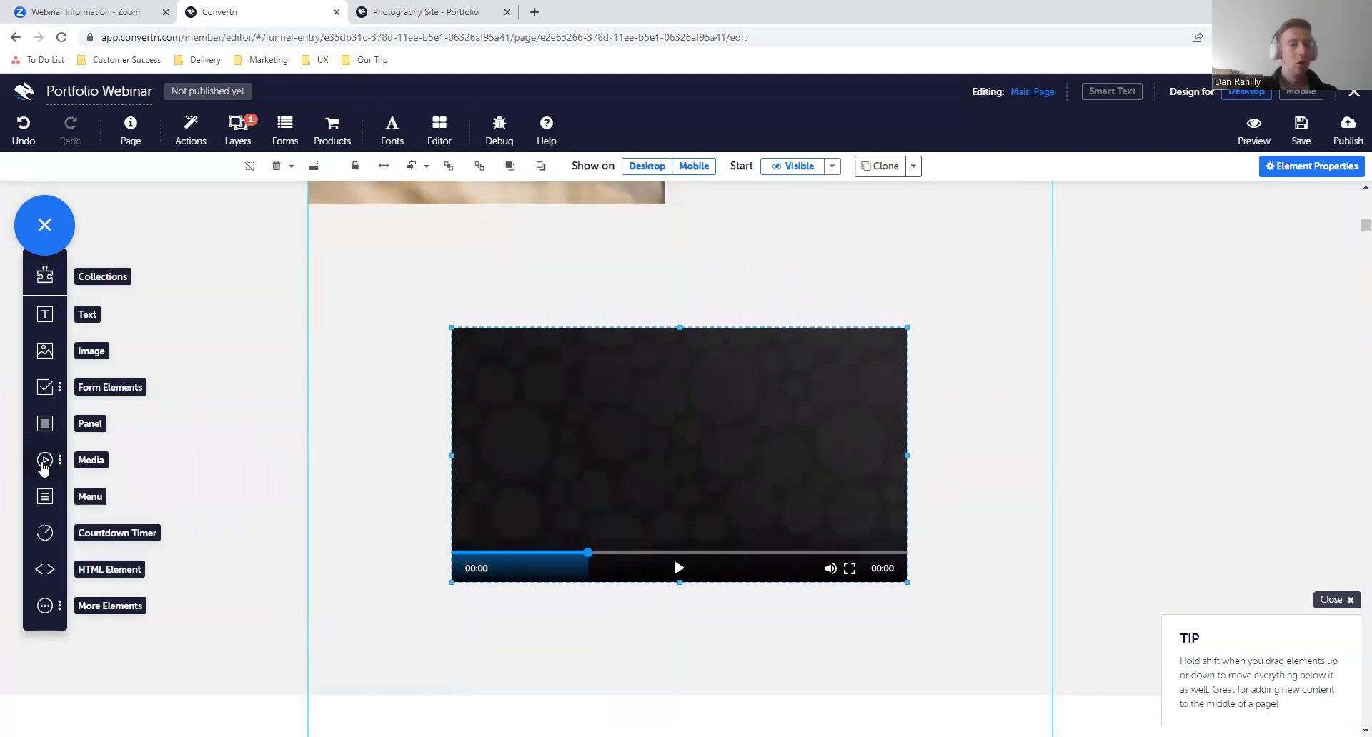
{"action": "left_click", "coordinate": [44, 461]}
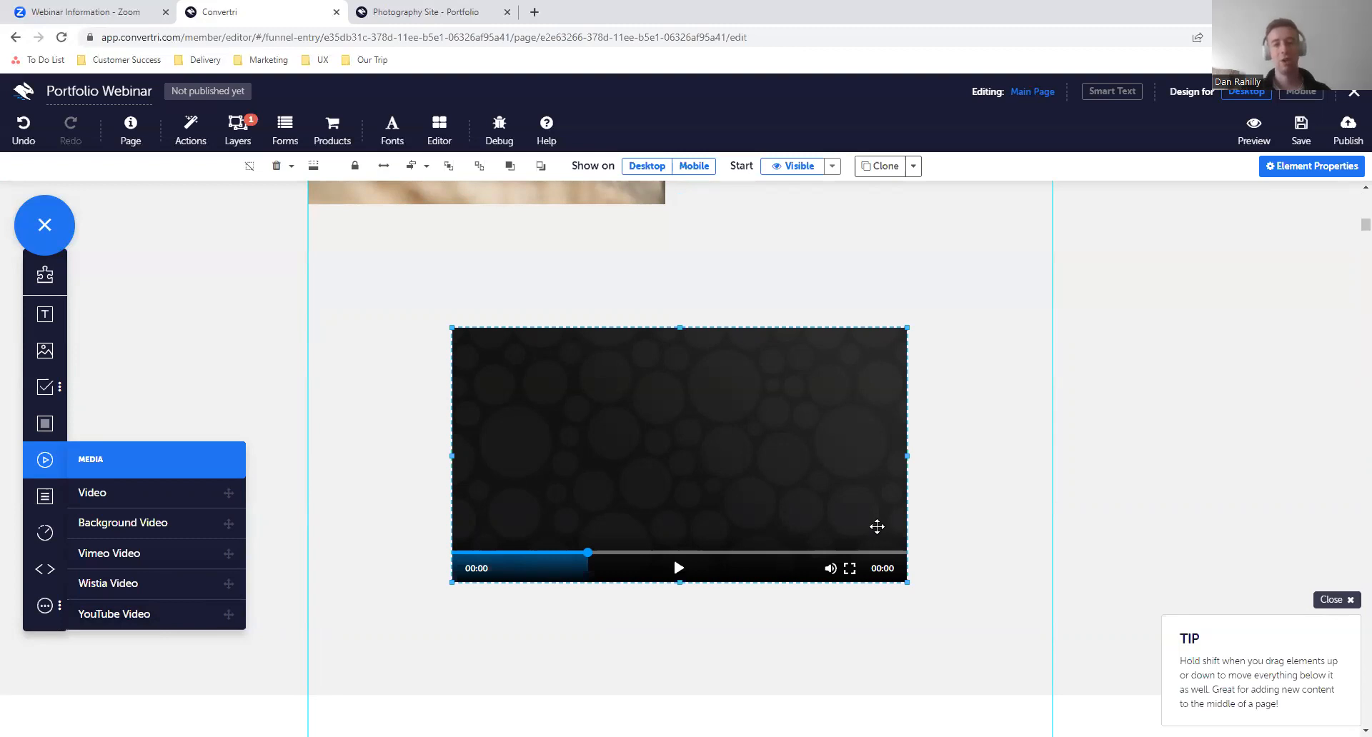
{"action": "left_click", "coordinate": [44, 463]}
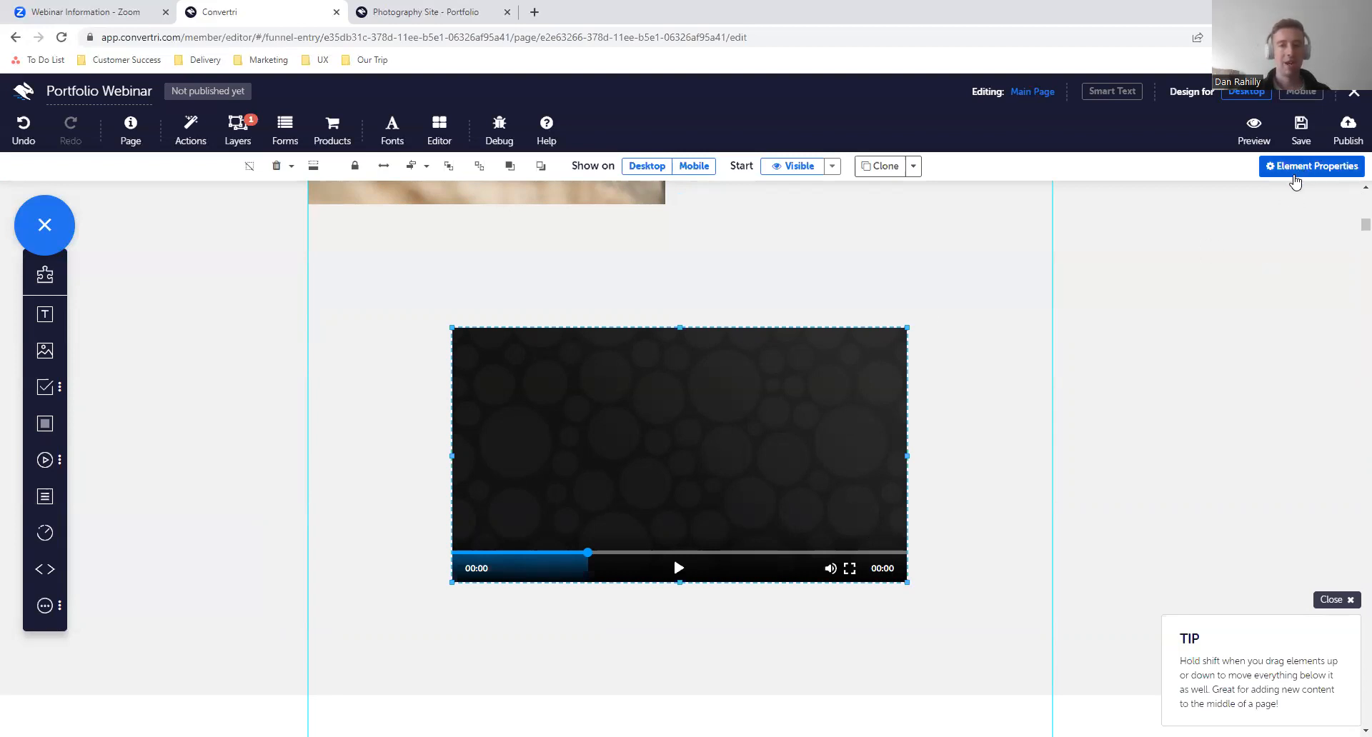
- Set the video's source to "video test" from the video library and close its properties
{"action": "left_click", "coordinate": [1294, 175]}
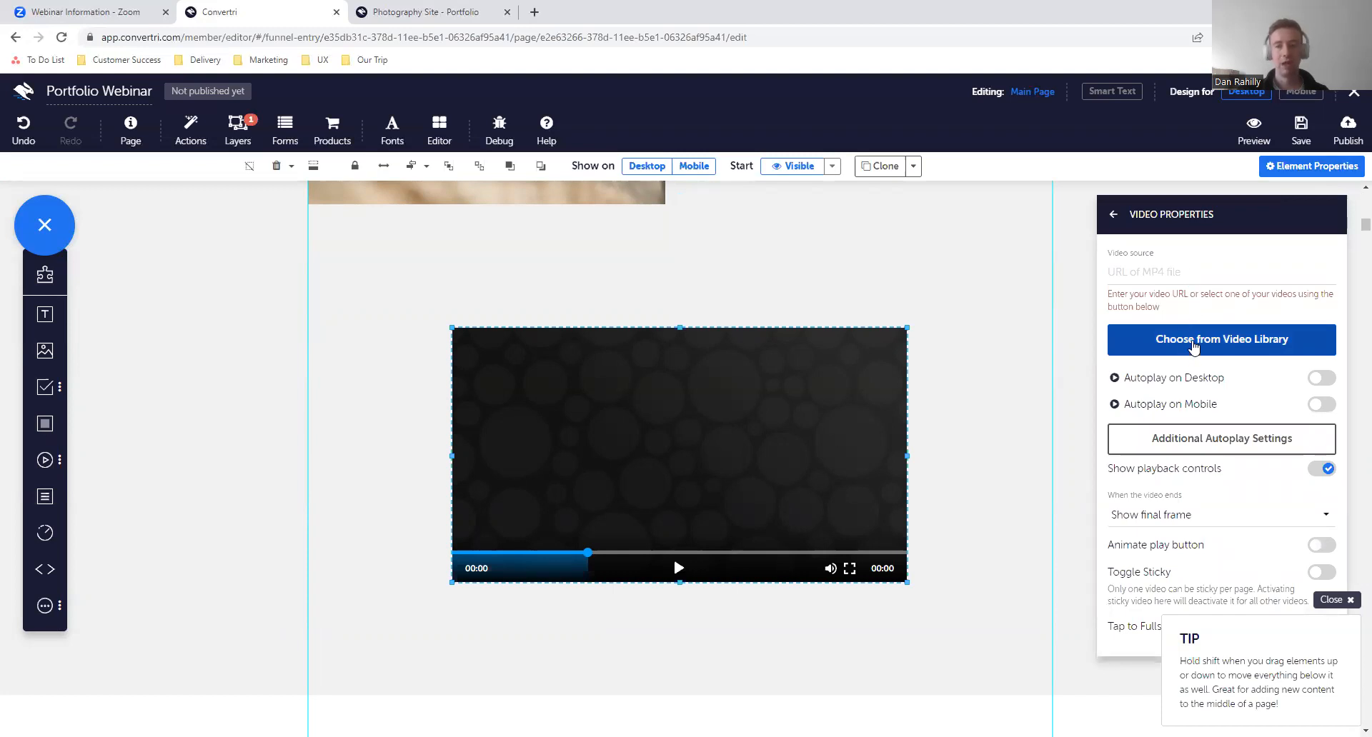
{"action": "left_click", "coordinate": [1191, 343]}
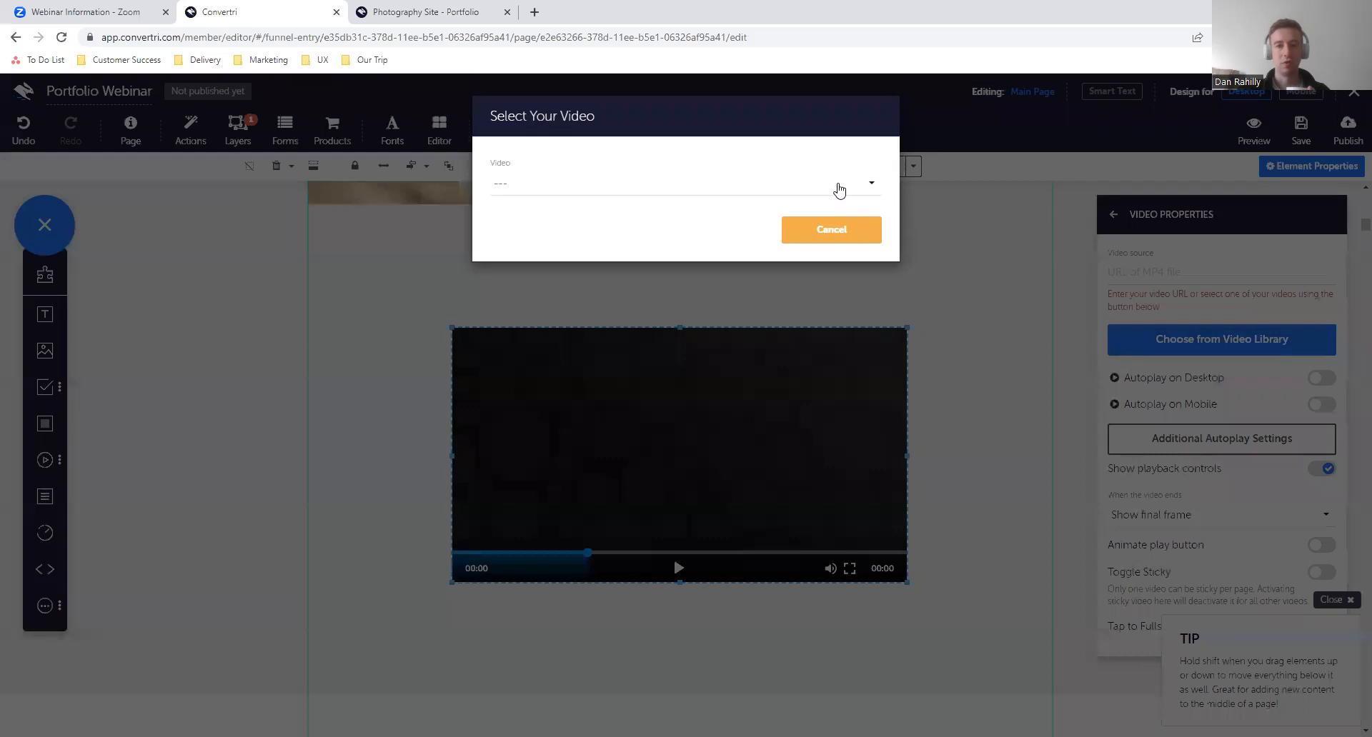
{"action": "left_click", "coordinate": [838, 188]}
{"action": "scroll", "coordinate": [718, 298], "scroll_direction": "down", "scroll_amount": 5}
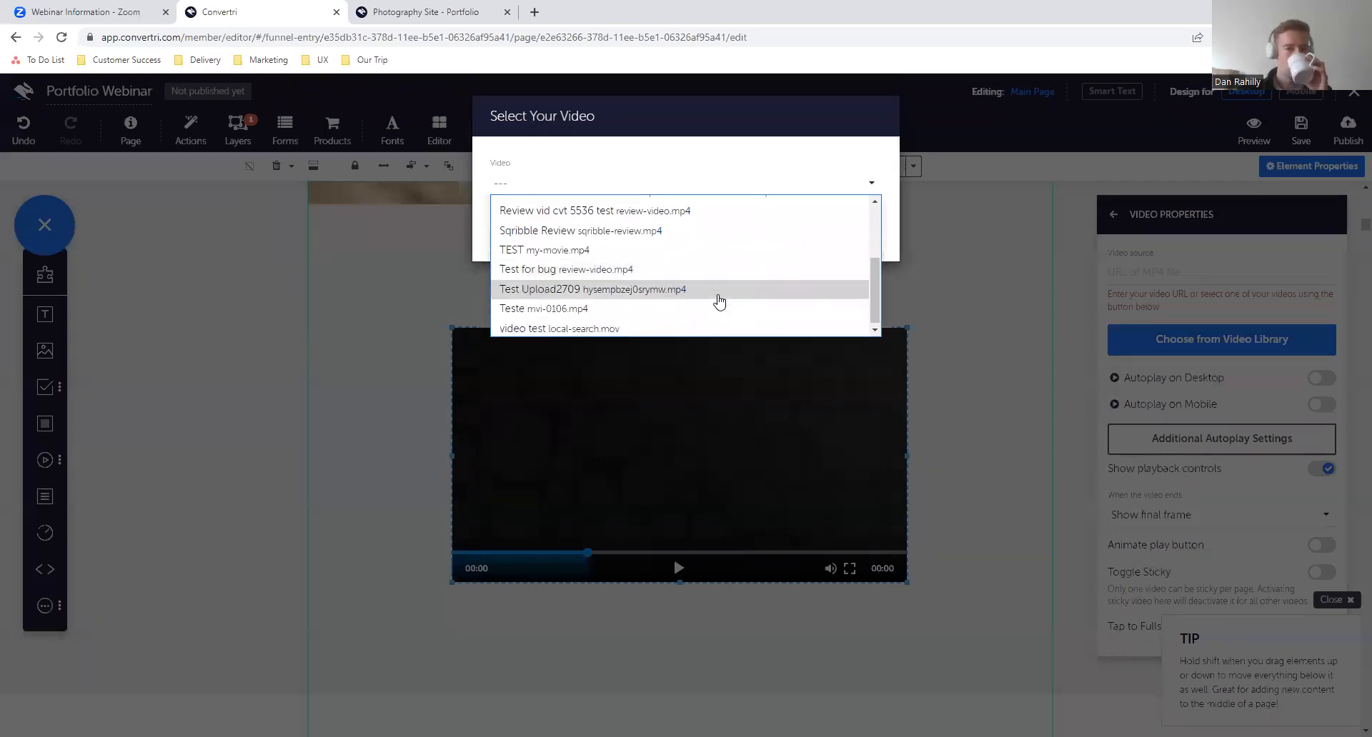
{"action": "left_click", "coordinate": [658, 328]}
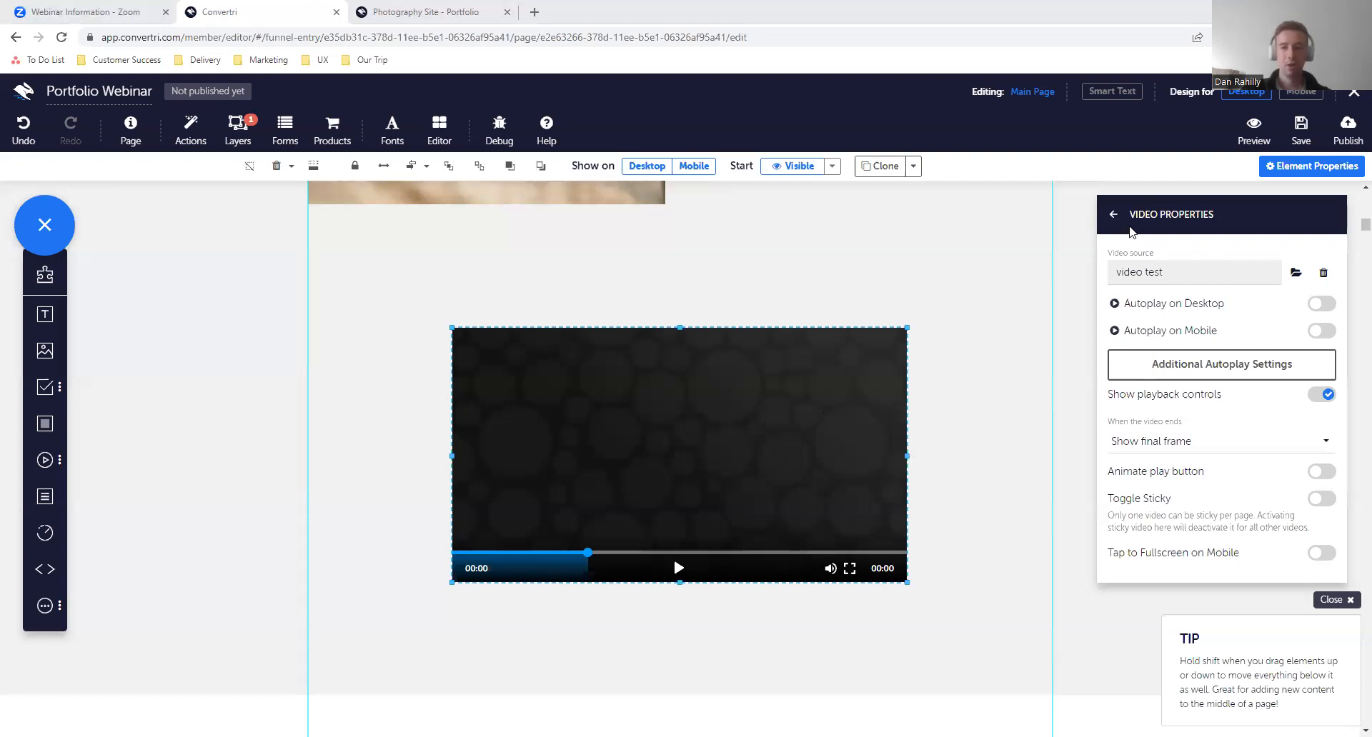
{"action": "left_click", "coordinate": [1114, 216]}
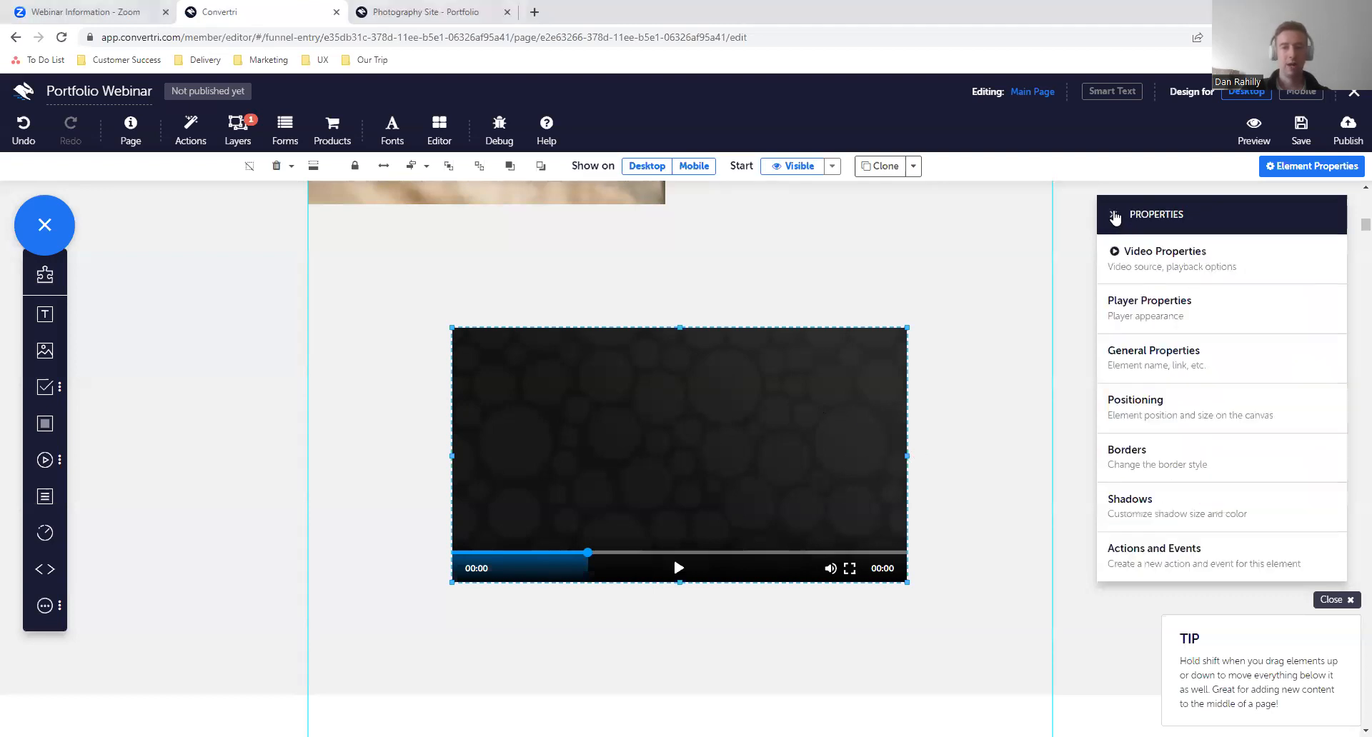
{"action": "left_click", "coordinate": [1114, 216]}
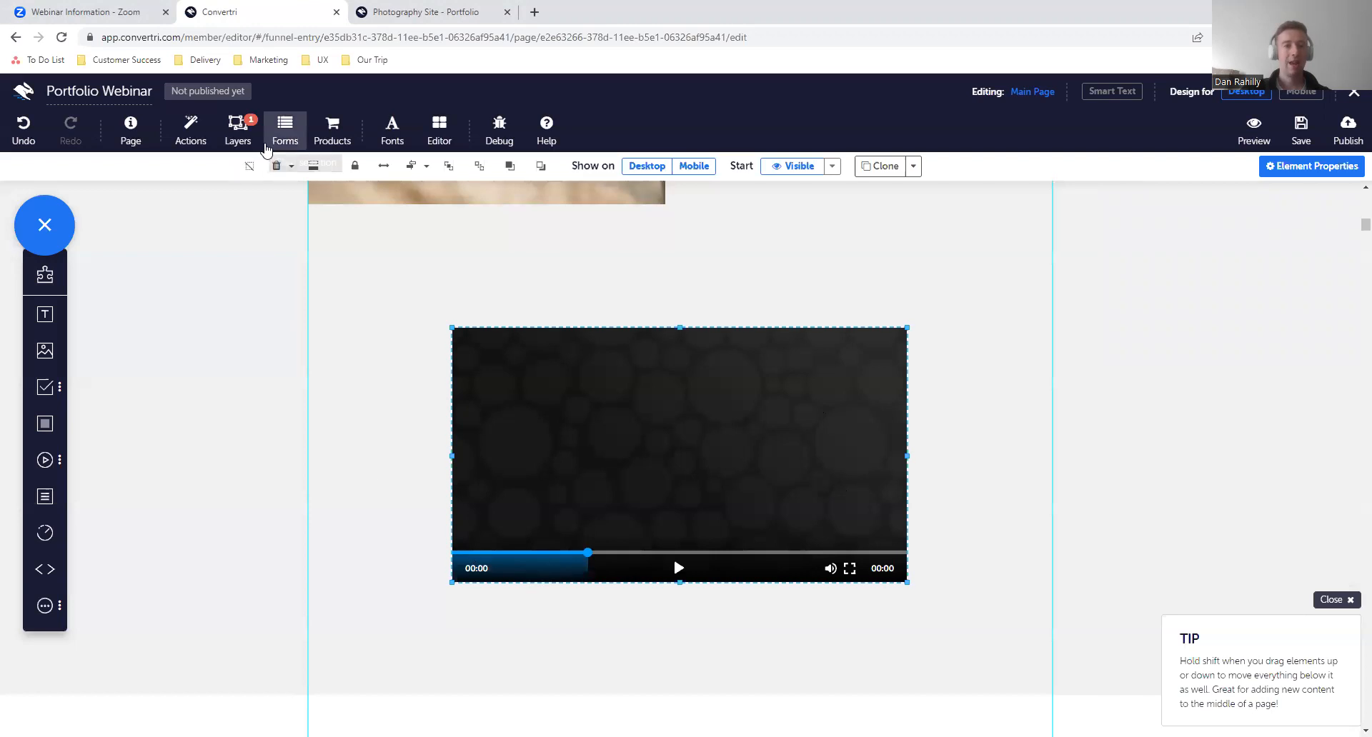
- Show the Opt-in Layer briefly to check its form, hide it again, and reselect the video on the main page
{"action": "left_click", "coordinate": [254, 148]}
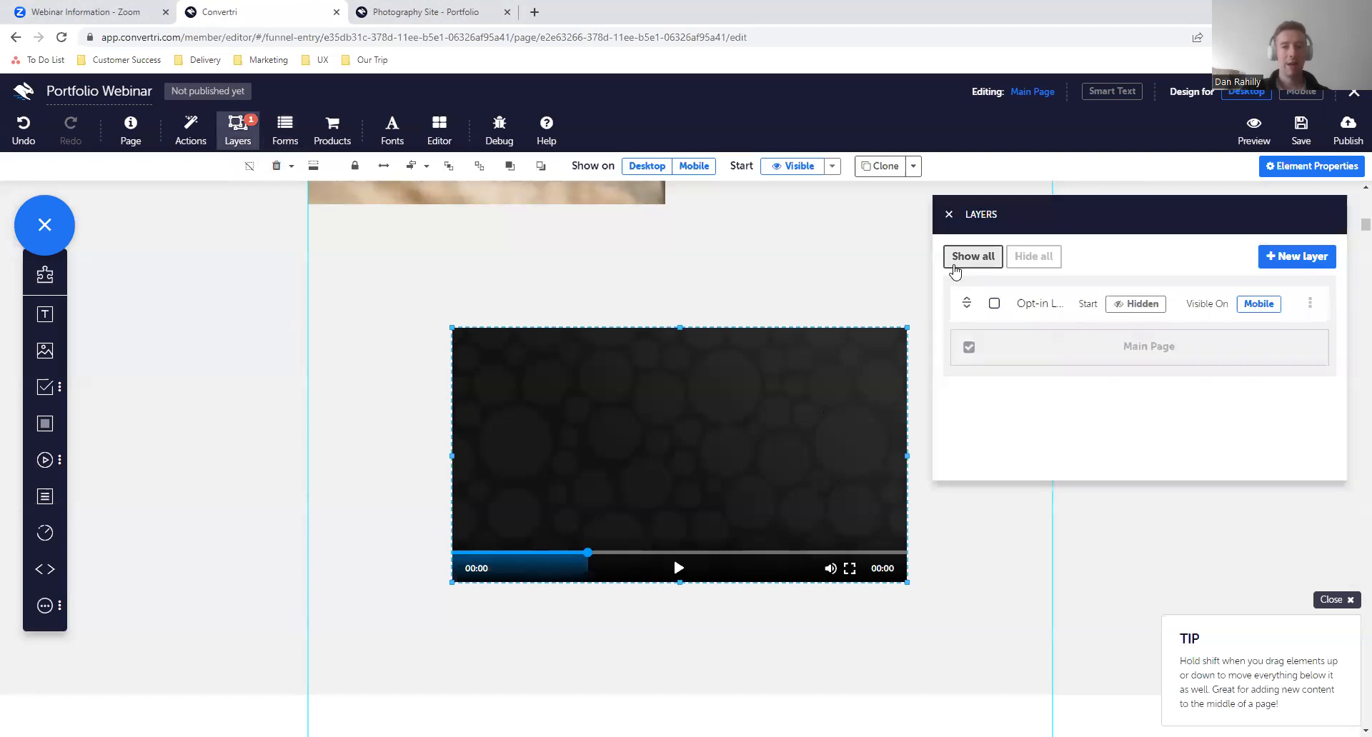
{"action": "left_click", "coordinate": [995, 304]}
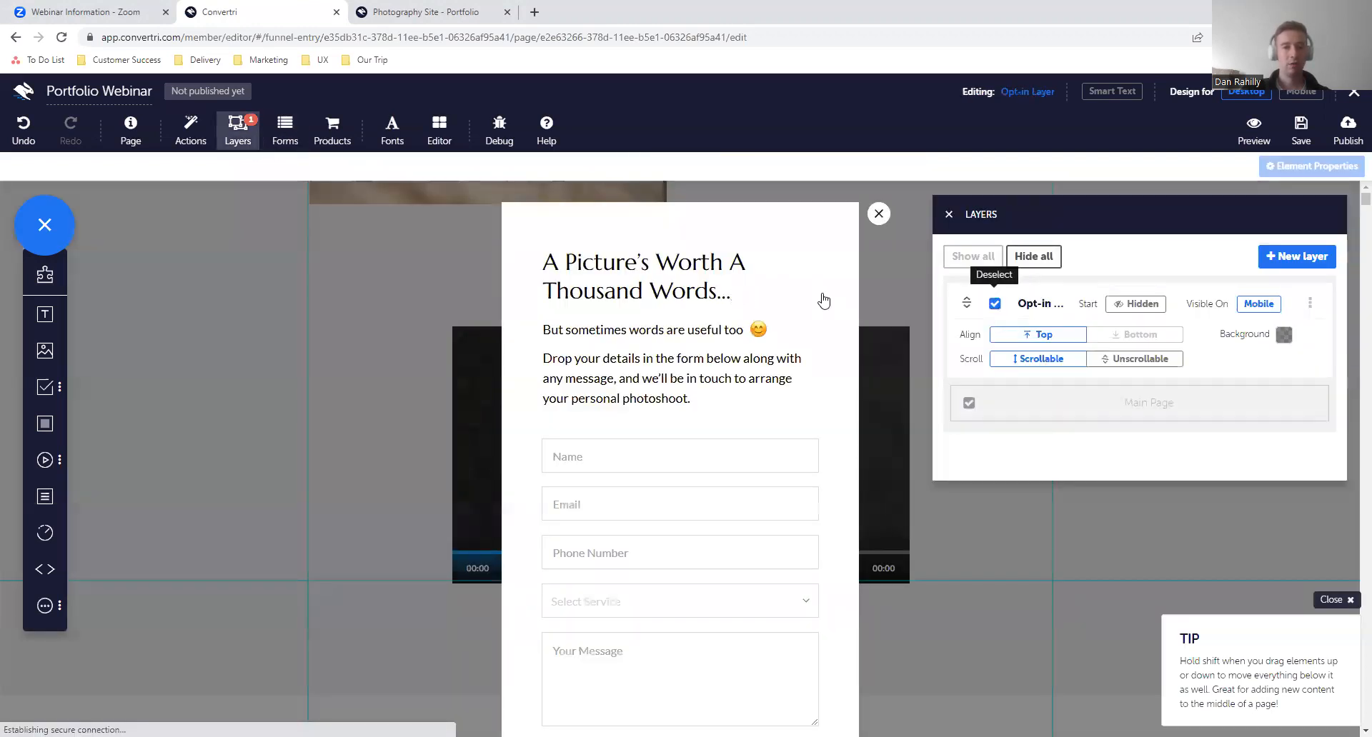
{"action": "left_click", "coordinate": [994, 303]}
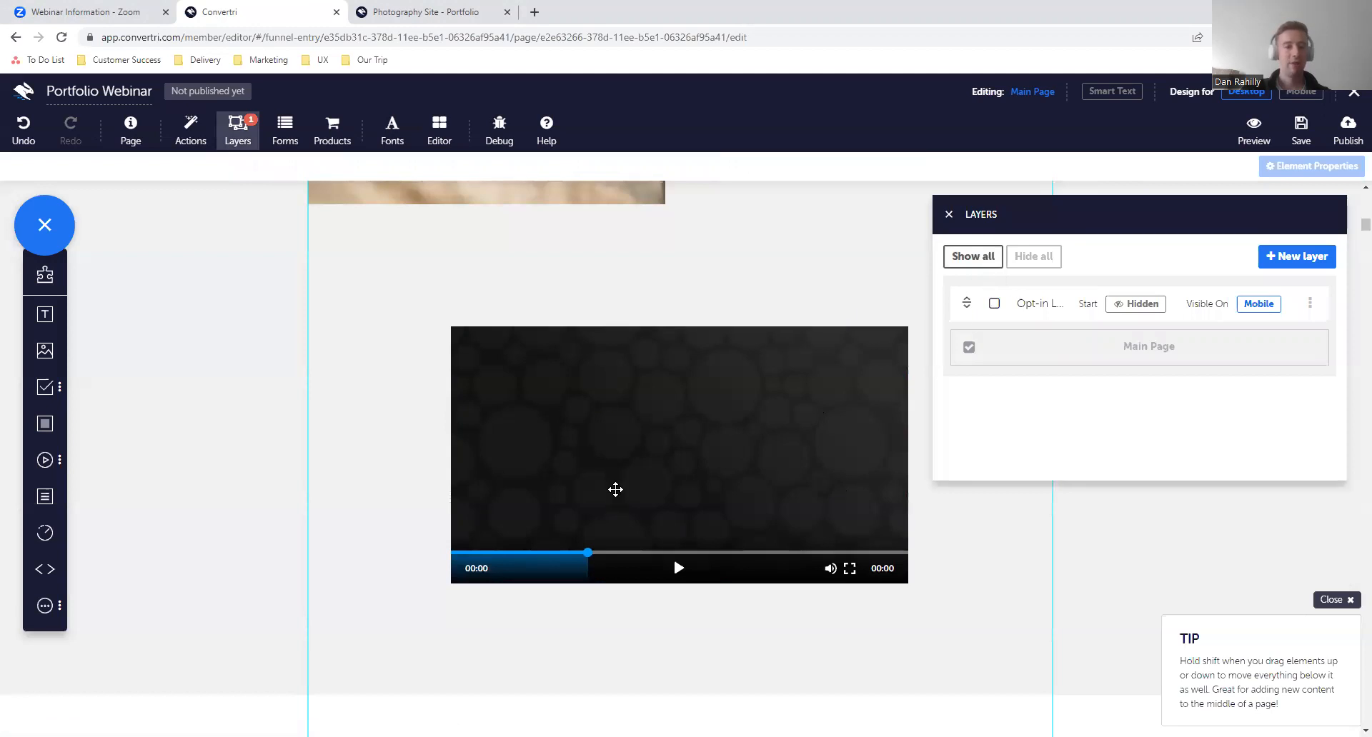
{"action": "left_click", "coordinate": [717, 426]}
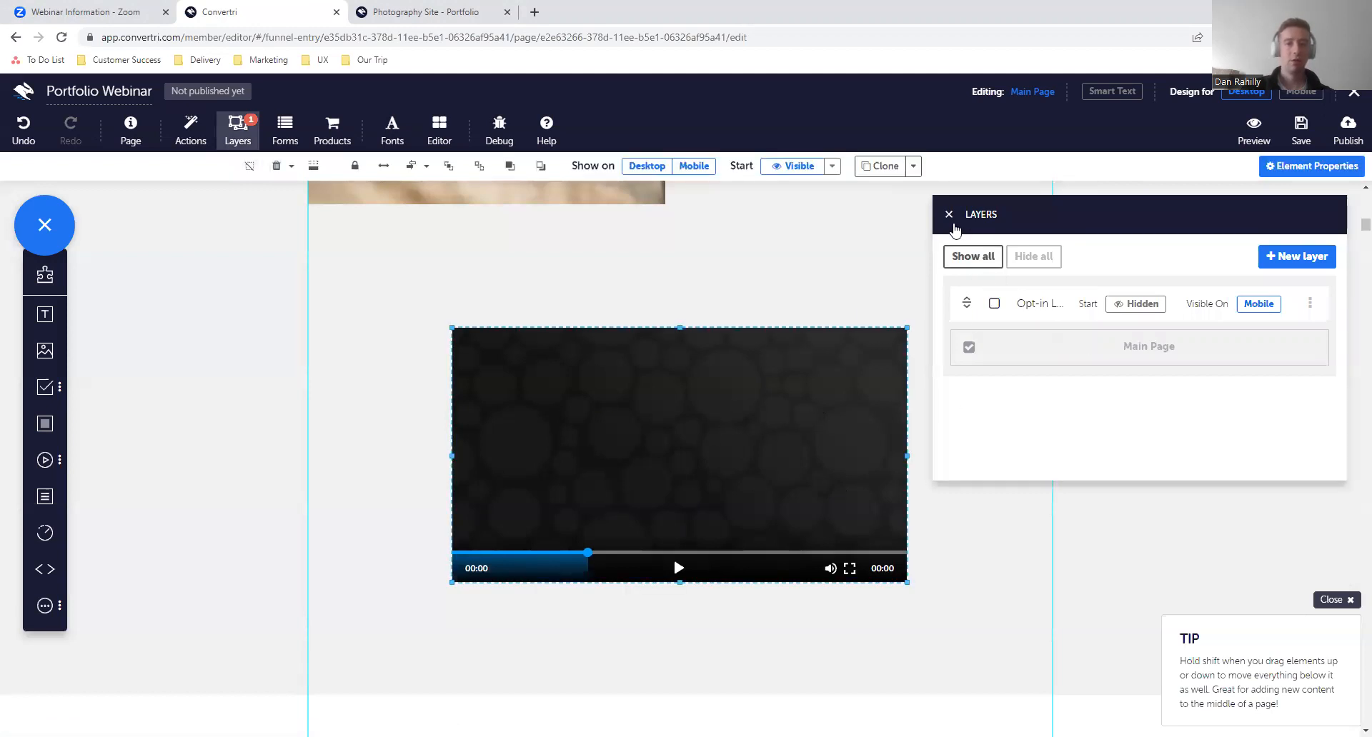
{"action": "left_click", "coordinate": [949, 215]}
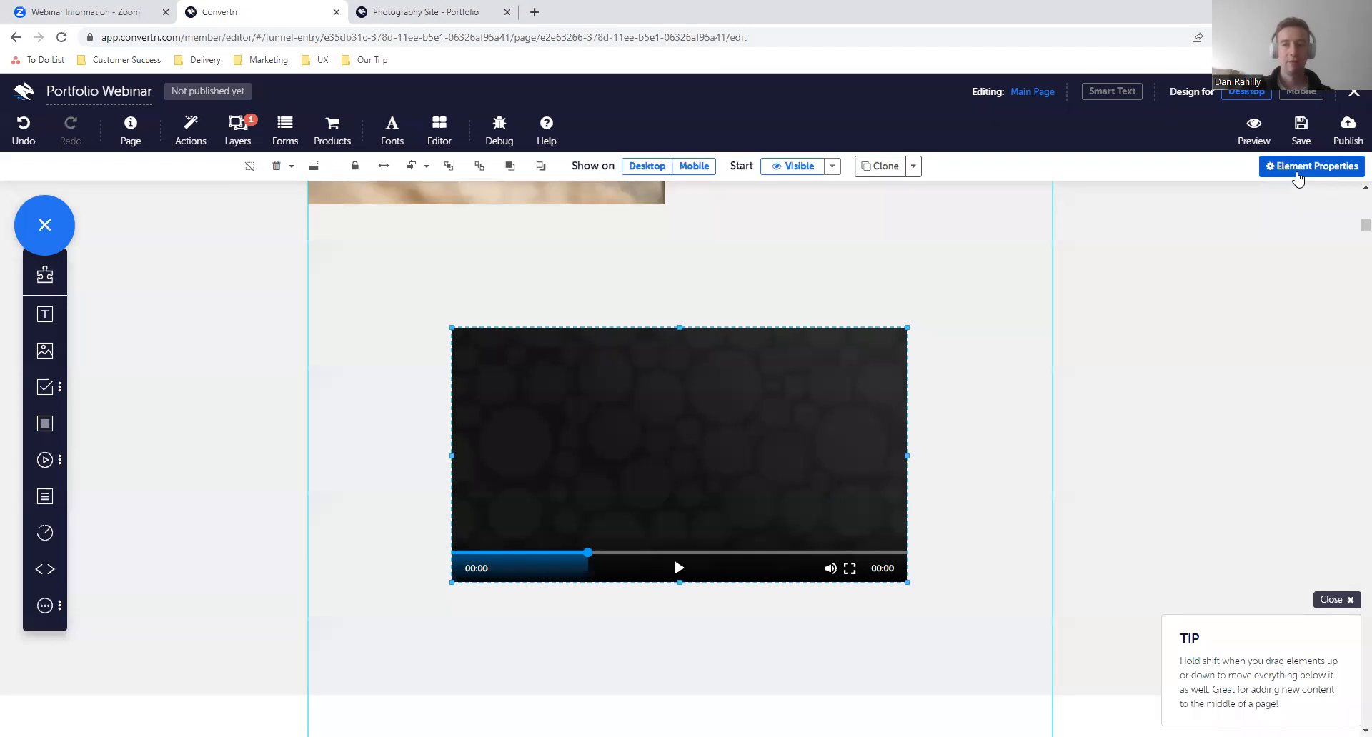
- Start a new action for the video with a Video Time event that triggers when playback passes the 5-second marker
{"action": "left_click", "coordinate": [1298, 167]}
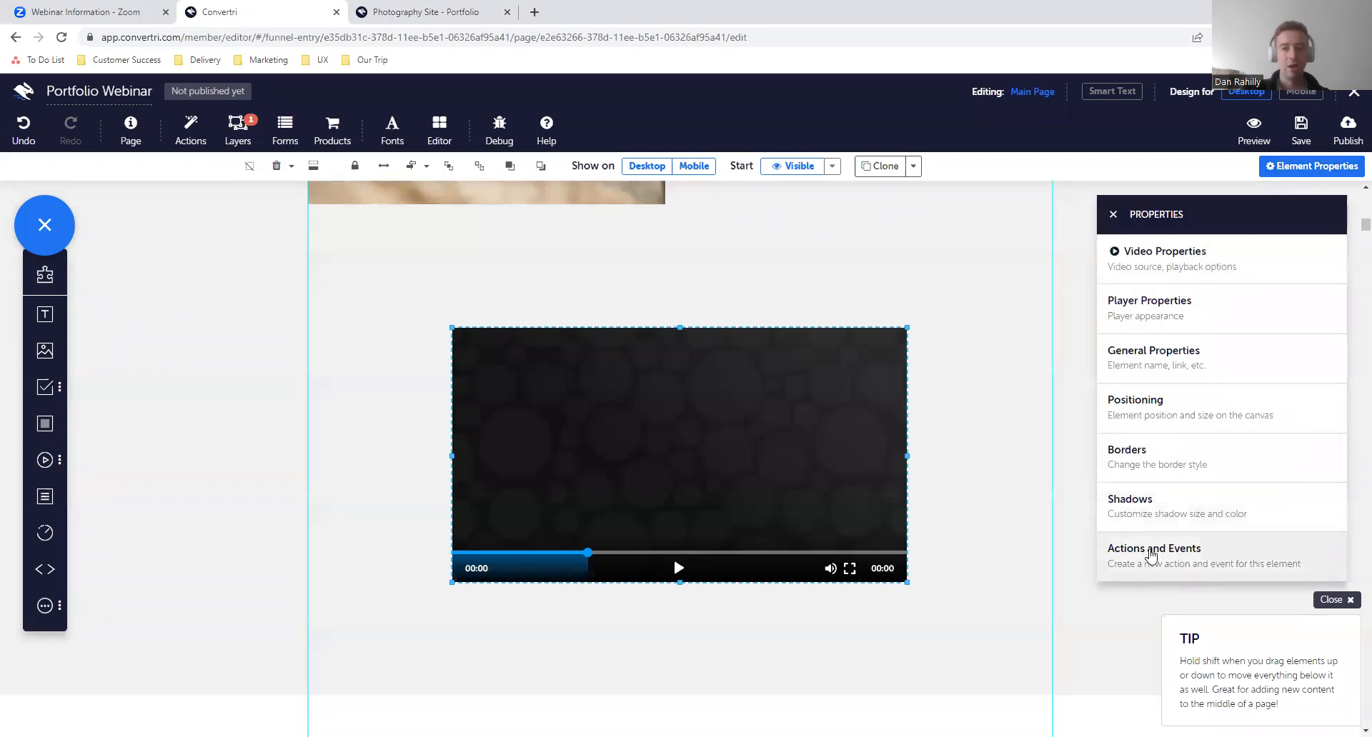
{"action": "left_click", "coordinate": [1150, 556]}
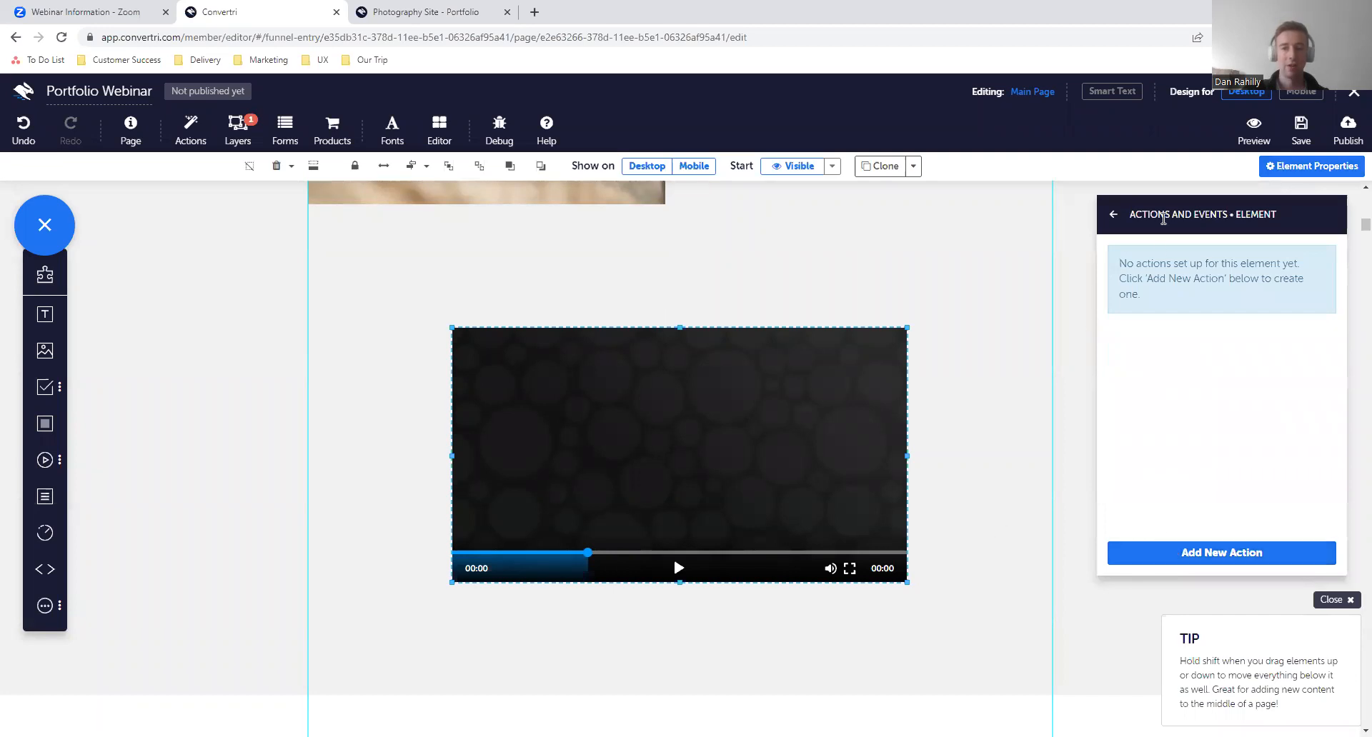
{"action": "left_click", "coordinate": [1151, 556]}
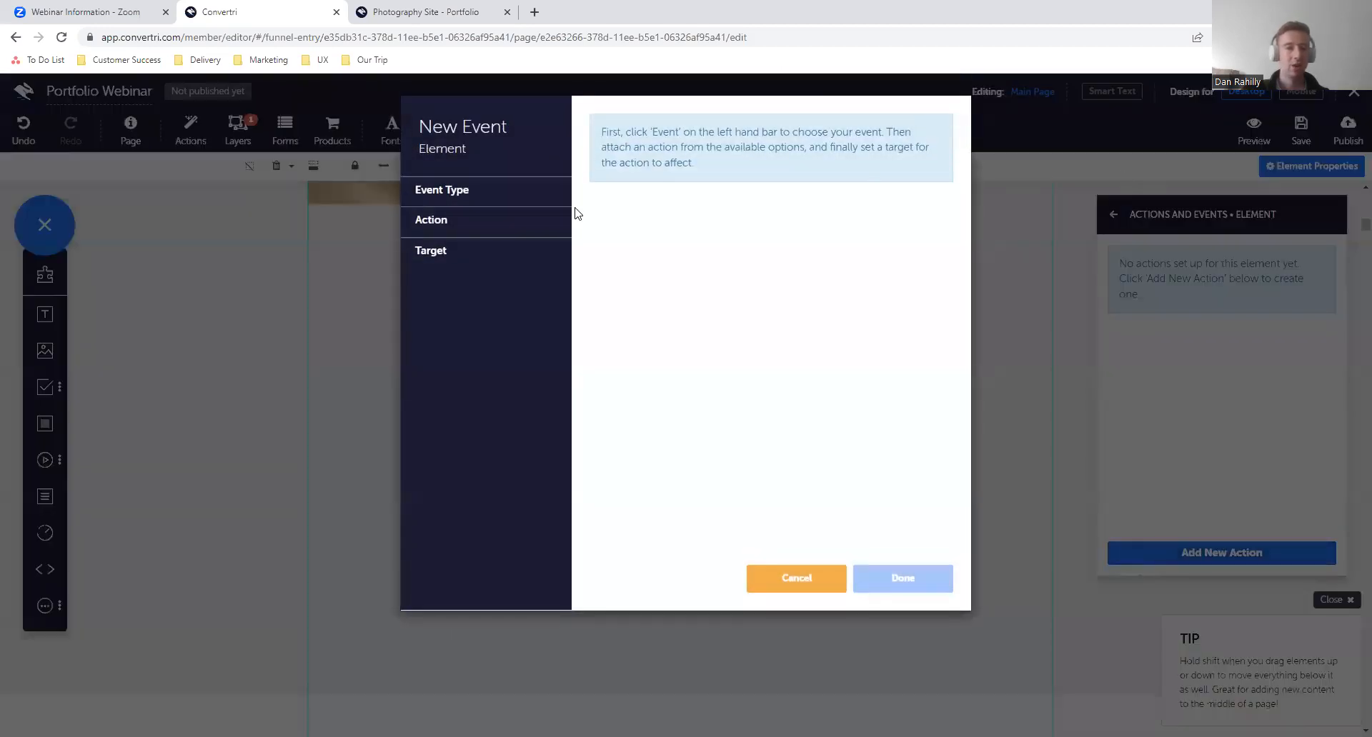
{"action": "left_click", "coordinate": [542, 203]}
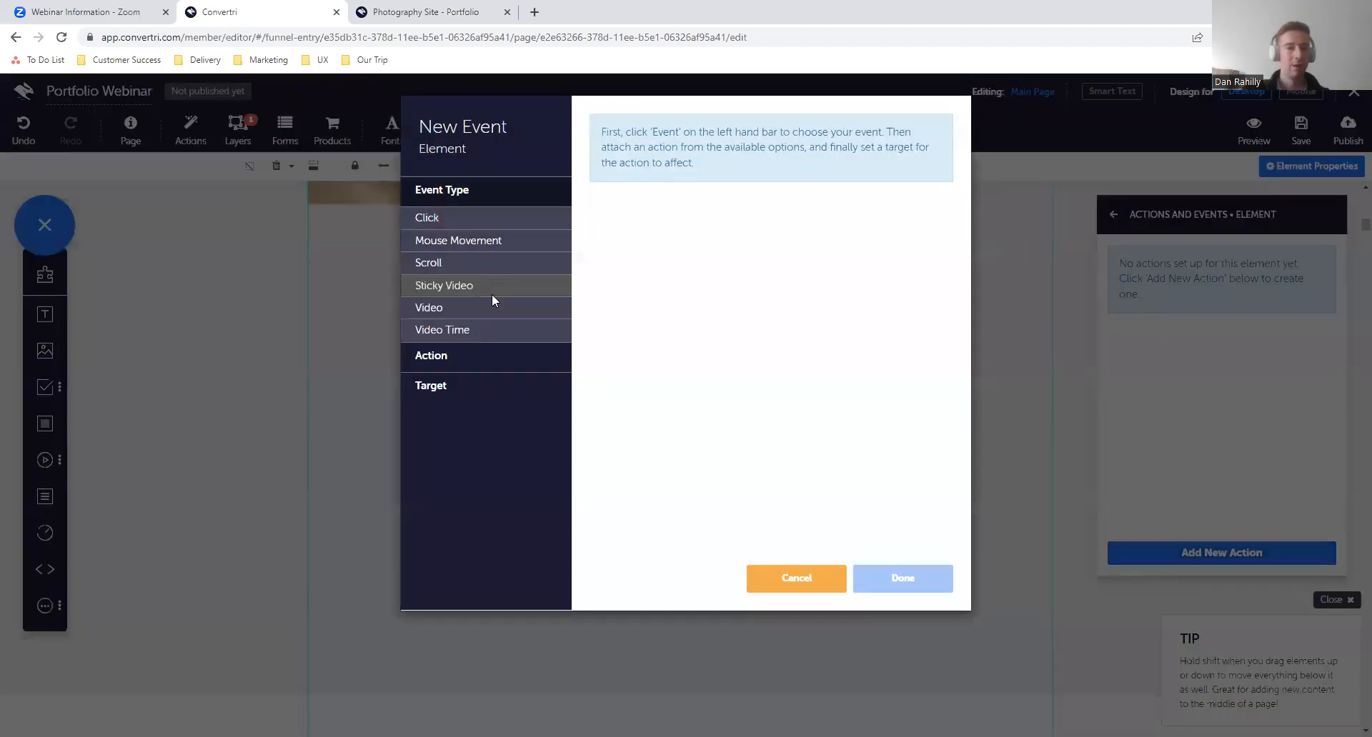
{"action": "left_click", "coordinate": [483, 332]}
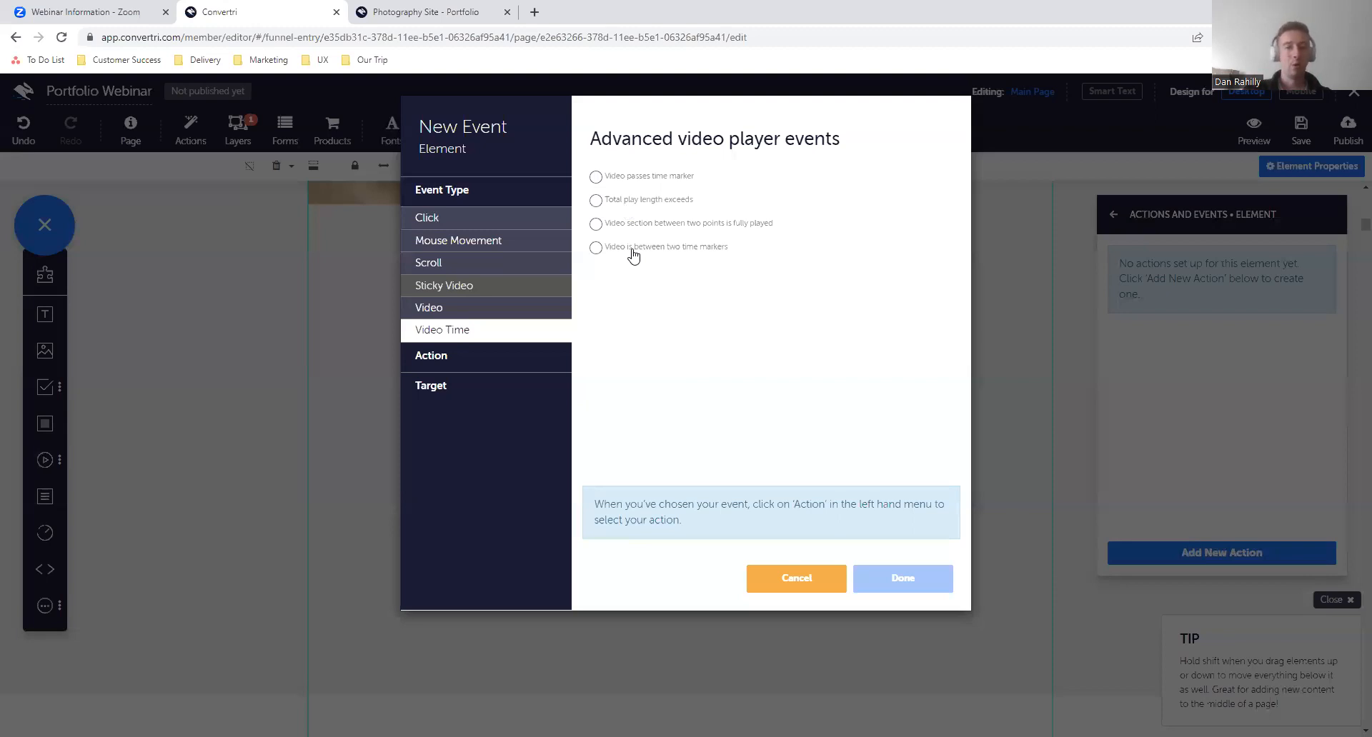
{"action": "left_click", "coordinate": [657, 179]}
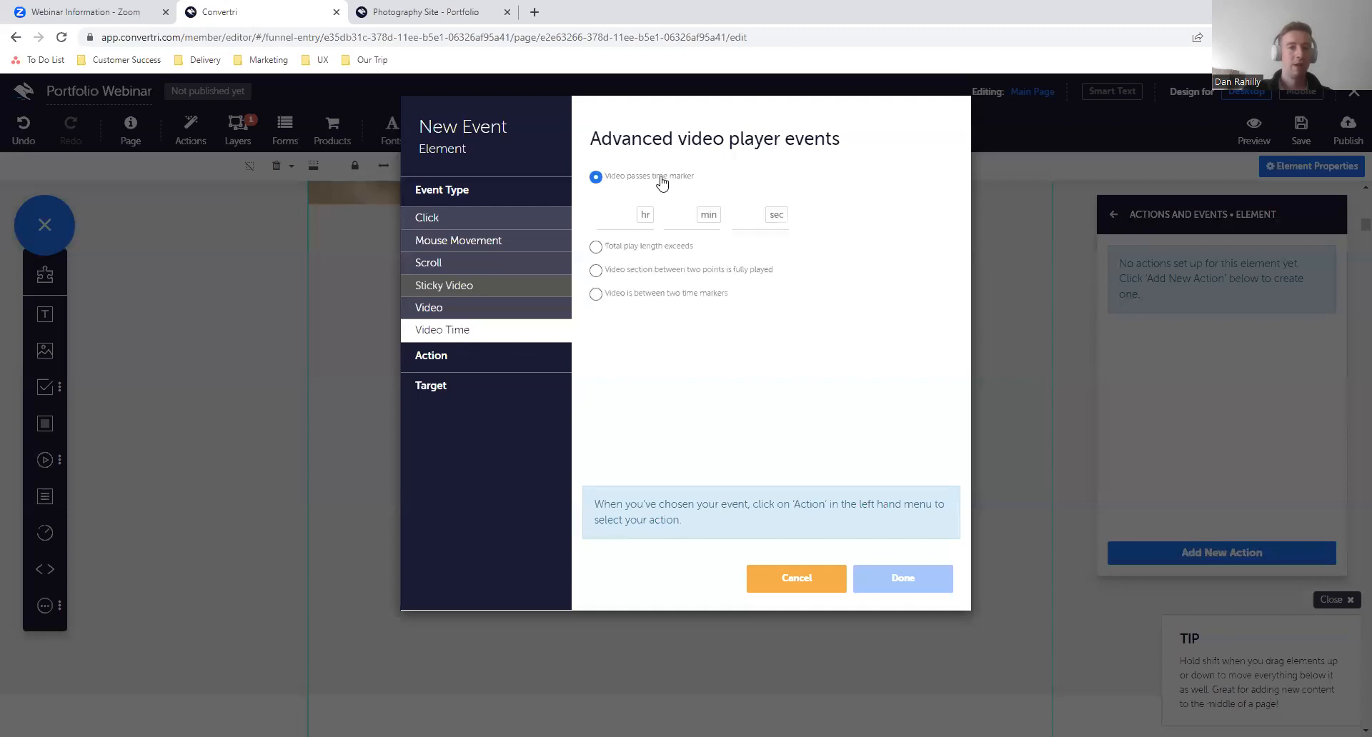
{"action": "type", "text": "5"}
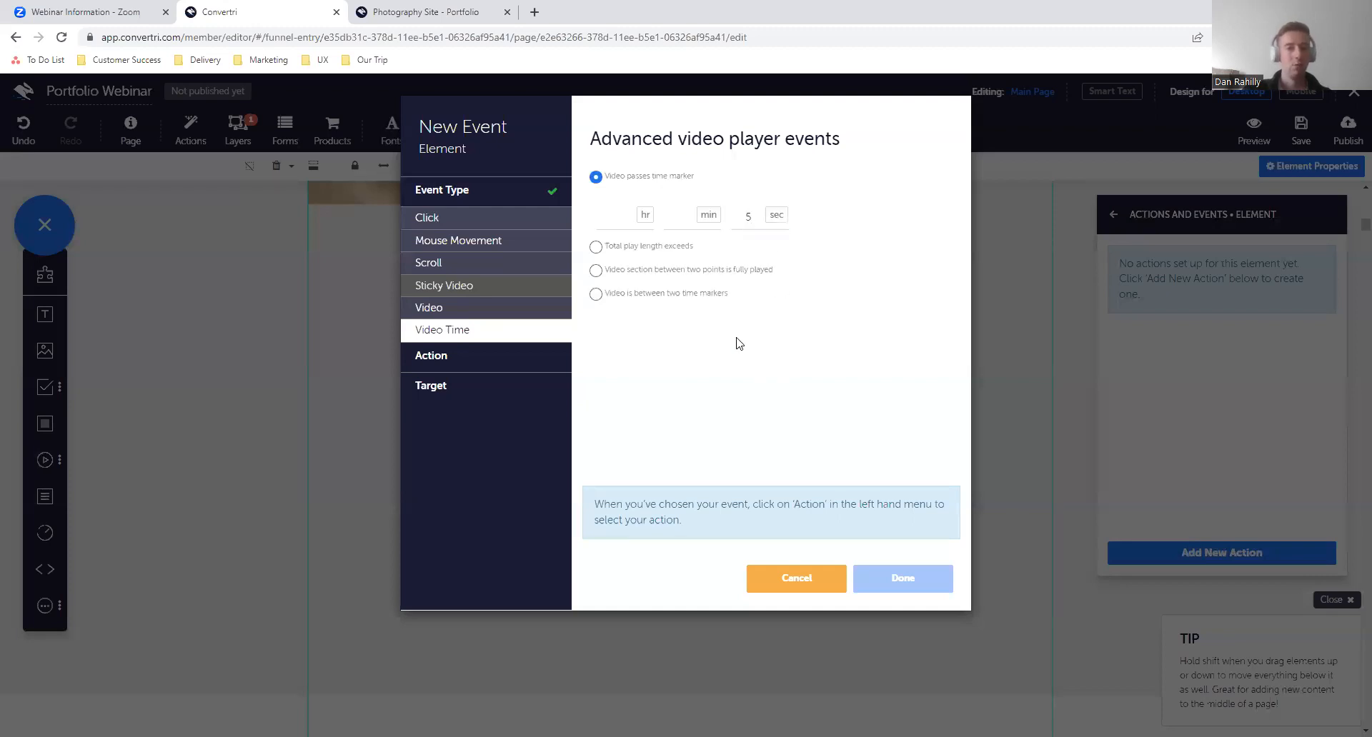
- Set the action to fade in, target the Opt-in Layer with its contained elements, and save the event
{"action": "left_click", "coordinate": [495, 361]}
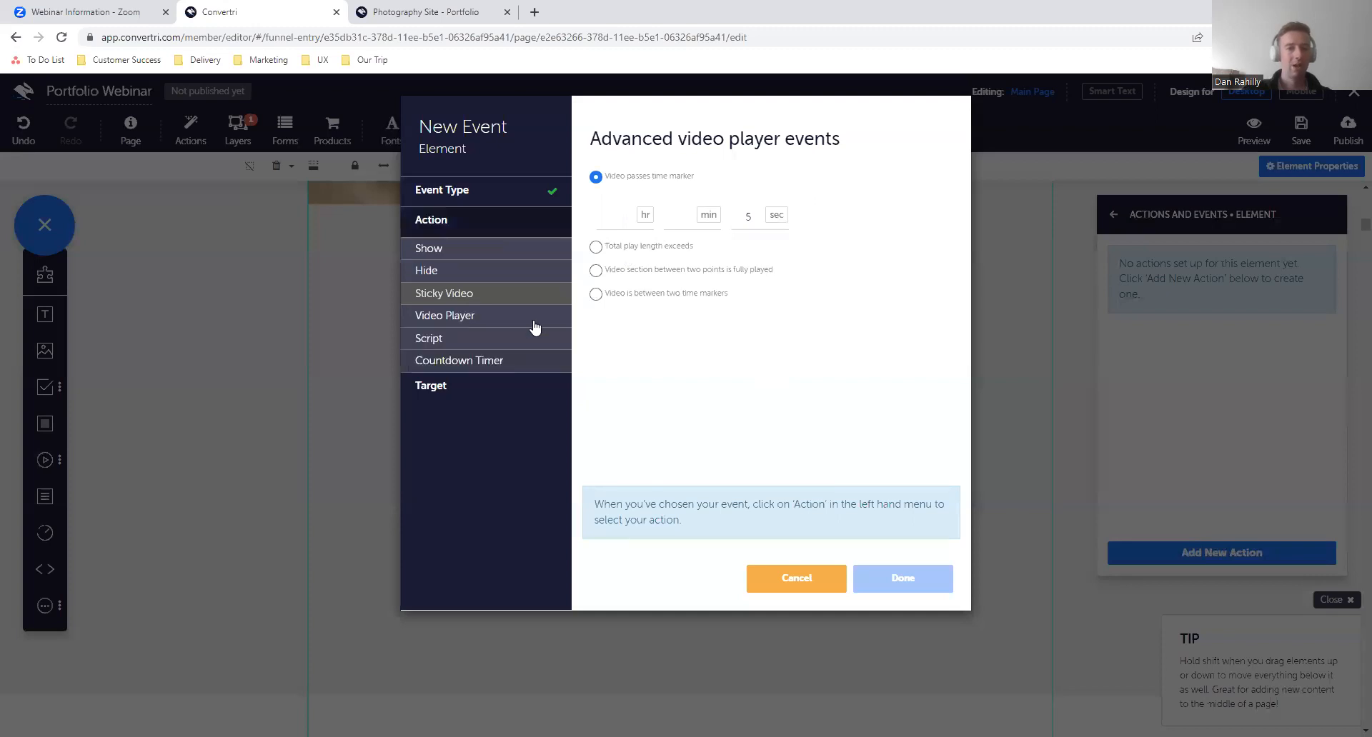
{"action": "left_click", "coordinate": [528, 258]}
{"action": "left_click", "coordinate": [629, 207]}
{"action": "left_click", "coordinate": [527, 385]}
{"action": "left_click", "coordinate": [688, 208]}
{"action": "scroll", "coordinate": [675, 289], "scroll_direction": "down", "scroll_amount": 3}
{"action": "left_click", "coordinate": [629, 343]}
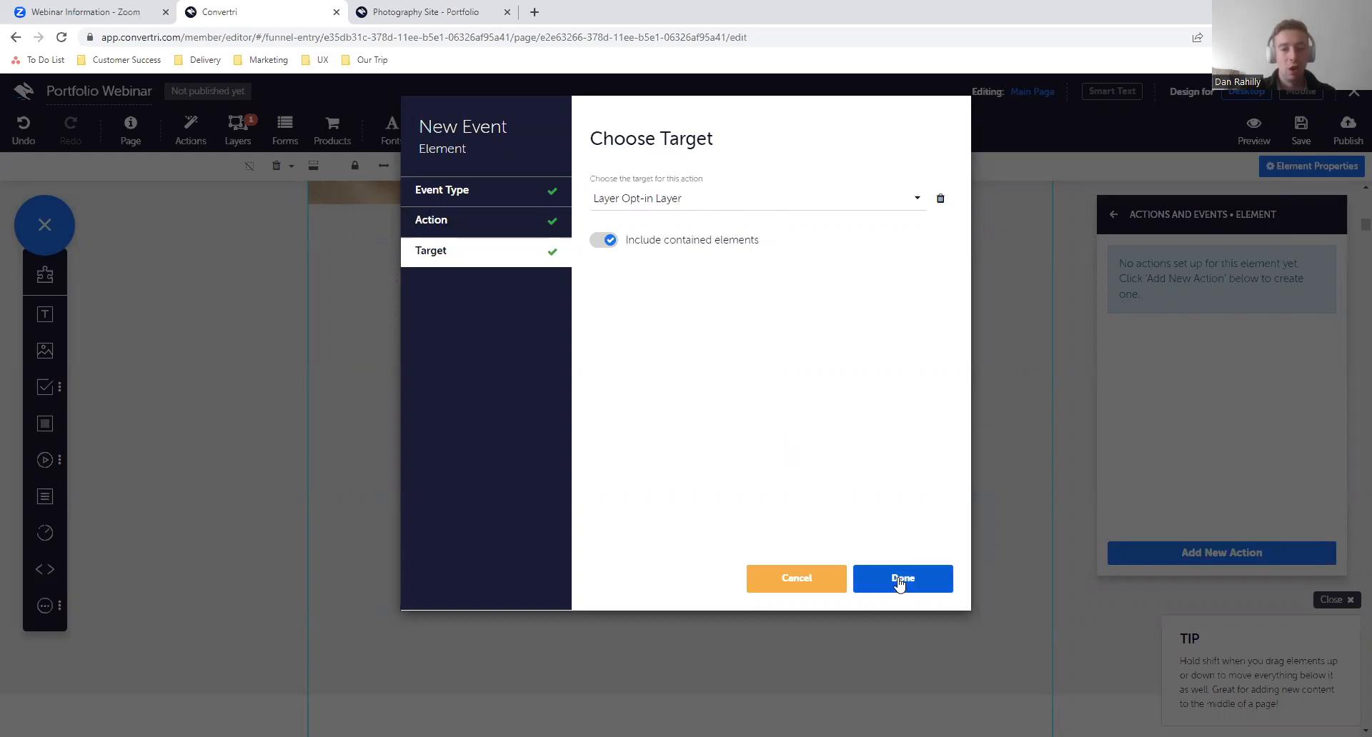
{"action": "left_click", "coordinate": [939, 584]}
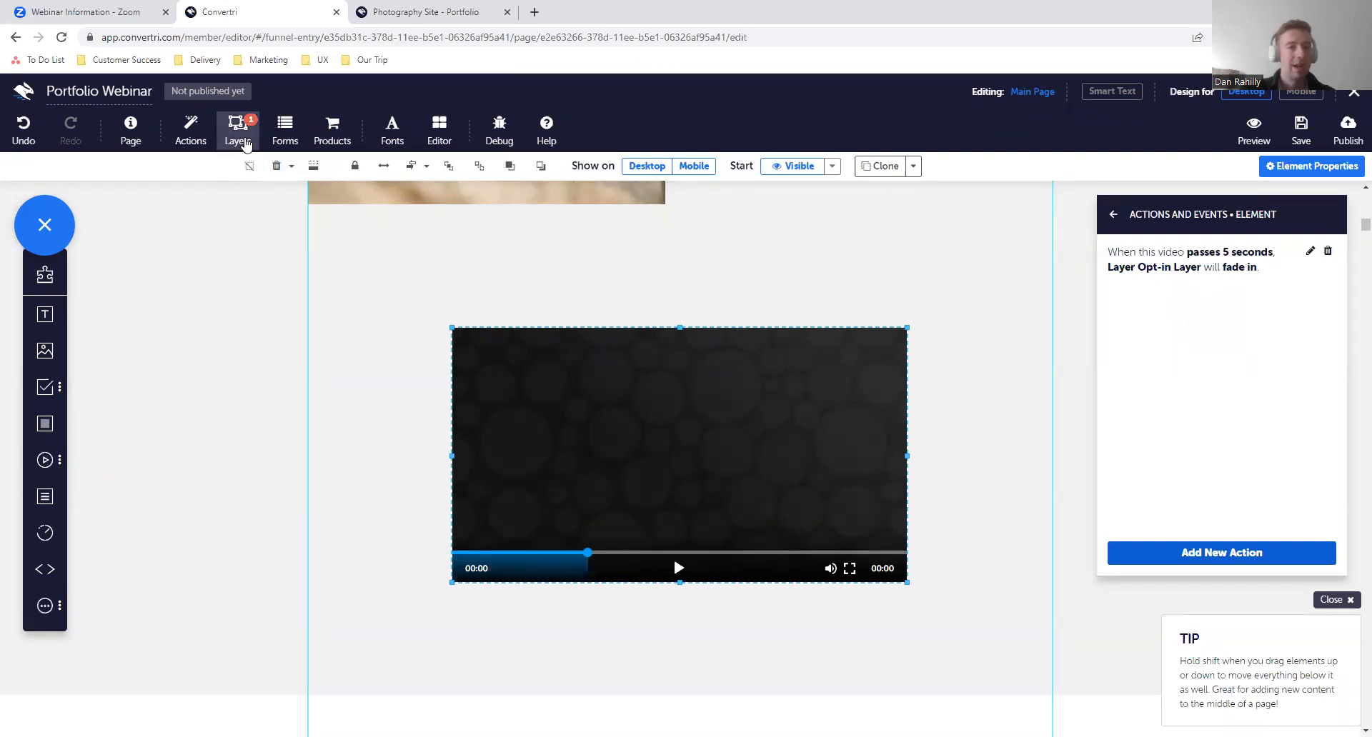
- Open the layers list and place it beside the video's actions so both can be read
{"action": "left_click", "coordinate": [243, 141]}
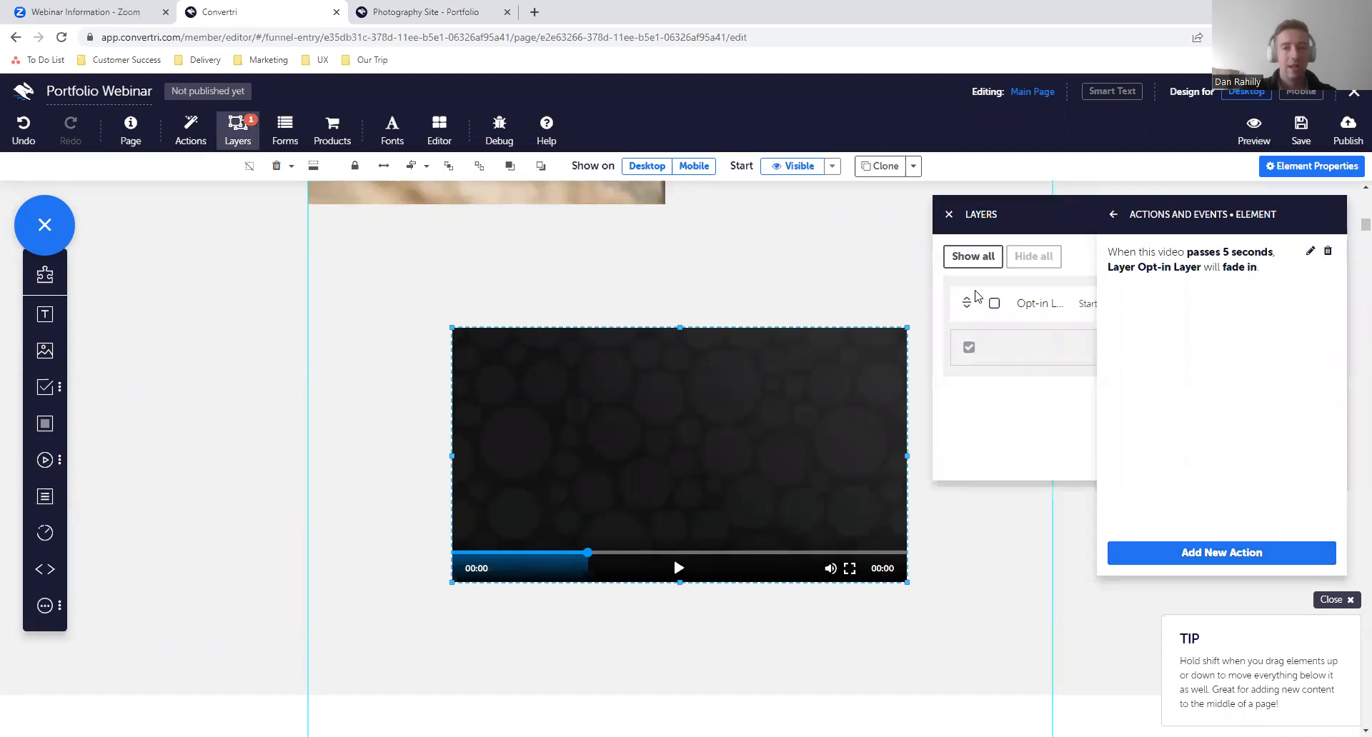
{"action": "left_click_drag", "start_coordinate": [1062, 206], "coordinate": [791, 205]}
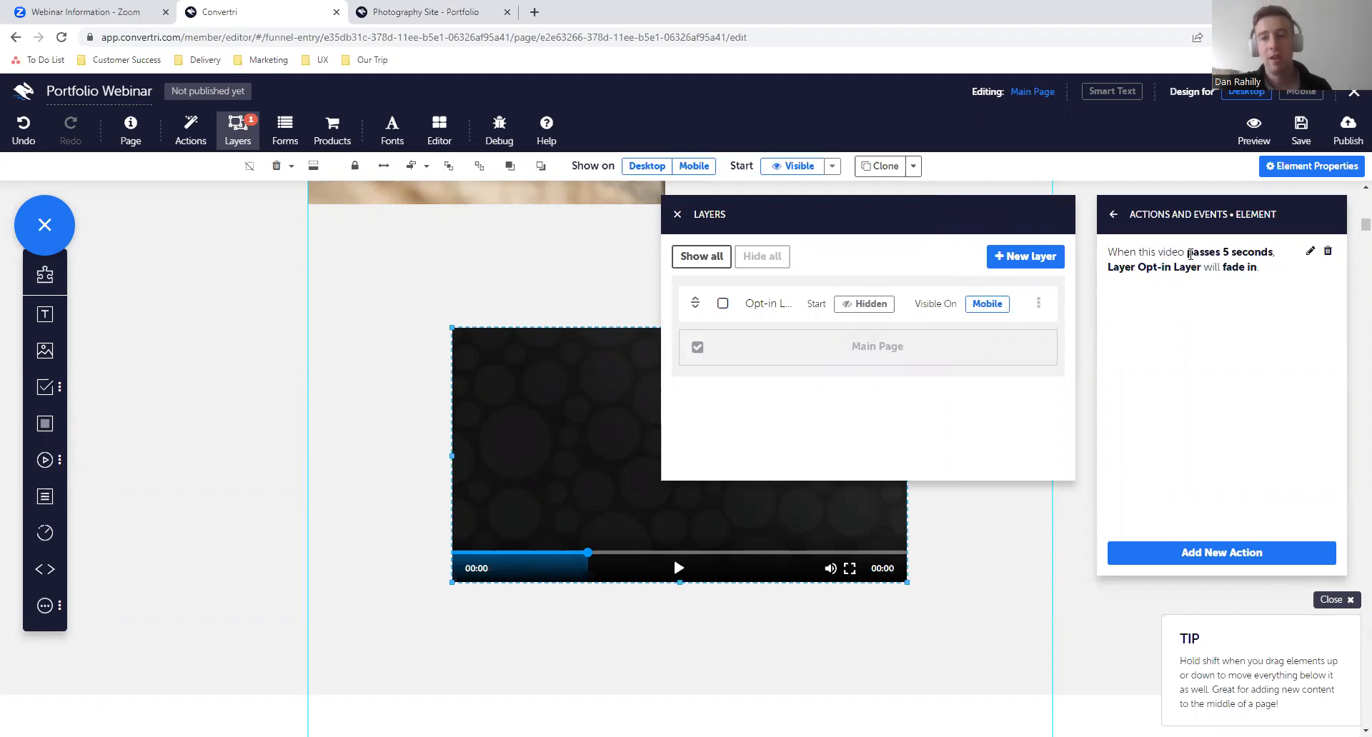
{"action": "mouse_move", "coordinate": [1190, 254]}
{"action": "left_mouse_down"}
{"action": "mouse_move", "coordinate": [1271, 266]}
{"action": "mouse_move", "coordinate": [1216, 248]}
{"action": "mouse_move", "coordinate": [1194, 257]}
{"action": "left_mouse_up"}
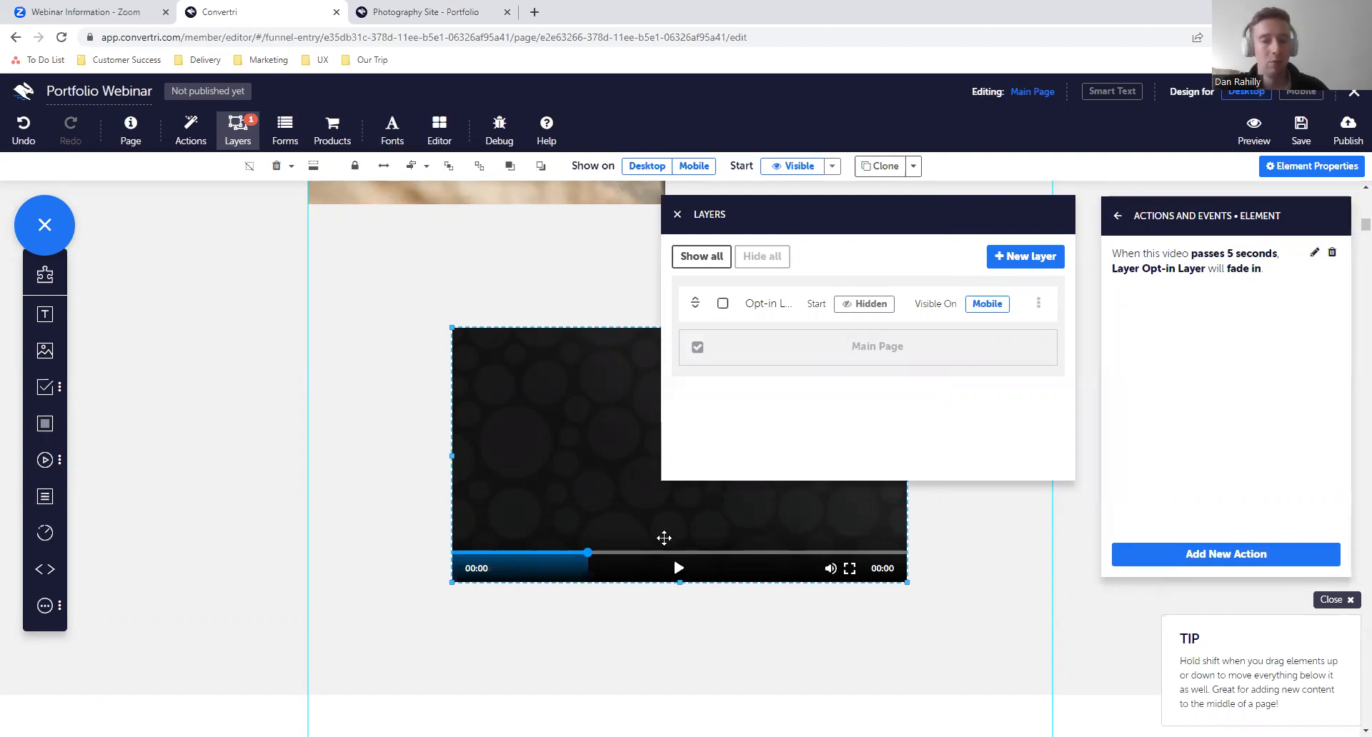
- Look over the page from the video to the footer, and briefly show and hide the Opt-in Layer
{"action": "scroll", "coordinate": [664, 538], "scroll_direction": "down", "scroll_amount": 10}
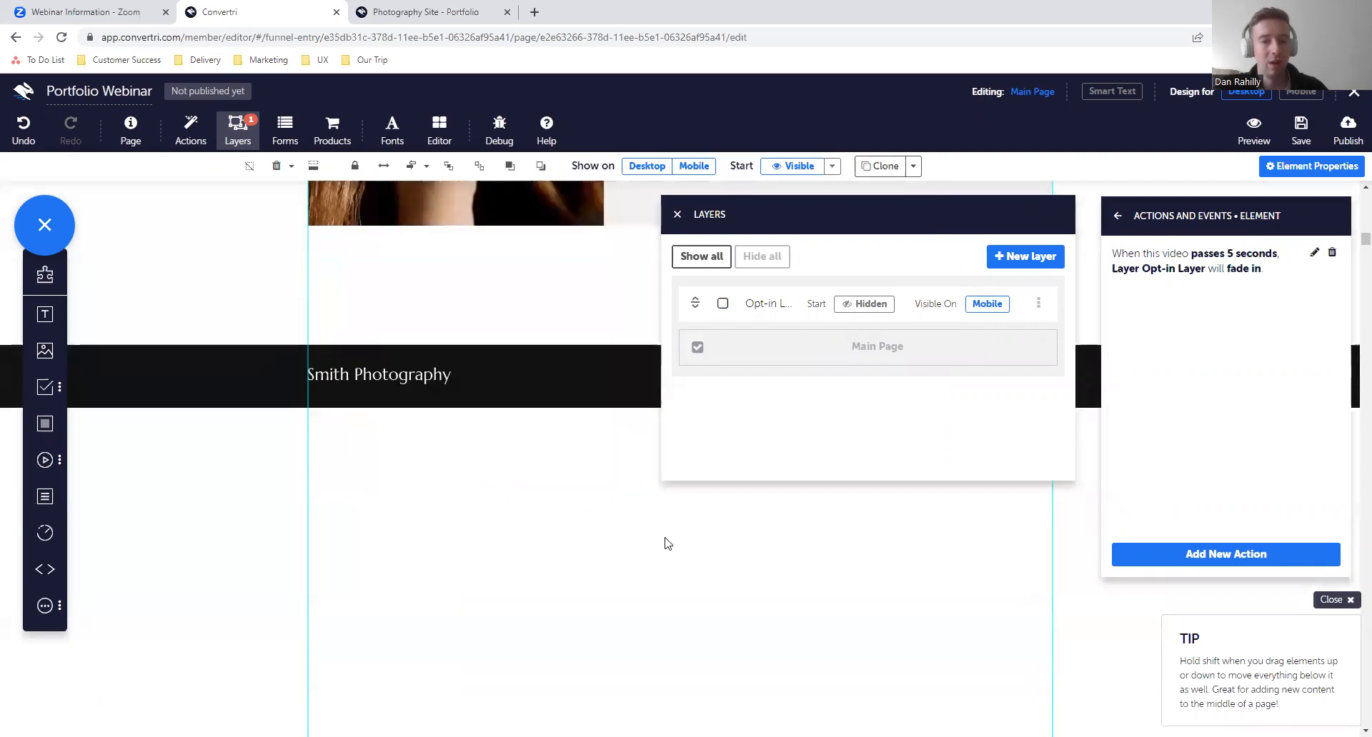
{"action": "scroll", "coordinate": [664, 538], "scroll_direction": "up", "scroll_amount": 8}
{"action": "scroll", "coordinate": [663, 538], "scroll_direction": "down", "scroll_amount": 3}
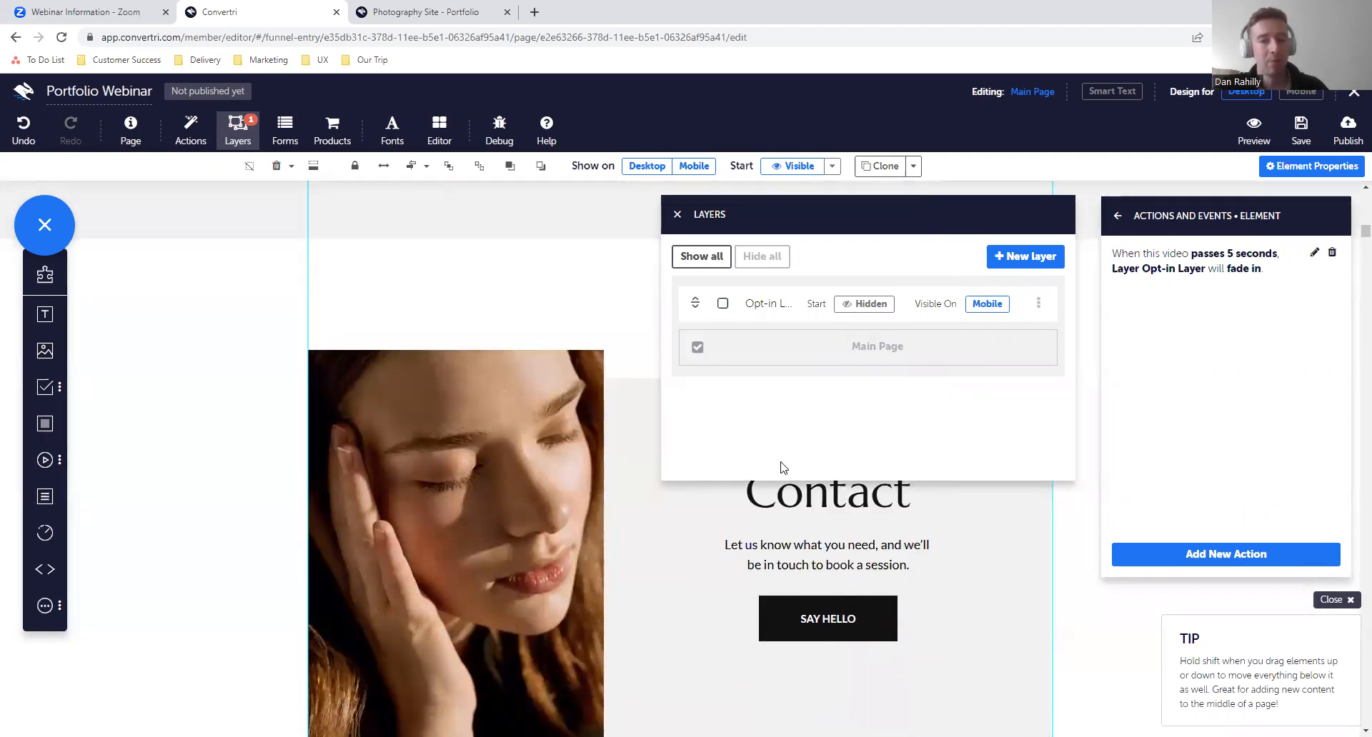
{"action": "scroll", "coordinate": [641, 476], "scroll_direction": "up", "scroll_amount": 1}
{"action": "scroll", "coordinate": [640, 475], "scroll_direction": "up", "scroll_amount": 8}
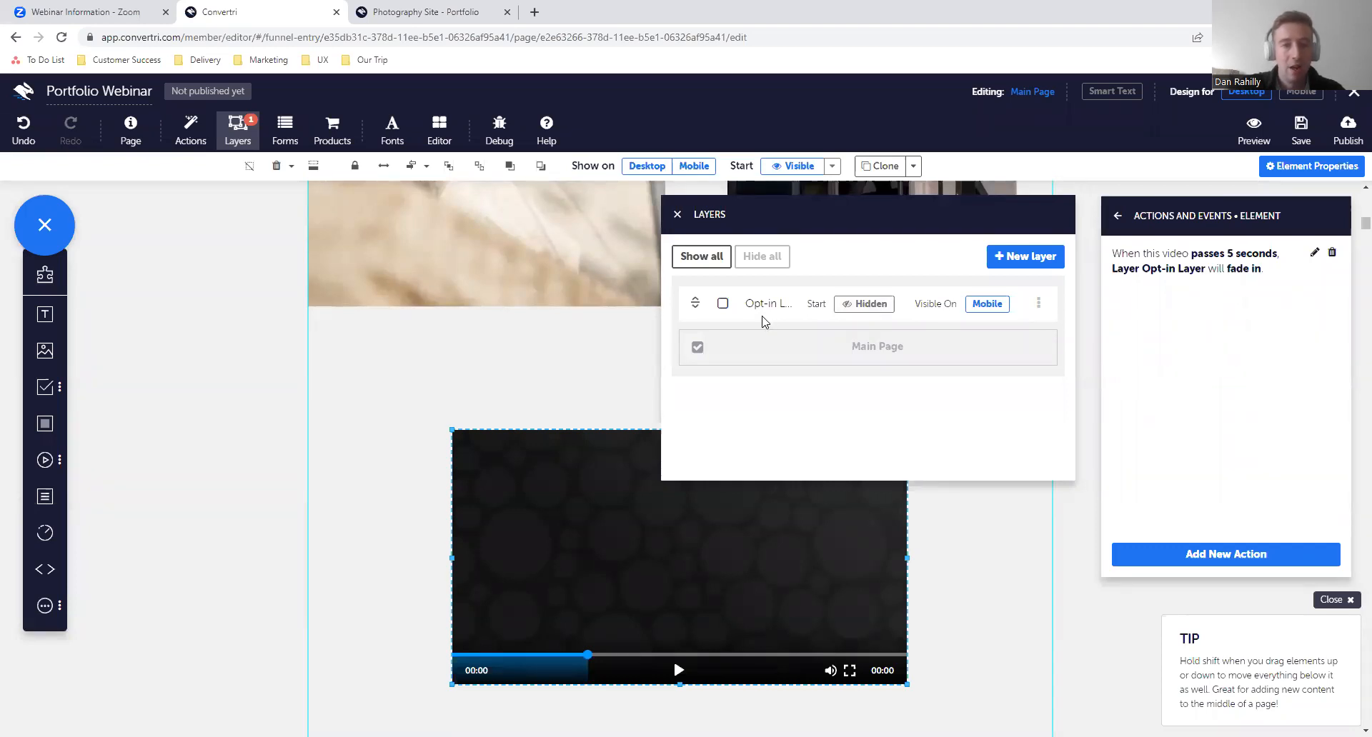
{"action": "left_click", "coordinate": [723, 305]}
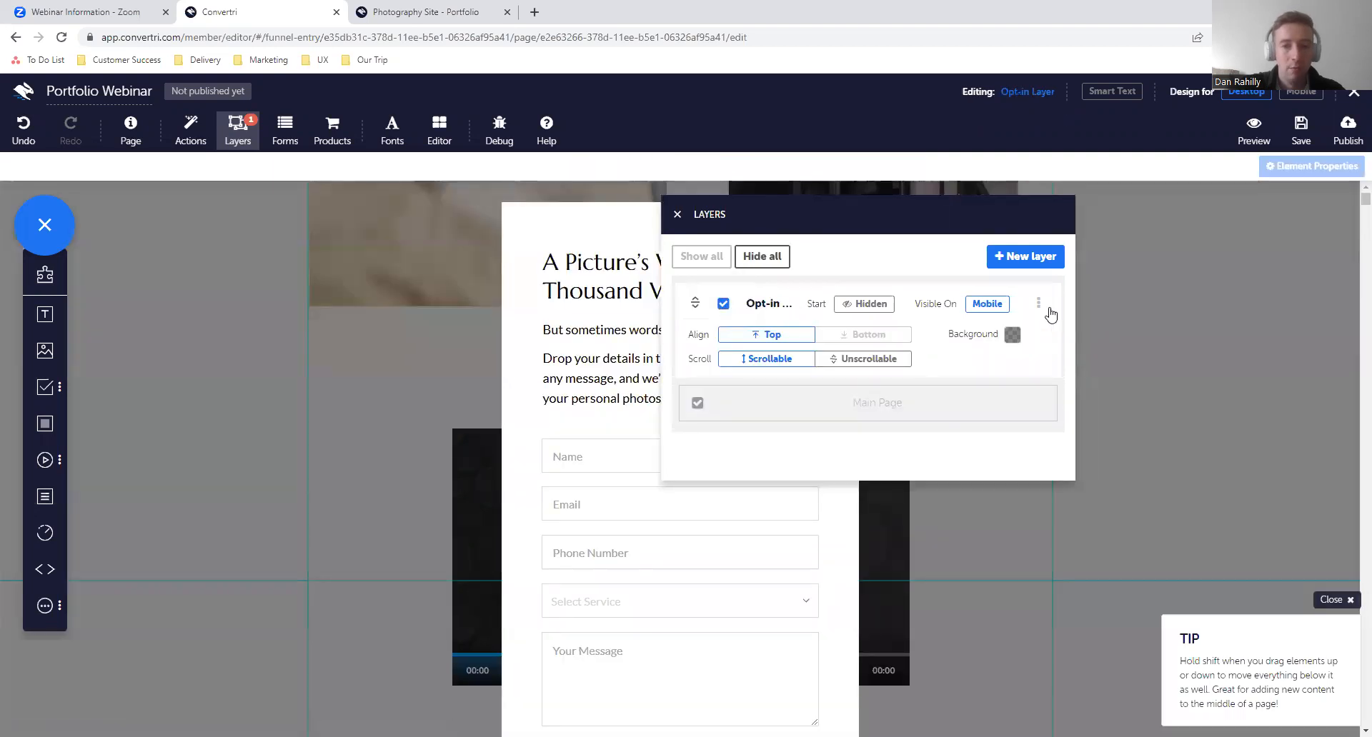
{"action": "left_click", "coordinate": [723, 304]}
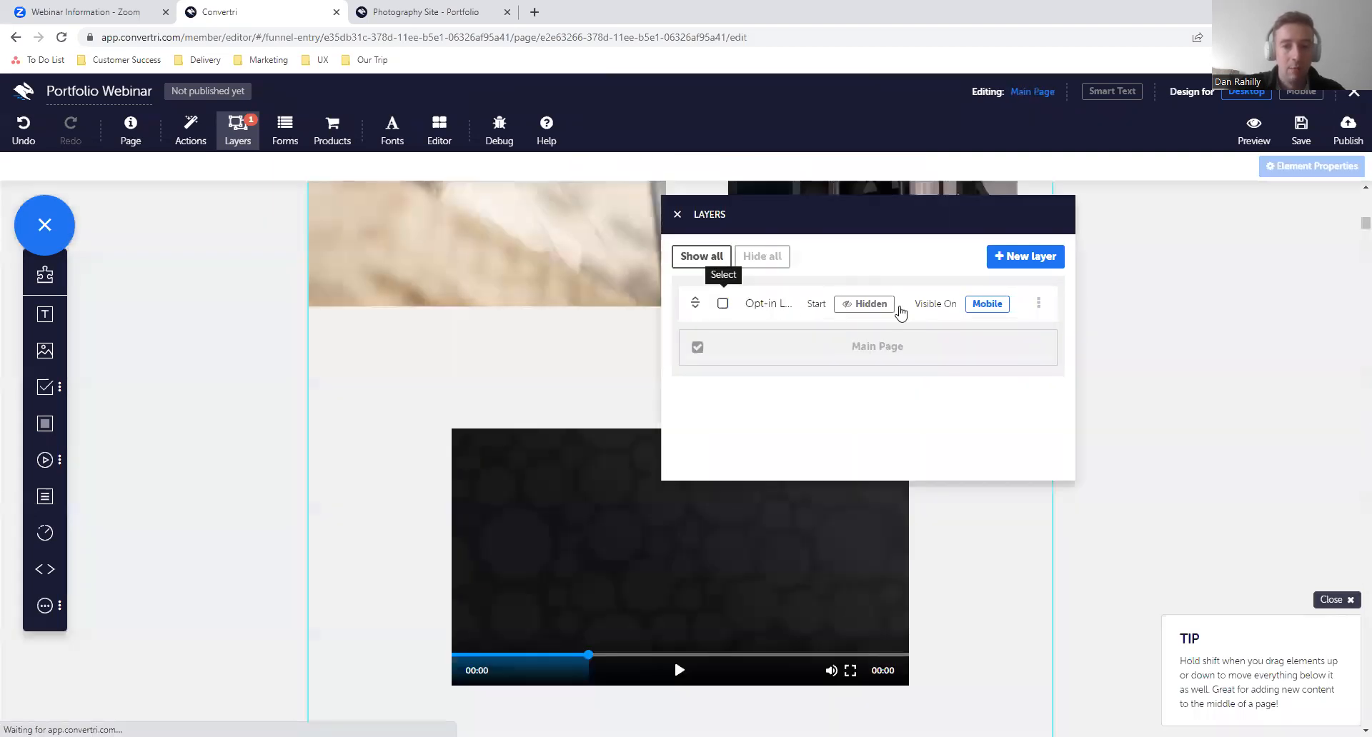
- Start a new action for the Opt-in Layer with an Open/Close event that triggers on layer open
{"action": "left_click", "coordinate": [1038, 303]}
{"action": "left_click", "coordinate": [1021, 342]}
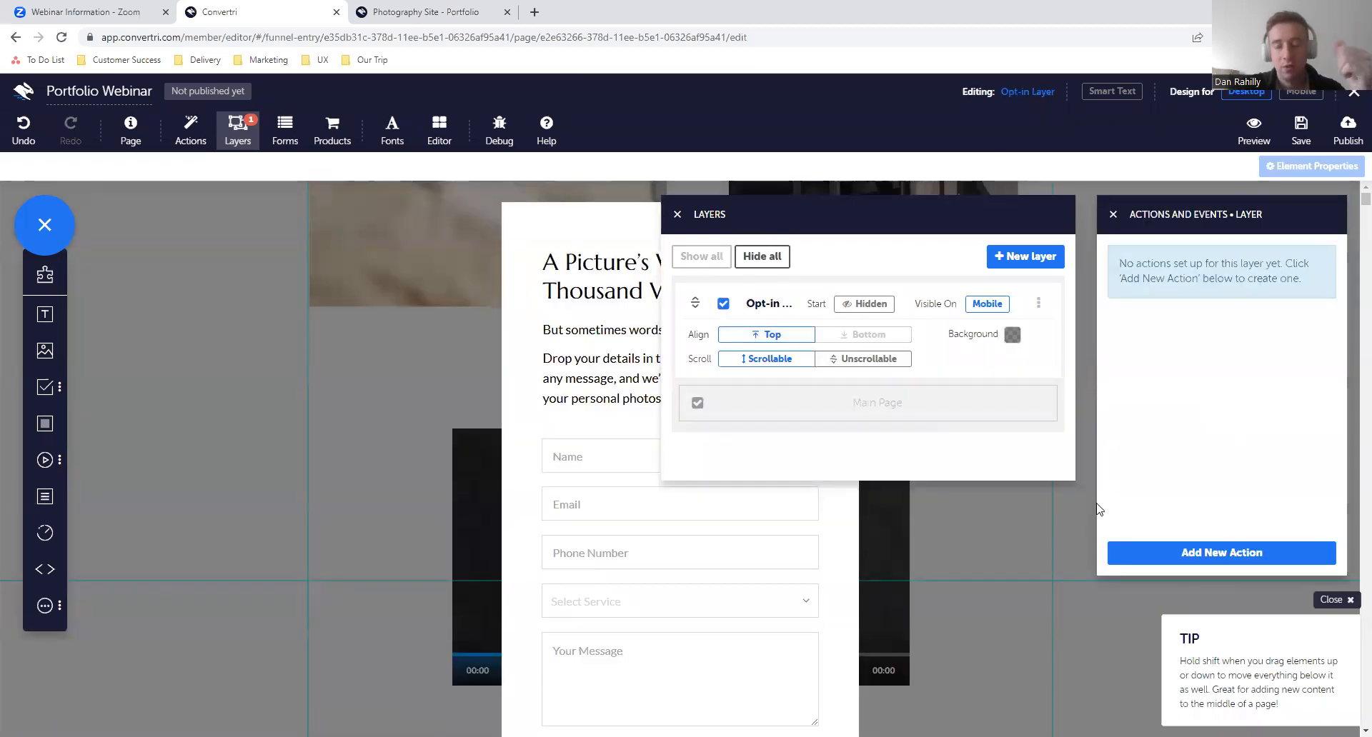
{"action": "left_click", "coordinate": [1154, 564]}
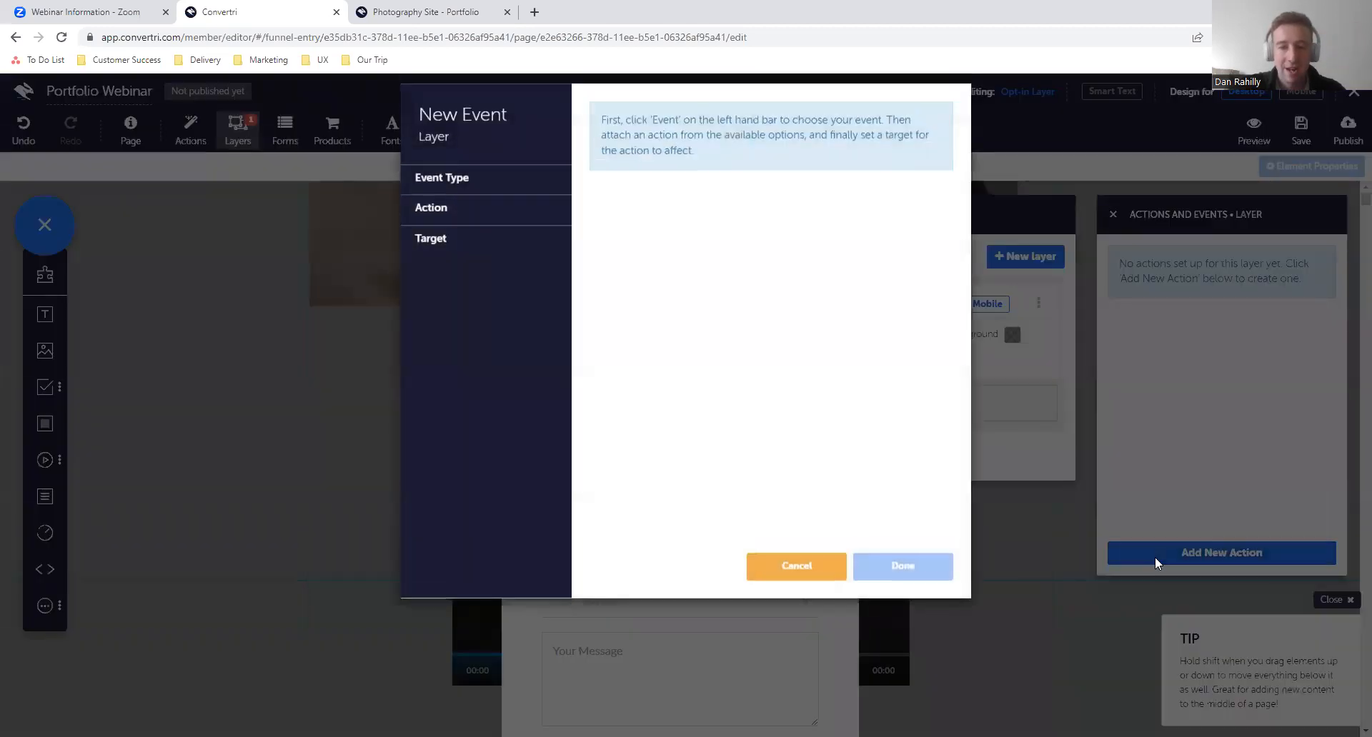
{"action": "left_click", "coordinate": [509, 190]}
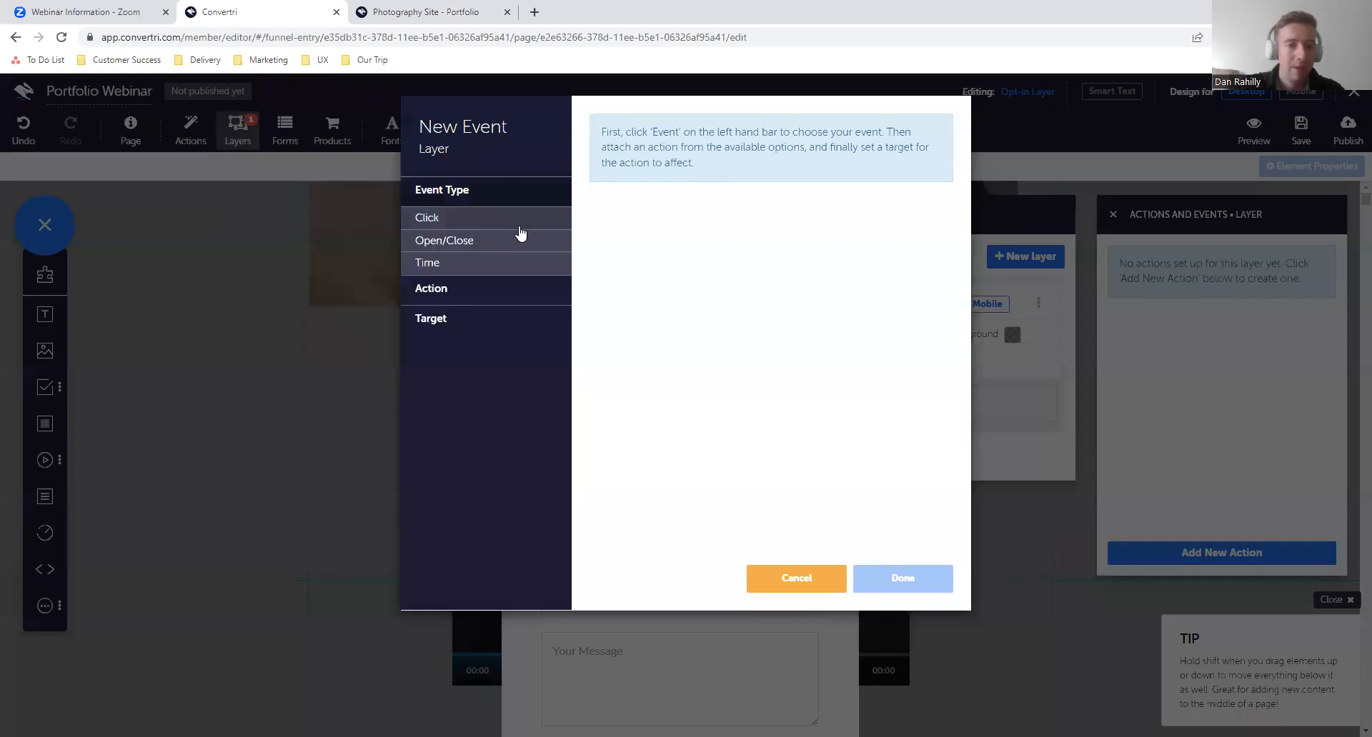
{"action": "left_click", "coordinate": [503, 245]}
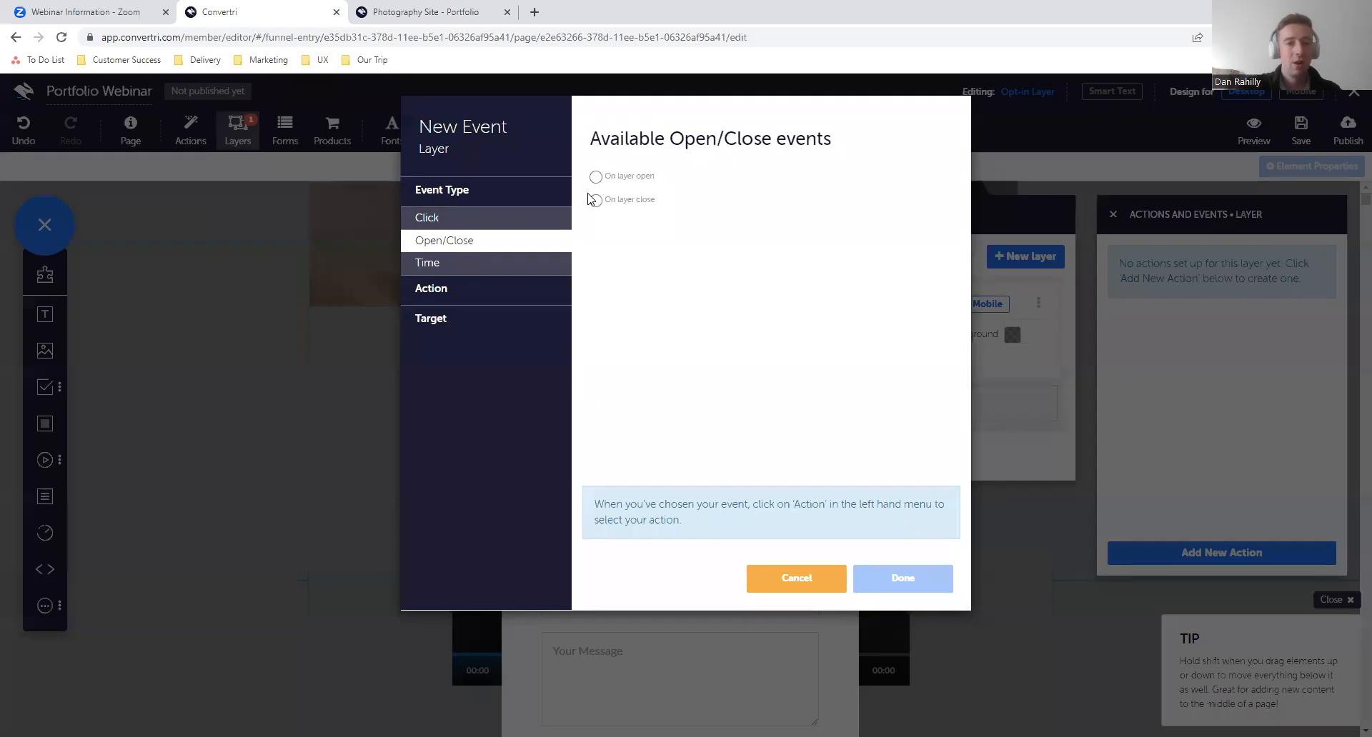
{"action": "left_click", "coordinate": [542, 263]}
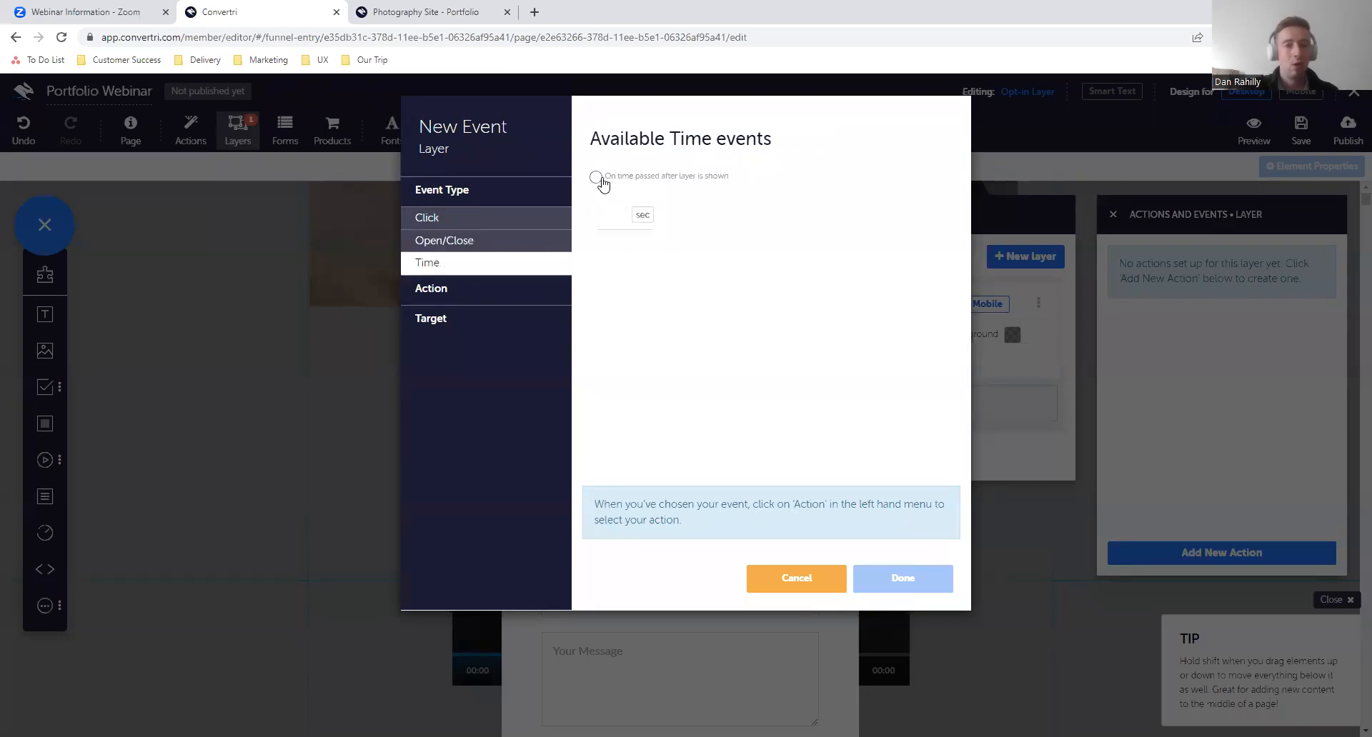
{"action": "left_click", "coordinate": [541, 242]}
{"action": "left_click", "coordinate": [596, 178]}
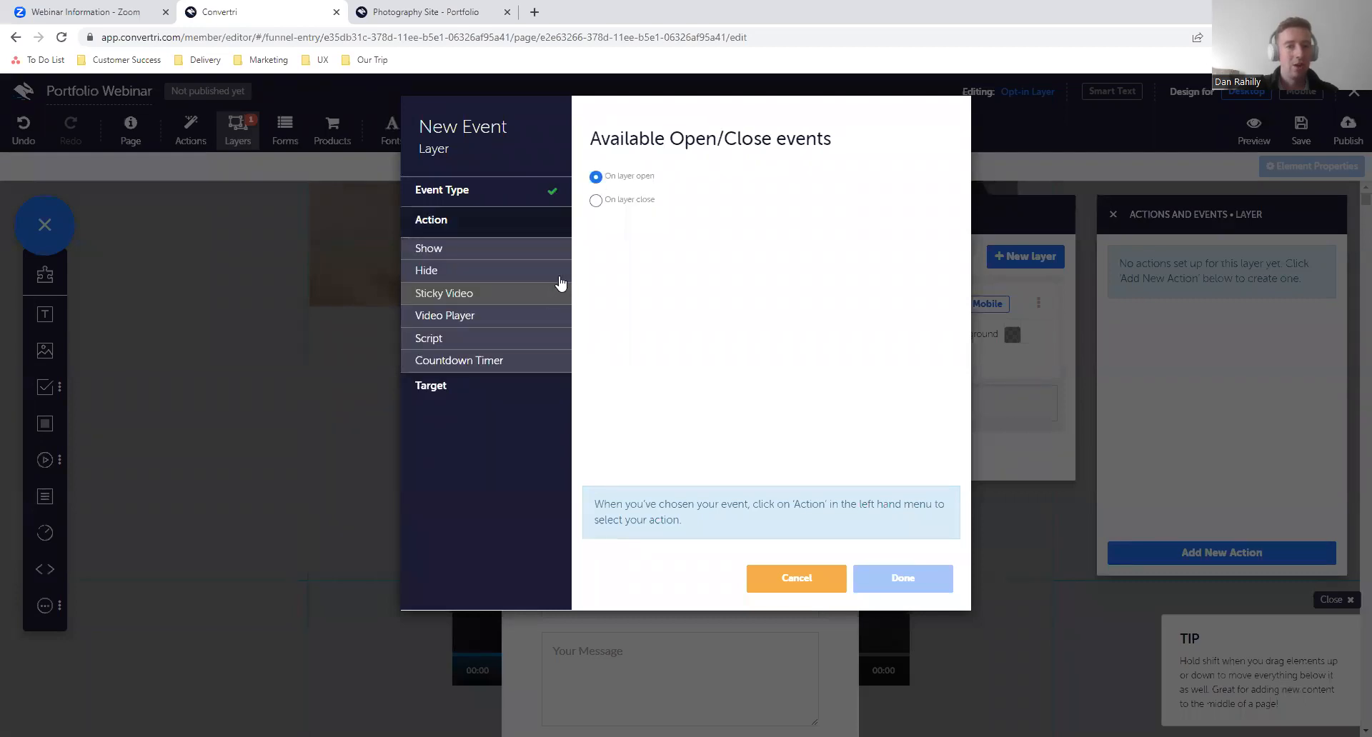
- Set the layer event's action to the Video Player option Pause video
{"action": "left_click", "coordinate": [477, 323]}
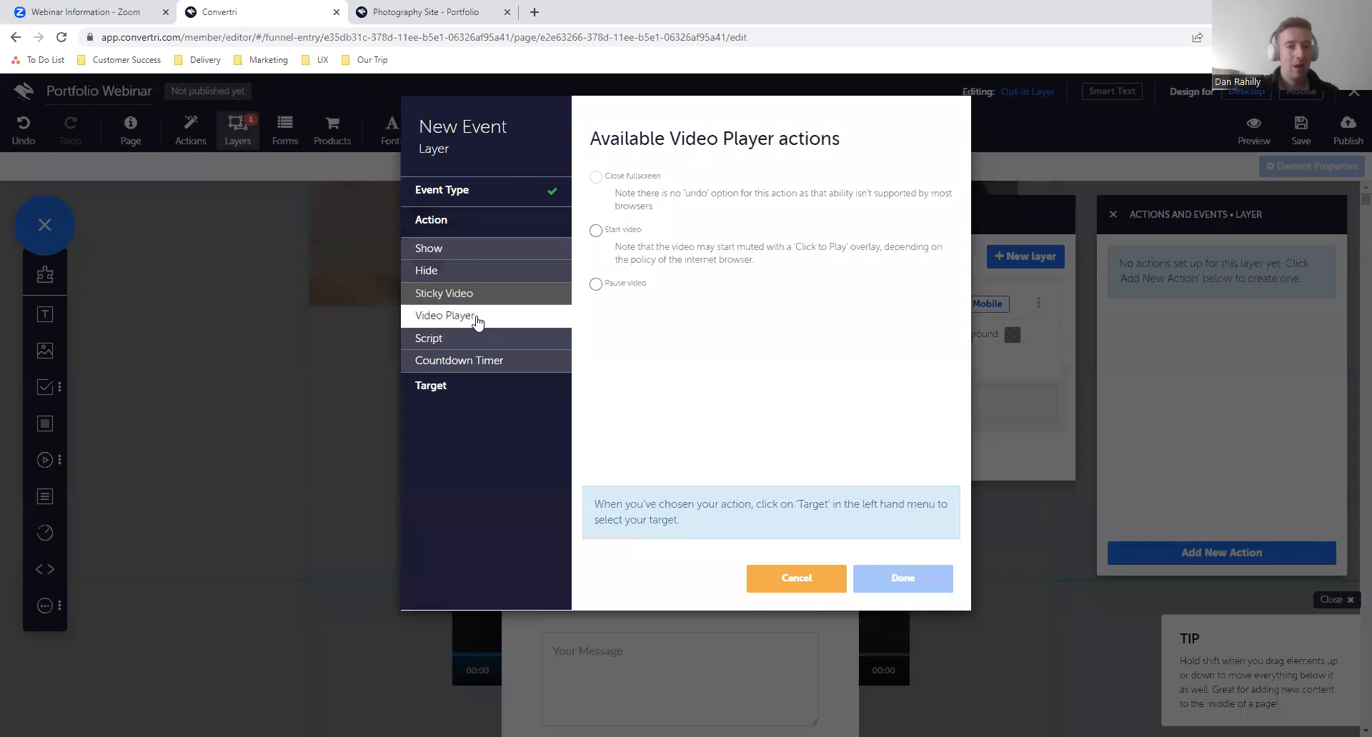
{"action": "left_click", "coordinate": [596, 284]}
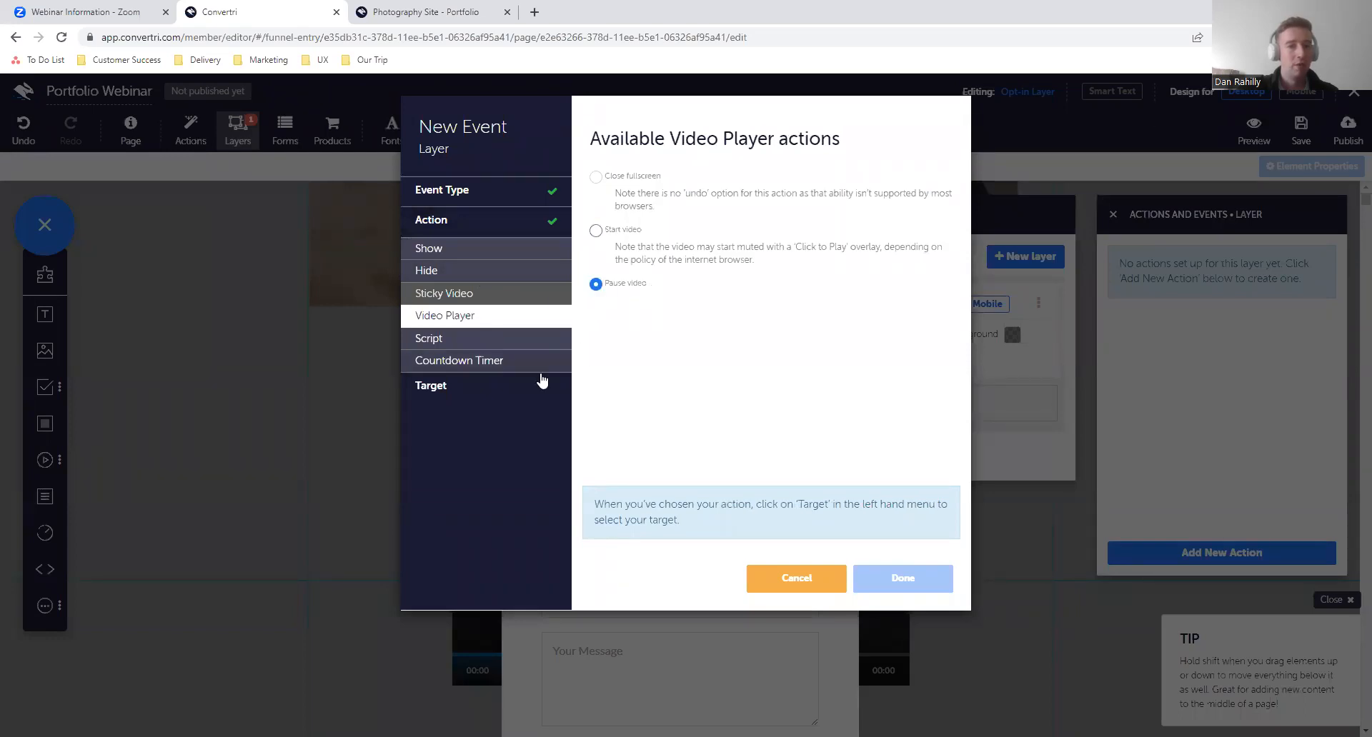
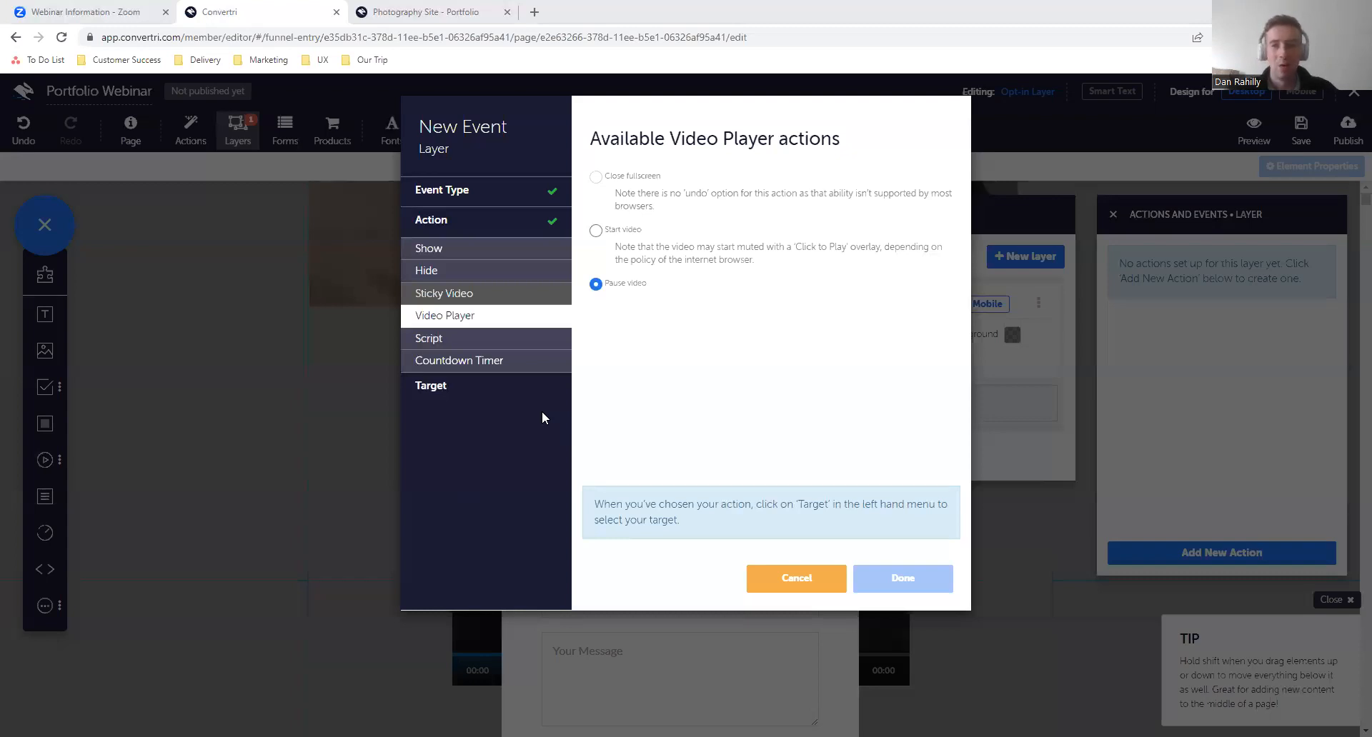
{"action": "left_click", "coordinate": [505, 391]}
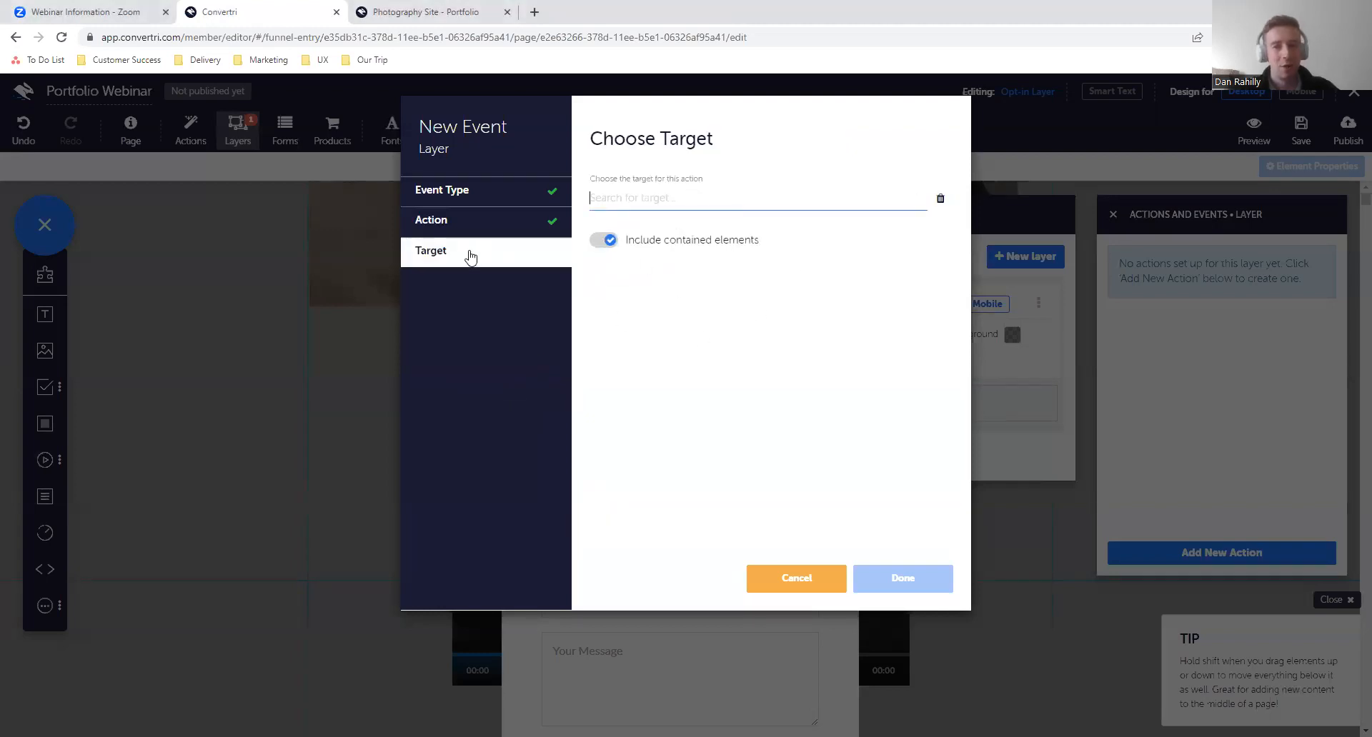
{"action": "left_click", "coordinate": [463, 224]}
{"action": "left_click", "coordinate": [484, 323]}
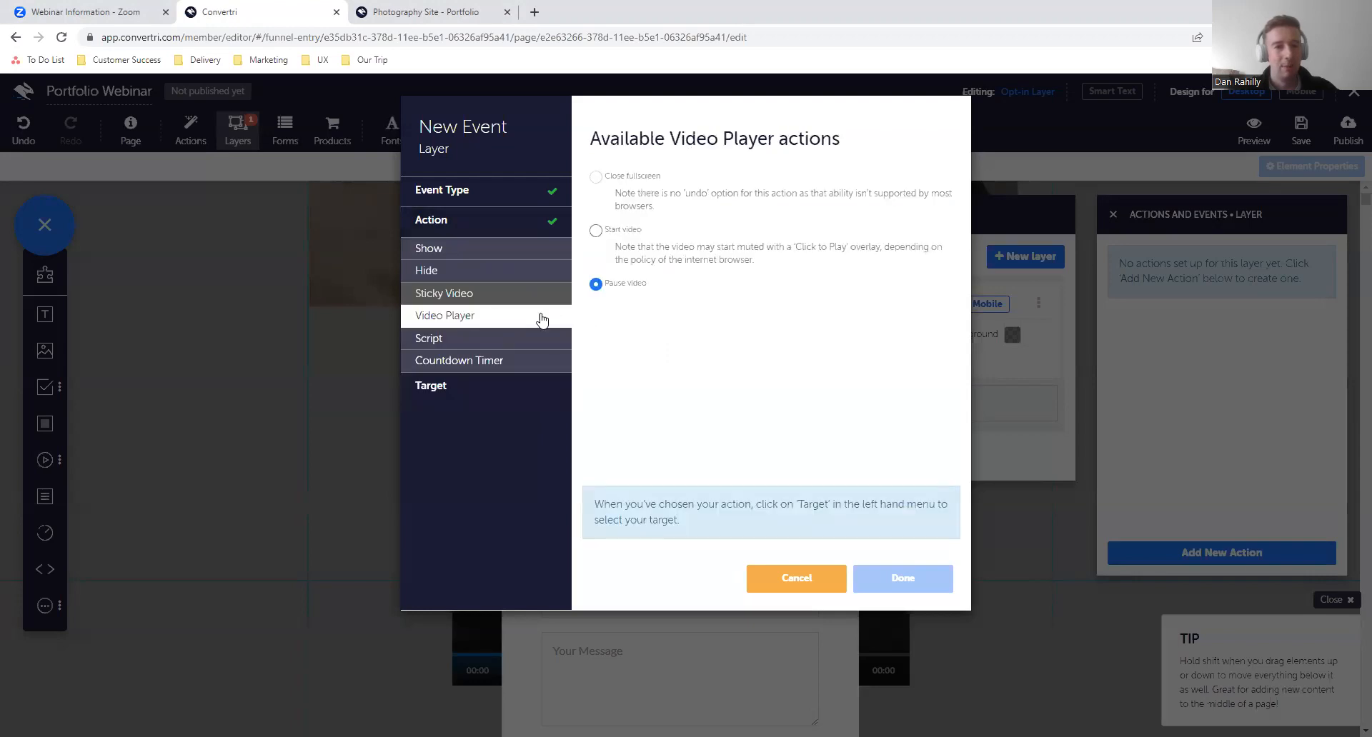
{"action": "left_click", "coordinate": [453, 389]}
{"action": "left_click", "coordinate": [666, 203]}
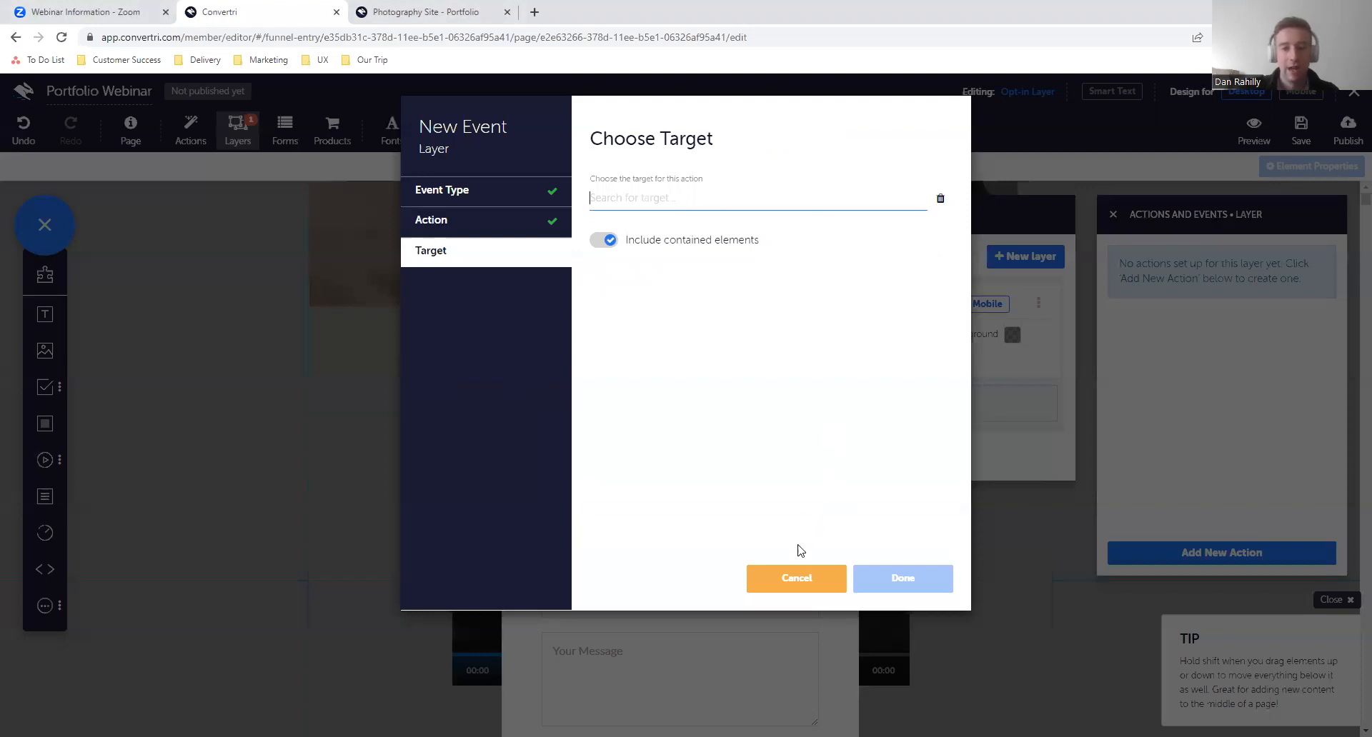
{"action": "left_click", "coordinate": [786, 584]}
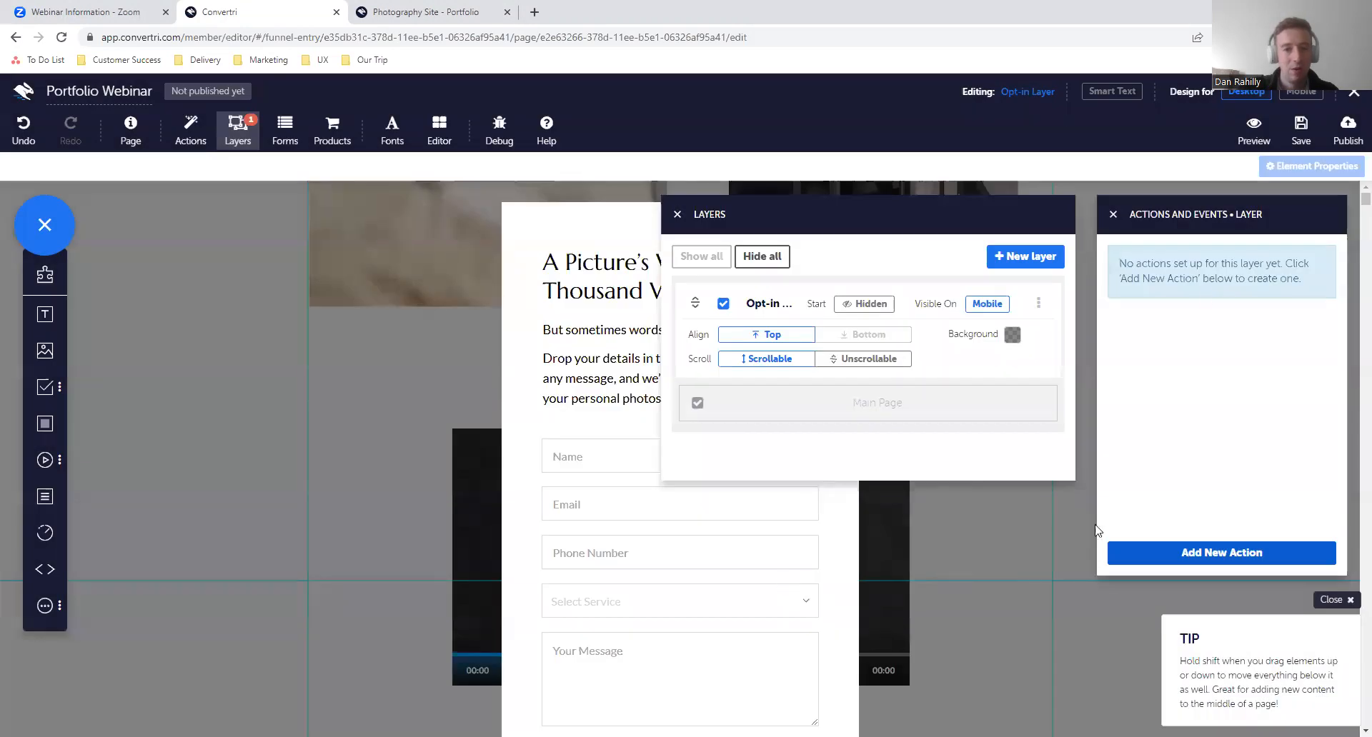
- Hide the Opt-in Layer and name the main page's video element "Video 1"
{"action": "left_click", "coordinate": [724, 303]}
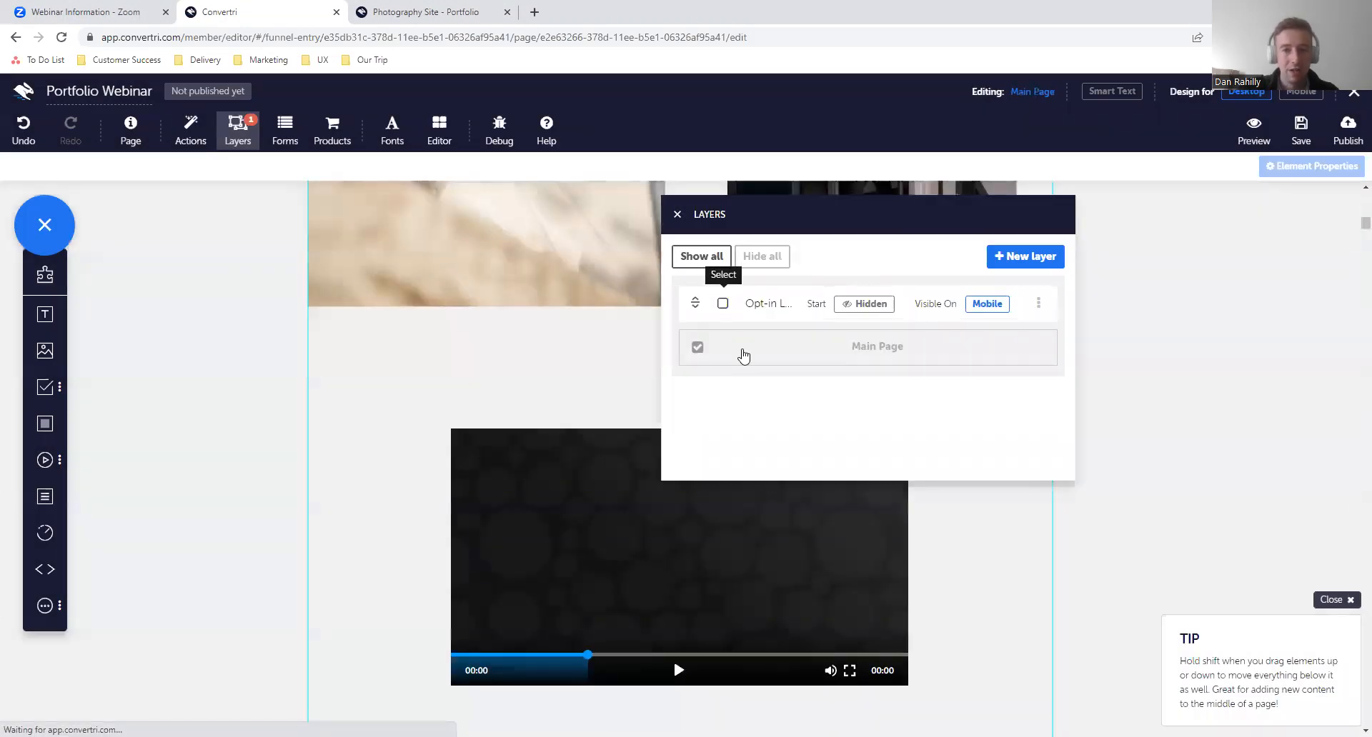
{"action": "left_click", "coordinate": [675, 216]}
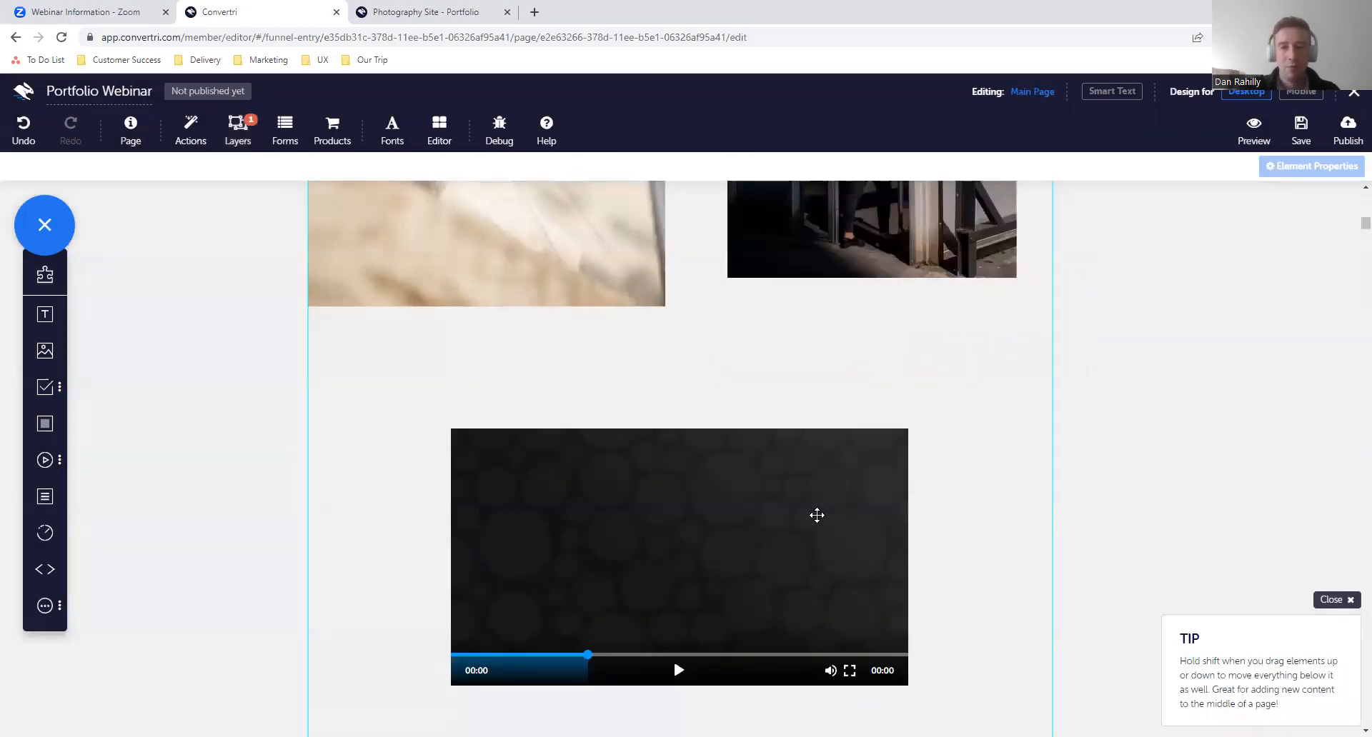
{"action": "left_click", "coordinate": [817, 515]}
{"action": "scroll", "coordinate": [817, 515], "scroll_direction": "down", "scroll_amount": 1}
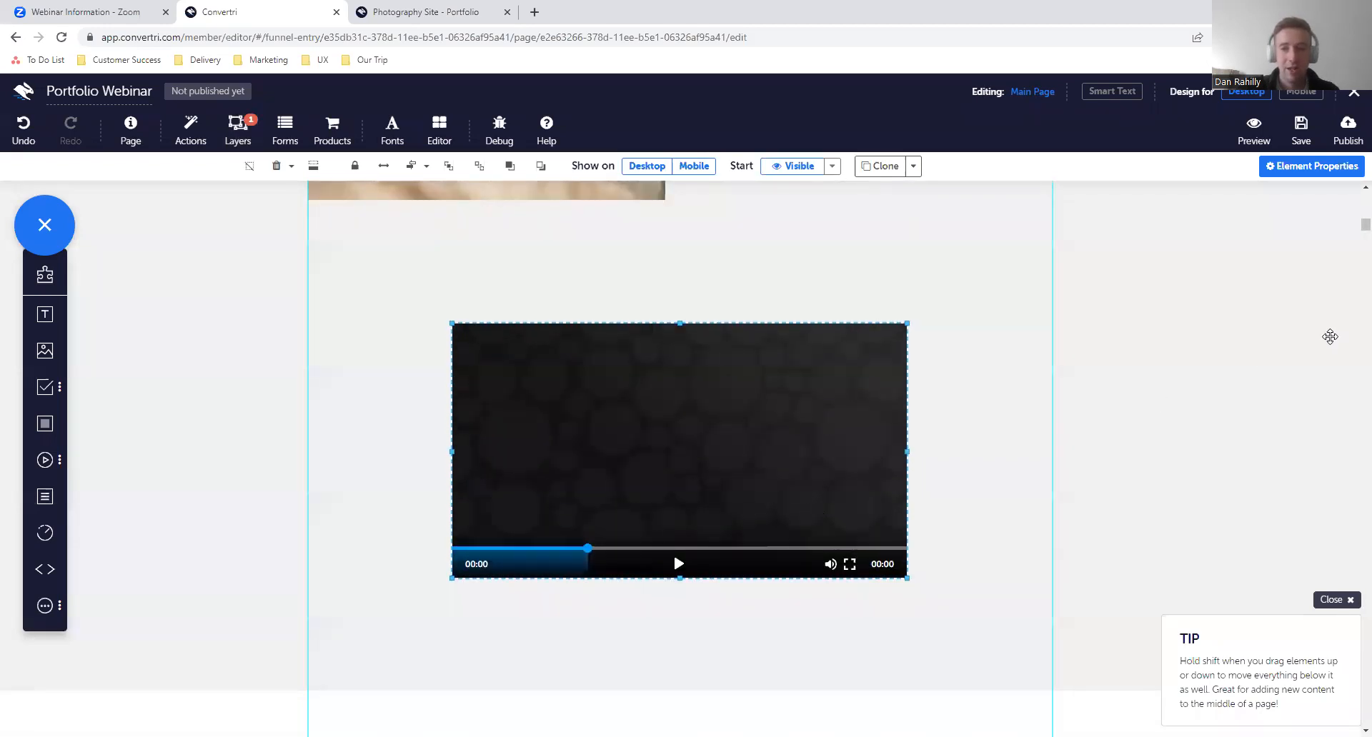
{"action": "left_click", "coordinate": [1285, 166]}
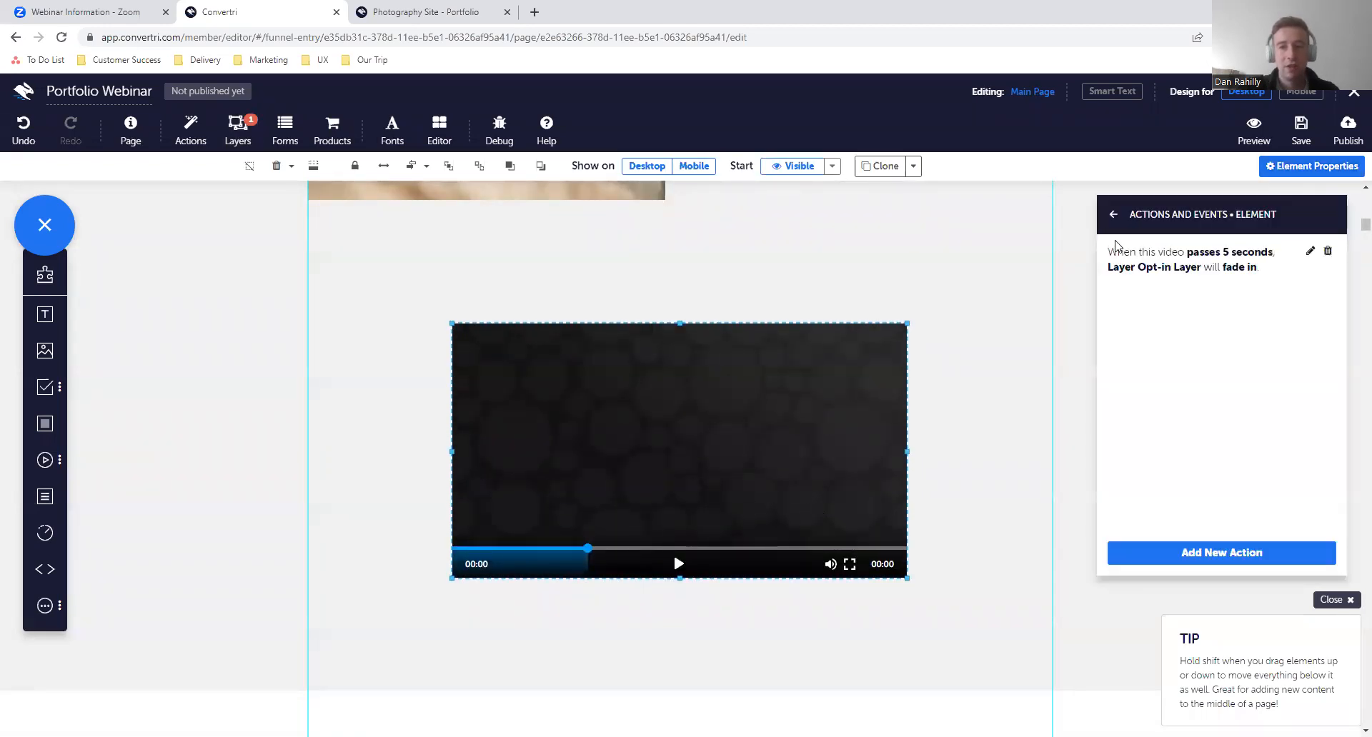
{"action": "left_click", "coordinate": [1116, 218]}
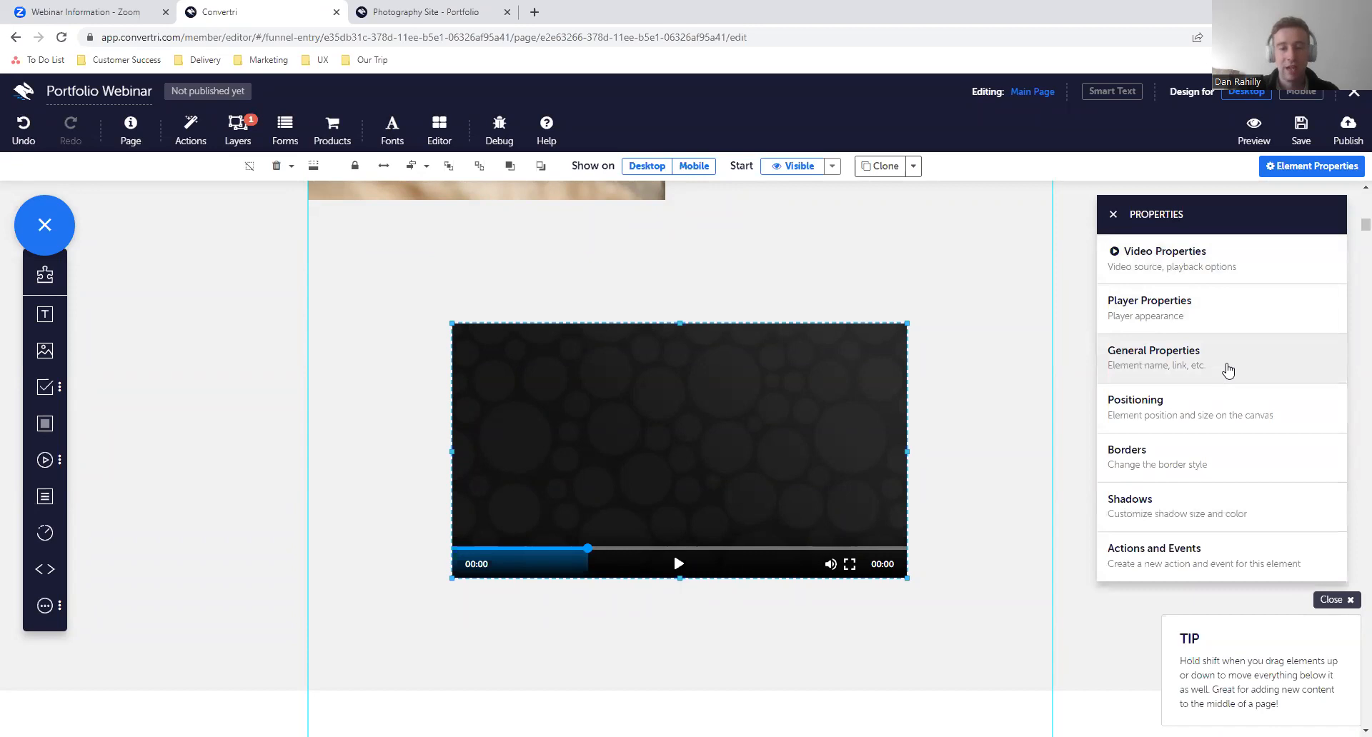
{"action": "left_click", "coordinate": [1228, 370]}
{"action": "left_click", "coordinate": [1171, 281]}
{"action": "type", "text": "Video"}
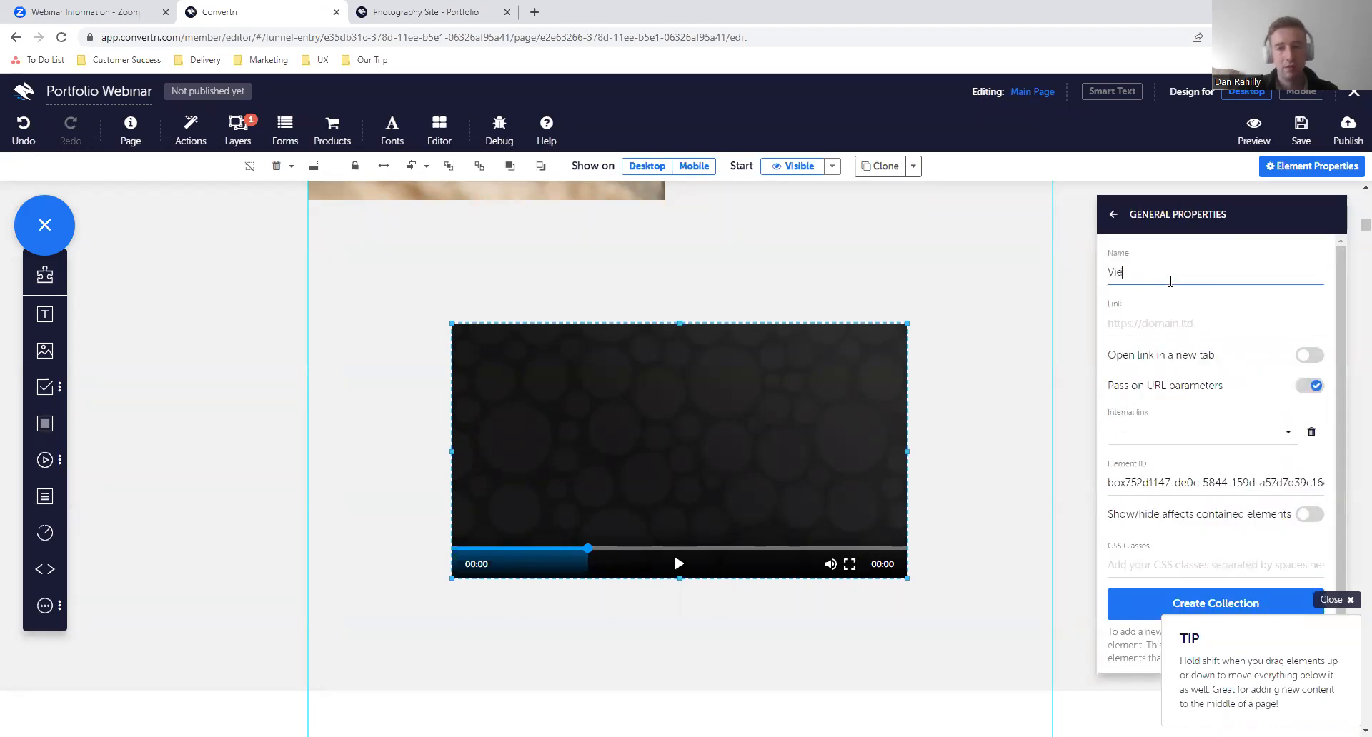
{"action": "type", "text": " 1"}
{"action": "left_click", "coordinate": [1115, 218]}
{"action": "left_click", "coordinate": [1115, 218]}
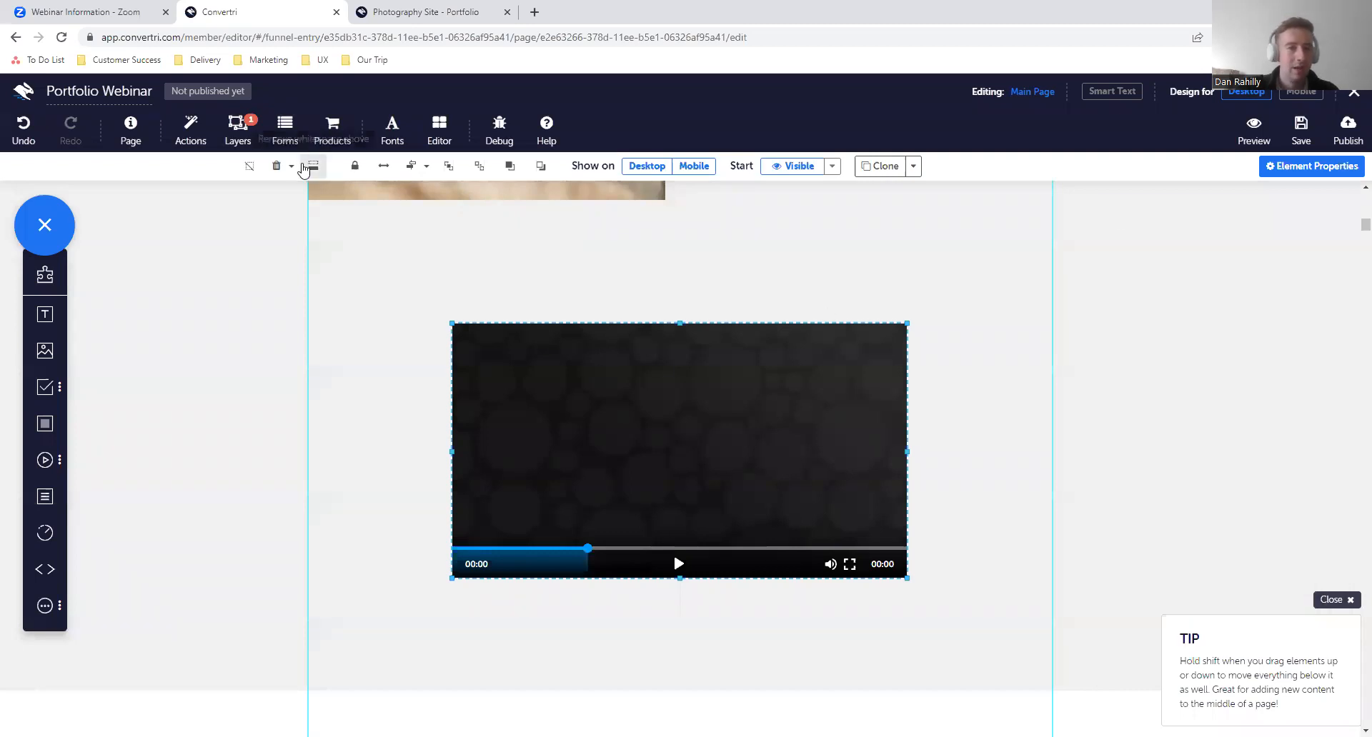
- Create a new action for the Opt-in Layer with the Open/Close event On layer open
{"action": "left_click", "coordinate": [238, 130]}
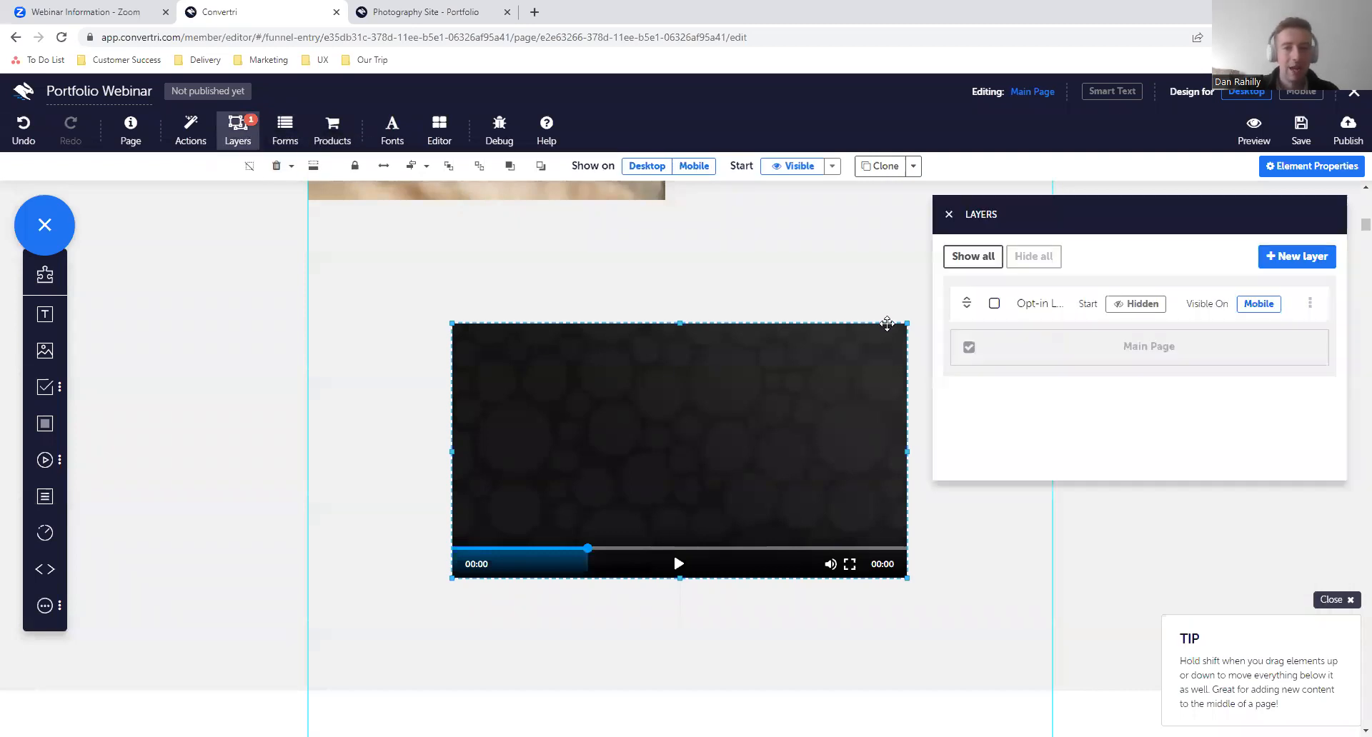
{"action": "left_click", "coordinate": [1310, 303]}
{"action": "left_click", "coordinate": [1261, 346]}
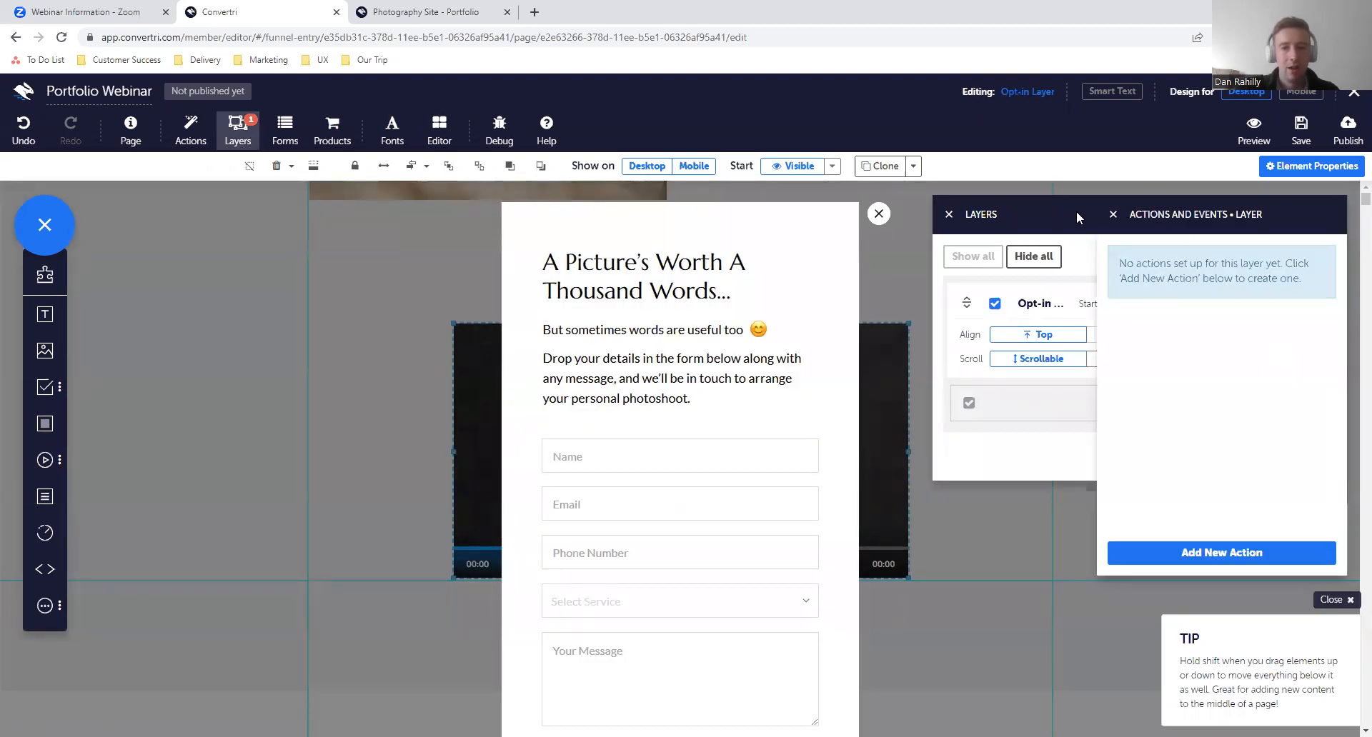
{"action": "left_click", "coordinate": [1198, 553]}
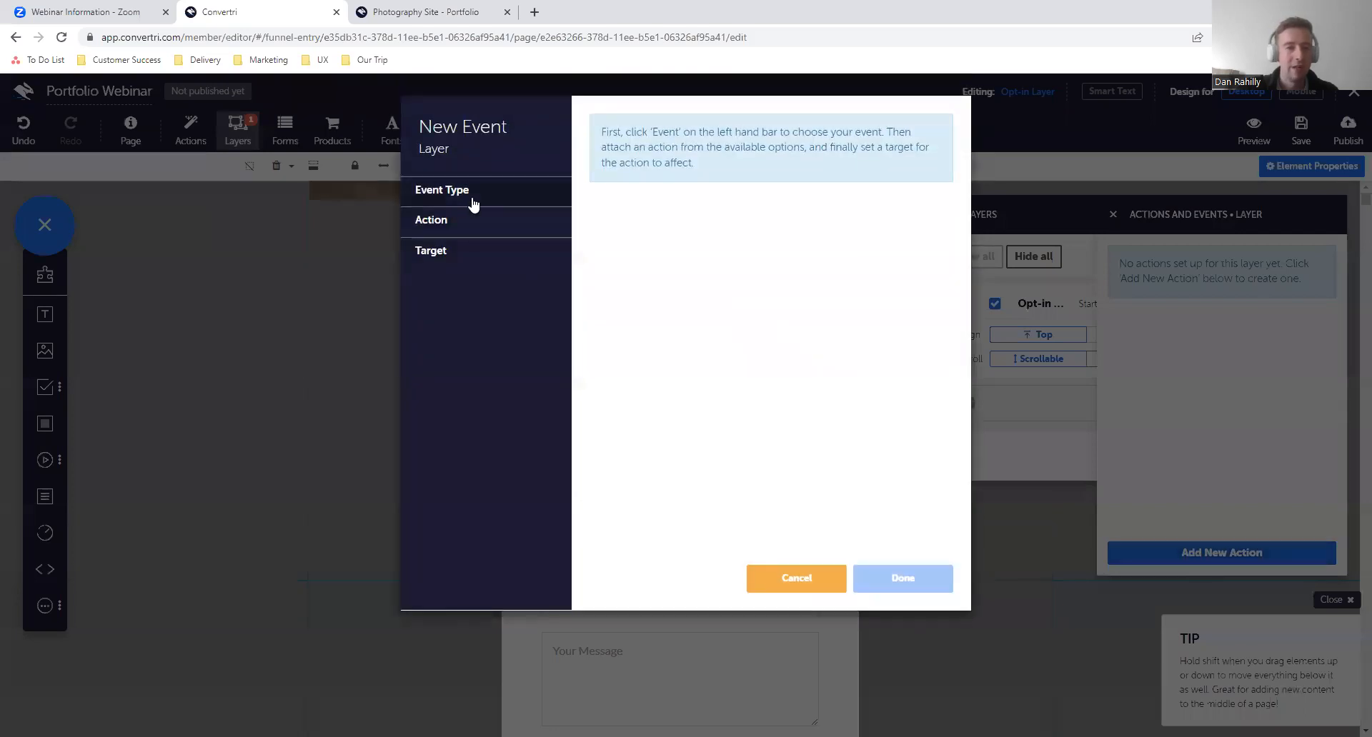
{"action": "left_click", "coordinate": [470, 200]}
{"action": "left_click", "coordinate": [491, 246]}
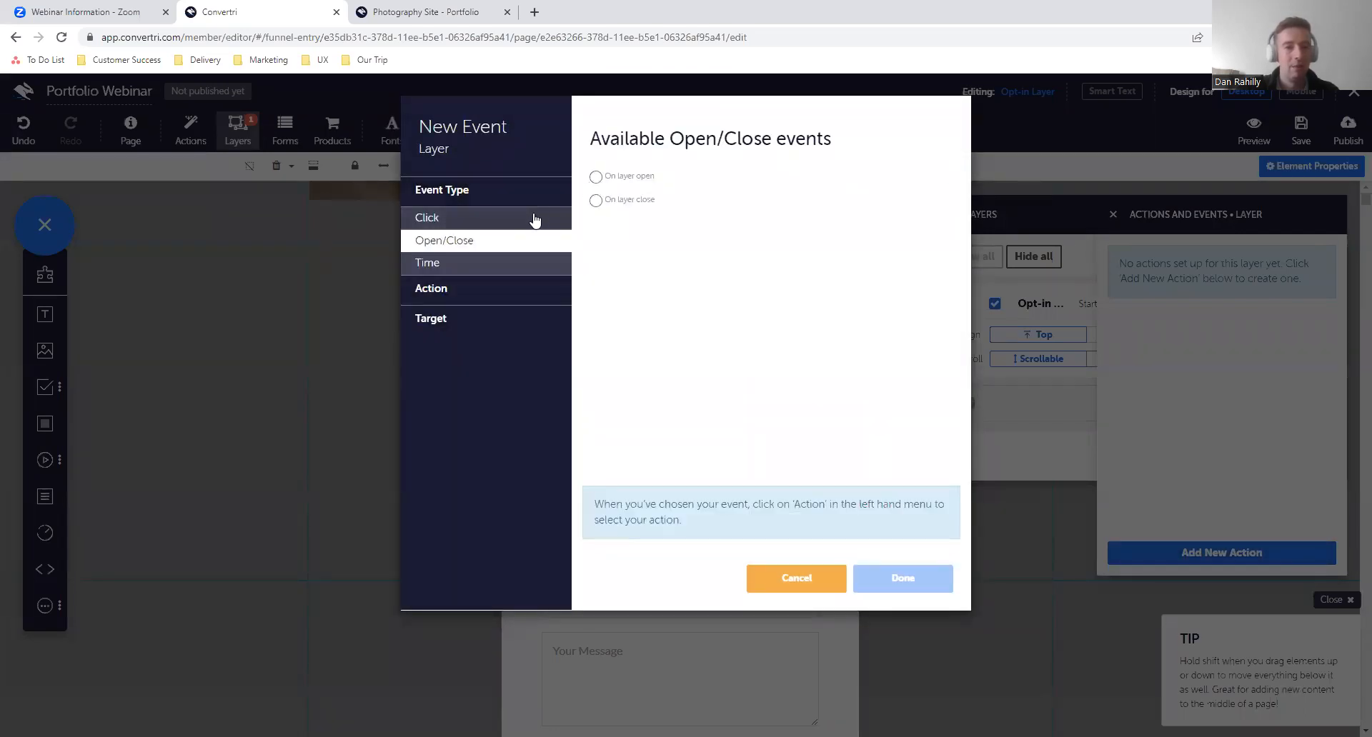
{"action": "left_click", "coordinate": [596, 176]}
- Make the layer event perform the Video Player action Pause video on the target Video 1, and save the action
{"action": "left_click", "coordinate": [532, 293]}
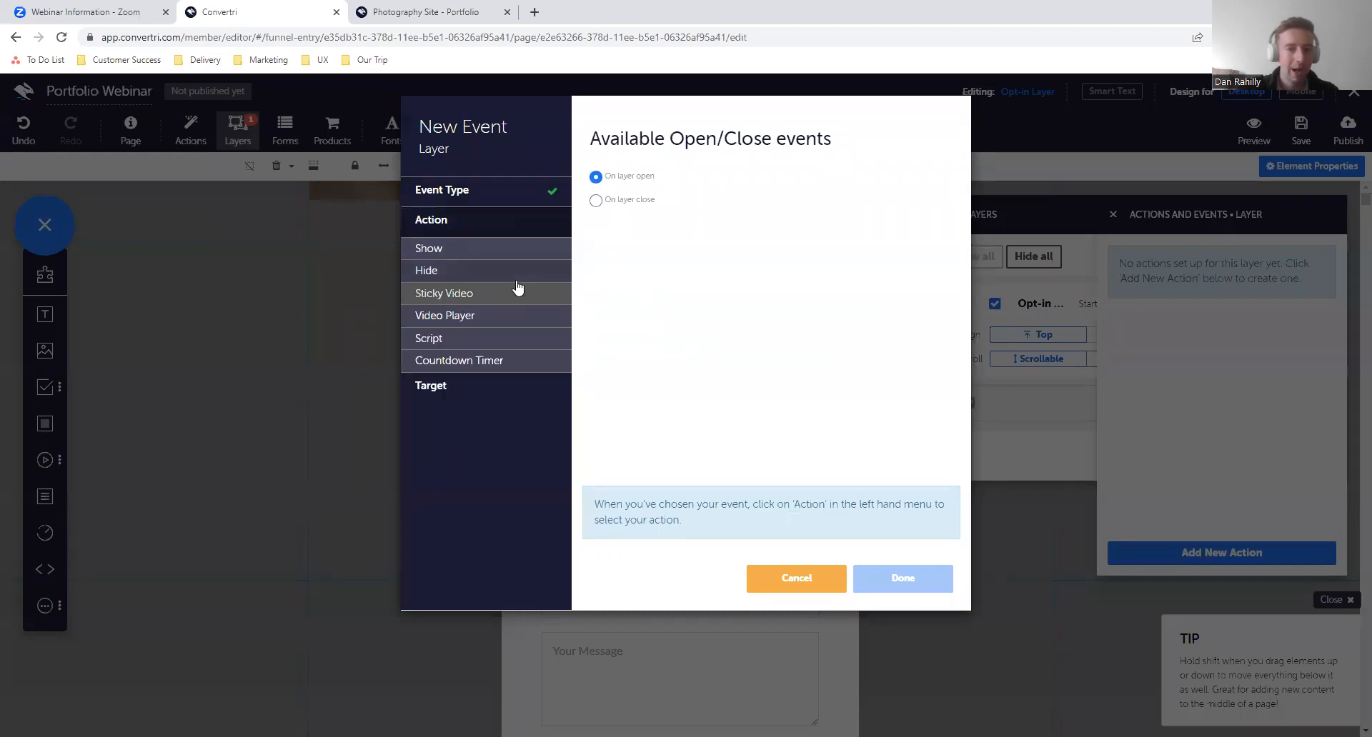
{"action": "left_click", "coordinate": [485, 319]}
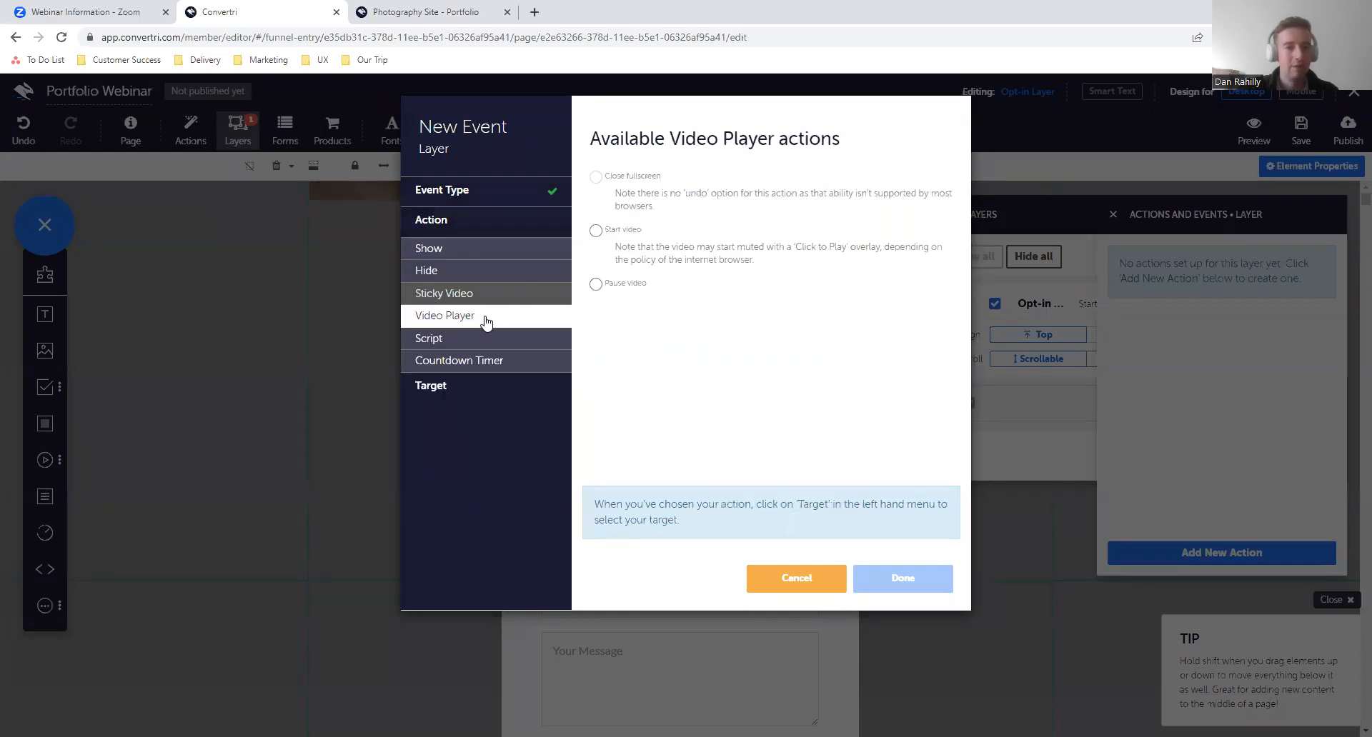
{"action": "left_click", "coordinate": [596, 283]}
{"action": "left_click", "coordinate": [526, 390]}
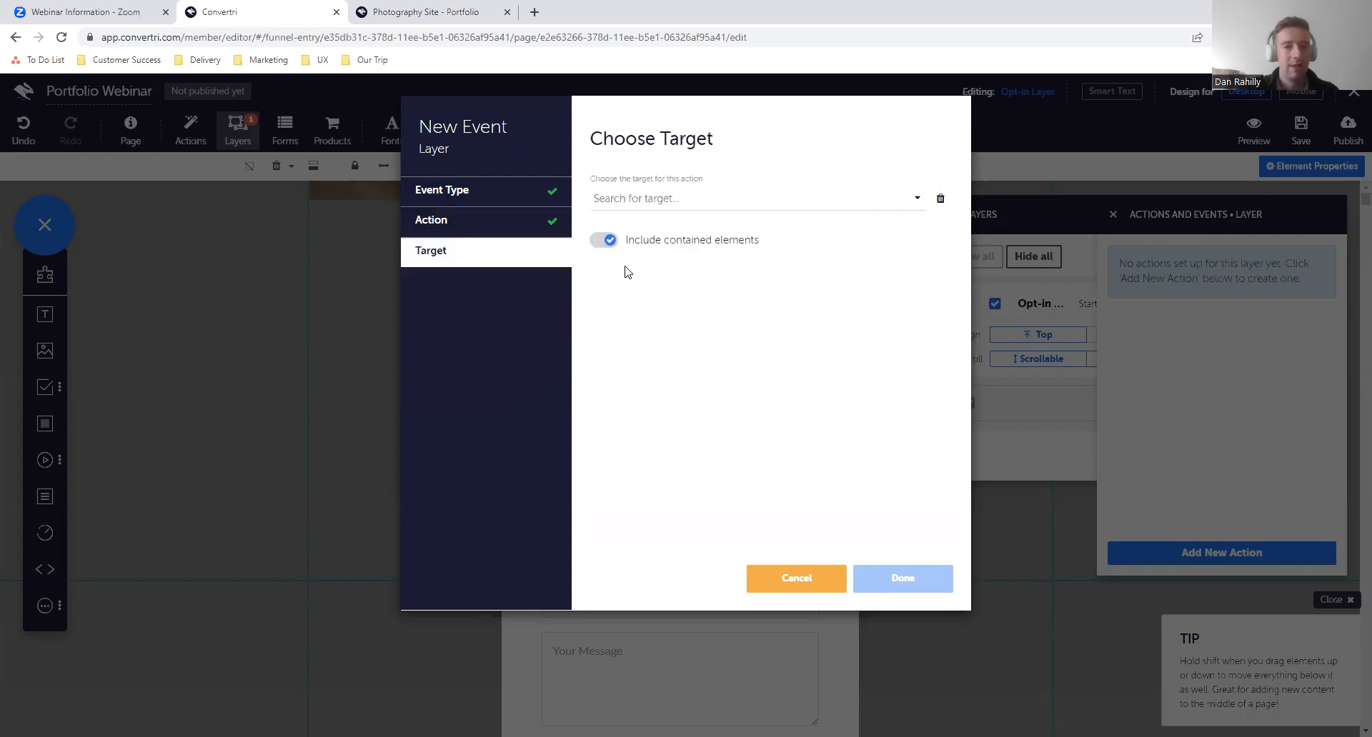
{"action": "left_click", "coordinate": [625, 201]}
{"action": "left_click", "coordinate": [645, 225]}
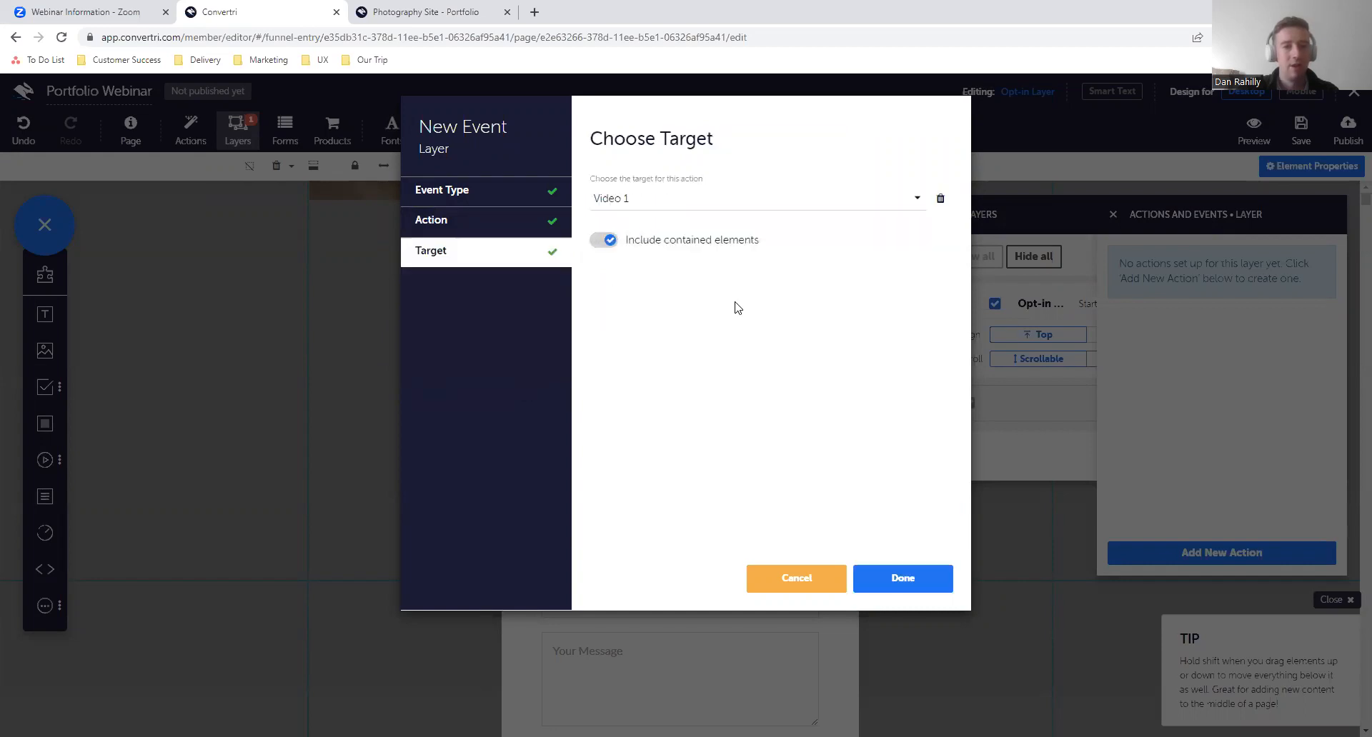
{"action": "left_click", "coordinate": [886, 580]}
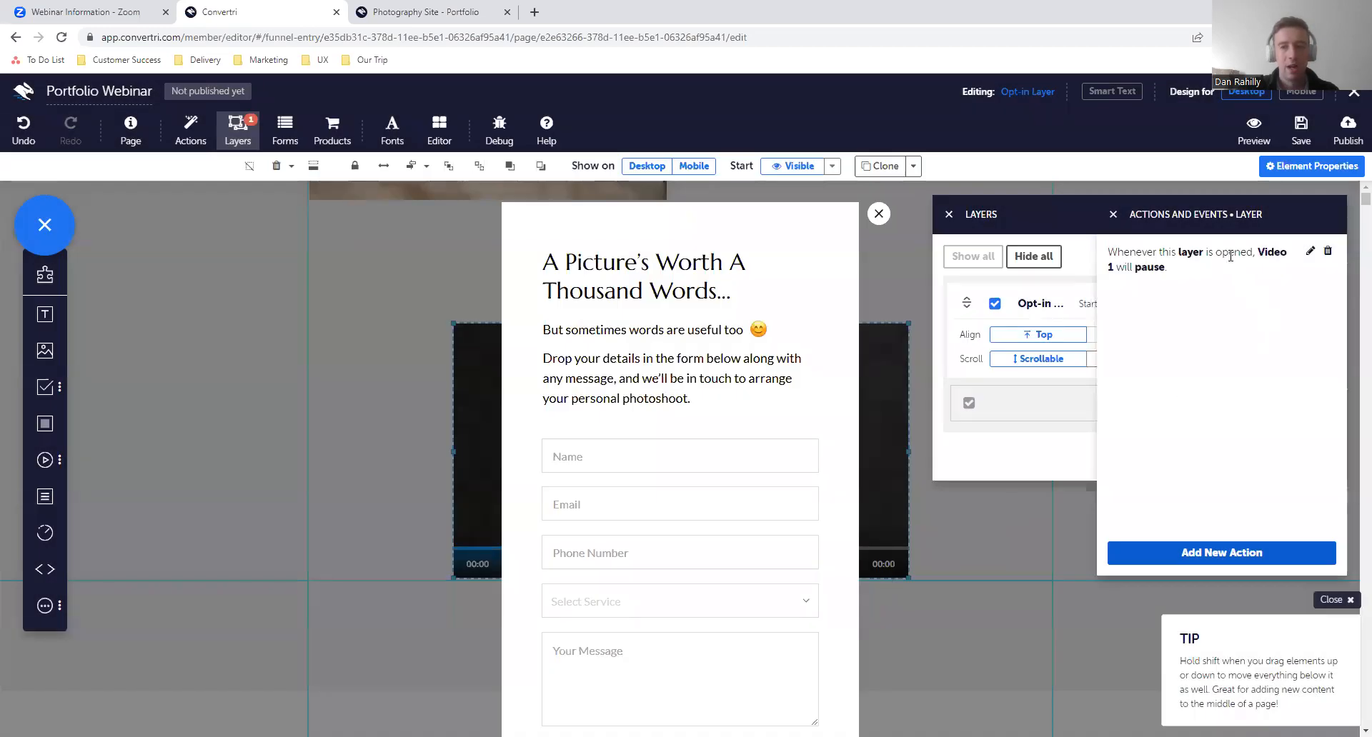
- Review the actions and events attached to the opt-in form's close icon
{"action": "left_click", "coordinate": [879, 215]}
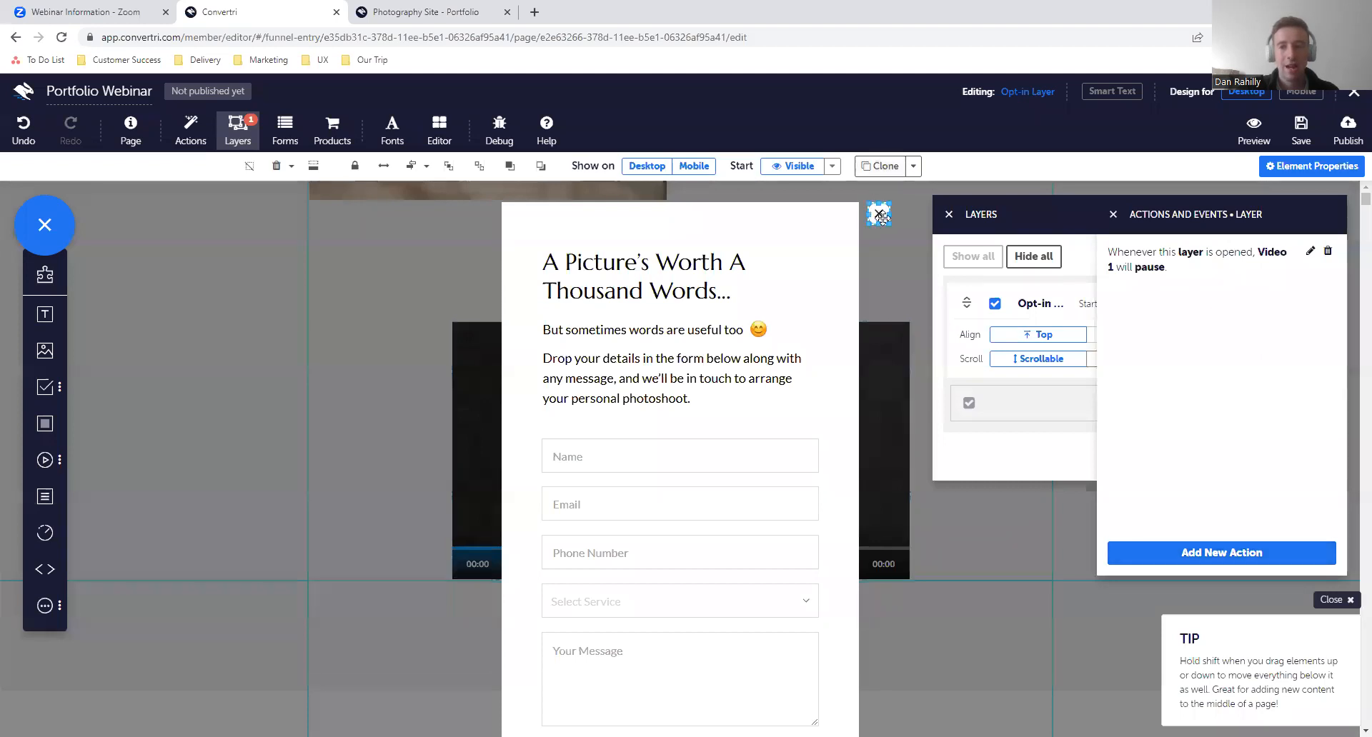
{"action": "left_click", "coordinate": [1112, 214]}
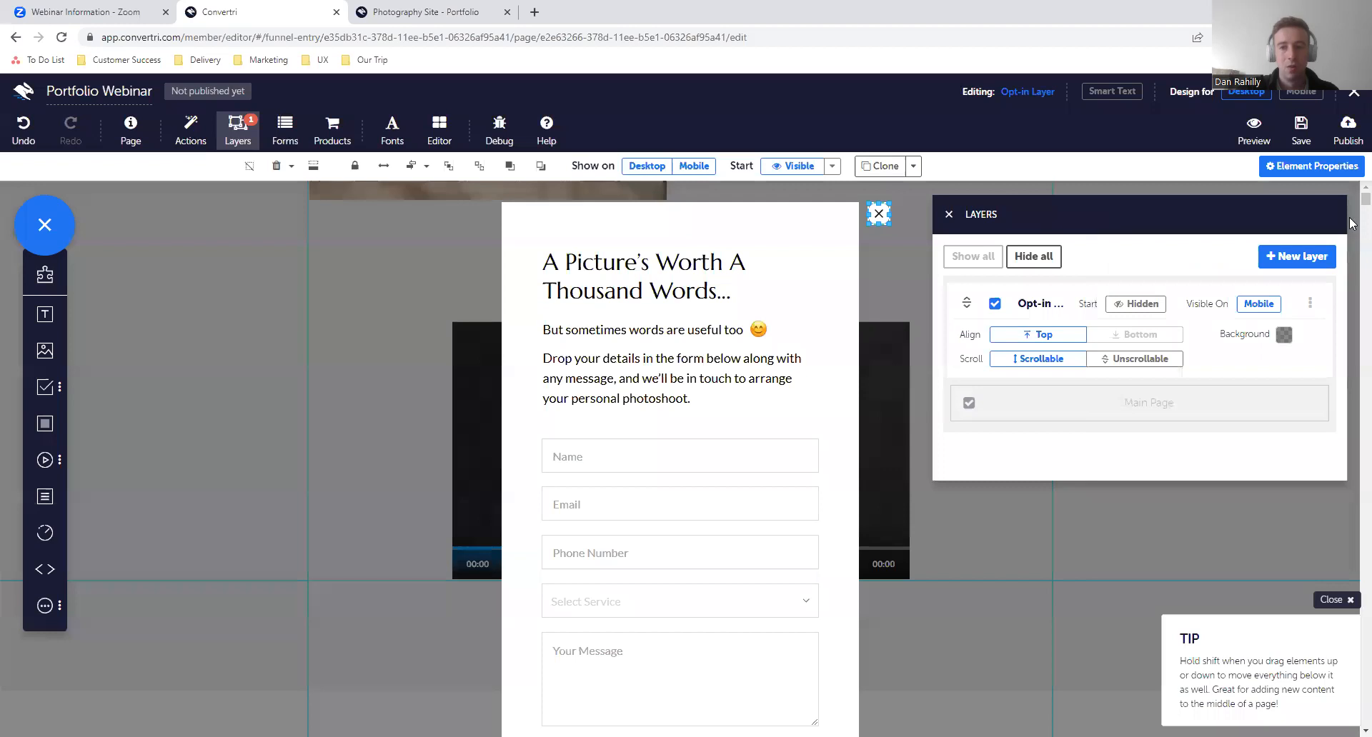
{"action": "left_click", "coordinate": [1336, 166]}
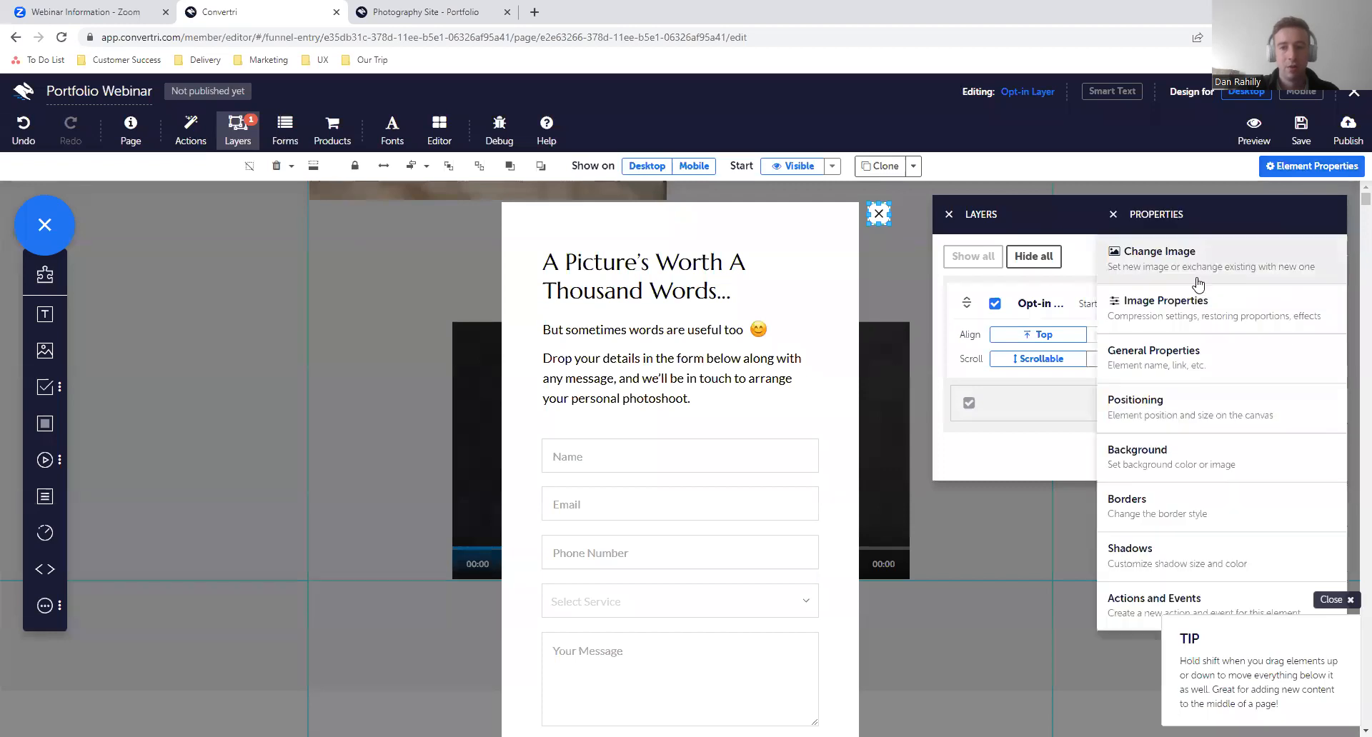
{"action": "left_click", "coordinate": [1163, 607]}
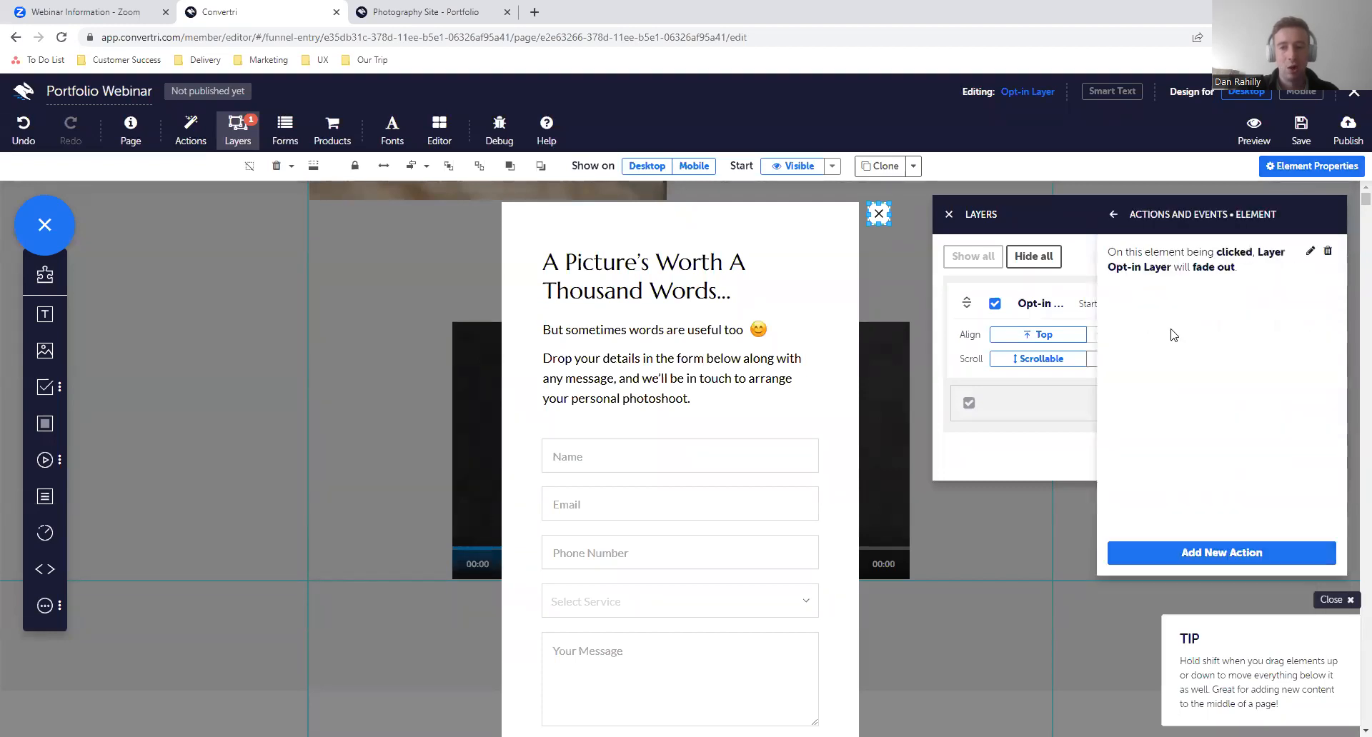
{"action": "left_click", "coordinate": [1116, 222]}
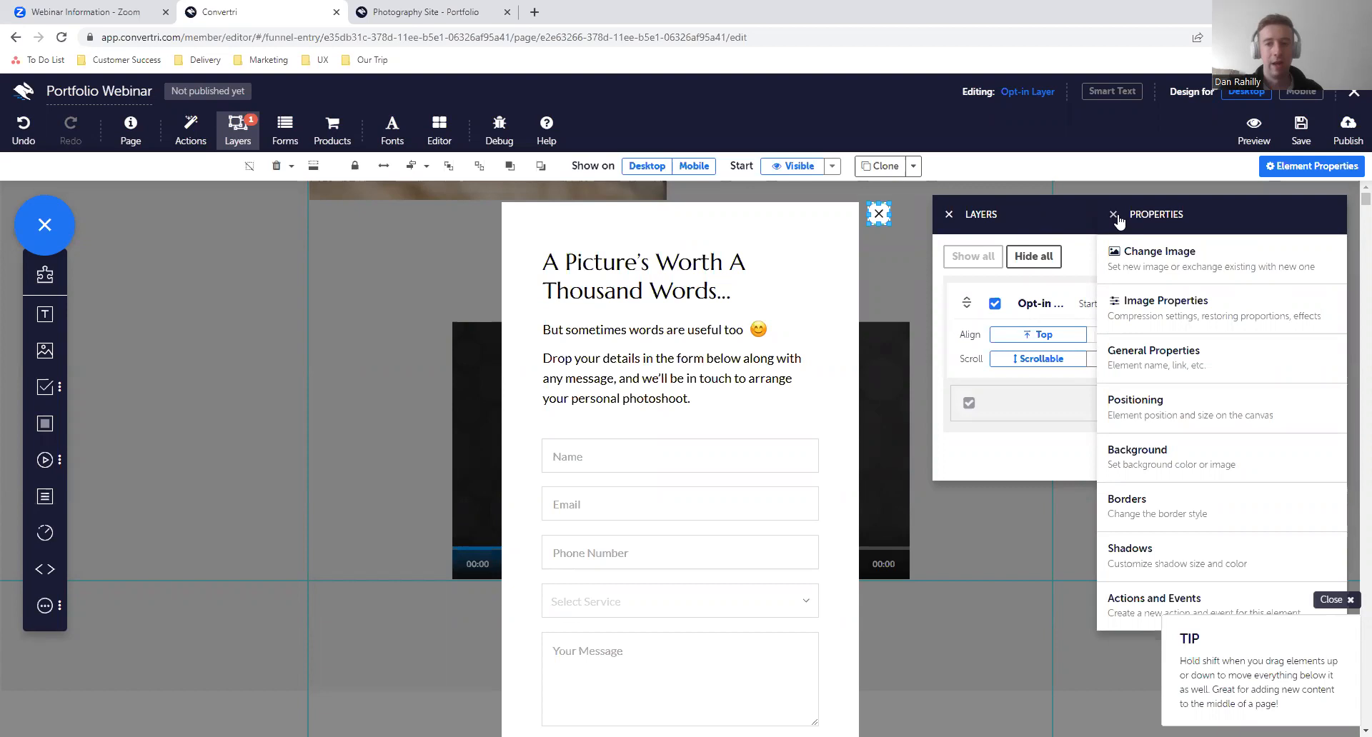
- Hide the Opt-in Layer to return to the main page, and save the page
{"action": "left_click", "coordinate": [950, 215]}
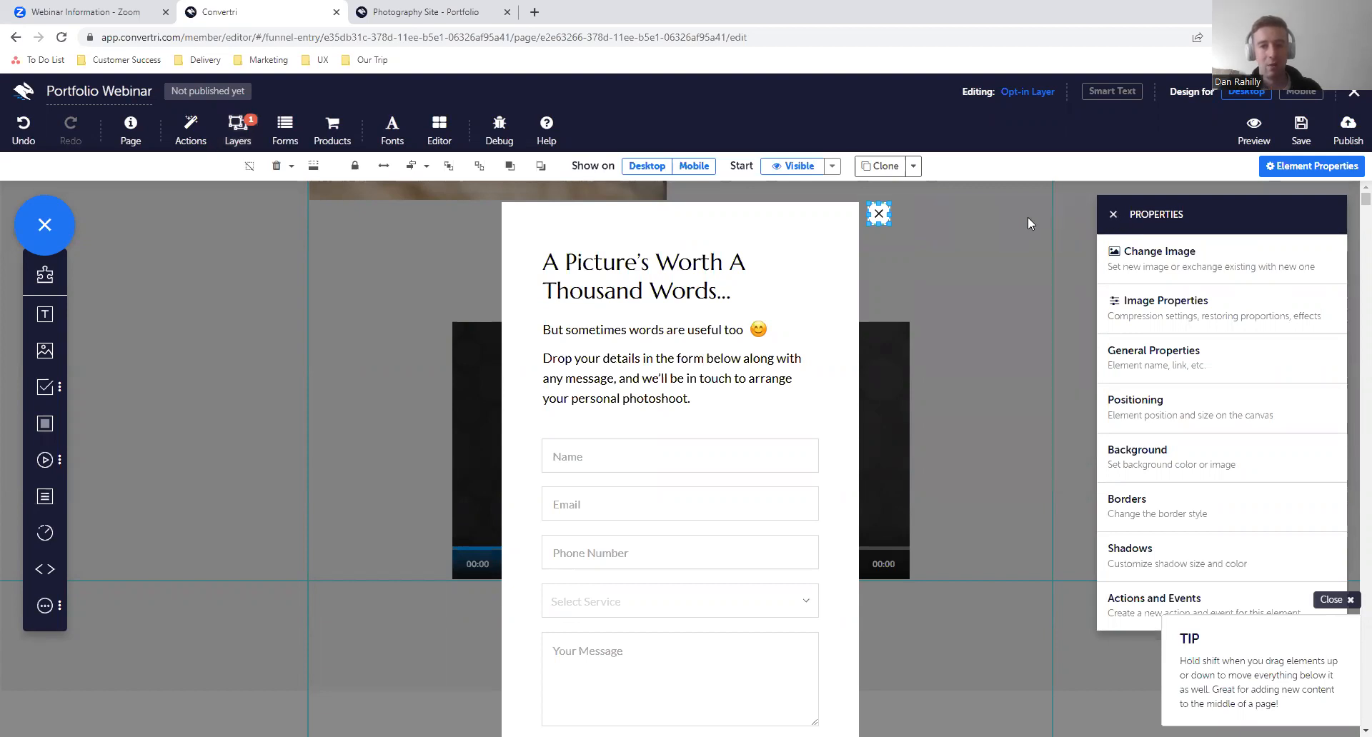
{"action": "left_click", "coordinate": [237, 129]}
{"action": "left_click", "coordinate": [995, 304]}
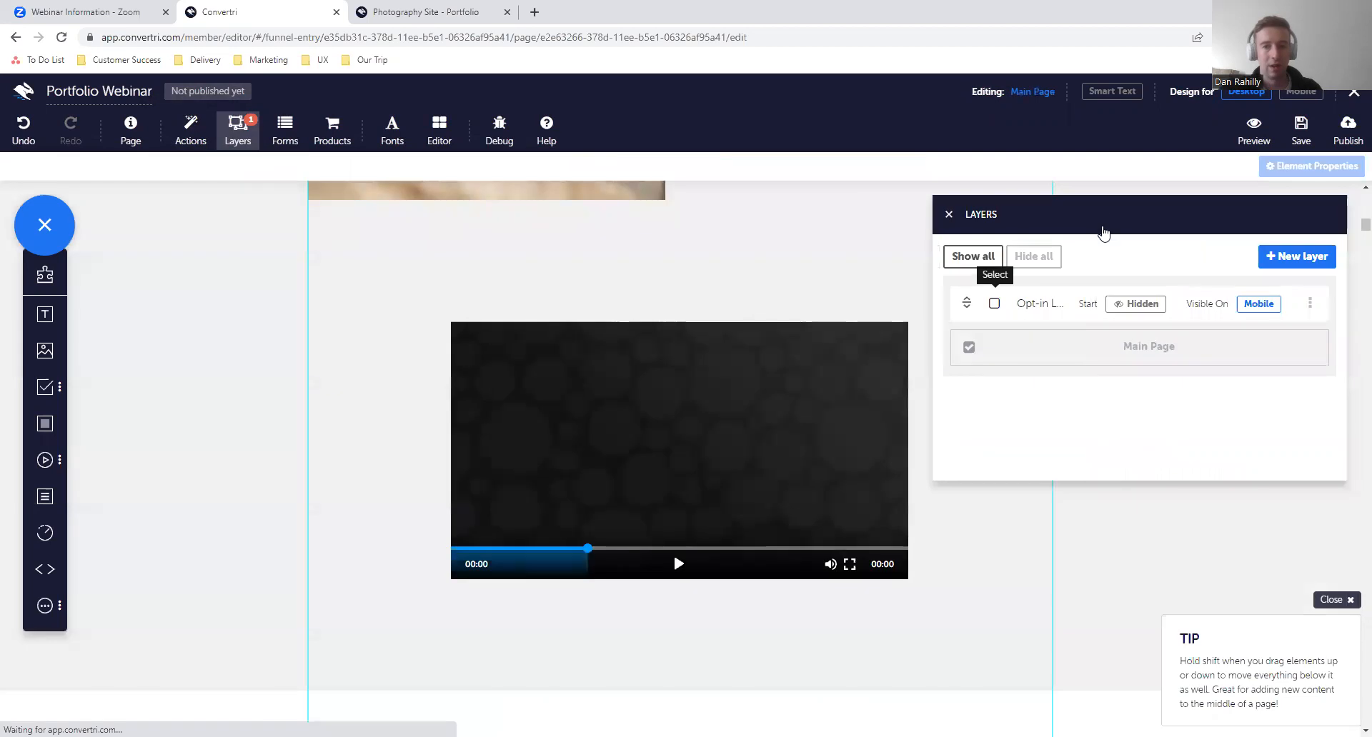
{"action": "left_click", "coordinate": [950, 214]}
{"action": "left_click", "coordinate": [794, 457]}
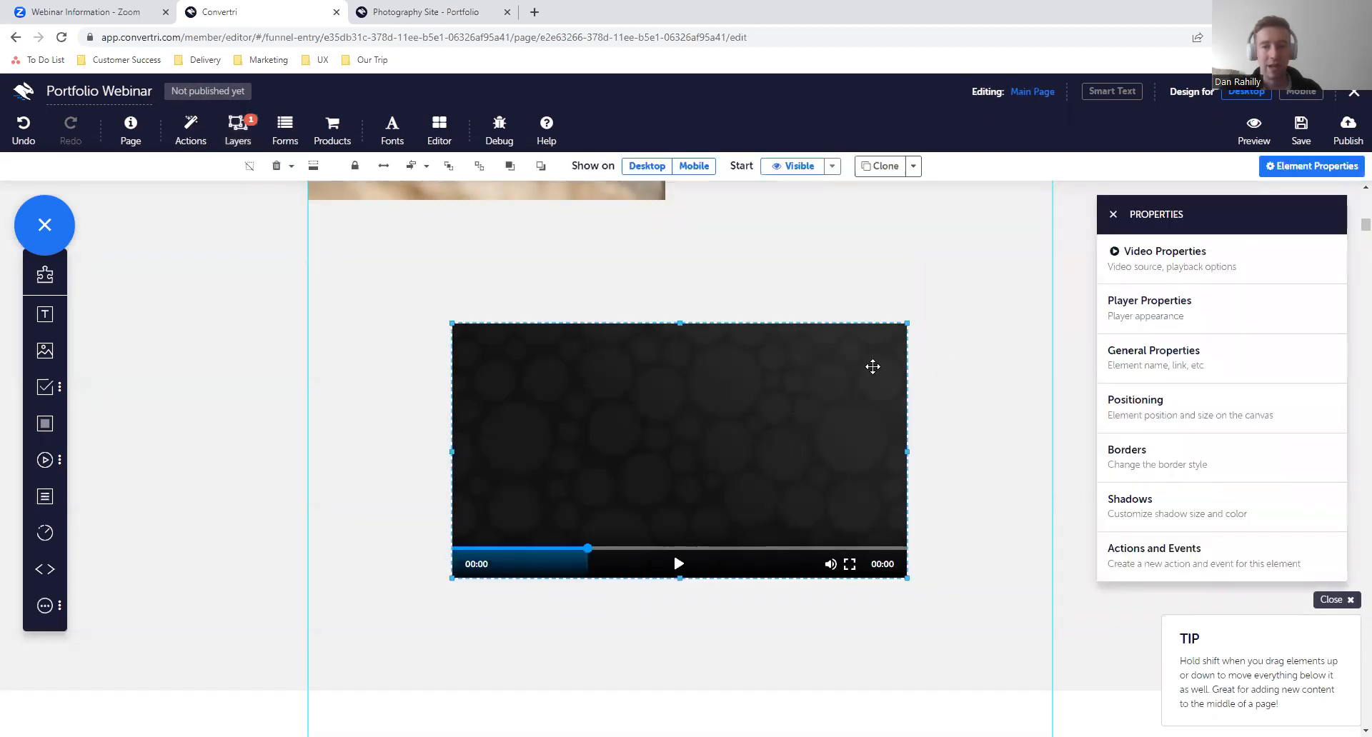
{"action": "left_click", "coordinate": [1314, 128]}
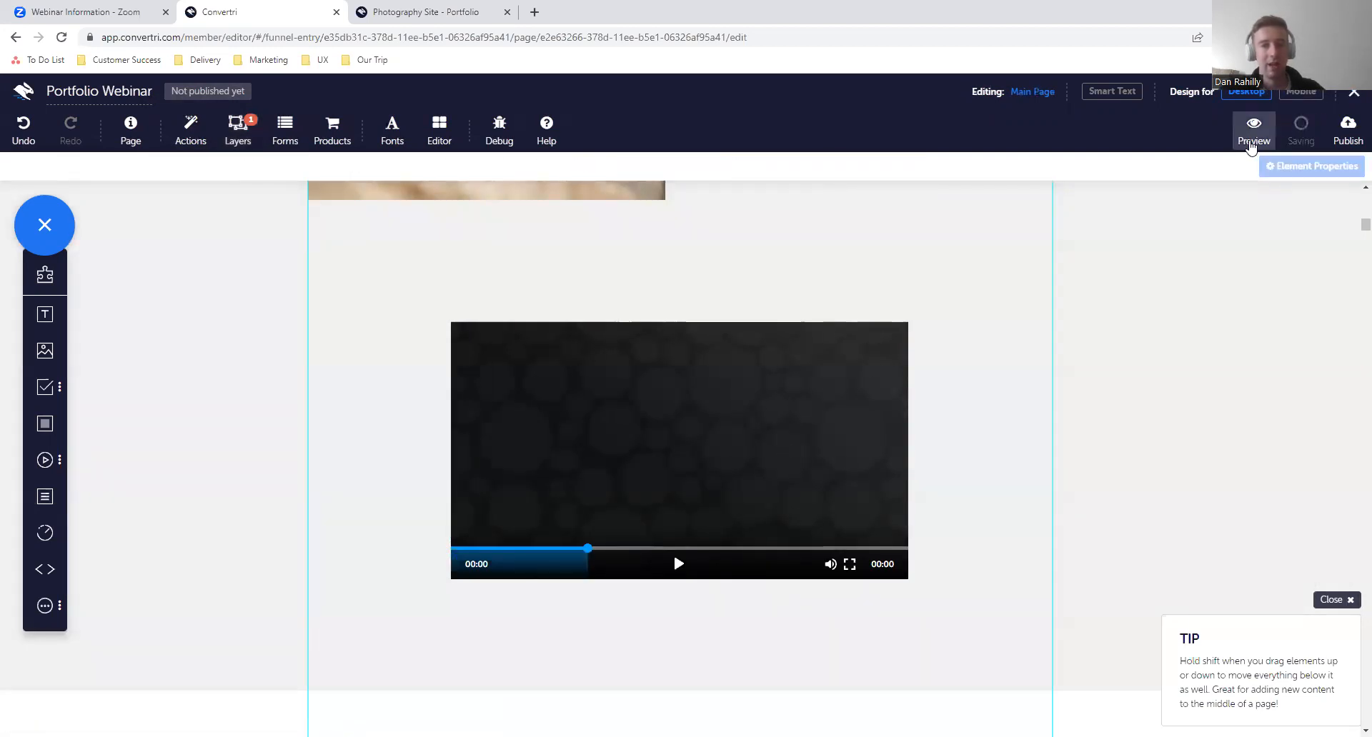
- Preview the page and play the video with its sound toggled to test the opt-in layer and the pause action
{"action": "left_click", "coordinate": [1252, 136]}
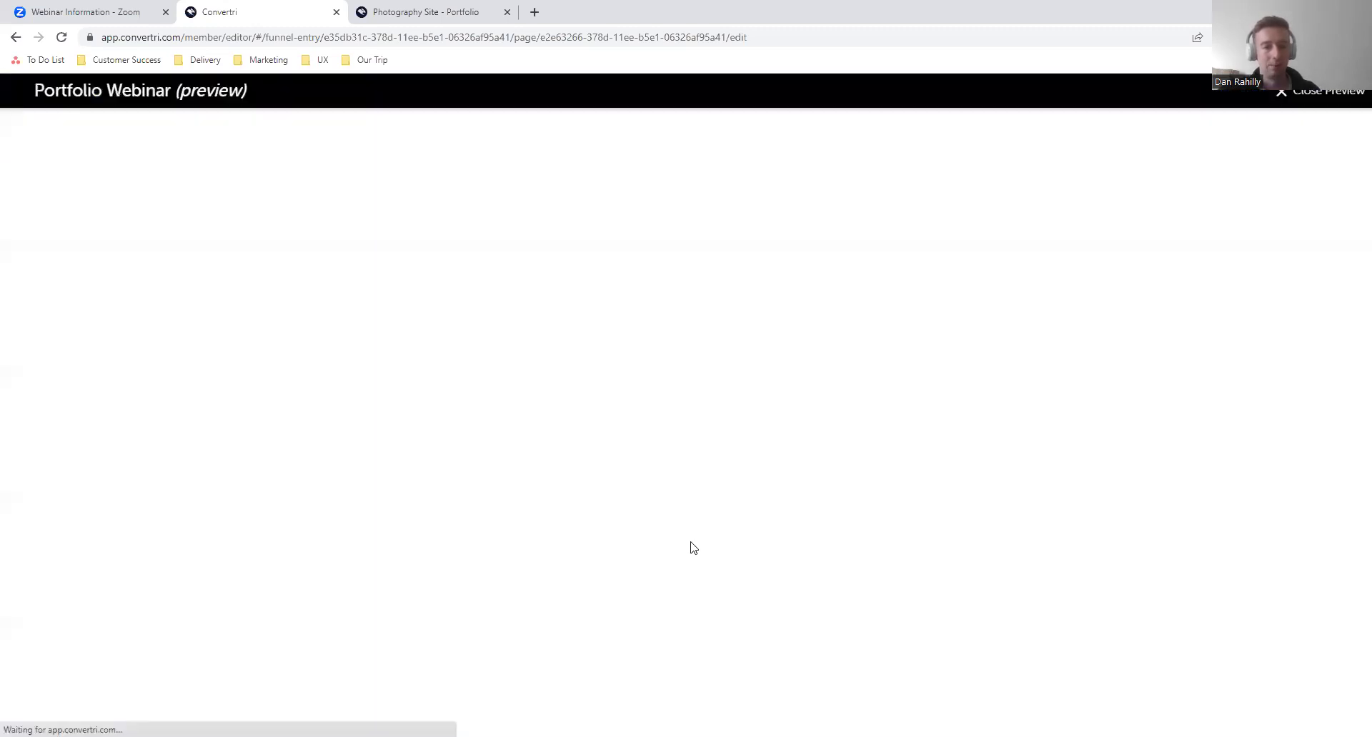
{"action": "scroll", "coordinate": [811, 603], "scroll_direction": "down", "scroll_amount": 15}
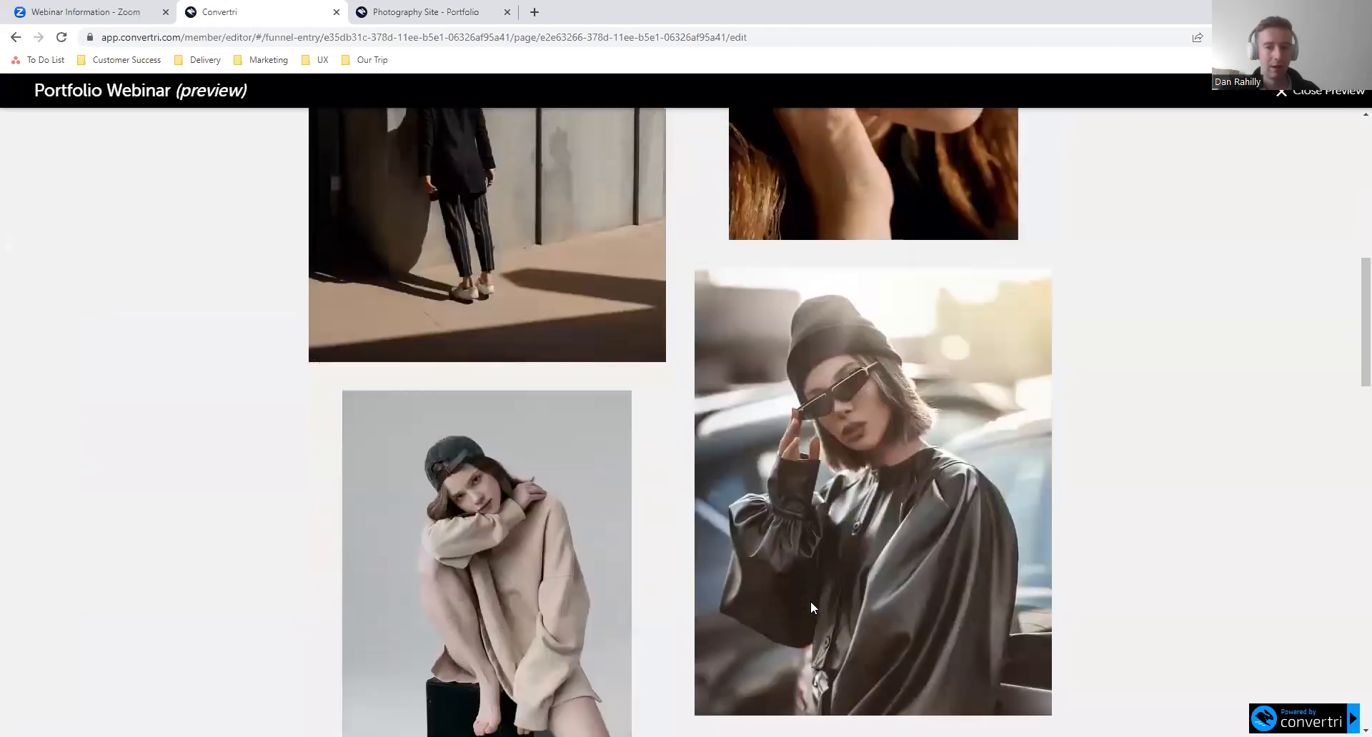
{"action": "scroll", "coordinate": [810, 601], "scroll_direction": "down", "scroll_amount": 5}
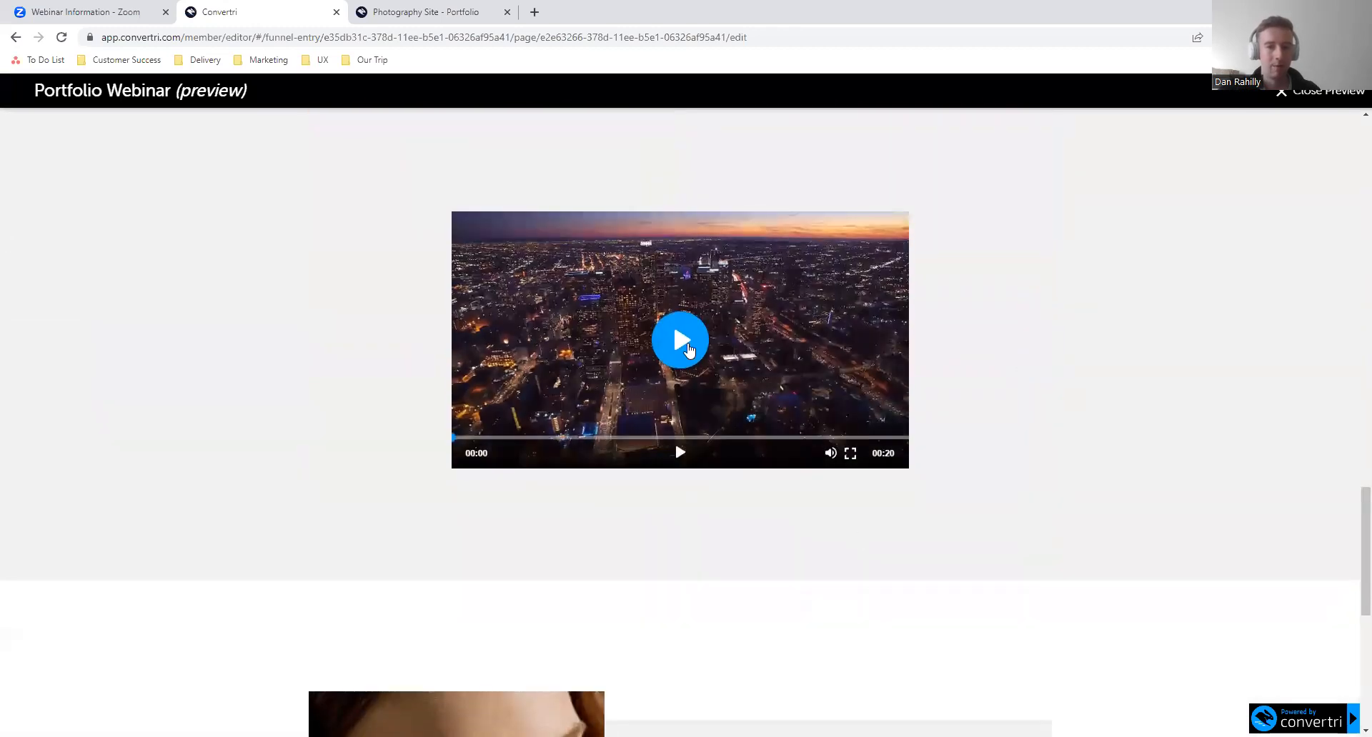
{"action": "left_click", "coordinate": [829, 455]}
{"action": "left_click", "coordinate": [690, 352]}
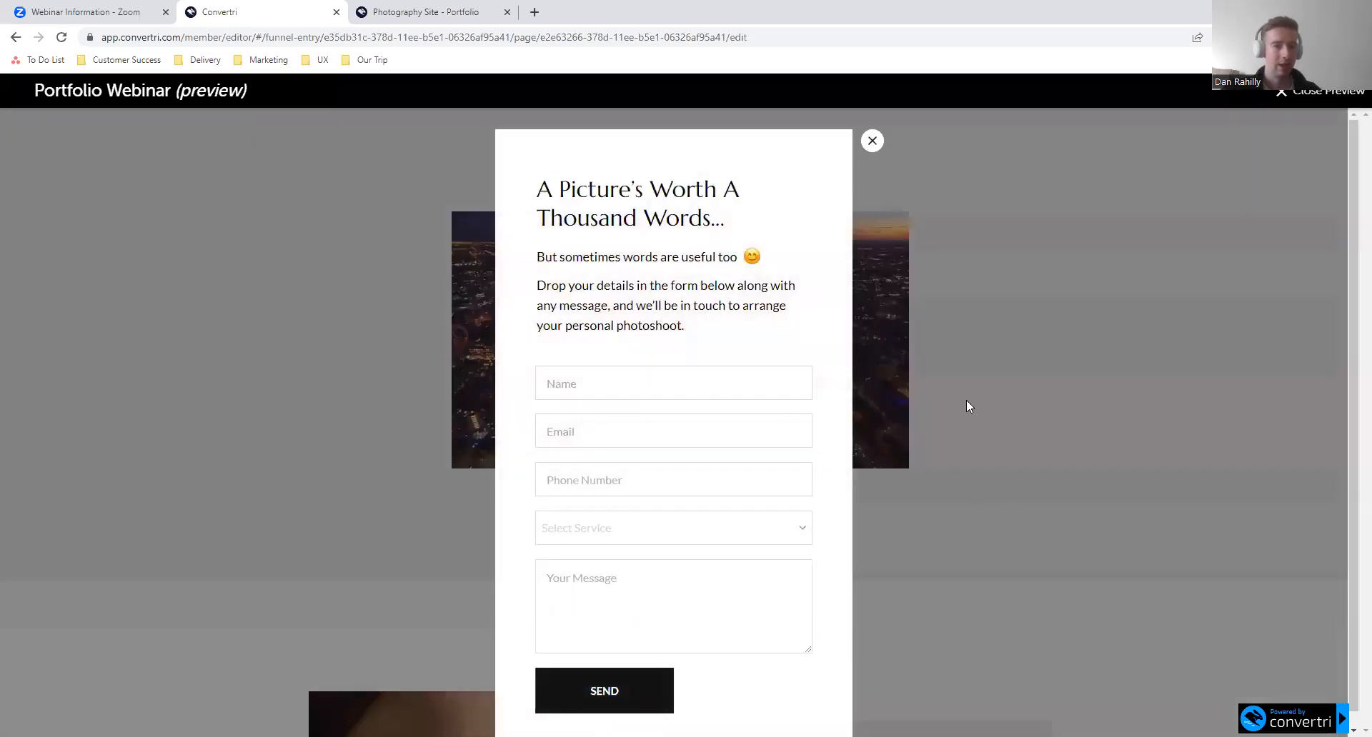
{"action": "scroll", "coordinate": [880, 345], "scroll_direction": "up", "scroll_amount": 10, "text": "ctrl"}
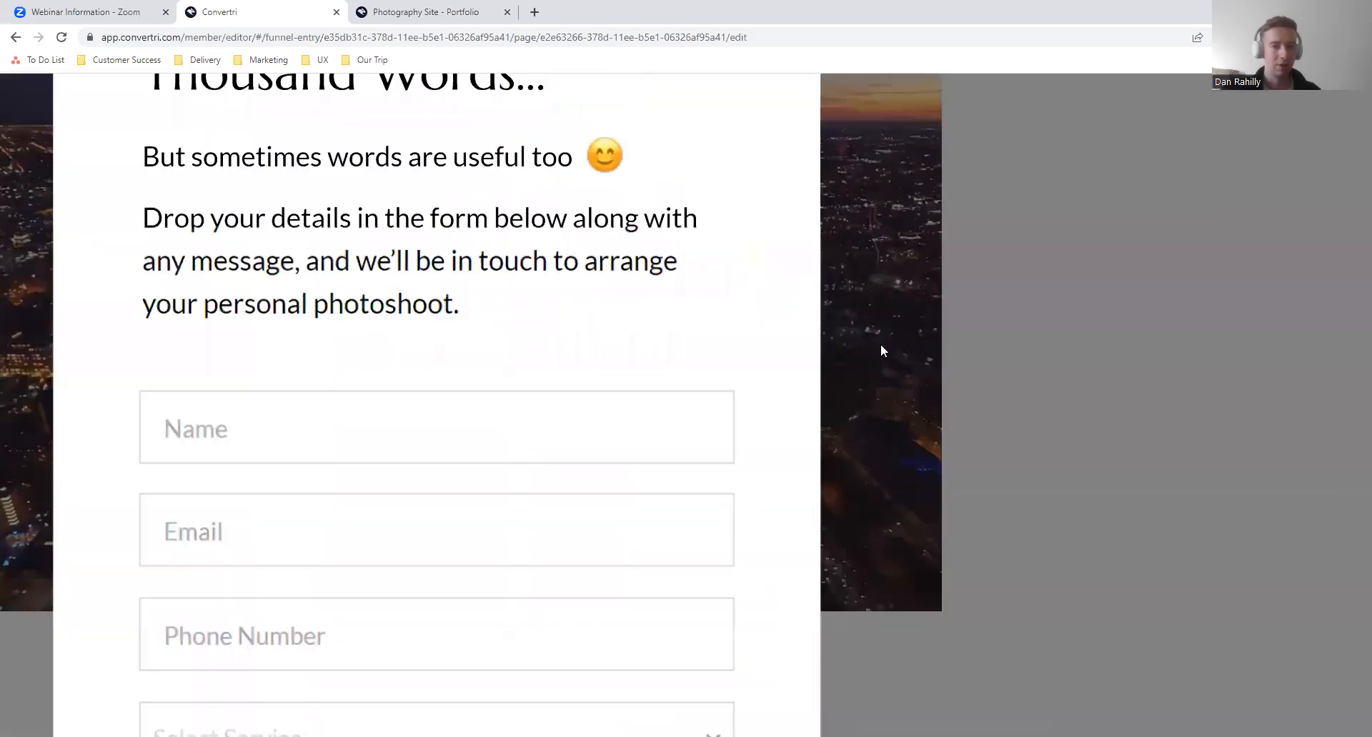
{"action": "scroll", "coordinate": [908, 400], "scroll_direction": "down", "scroll_amount": 10, "text": "ctrl"}
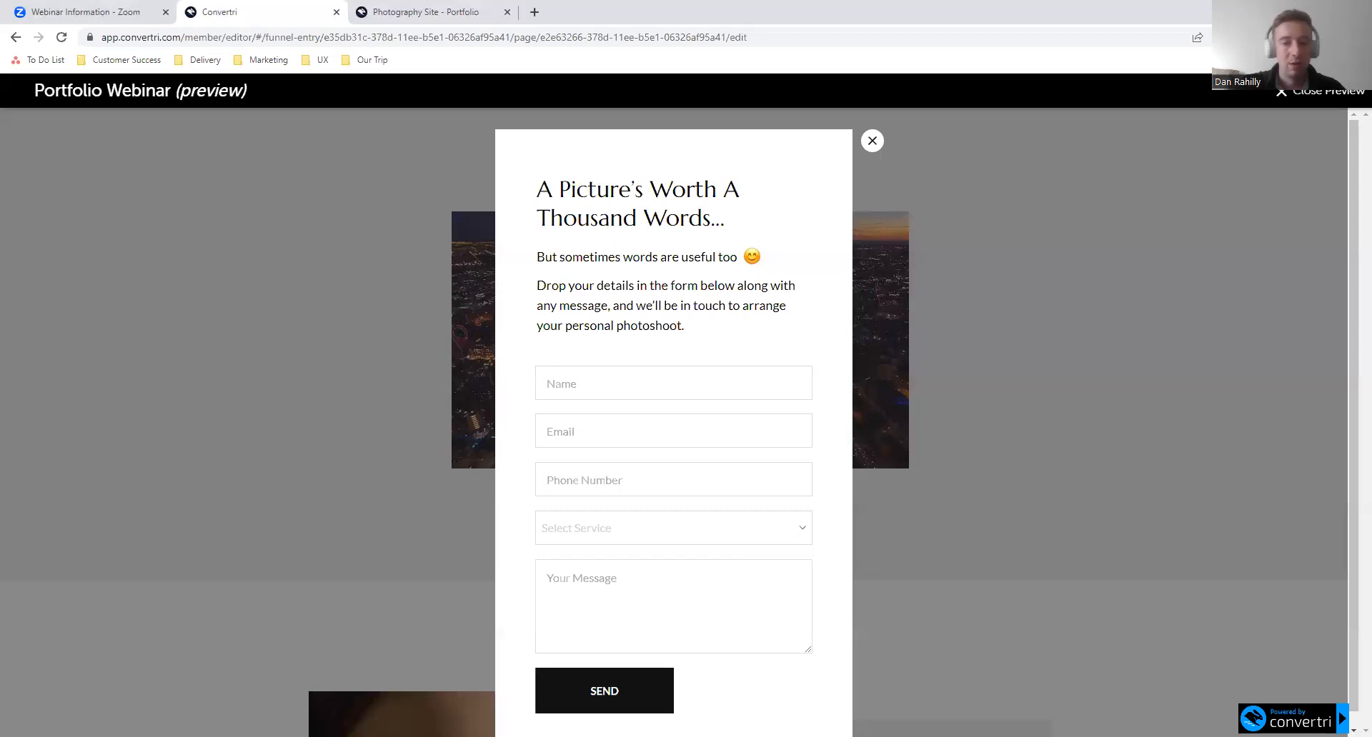
- Close the opt-in layer in the preview, return to the editor and select the video
{"action": "left_click", "coordinate": [873, 141]}
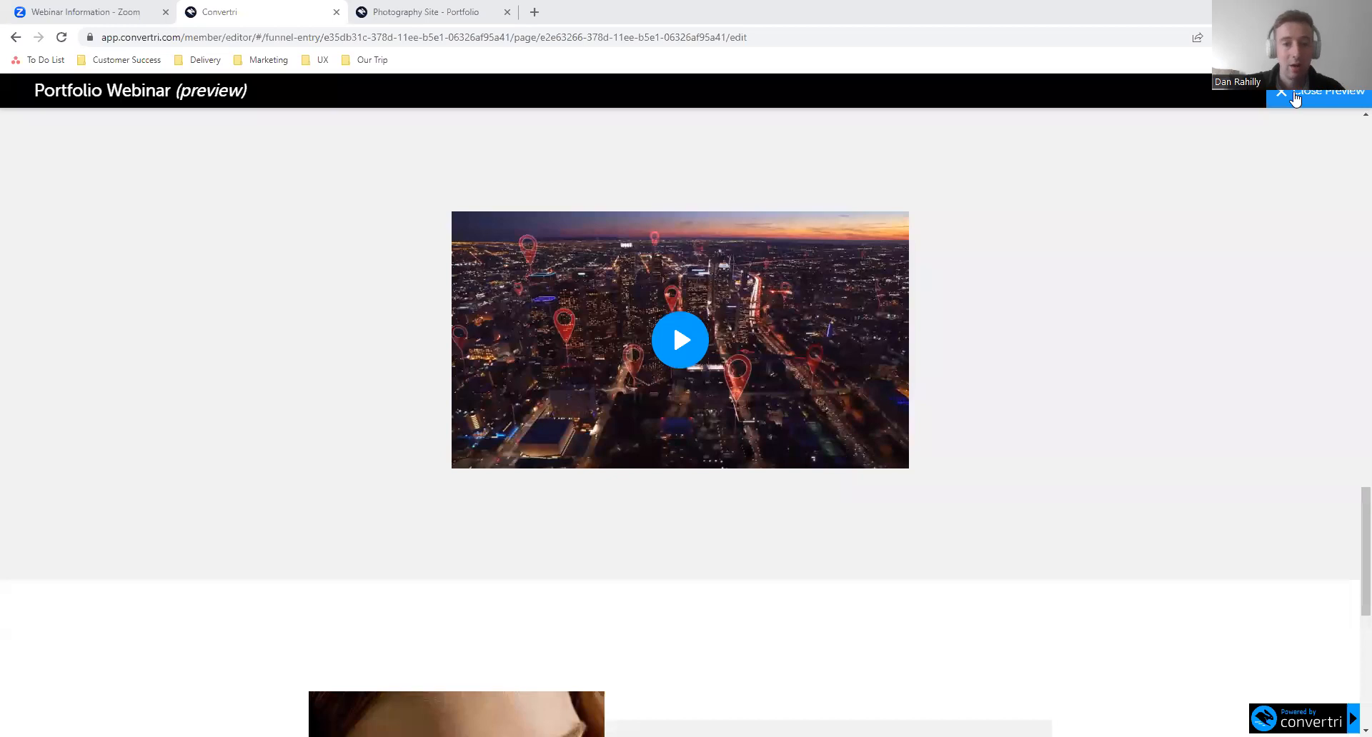
{"action": "left_click", "coordinate": [1295, 98]}
{"action": "left_click", "coordinate": [655, 353]}
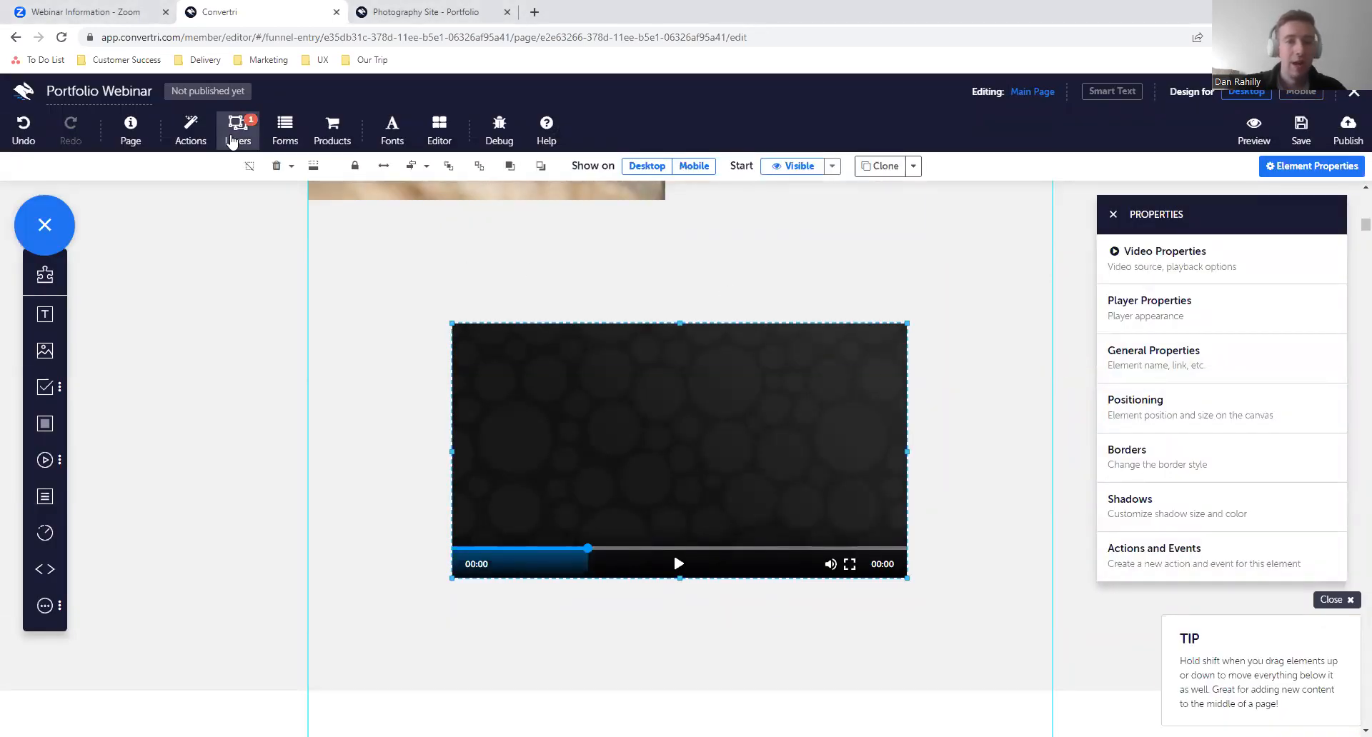
- Add a new action to the Opt-in Layer with the Open/Close event On layer close as its trigger
{"action": "left_click", "coordinate": [233, 140]}
{"action": "left_click", "coordinate": [994, 304]}
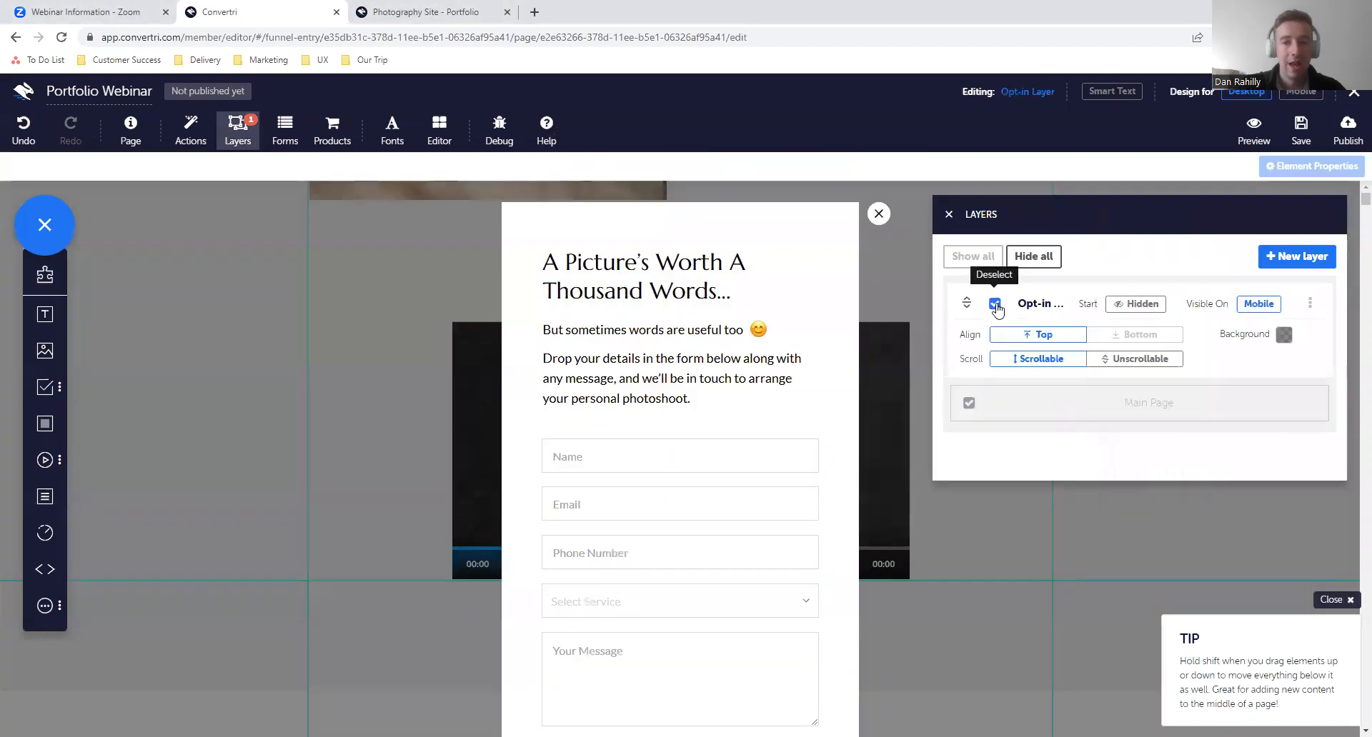
{"action": "left_click", "coordinate": [1310, 303]}
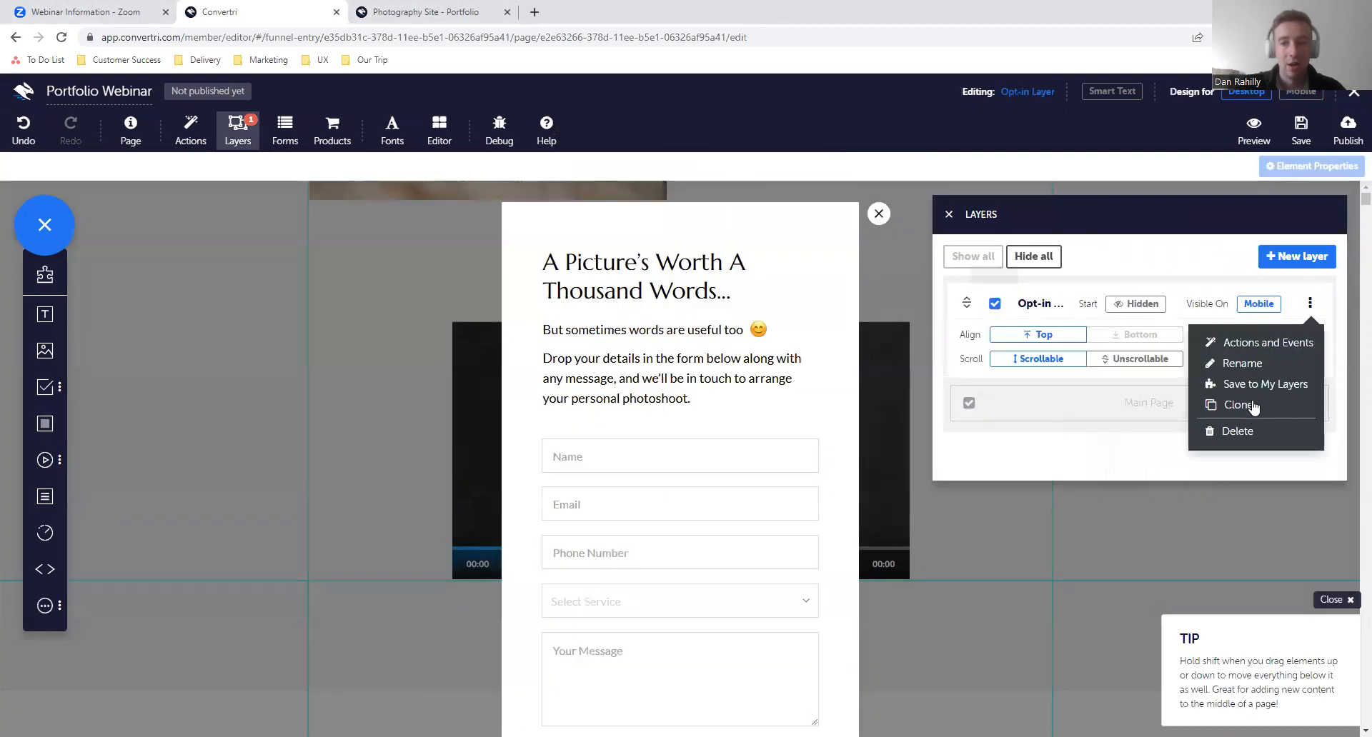
{"action": "left_click", "coordinate": [1226, 343]}
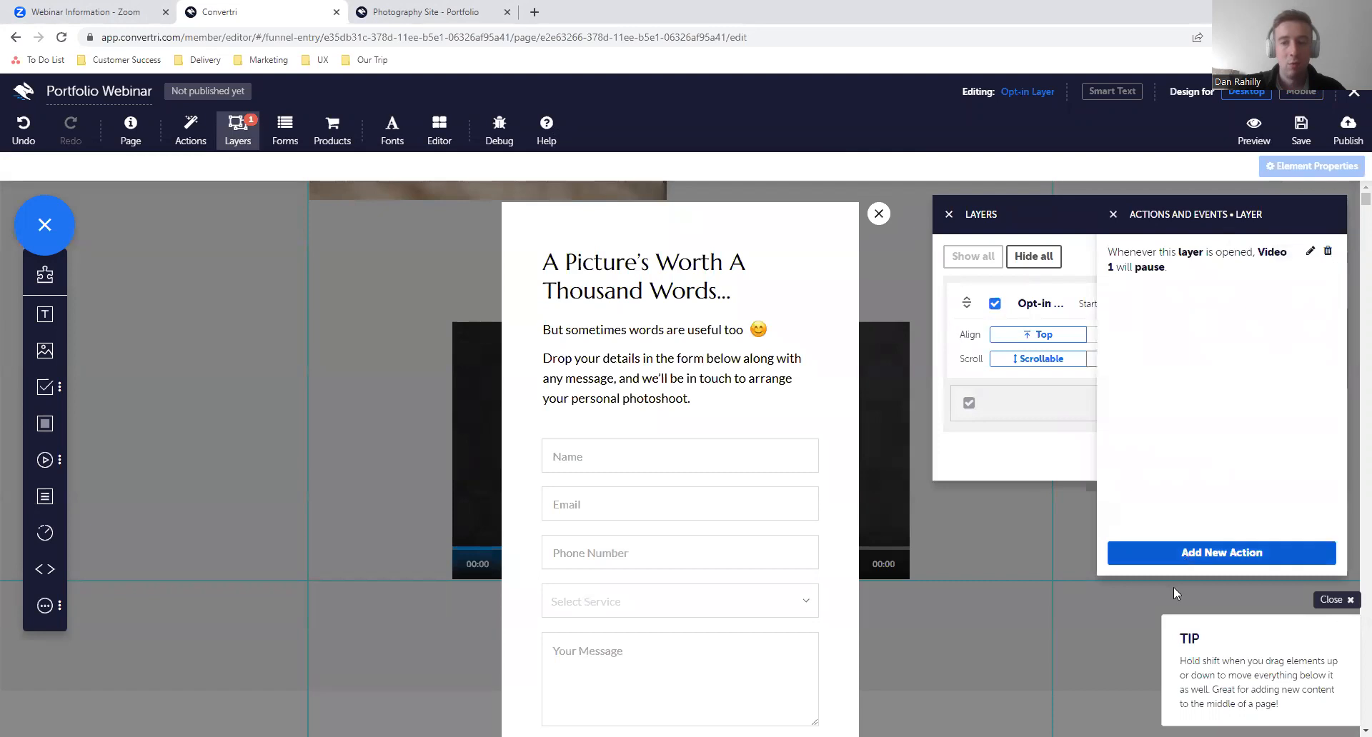
{"action": "left_click", "coordinate": [1215, 553]}
{"action": "left_click", "coordinate": [498, 202]}
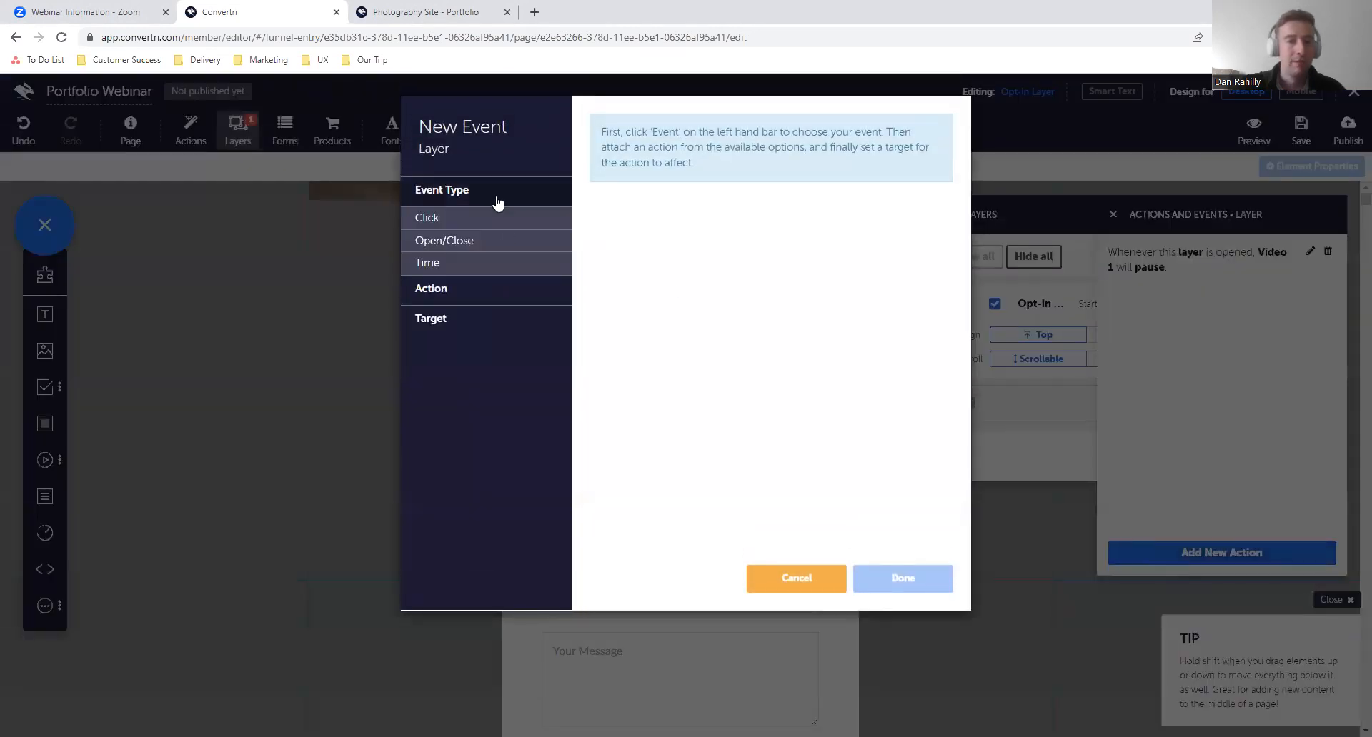
{"action": "left_click", "coordinate": [508, 243]}
{"action": "left_click", "coordinate": [596, 200]}
- Make the layer-close event perform the Video Player action that starts playing the target Video 1, and save the page
{"action": "left_click", "coordinate": [517, 291]}
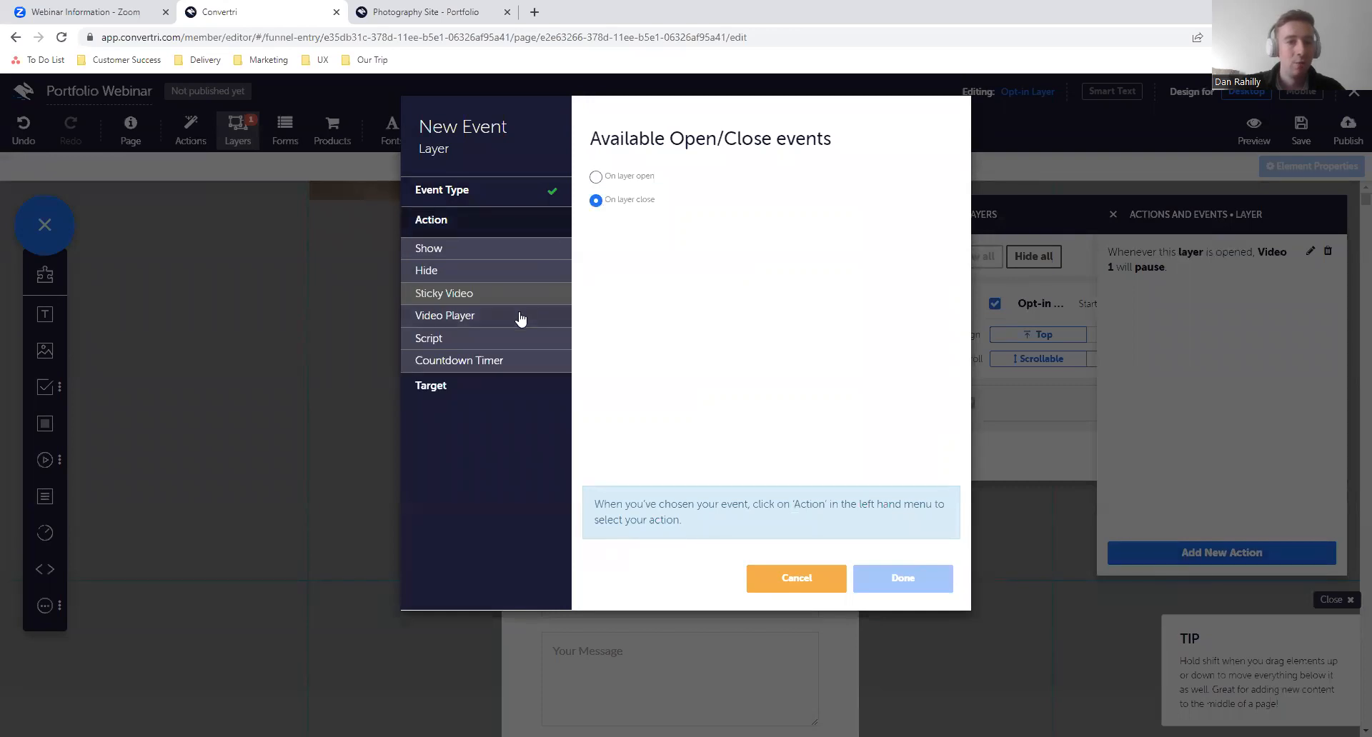
{"action": "left_click", "coordinate": [520, 317]}
{"action": "left_click", "coordinate": [596, 230]}
{"action": "left_click", "coordinate": [505, 391]}
{"action": "left_click", "coordinate": [699, 198]}
{"action": "left_click", "coordinate": [677, 224]}
{"action": "left_click", "coordinate": [900, 577]}
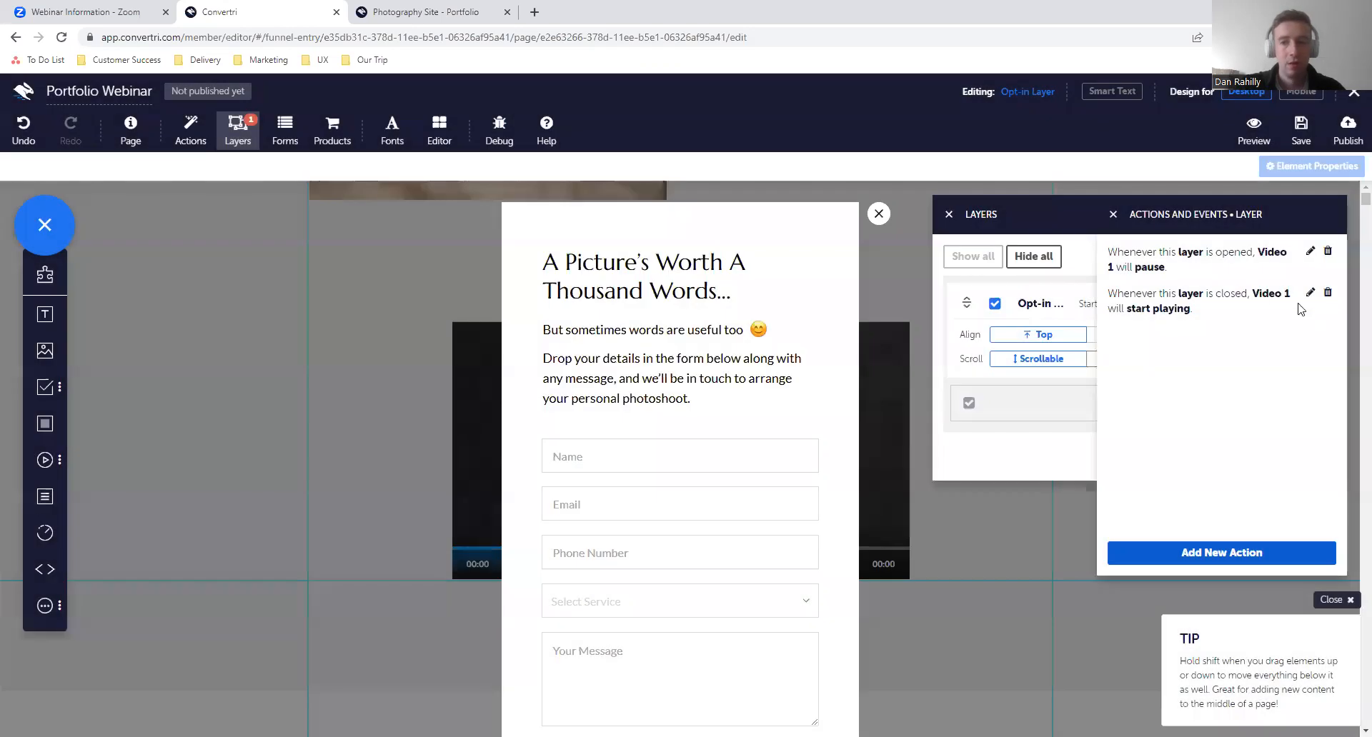
{"action": "left_click", "coordinate": [1301, 131]}
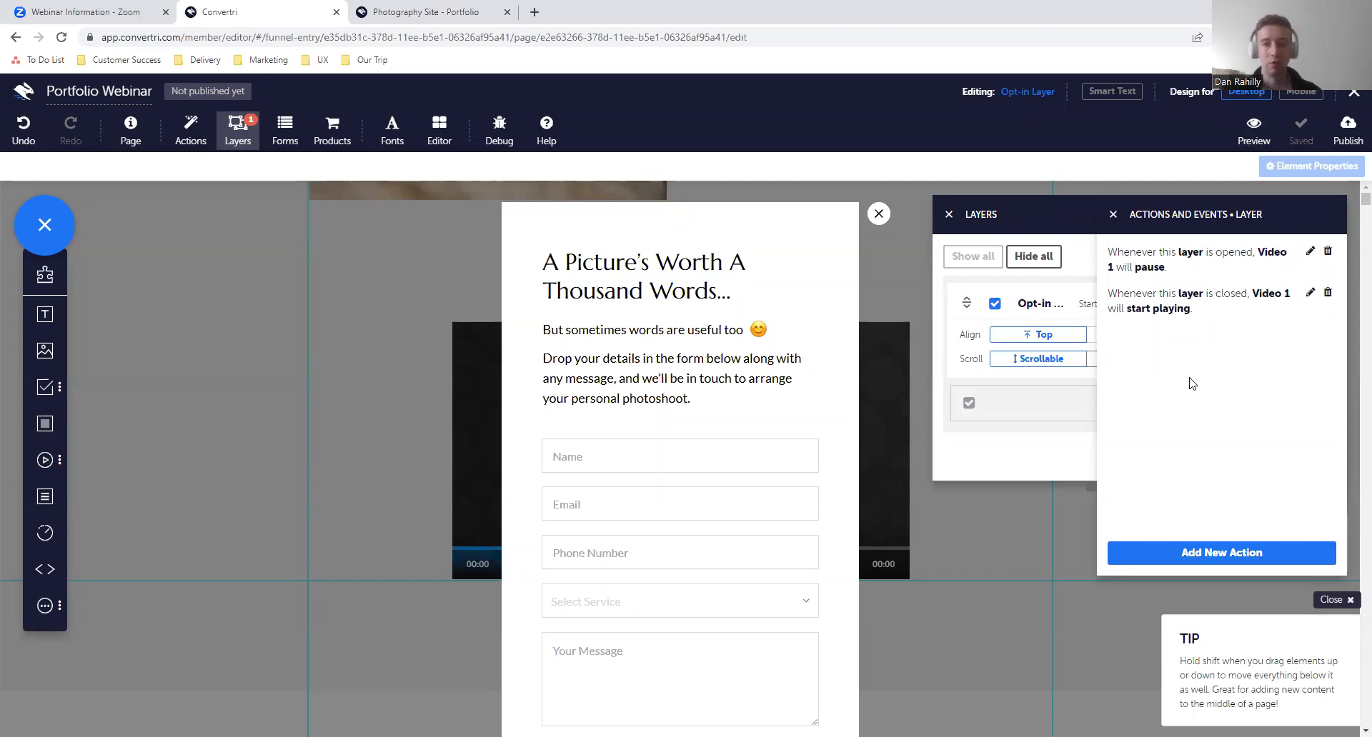
- Preview the page, play the video and close the opt-in layer to test that playback resumes, and exit the preview
{"action": "left_click", "coordinate": [1254, 141]}
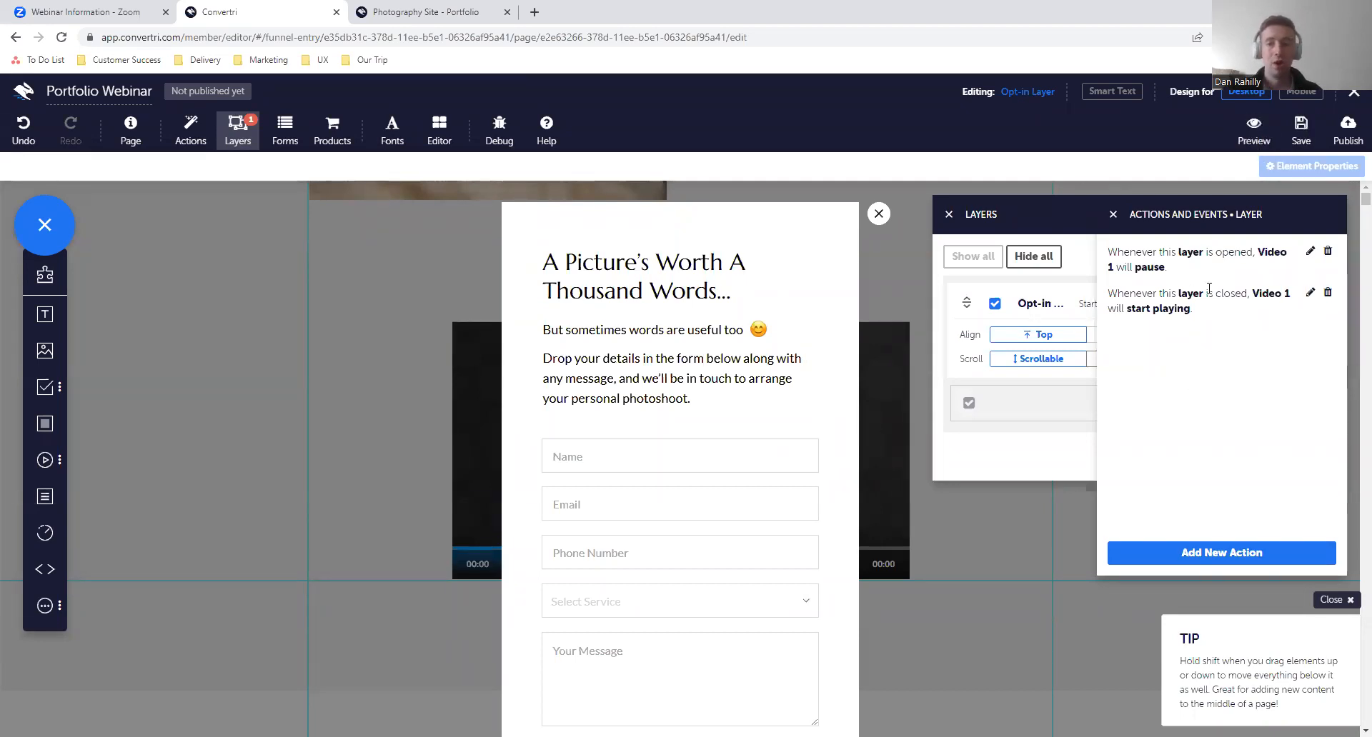
{"action": "scroll", "coordinate": [681, 475], "scroll_direction": "down", "scroll_amount": 15}
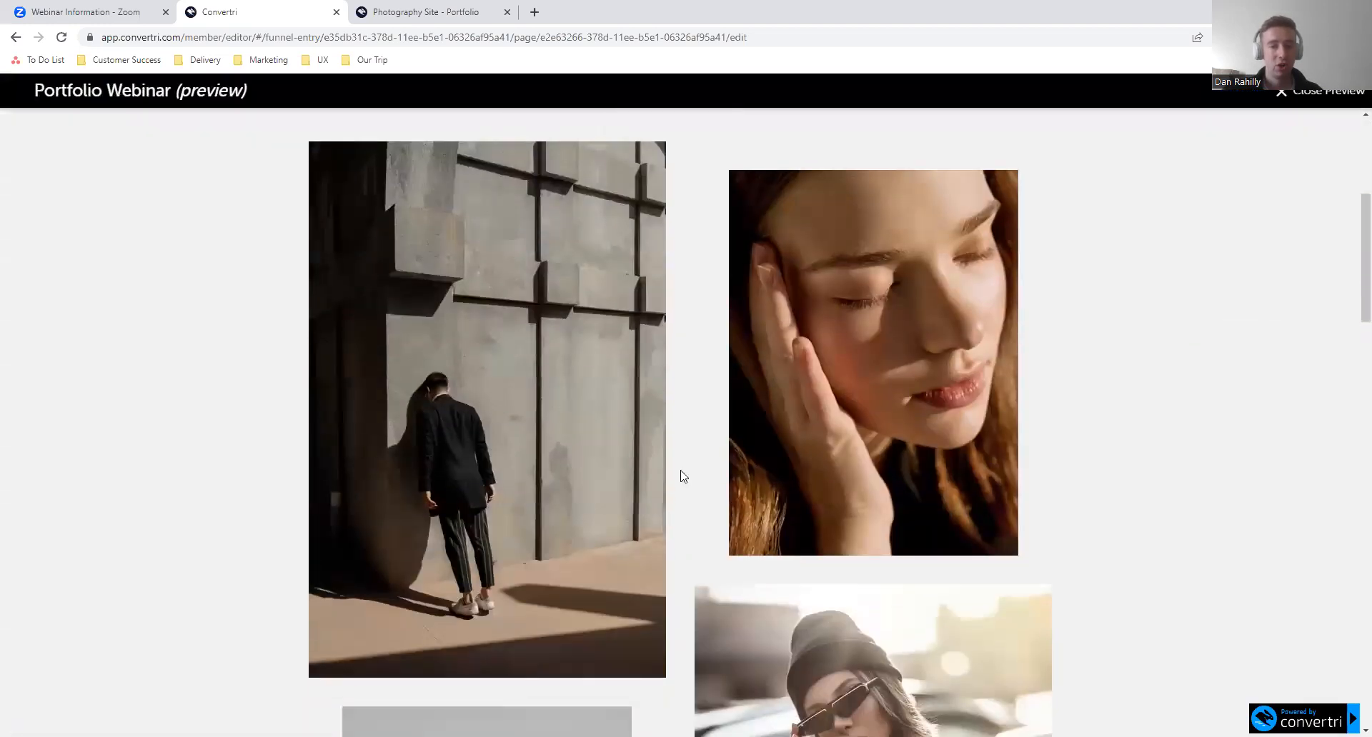
{"action": "scroll", "coordinate": [683, 475], "scroll_direction": "down", "scroll_amount": 8}
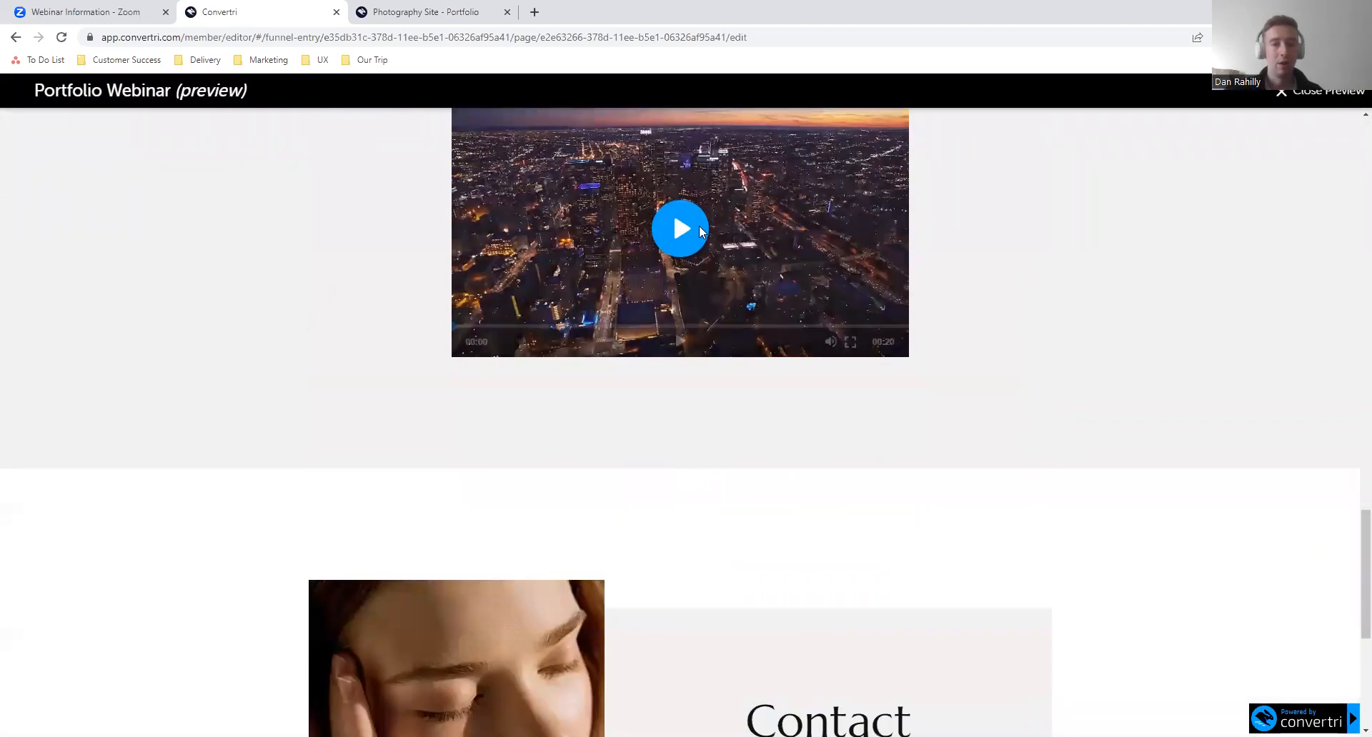
{"action": "scroll", "coordinate": [670, 656], "scroll_direction": "up", "scroll_amount": 1}
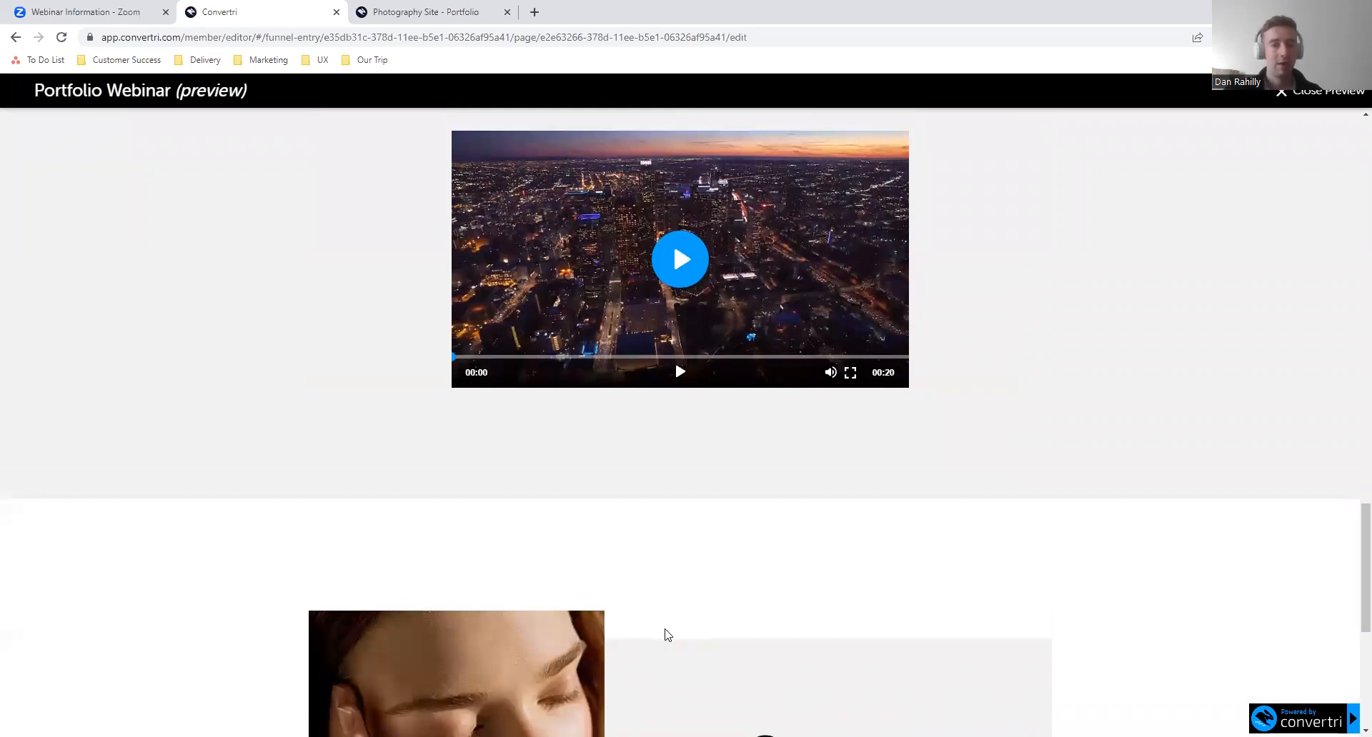
{"action": "left_click", "coordinate": [683, 266]}
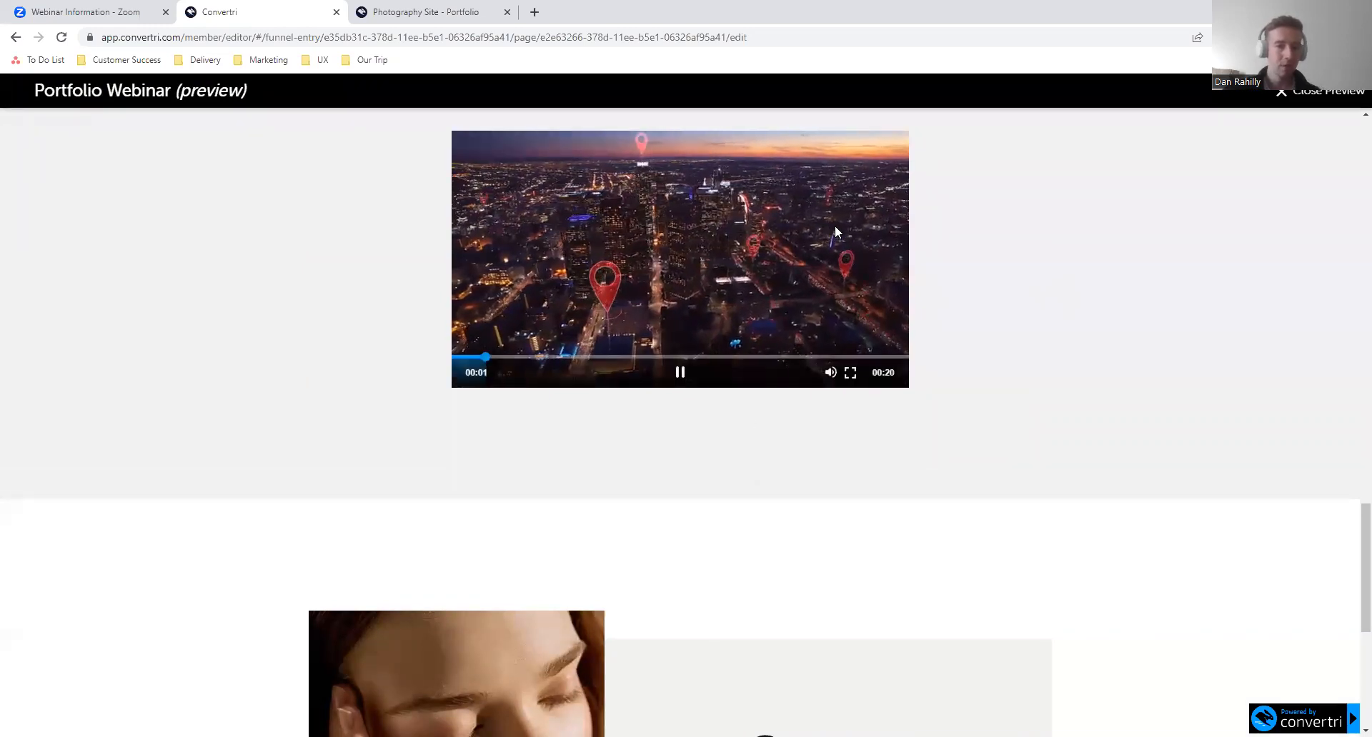
{"action": "mouse_move", "coordinate": [878, 312]}
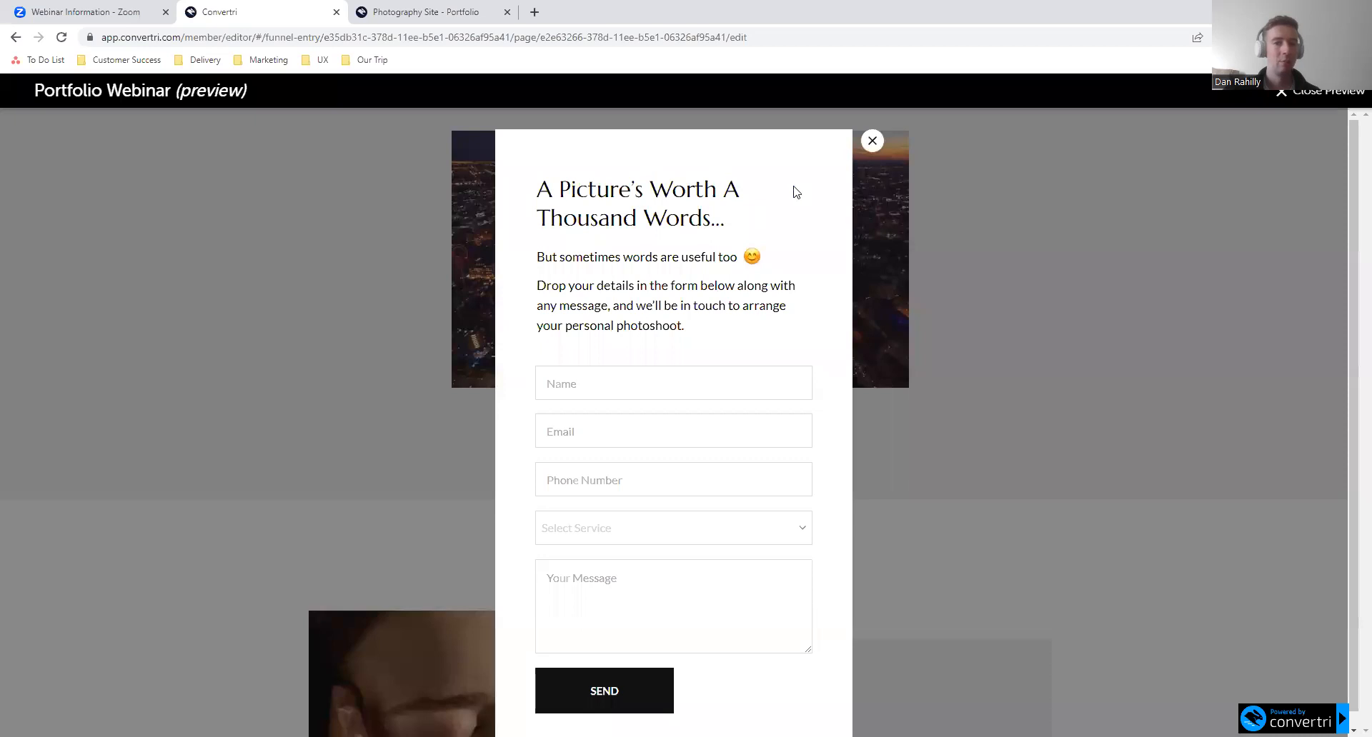
{"action": "left_click", "coordinate": [871, 142]}
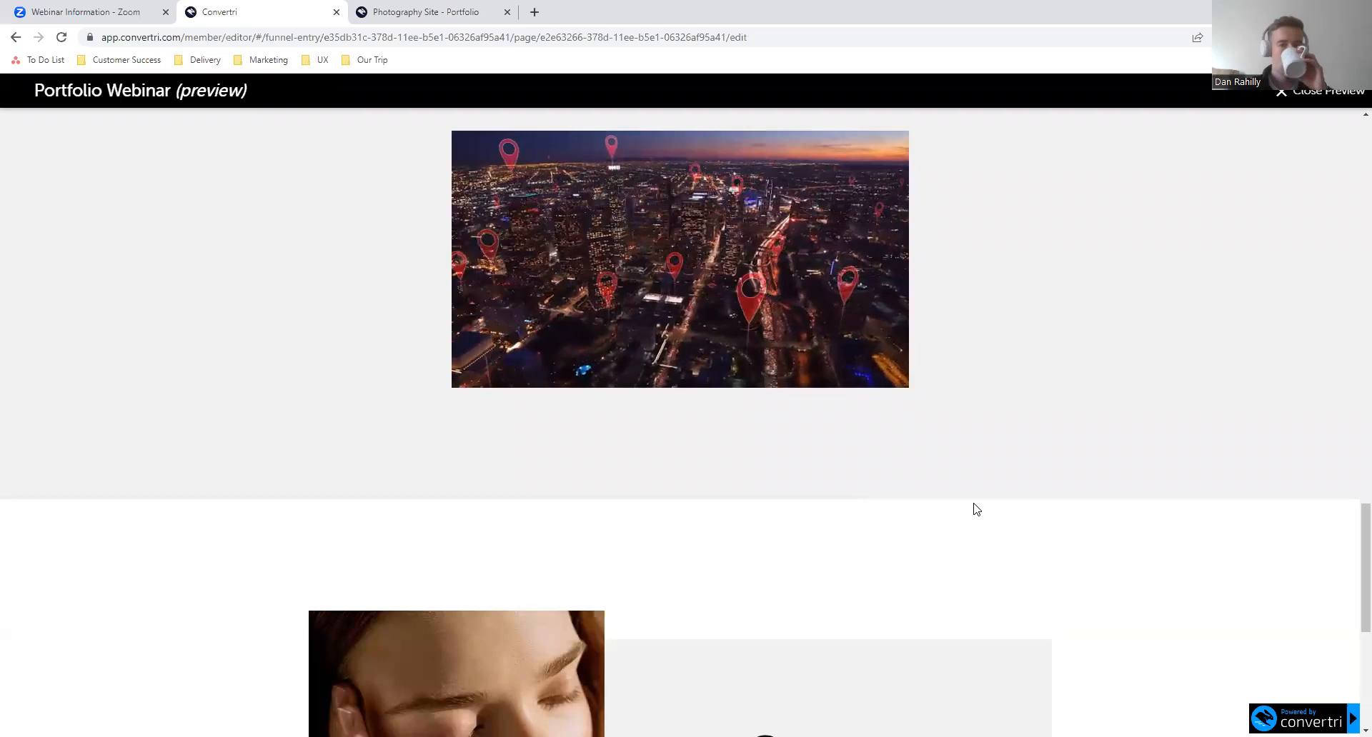
{"action": "left_click", "coordinate": [1301, 99]}
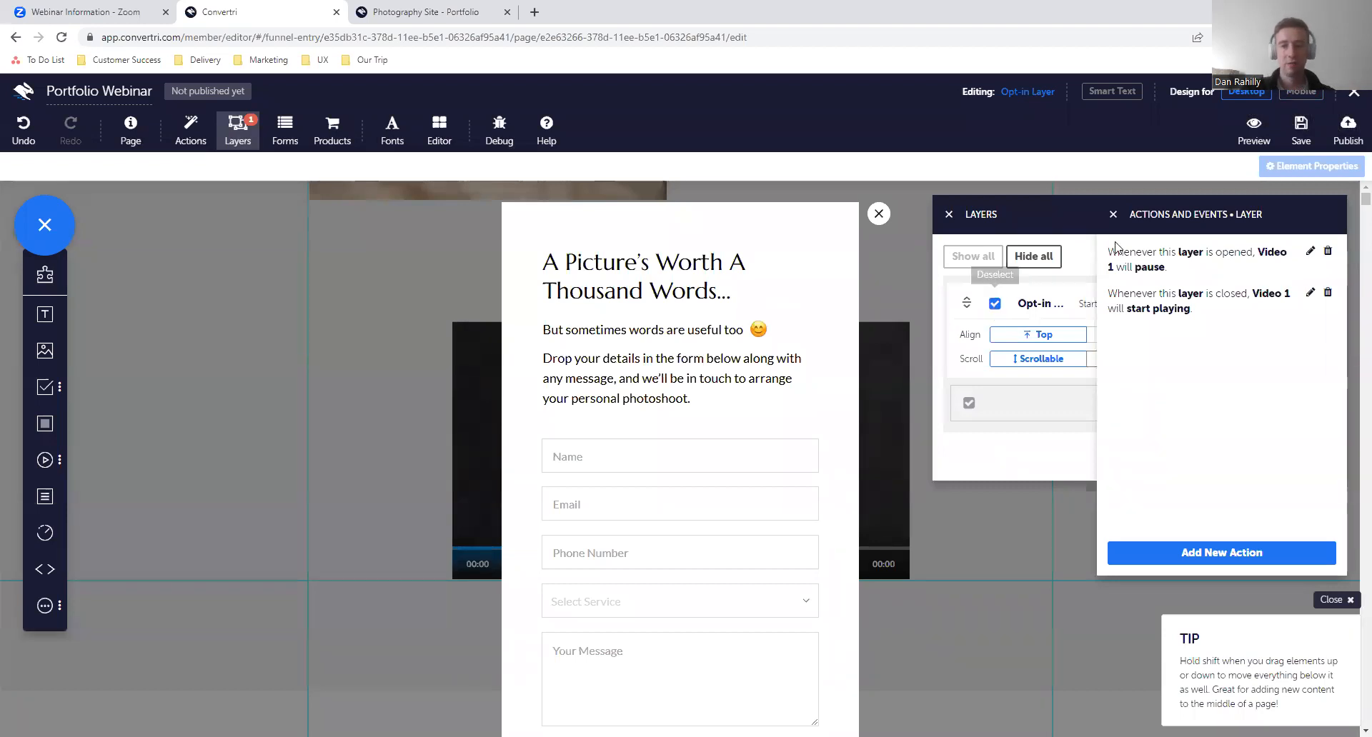
- Hide the Opt-in Layer to return to editing the main page
{"action": "left_click", "coordinate": [1112, 214]}
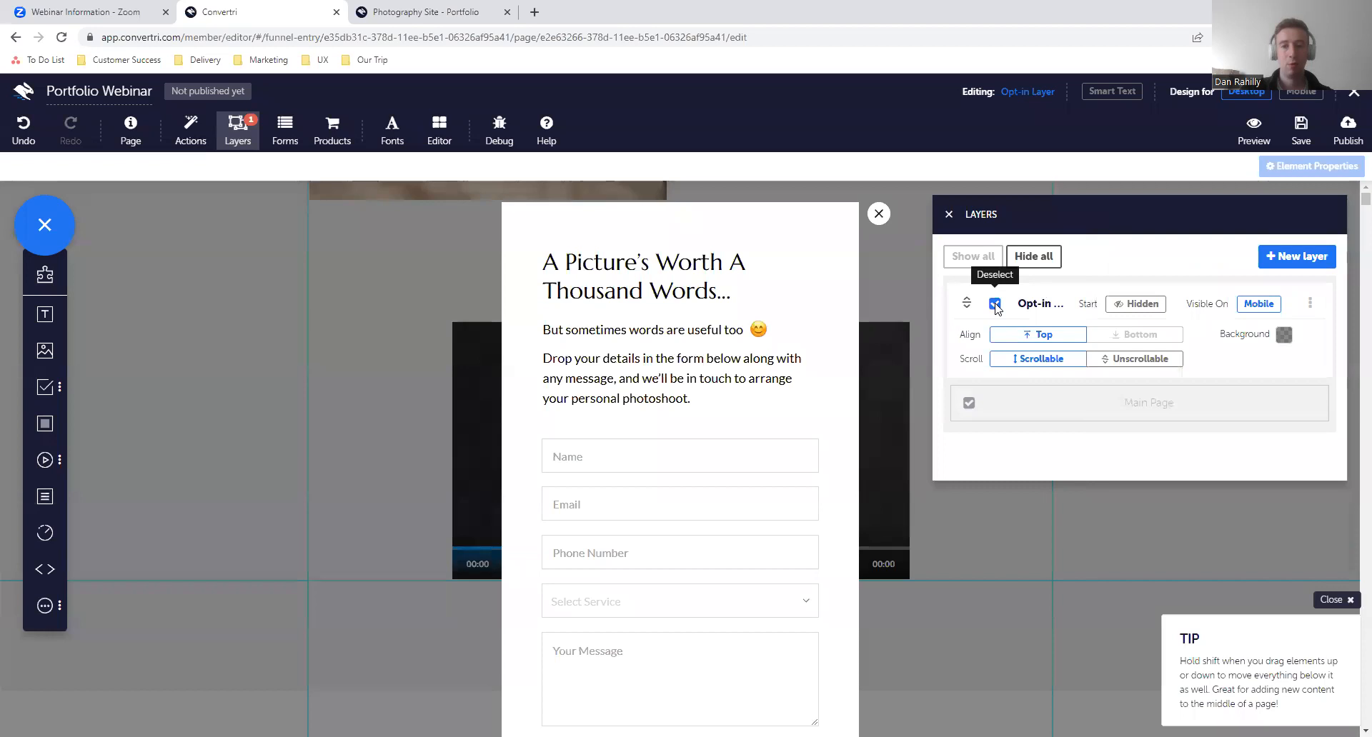
{"action": "left_click", "coordinate": [995, 303]}
{"action": "left_click", "coordinate": [949, 215]}
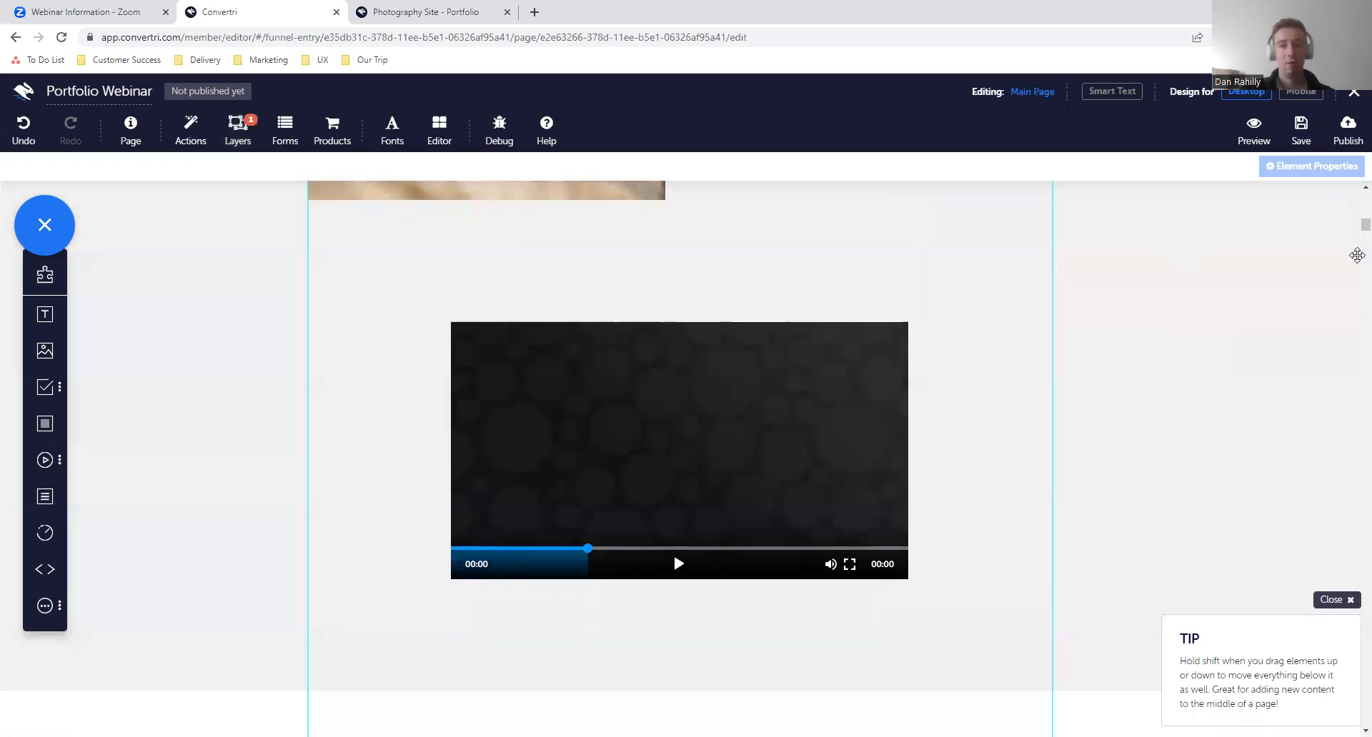
- Examine the general properties of the Contact section's background box and its heading, checking the name of each
{"action": "scroll", "coordinate": [833, 376], "scroll_direction": "up", "scroll_amount": 10}
{"action": "scroll", "coordinate": [835, 377], "scroll_direction": "up", "scroll_amount": 5}
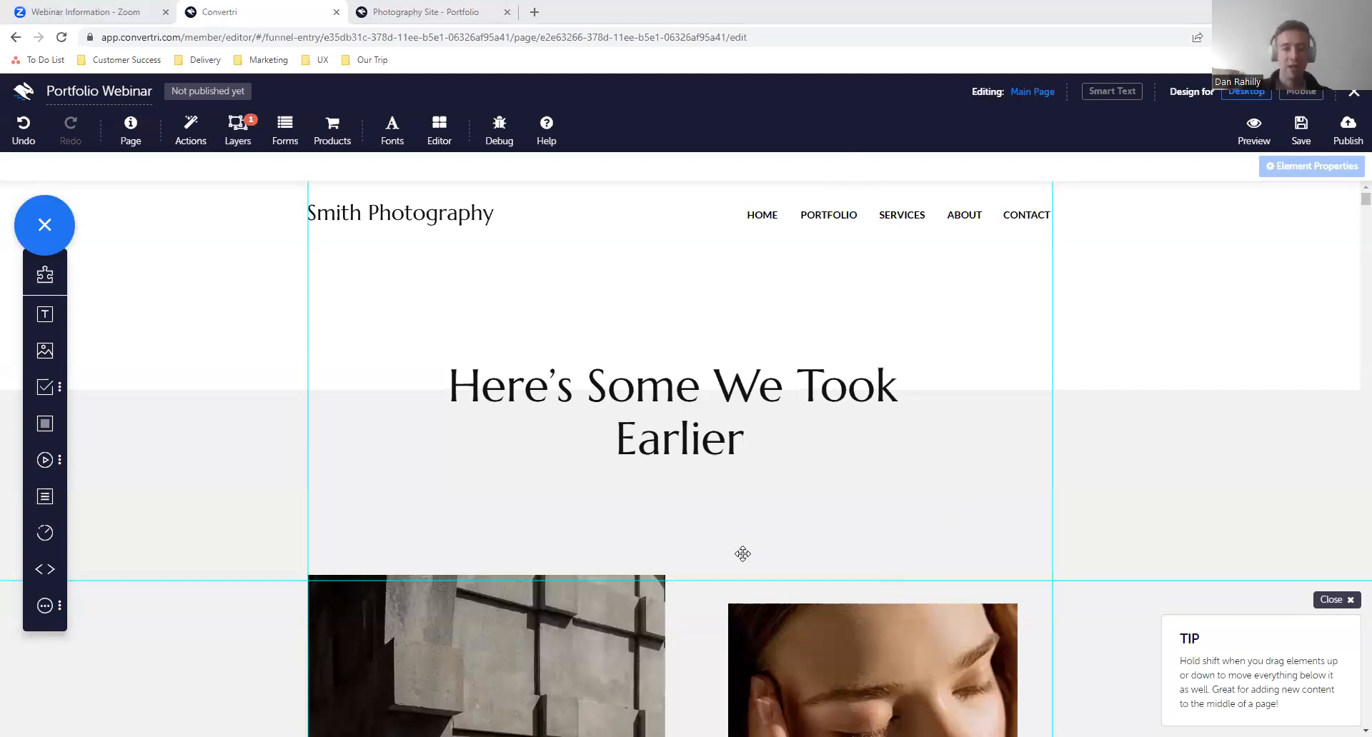
{"action": "scroll", "coordinate": [742, 553], "scroll_direction": "down", "scroll_amount": 15}
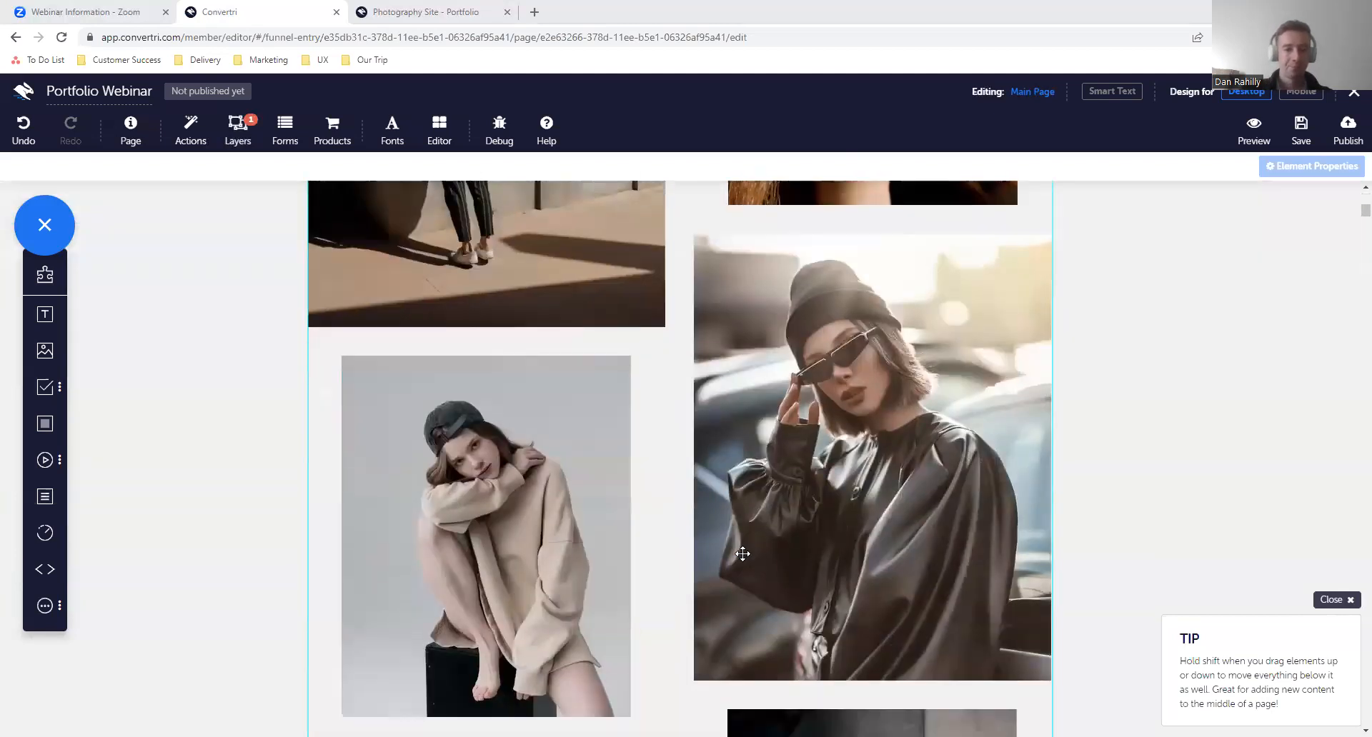
{"action": "scroll", "coordinate": [742, 554], "scroll_direction": "down", "scroll_amount": 12}
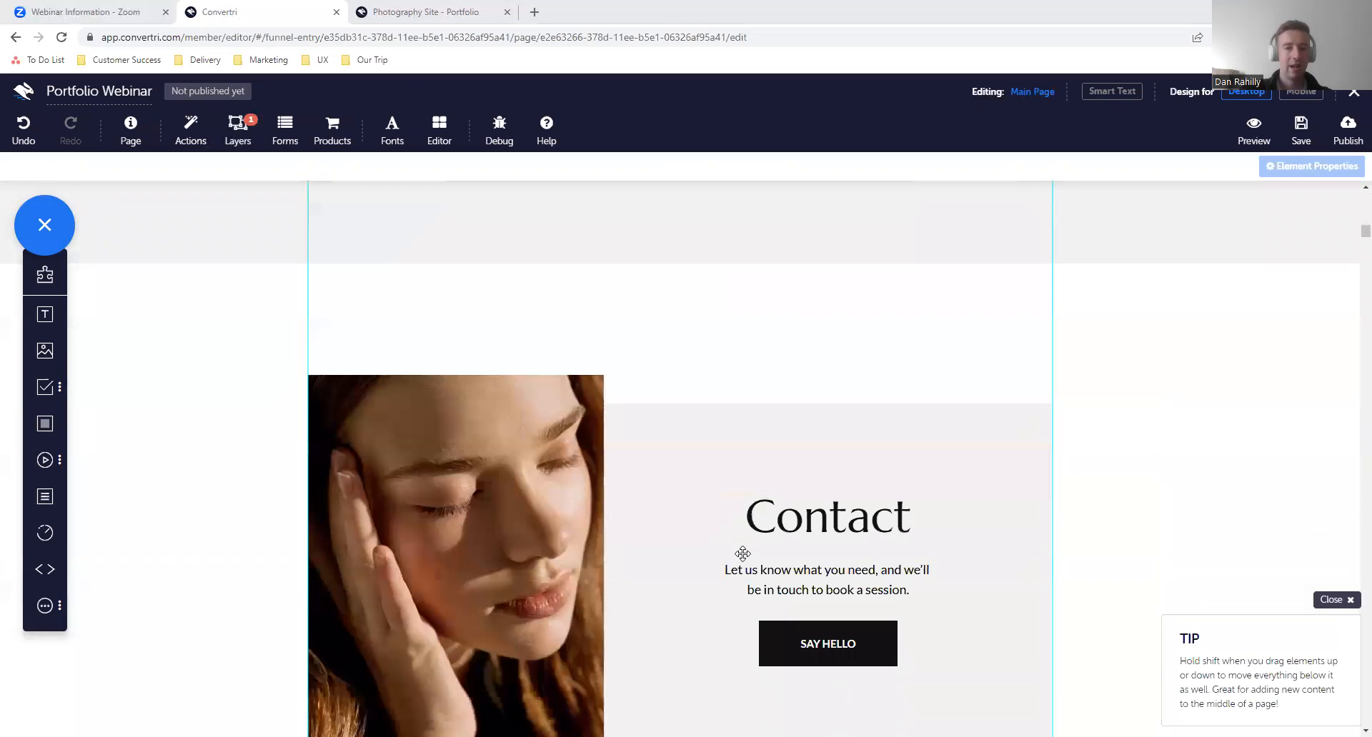
{"action": "scroll", "coordinate": [742, 554], "scroll_direction": "up", "scroll_amount": 1}
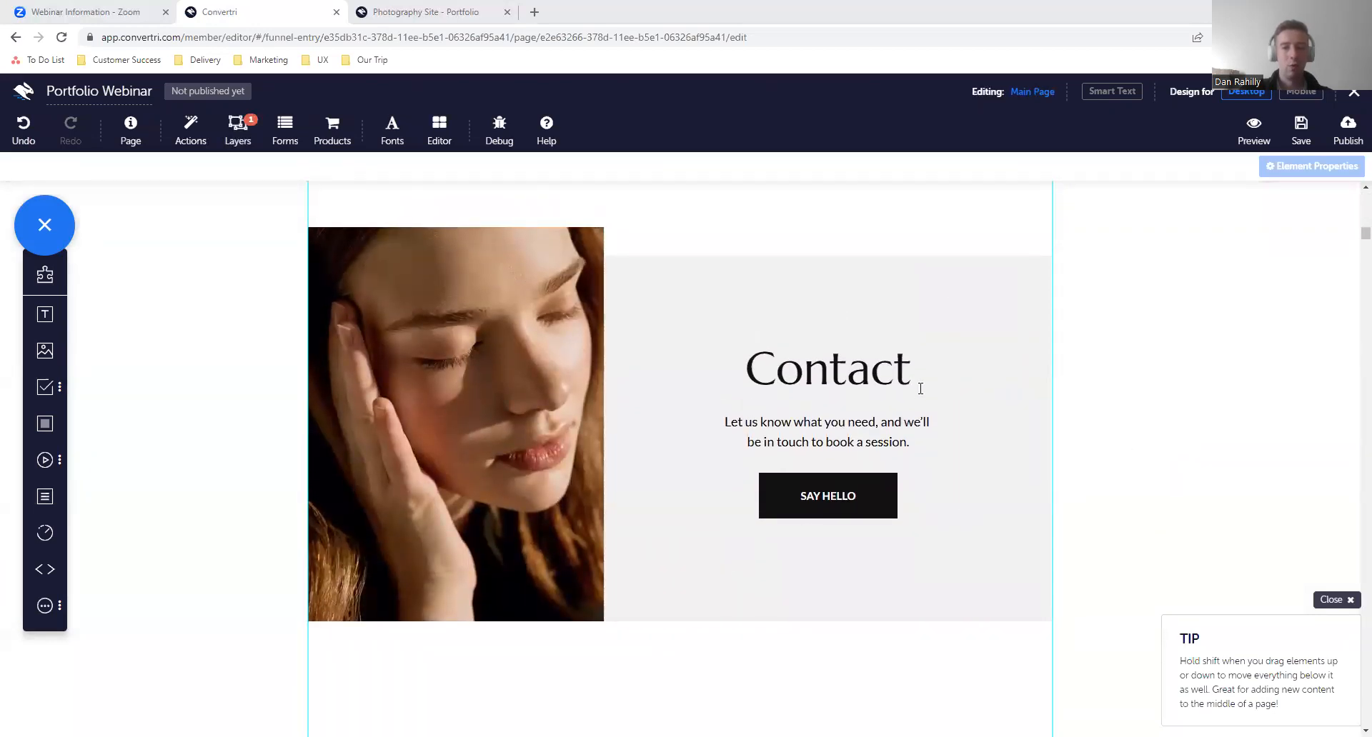
{"action": "left_click", "coordinate": [871, 299]}
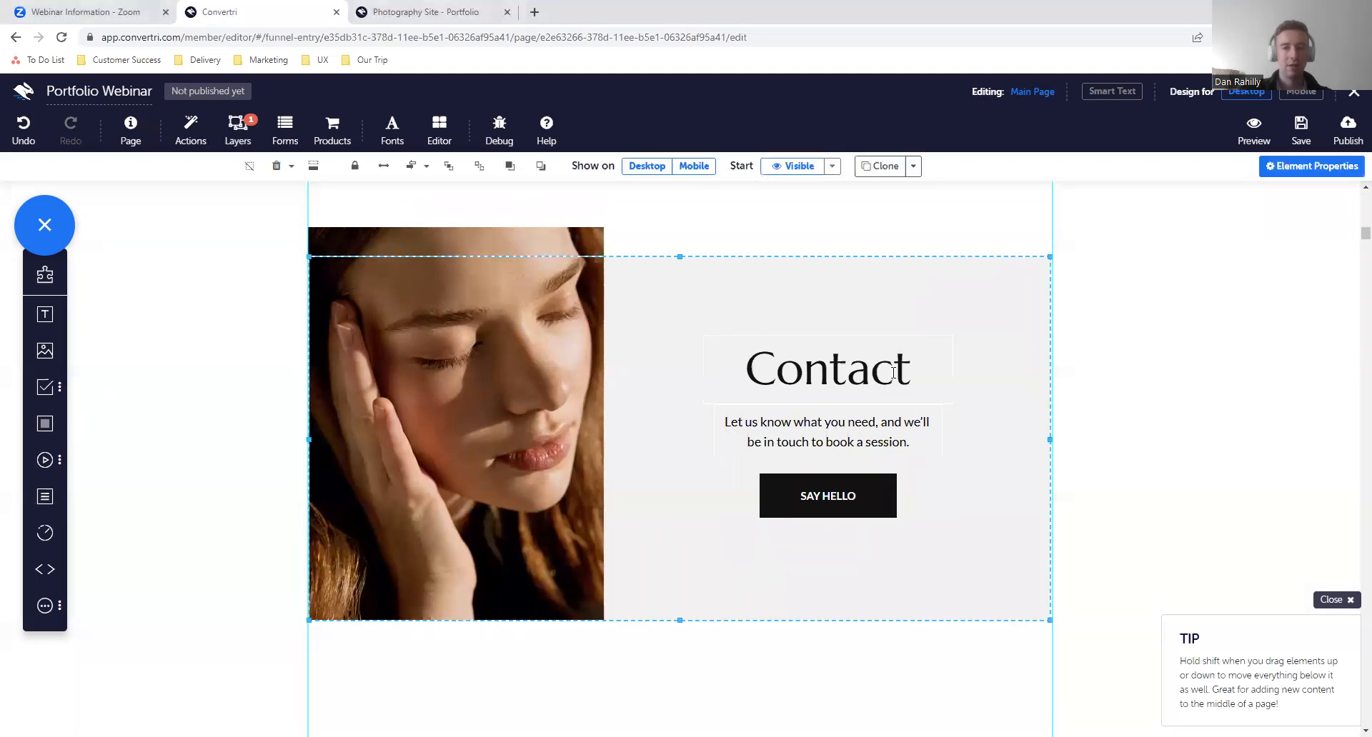
{"action": "left_click", "coordinate": [1286, 166]}
{"action": "left_click", "coordinate": [1178, 306]}
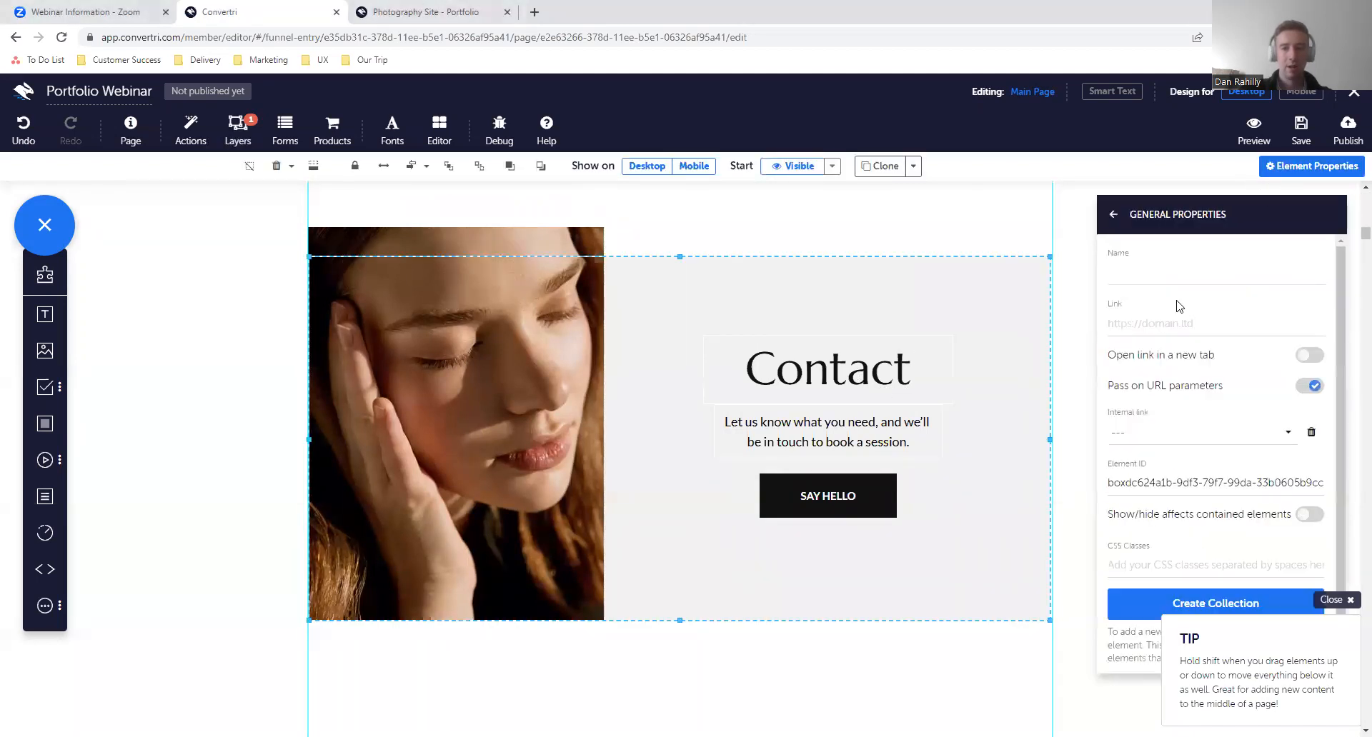
{"action": "left_click", "coordinate": [930, 376]}
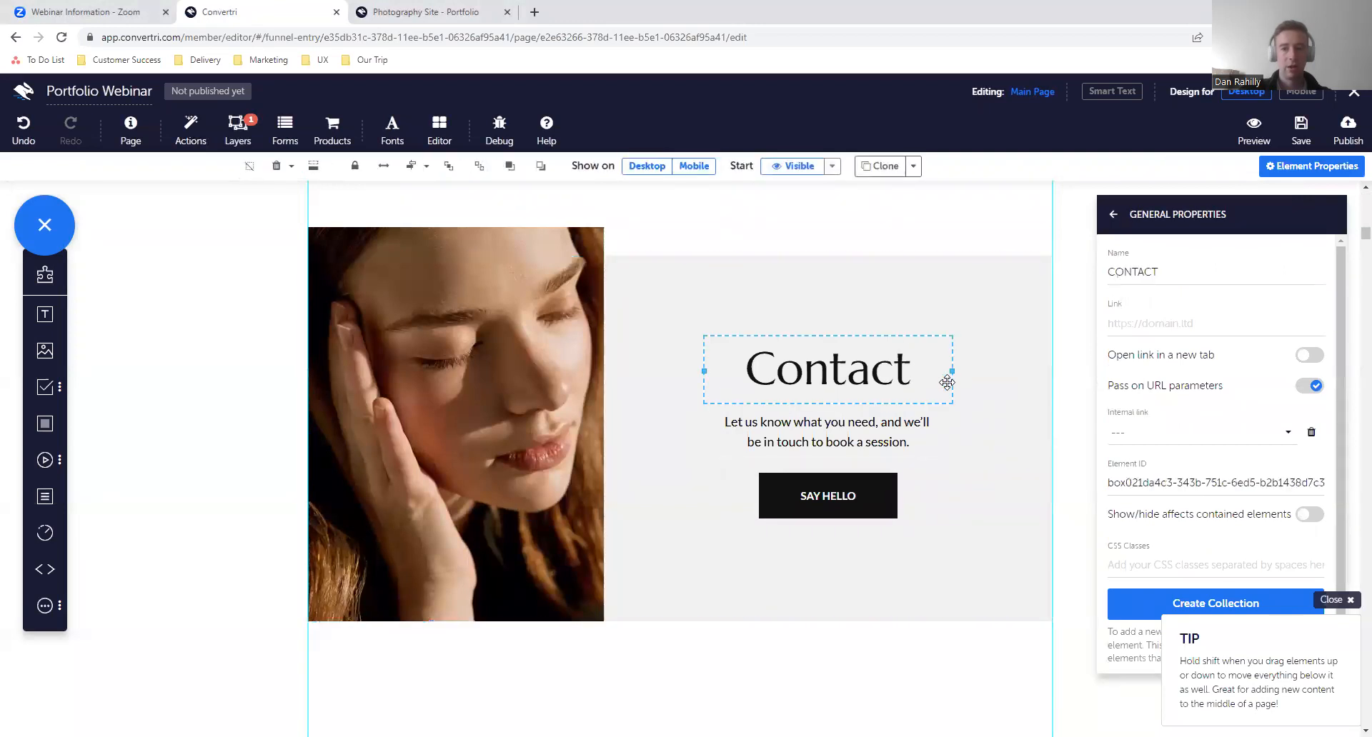
{"action": "left_click", "coordinate": [867, 315]}
{"action": "scroll", "coordinate": [866, 315], "scroll_direction": "up", "scroll_amount": 12}
{"action": "scroll", "coordinate": [867, 316], "scroll_direction": "up", "scroll_amount": 10}
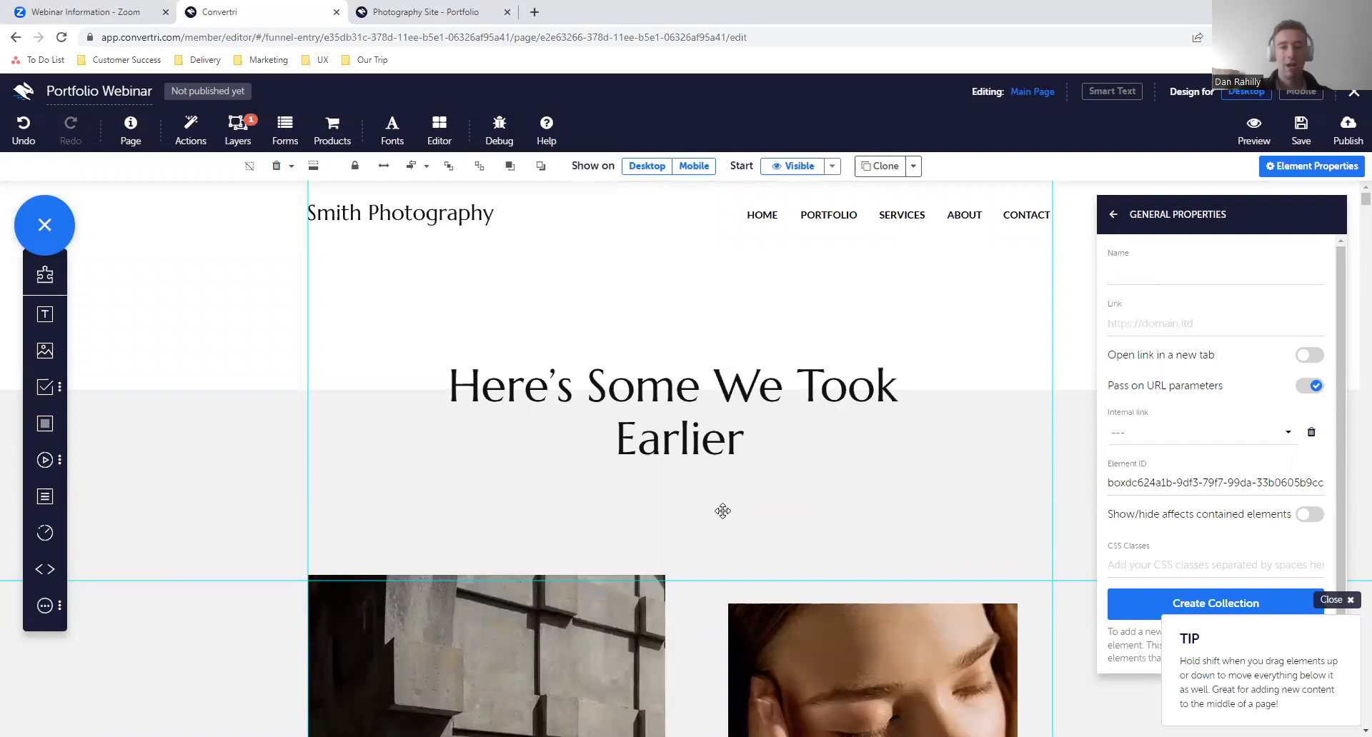
{"action": "scroll", "coordinate": [722, 510], "scroll_direction": "down", "scroll_amount": 20}
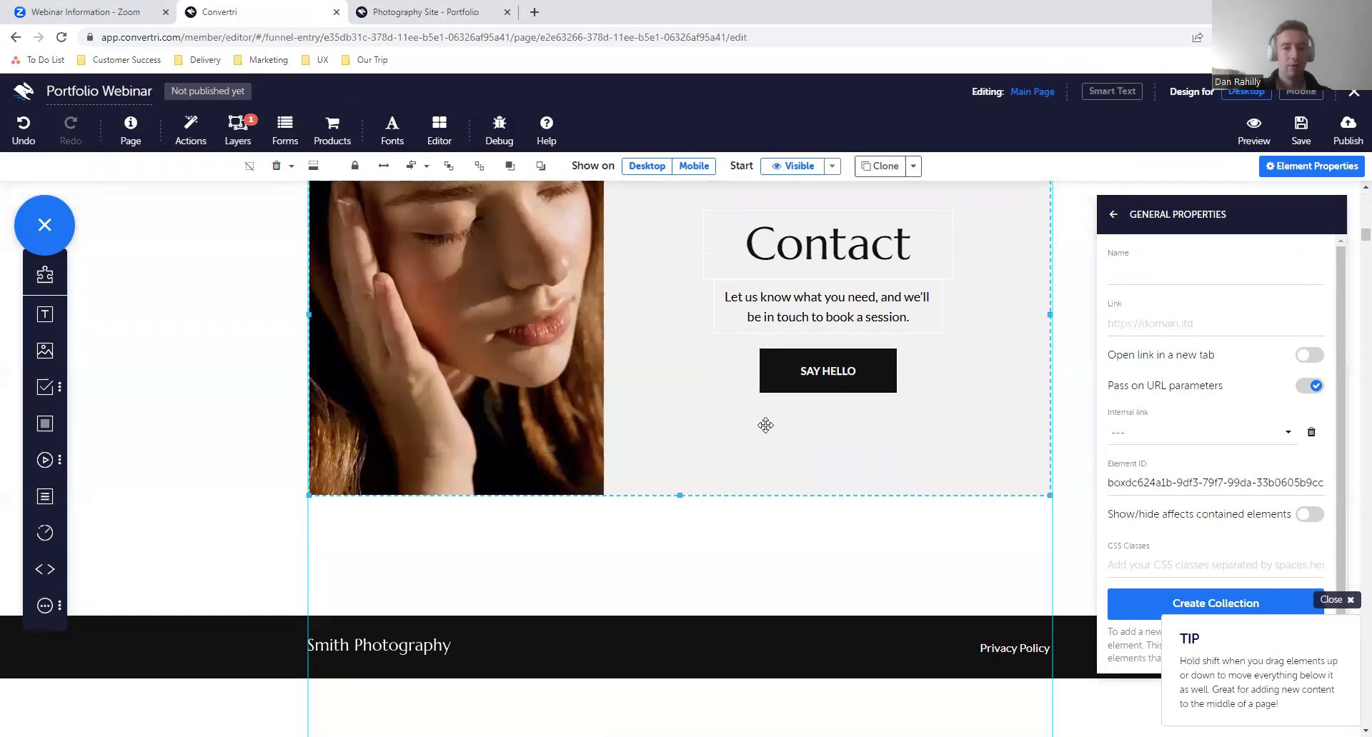
{"action": "scroll", "coordinate": [765, 425], "scroll_direction": "up", "scroll_amount": 1}
{"action": "scroll", "coordinate": [873, 453], "scroll_direction": "up", "scroll_amount": 20}
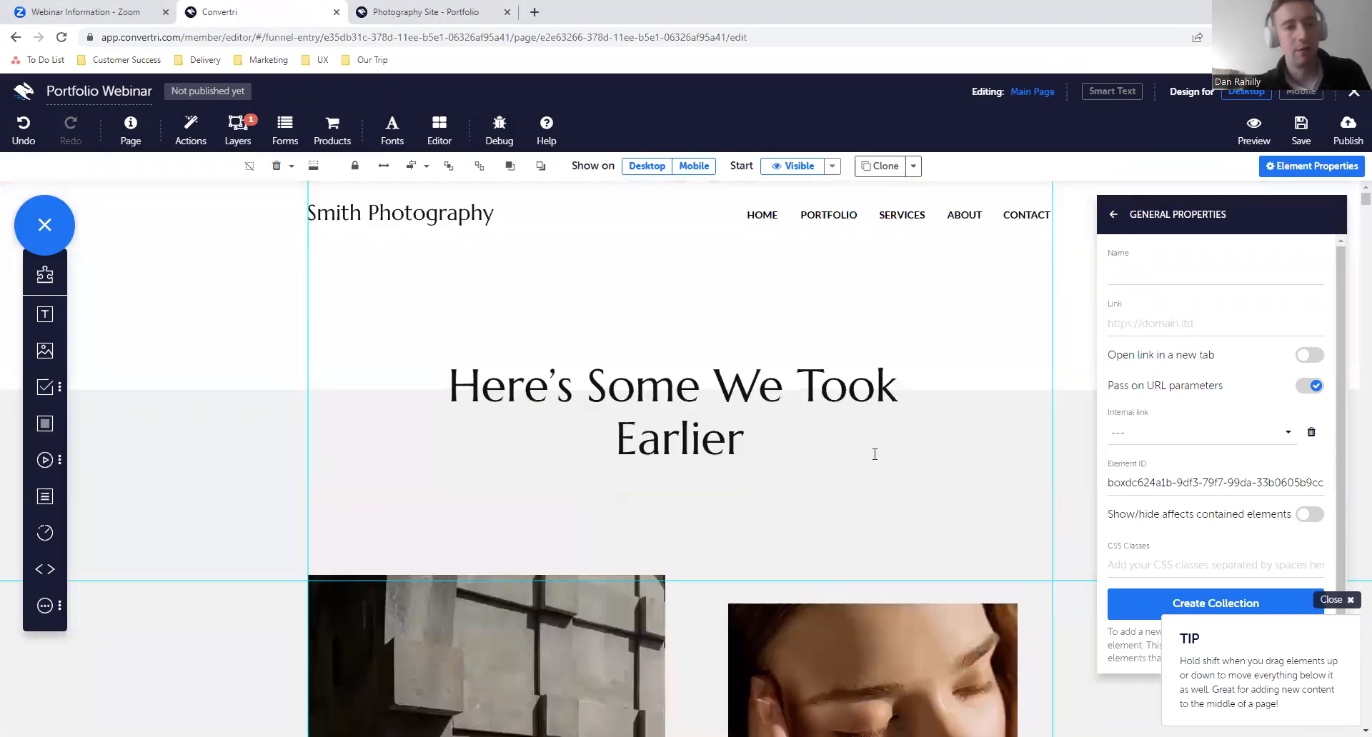
- Clone the SAY HELLO button from the Contact section and place the copy below the "Here's Some We Took Earlier" heading
{"action": "scroll", "coordinate": [874, 454], "scroll_direction": "down", "scroll_amount": 8}
{"action": "scroll", "coordinate": [874, 453], "scroll_direction": "down", "scroll_amount": 10}
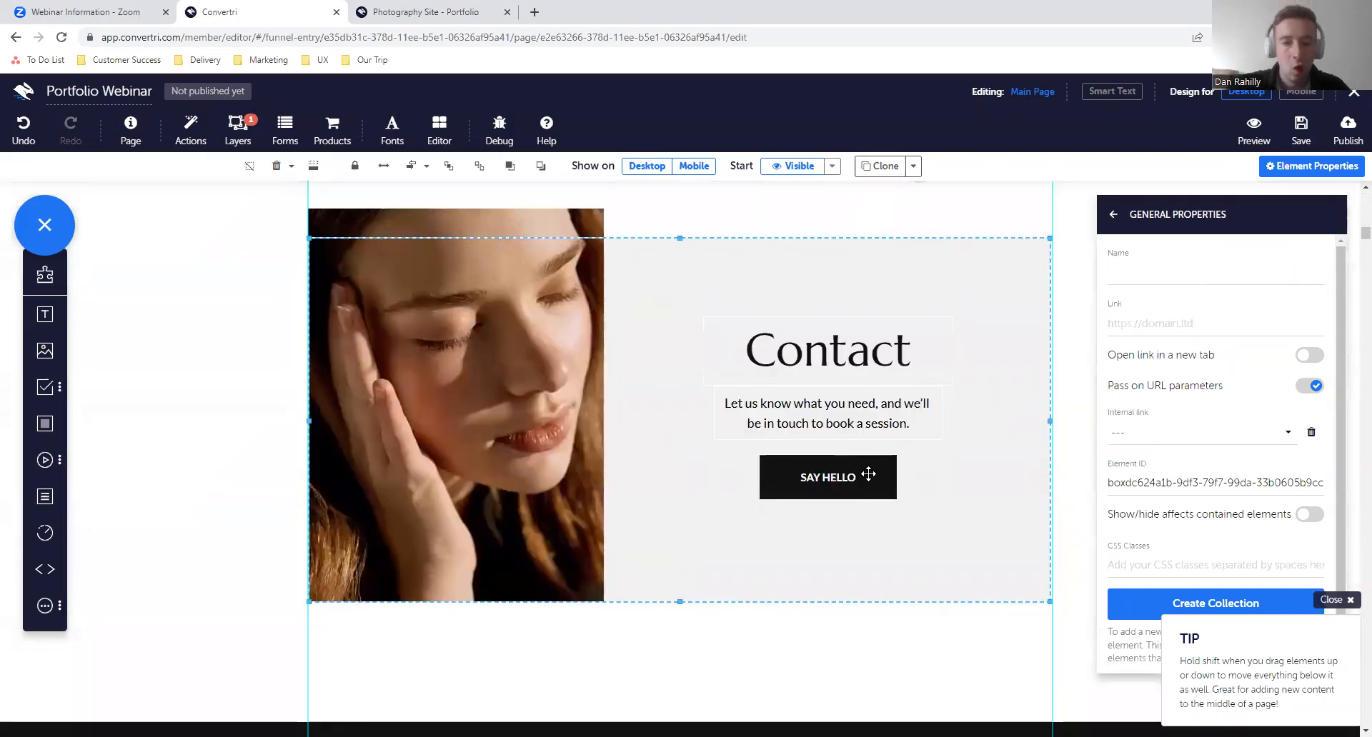
{"action": "left_click", "coordinate": [868, 474]}
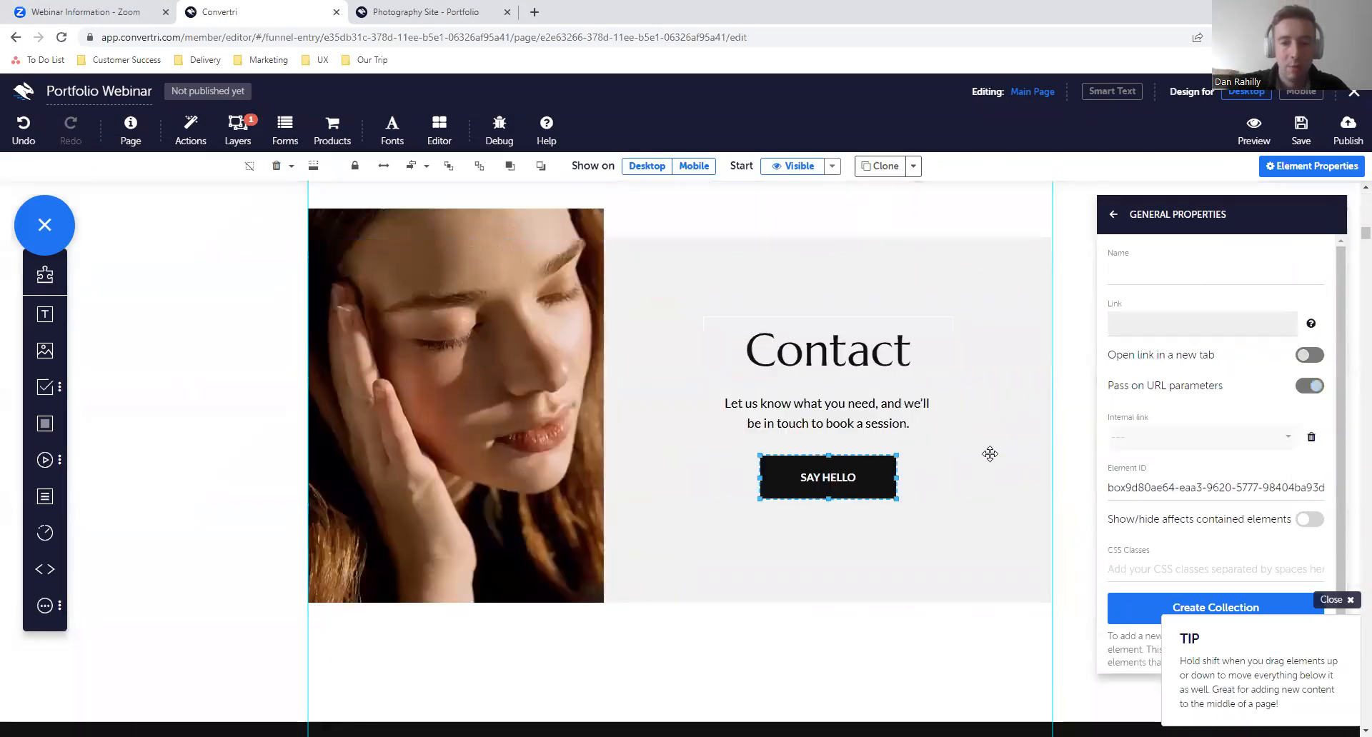
{"action": "left_click", "coordinate": [1113, 215]}
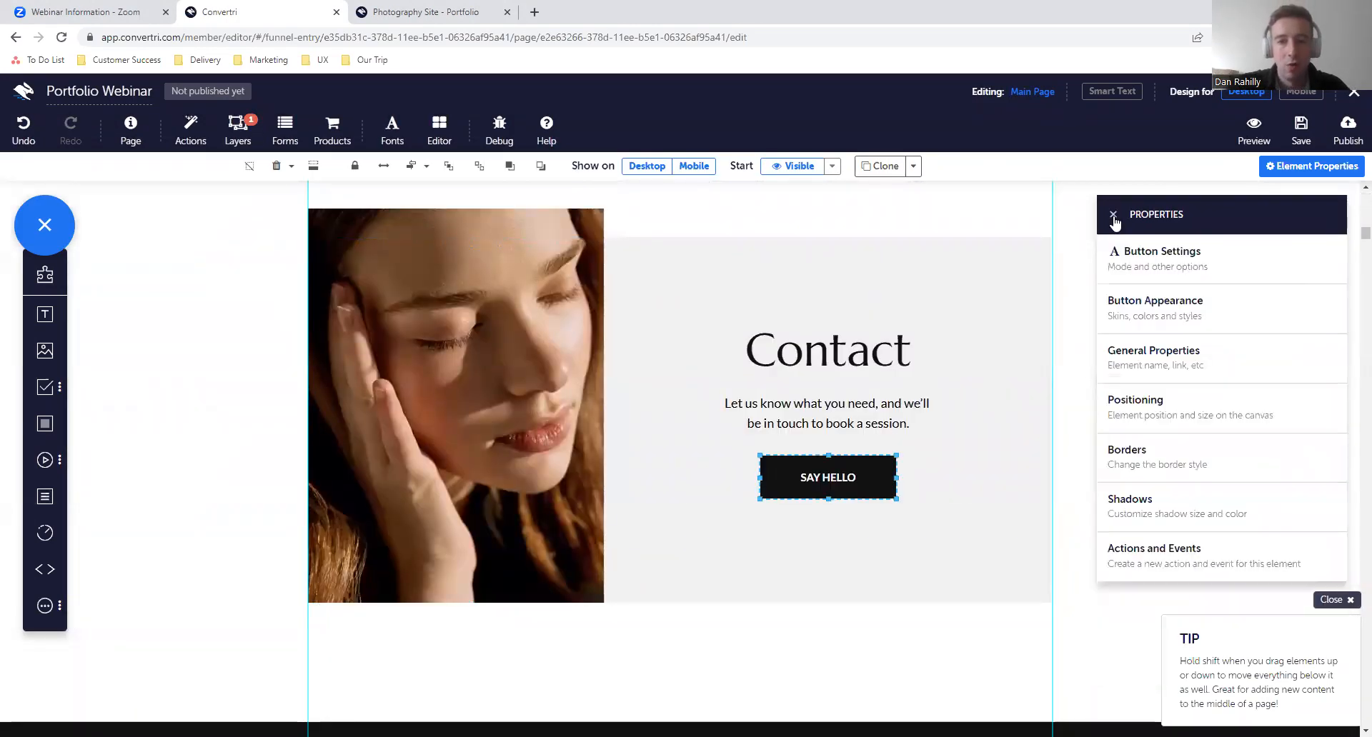
{"action": "left_click", "coordinate": [889, 168]}
{"action": "mouse_move", "coordinate": [886, 493]}
{"action": "left_mouse_down"}
{"action": "mouse_move", "coordinate": [726, 178]}
{"action": "mouse_move", "coordinate": [709, 321]}
{"action": "mouse_move", "coordinate": [719, 522]}
{"action": "left_mouse_up"}
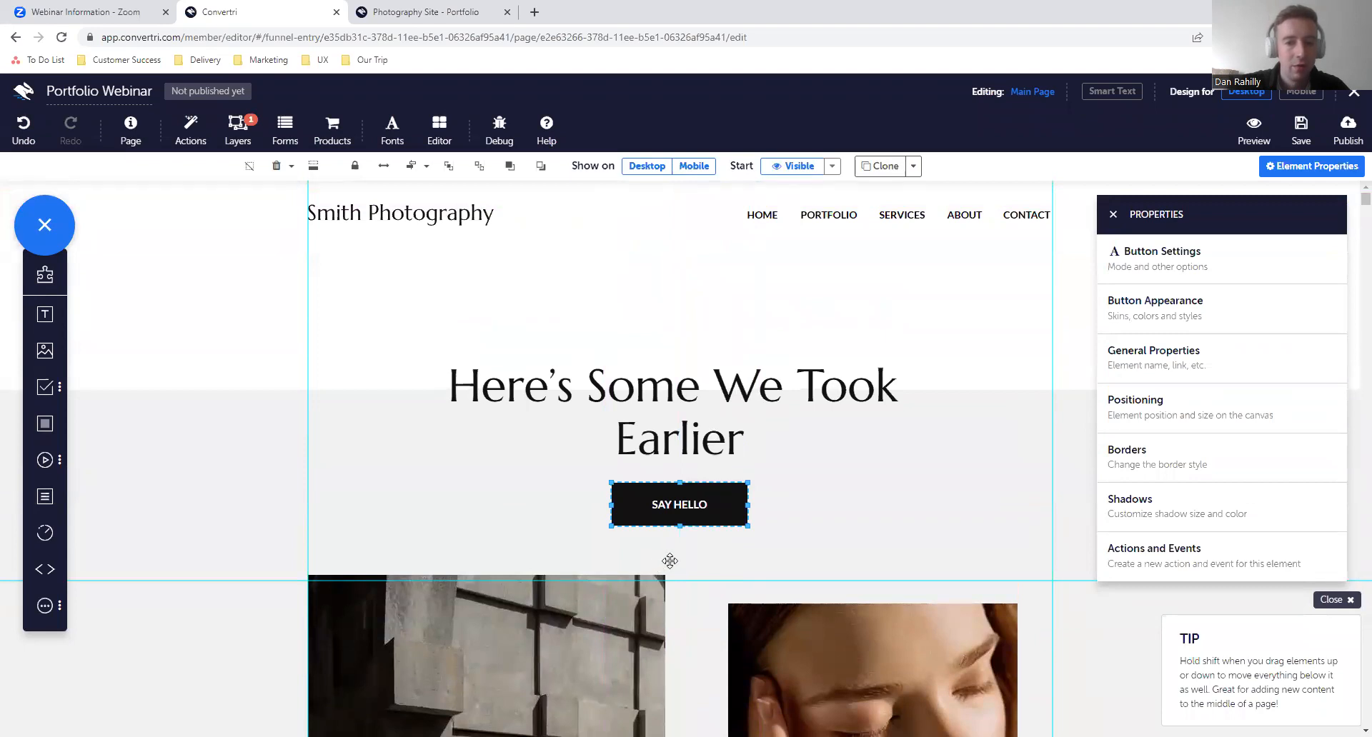
- Widen the cloned SAY HELLO button below the page heading and centre it horizontally on the page
{"action": "left_click_drag", "start_coordinate": [728, 500], "coordinate": [842, 508]}
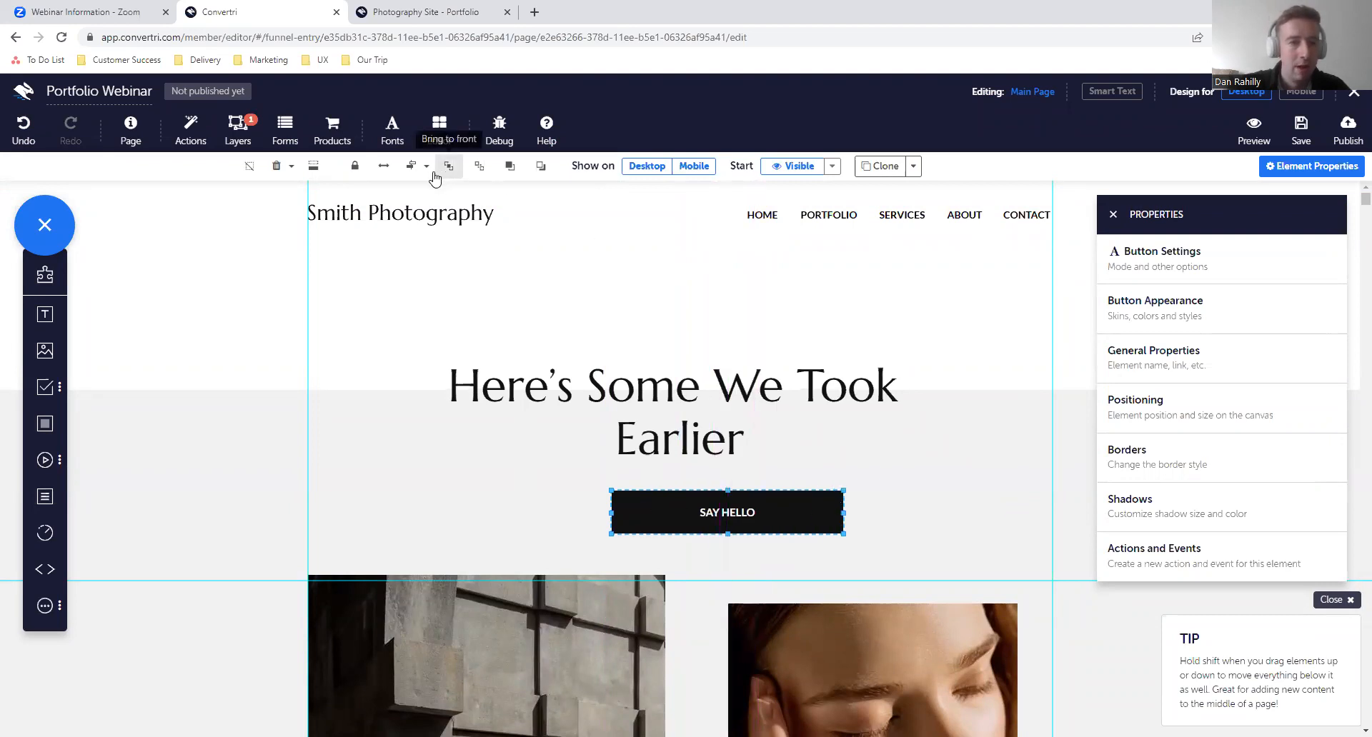
{"action": "left_click", "coordinate": [411, 172]}
{"action": "scroll", "coordinate": [760, 527], "scroll_direction": "down", "scroll_amount": 4}
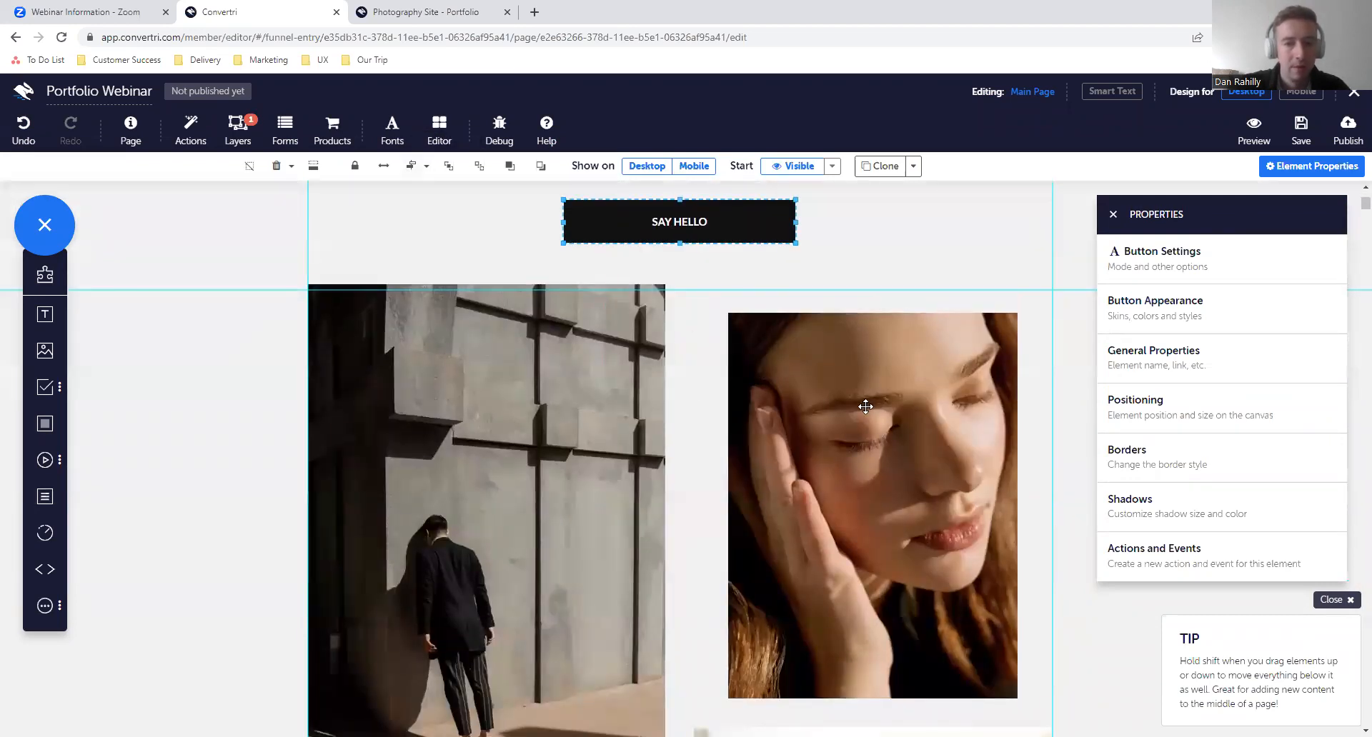
- Delete the existing action from the SAY HELLO button below the "Here's Some We Took Earlier" heading
{"action": "left_click", "coordinate": [1182, 560]}
{"action": "left_click", "coordinate": [1327, 252]}
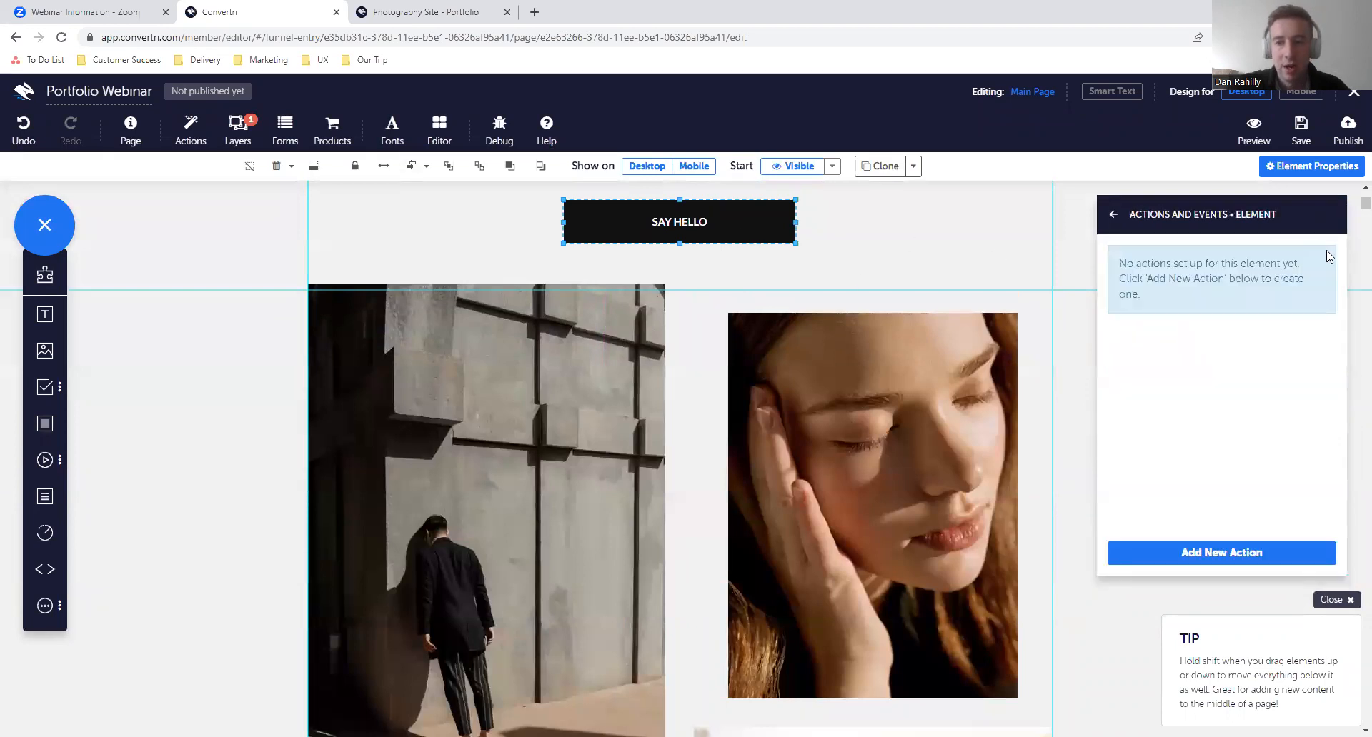
{"action": "left_click", "coordinate": [1113, 216]}
- Set the mode of the SAY HELLO button below the main heading to Link
{"action": "scroll", "coordinate": [956, 335], "scroll_direction": "up", "scroll_amount": 4}
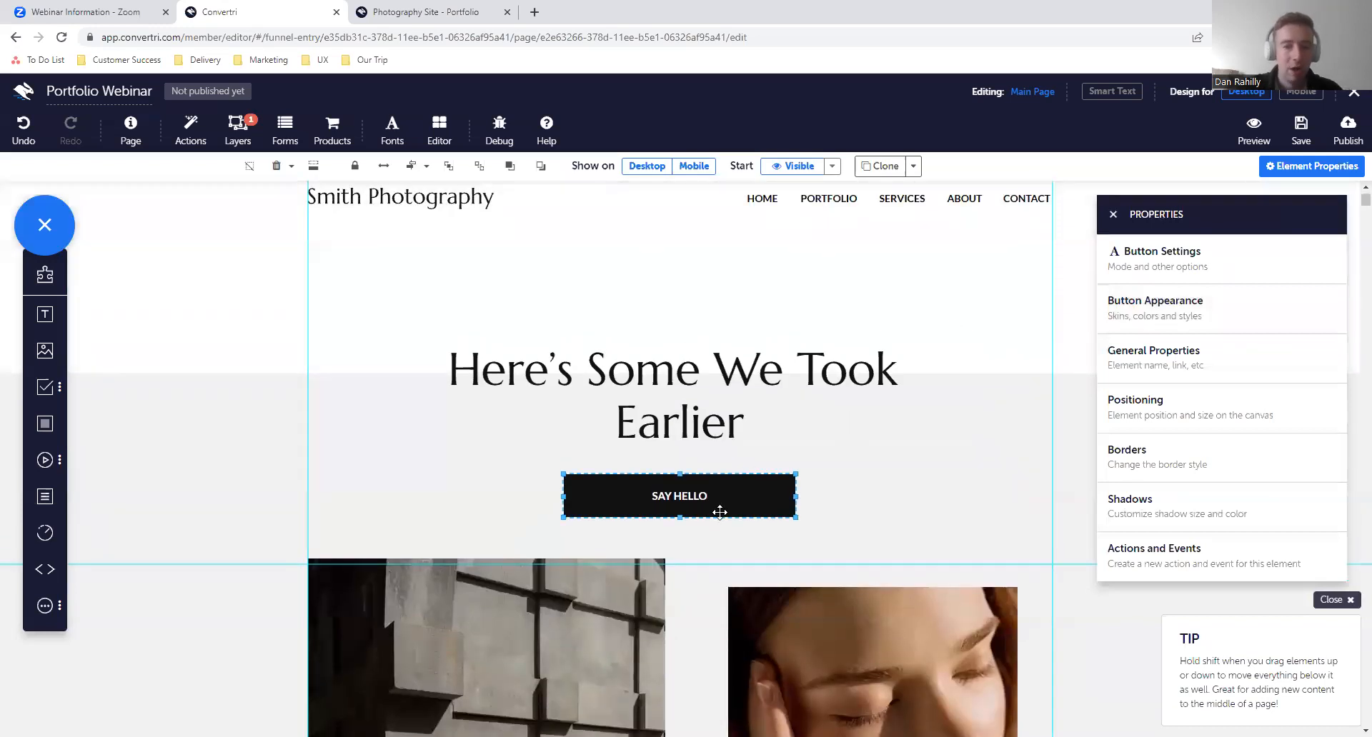
{"action": "scroll", "coordinate": [721, 510], "scroll_direction": "down", "scroll_amount": 15}
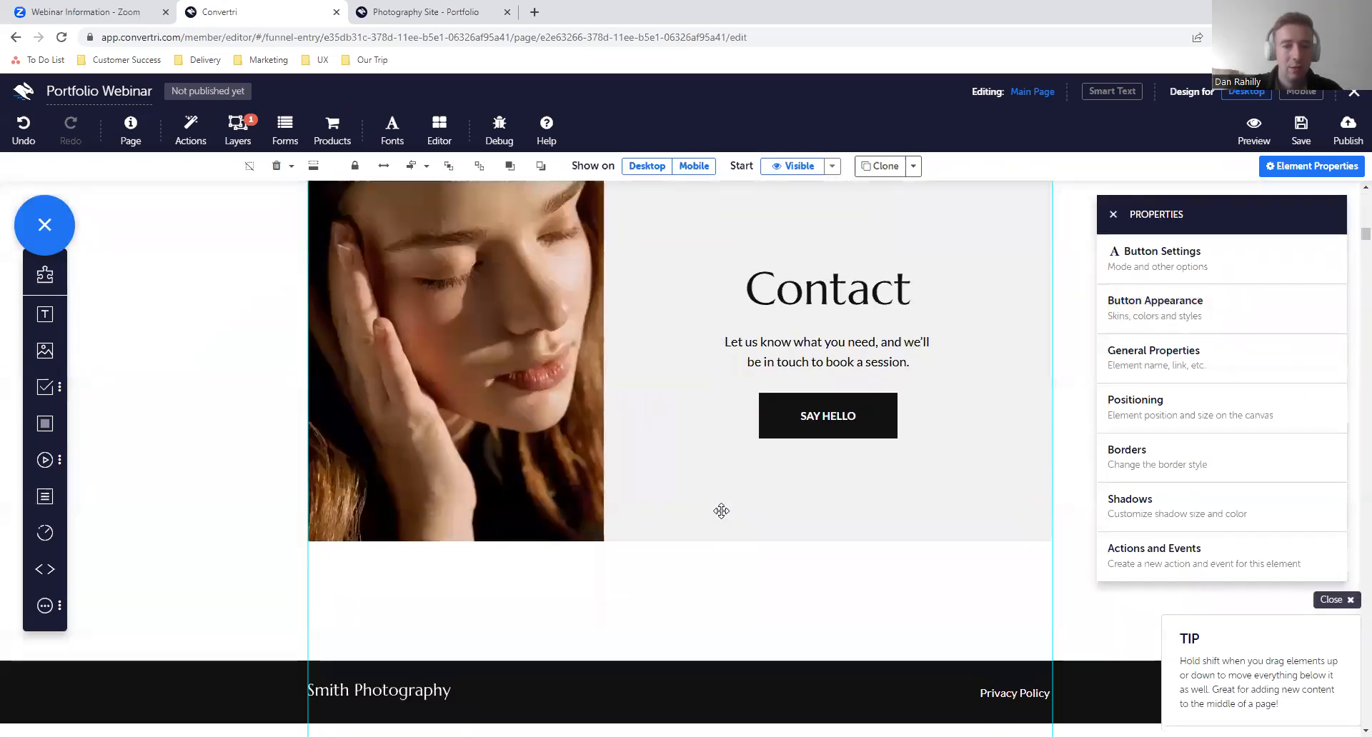
{"action": "scroll", "coordinate": [740, 448], "scroll_direction": "up", "scroll_amount": 2}
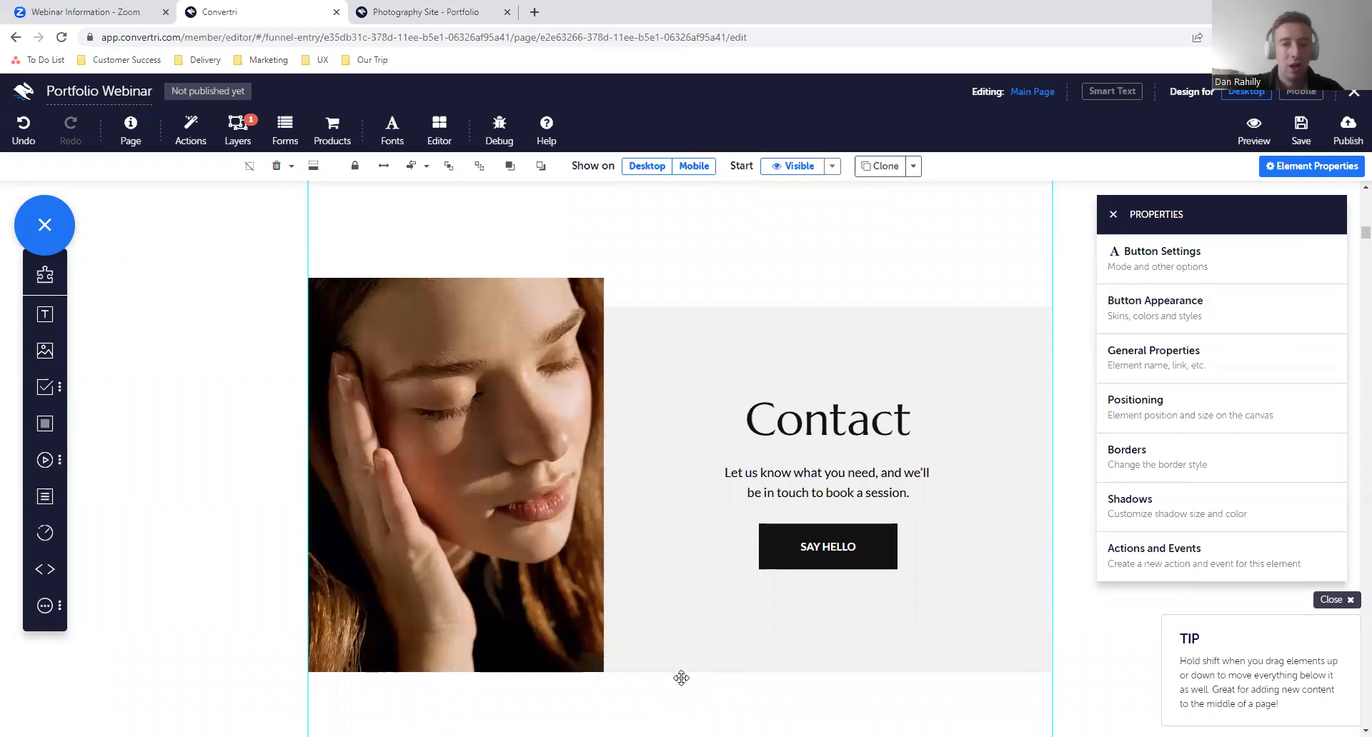
{"action": "scroll", "coordinate": [781, 297], "scroll_direction": "up", "scroll_amount": 20}
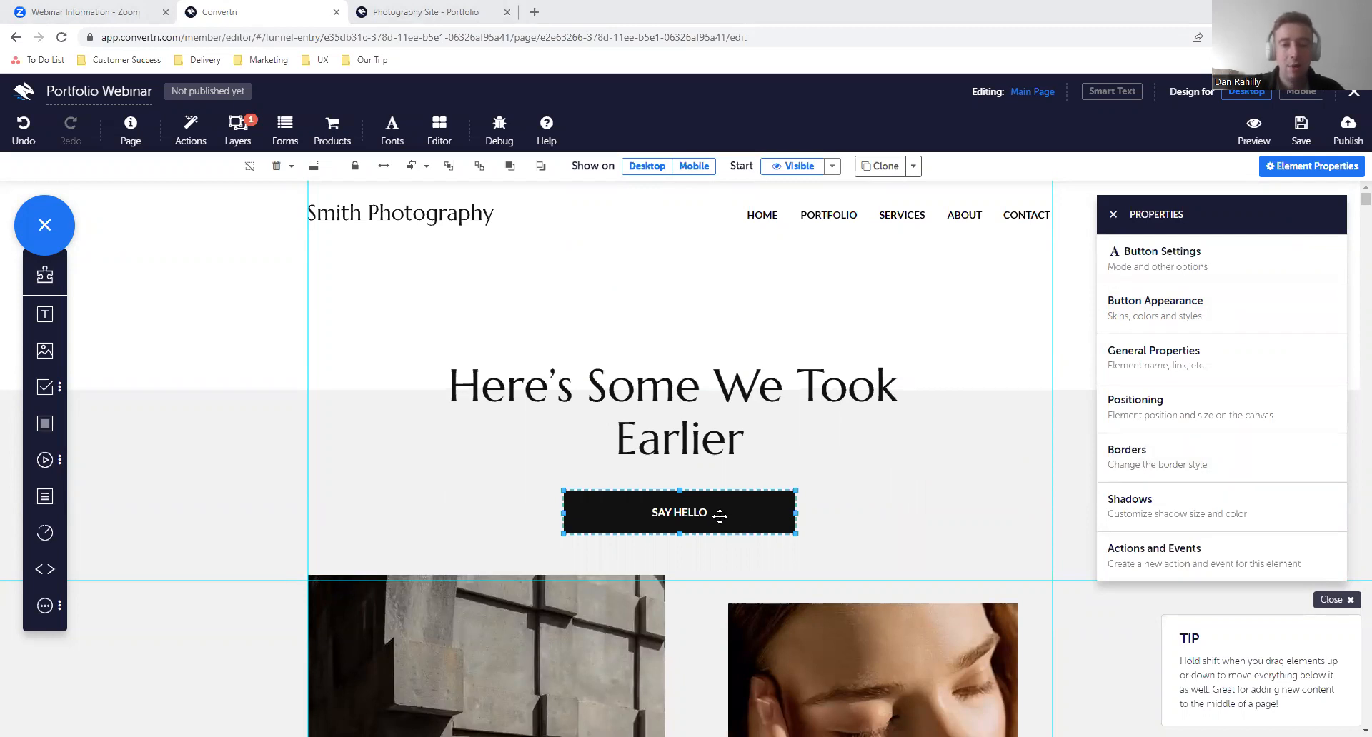
{"action": "left_click", "coordinate": [1218, 364]}
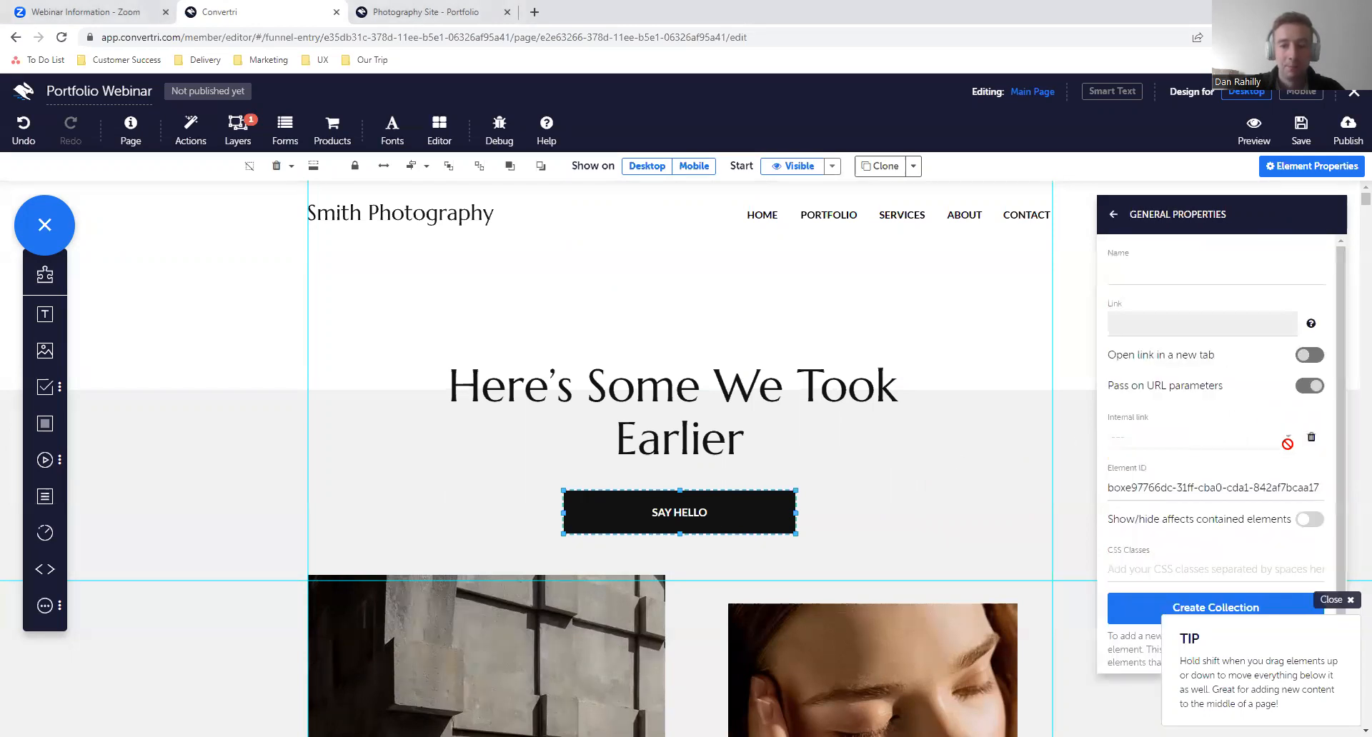
{"action": "left_click", "coordinate": [1115, 213]}
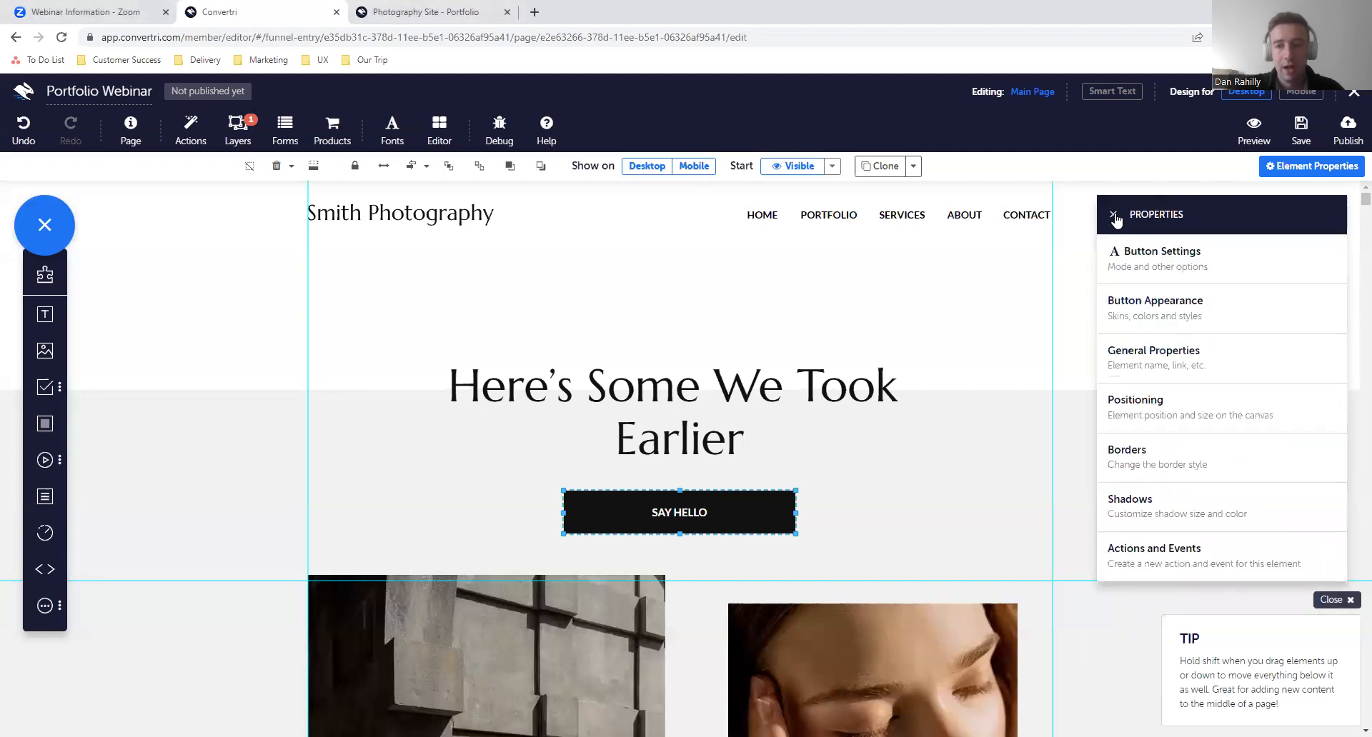
{"action": "left_click", "coordinate": [1198, 273]}
{"action": "left_click", "coordinate": [1152, 273]}
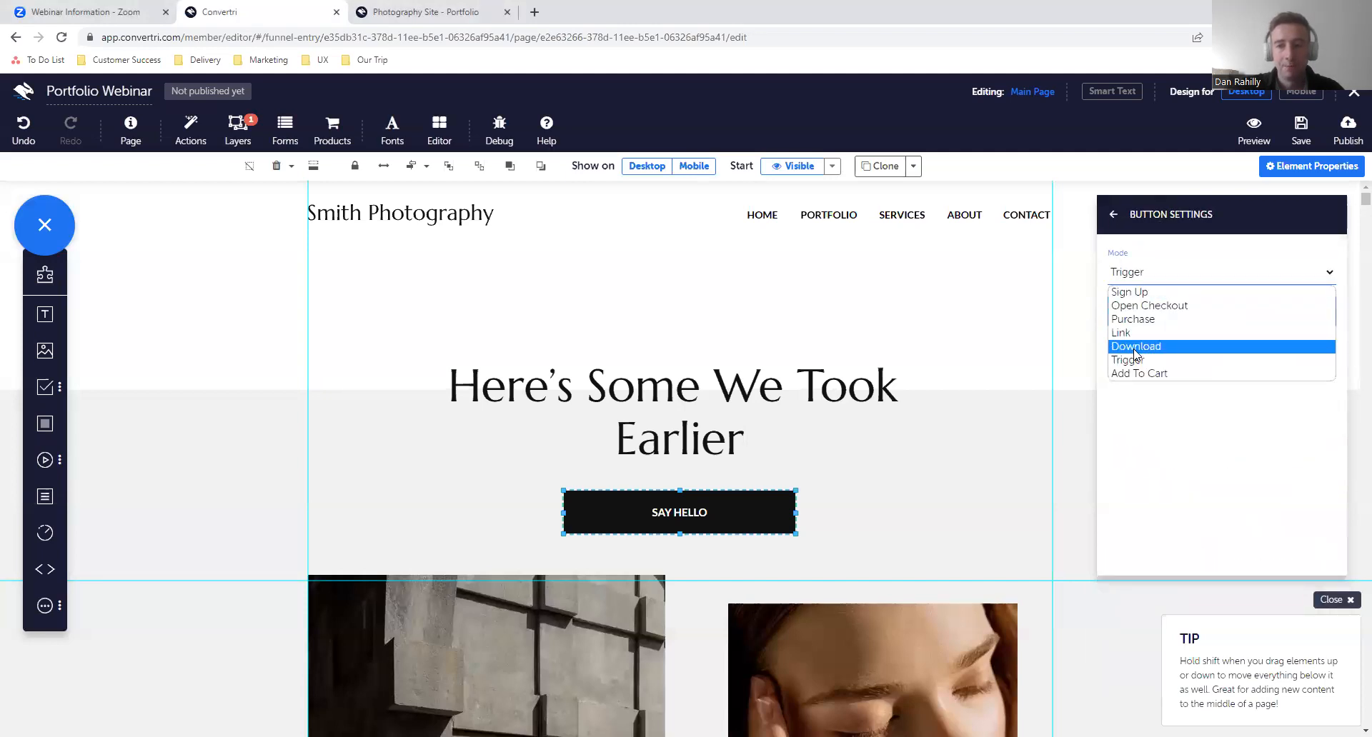
{"action": "left_click", "coordinate": [1146, 334]}
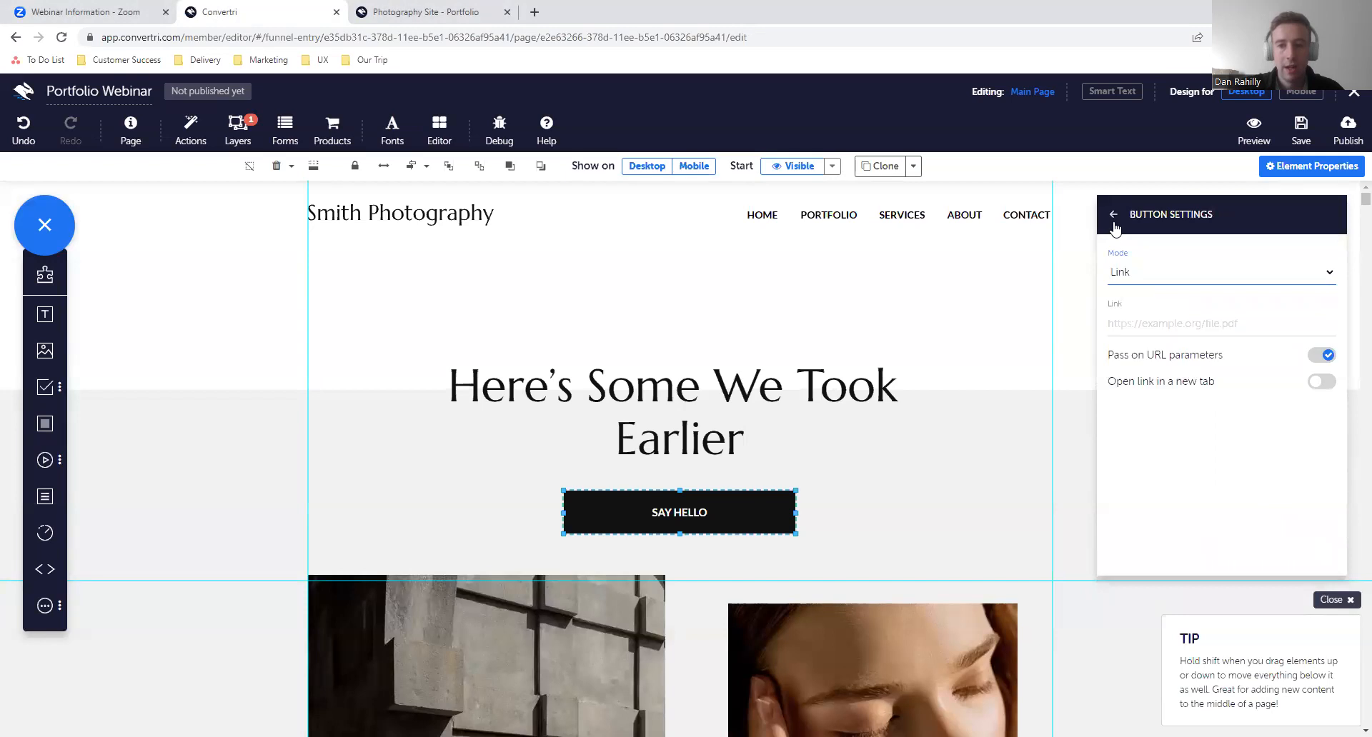
{"action": "left_click", "coordinate": [1113, 216]}
- Review the general properties, appearance and mode settings of the SAY HELLO button below the main heading
{"action": "left_click", "coordinate": [1218, 376]}
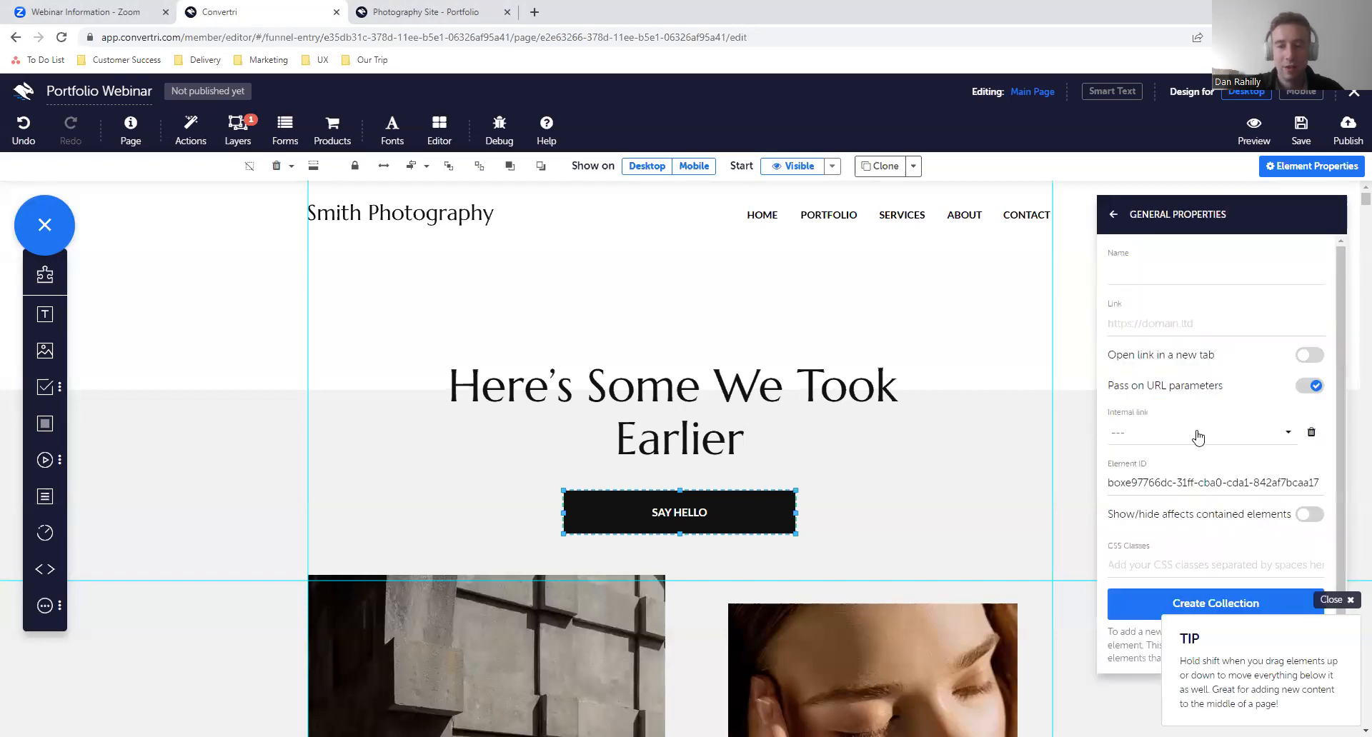
{"action": "left_click", "coordinate": [1115, 227]}
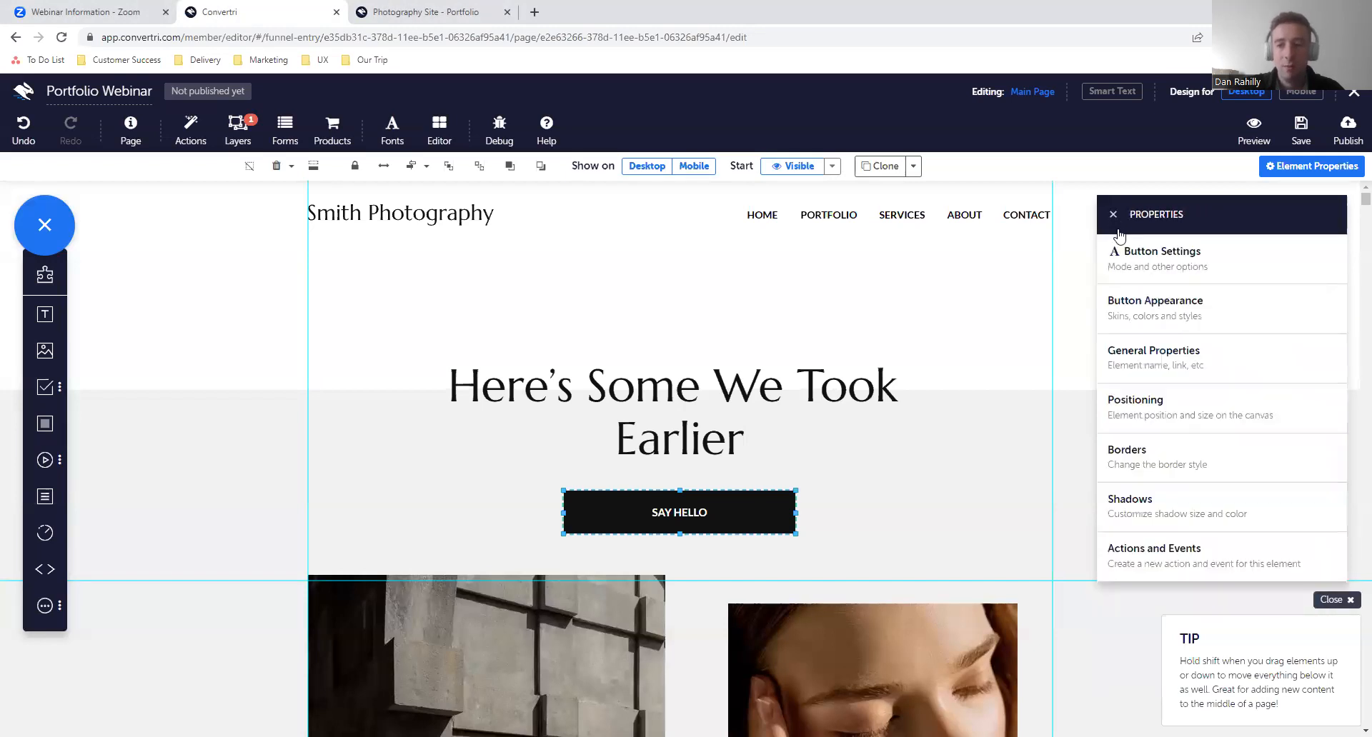
{"action": "left_click", "coordinate": [1176, 327]}
{"action": "left_click", "coordinate": [1113, 215]}
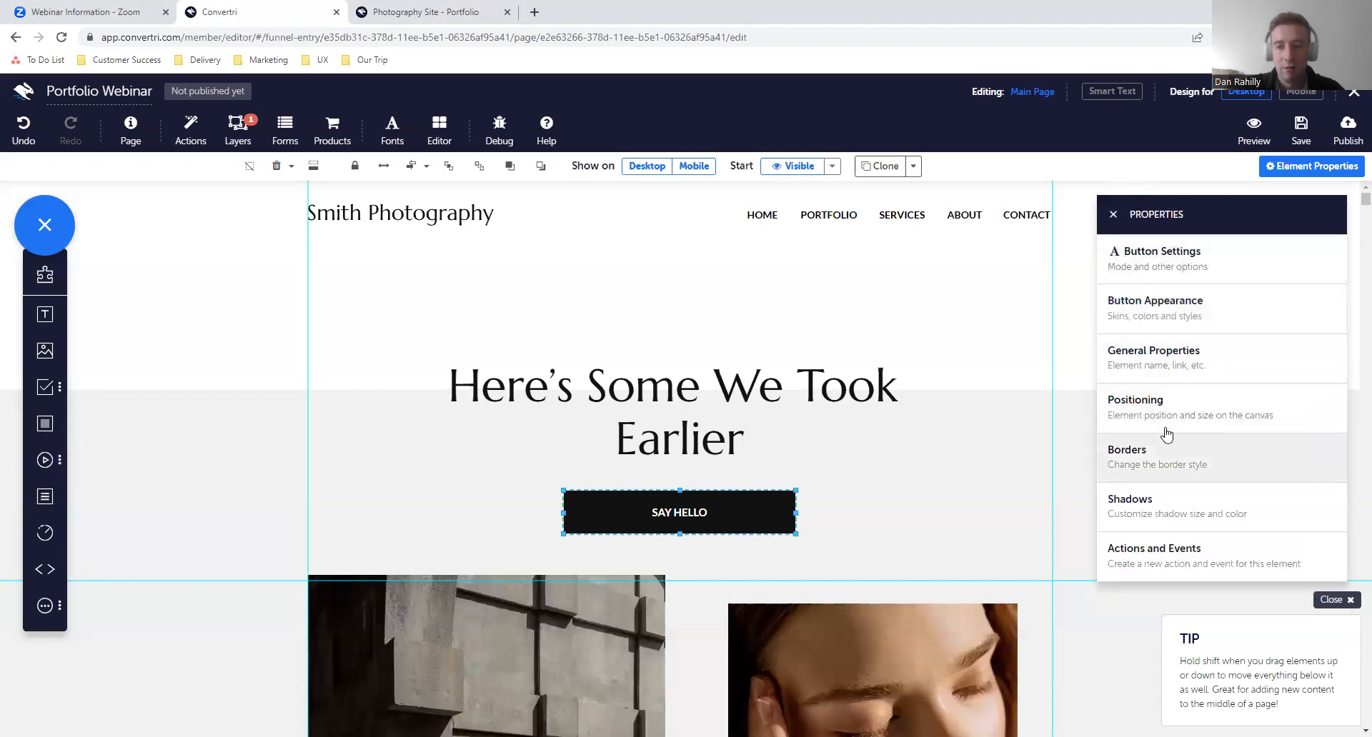
{"action": "left_click", "coordinate": [1169, 273]}
{"action": "left_click", "coordinate": [1173, 275]}
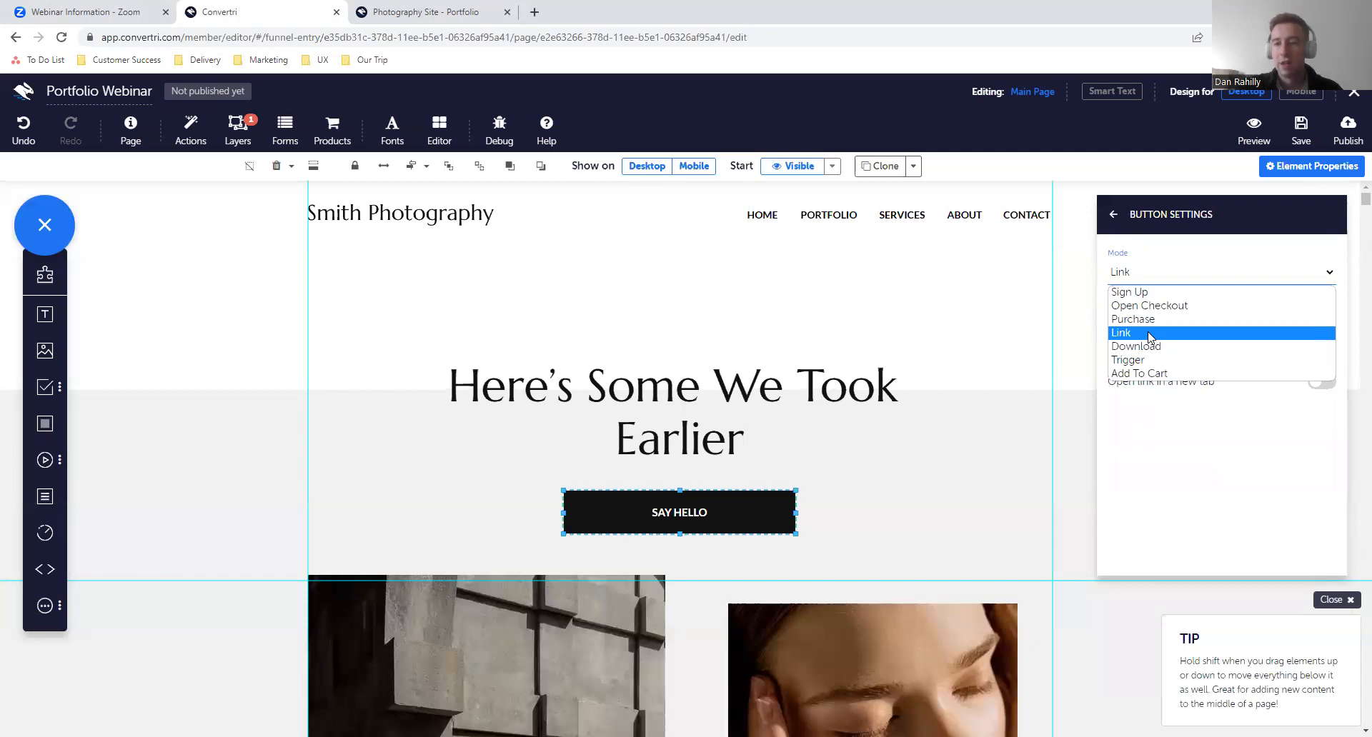
{"action": "left_click", "coordinate": [1150, 336]}
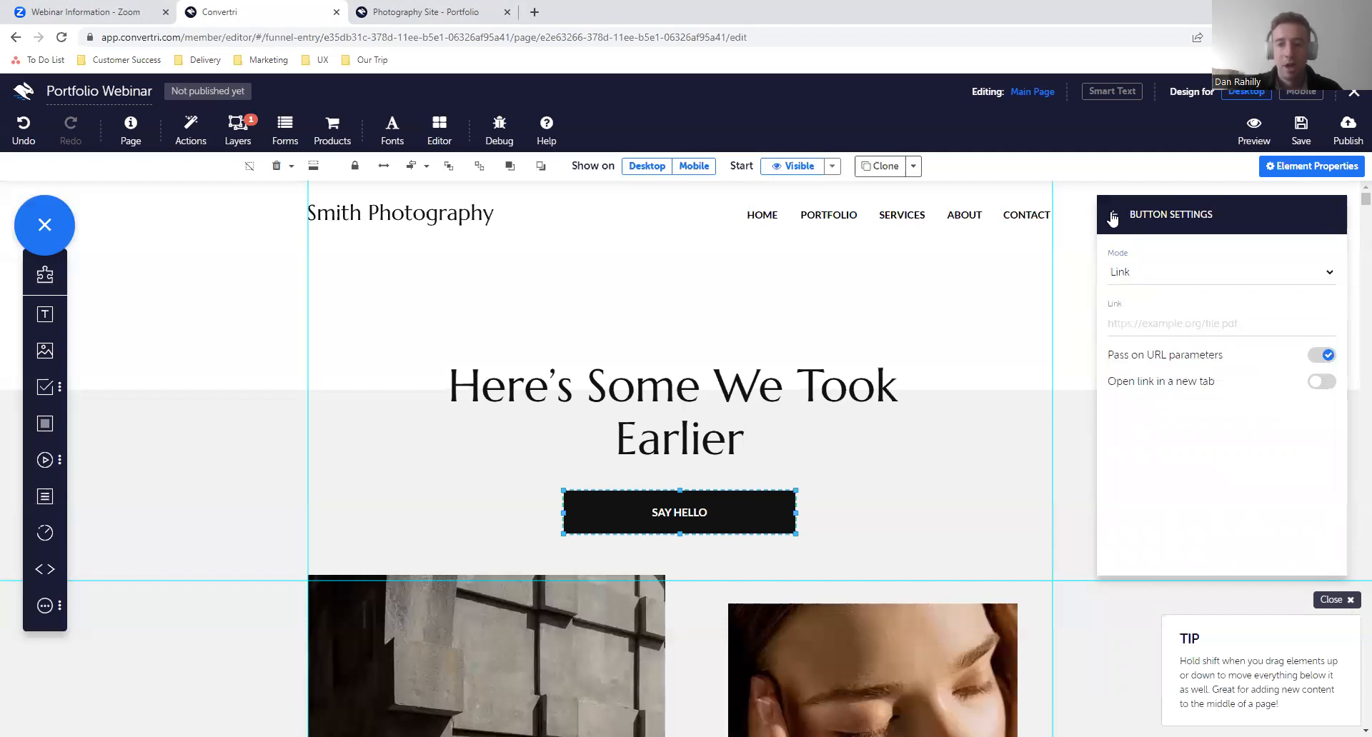
{"action": "left_click", "coordinate": [1113, 215]}
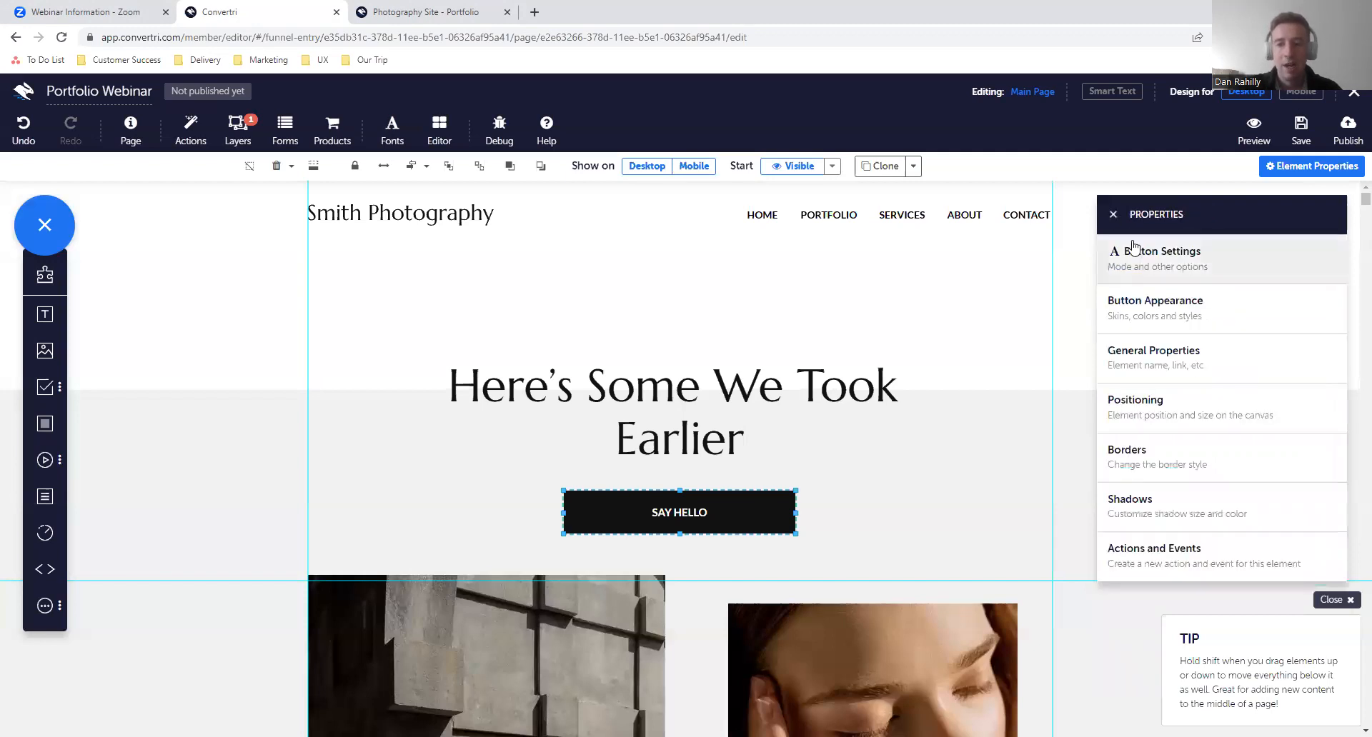
- Set the internal link of the SAY HELLO button below the main heading to the CONTACT element
{"action": "left_click", "coordinate": [1164, 366]}
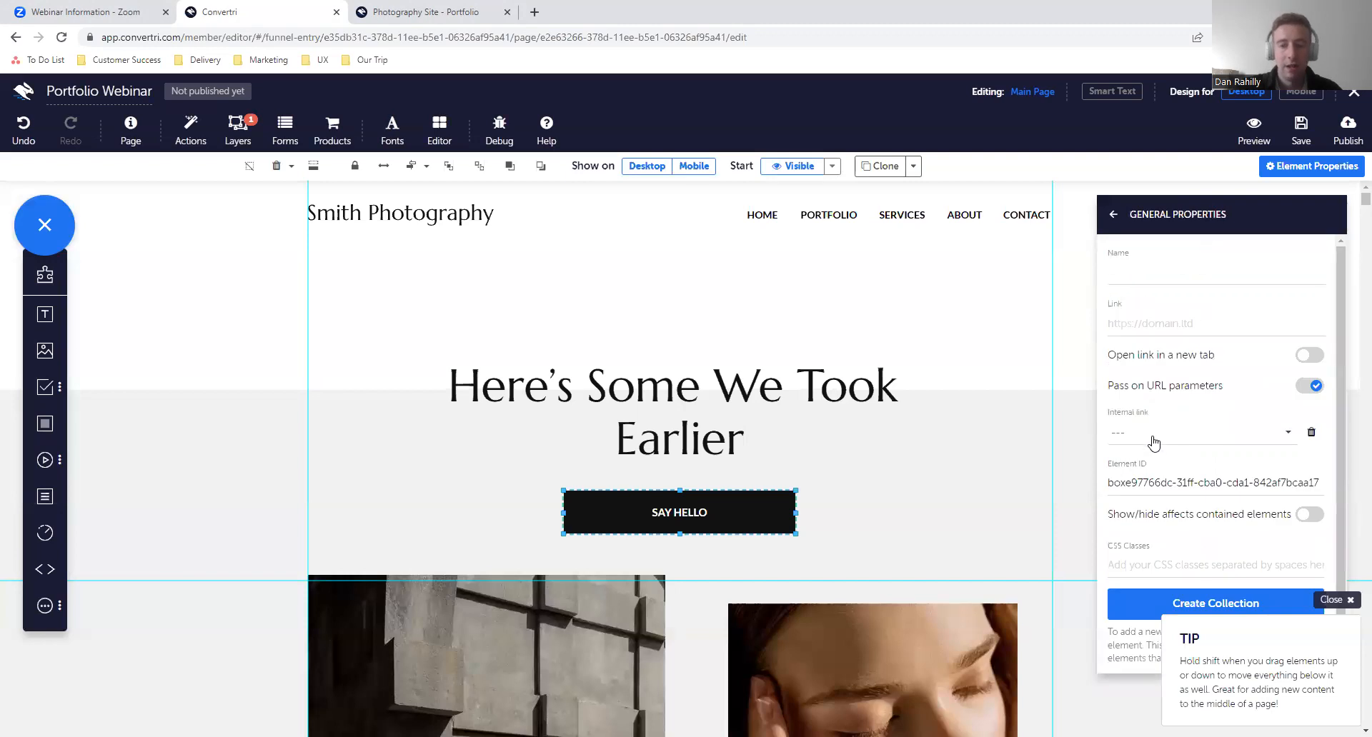
{"action": "left_click", "coordinate": [1152, 442]}
{"action": "scroll", "coordinate": [1158, 532], "scroll_direction": "down", "scroll_amount": 3}
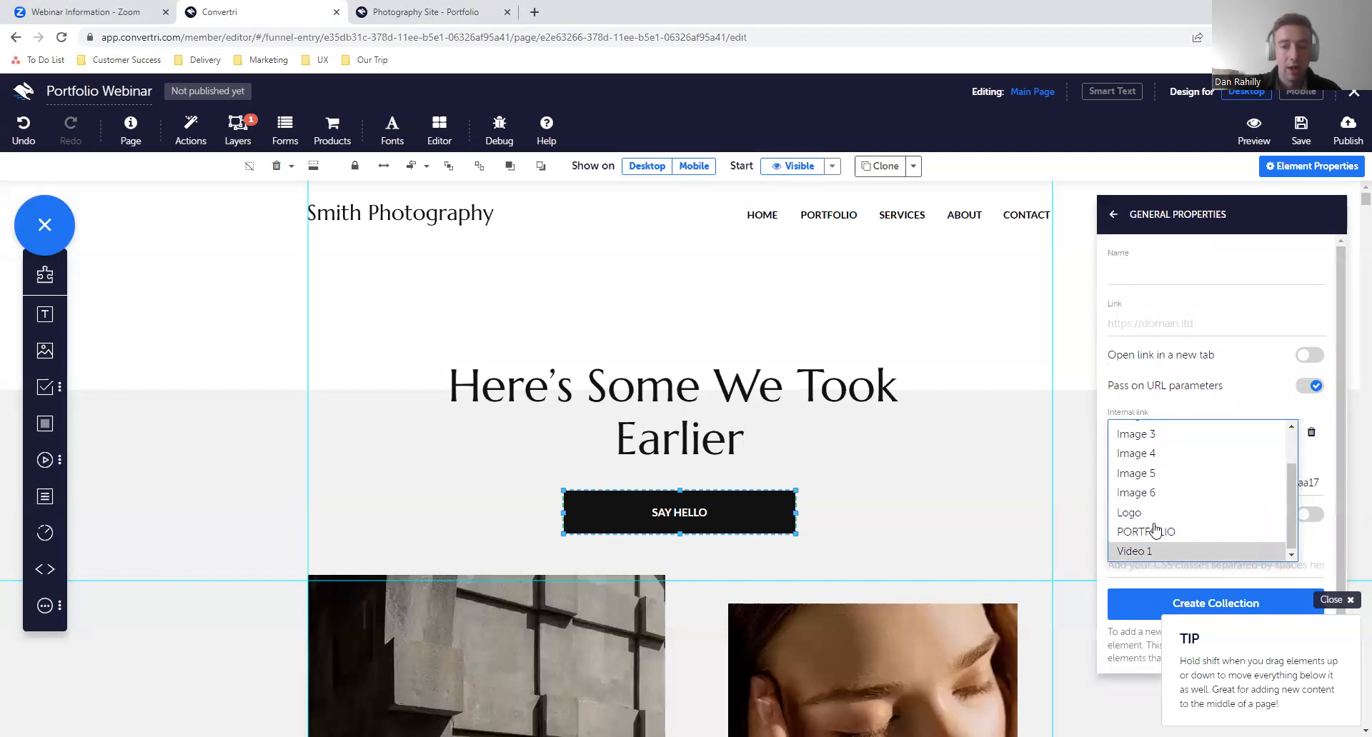
{"action": "scroll", "coordinate": [1170, 440], "scroll_direction": "up", "scroll_amount": 2}
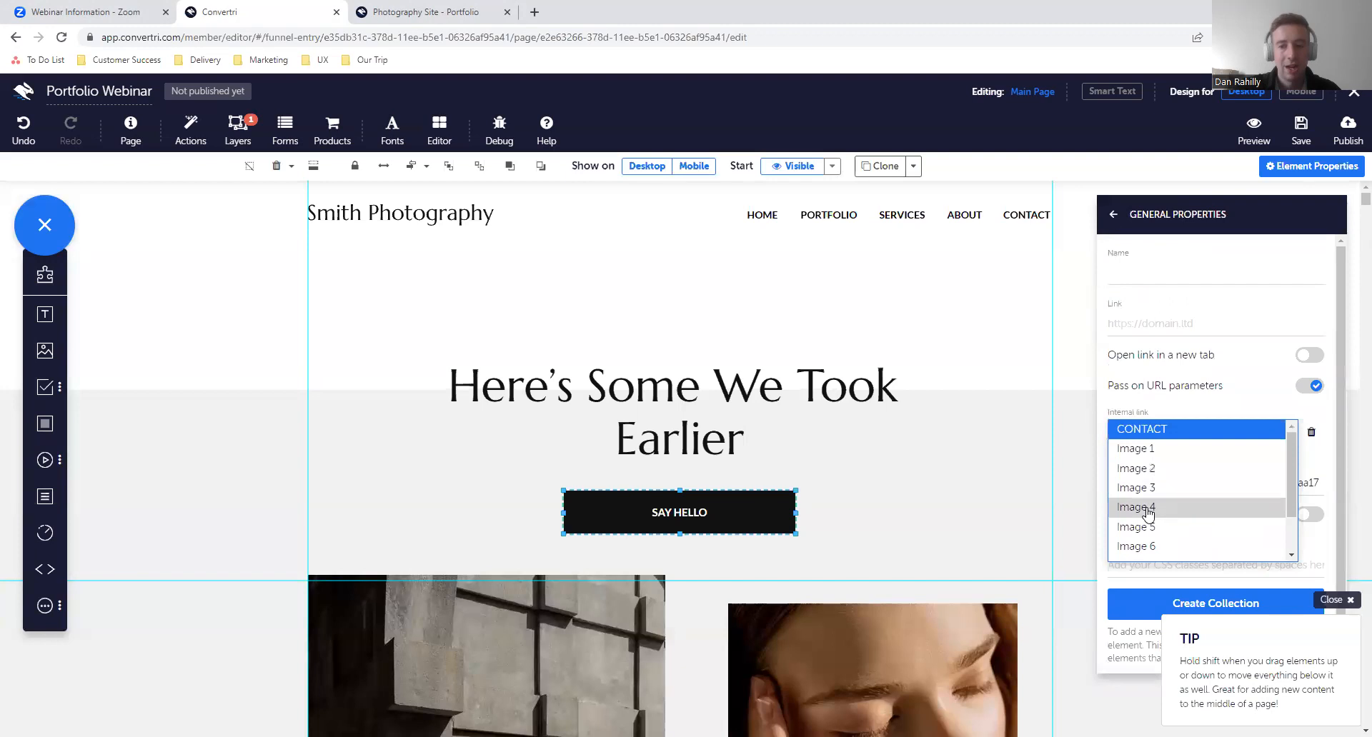
{"action": "scroll", "coordinate": [1147, 513], "scroll_direction": "down", "scroll_amount": 3}
{"action": "scroll", "coordinate": [1143, 533], "scroll_direction": "up", "scroll_amount": 3}
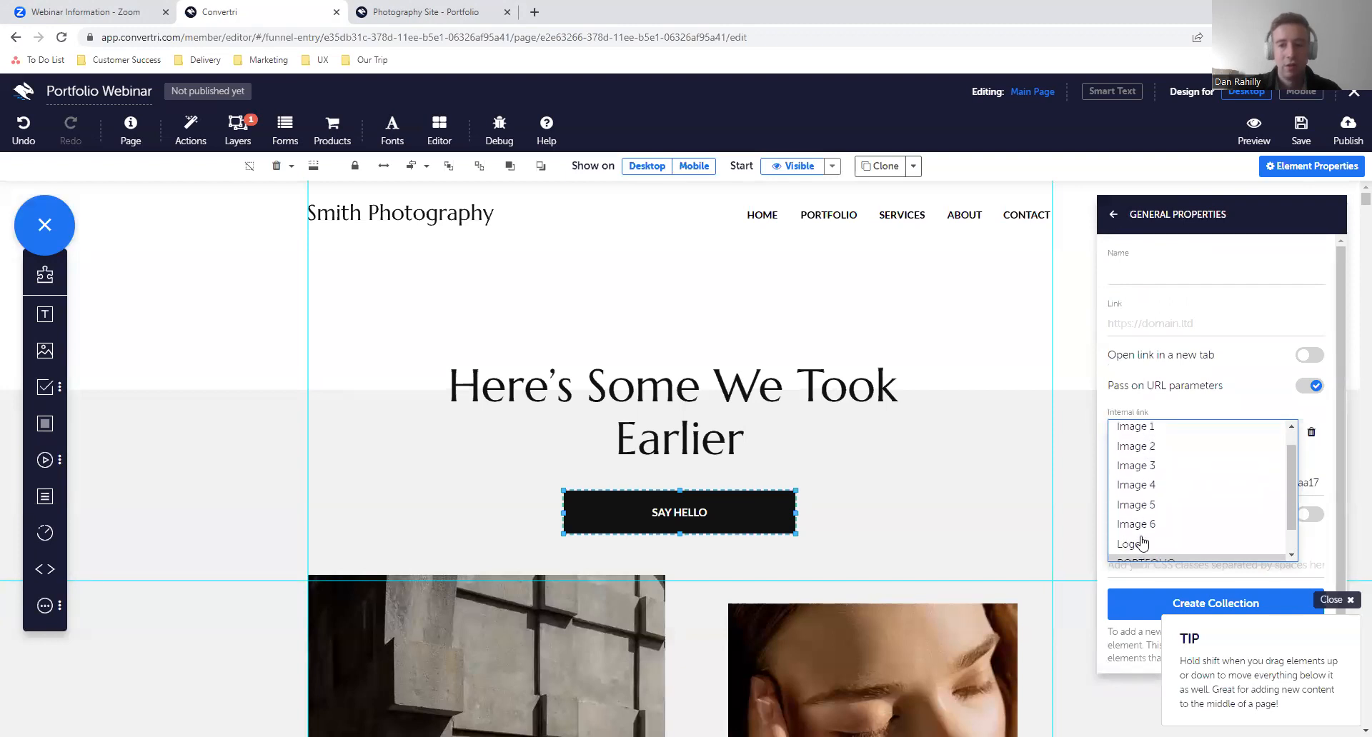
{"action": "left_click", "coordinate": [1129, 434]}
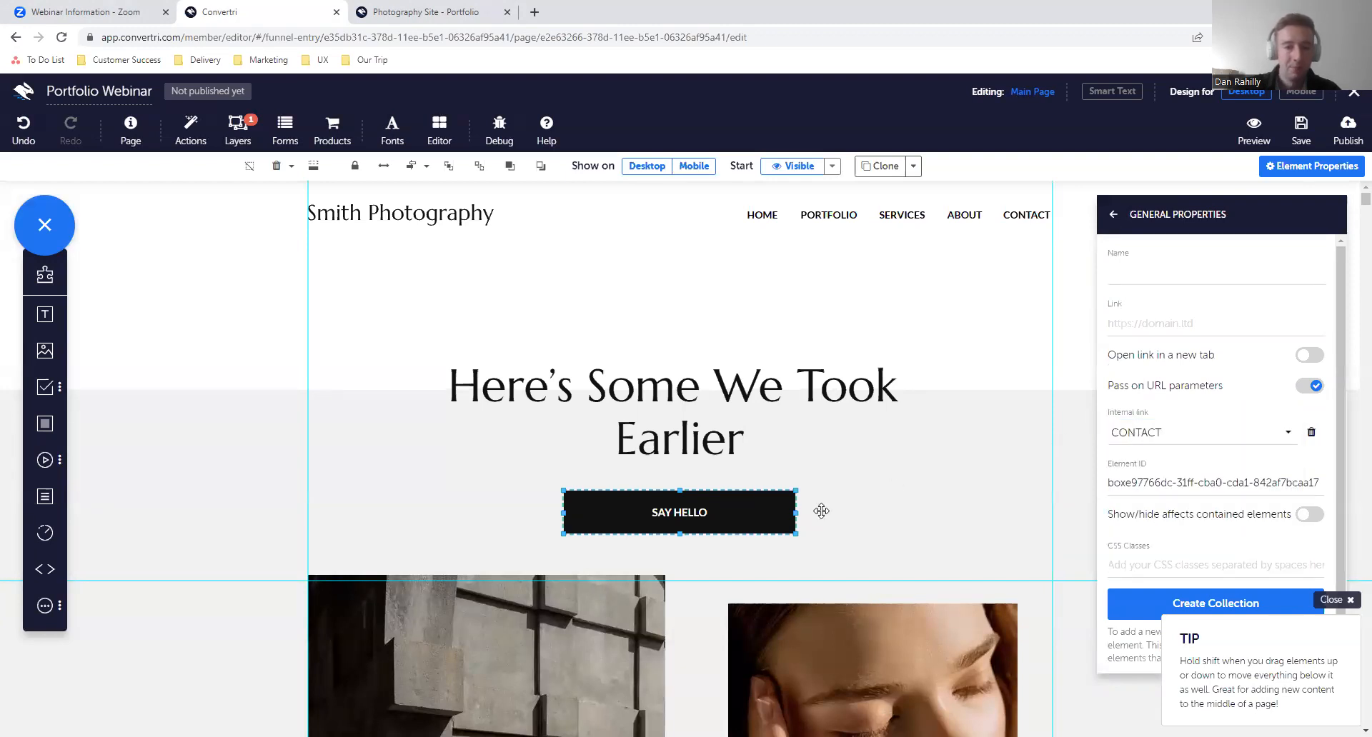
- Save the page and test both SAY HELLO buttons in the preview, closing the contact form and the preview when done
{"action": "left_click", "coordinate": [1297, 139]}
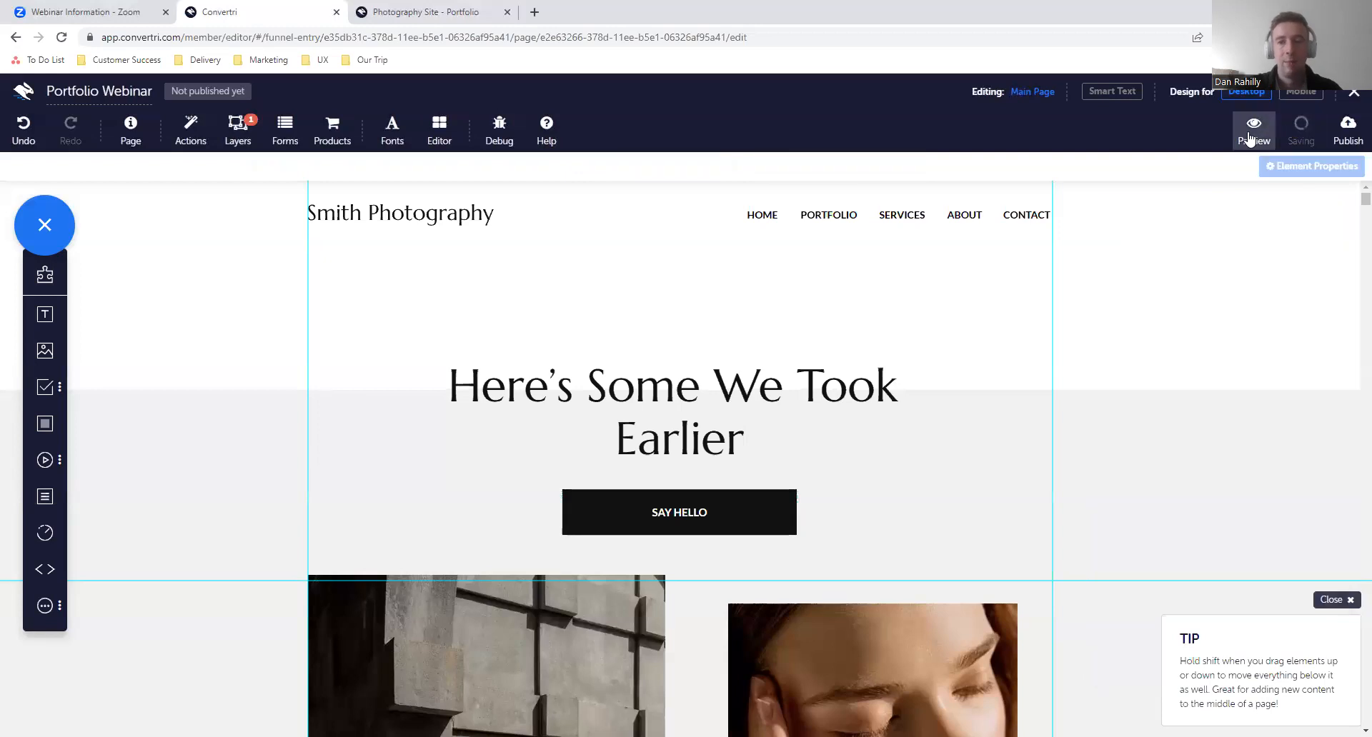
{"action": "left_click", "coordinate": [1249, 138]}
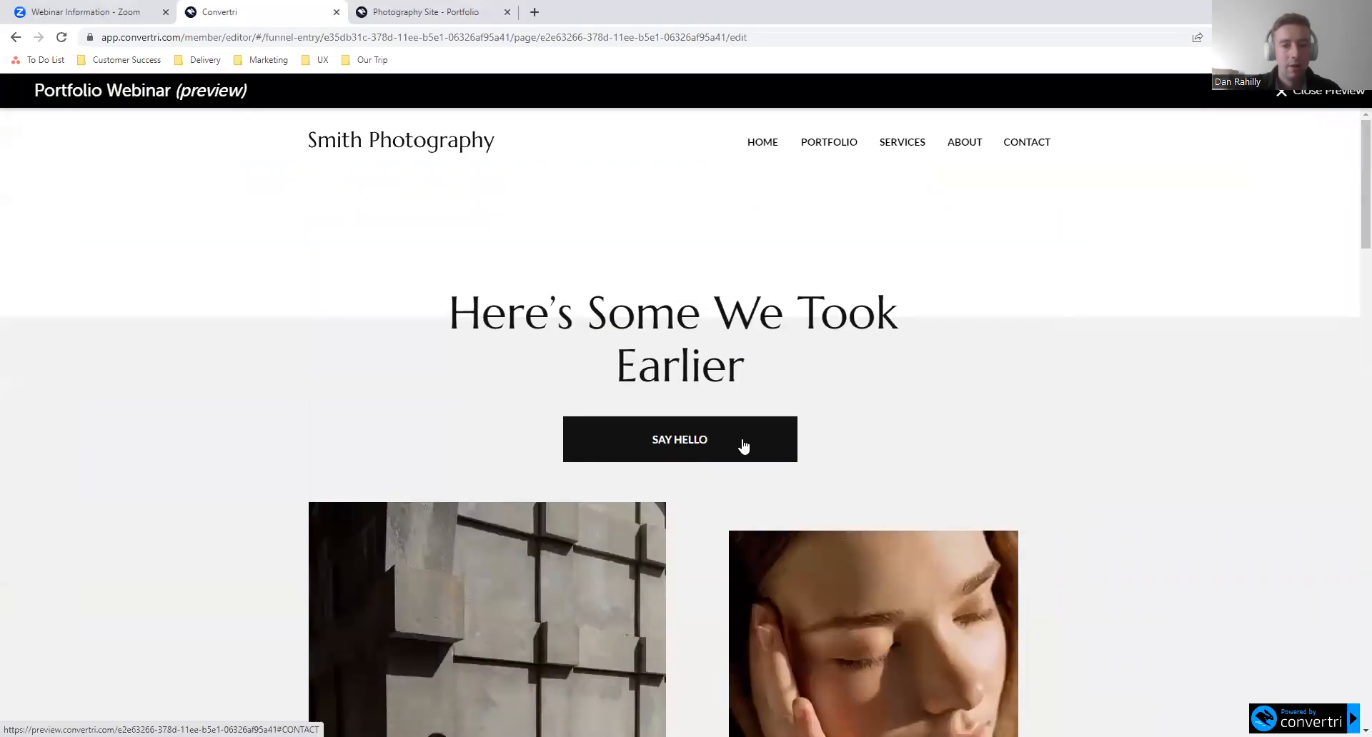
{"action": "left_click", "coordinate": [743, 446]}
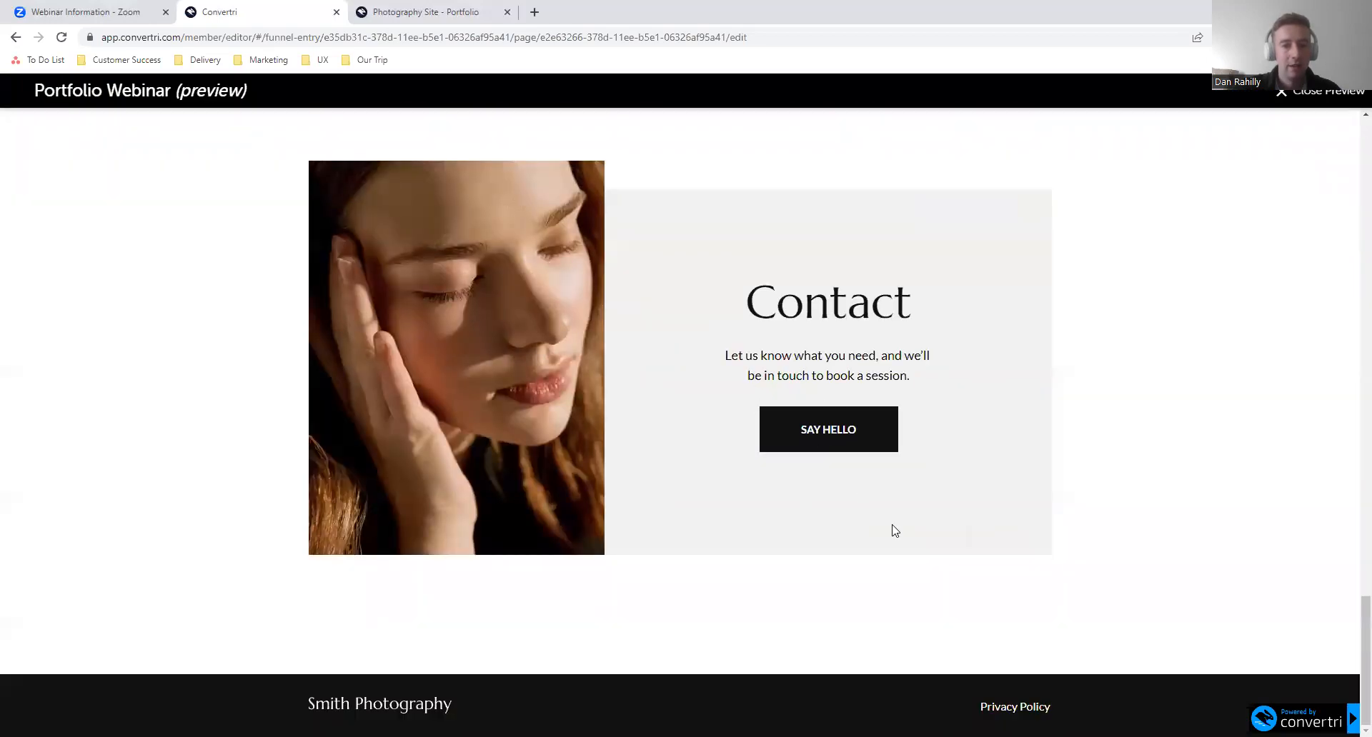
{"action": "left_click", "coordinate": [842, 450]}
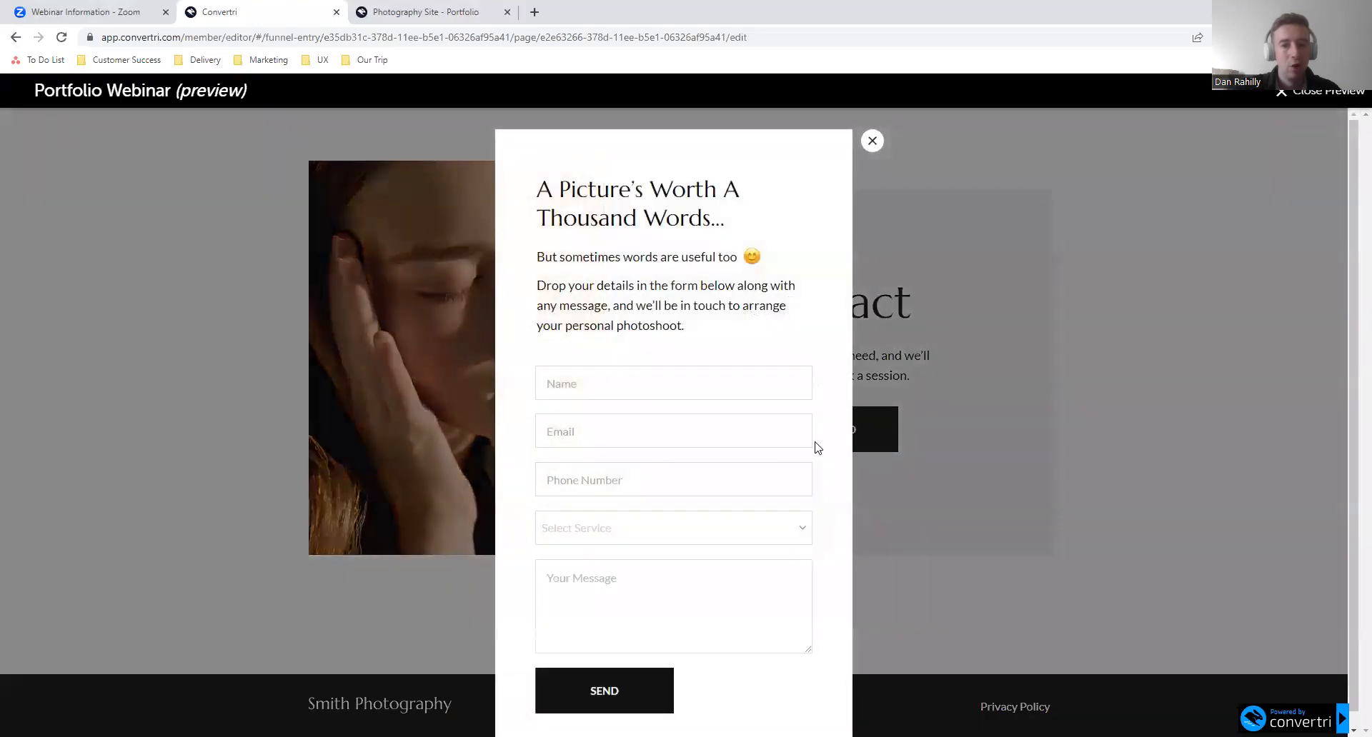
{"action": "left_click", "coordinate": [871, 147]}
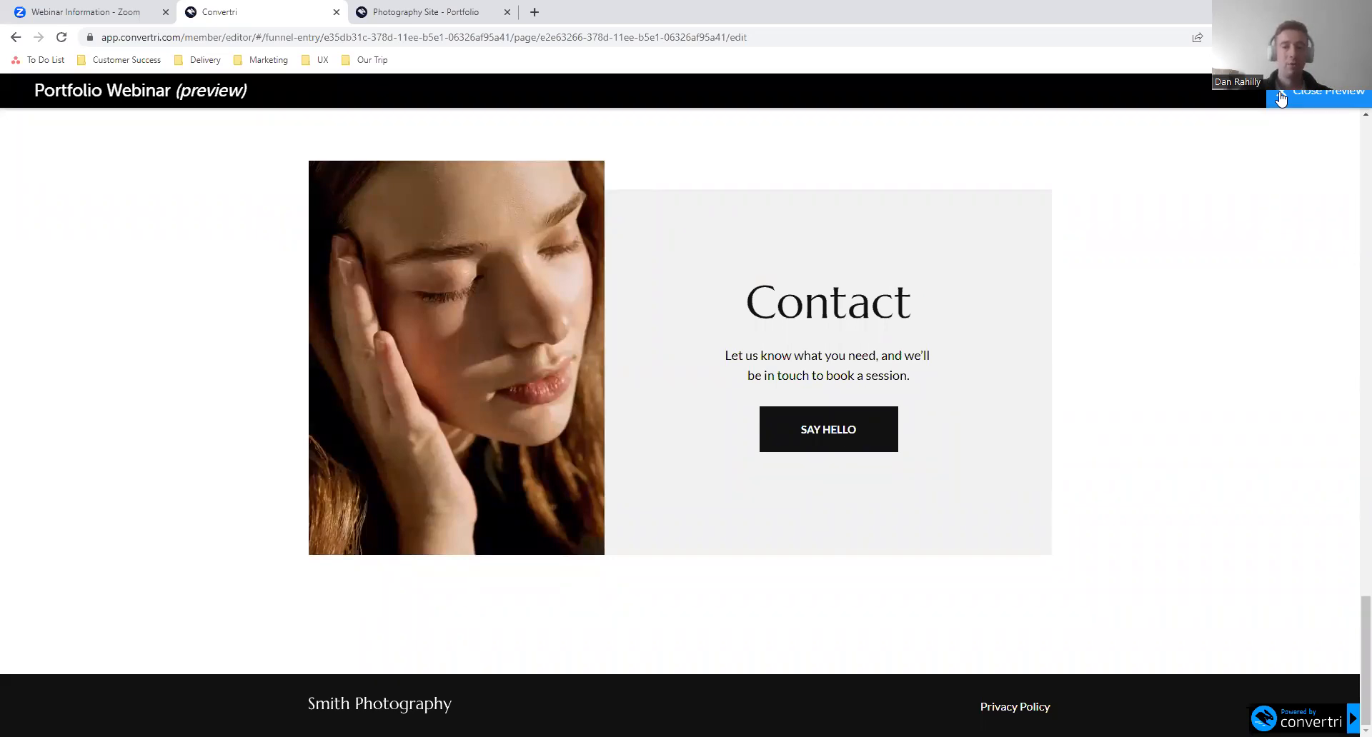
{"action": "left_click", "coordinate": [1281, 99]}
- Check the internal link of the upper SAY HELLO button against the element name of the Contact heading
{"action": "scroll", "coordinate": [895, 443], "scroll_direction": "down", "scroll_amount": 4}
{"action": "scroll", "coordinate": [895, 455], "scroll_direction": "up", "scroll_amount": 3}
{"action": "scroll", "coordinate": [895, 455], "scroll_direction": "down", "scroll_amount": 3}
{"action": "scroll", "coordinate": [895, 454], "scroll_direction": "up", "scroll_amount": 3}
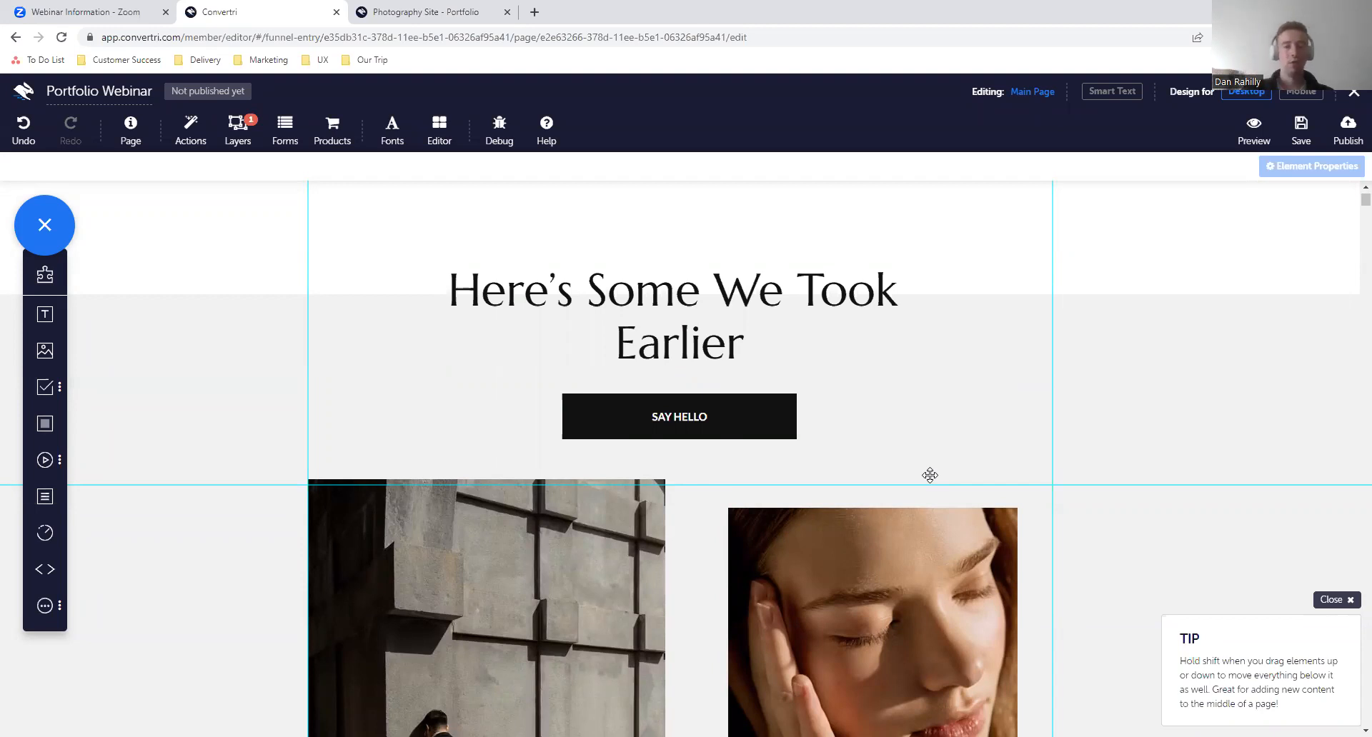
{"action": "left_click", "coordinate": [724, 424]}
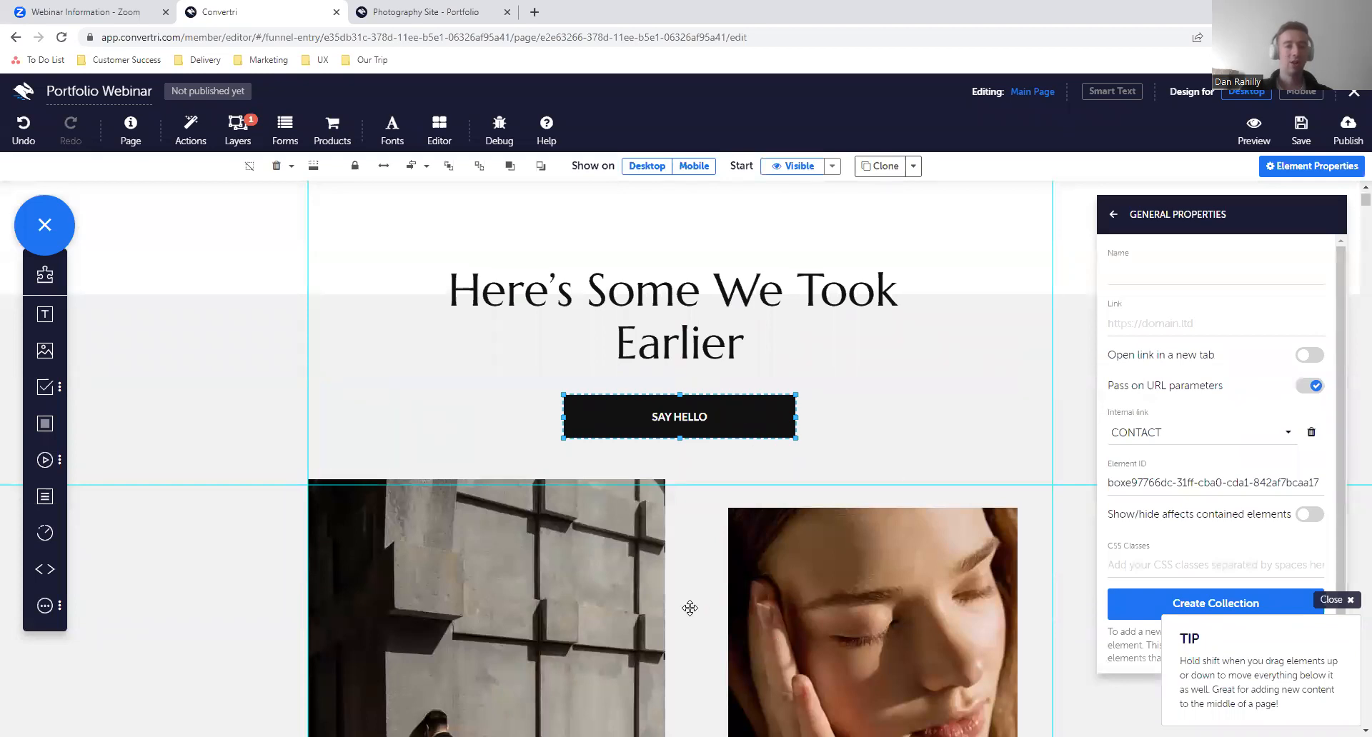
{"action": "scroll", "coordinate": [689, 608], "scroll_direction": "down", "scroll_amount": 15}
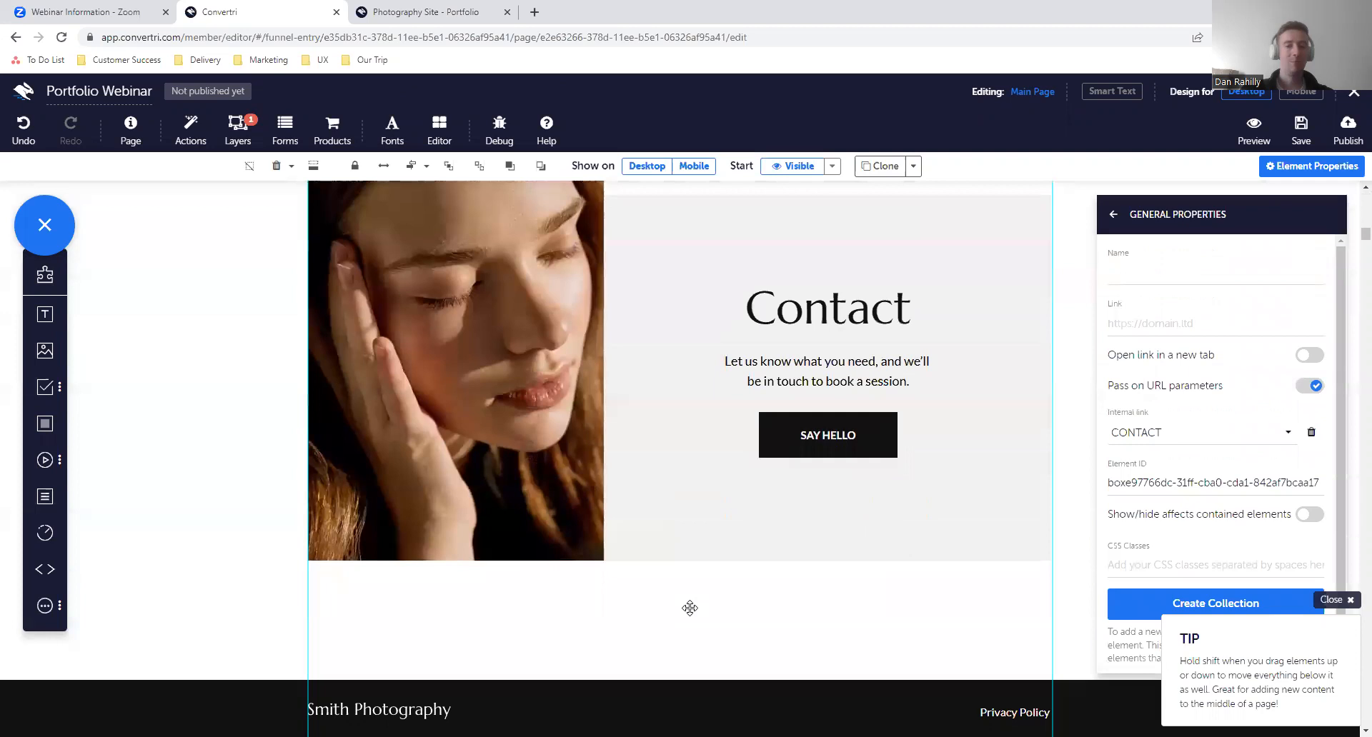
{"action": "left_click", "coordinate": [817, 280]}
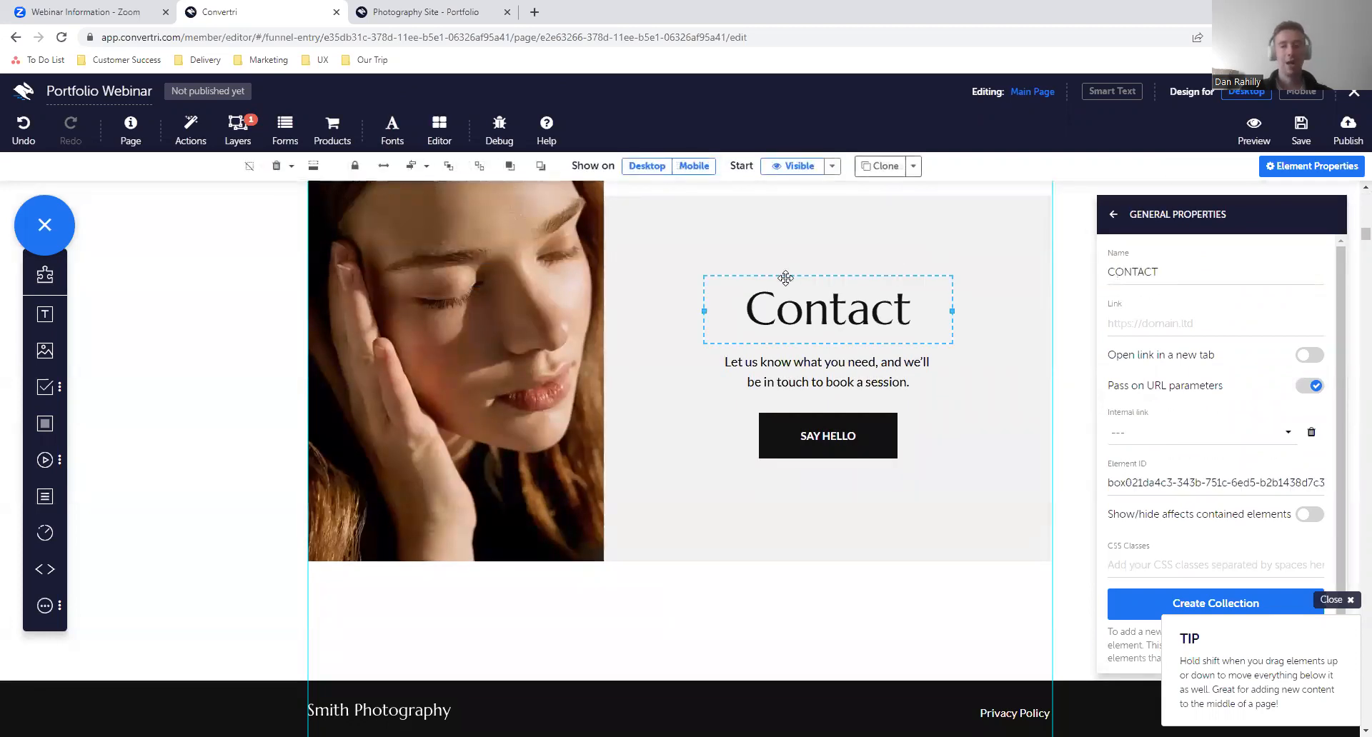
- Examine the general properties of the "Here's Some We Took Earlier" heading, checking its element name
{"action": "scroll", "coordinate": [785, 278], "scroll_direction": "up", "scroll_amount": 20}
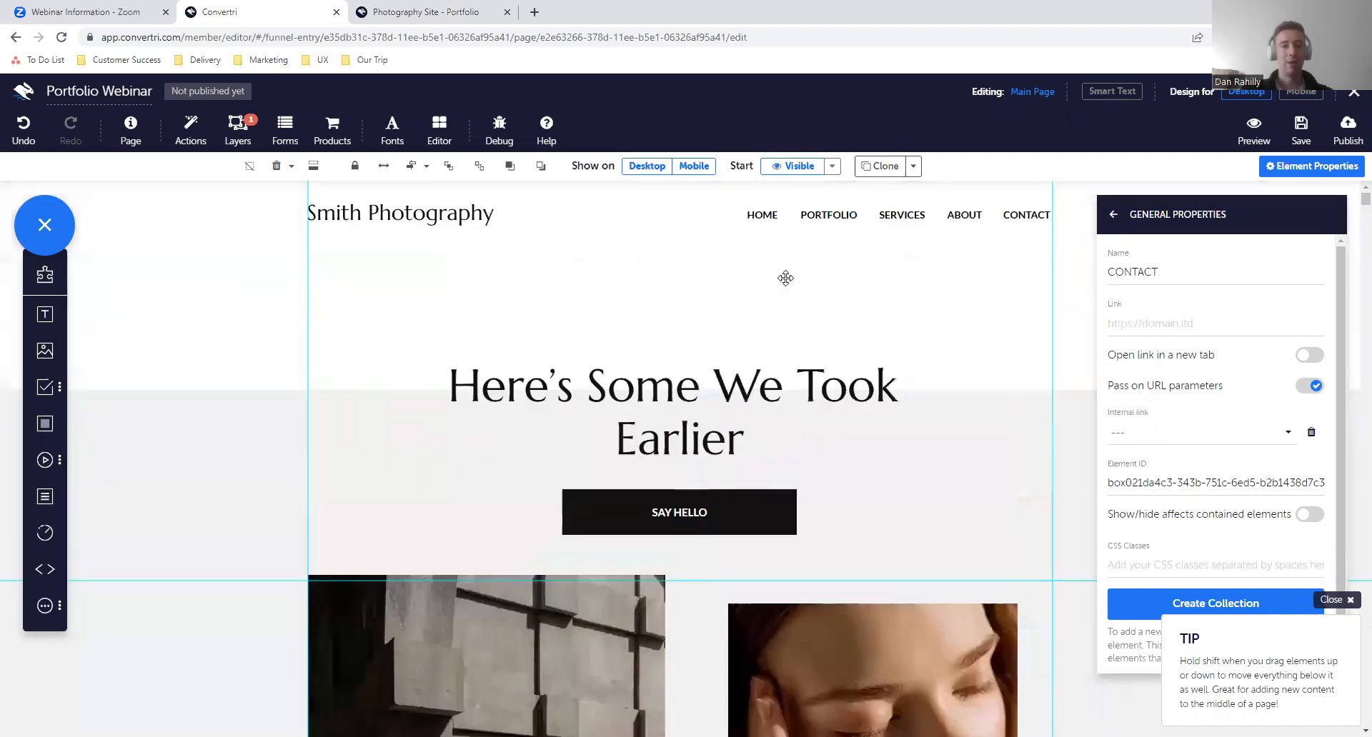
{"action": "scroll", "coordinate": [768, 542], "scroll_direction": "down", "scroll_amount": 10}
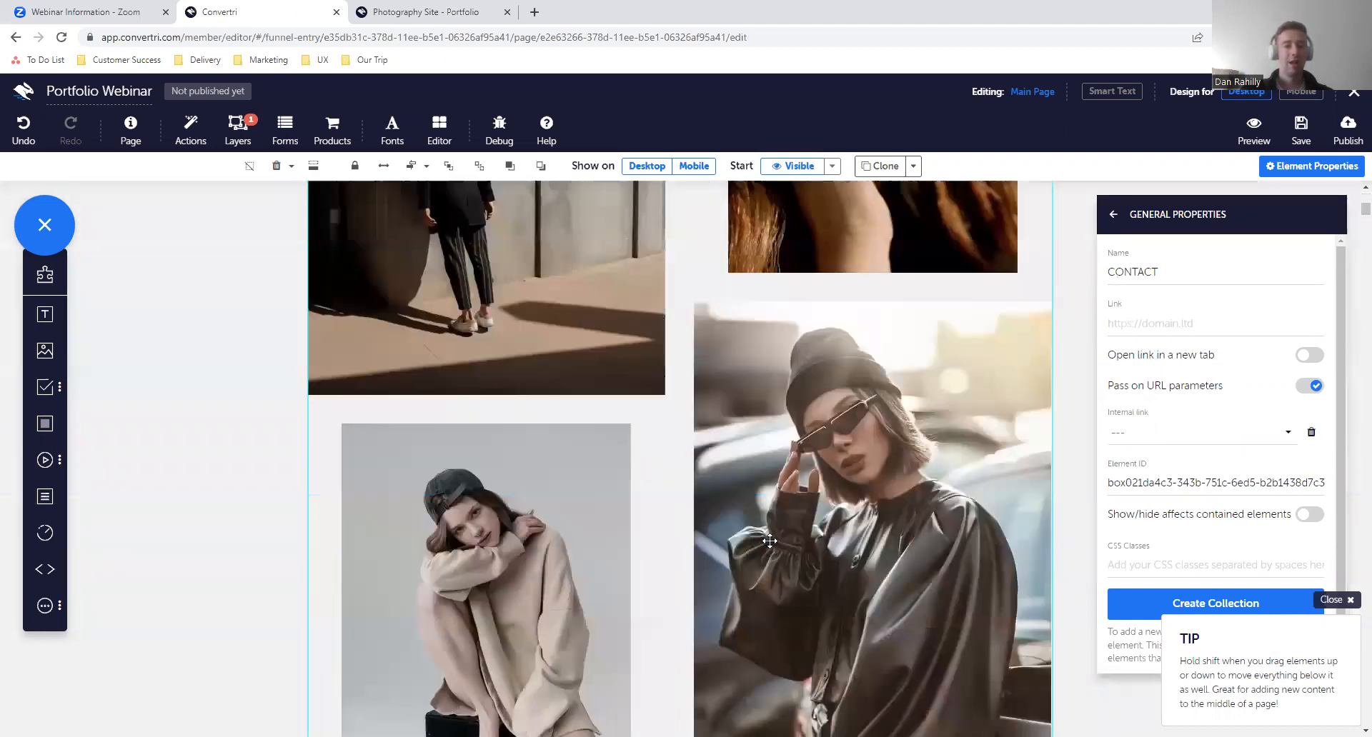
{"action": "scroll", "coordinate": [770, 541], "scroll_direction": "up", "scroll_amount": 8}
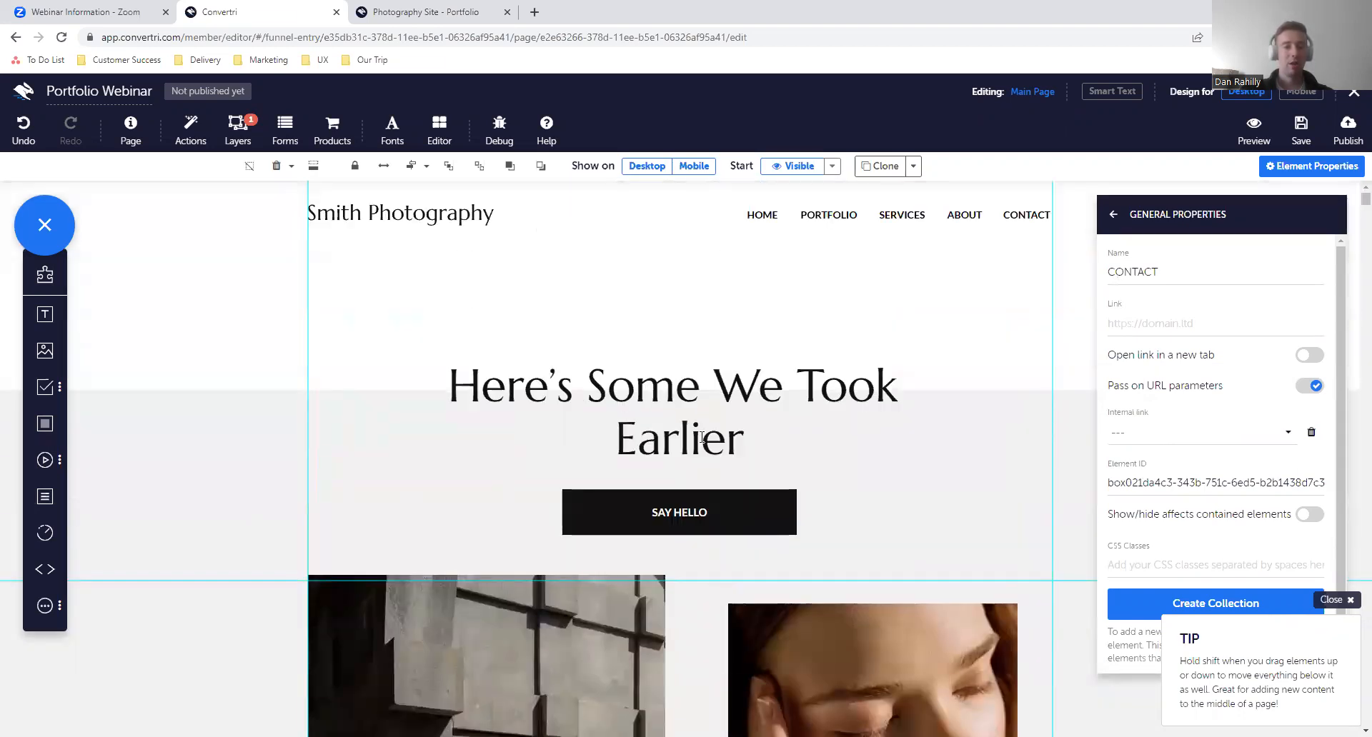
{"action": "left_click", "coordinate": [750, 436]}
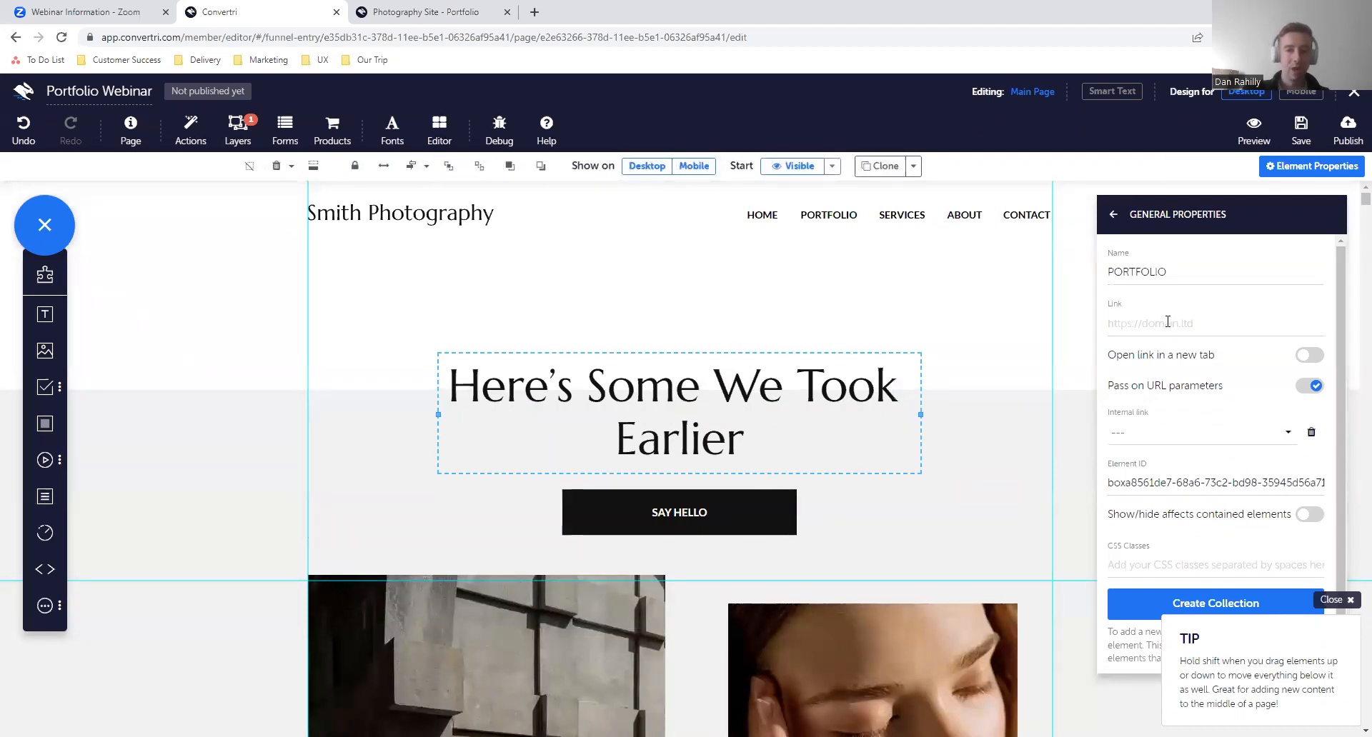
{"action": "left_click", "coordinate": [1113, 215]}
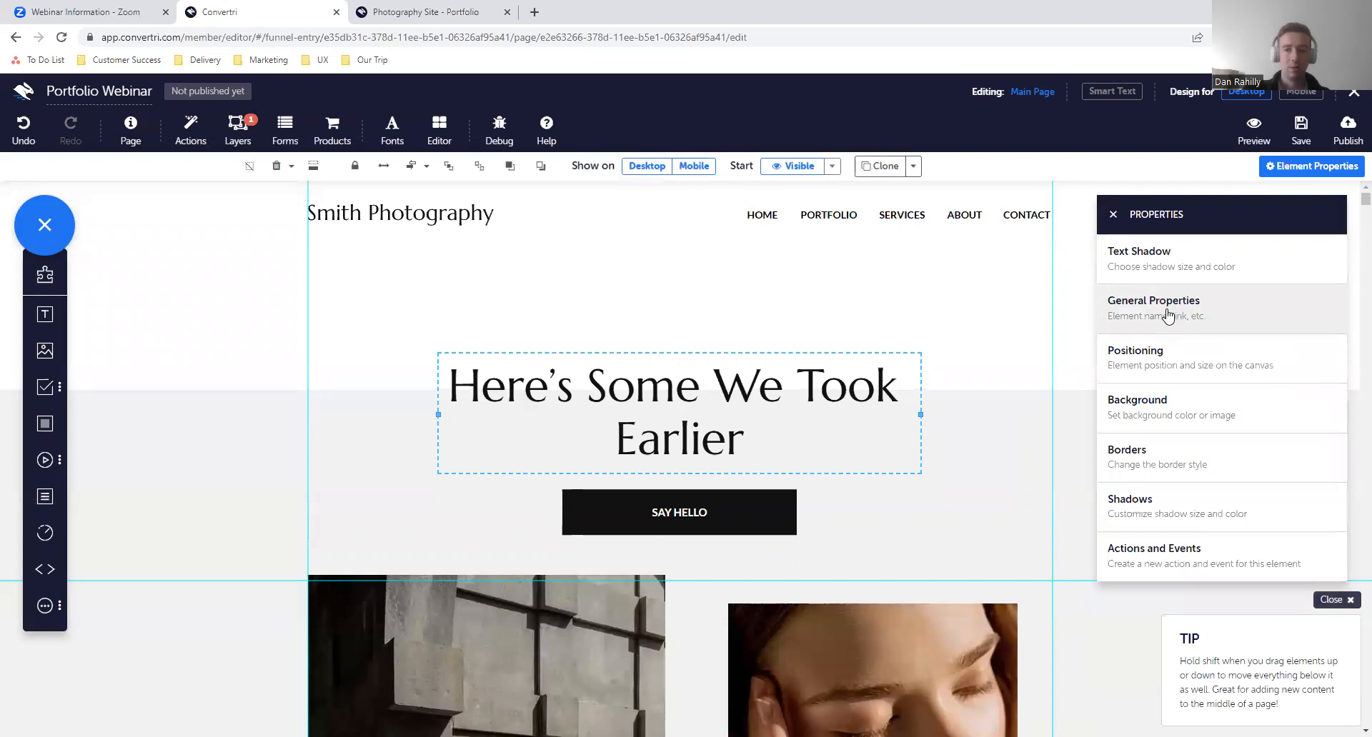
{"action": "left_click", "coordinate": [1172, 311]}
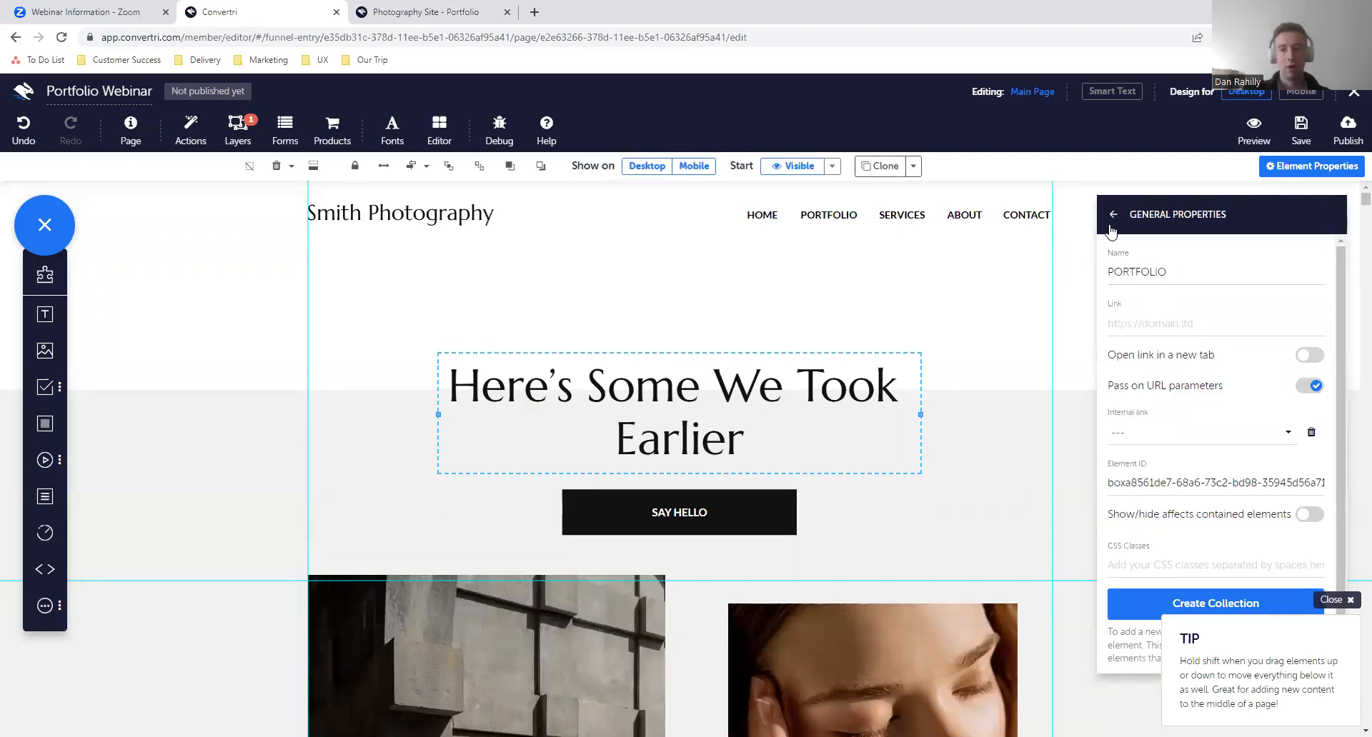
- Clone the SAY HELLO button in the Contact section and place the copy directly beneath the original
{"action": "scroll", "coordinate": [807, 439], "scroll_direction": "down", "scroll_amount": 6}
{"action": "scroll", "coordinate": [806, 439], "scroll_direction": "down", "scroll_amount": 6}
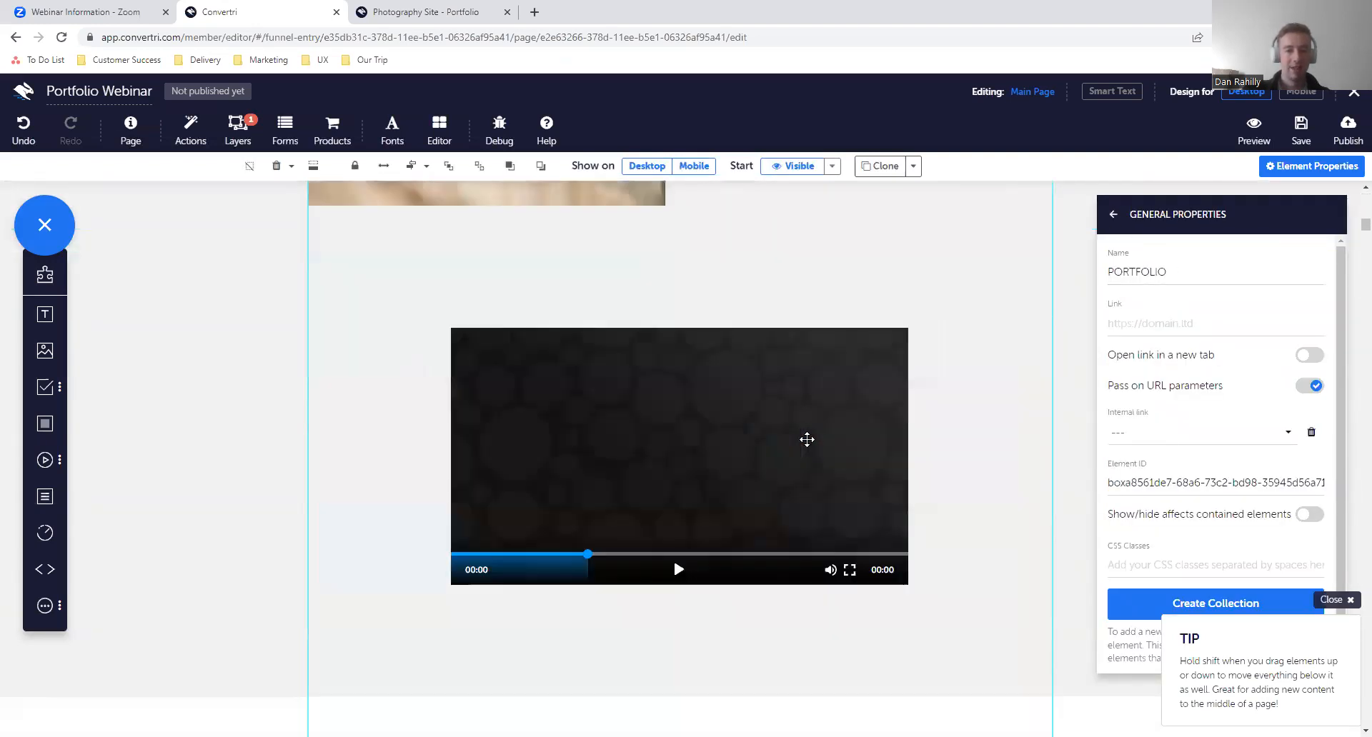
{"action": "left_click", "coordinate": [800, 429]}
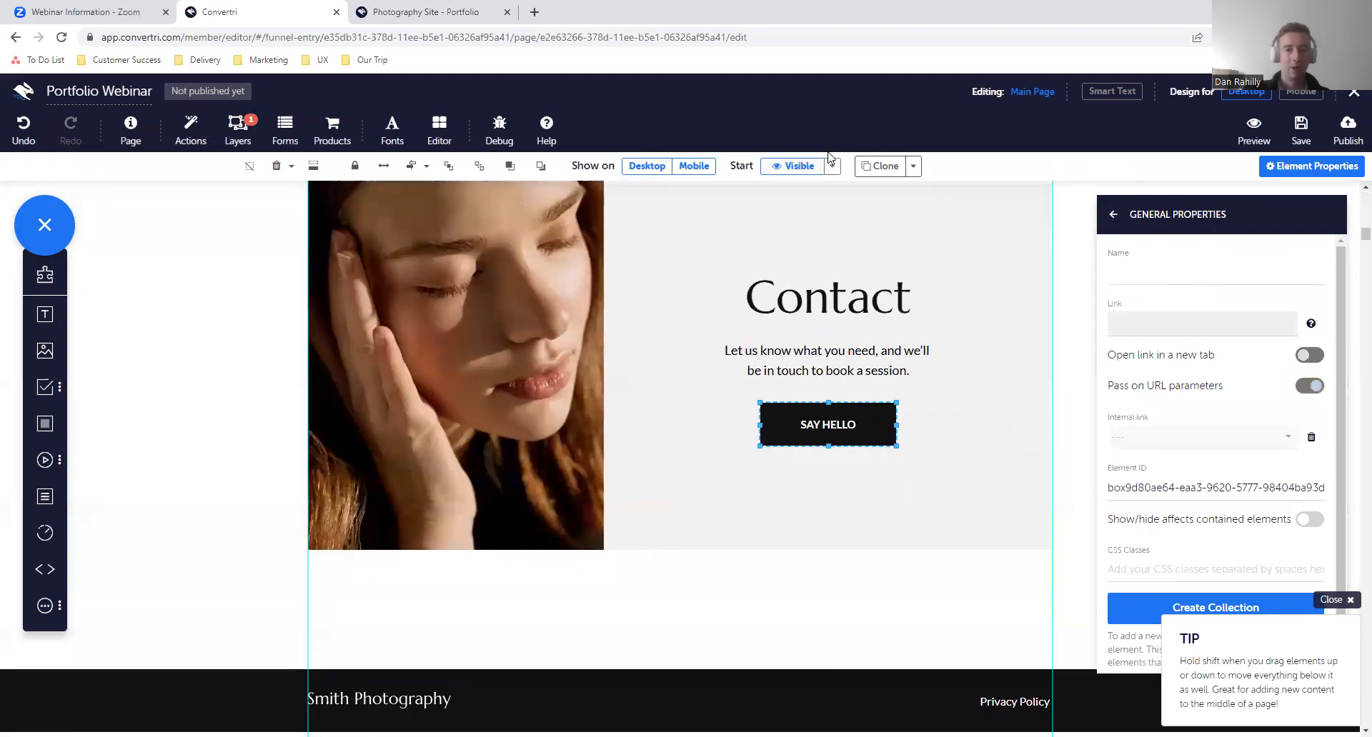
{"action": "left_click", "coordinate": [880, 166]}
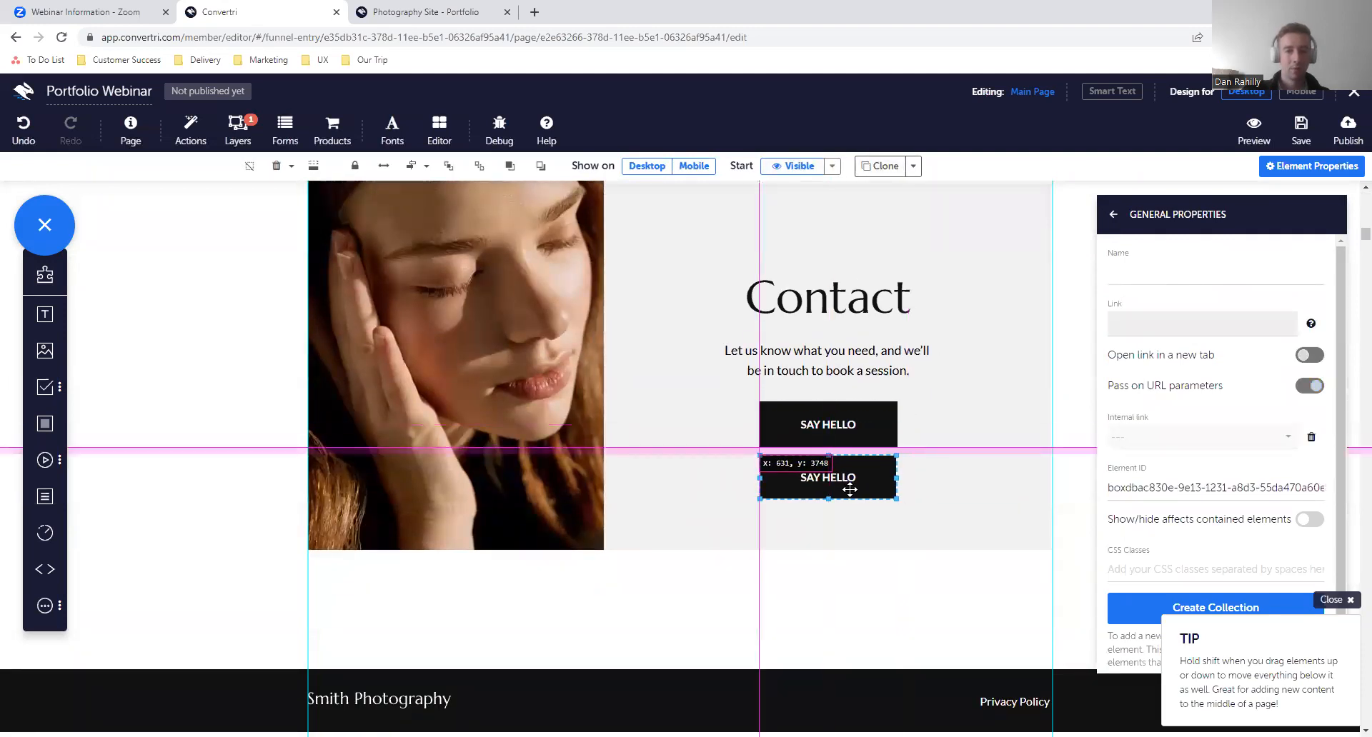
{"action": "left_click", "coordinate": [848, 490]}
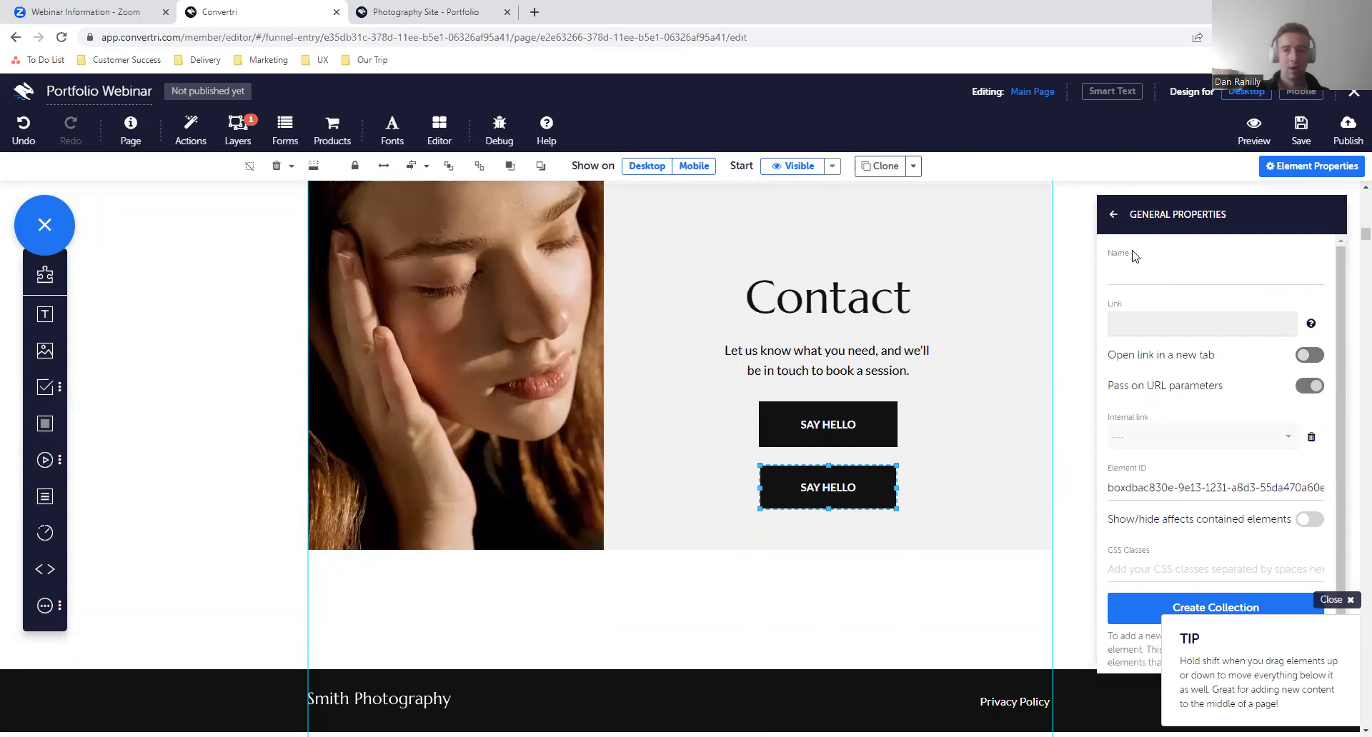
- Switch the mode of the copied SAY HELLO button in the Contact section from Trigger to Link
{"action": "left_click", "coordinate": [1113, 215]}
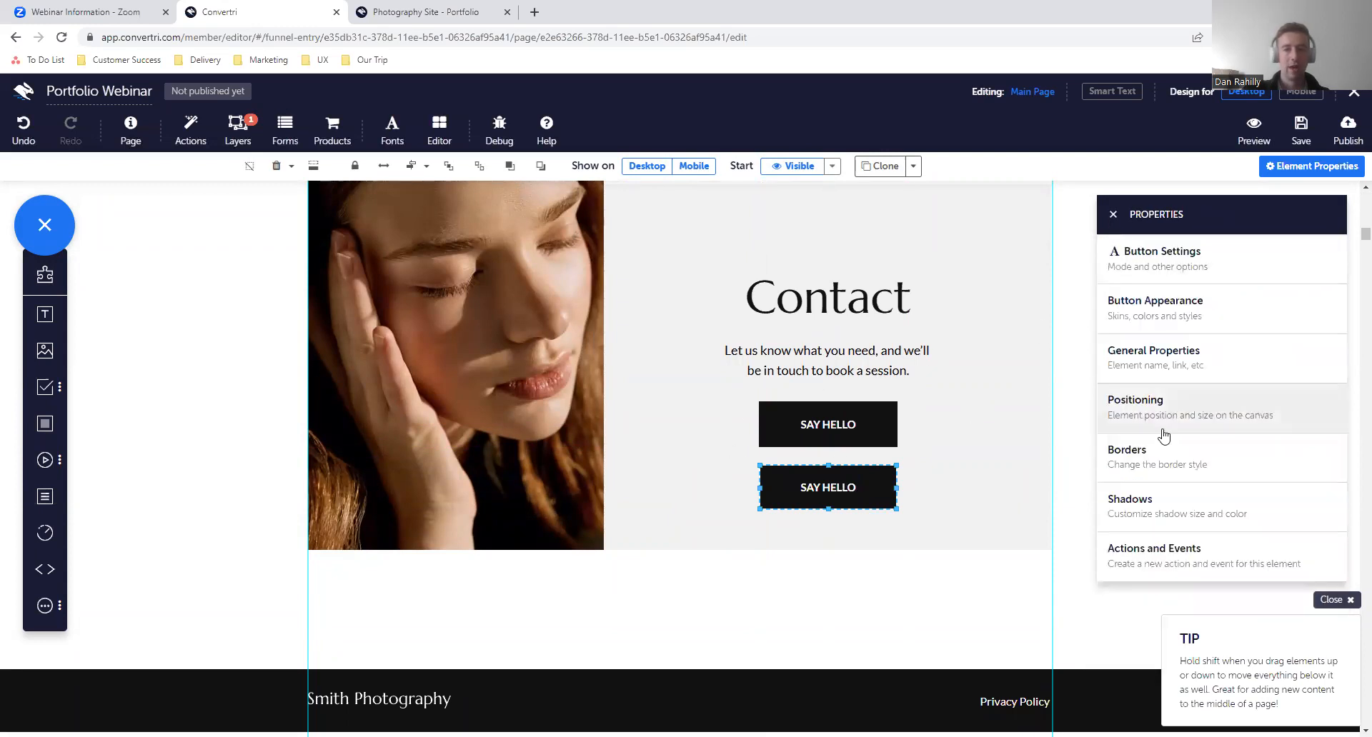
{"action": "left_click", "coordinate": [1201, 325]}
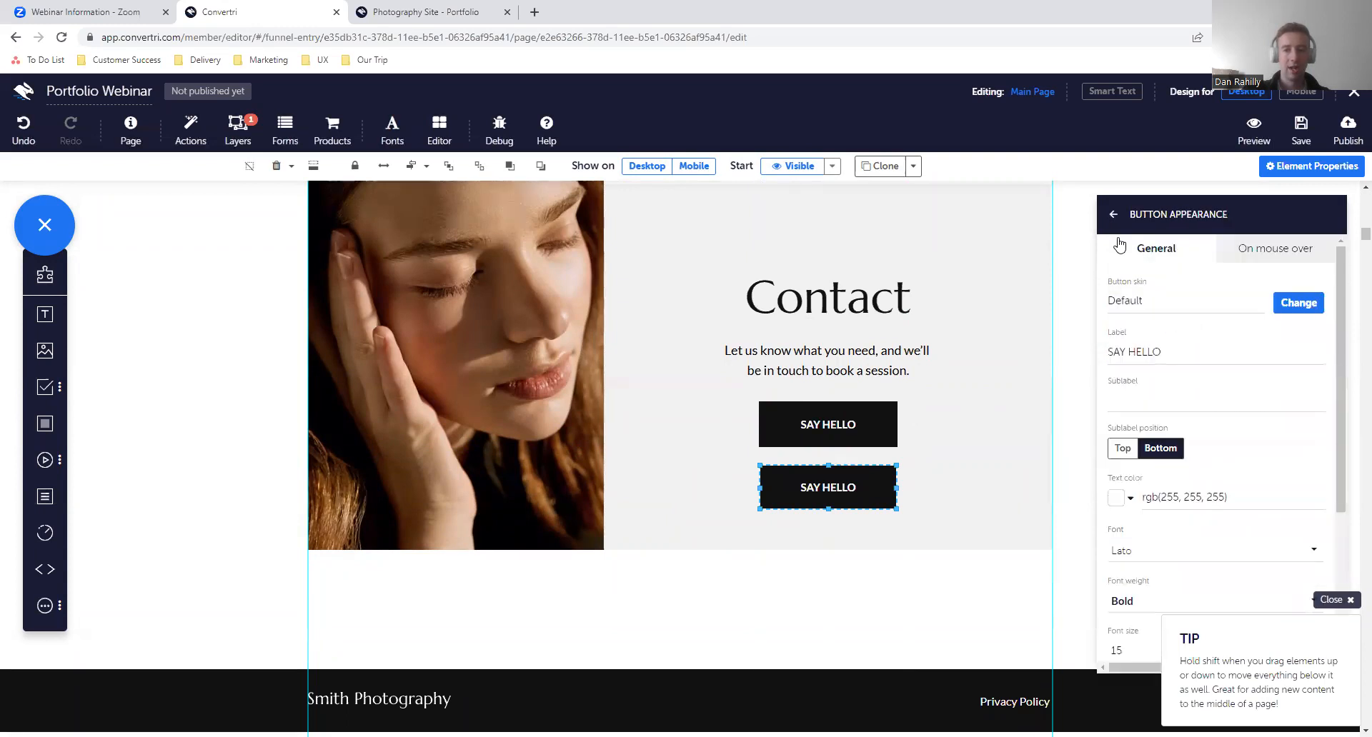
{"action": "left_click", "coordinate": [1113, 214]}
{"action": "left_click", "coordinate": [1194, 355]}
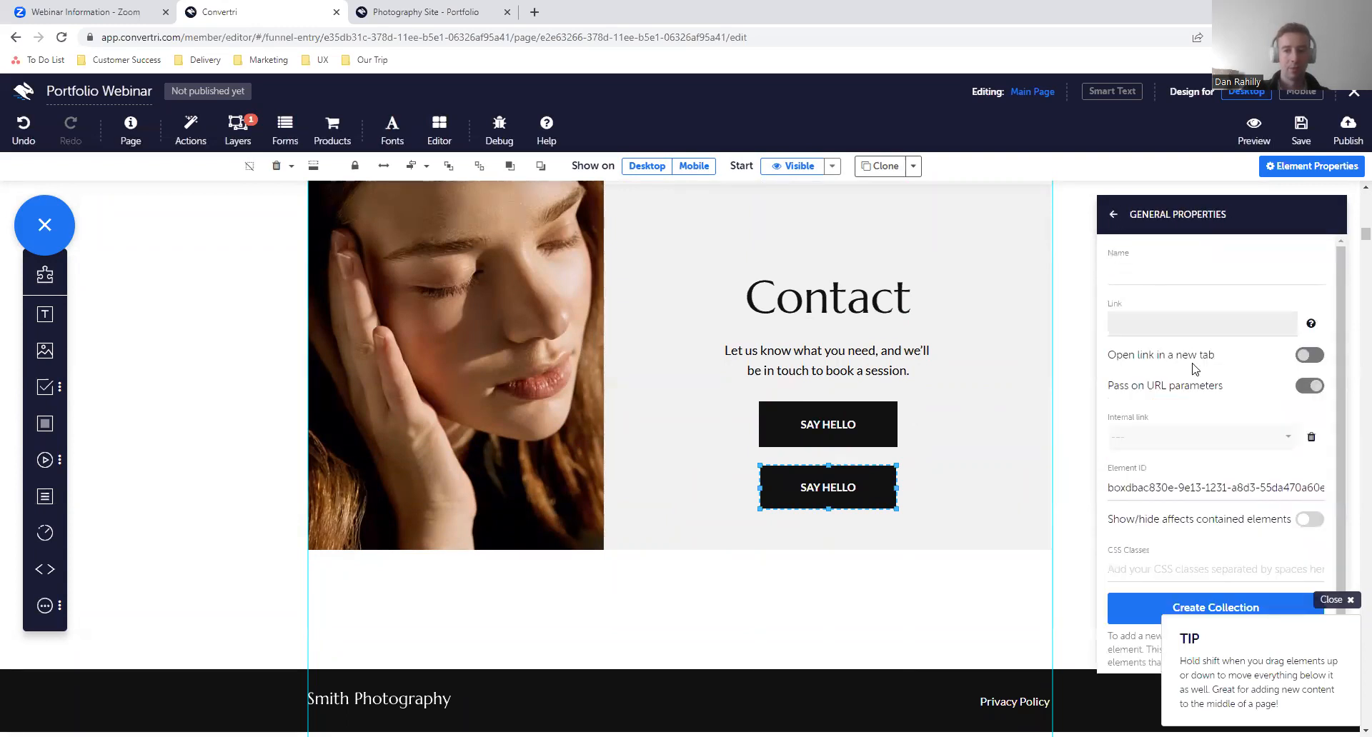
{"action": "left_click", "coordinate": [1113, 216]}
{"action": "left_click", "coordinate": [1157, 261]}
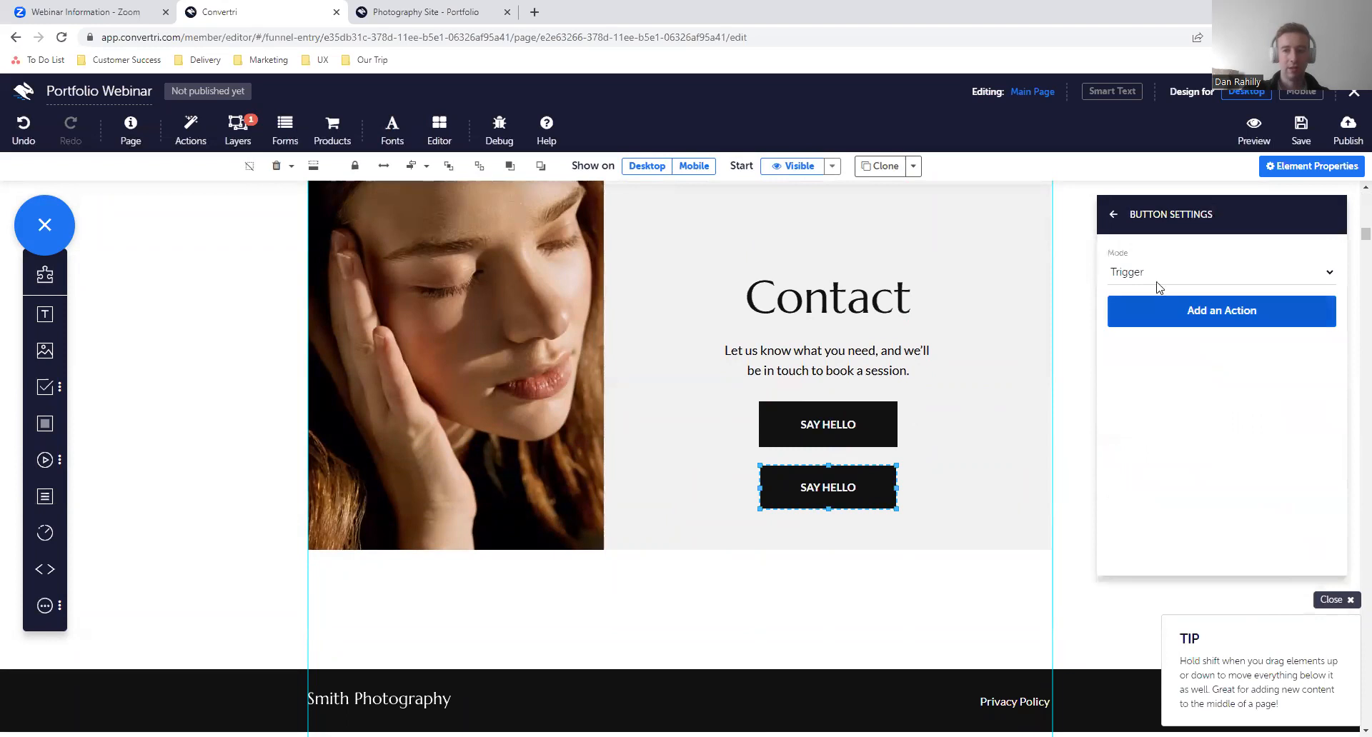
{"action": "left_click", "coordinate": [1150, 275]}
{"action": "key", "text": "Return"}
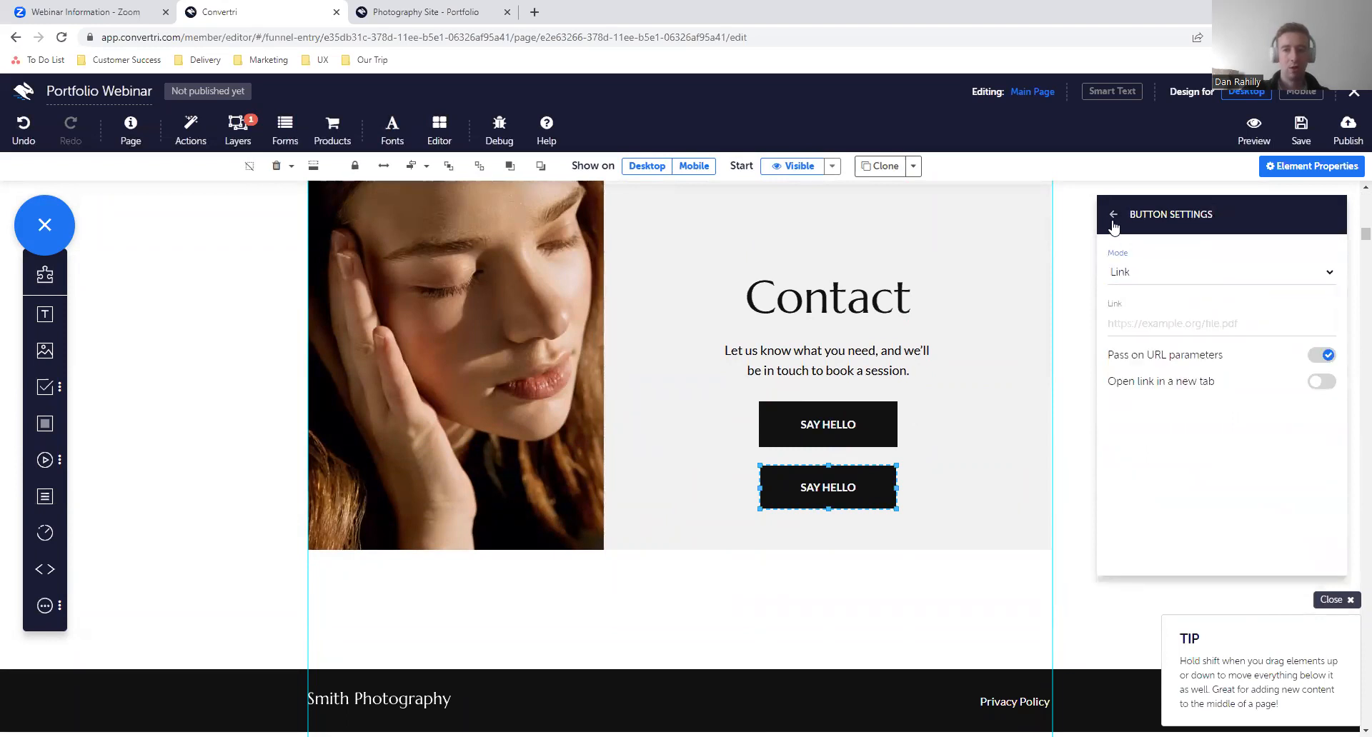
- Set the internal link of the copied button to the main heading's element near the top of the page
{"action": "left_click", "coordinate": [1113, 215]}
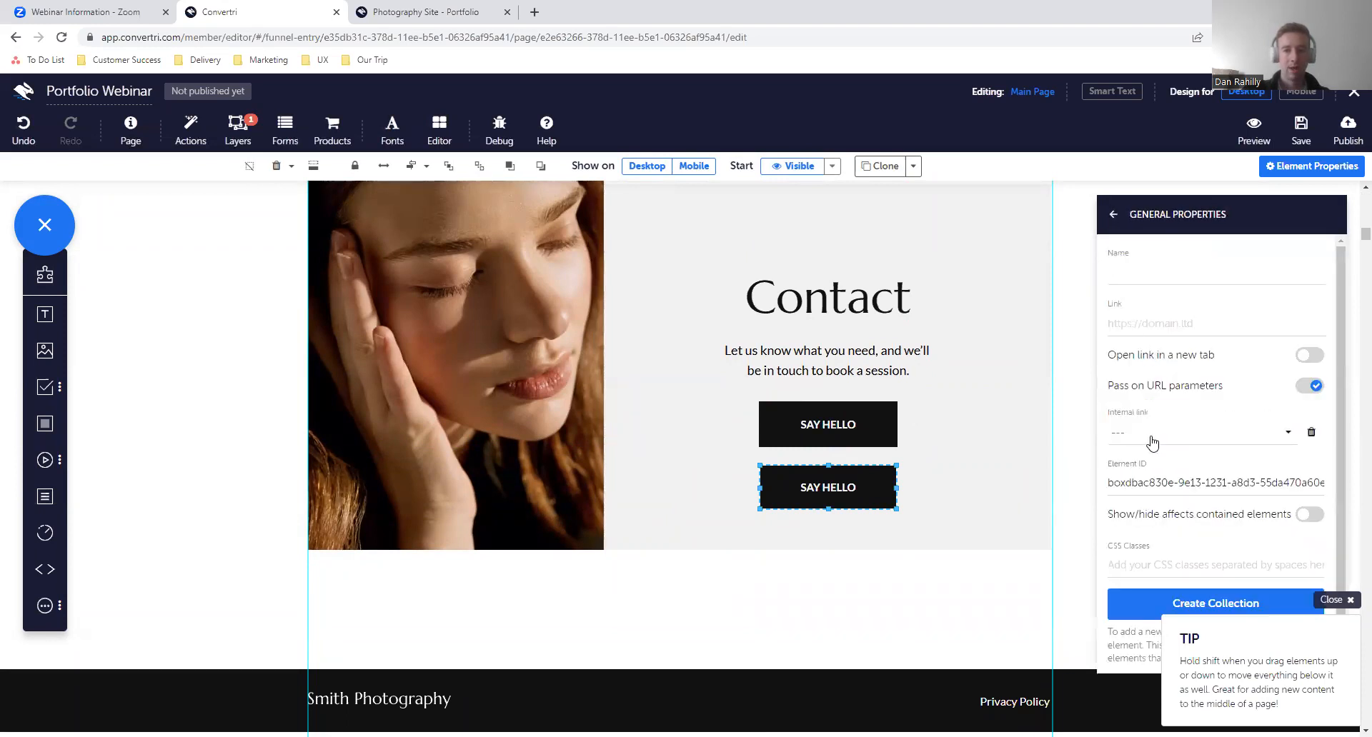
{"action": "left_click", "coordinate": [1150, 435]}
{"action": "scroll", "coordinate": [1147, 500], "scroll_direction": "down", "scroll_amount": 3}
{"action": "left_click", "coordinate": [1146, 533]}
{"action": "left_click", "coordinate": [1114, 216]}
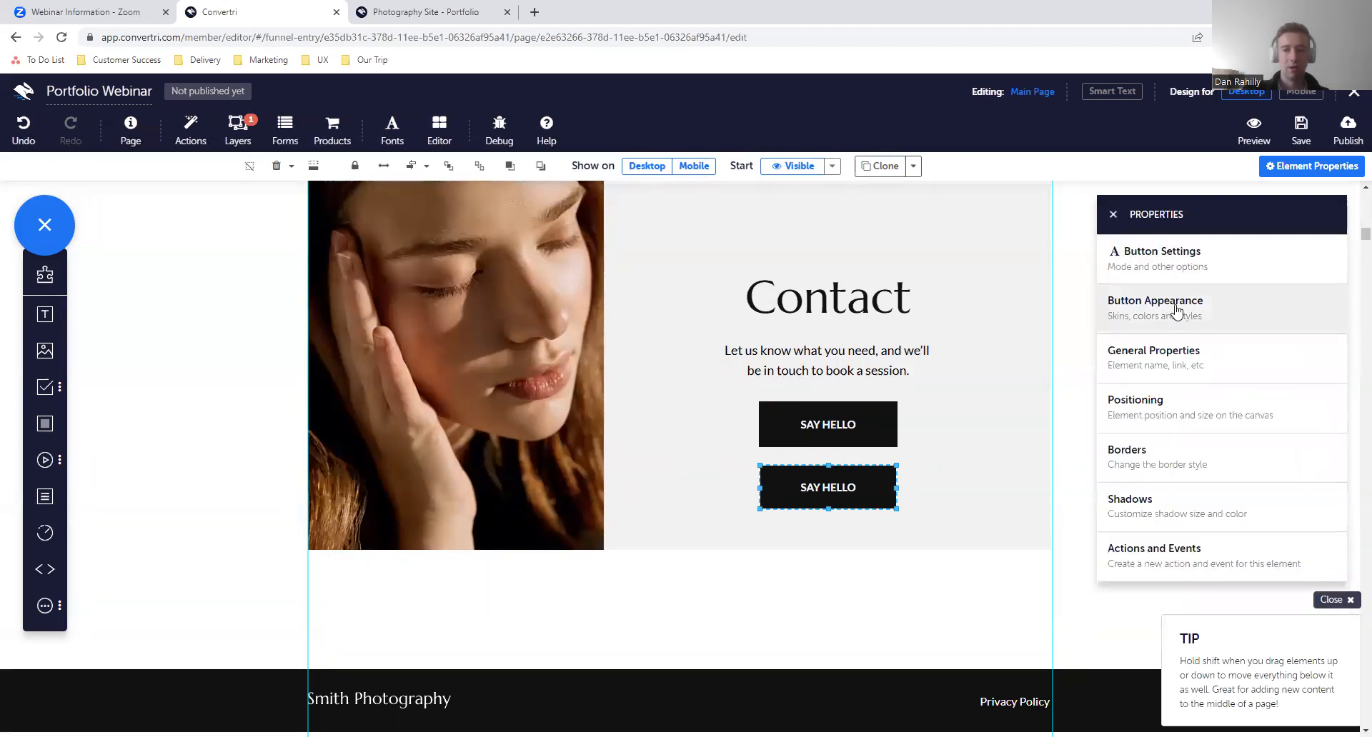
- Change the label of the copied button to BACK TO THE TOP
{"action": "left_click", "coordinate": [1174, 303]}
{"action": "left_click_drag", "start_coordinate": [1162, 352], "coordinate": [1110, 357]}
{"action": "type", "text": "BACK TO THE TOP"}
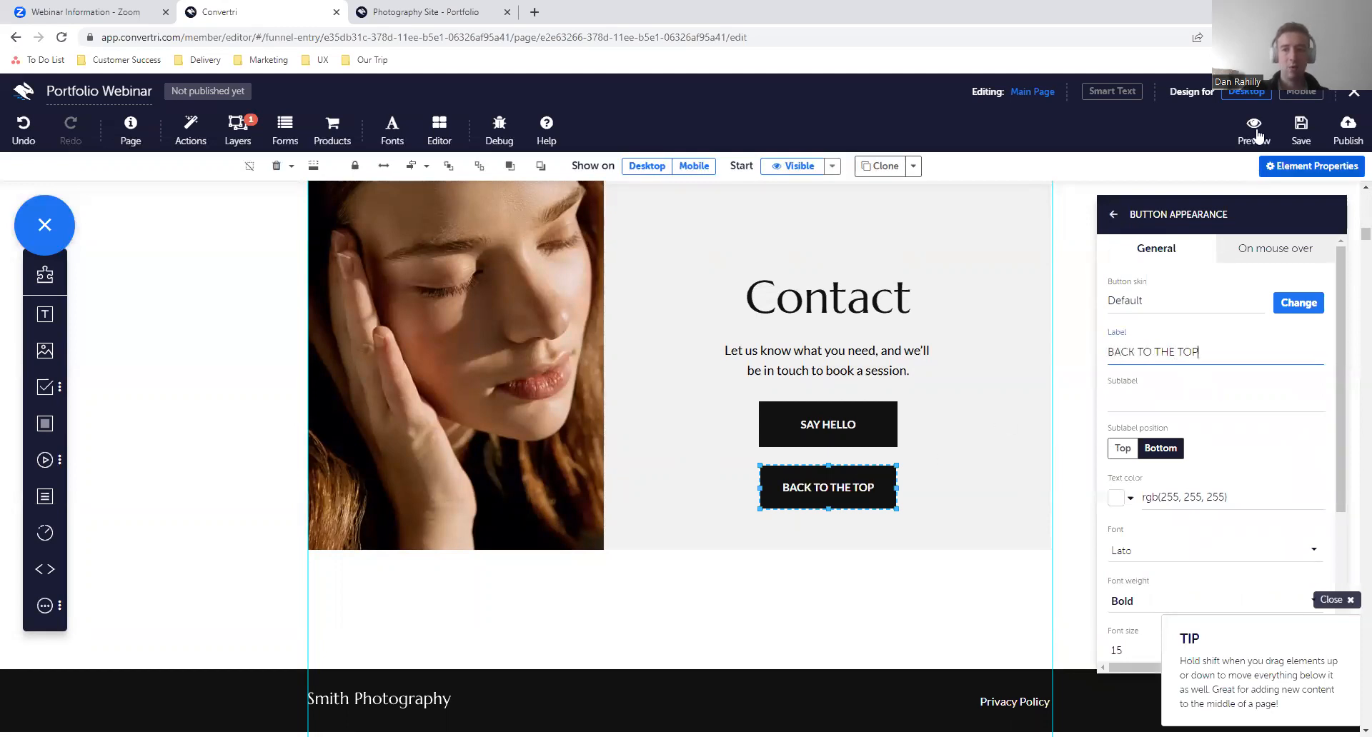
- Save the page and test the upper SAY HELLO and BACK TO THE TOP buttons in the preview, closing the contact form and preview when done
{"action": "left_click", "coordinate": [1300, 131]}
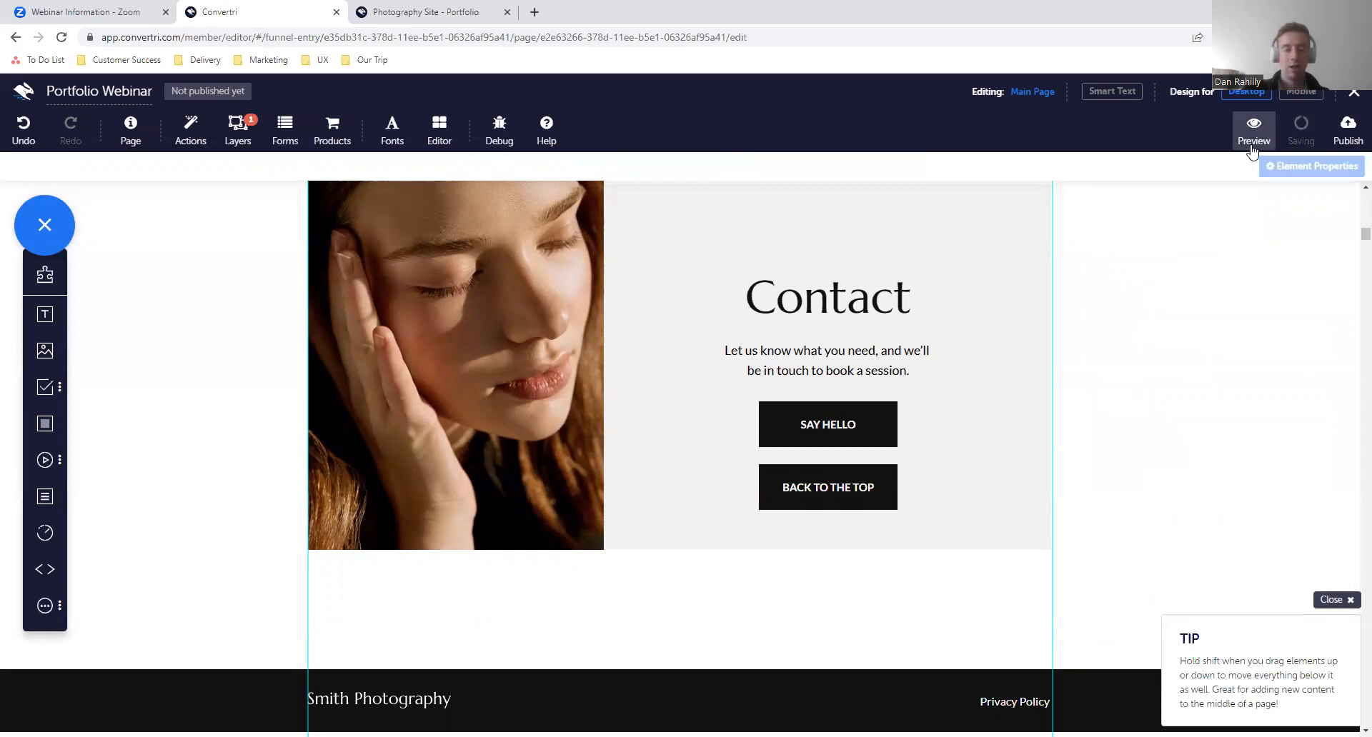
{"action": "left_click", "coordinate": [1252, 135]}
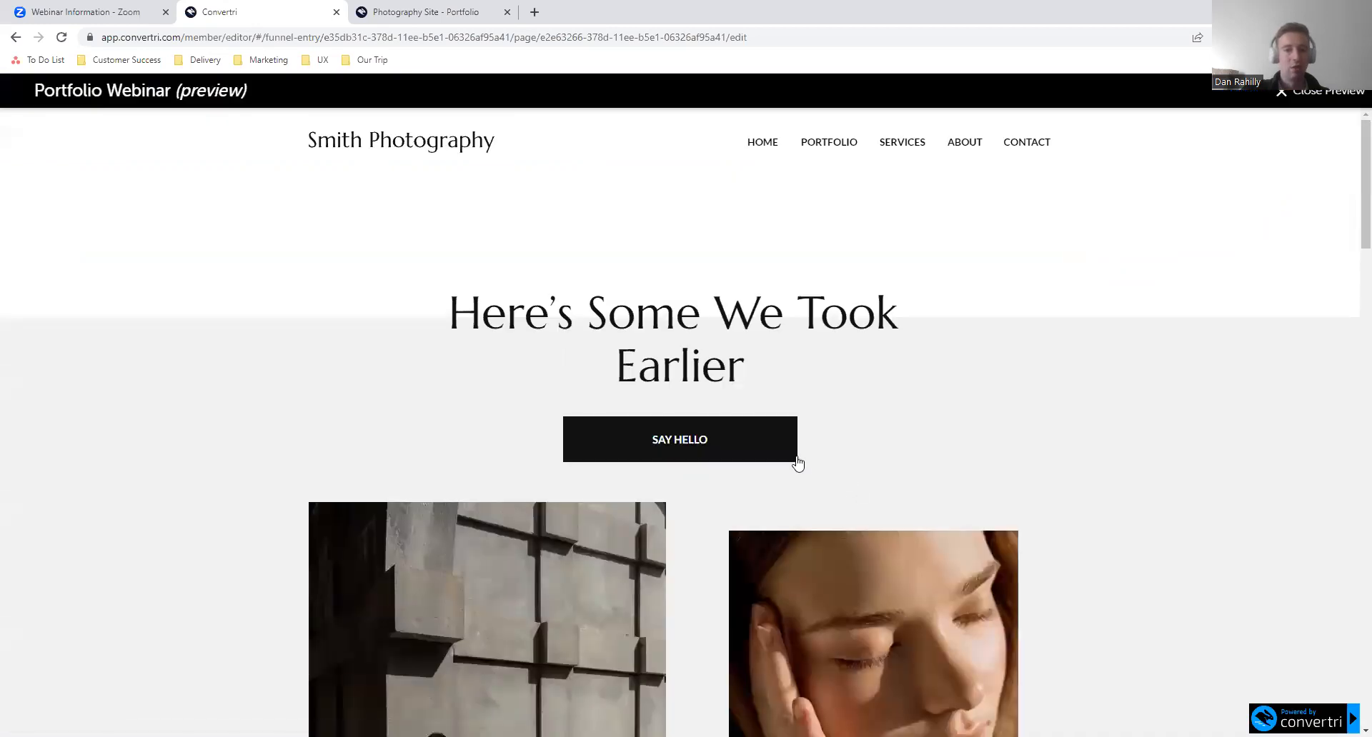
{"action": "left_click", "coordinate": [785, 450]}
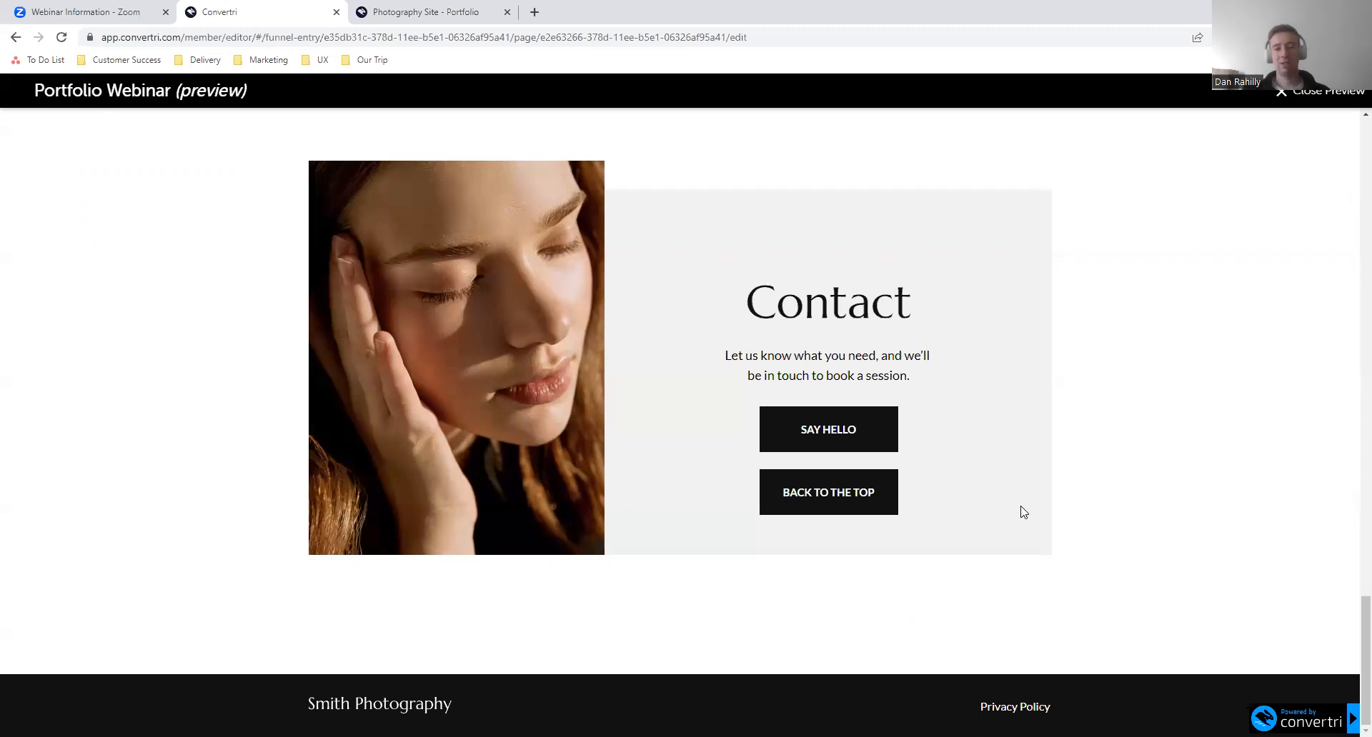
{"action": "left_click", "coordinate": [880, 503]}
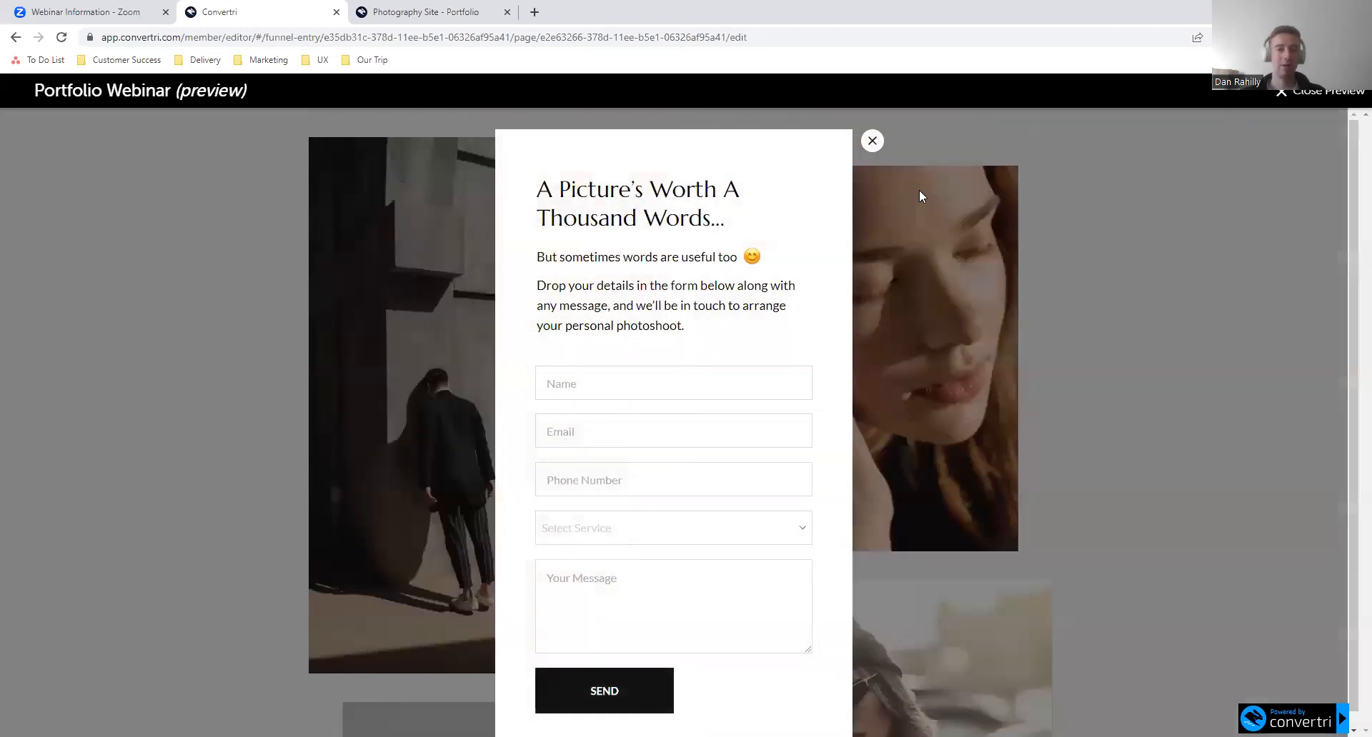
{"action": "left_click", "coordinate": [873, 140]}
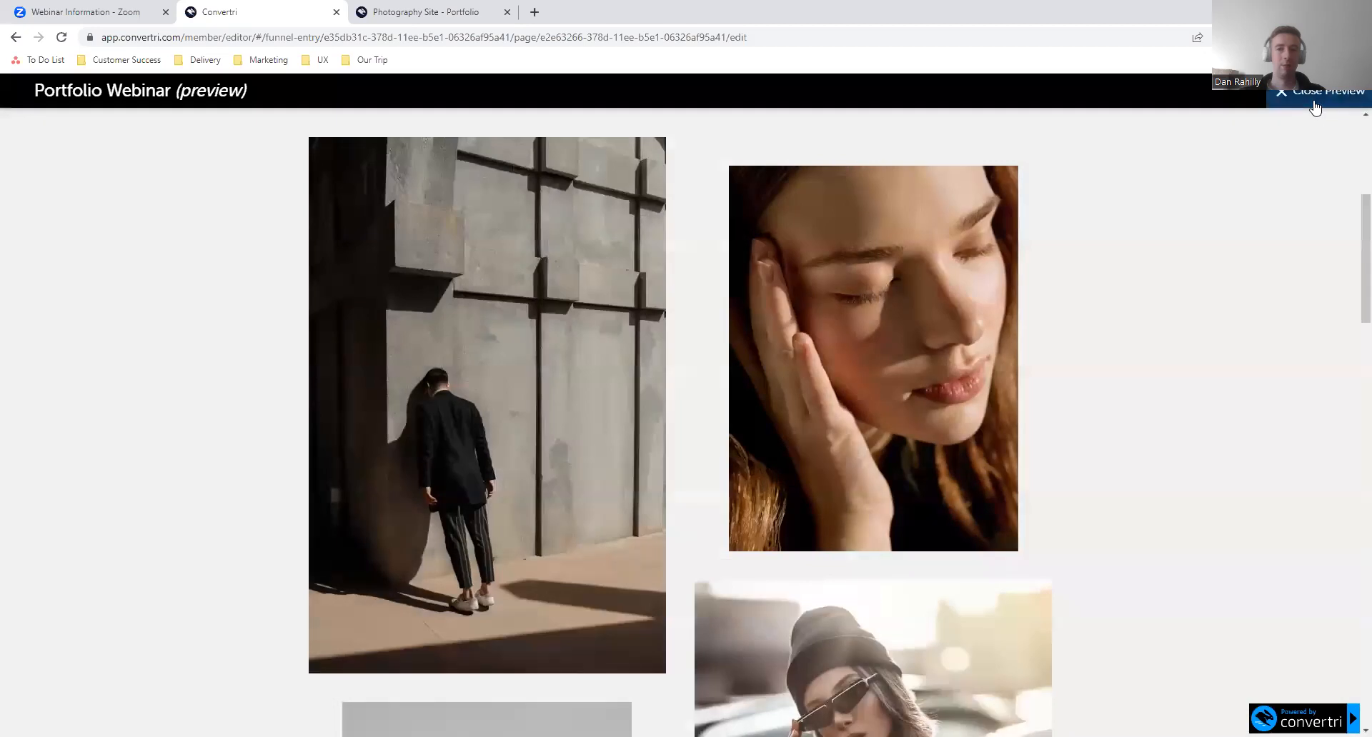
{"action": "left_click", "coordinate": [1315, 92]}
- Remove the click action that fades in the Opt-in Layer from the BACK TO THE TOP button
{"action": "left_click", "coordinate": [860, 474]}
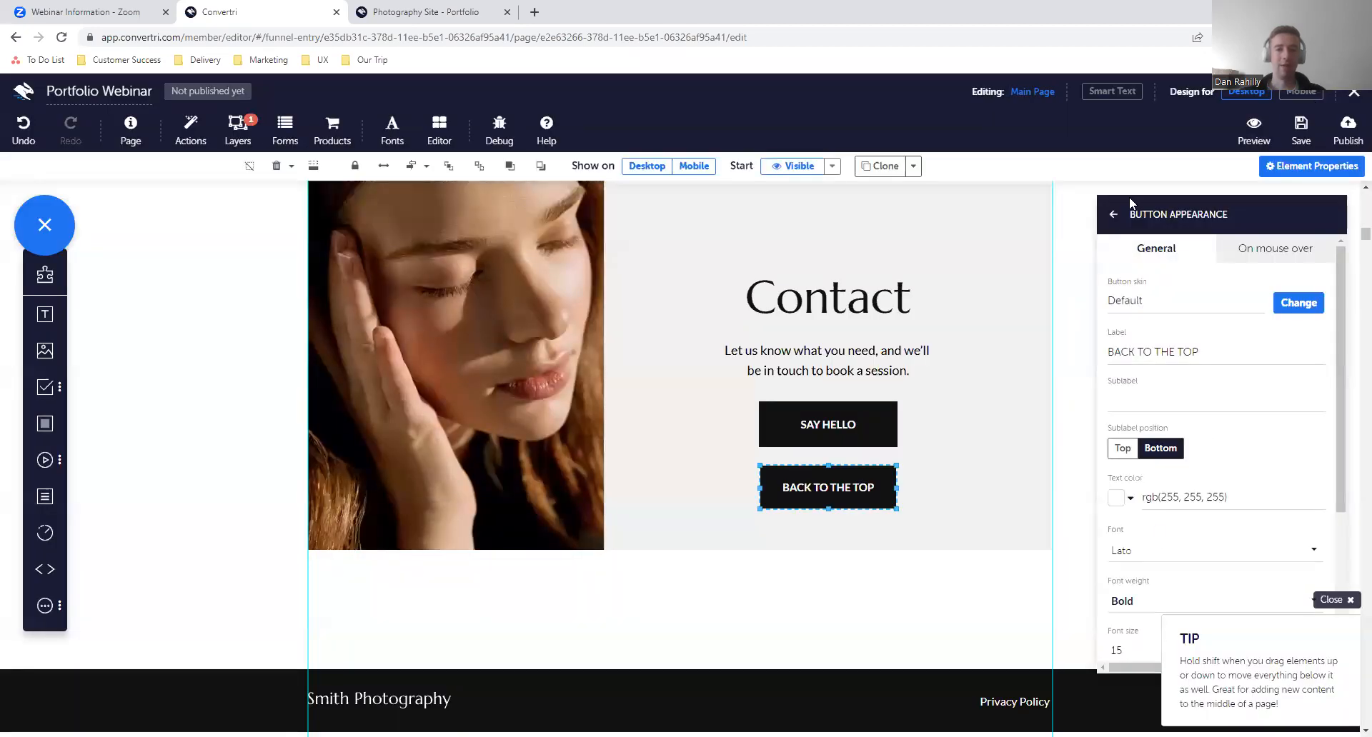
{"action": "left_click", "coordinate": [1113, 214]}
{"action": "left_click", "coordinate": [1138, 542]}
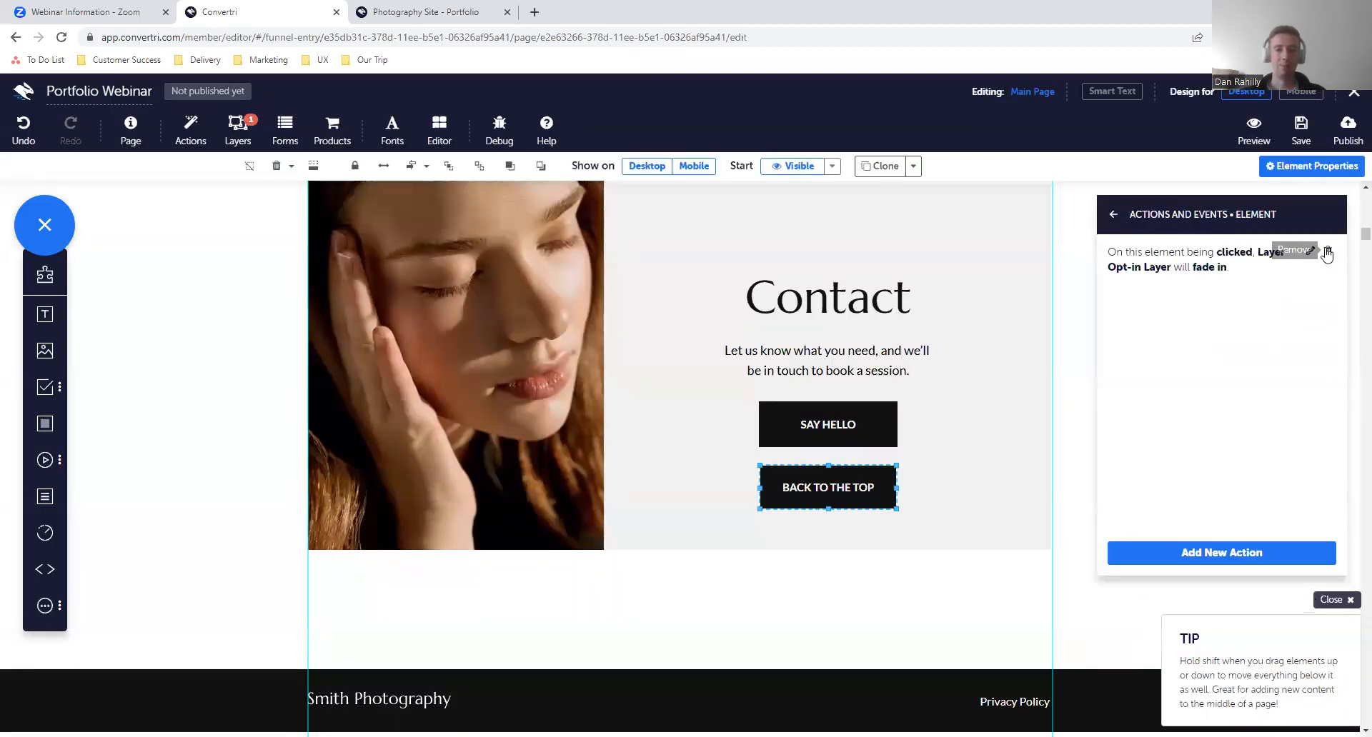
- Save the page, test only the BACK TO THE TOP button in the preview, and close the preview
{"action": "left_click", "coordinate": [1302, 130]}
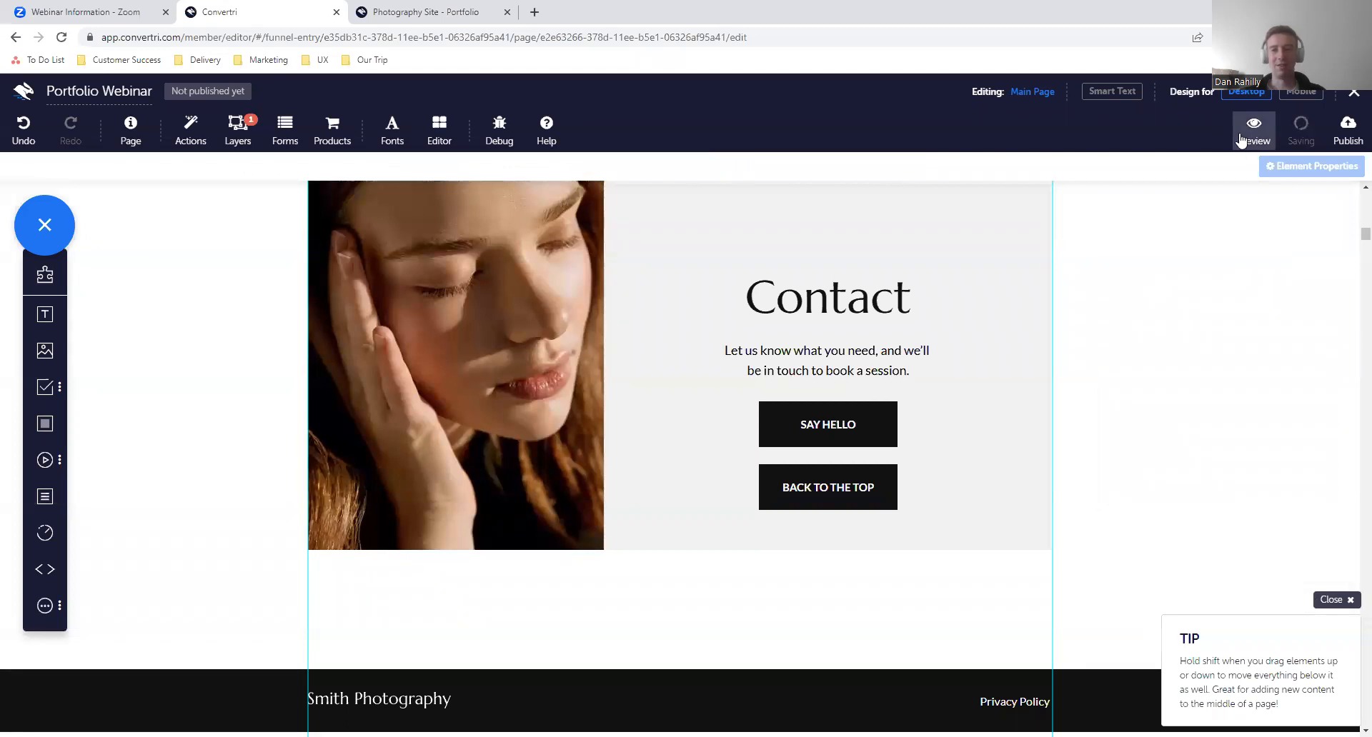
{"action": "left_click", "coordinate": [1241, 136]}
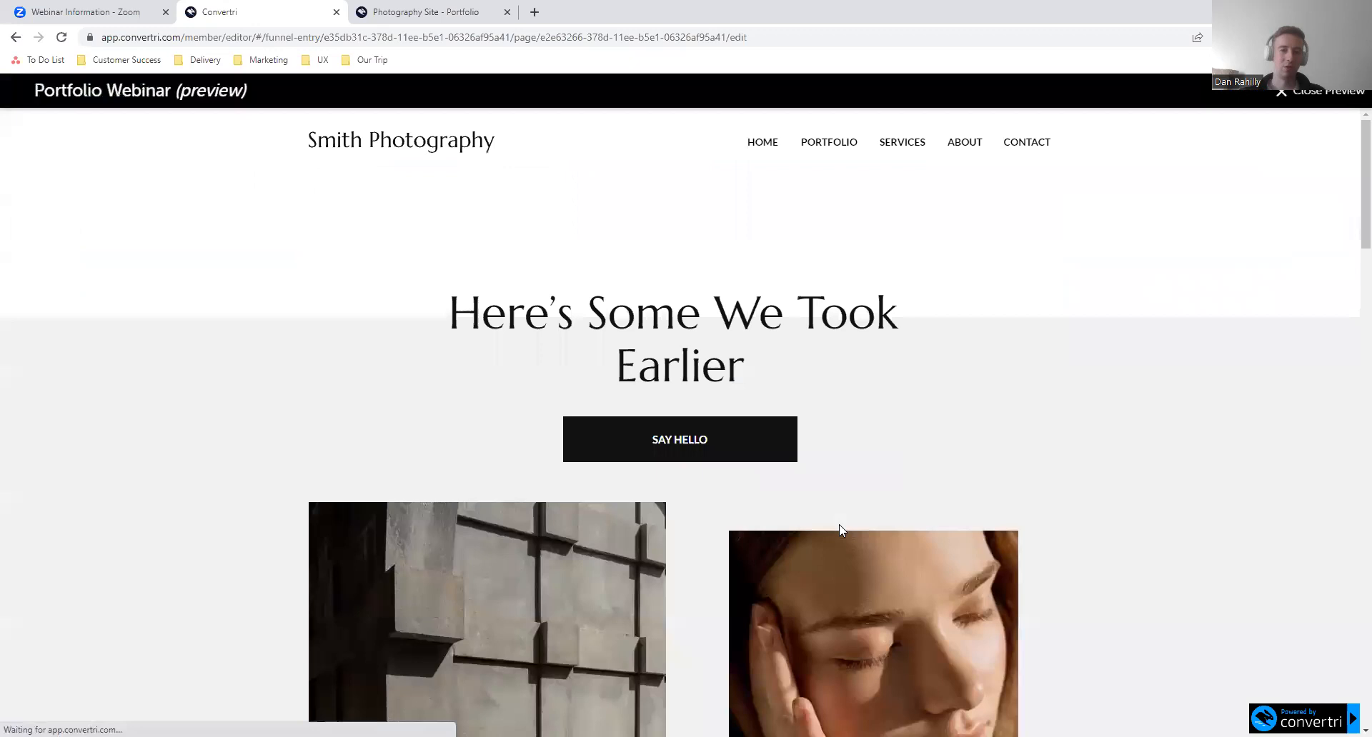
{"action": "scroll", "coordinate": [839, 529], "scroll_direction": "down", "scroll_amount": 20}
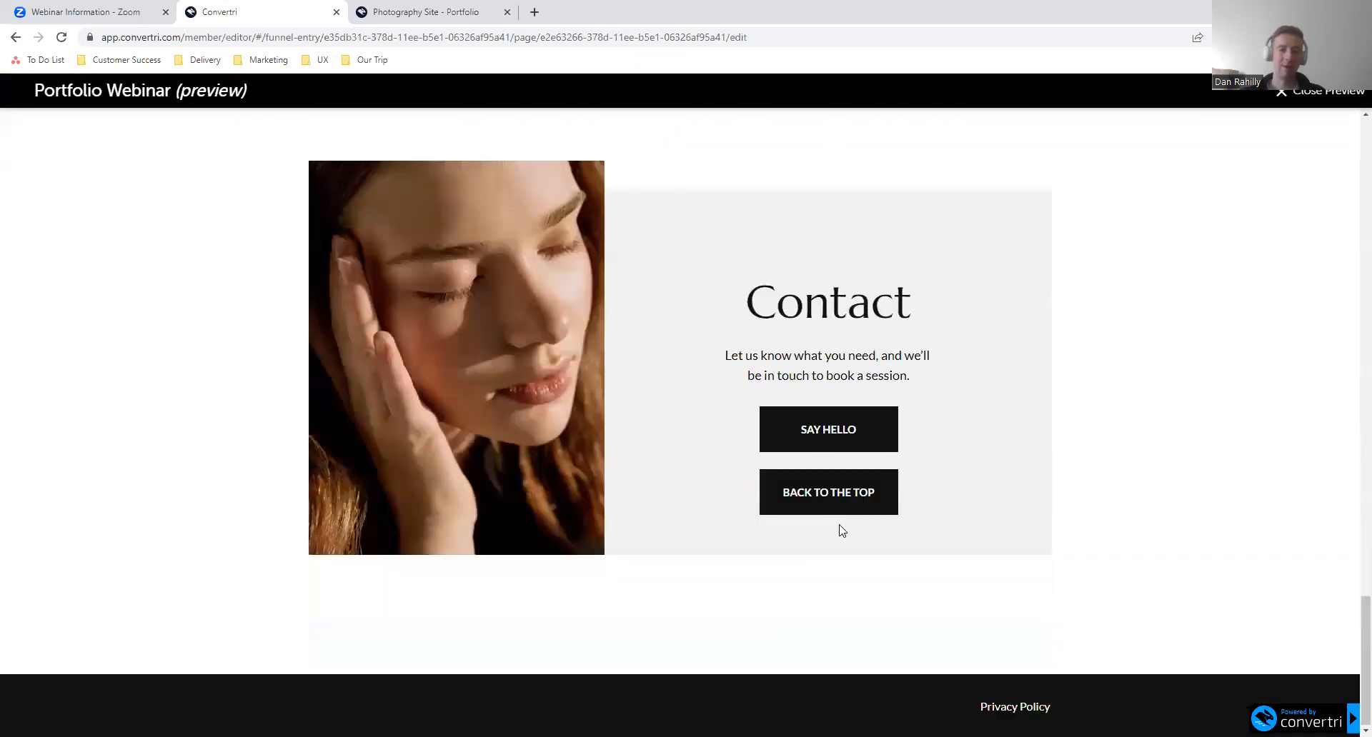
{"action": "left_click", "coordinate": [827, 493]}
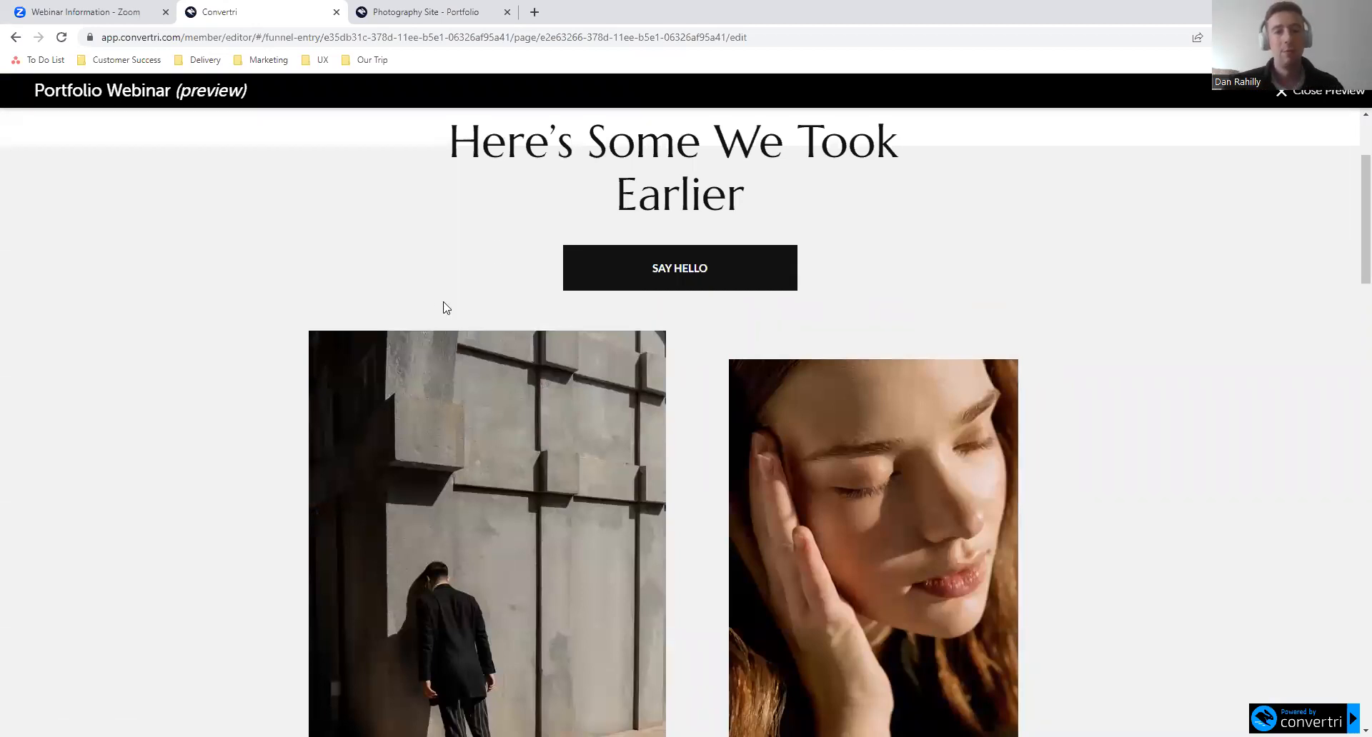
{"action": "left_click", "coordinate": [1284, 97]}
- Delete the BACK TO THE TOP button from the Contact section
{"action": "left_click", "coordinate": [890, 491]}
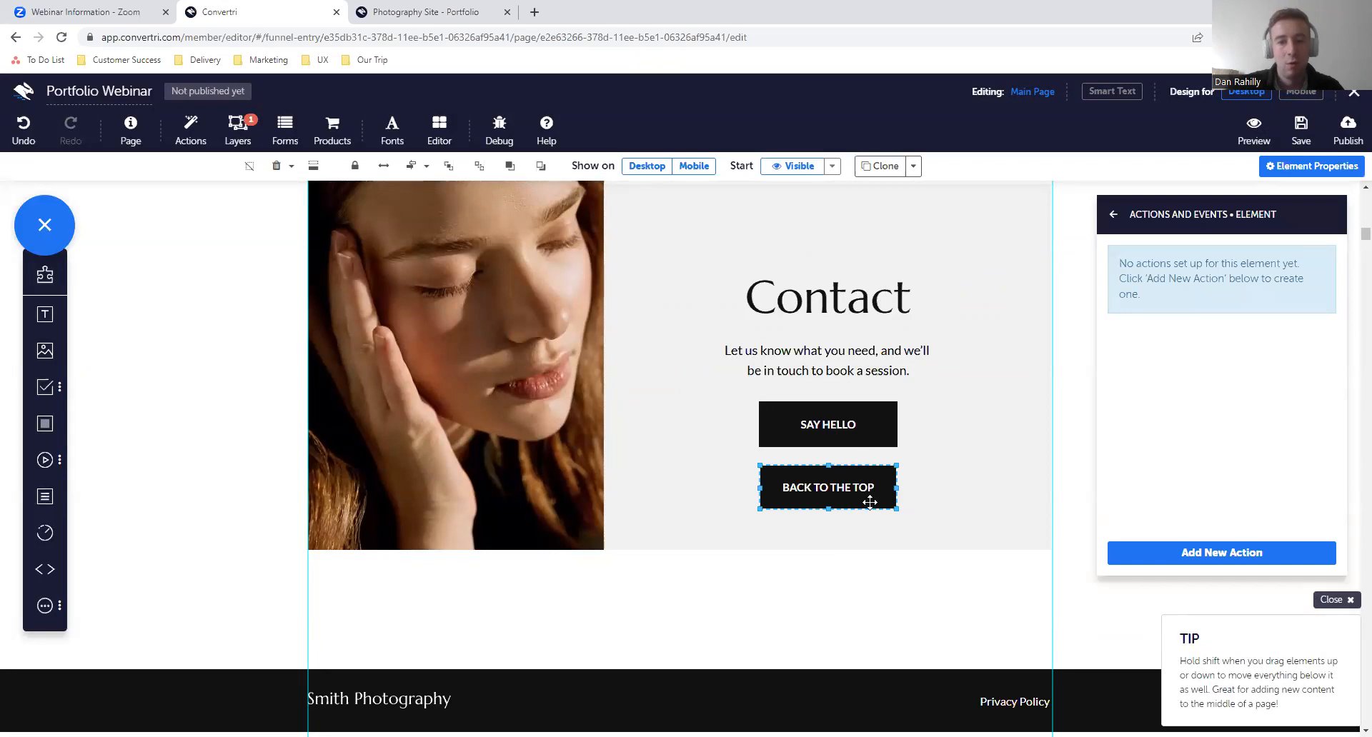
{"action": "scroll", "coordinate": [802, 319], "scroll_direction": "up", "scroll_amount": 2}
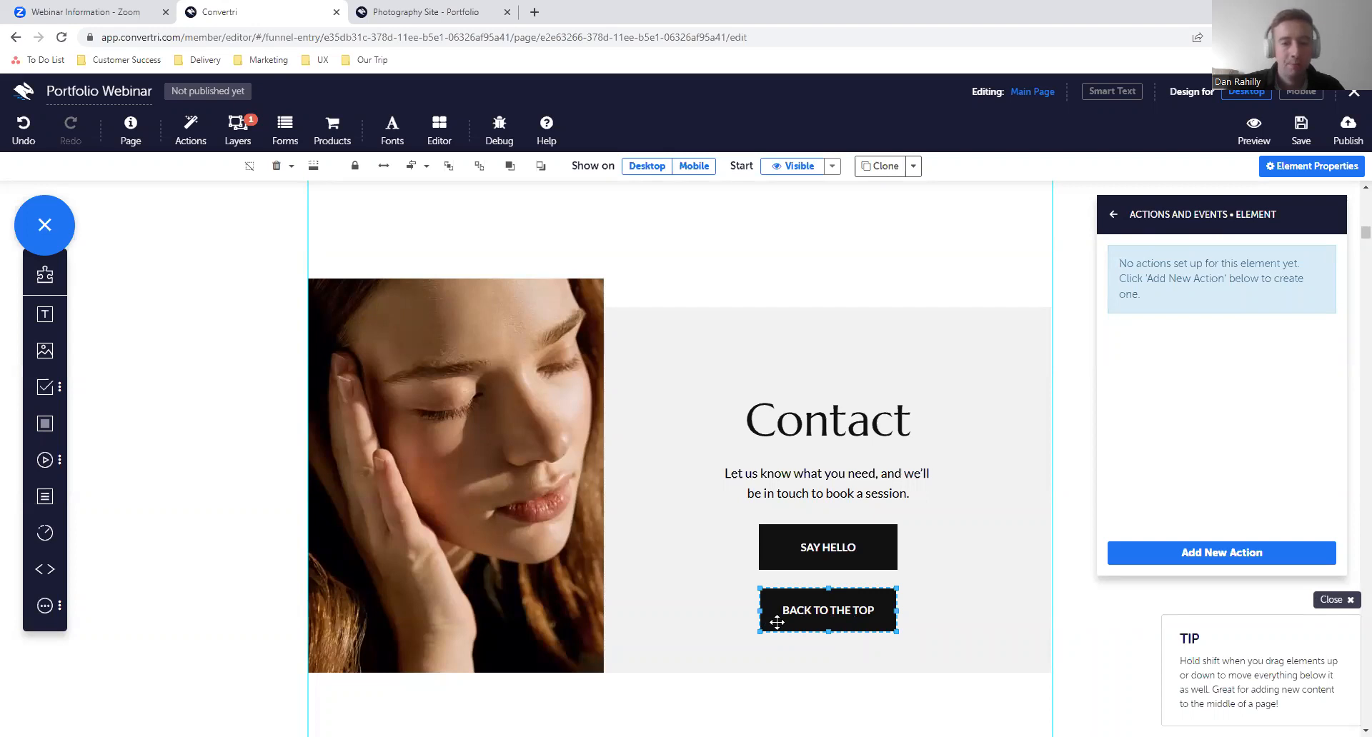
{"action": "key", "text": "Delete"}
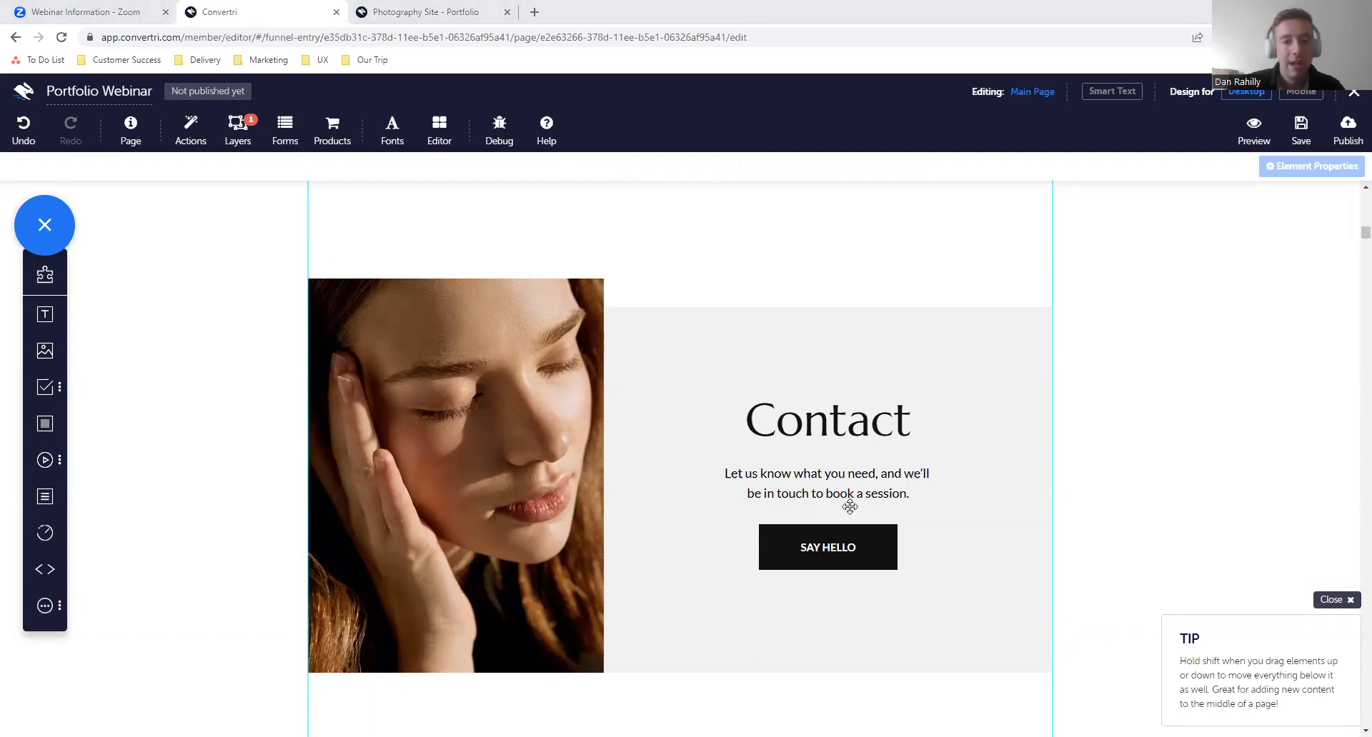
{"action": "scroll", "coordinate": [734, 242], "scroll_direction": "up", "scroll_amount": 15}
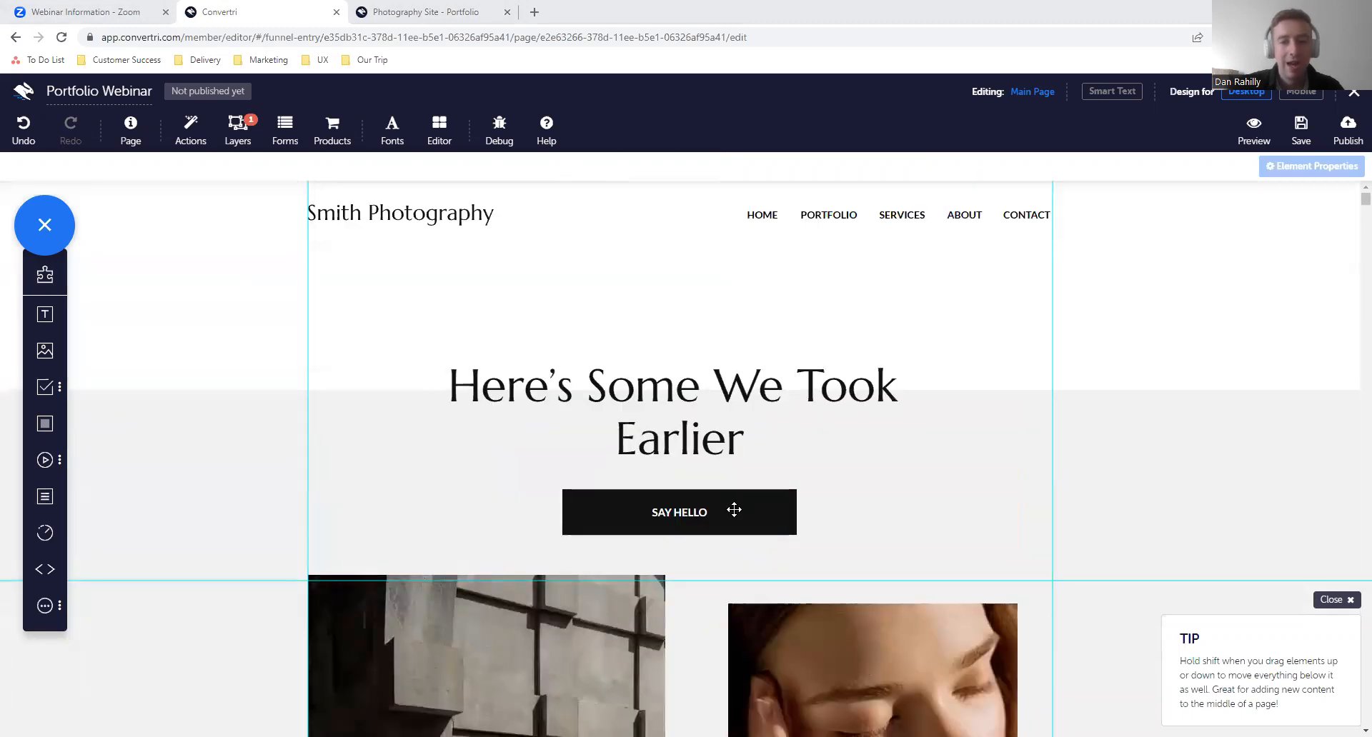
{"action": "left_click", "coordinate": [734, 509]}
{"action": "left_click", "coordinate": [1114, 215]}
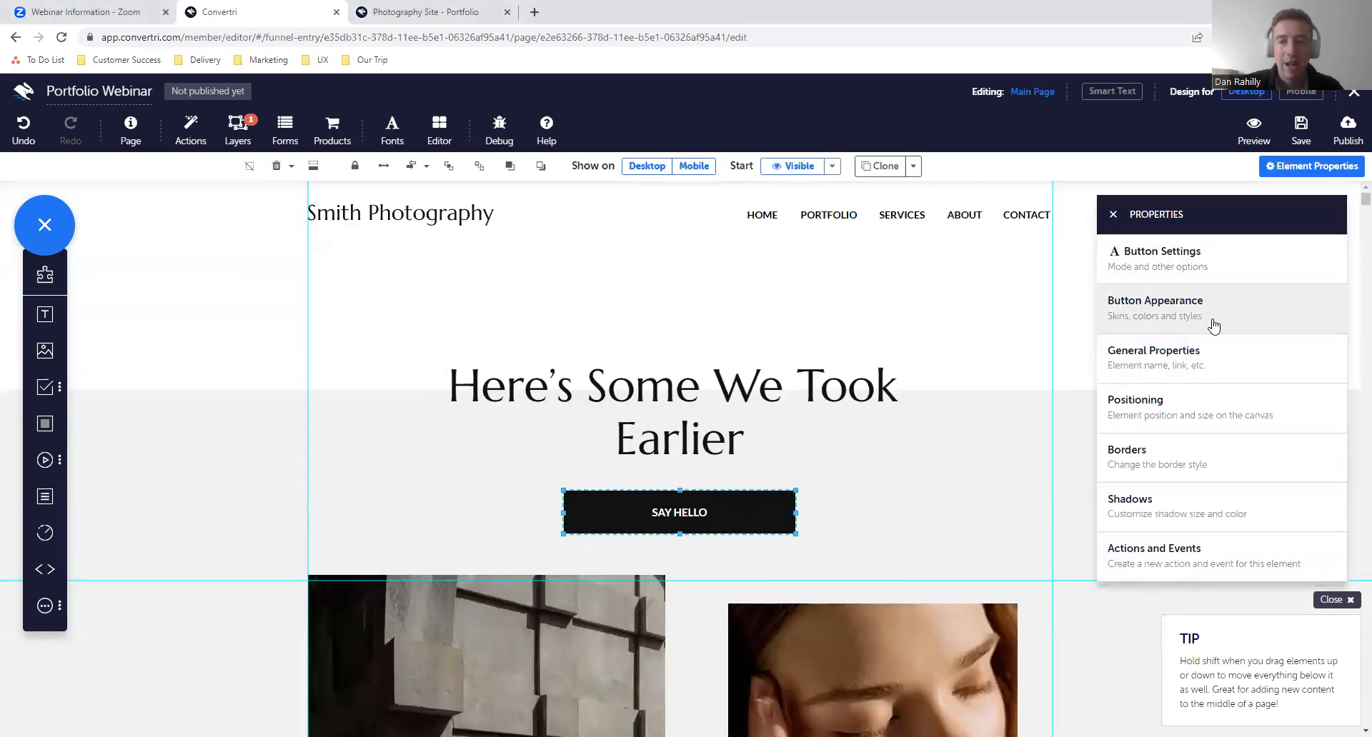
{"action": "left_click", "coordinate": [1218, 271]}
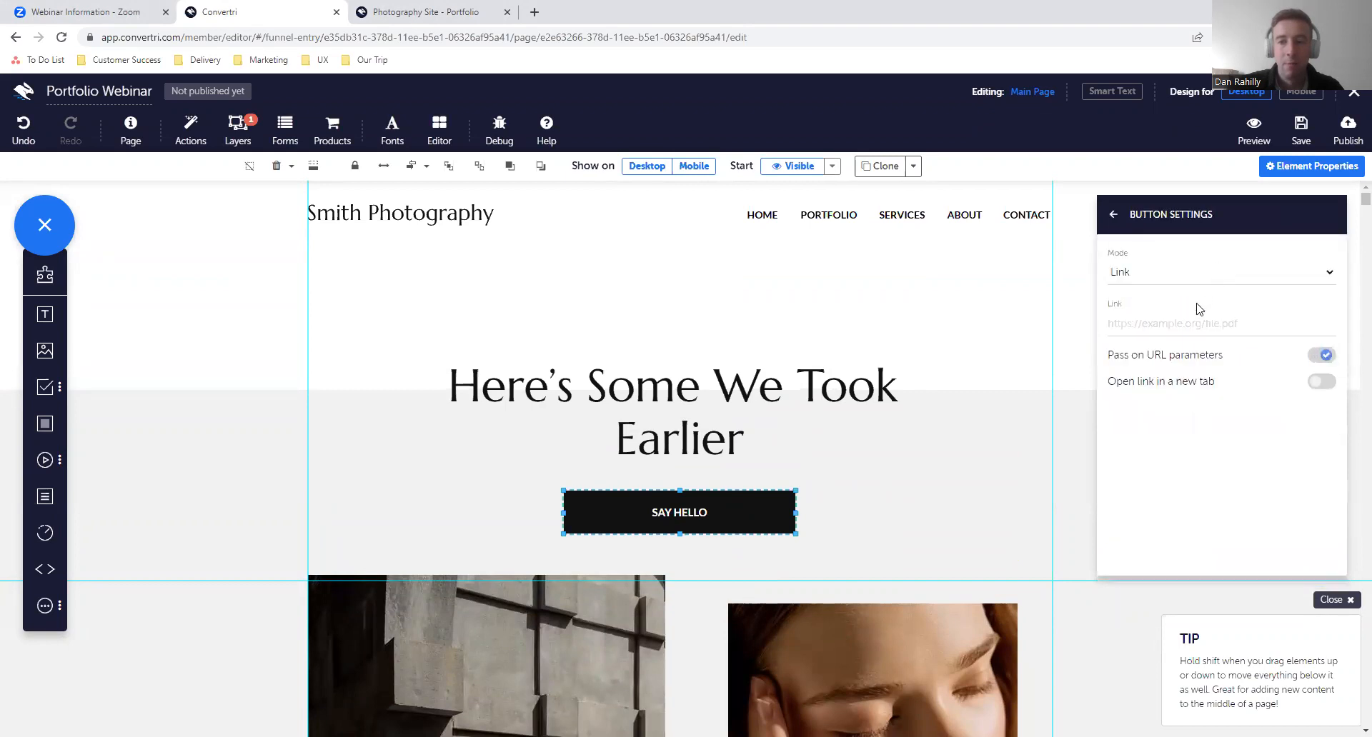
{"action": "left_click", "coordinate": [1205, 323]}
{"action": "type", "text": "H"}
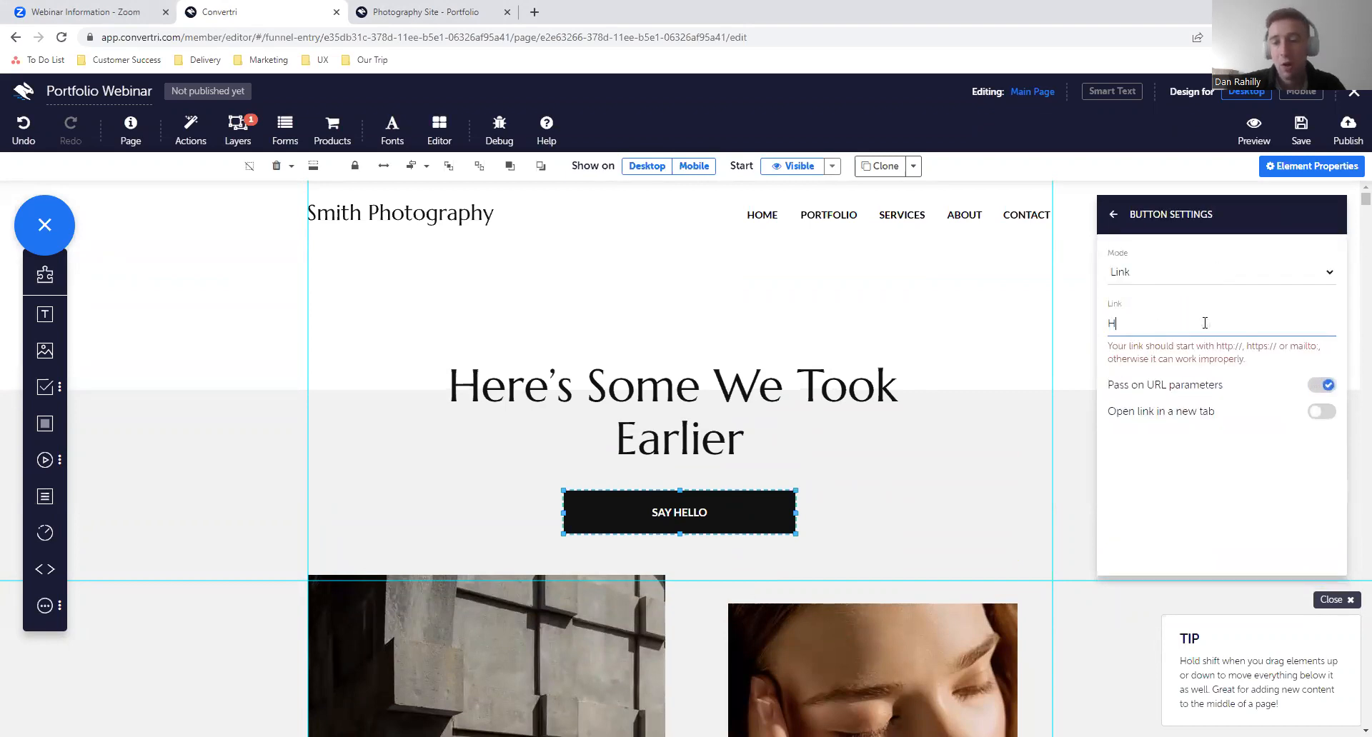
{"action": "key", "text": "BackSpace"}
{"action": "type", "text": "https"}
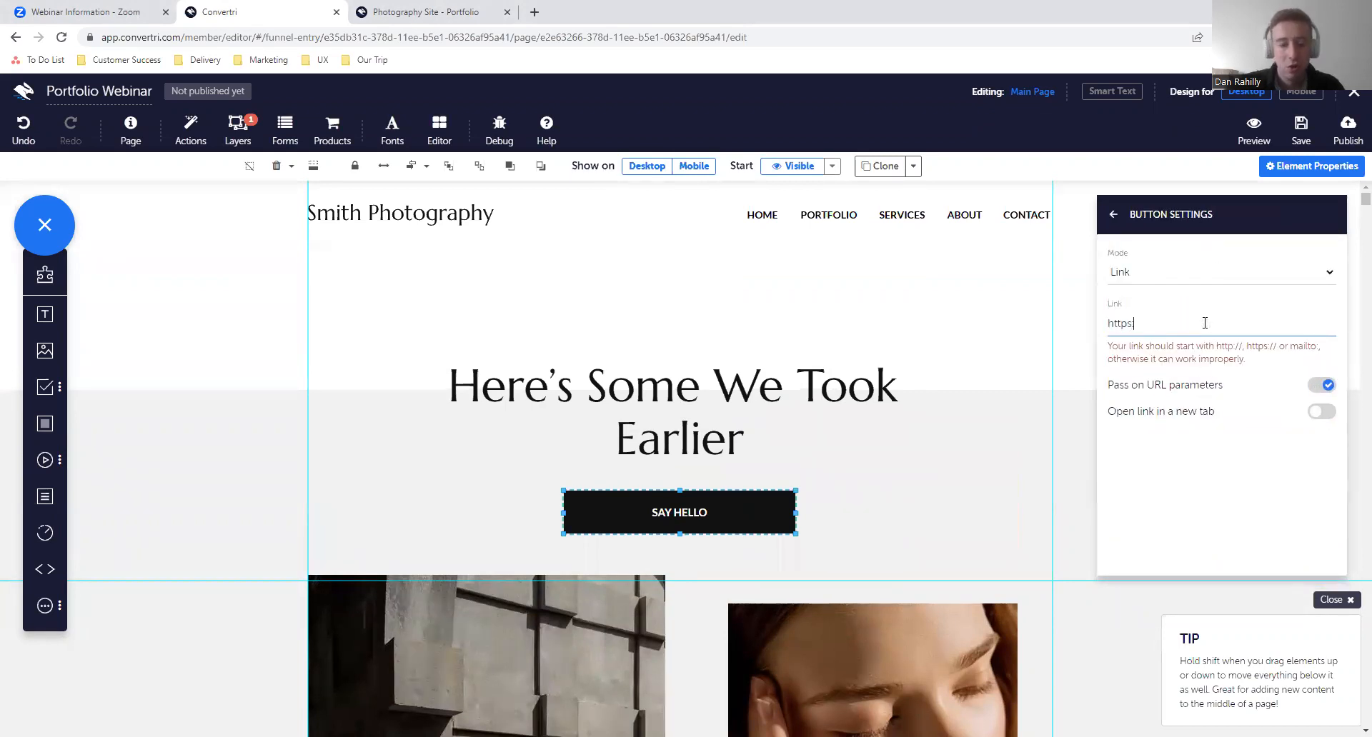
{"action": "type", "text": "://convertr"}
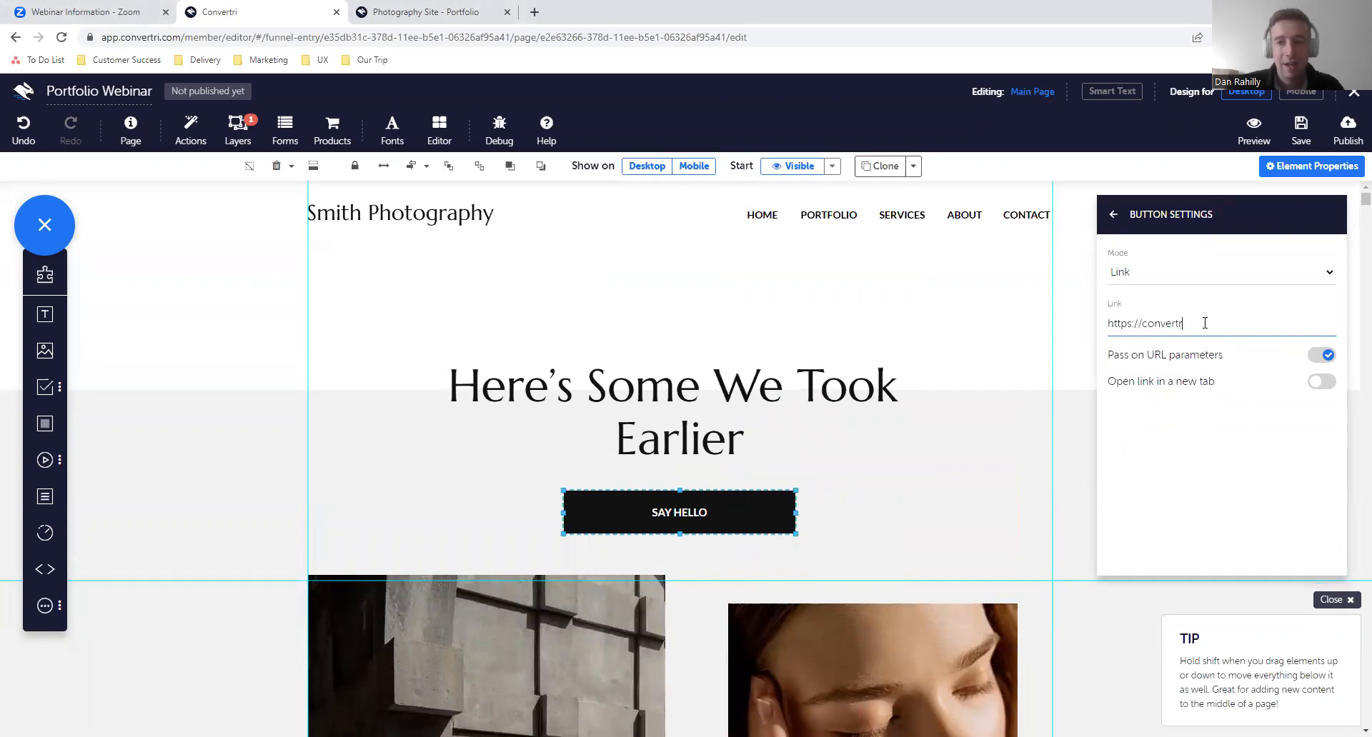
{"action": "type", "text": "i.com"}
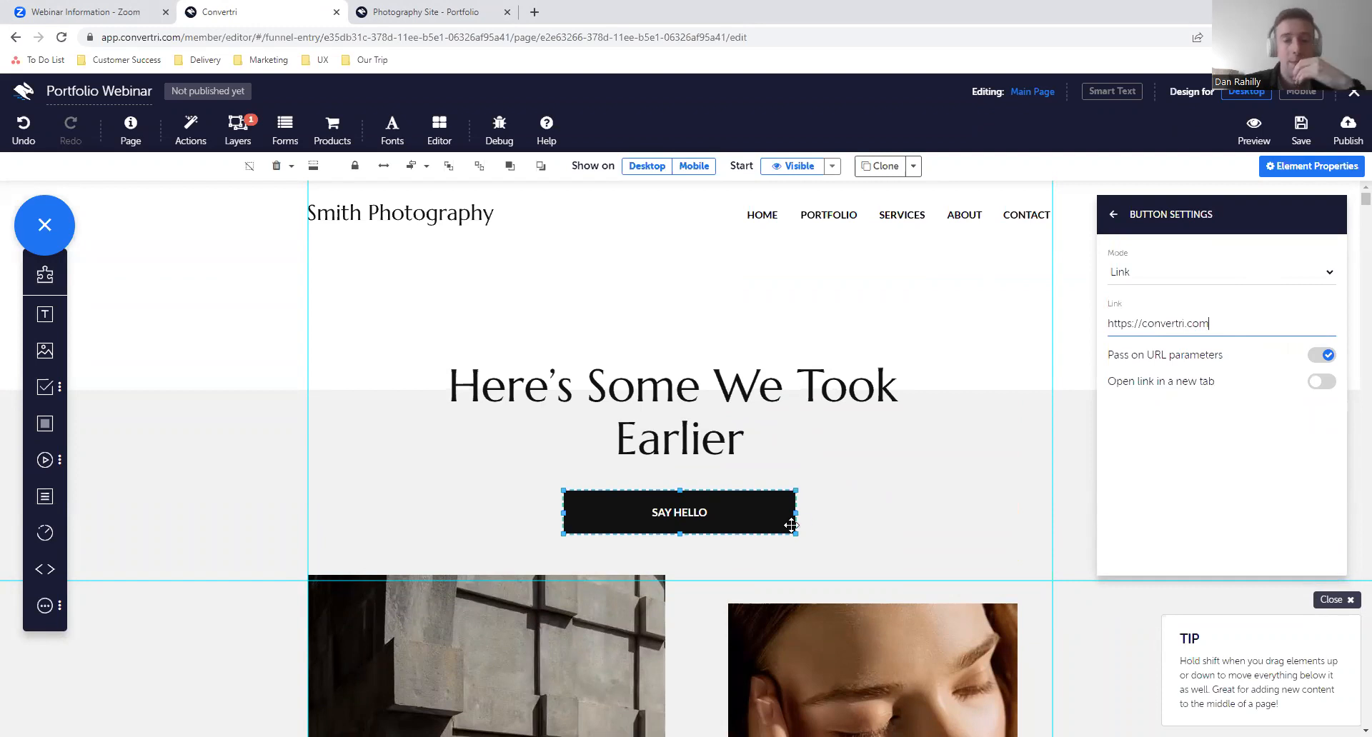
- Clear the external link from the upper SAY HELLO button and return to its properties list
{"action": "left_click_drag", "start_coordinate": [1214, 323], "coordinate": [1108, 331]}
{"action": "key", "text": "BackSpace"}
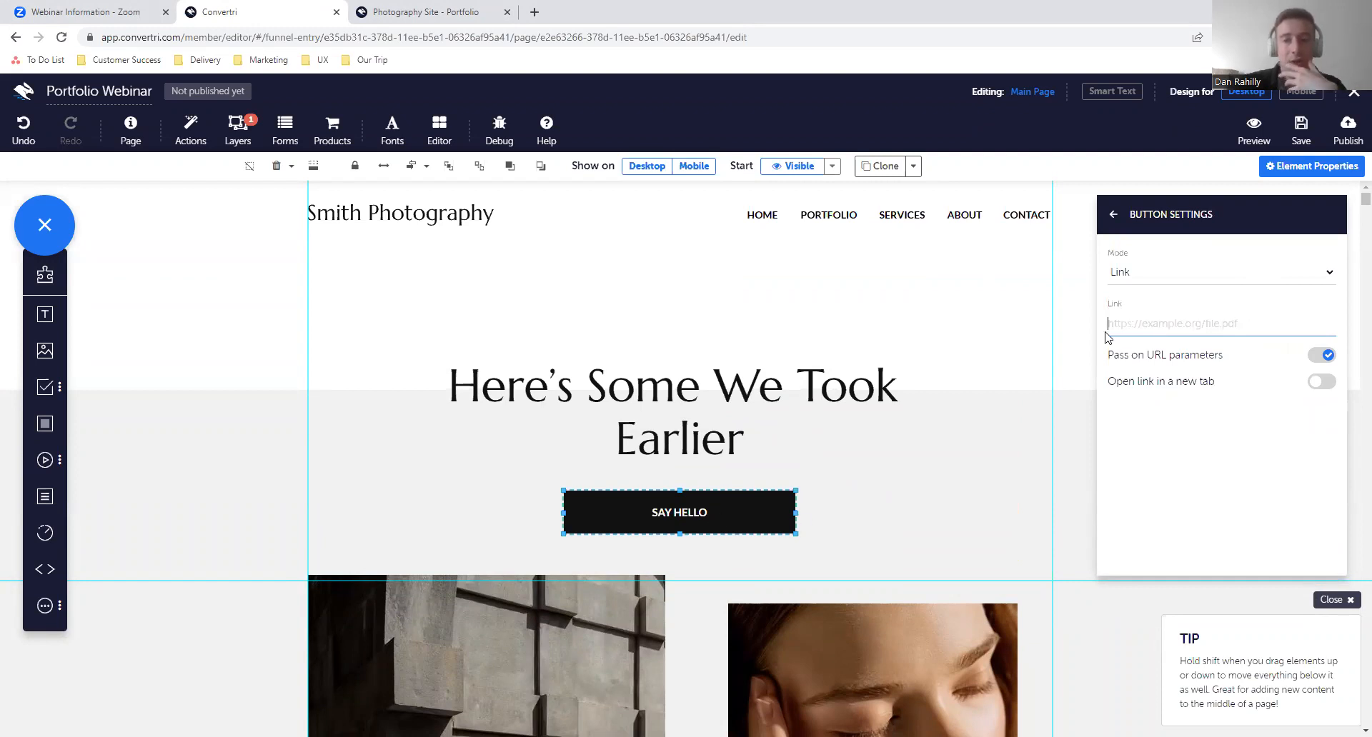
{"action": "left_click", "coordinate": [1113, 214]}
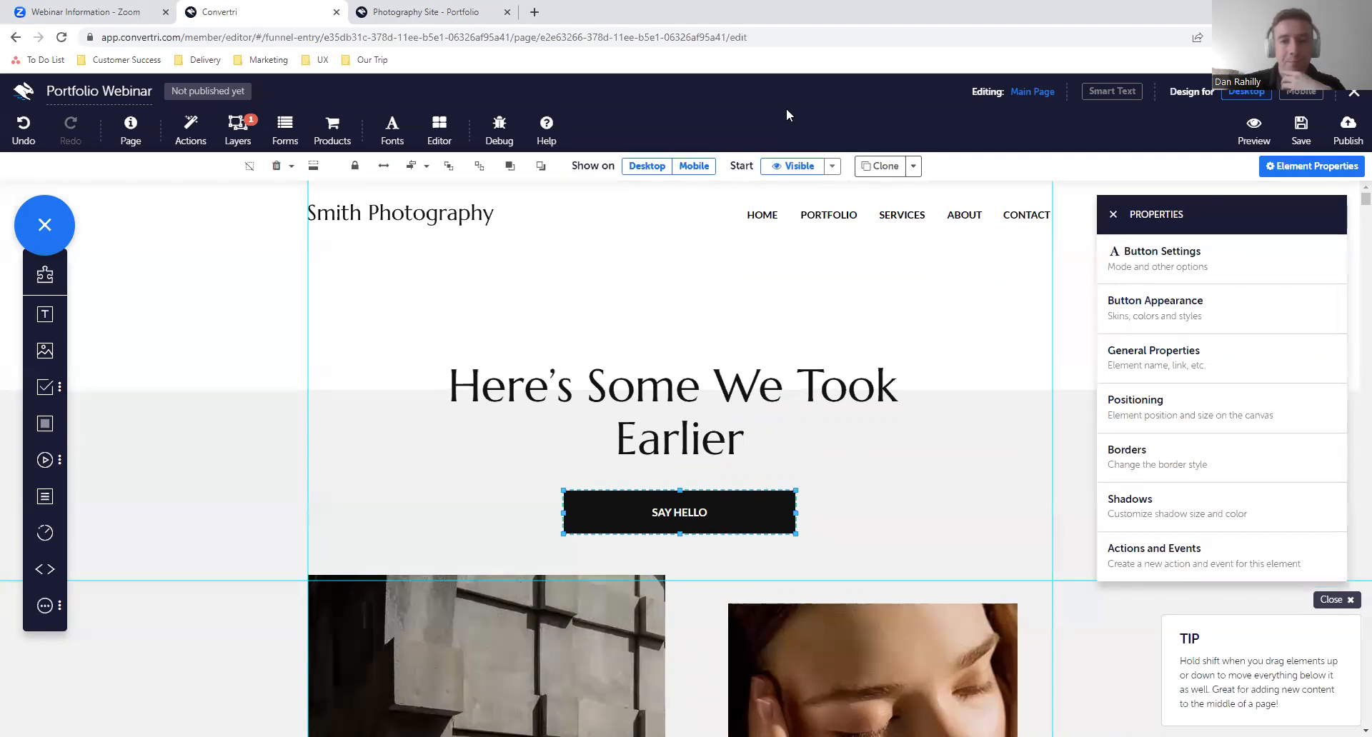
- Extend the white section below the Contact block downward and shift the Smith Photography footer down to make empty space above it
{"action": "scroll", "coordinate": [799, 515], "scroll_direction": "down", "scroll_amount": 15}
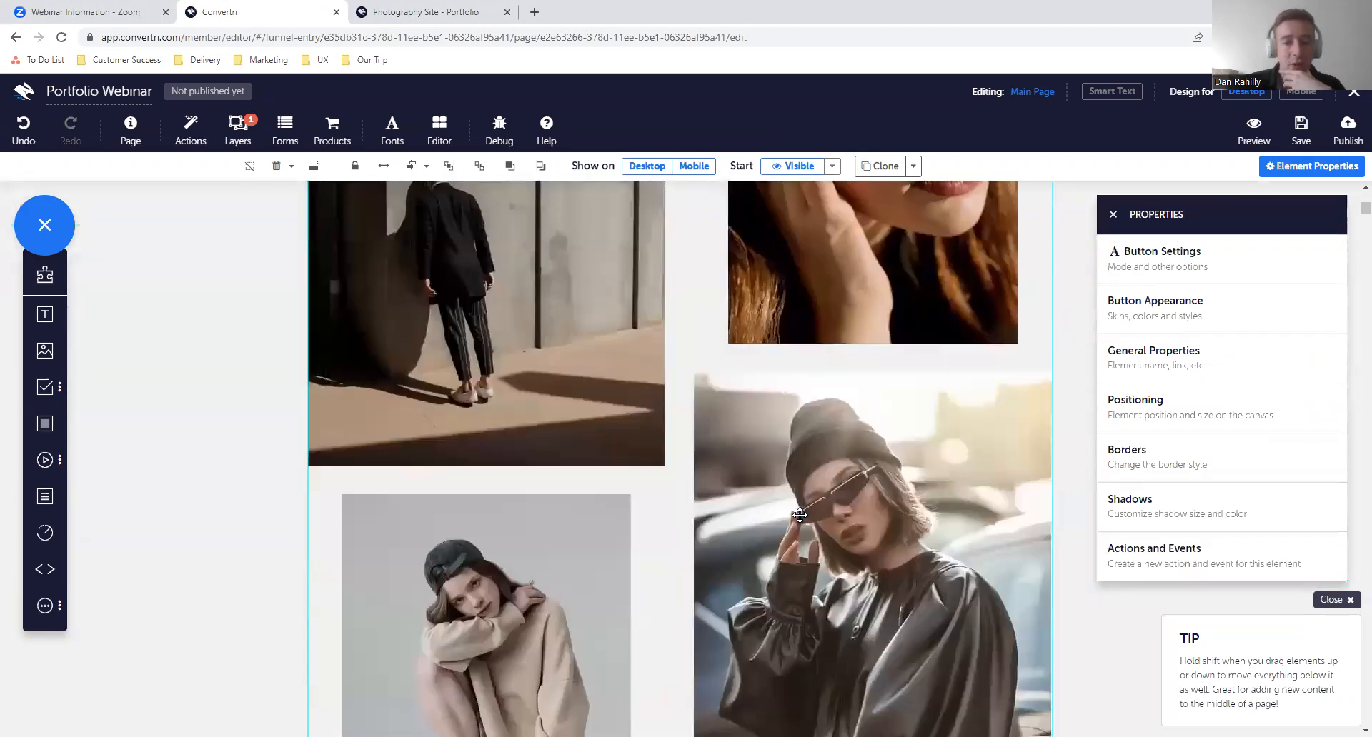
{"action": "scroll", "coordinate": [800, 515], "scroll_direction": "down", "scroll_amount": 15}
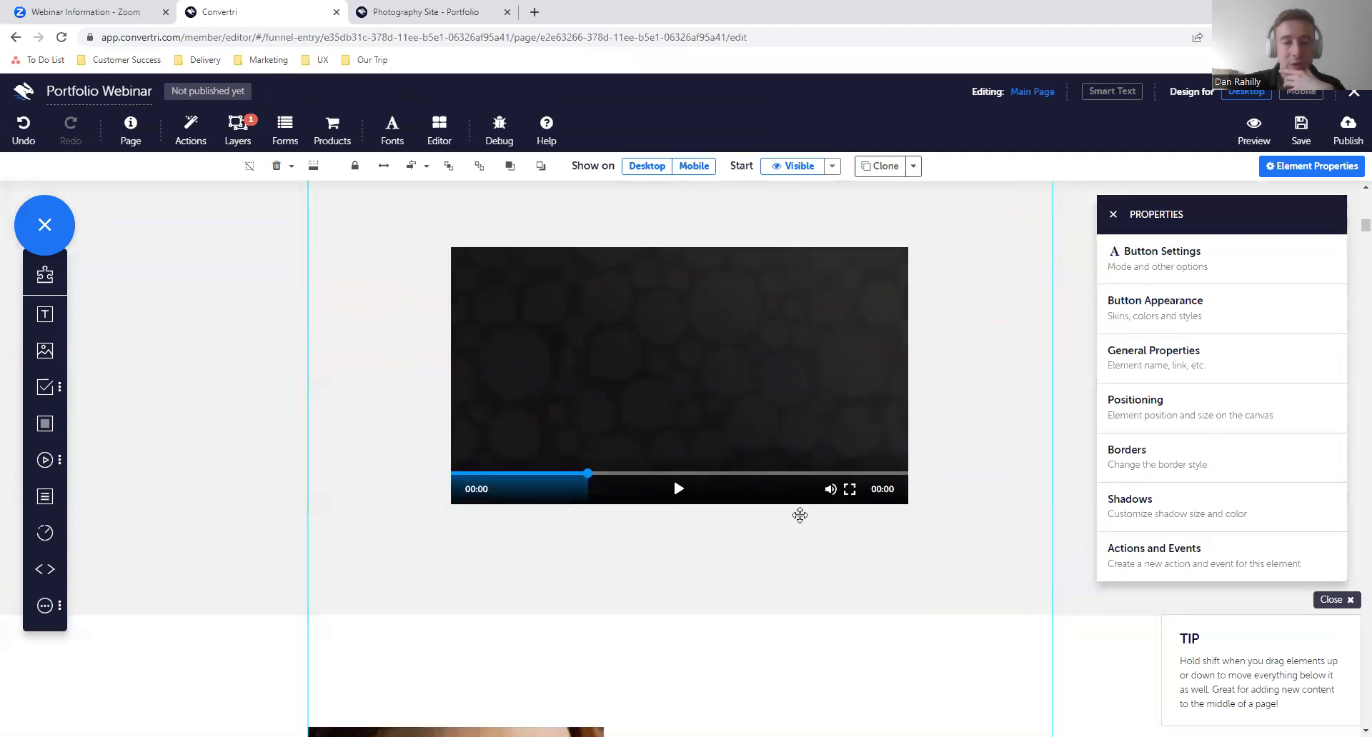
{"action": "scroll", "coordinate": [799, 516], "scroll_direction": "down", "scroll_amount": 1}
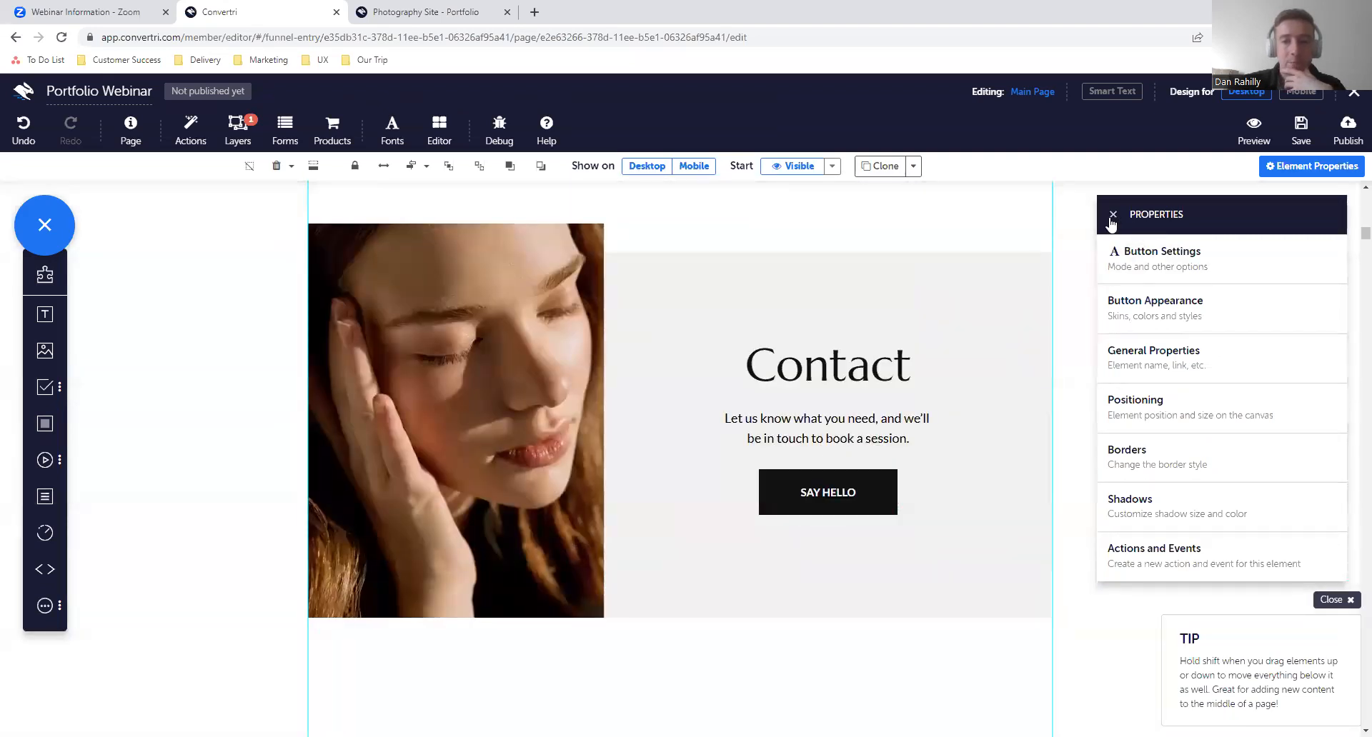
{"action": "left_click", "coordinate": [1113, 215]}
{"action": "scroll", "coordinate": [1060, 513], "scroll_direction": "down", "scroll_amount": 3}
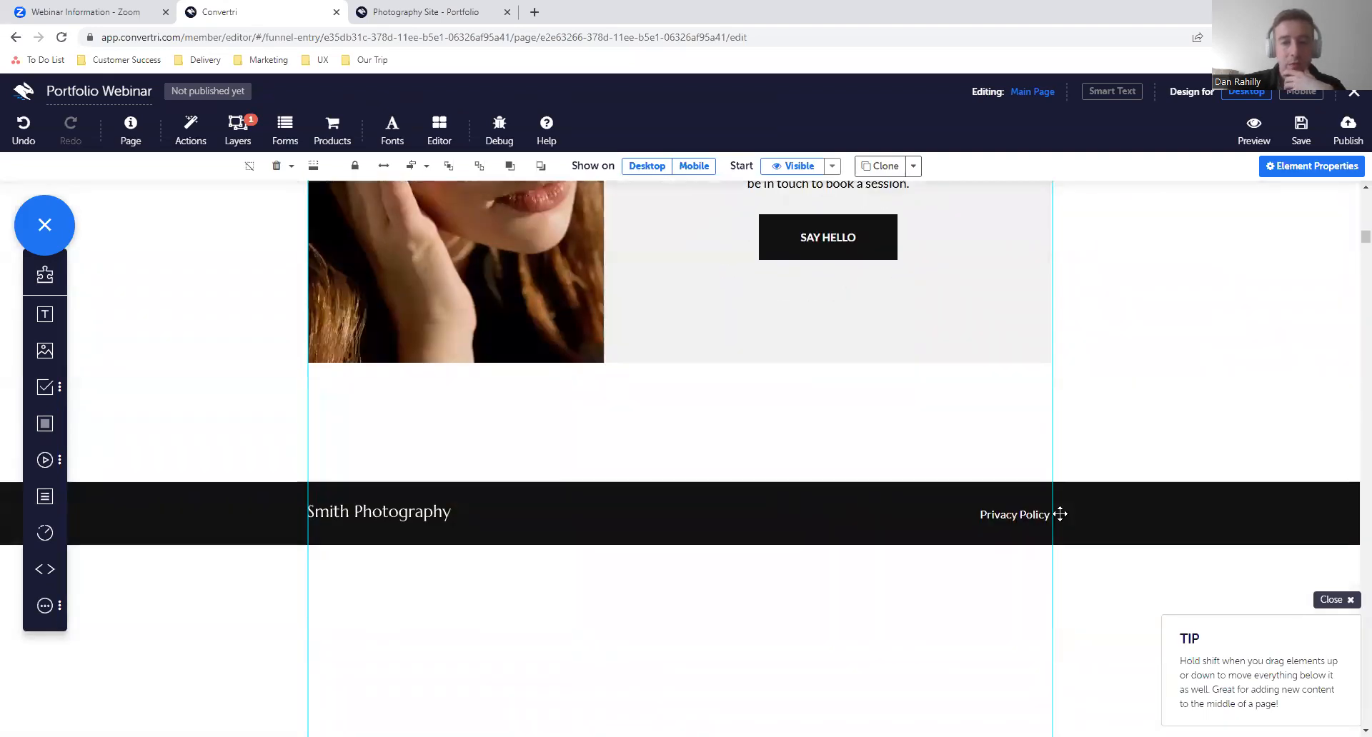
{"action": "left_click", "coordinate": [831, 478]}
{"action": "left_click_drag", "start_coordinate": [846, 480], "coordinate": [848, 631]}
{"action": "left_click", "coordinate": [680, 423]}
{"action": "left_click_drag", "start_coordinate": [676, 453], "coordinate": [688, 604]}
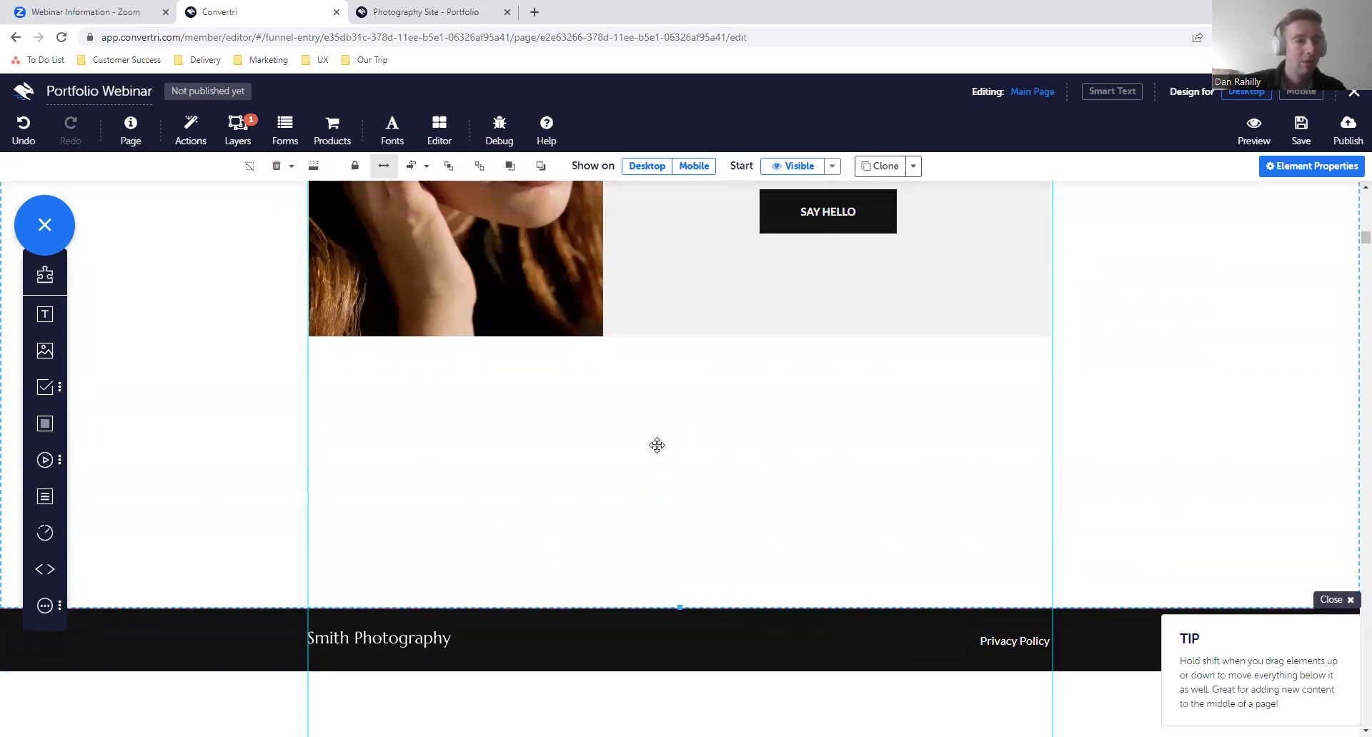
- Add a Carousel element between the Contact block and the footer, centred horizontally and set slightly lower in the empty space
{"action": "left_click", "coordinate": [44, 616]}
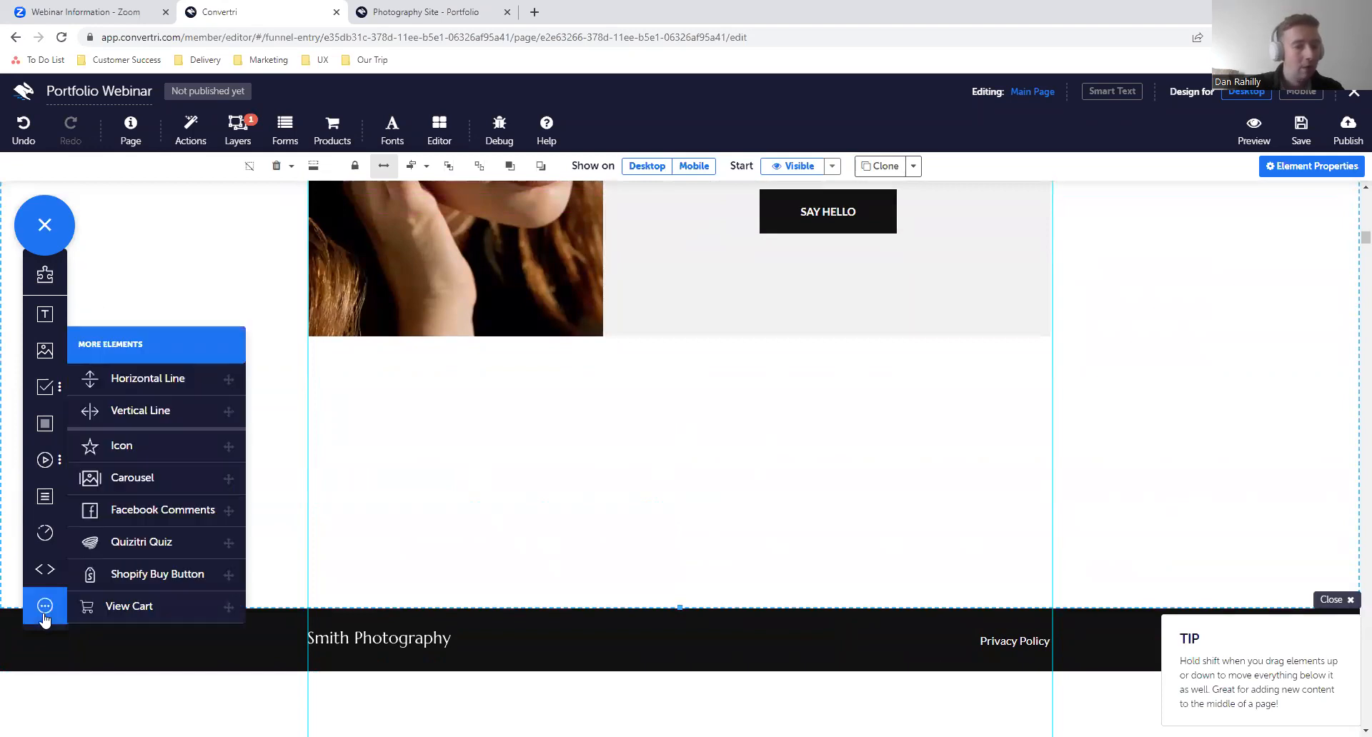
{"action": "left_click", "coordinate": [169, 477]}
{"action": "left_click_drag", "start_coordinate": [695, 260], "coordinate": [698, 481]}
{"action": "left_click_drag", "start_coordinate": [472, 403], "coordinate": [380, 365]}
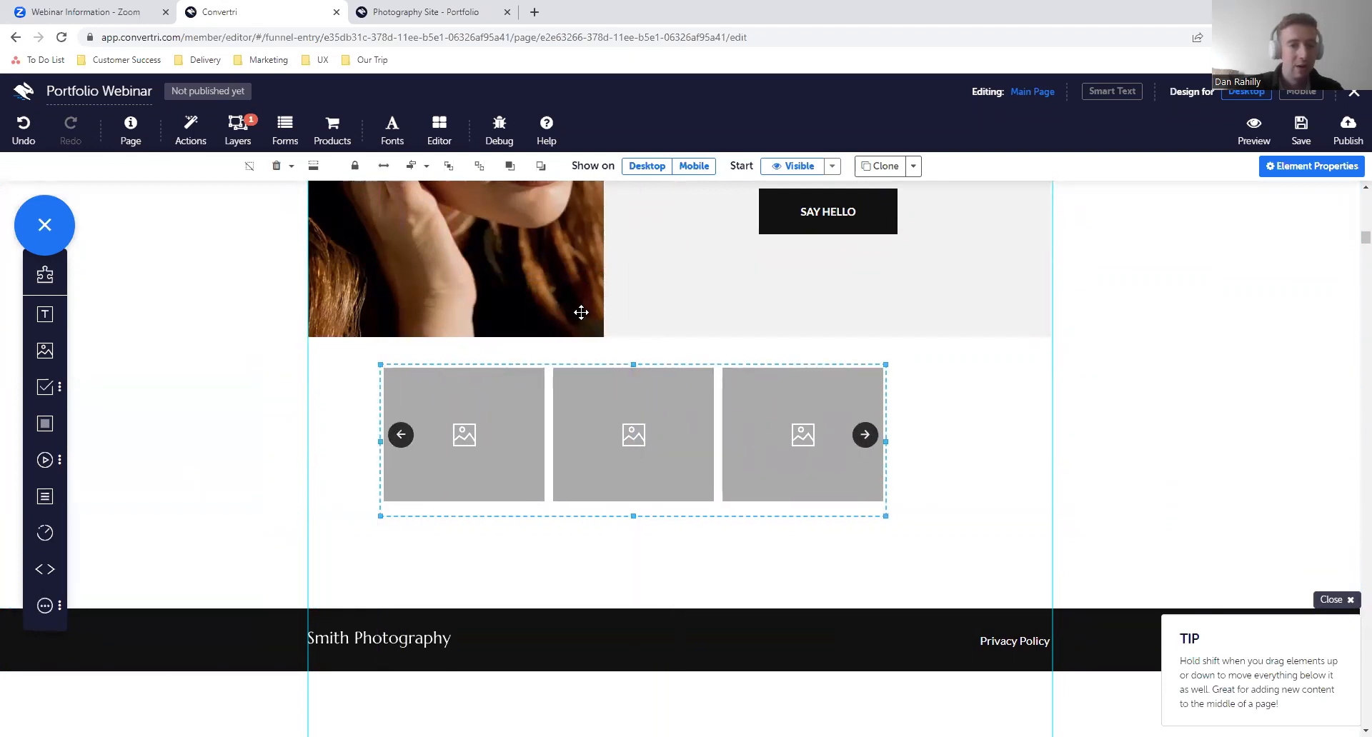
{"action": "left_click", "coordinate": [413, 167]}
{"action": "left_click_drag", "start_coordinate": [739, 397], "coordinate": [736, 435]}
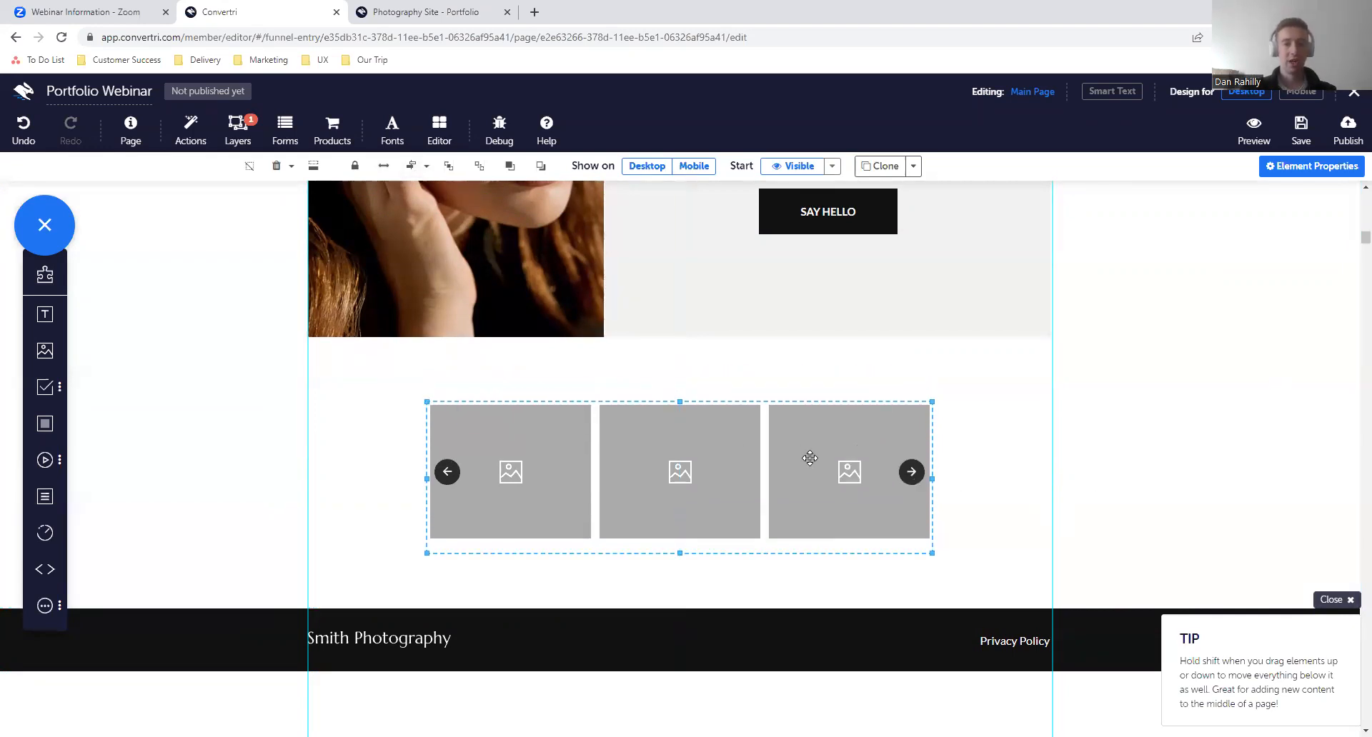
- Review the carousel's image slots and assign the charred red peppers photo from the media gallery's home folder to slot 1
{"action": "left_click", "coordinate": [1310, 172]}
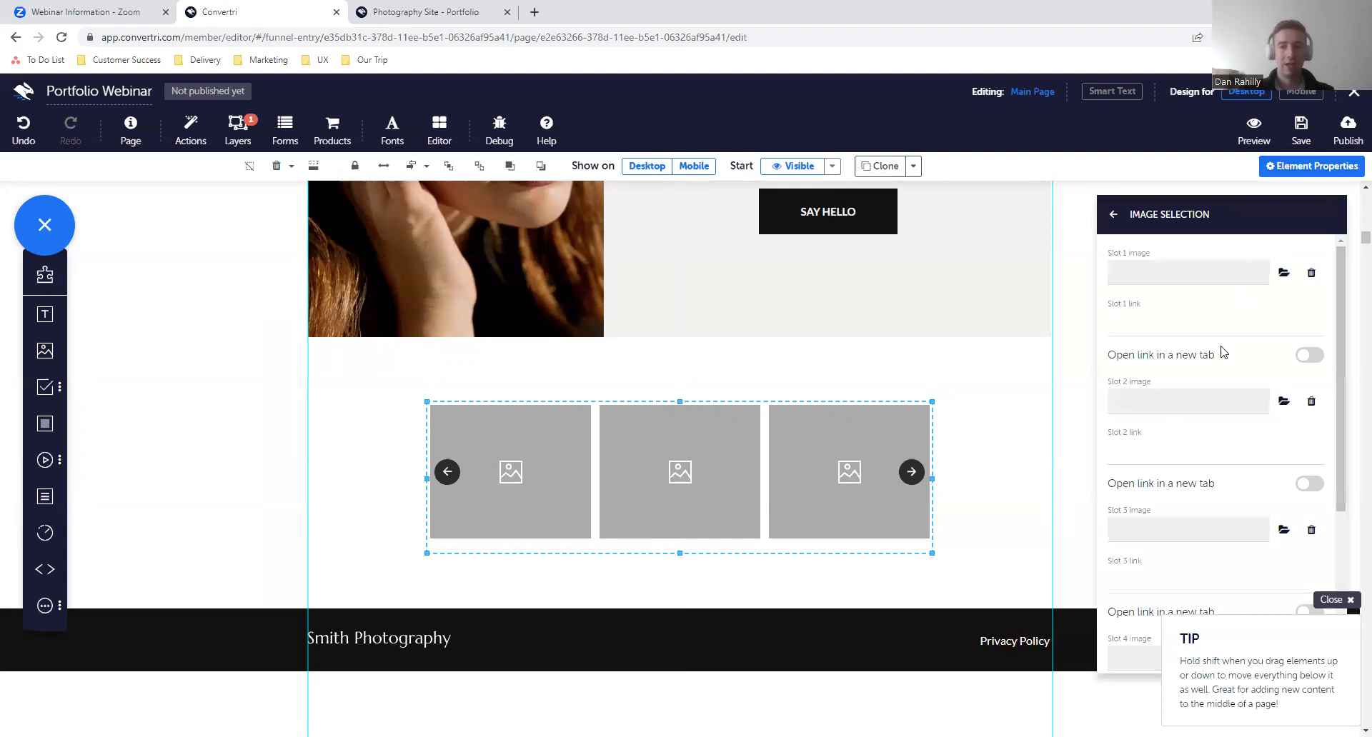
{"action": "scroll", "coordinate": [1224, 353], "scroll_direction": "down", "scroll_amount": 2}
{"action": "scroll", "coordinate": [1224, 353], "scroll_direction": "up", "scroll_amount": 2}
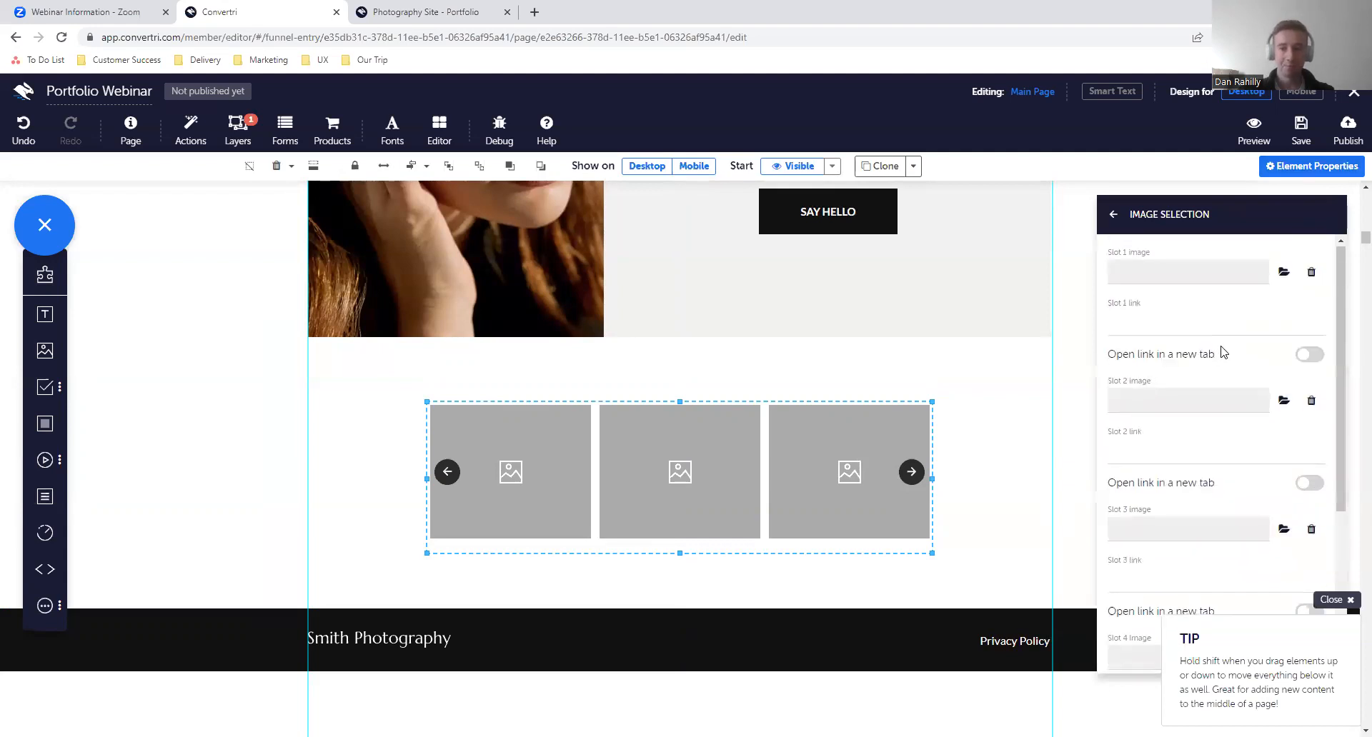
{"action": "scroll", "coordinate": [1218, 402], "scroll_direction": "down", "scroll_amount": 1}
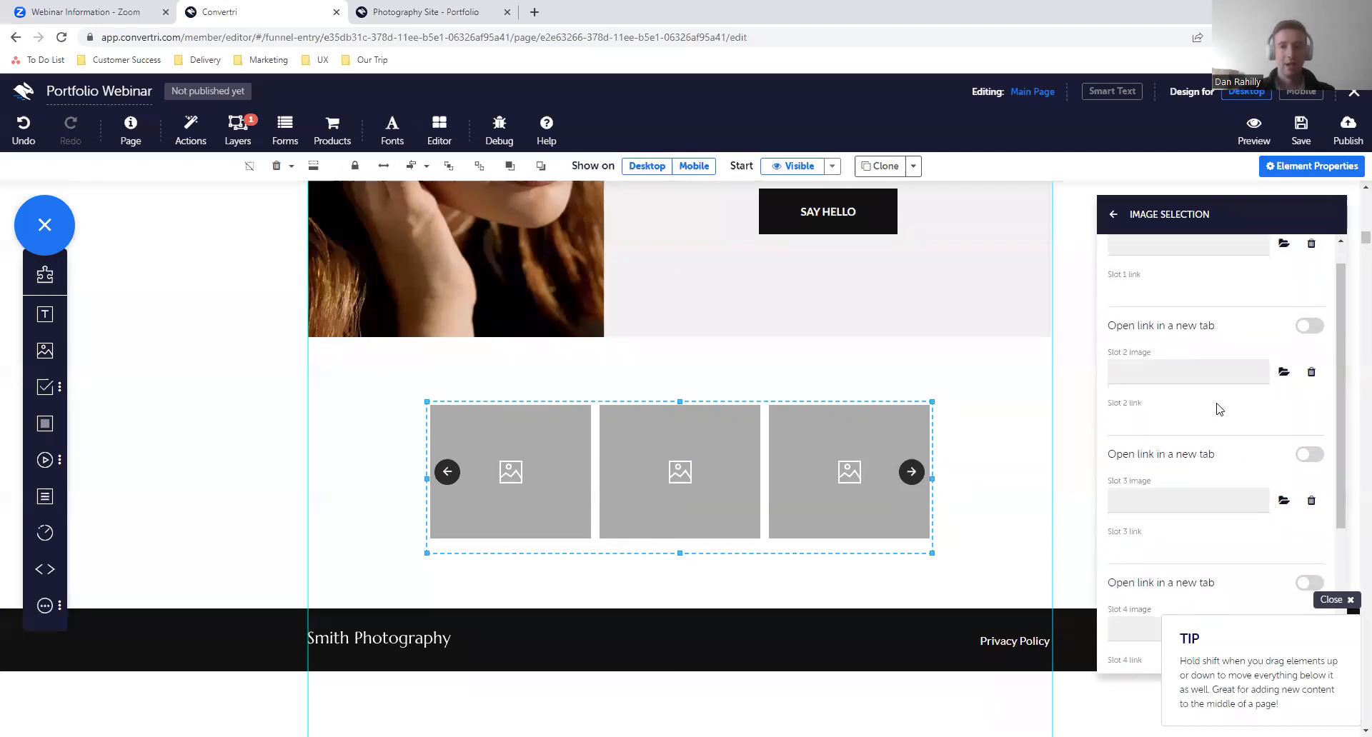
{"action": "scroll", "coordinate": [1218, 406], "scroll_direction": "up", "scroll_amount": 1}
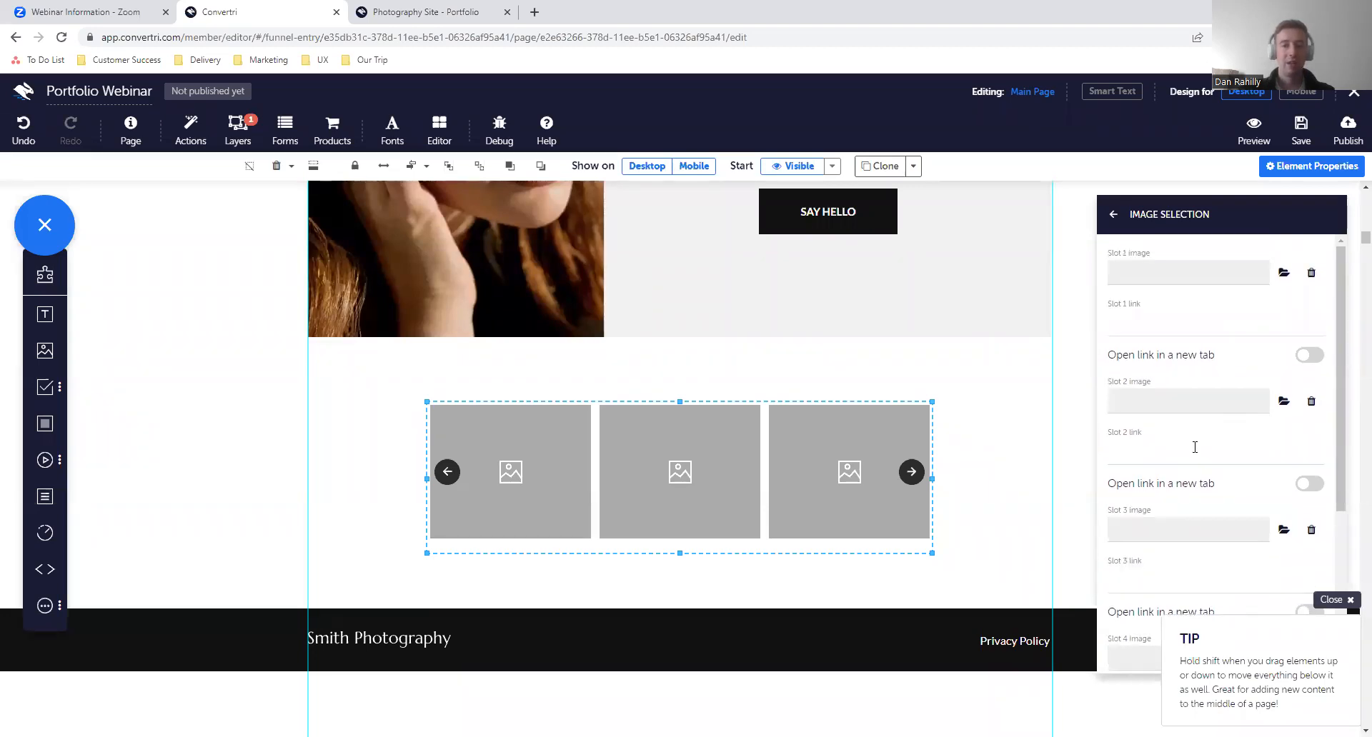
{"action": "left_click", "coordinate": [1136, 325]}
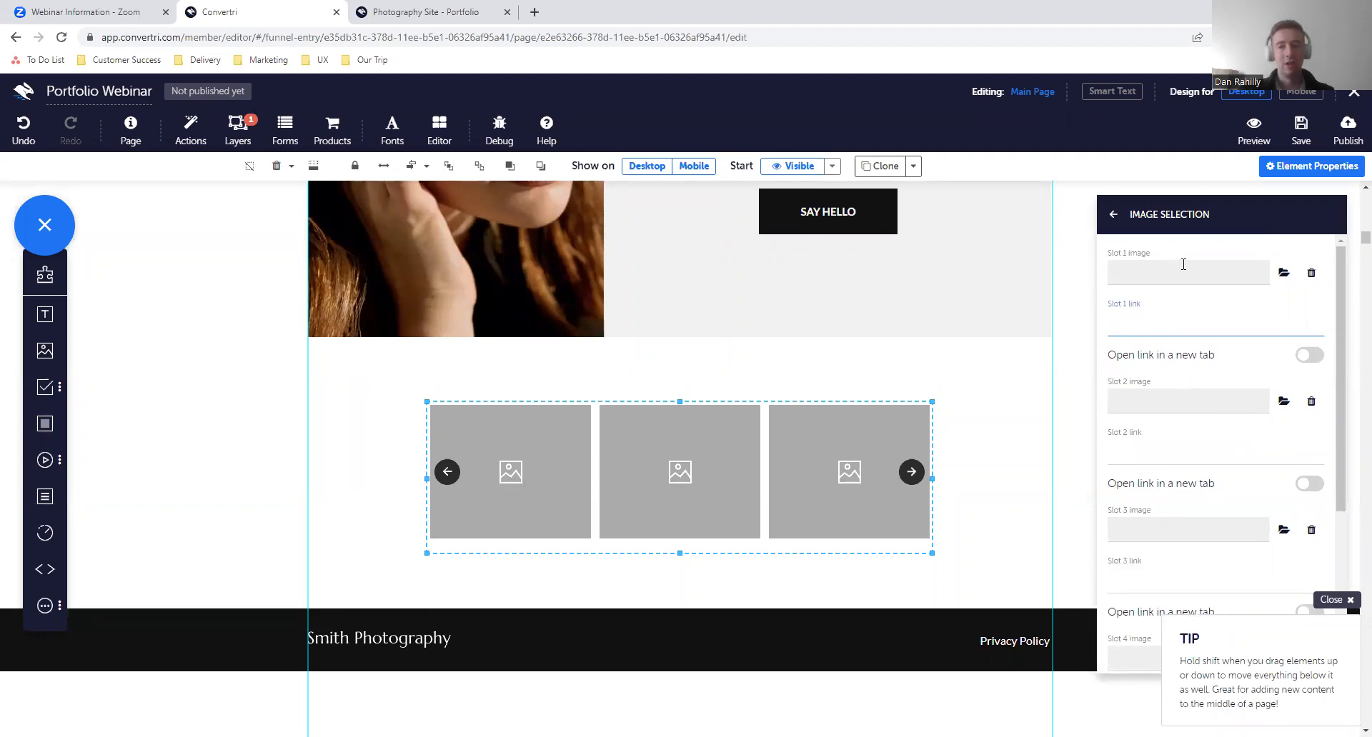
{"action": "left_click", "coordinate": [1284, 272]}
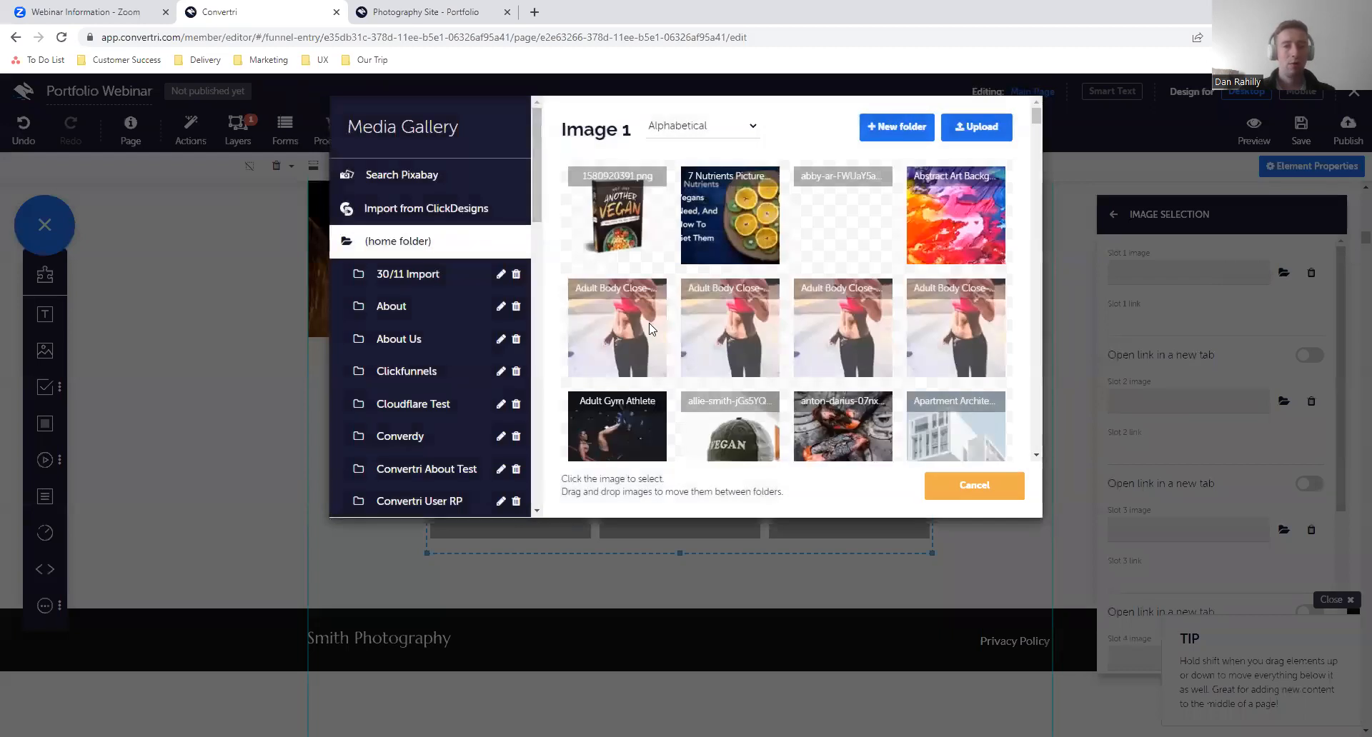
{"action": "scroll", "coordinate": [650, 329], "scroll_direction": "down", "scroll_amount": 2}
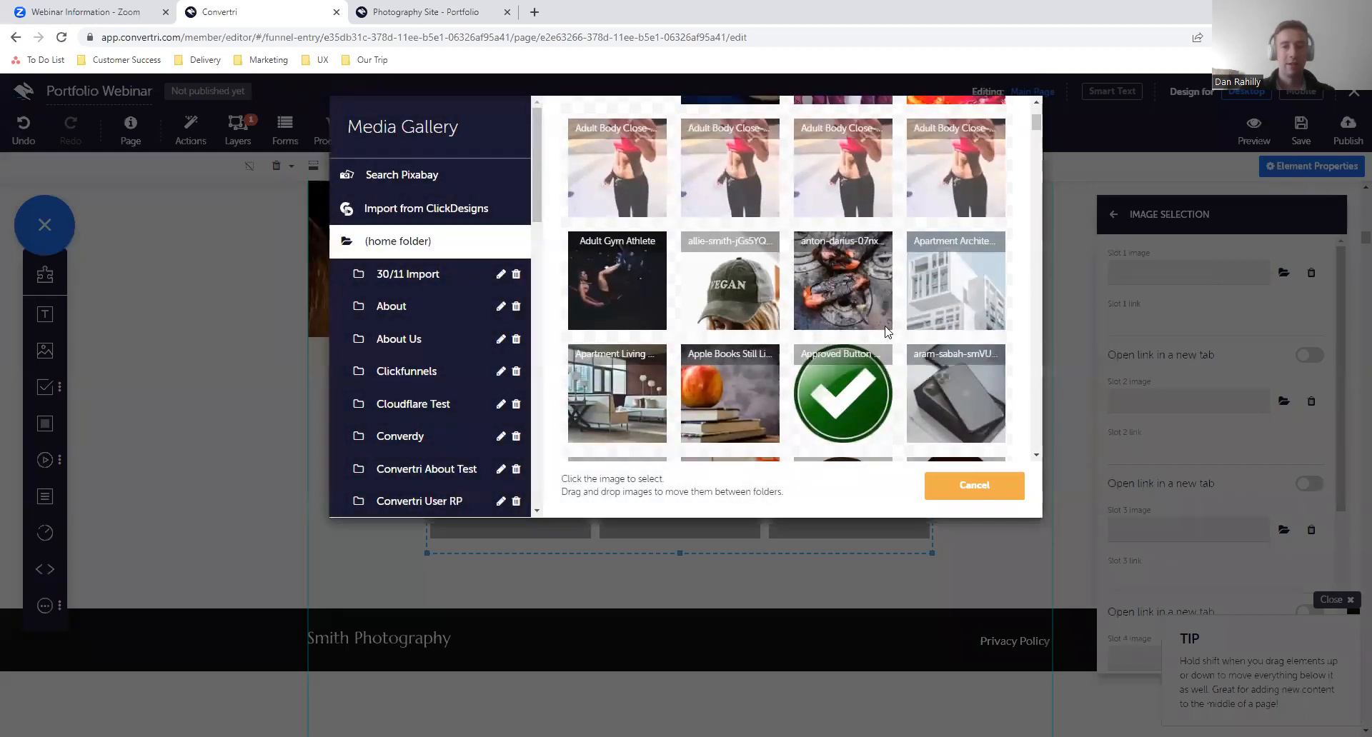
{"action": "left_click", "coordinate": [827, 313]}
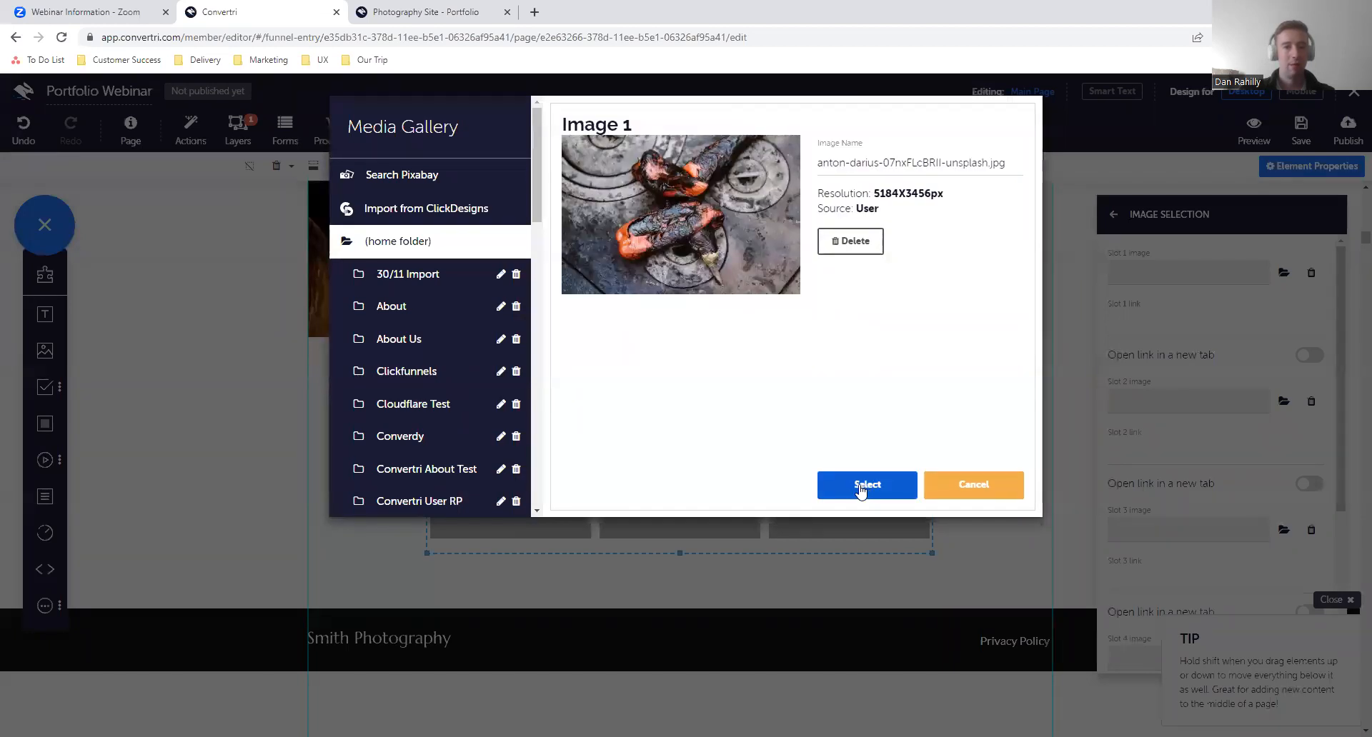
{"action": "left_click", "coordinate": [857, 491]}
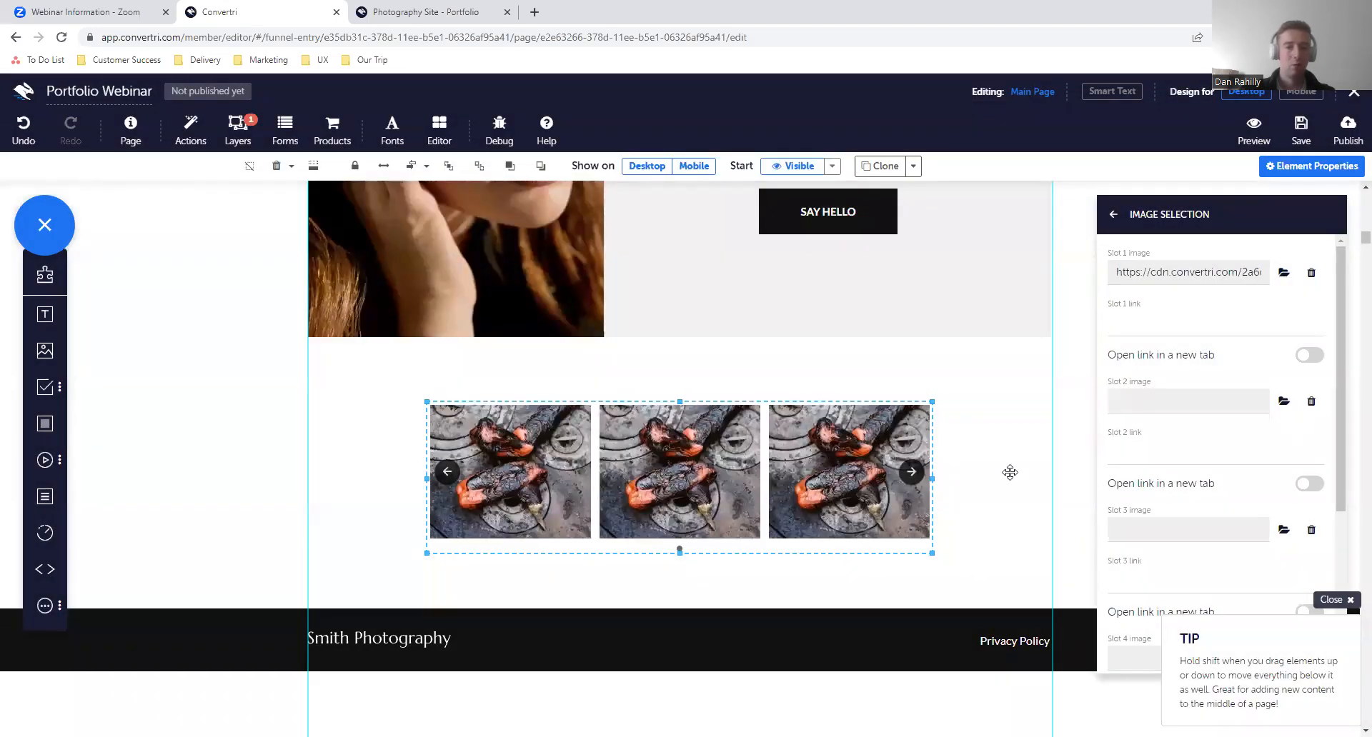
- Search Pixabay for "bbq" and set the Meat Barbecue Grill photo as the carousel's slot 2 image
{"action": "left_click", "coordinate": [1284, 401]}
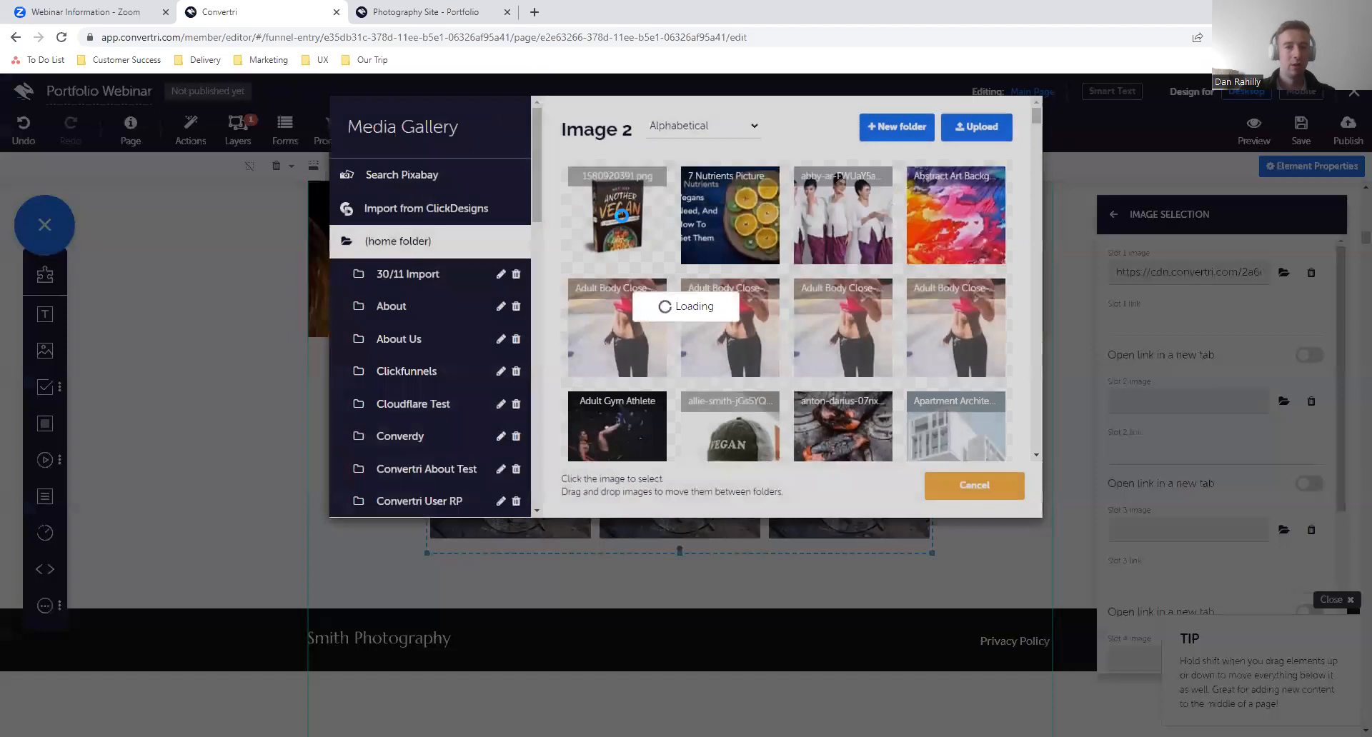
{"action": "left_click", "coordinate": [437, 180]}
{"action": "left_click", "coordinate": [815, 132]}
{"action": "type", "text": "bbq"}
{"action": "key", "text": "Return"}
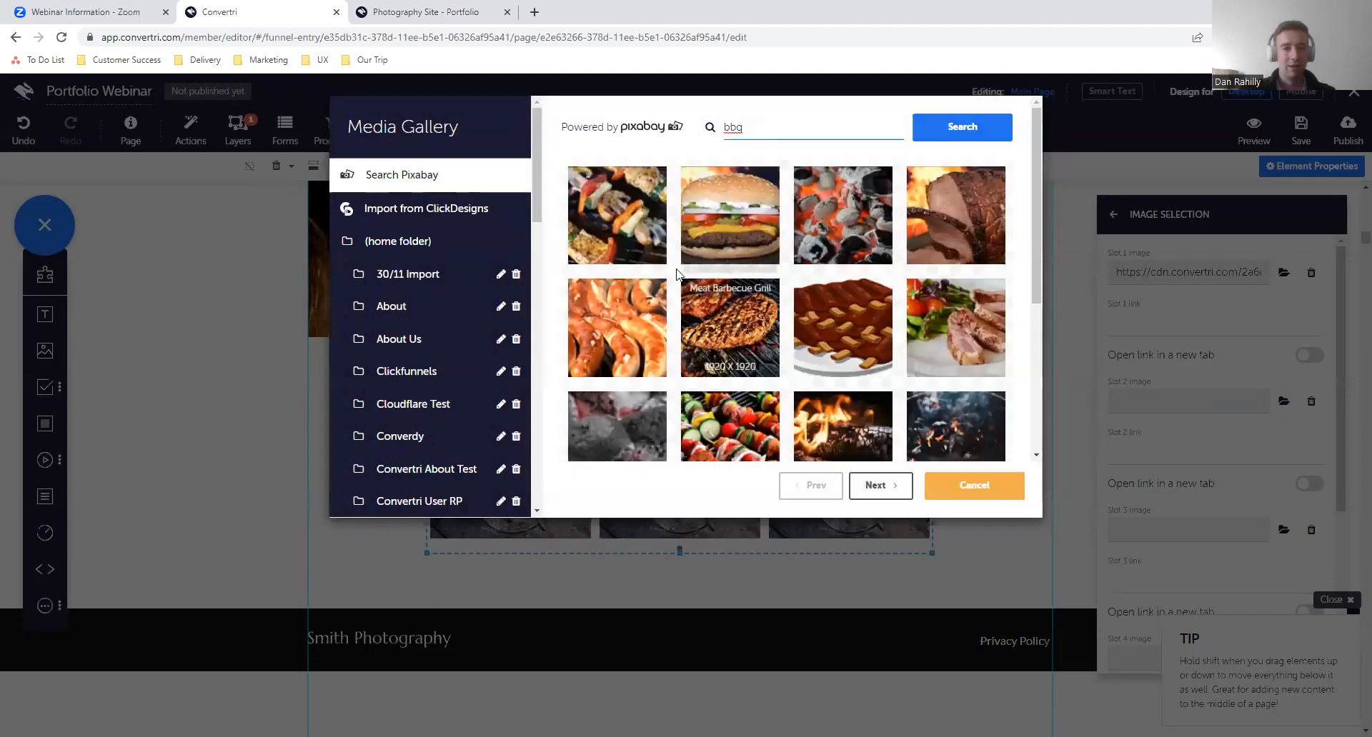
{"action": "left_click", "coordinate": [716, 316]}
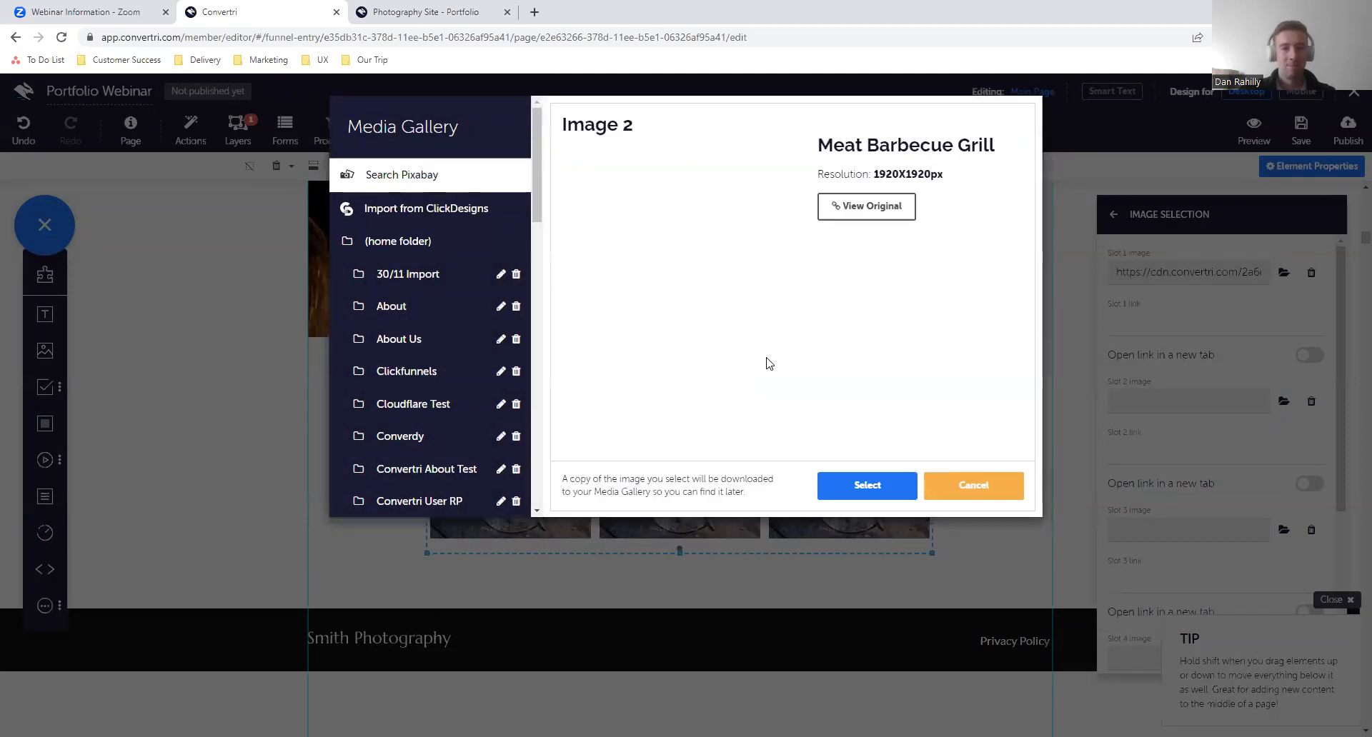
{"action": "left_click", "coordinate": [843, 479]}
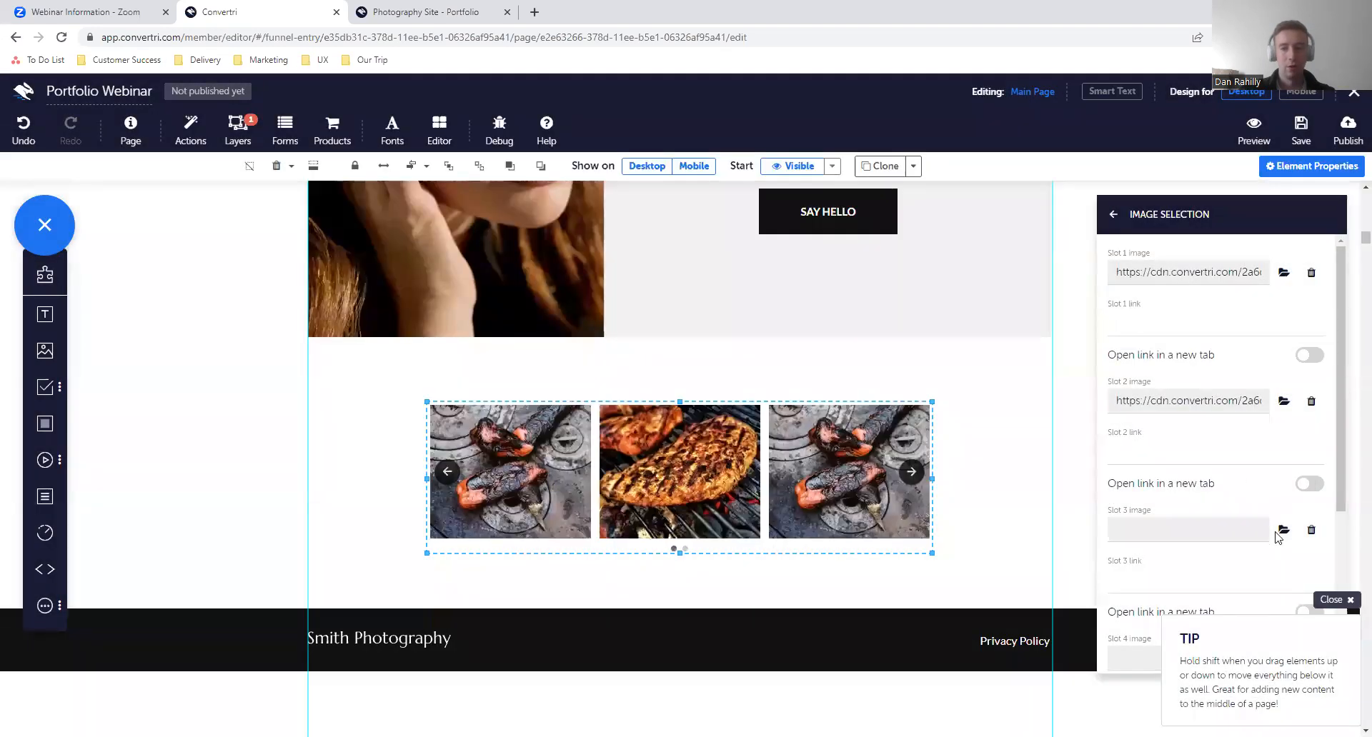
- Search Pixabay for "grill" and set the Barbecue Barbeque Bbq photo as the carousel's slot 3 image
{"action": "left_click", "coordinate": [1283, 530]}
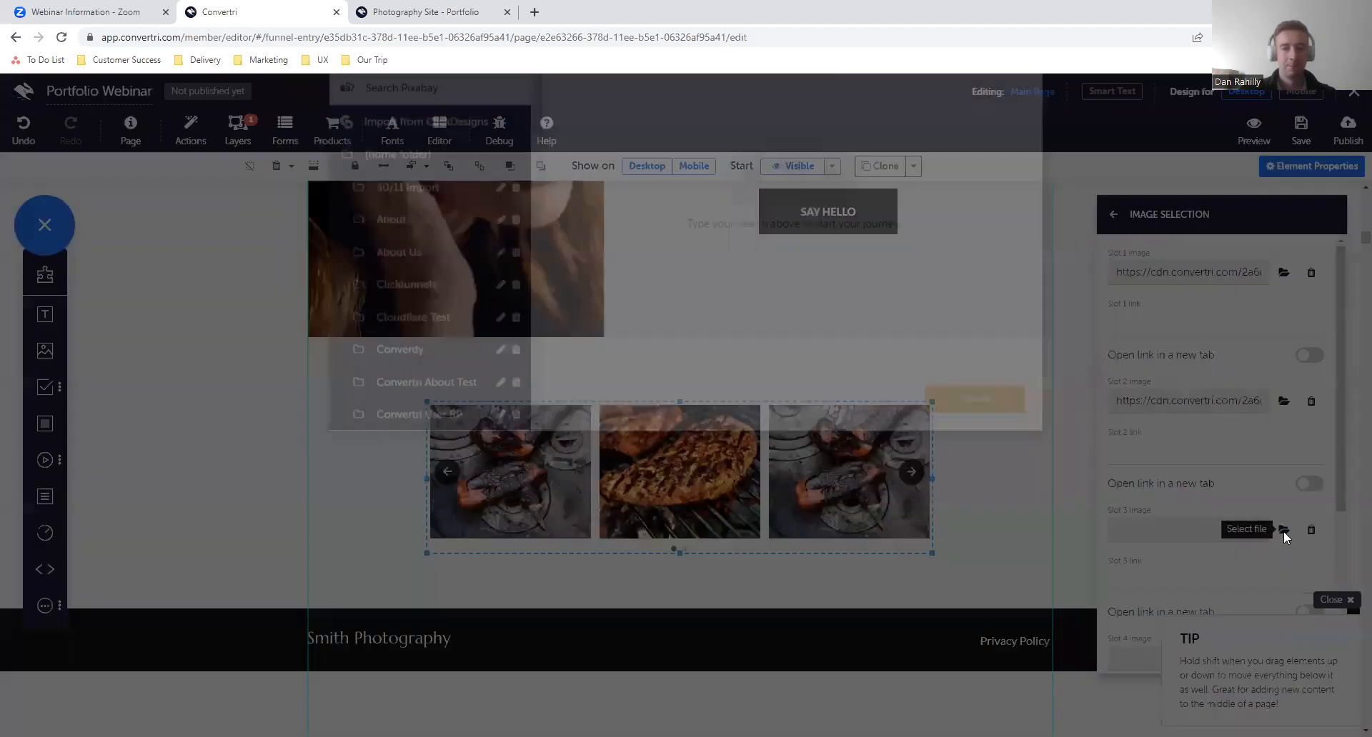
{"action": "left_click", "coordinate": [795, 126]}
{"action": "type", "text": "grill"}
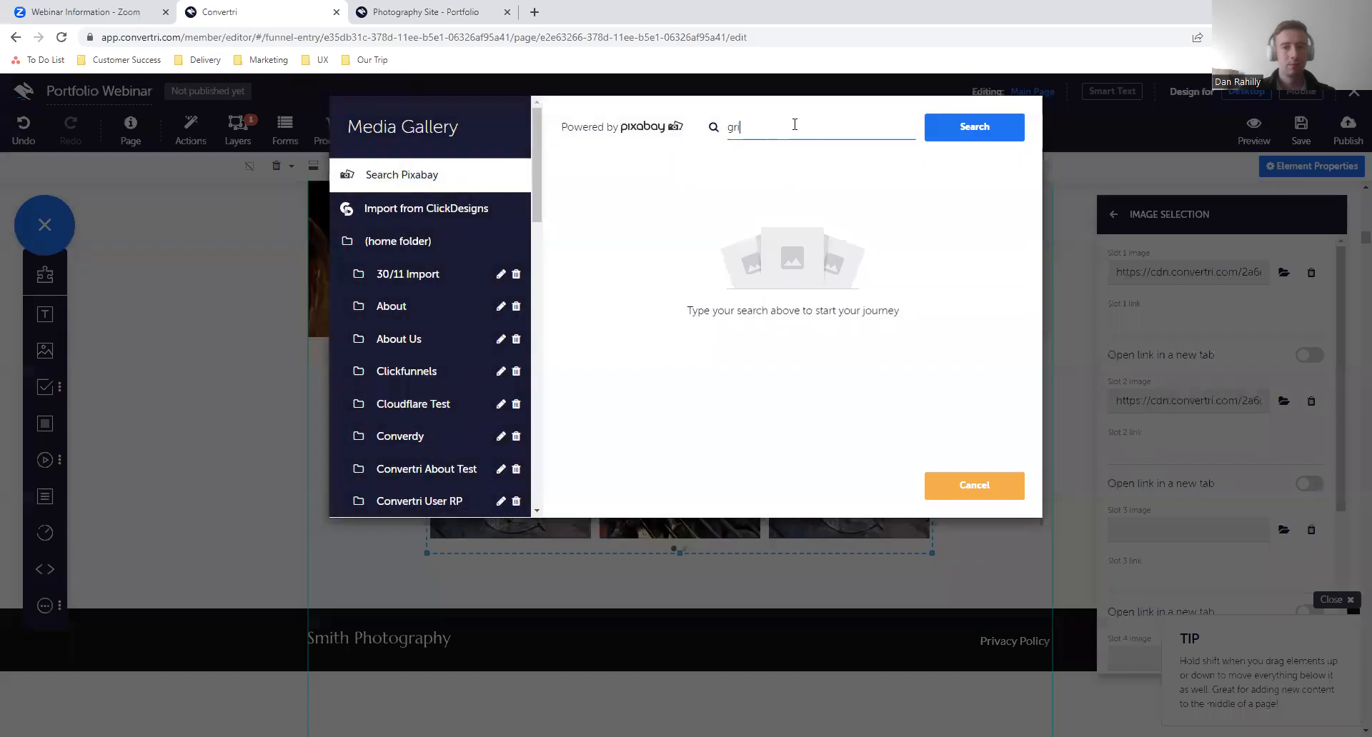
{"action": "key", "text": "Return"}
{"action": "scroll", "coordinate": [859, 327], "scroll_direction": "down", "scroll_amount": 1}
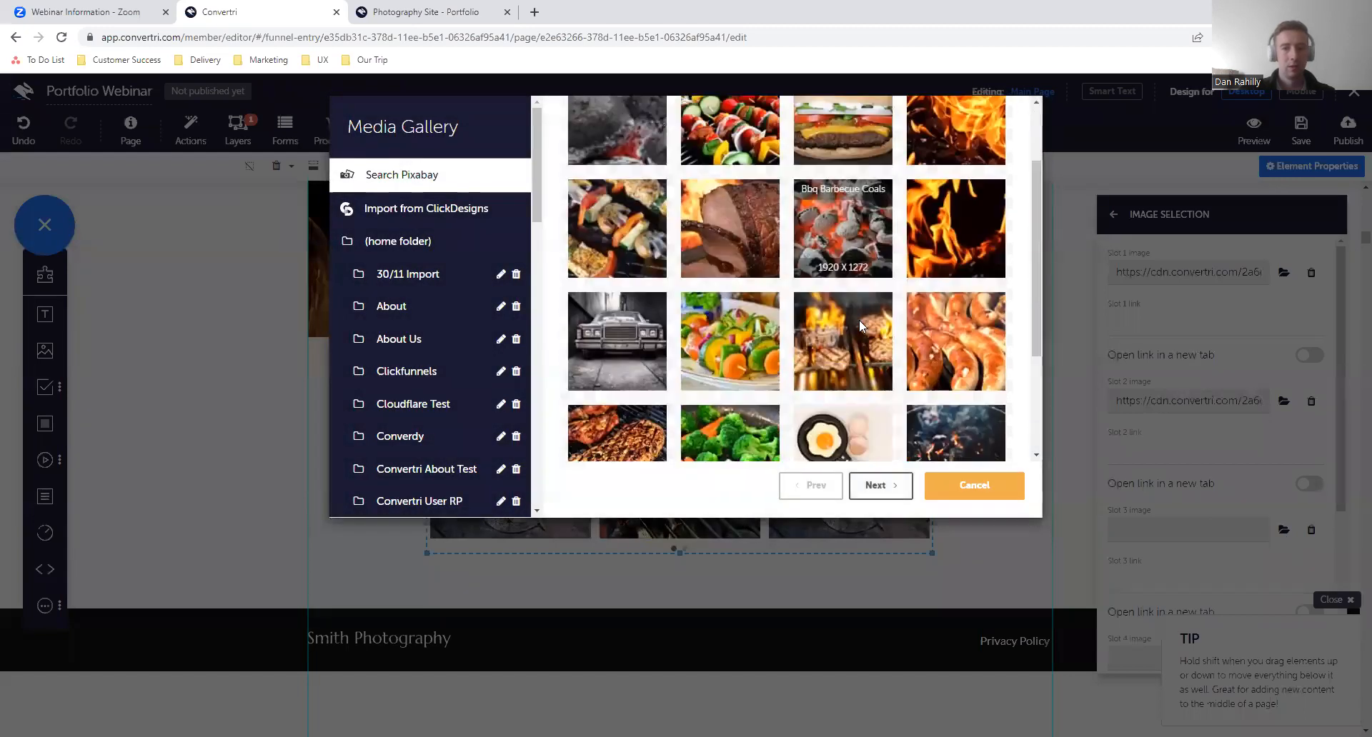
{"action": "left_click", "coordinate": [883, 489]}
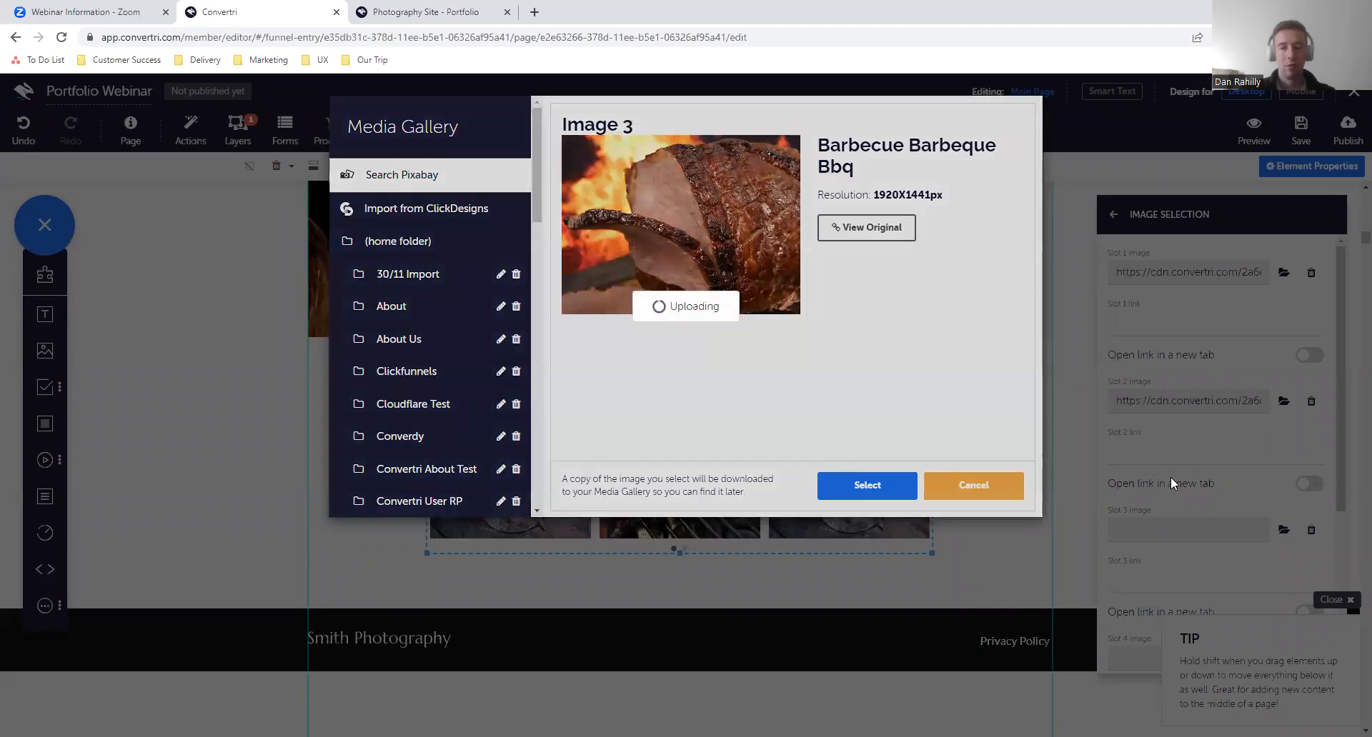
- Search Pixabay for "pizza" and set the Pizza Italian Homemade photo as the carousel's slot 4 image
{"action": "scroll", "coordinate": [1172, 478], "scroll_direction": "down", "scroll_amount": 1}
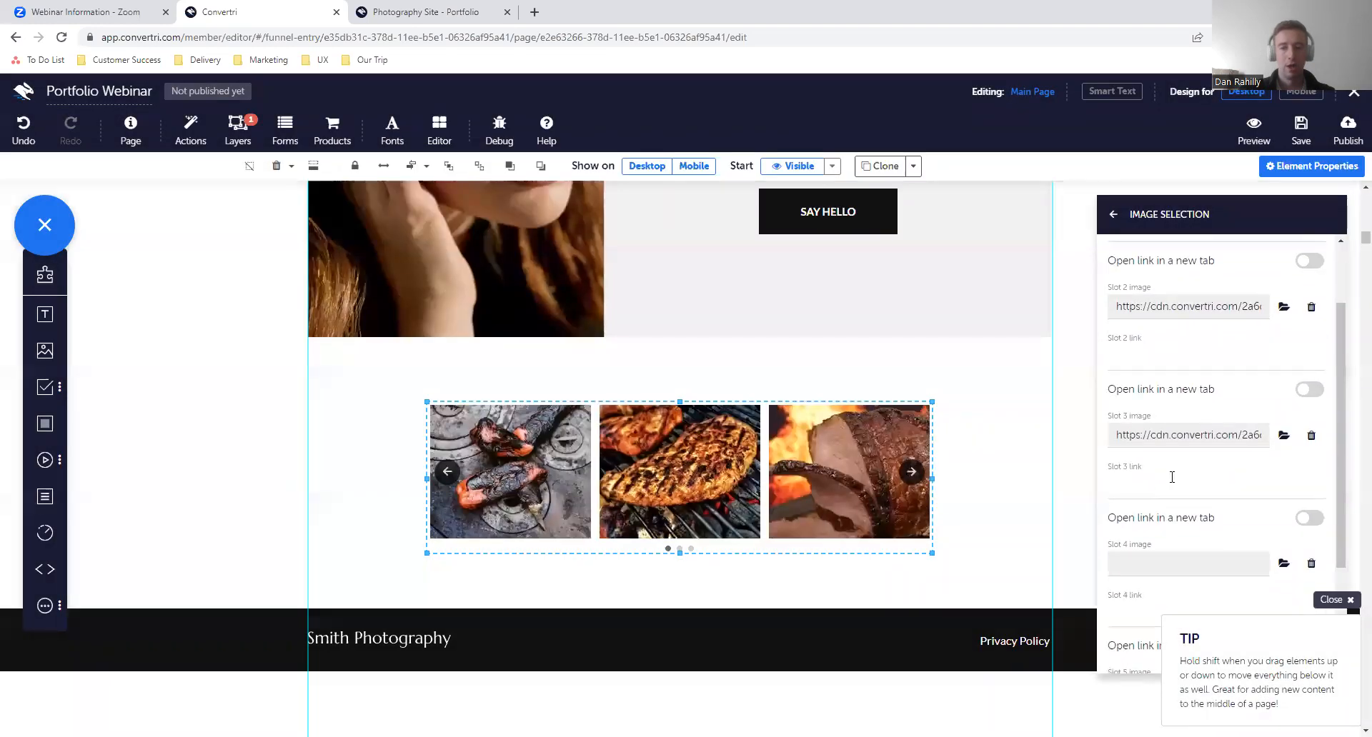
{"action": "left_click", "coordinate": [1284, 564]}
{"action": "left_click", "coordinate": [763, 130]}
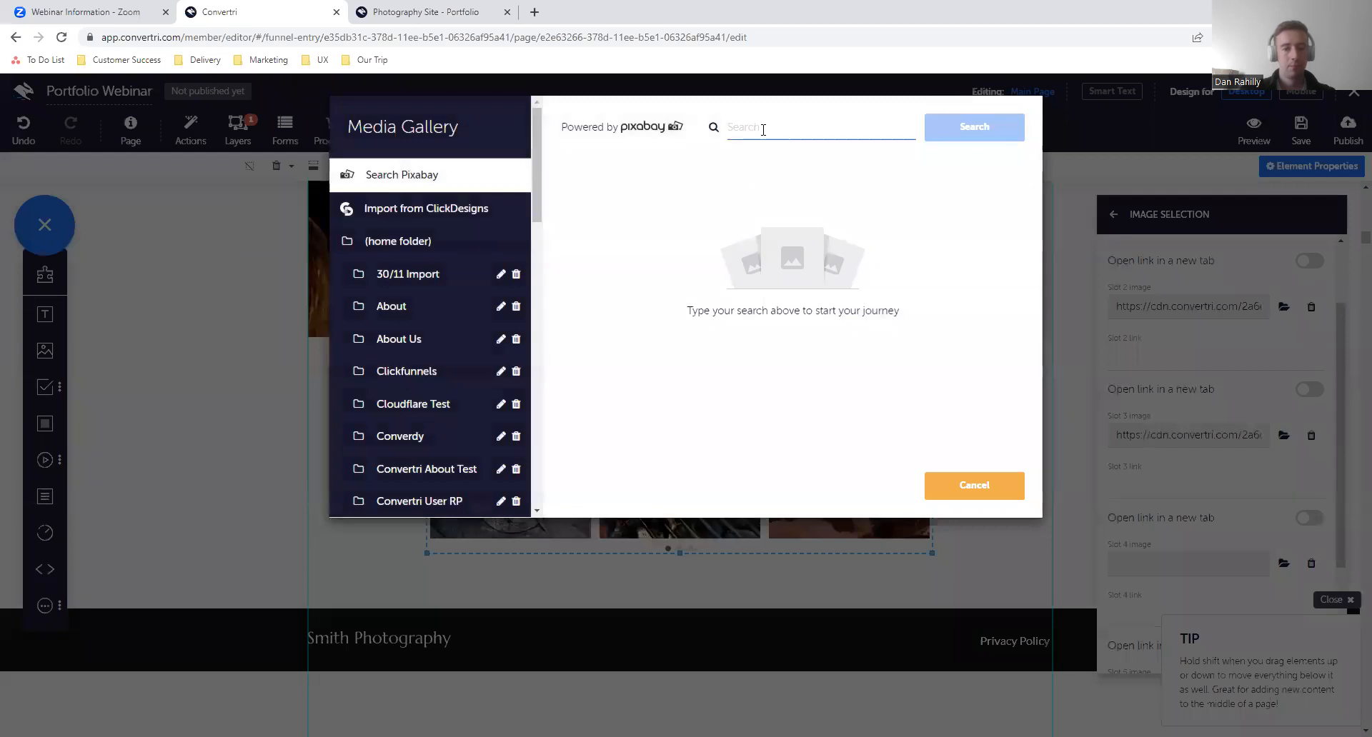
{"action": "type", "text": "pizza"}
{"action": "key", "text": "Return"}
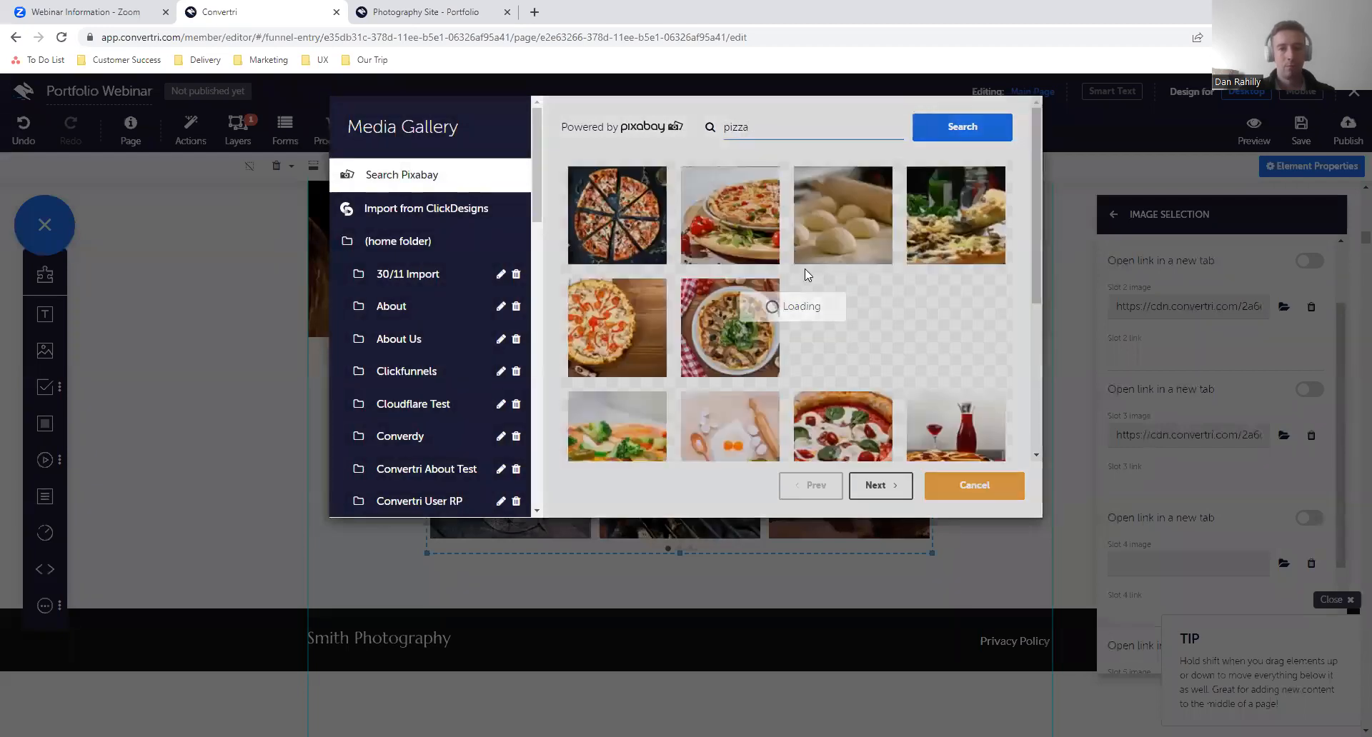
{"action": "left_click", "coordinate": [620, 216]}
{"action": "left_click", "coordinate": [842, 489]}
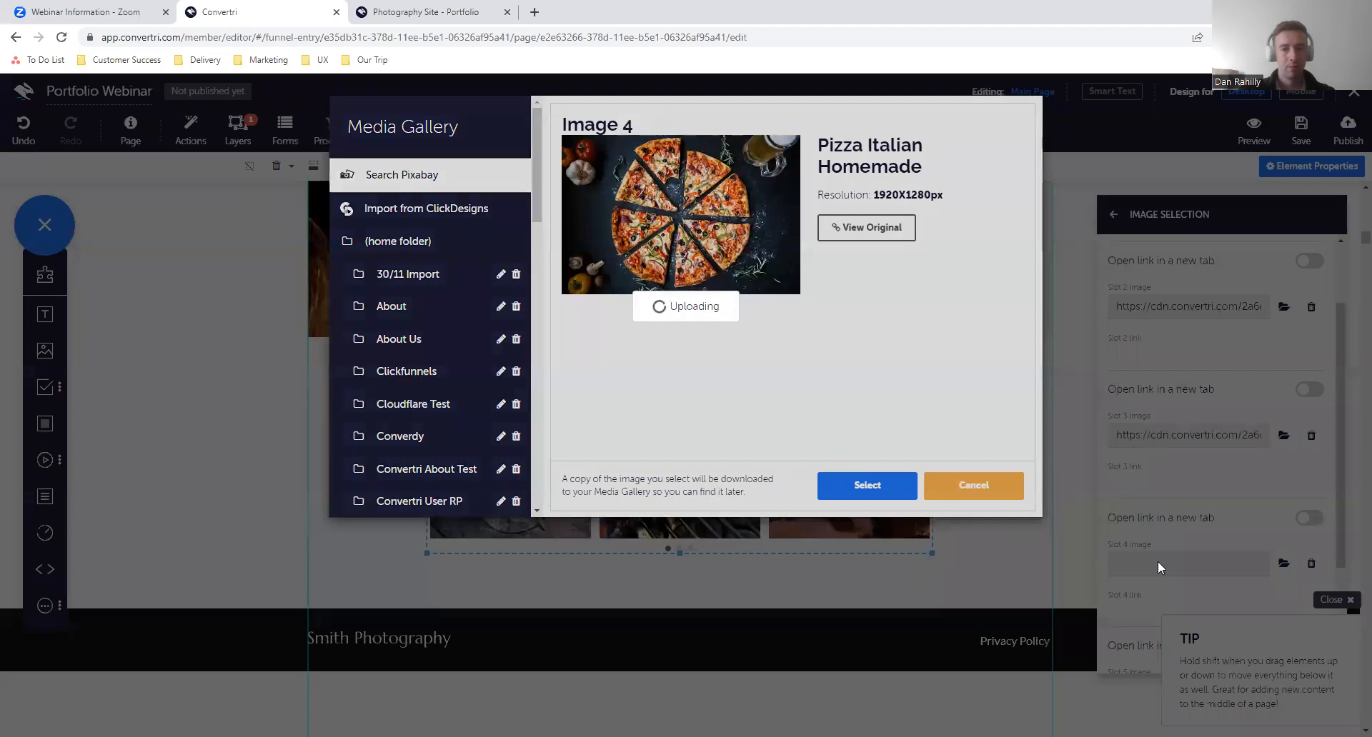
- Search Pixabay for "salad" and set the Salad Fruit Berry photo as the carousel's slot 5 image
{"action": "scroll", "coordinate": [1215, 578], "scroll_direction": "down", "scroll_amount": 1}
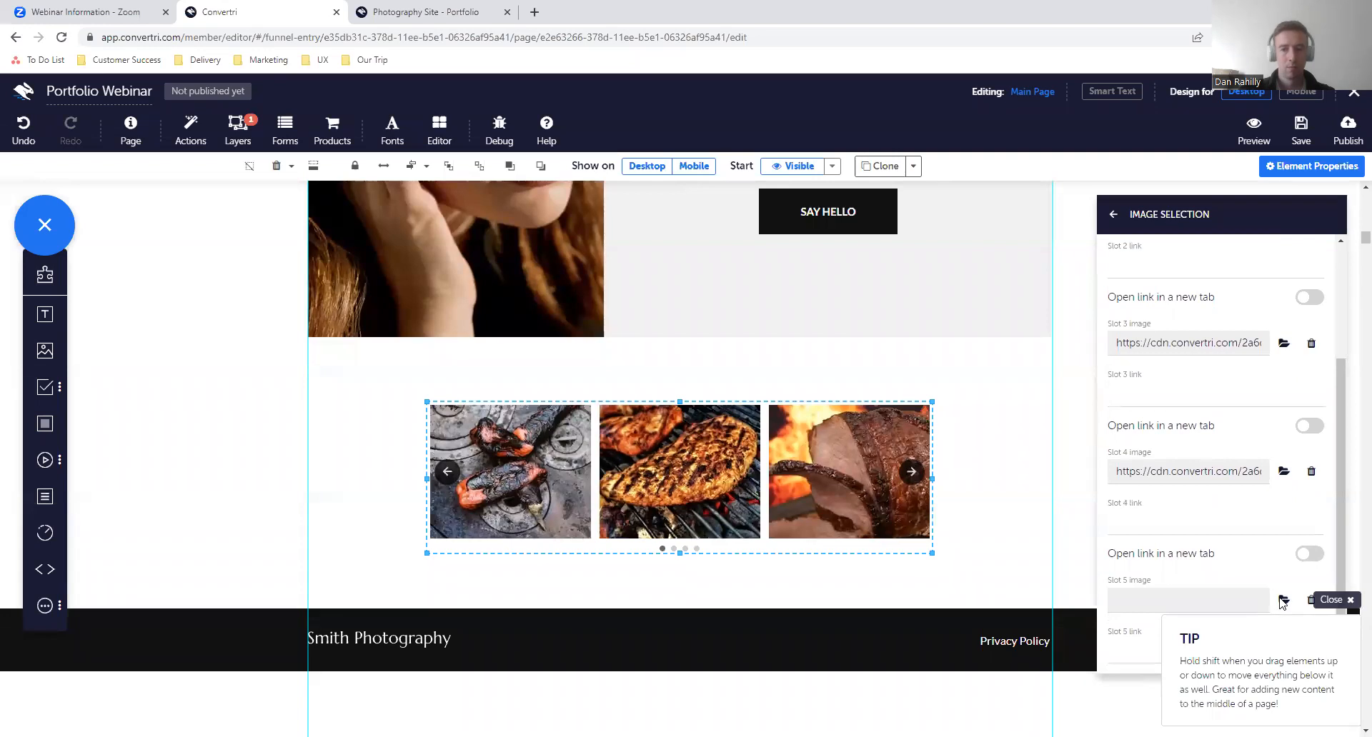
{"action": "scroll", "coordinate": [1284, 450], "scroll_direction": "down", "scroll_amount": 1}
{"action": "left_click", "coordinate": [1284, 539]}
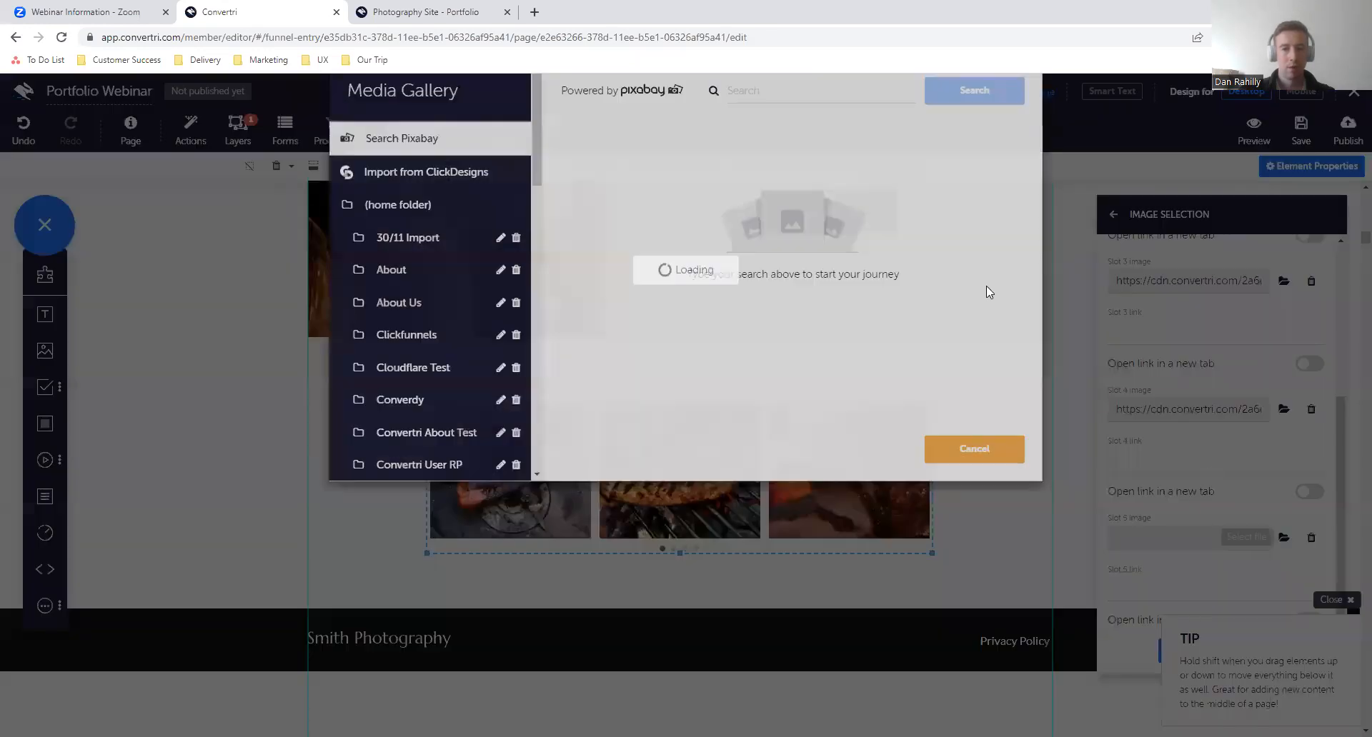
{"action": "left_click", "coordinate": [786, 136]}
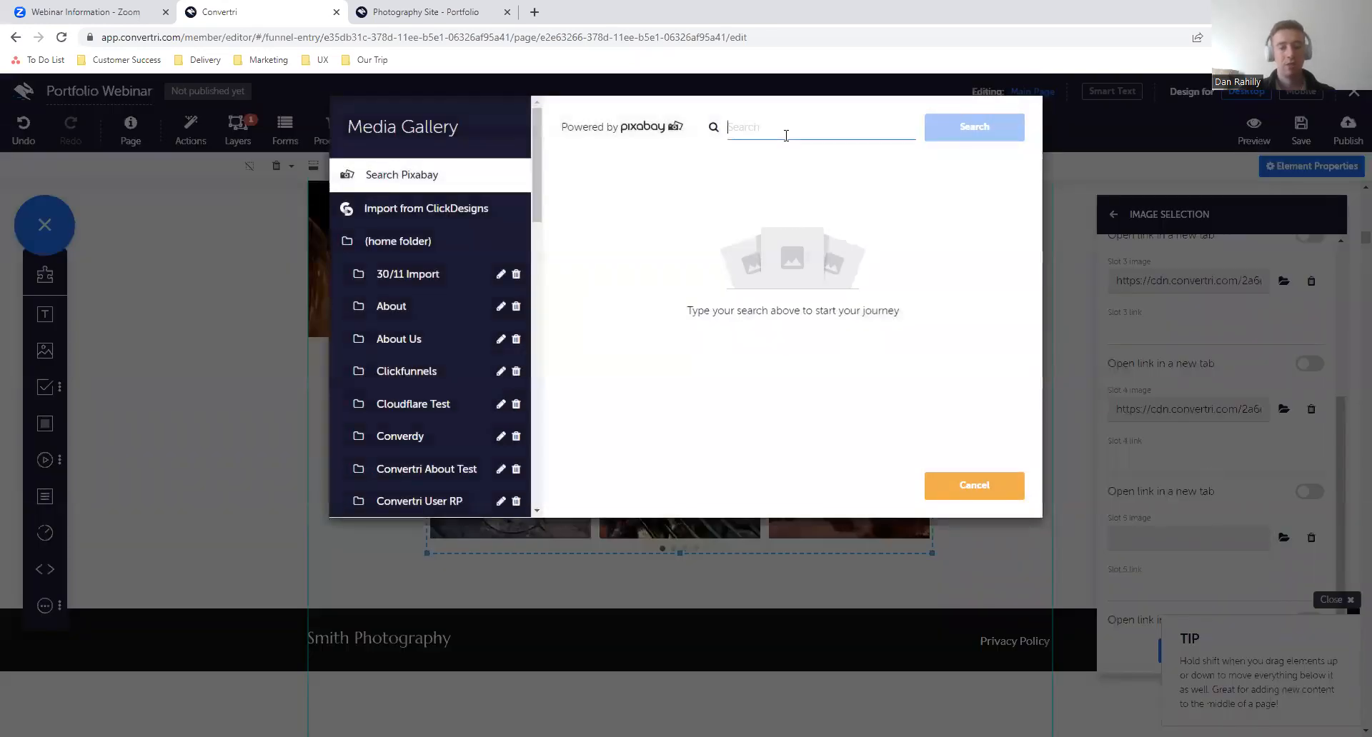
{"action": "type", "text": "salad"}
{"action": "key", "text": "Return"}
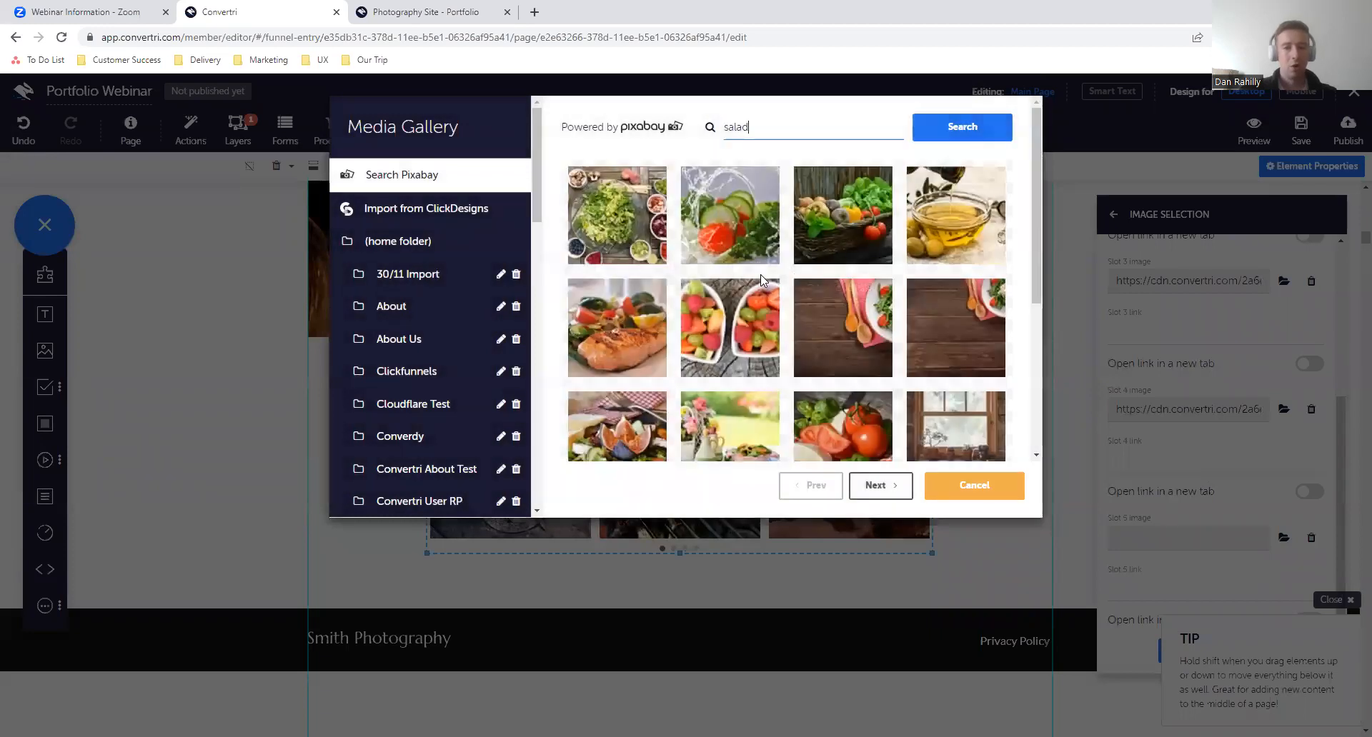
{"action": "left_click", "coordinate": [617, 214]}
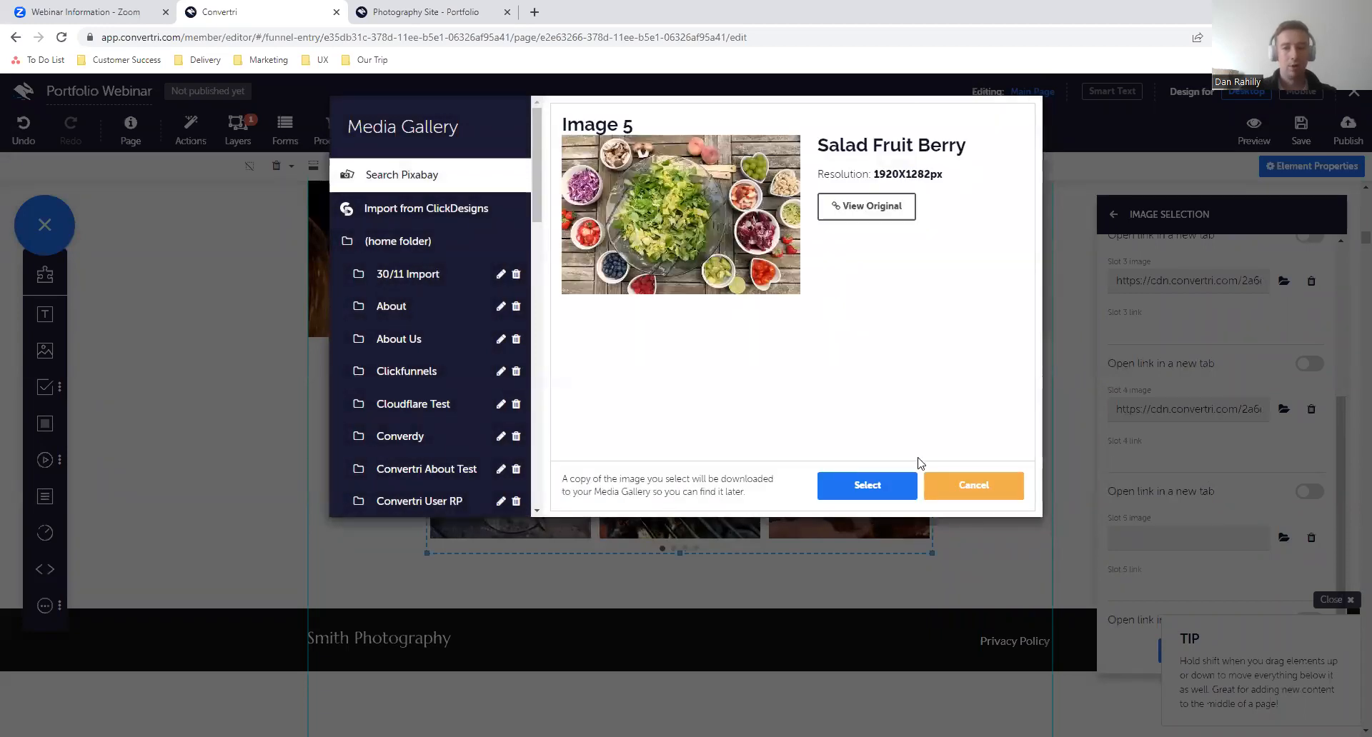
{"action": "left_click", "coordinate": [868, 486]}
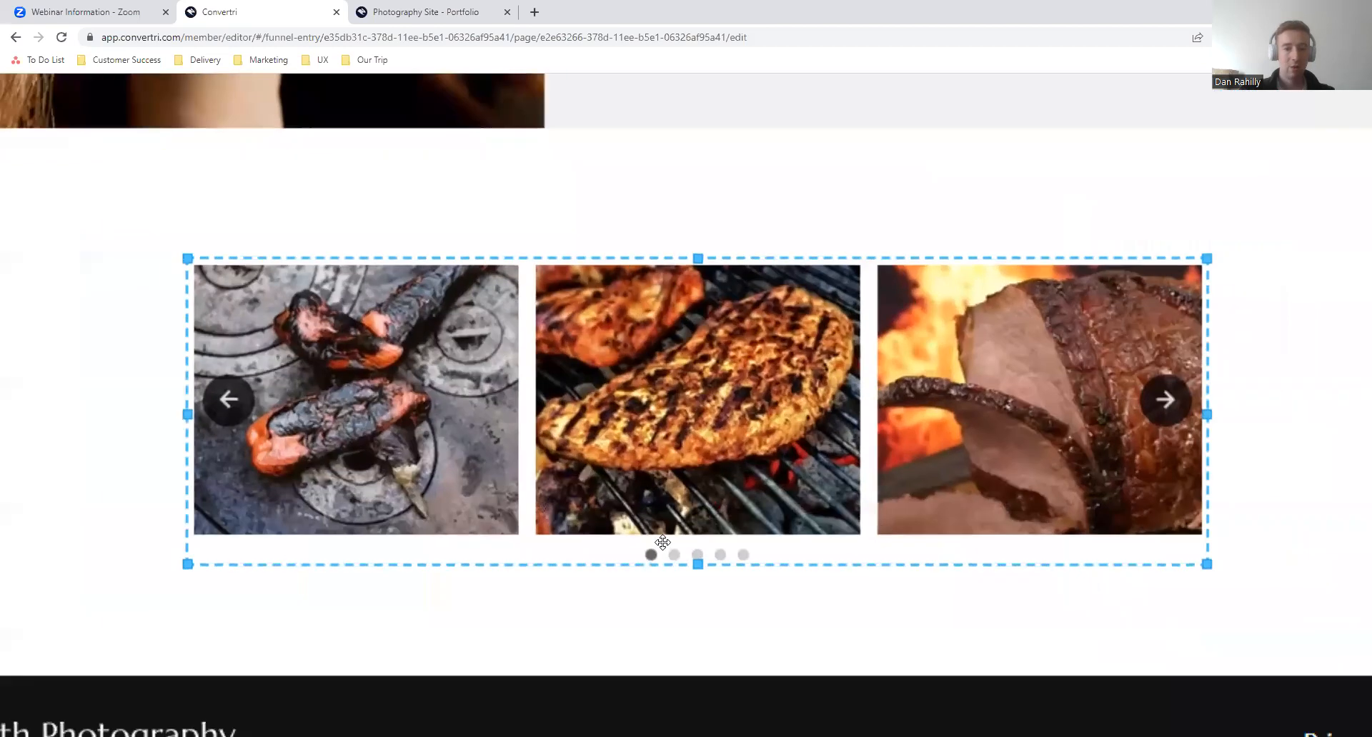
- Save the page and open its preview, showing the image carousel above the footer
{"action": "scroll", "coordinate": [661, 547], "scroll_direction": "up", "scroll_amount": 5}
{"action": "scroll", "coordinate": [801, 566], "scroll_direction": "down", "scroll_amount": 2}
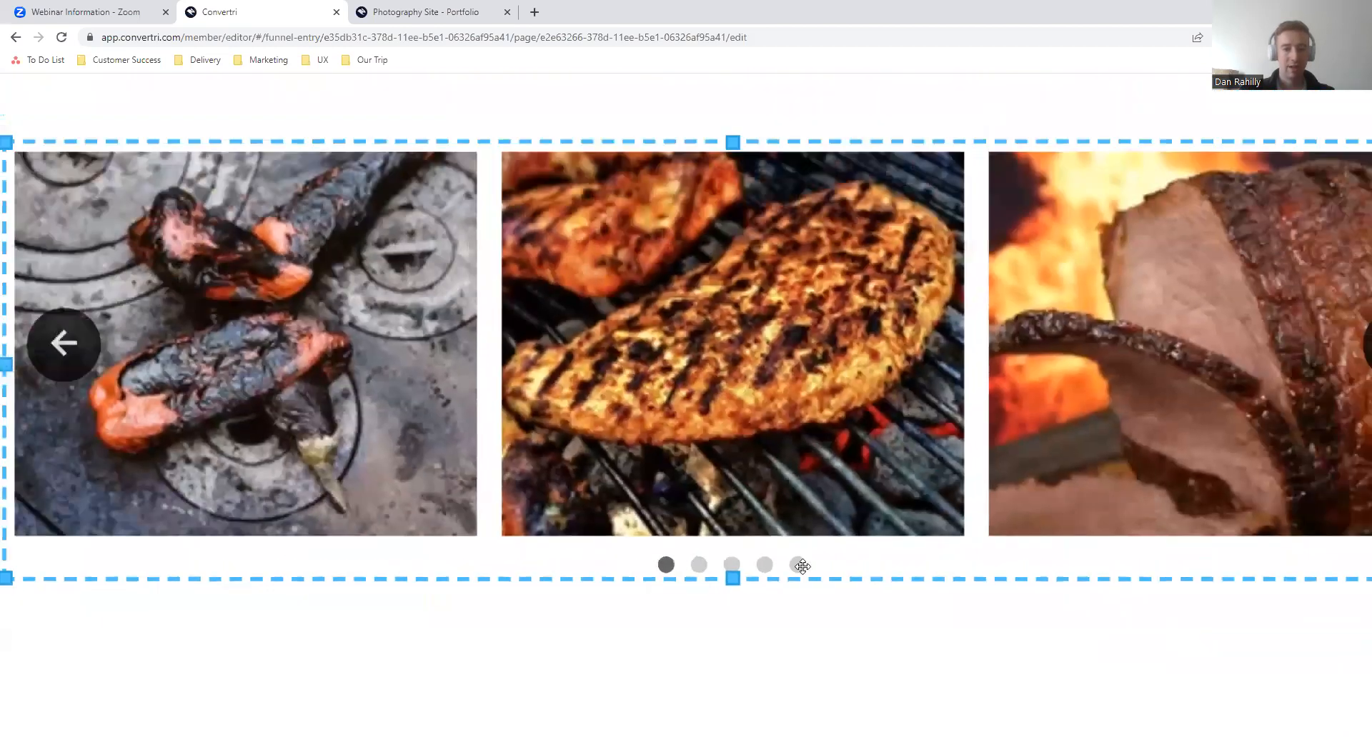
{"action": "scroll", "coordinate": [803, 567], "scroll_direction": "down", "scroll_amount": 5}
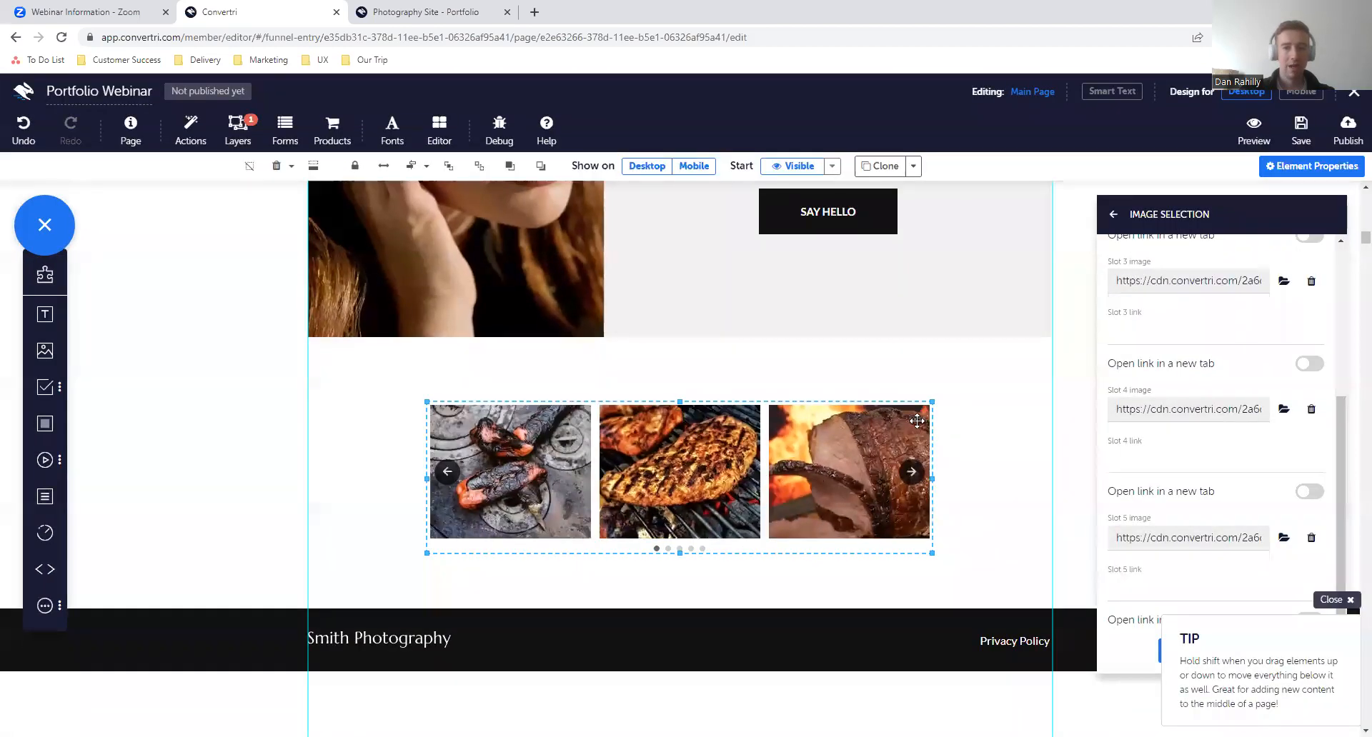
{"action": "left_click", "coordinate": [1300, 133]}
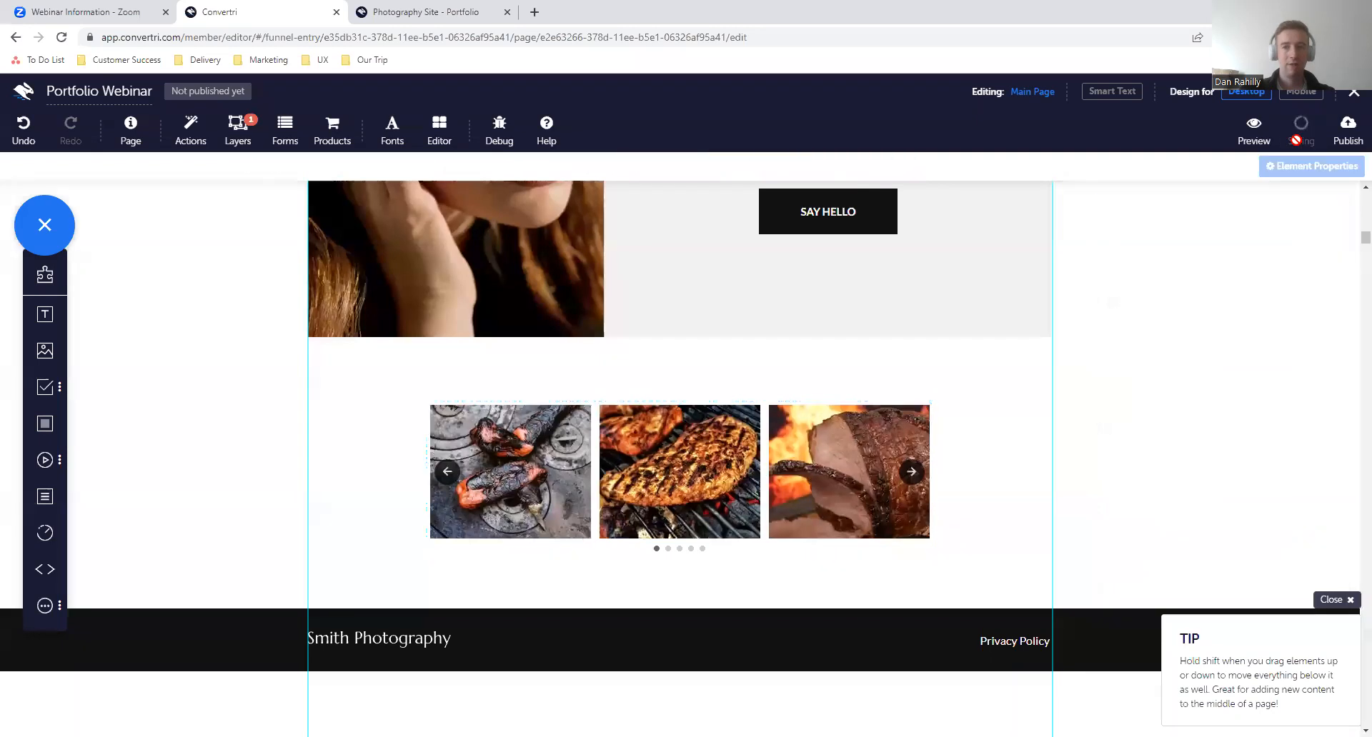
{"action": "left_click", "coordinate": [1257, 143]}
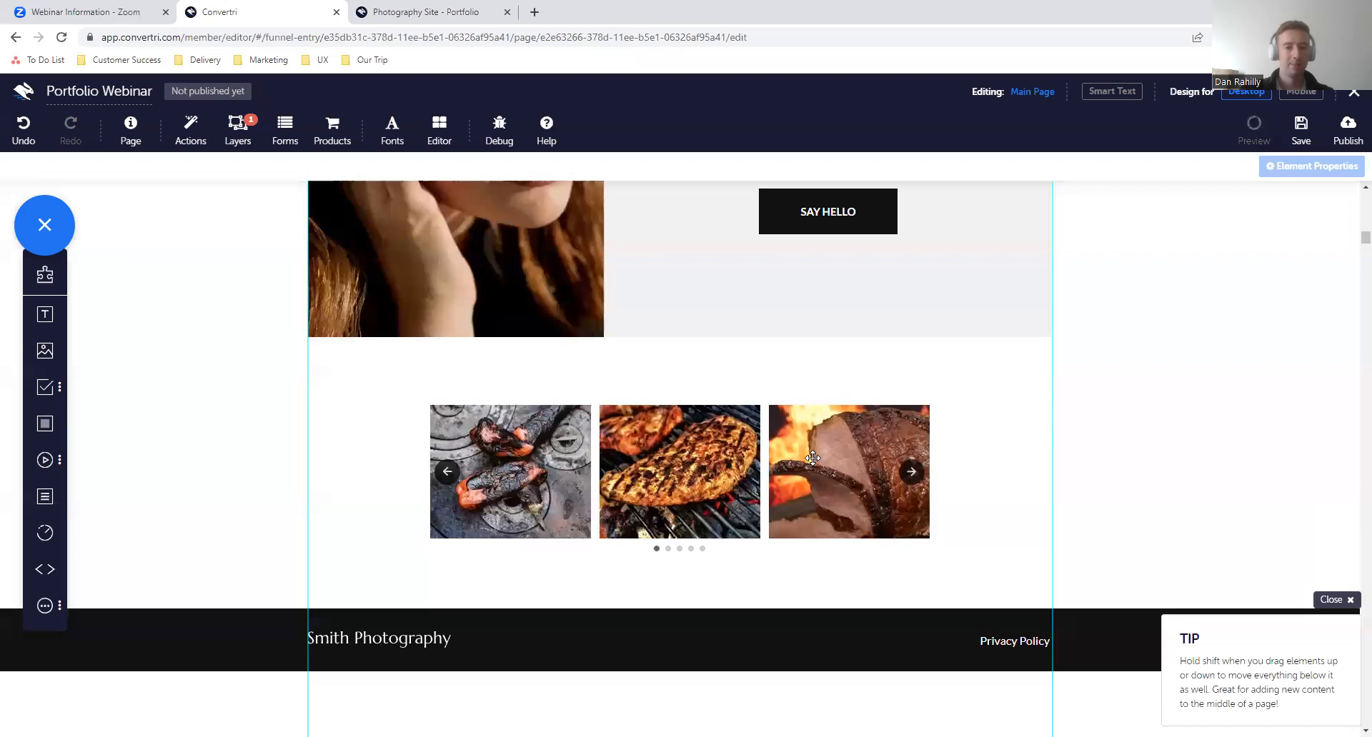
{"action": "scroll", "coordinate": [731, 497], "scroll_direction": "down", "scroll_amount": 5}
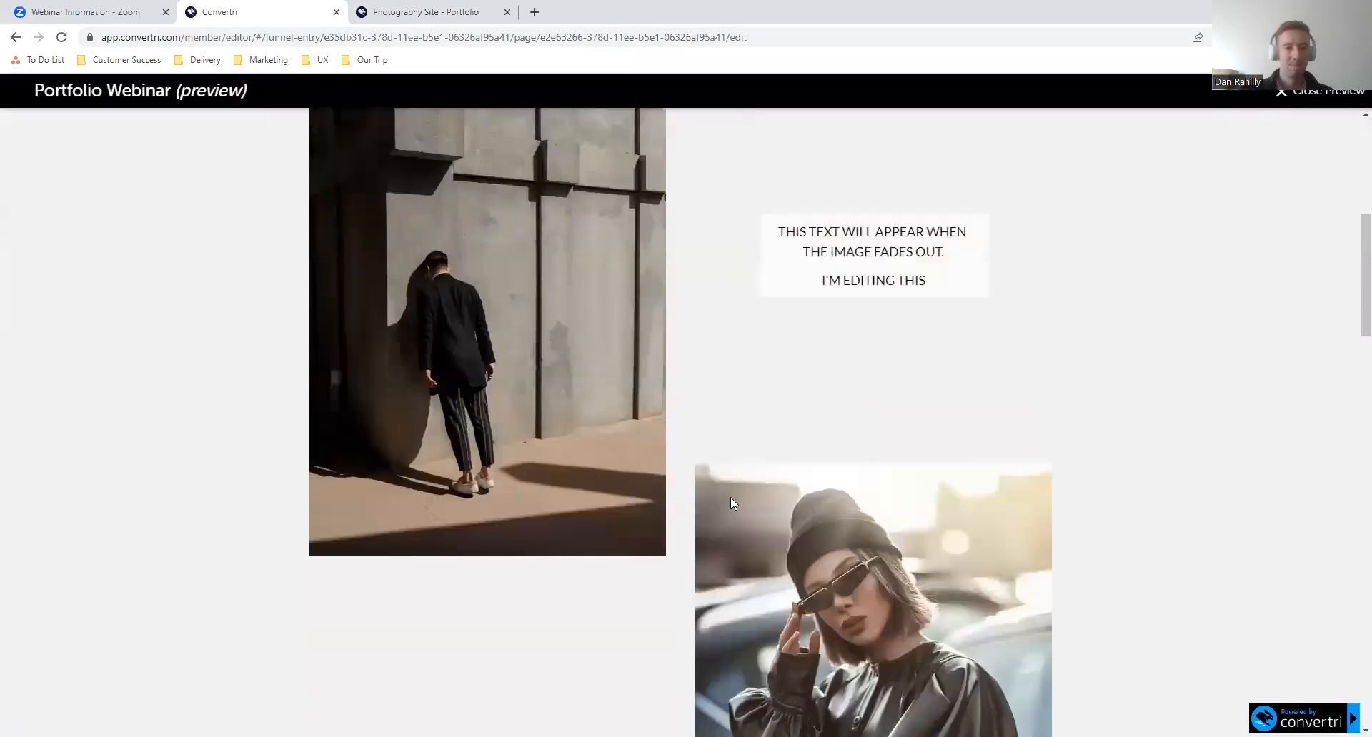
{"action": "scroll", "coordinate": [730, 497], "scroll_direction": "down", "scroll_amount": 15}
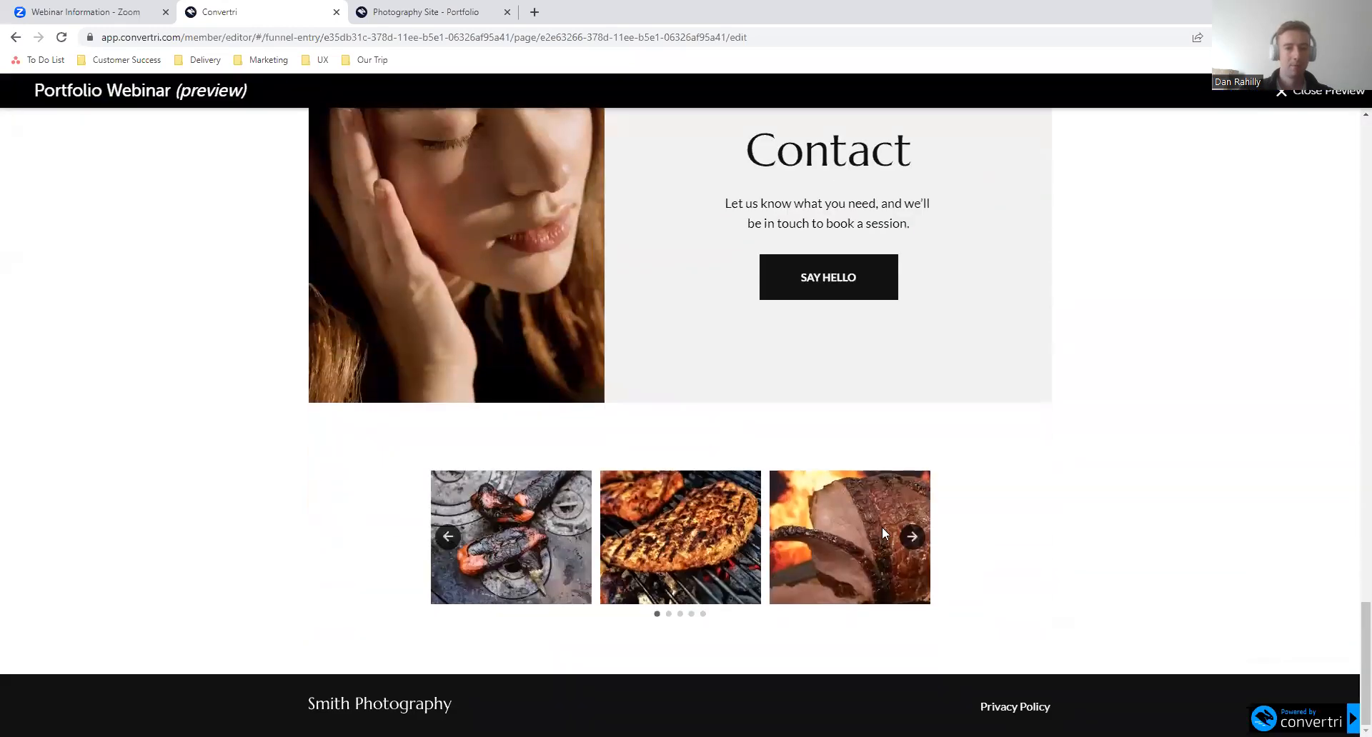
- Cycle forward repeatedly through the carousel's images in the preview to check its rotation, and close the preview
{"action": "left_click", "coordinate": [919, 548]}
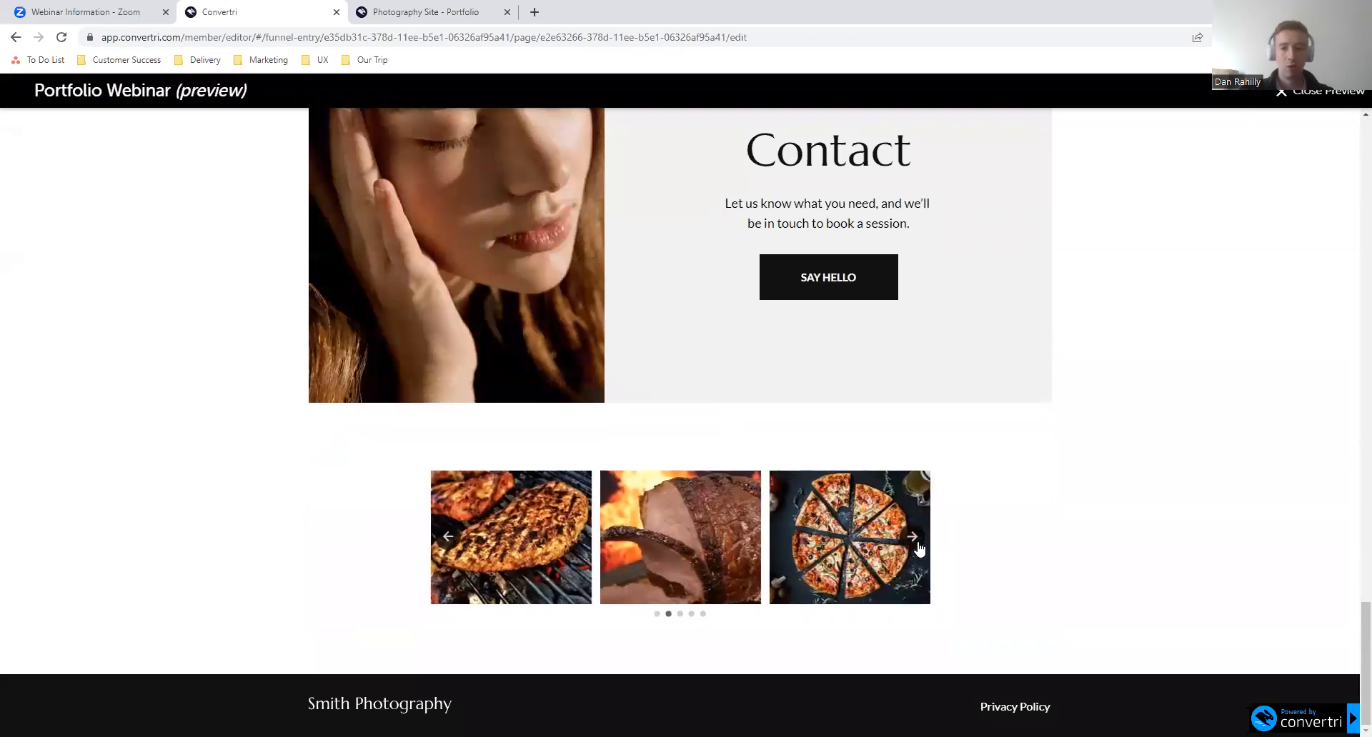
{"action": "left_click", "coordinate": [920, 549]}
{"action": "left_click", "coordinate": [920, 549]}
{"action": "left_click", "coordinate": [919, 548]}
{"action": "left_click", "coordinate": [920, 549]}
{"action": "left_click", "coordinate": [920, 549]}
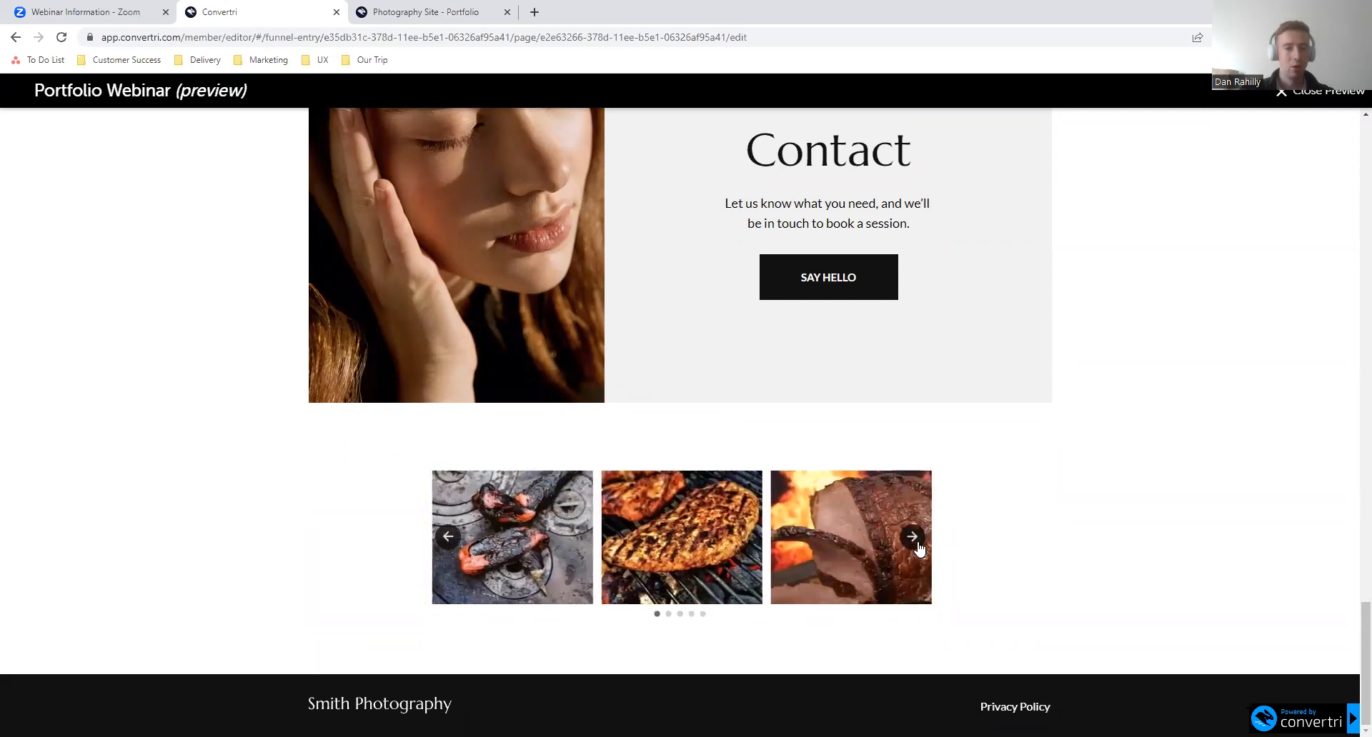
{"action": "left_click", "coordinate": [920, 549]}
{"action": "left_click", "coordinate": [917, 547]}
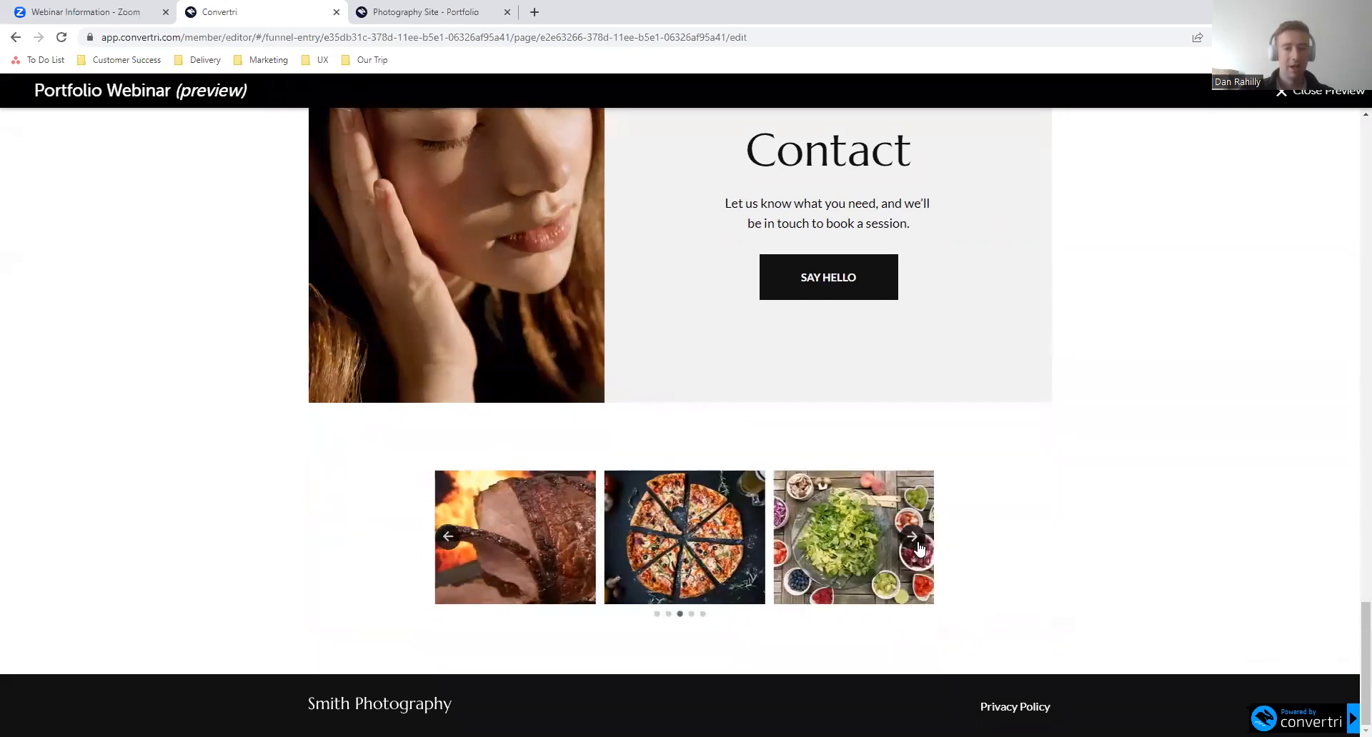
{"action": "left_click", "coordinate": [913, 543]}
{"action": "left_click", "coordinate": [914, 543]}
{"action": "left_click", "coordinate": [914, 543]}
{"action": "left_click", "coordinate": [914, 543]}
{"action": "left_click", "coordinate": [914, 543]}
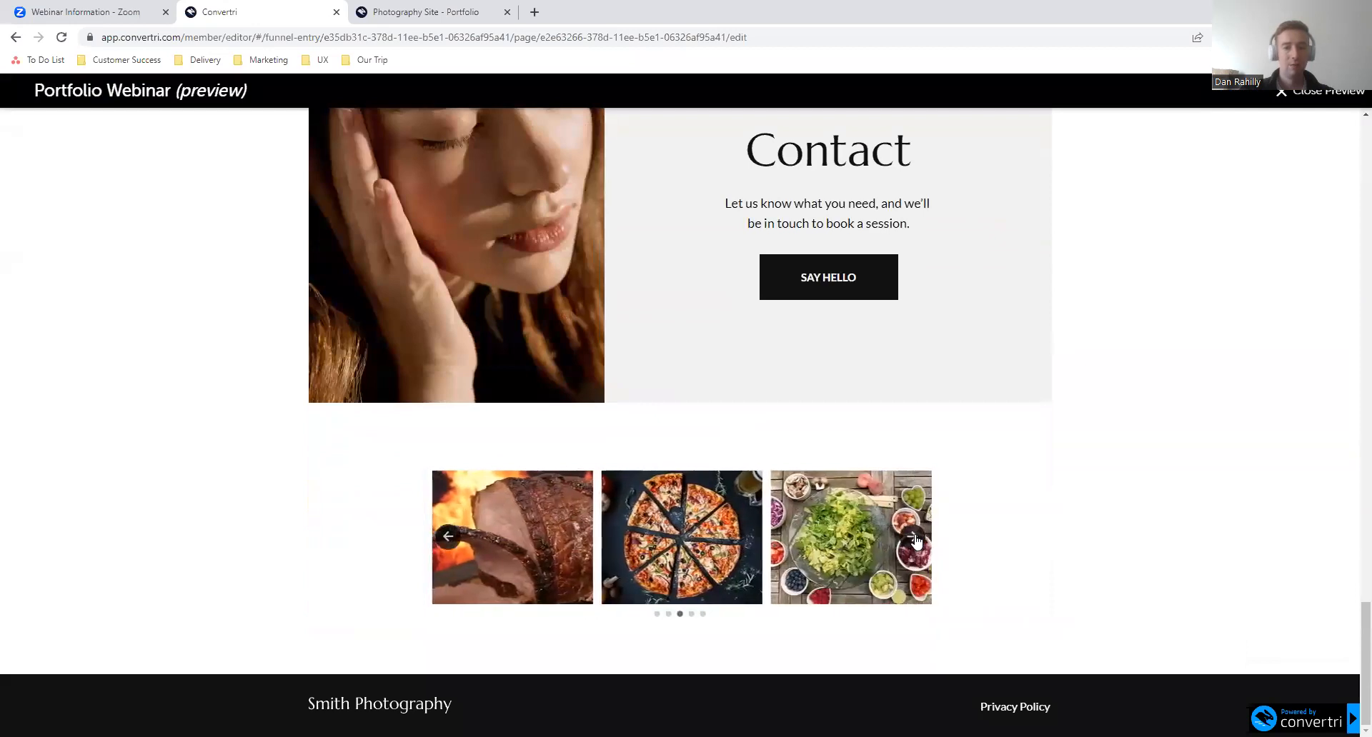
{"action": "left_click", "coordinate": [914, 543]}
{"action": "left_click", "coordinate": [913, 543]}
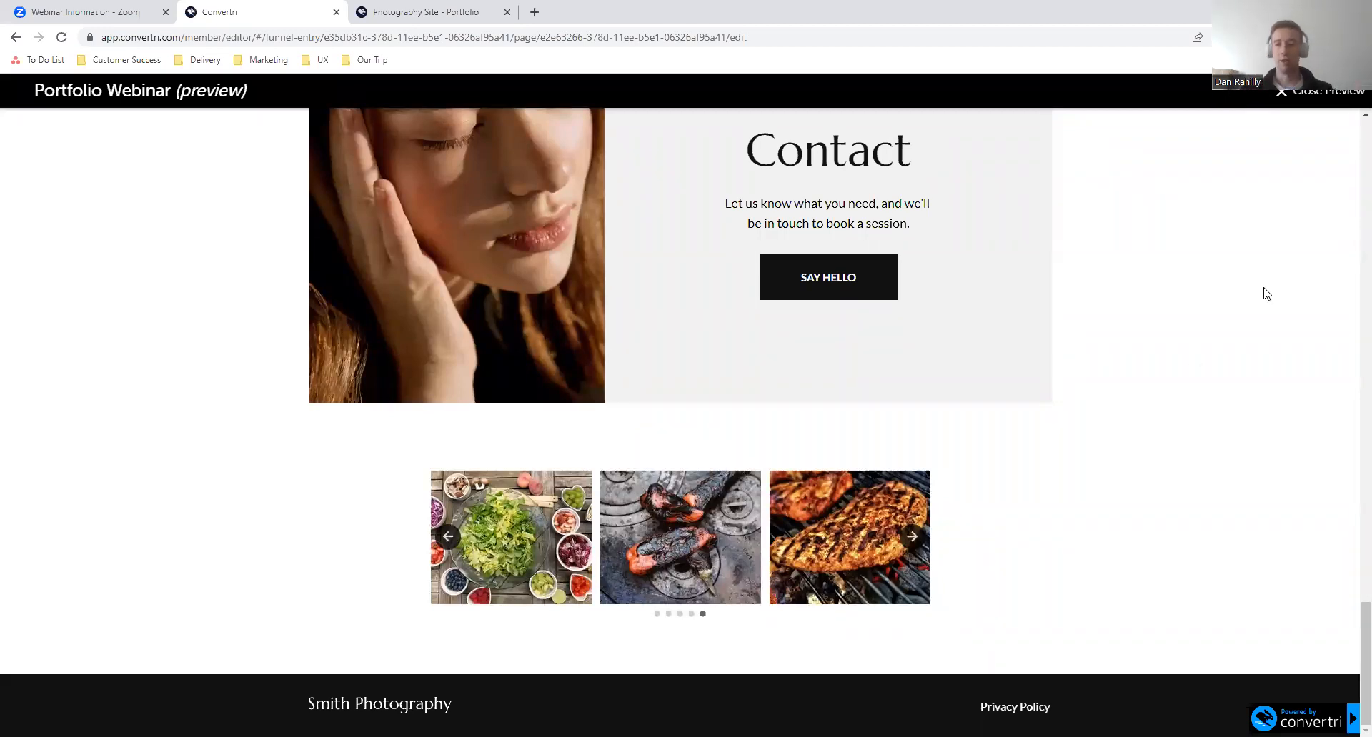
{"action": "left_click", "coordinate": [1294, 112]}
{"action": "left_click", "coordinate": [778, 499]}
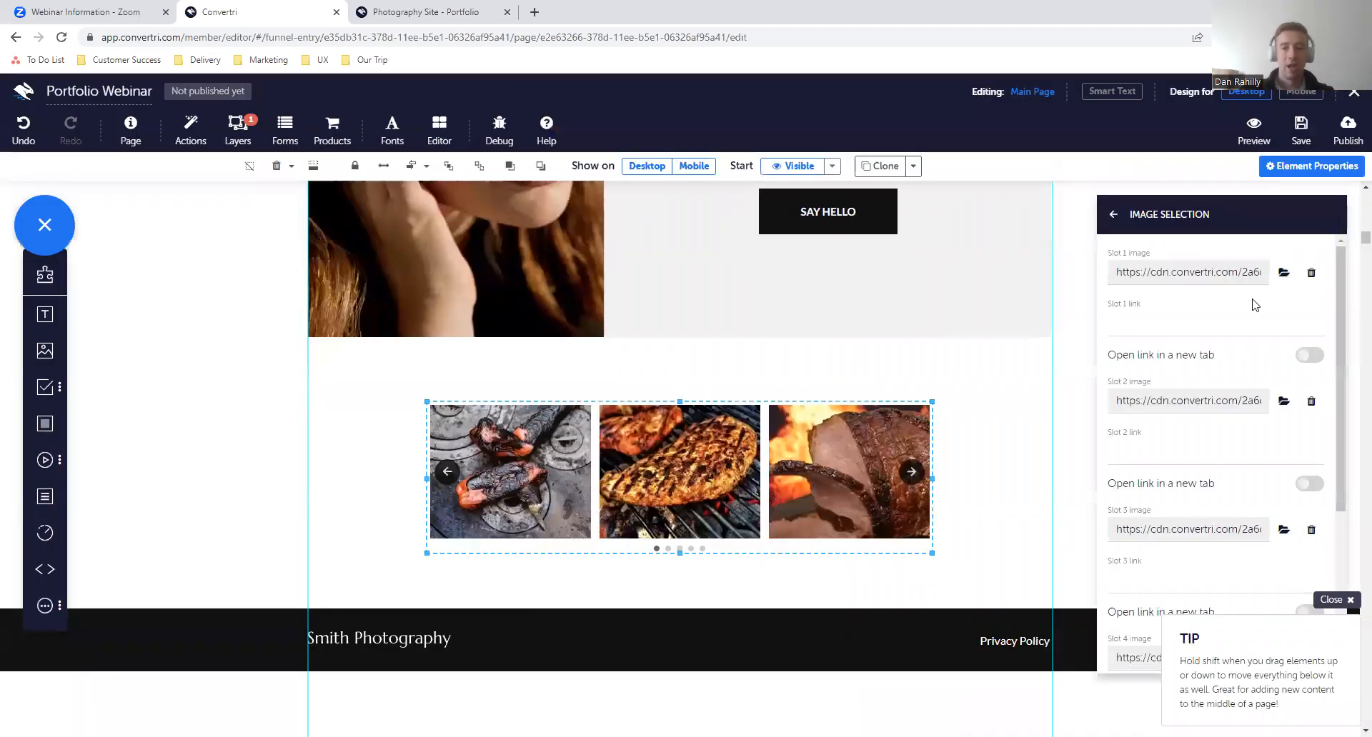
{"action": "left_click", "coordinate": [1170, 324]}
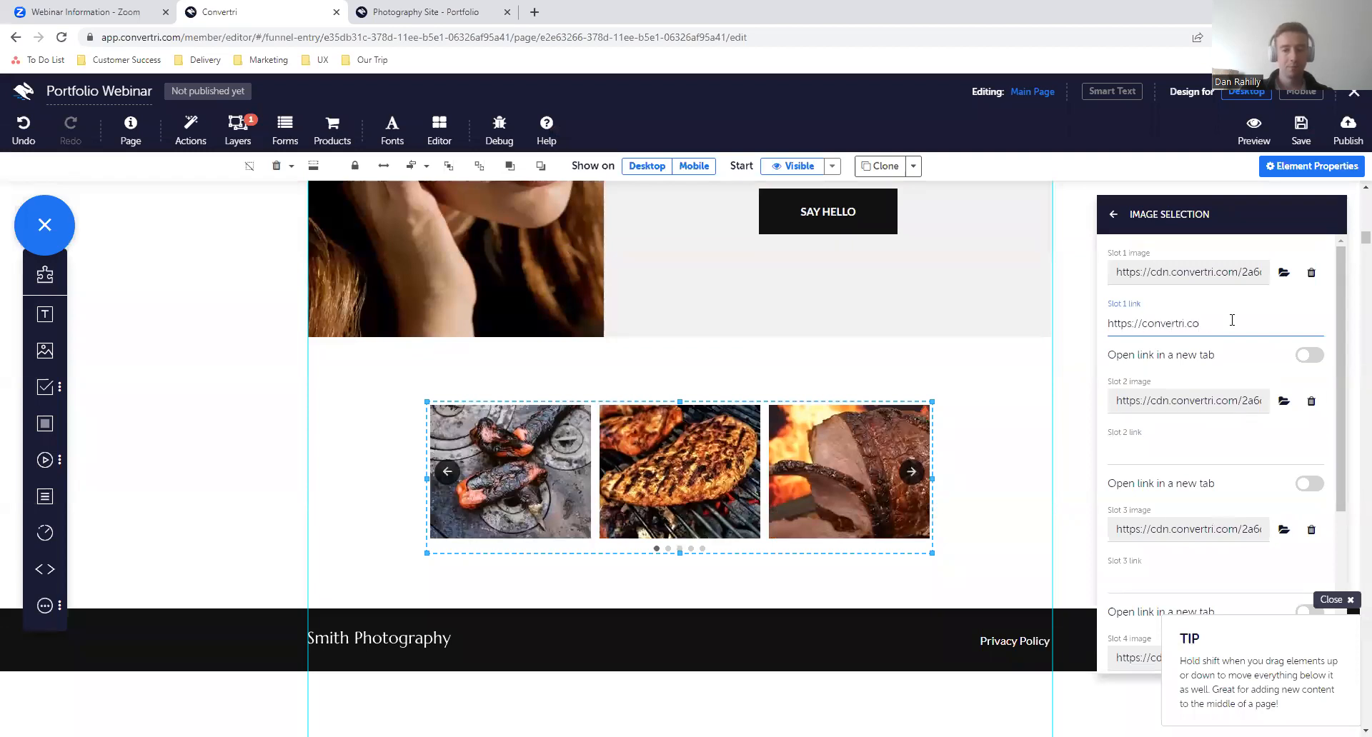
{"action": "left_click", "coordinate": [1310, 356]}
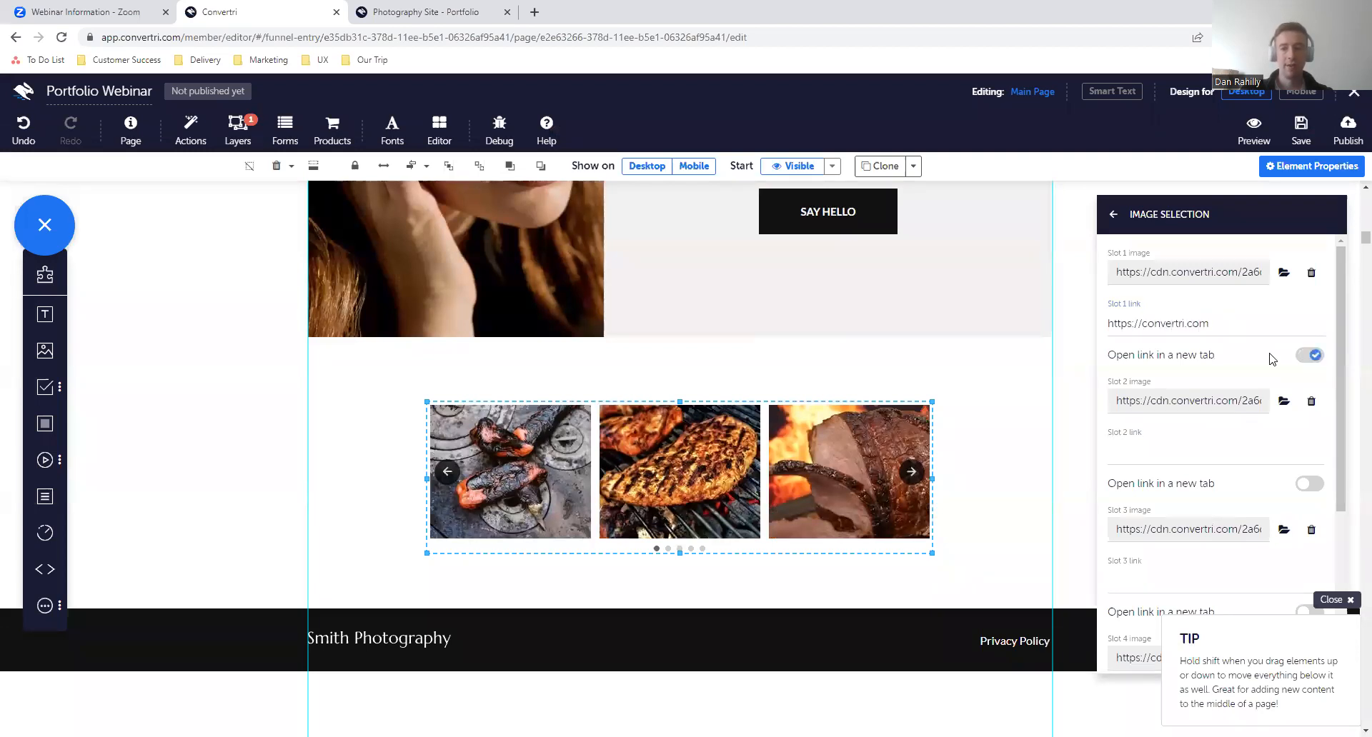
{"action": "left_click", "coordinate": [1301, 128]}
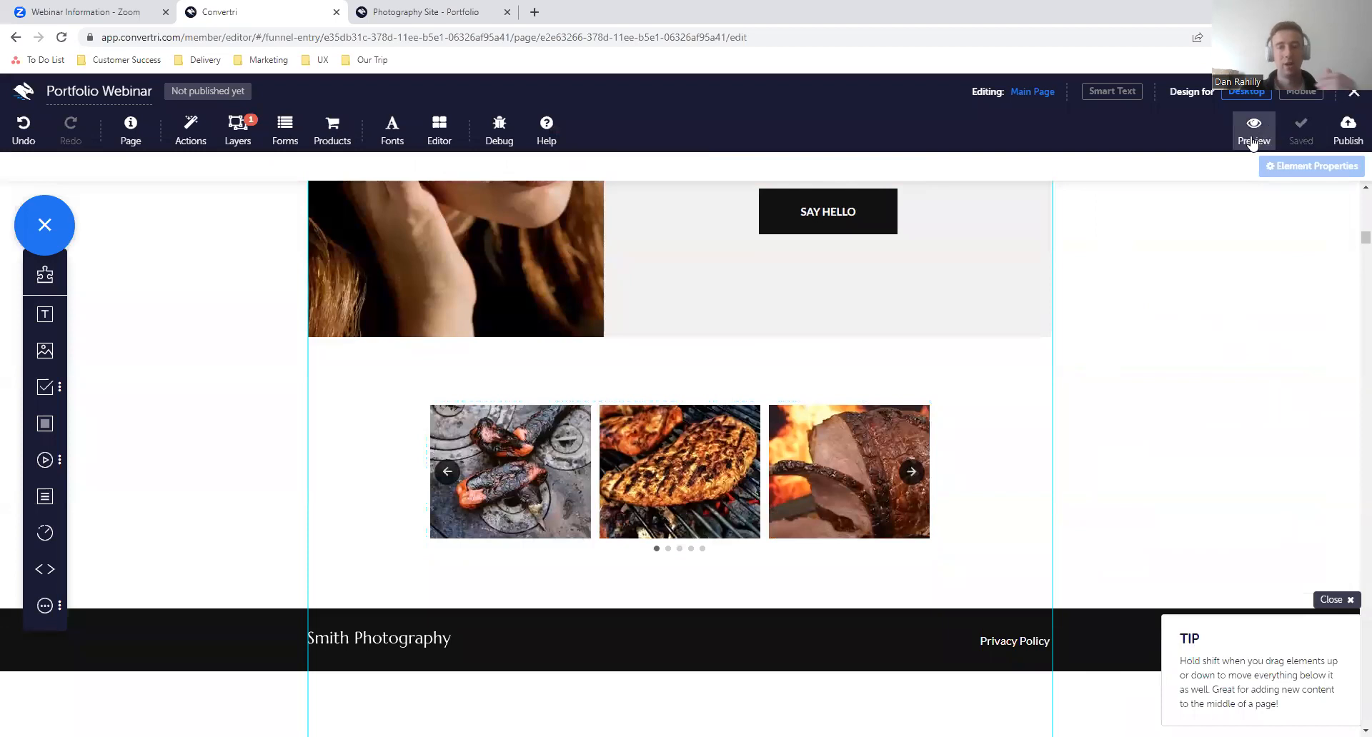
- Preview the saved page to examine the linked carousel image, and return to the editor
{"action": "left_click", "coordinate": [1252, 143]}
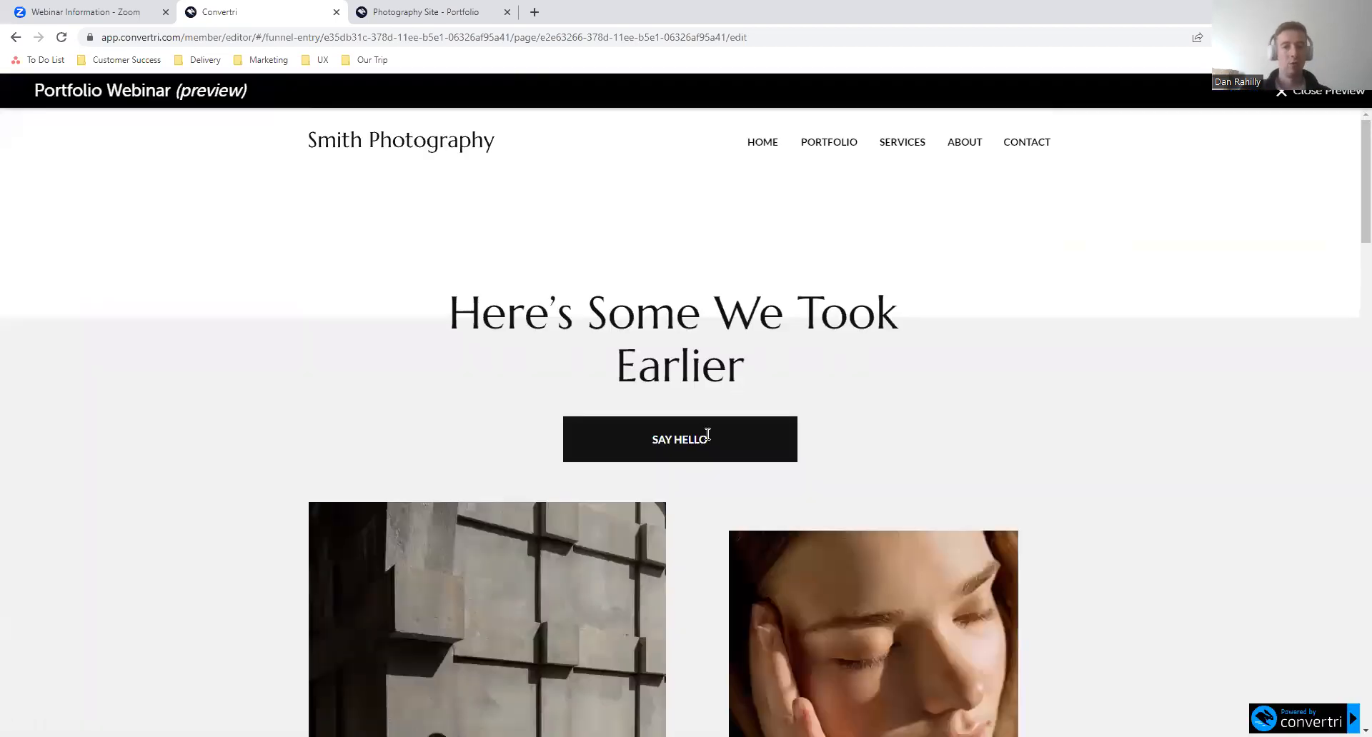
{"action": "scroll", "coordinate": [683, 474], "scroll_direction": "down", "scroll_amount": 10}
{"action": "scroll", "coordinate": [683, 474], "scroll_direction": "down", "scroll_amount": 20}
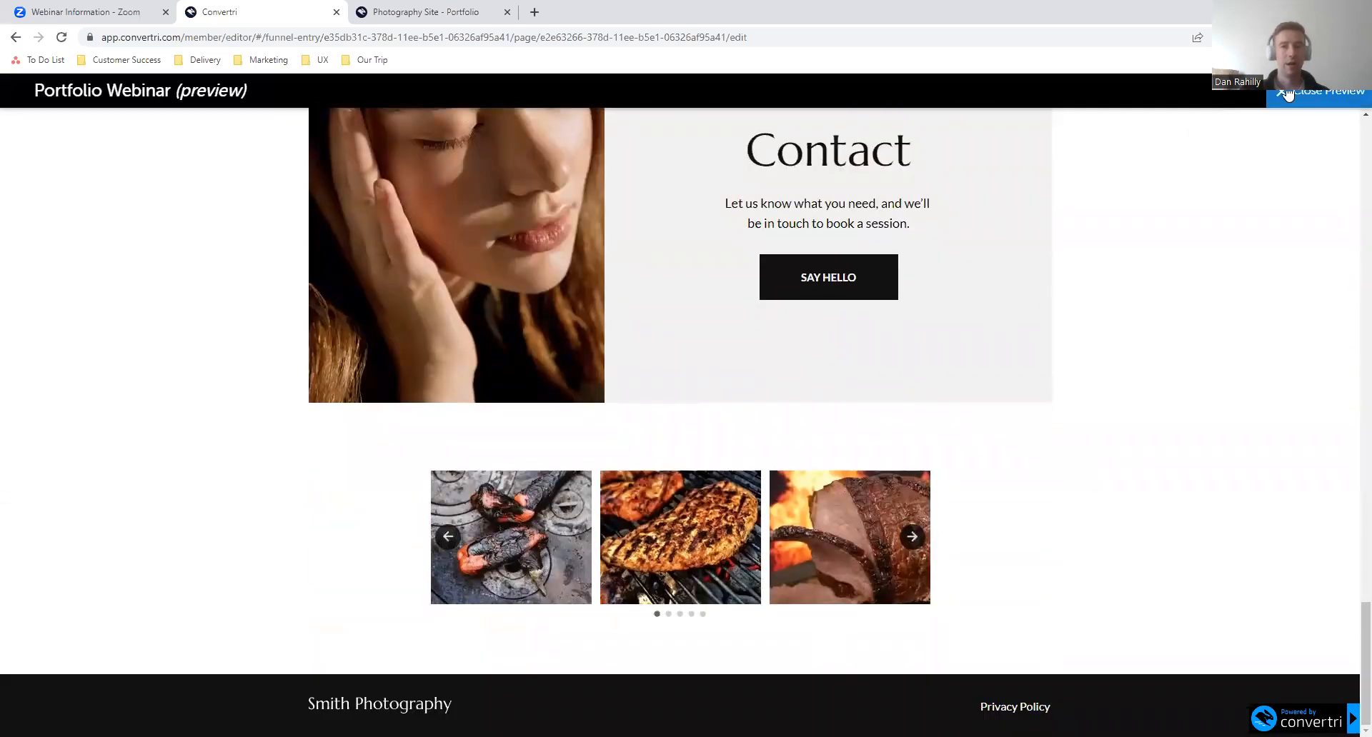
{"action": "left_click", "coordinate": [1323, 90]}
{"action": "left_click", "coordinate": [885, 430]}
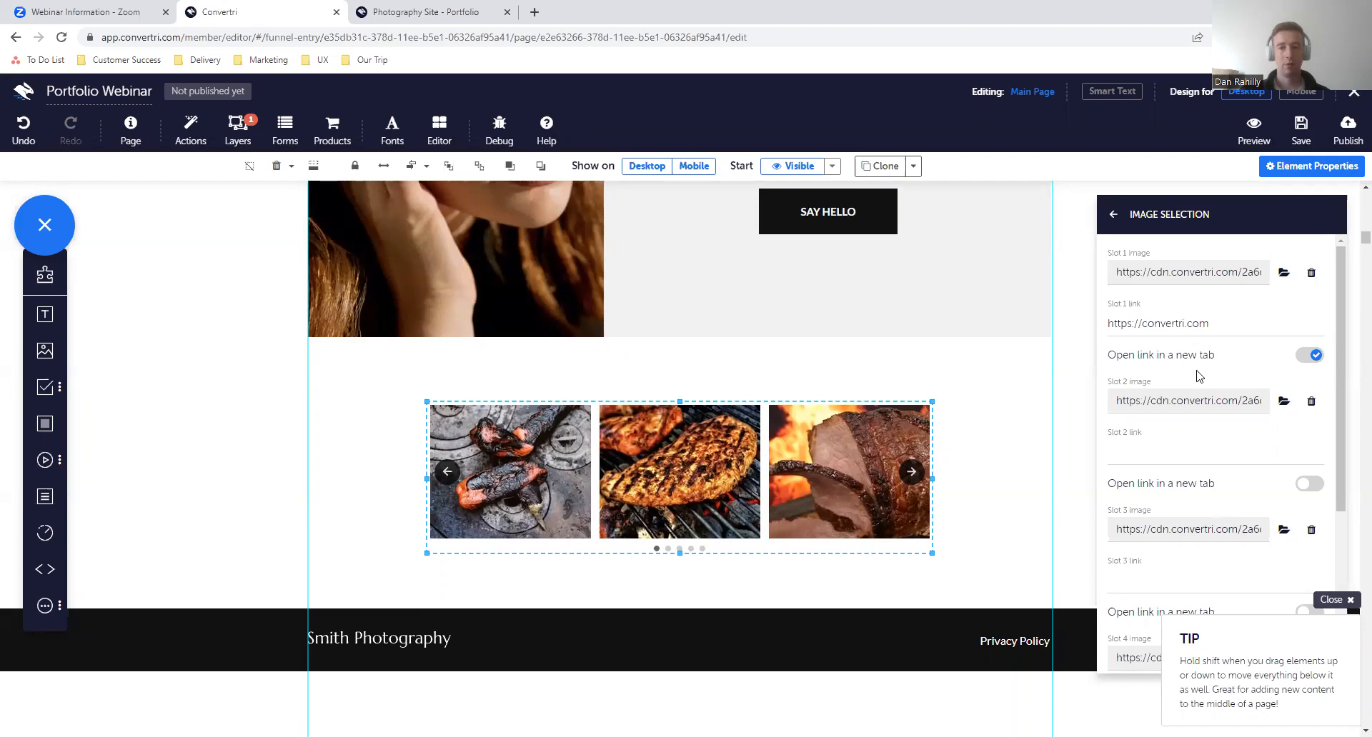
{"action": "left_click", "coordinate": [1195, 448]}
{"action": "type", "text": "http"}
{"action": "type", "text": "://convertri.com"}
{"action": "key", "text": "Left"}
{"action": "key", "text": "Left"}
{"action": "key", "text": "Left"}
{"action": "type", "text": "s"}
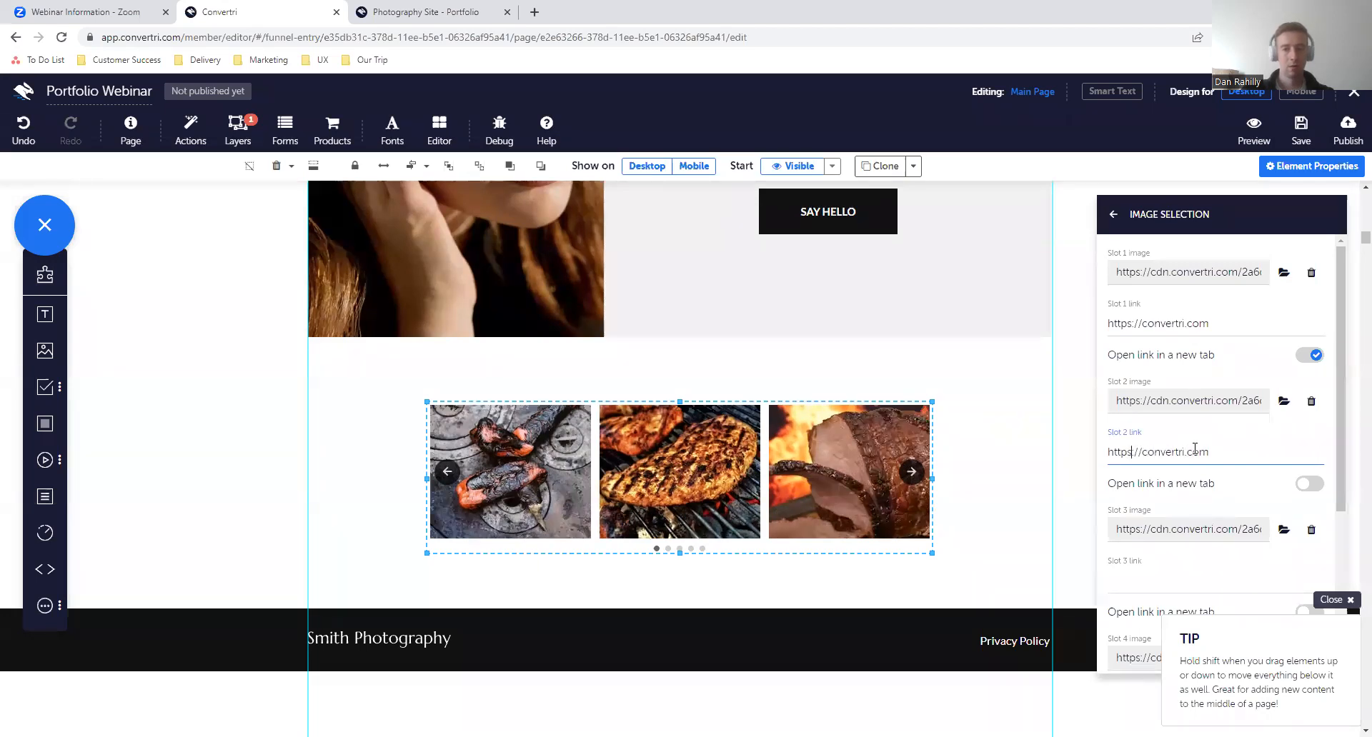
{"action": "left_click", "coordinate": [1300, 132]}
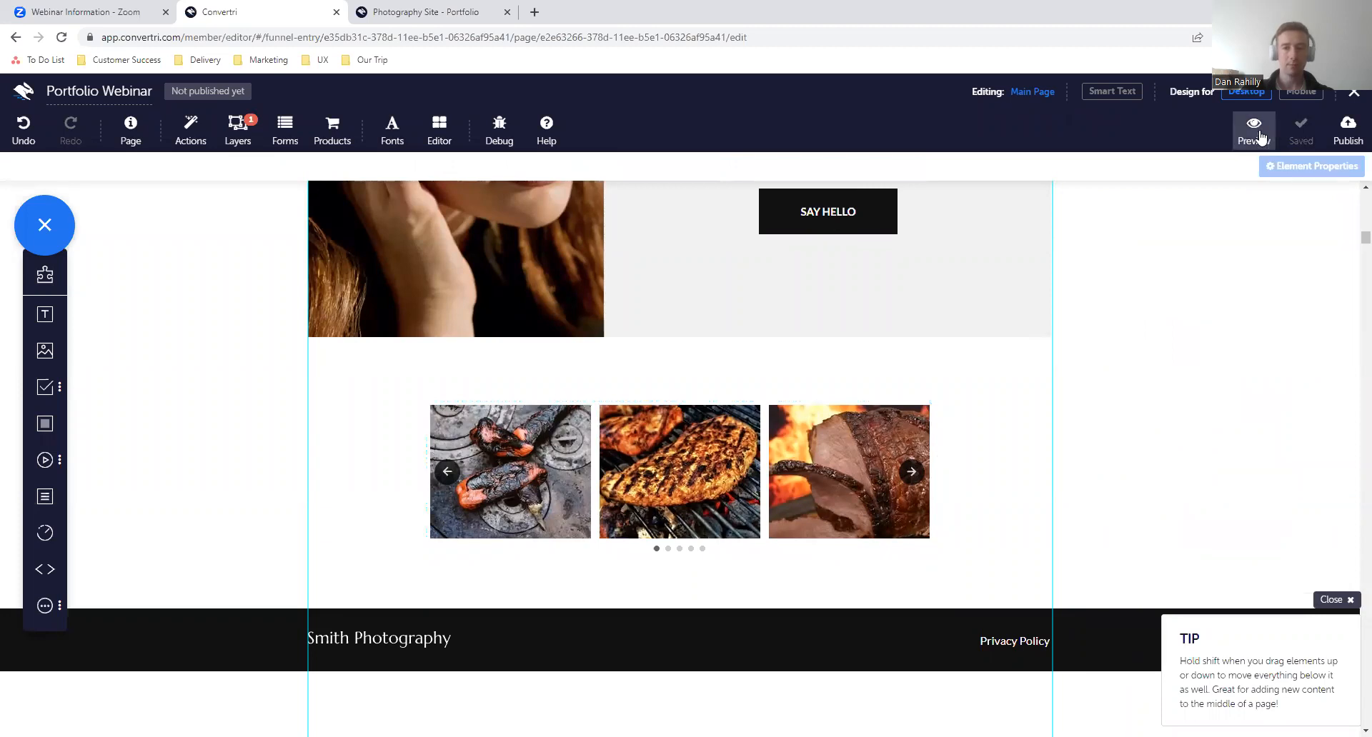
- Preview the page, advance through the carousel's images to check them, and close the preview
{"action": "left_click", "coordinate": [1259, 141]}
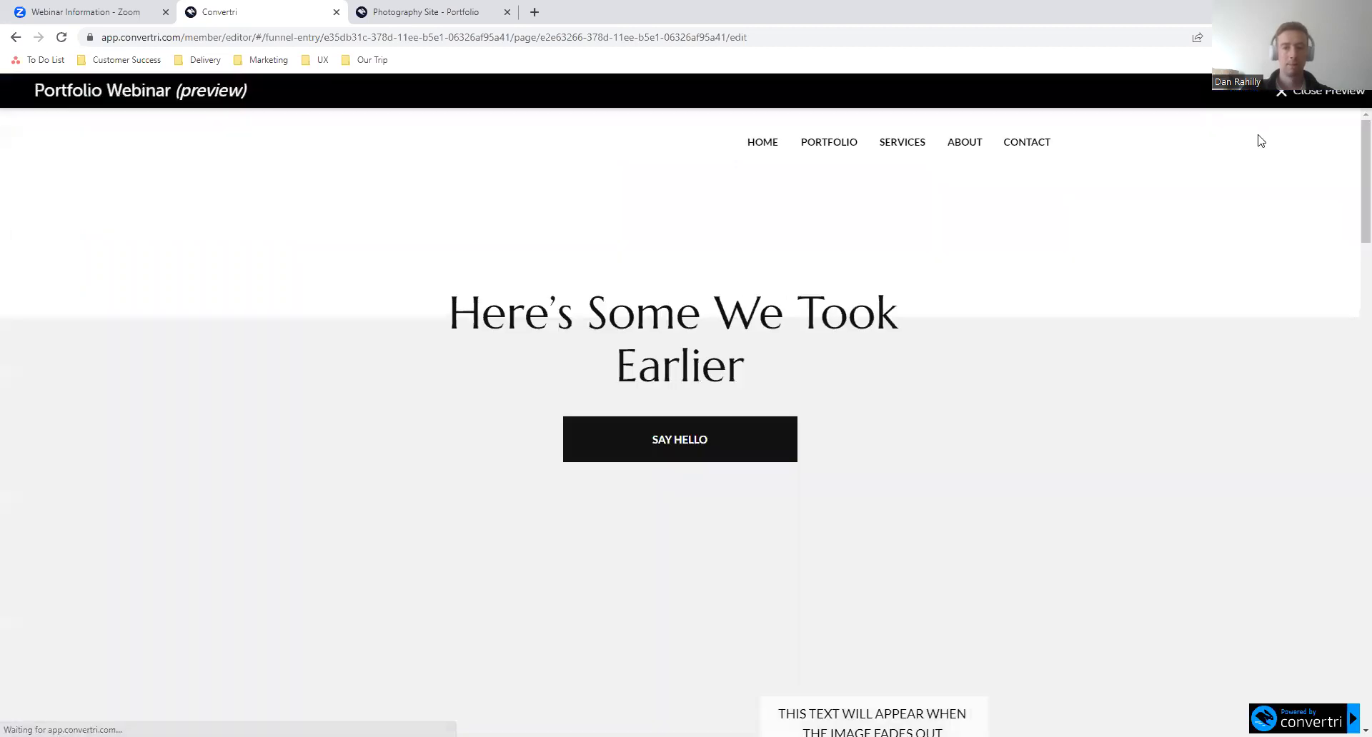
{"action": "scroll", "coordinate": [740, 475], "scroll_direction": "down", "scroll_amount": 10}
{"action": "scroll", "coordinate": [741, 474], "scroll_direction": "down", "scroll_amount": 10}
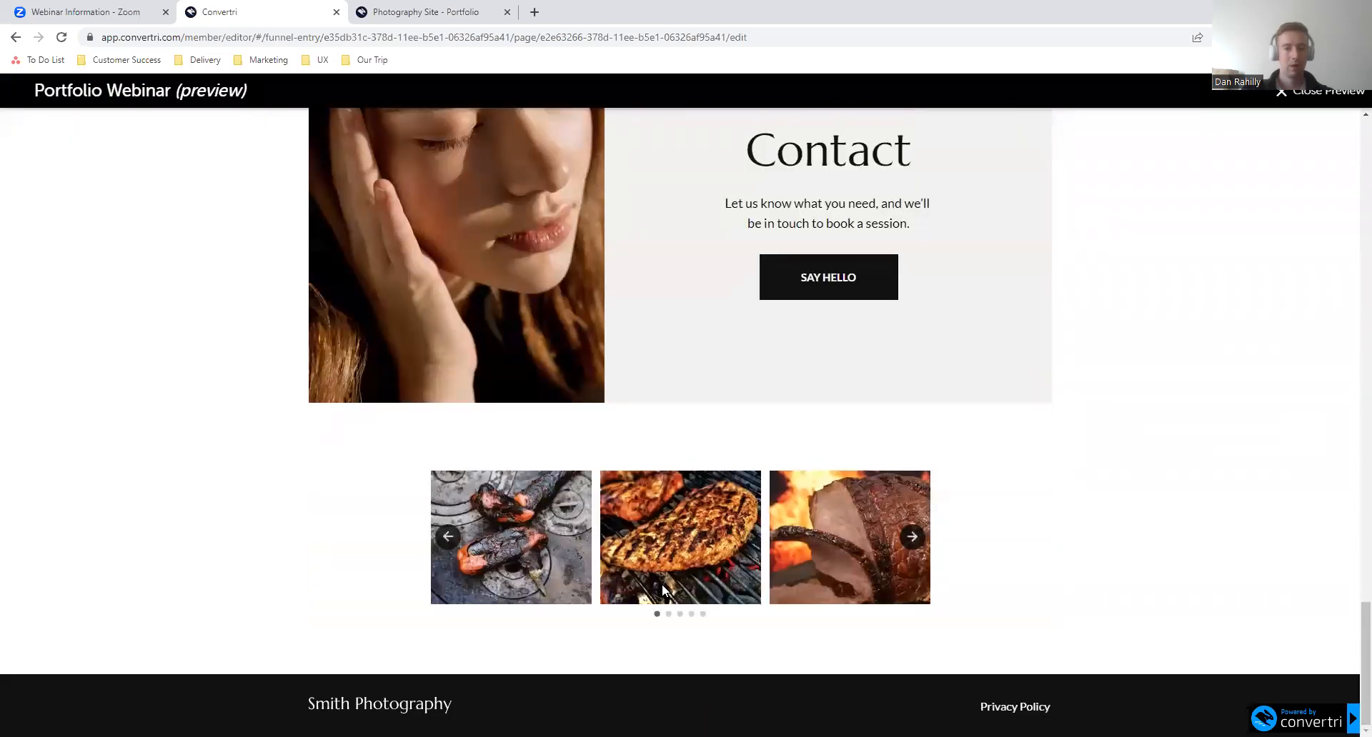
{"action": "left_click", "coordinate": [912, 537]}
{"action": "left_click", "coordinate": [912, 538]}
{"action": "left_click", "coordinate": [912, 537]}
{"action": "left_click", "coordinate": [912, 537]}
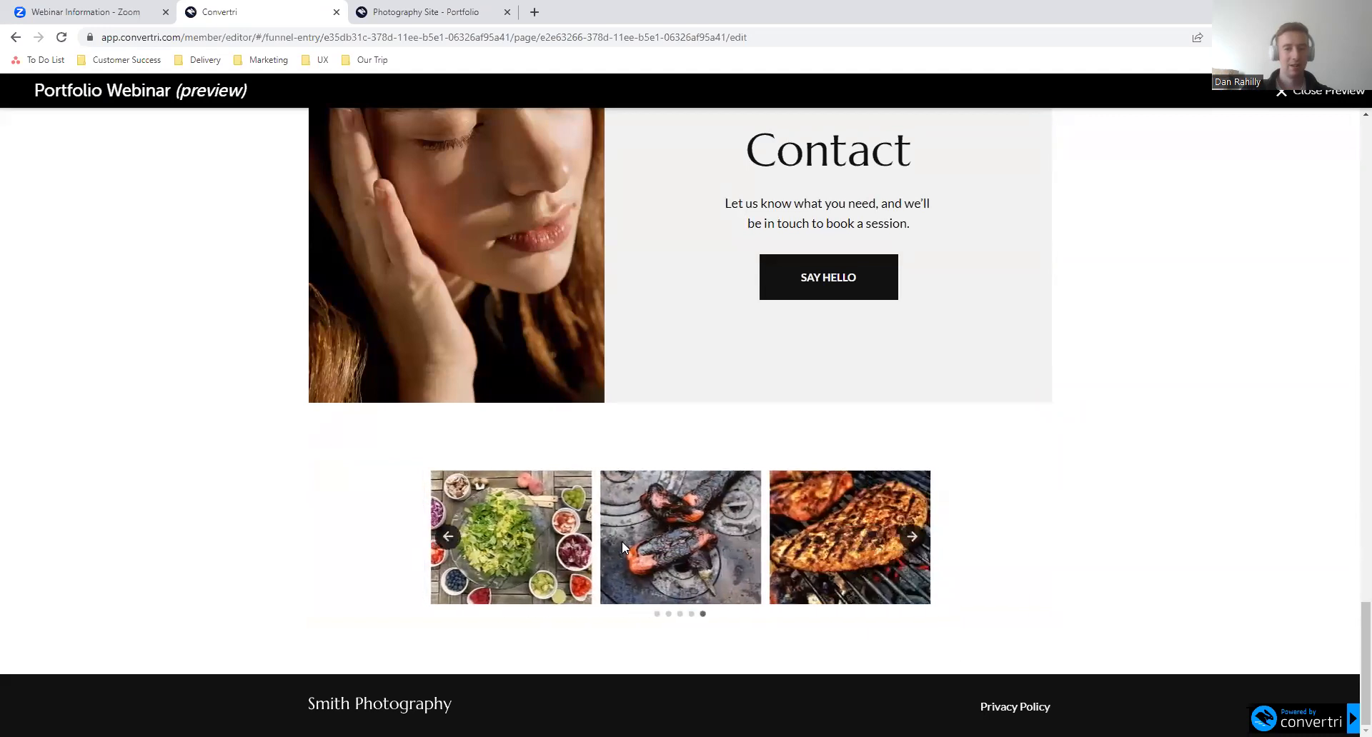
{"action": "left_click", "coordinate": [1333, 93]}
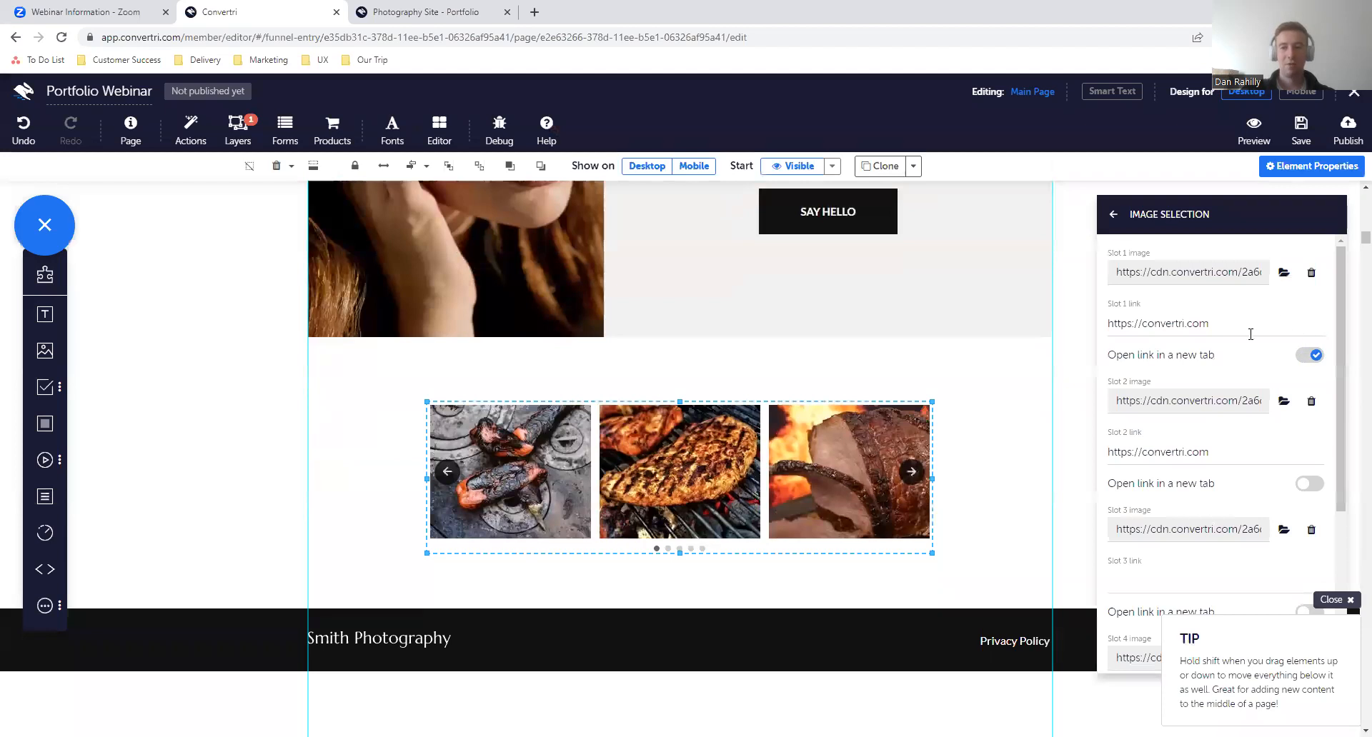
{"action": "scroll", "coordinate": [1250, 336], "scroll_direction": "down", "scroll_amount": 3}
{"action": "scroll", "coordinate": [1249, 342], "scroll_direction": "up", "scroll_amount": 1}
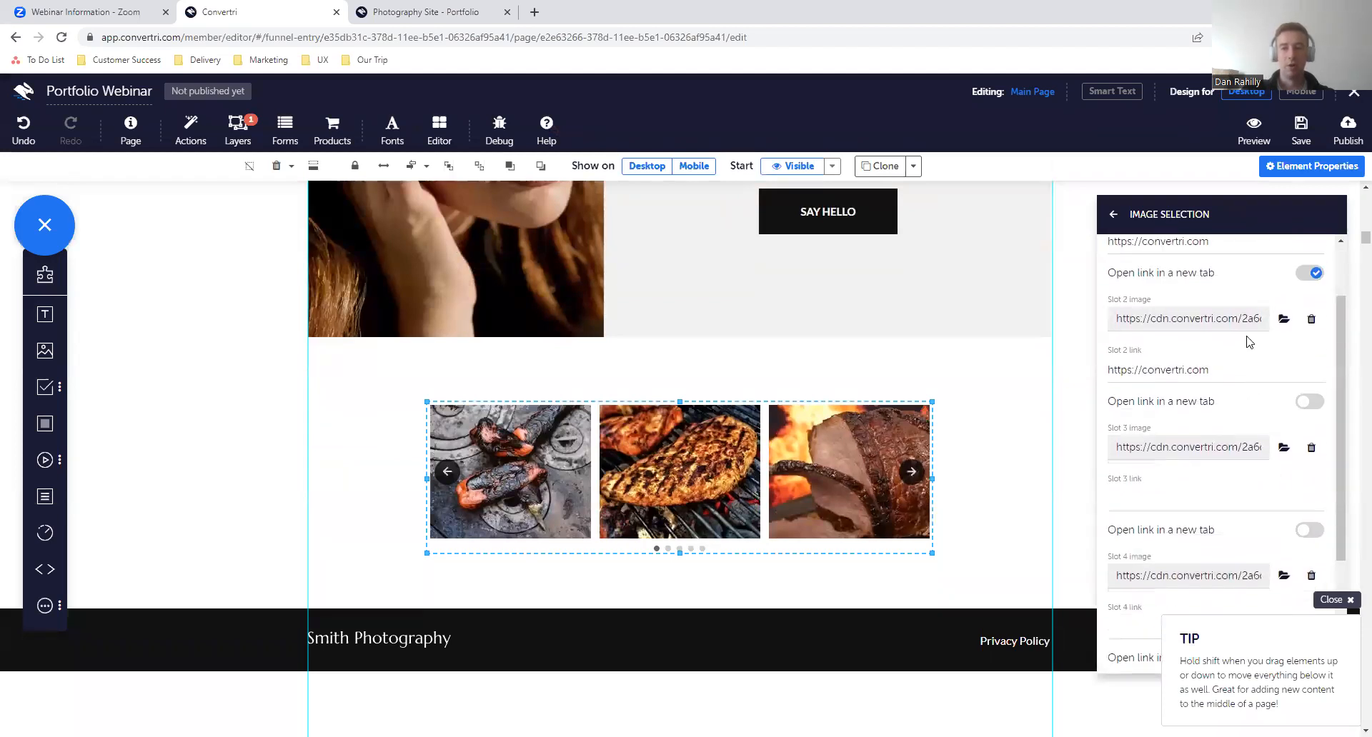
{"action": "left_click_drag", "start_coordinate": [1209, 381], "coordinate": [1105, 386]}
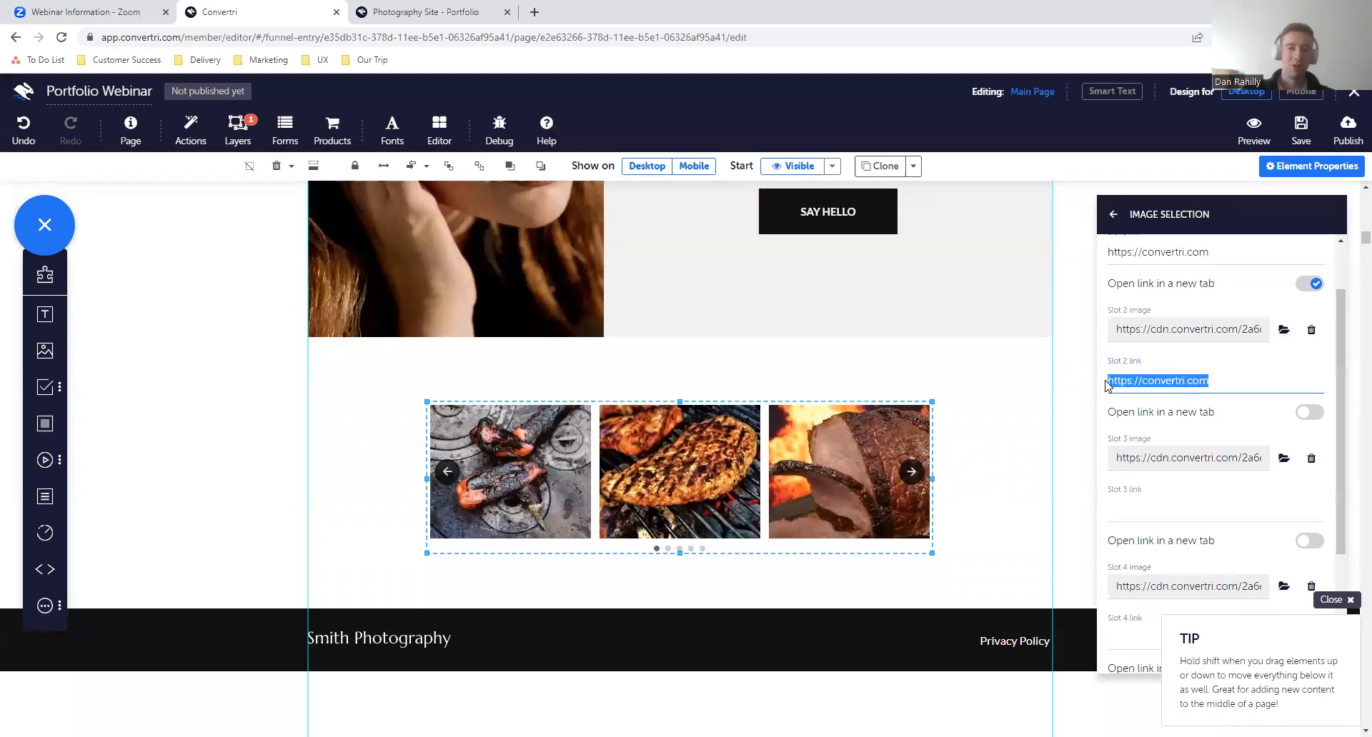
{"action": "left_click", "coordinate": [1244, 390]}
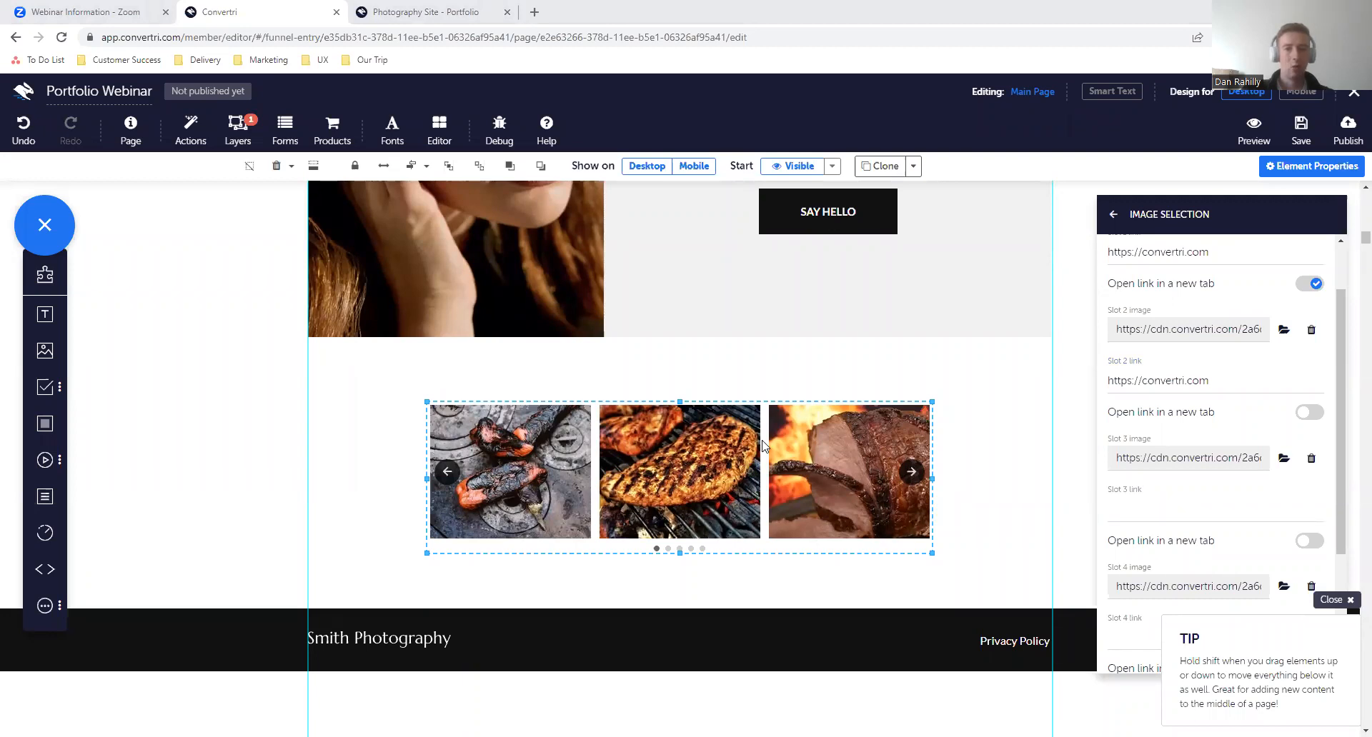
- Set the carousel's autorotate speed to 1 second
{"action": "left_click", "coordinate": [1113, 216]}
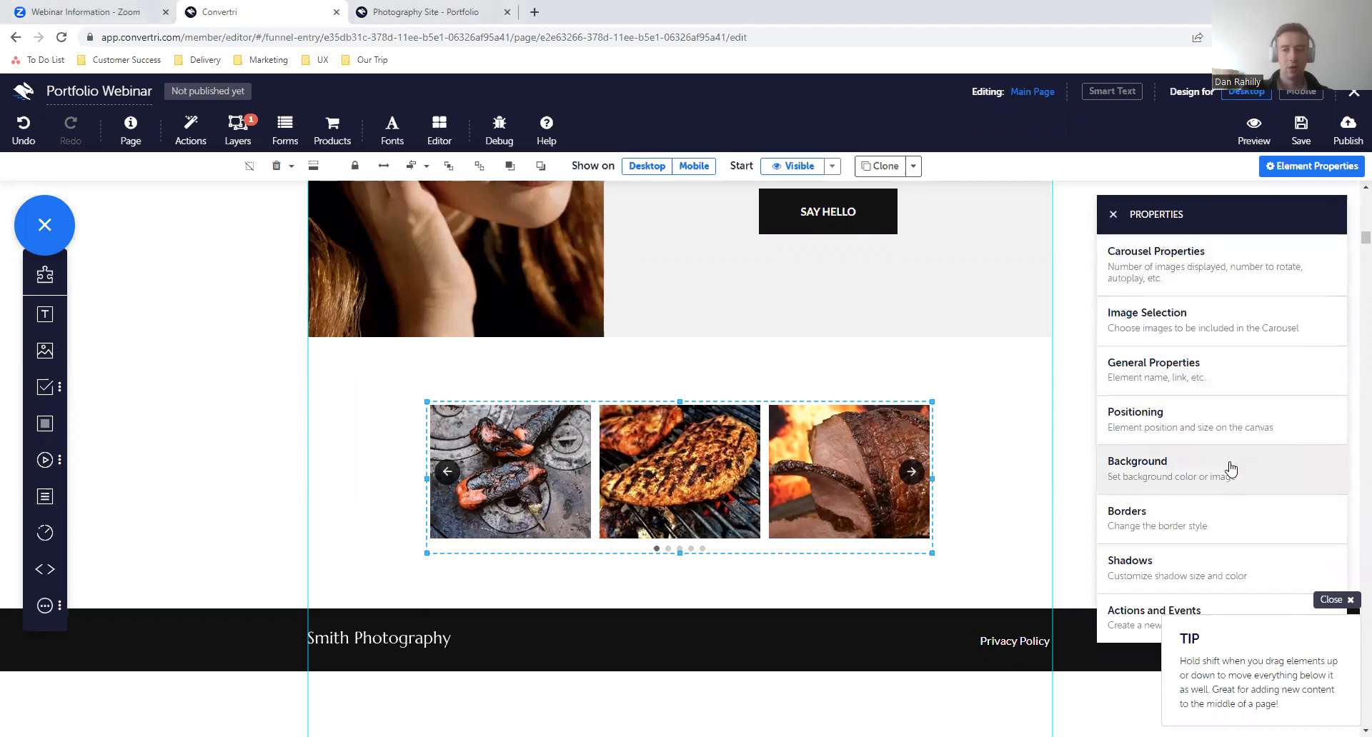
{"action": "left_click", "coordinate": [1215, 285]}
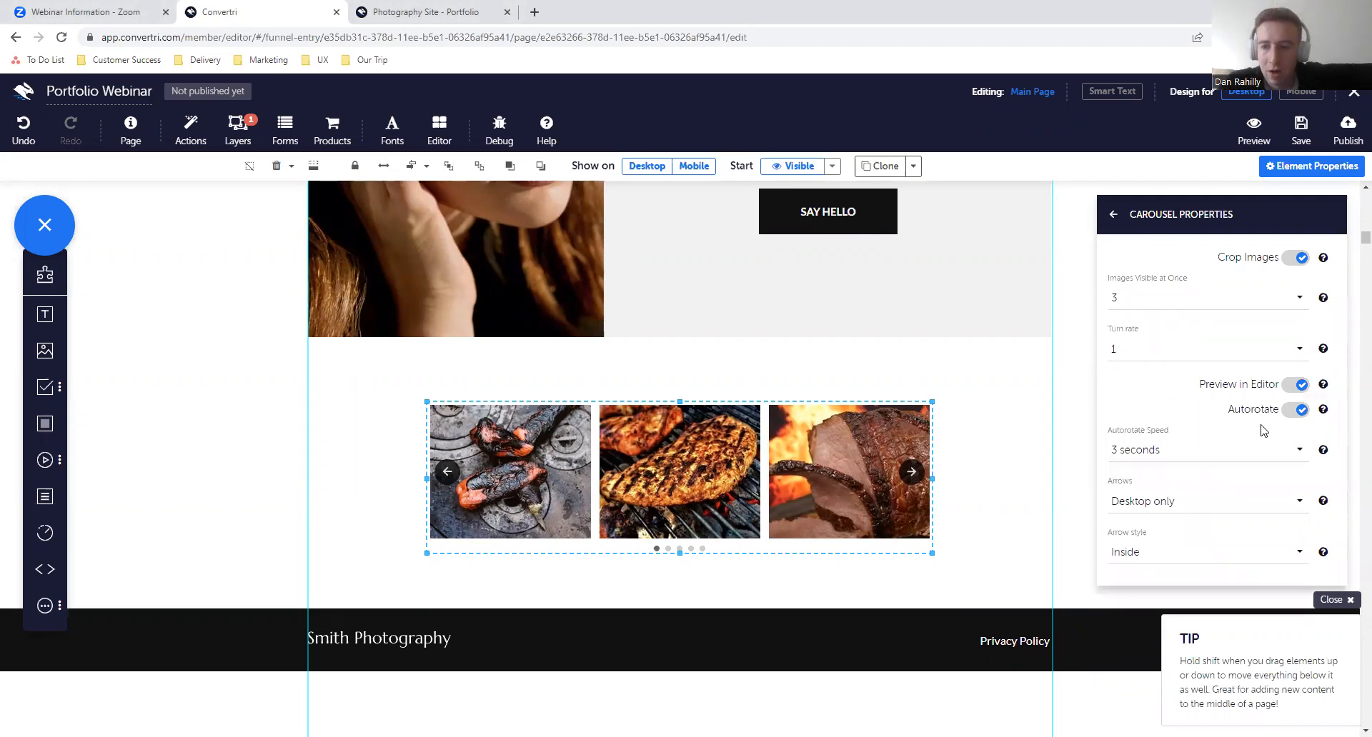
{"action": "left_click", "coordinate": [1191, 450]}
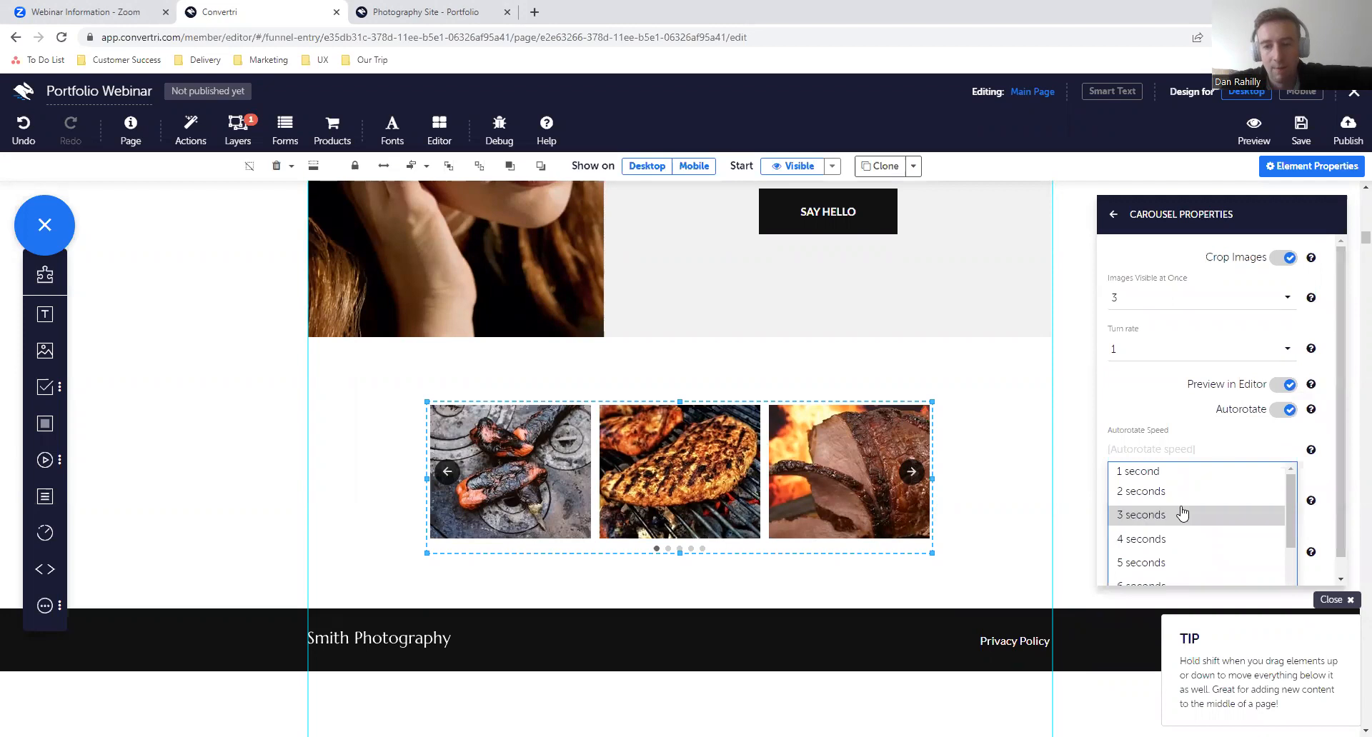
{"action": "left_click", "coordinate": [1178, 471]}
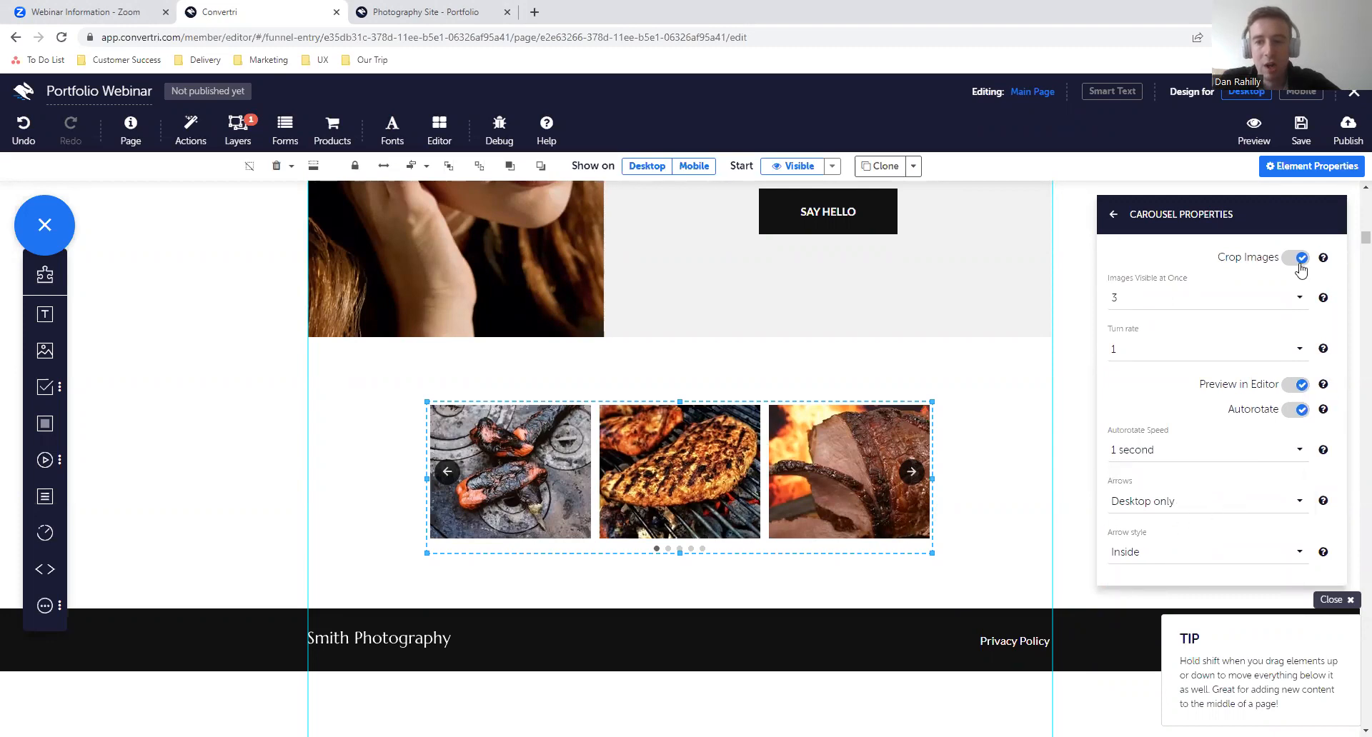
- Try showing 2 and 4 carousel images at once, and set the visible count back to 3
{"action": "left_click", "coordinate": [1175, 299]}
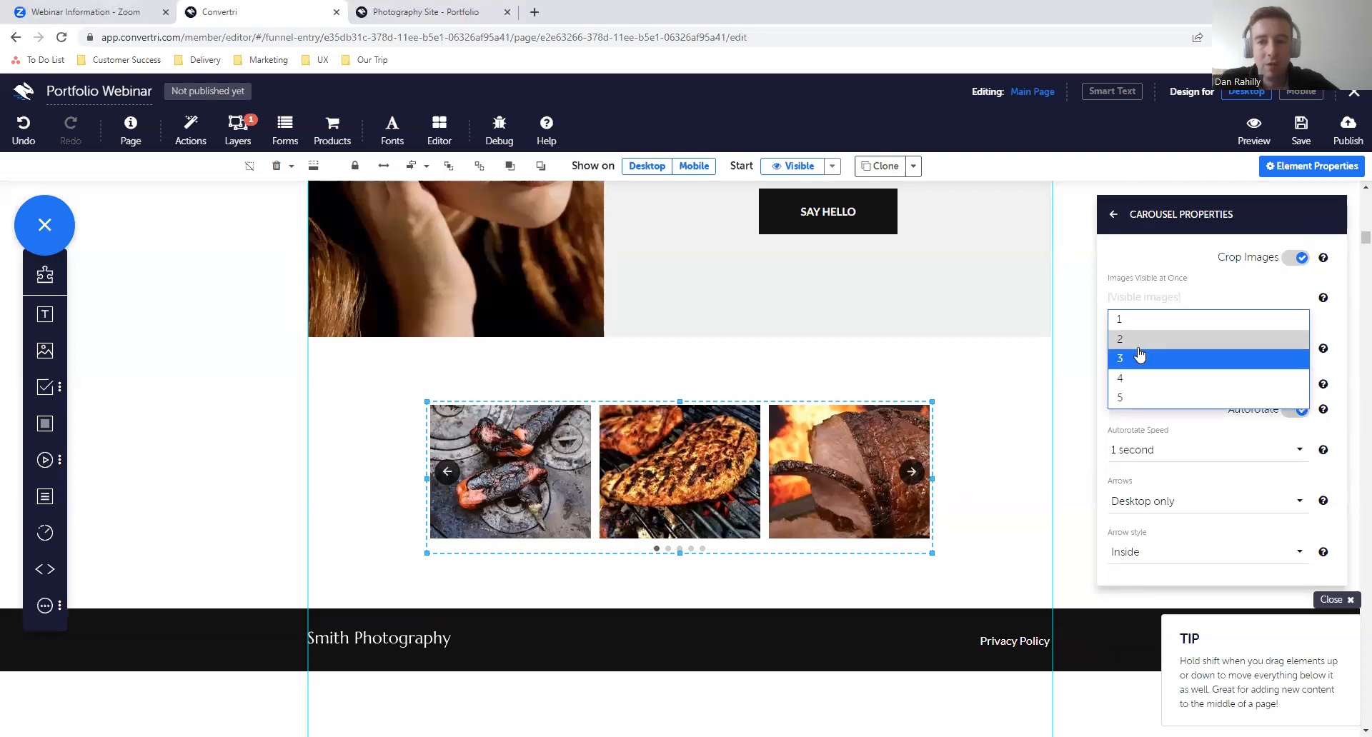
{"action": "left_click", "coordinate": [1138, 347]}
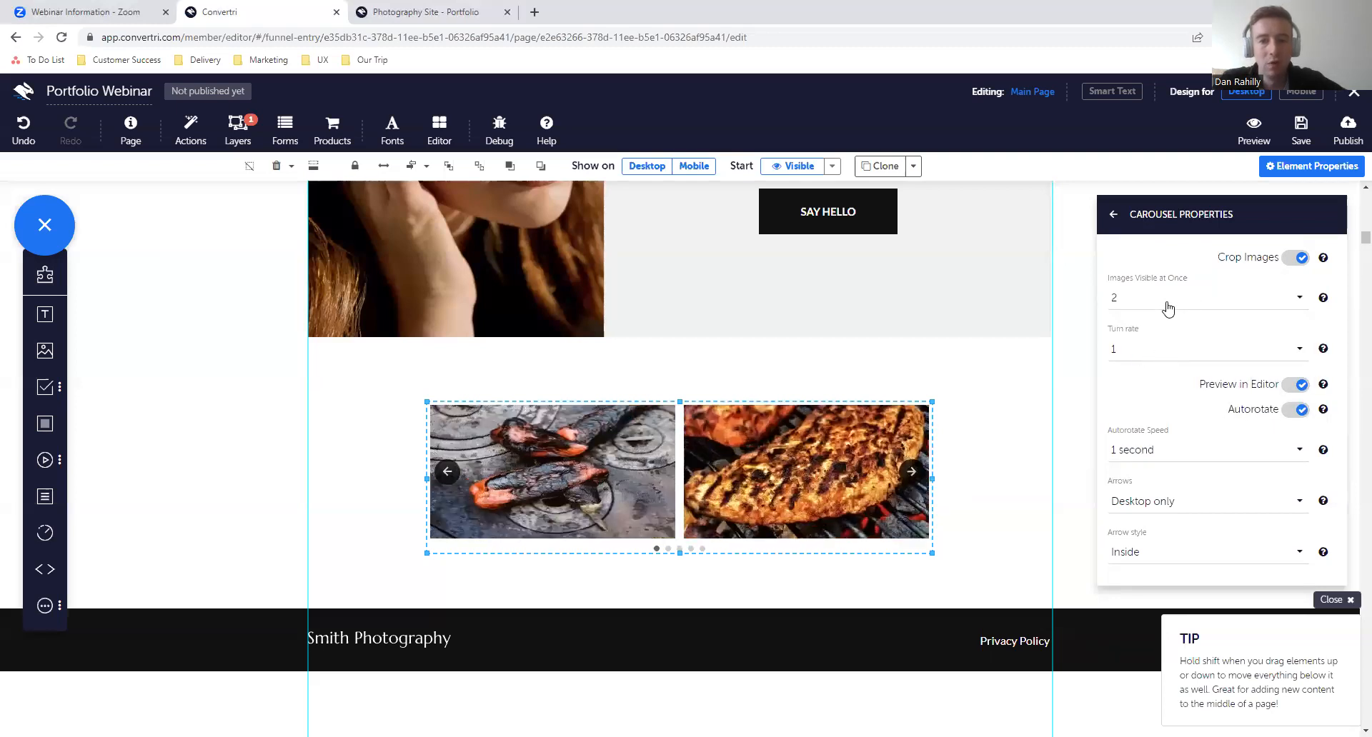
{"action": "left_click", "coordinate": [1166, 305]}
{"action": "left_click", "coordinate": [1141, 383]}
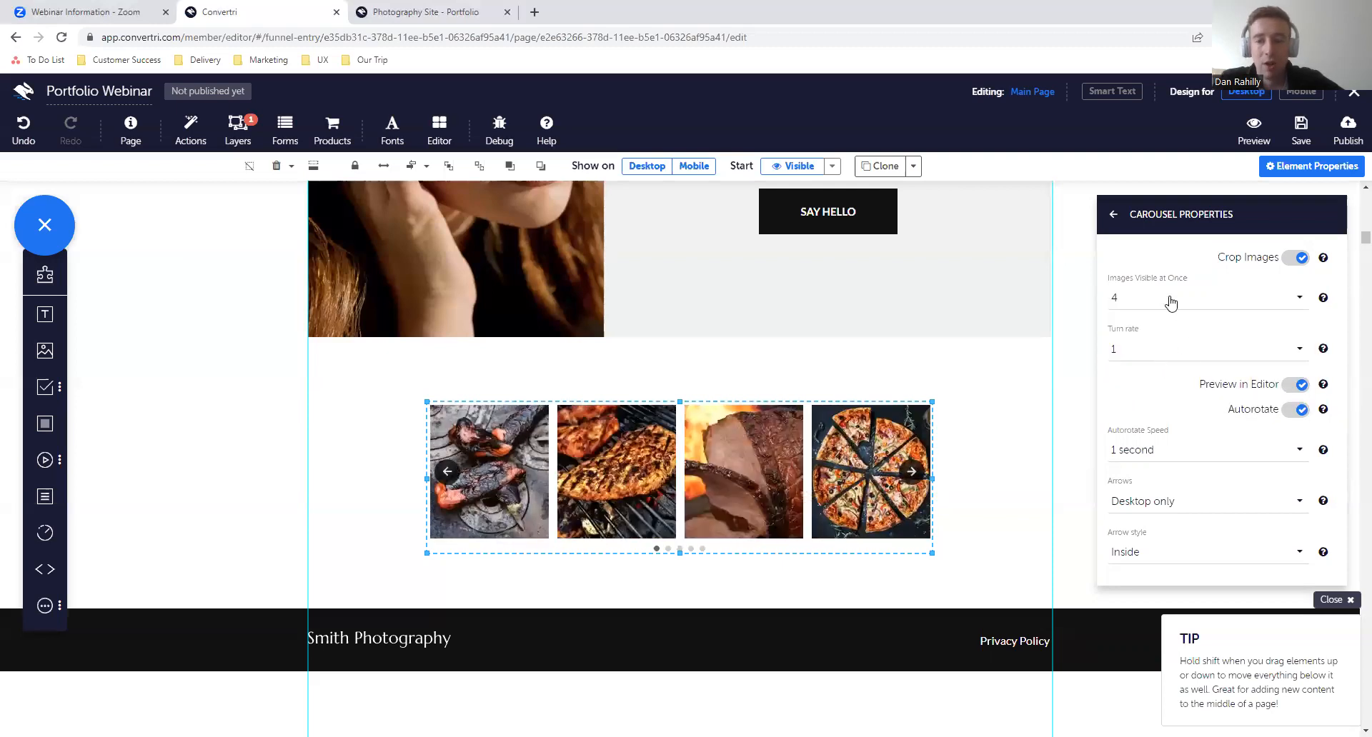
{"action": "left_click", "coordinate": [1171, 303]}
{"action": "left_click", "coordinate": [1143, 361]}
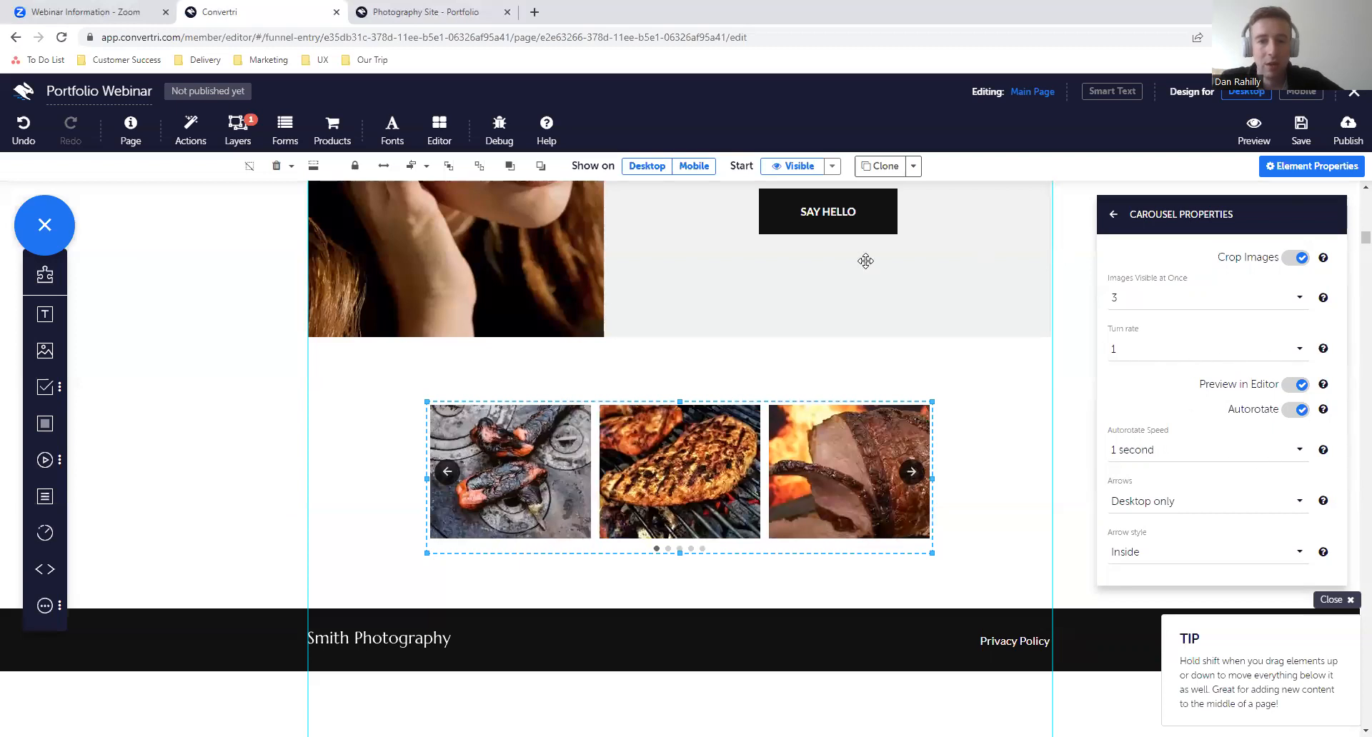
- Save and preview the page, open the carousel's first image link to test it, and return to the preview
{"action": "left_click", "coordinate": [1286, 134]}
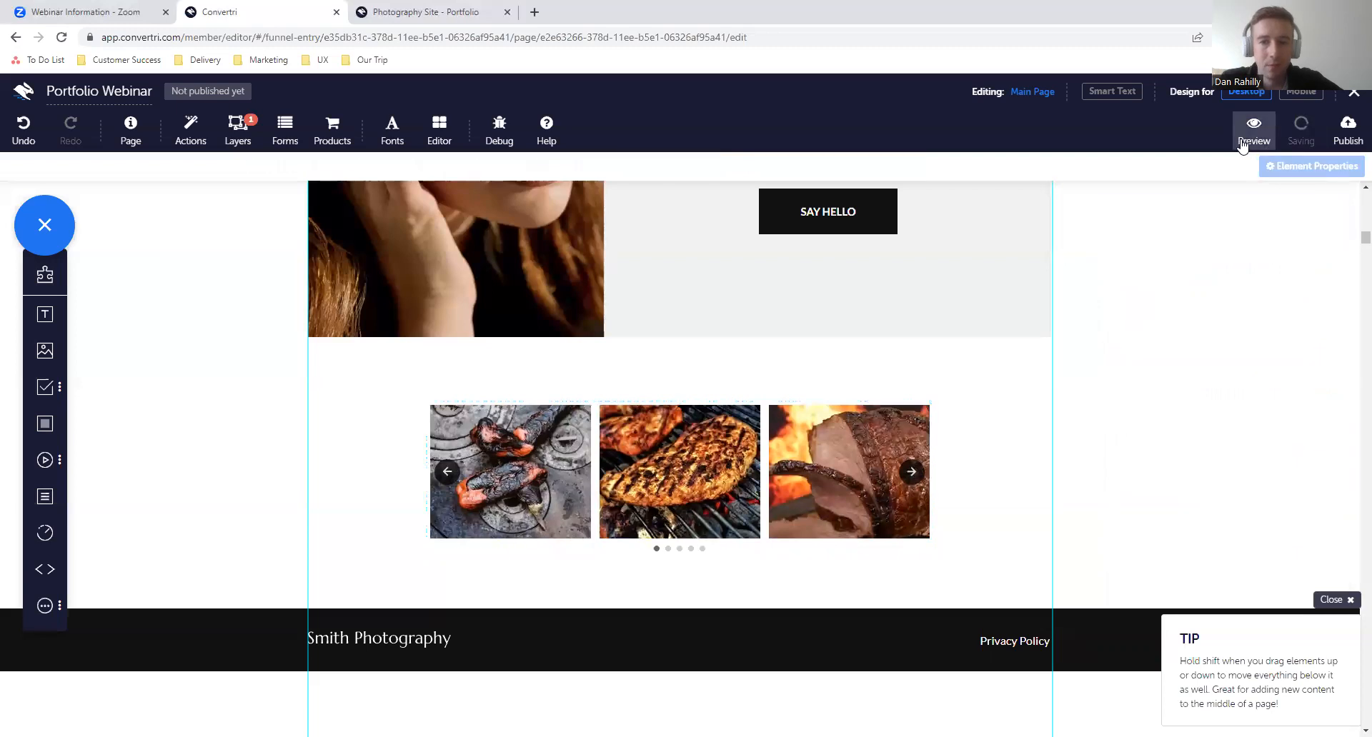
{"action": "left_click", "coordinate": [1249, 143]}
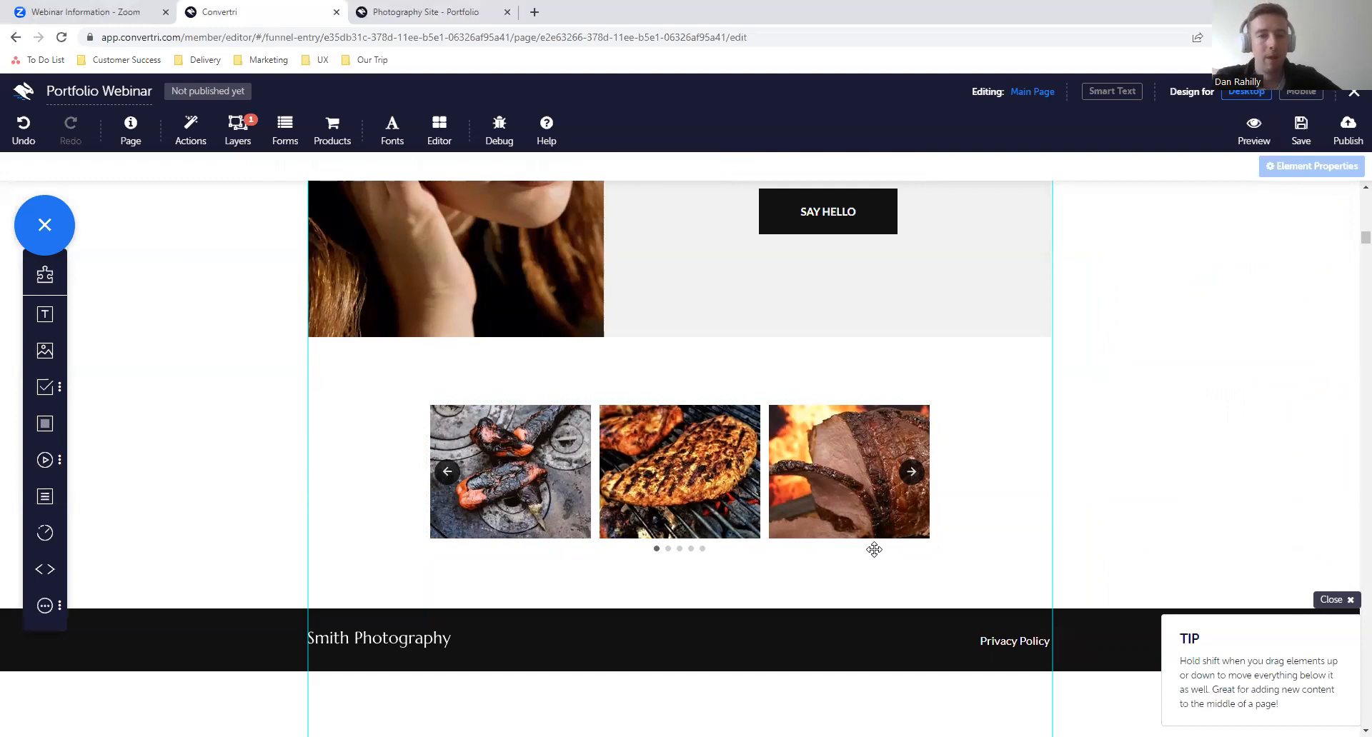
{"action": "scroll", "coordinate": [1042, 348], "scroll_direction": "down", "scroll_amount": 6}
{"action": "scroll", "coordinate": [1042, 348], "scroll_direction": "down", "scroll_amount": 15}
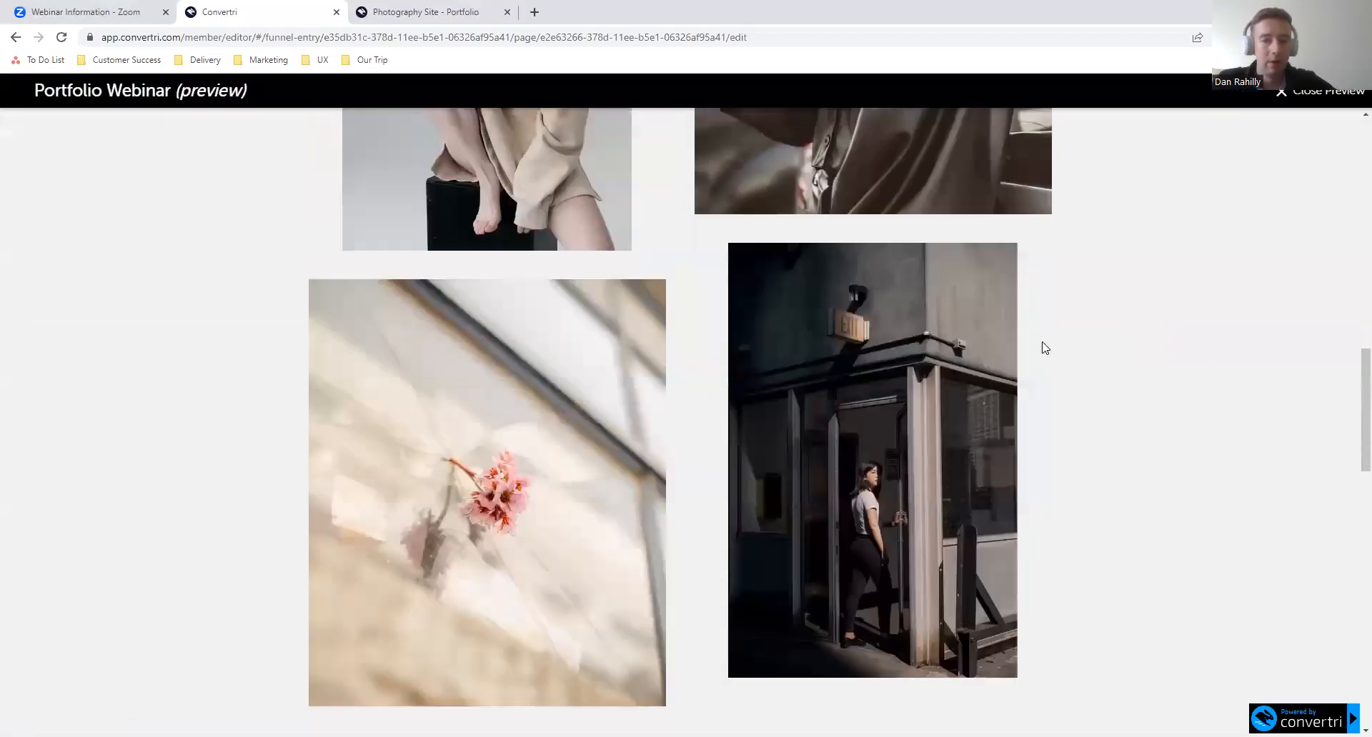
{"action": "scroll", "coordinate": [1042, 348], "scroll_direction": "down", "scroll_amount": 5}
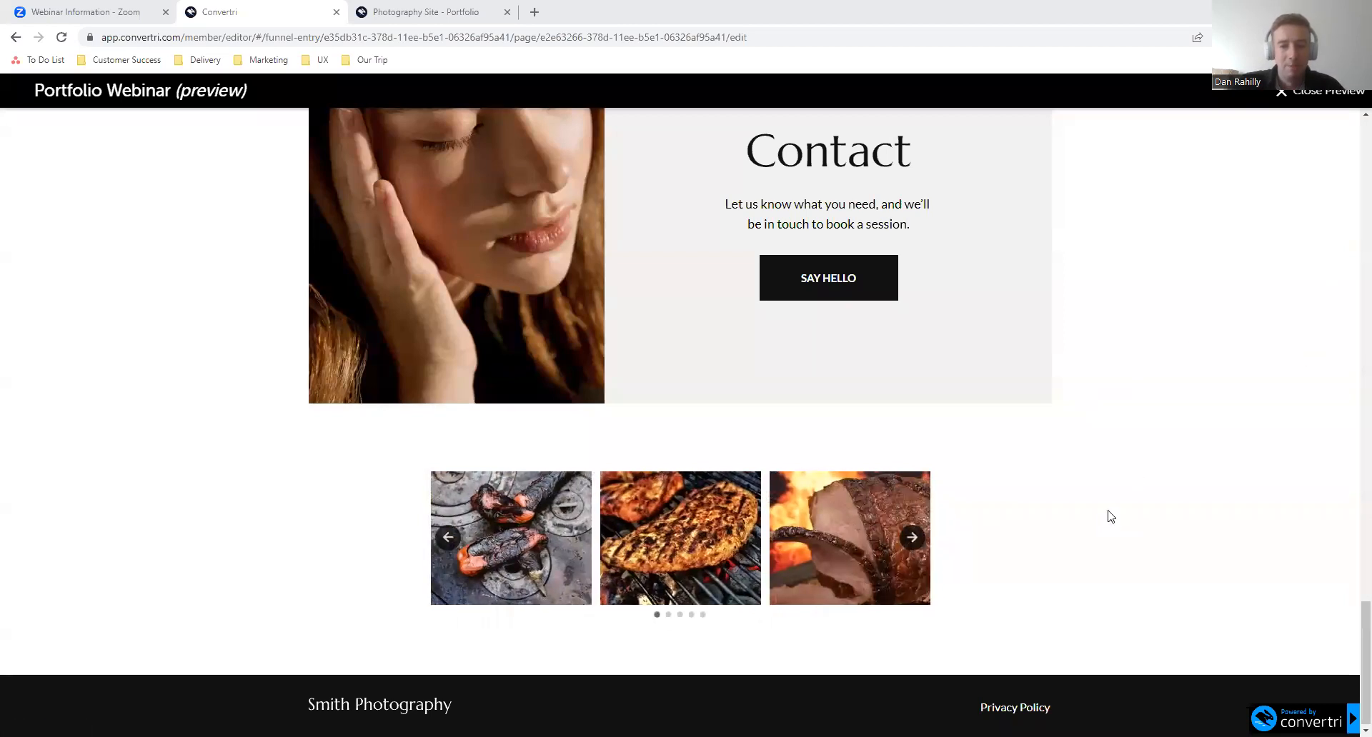
{"action": "left_click", "coordinate": [522, 562]}
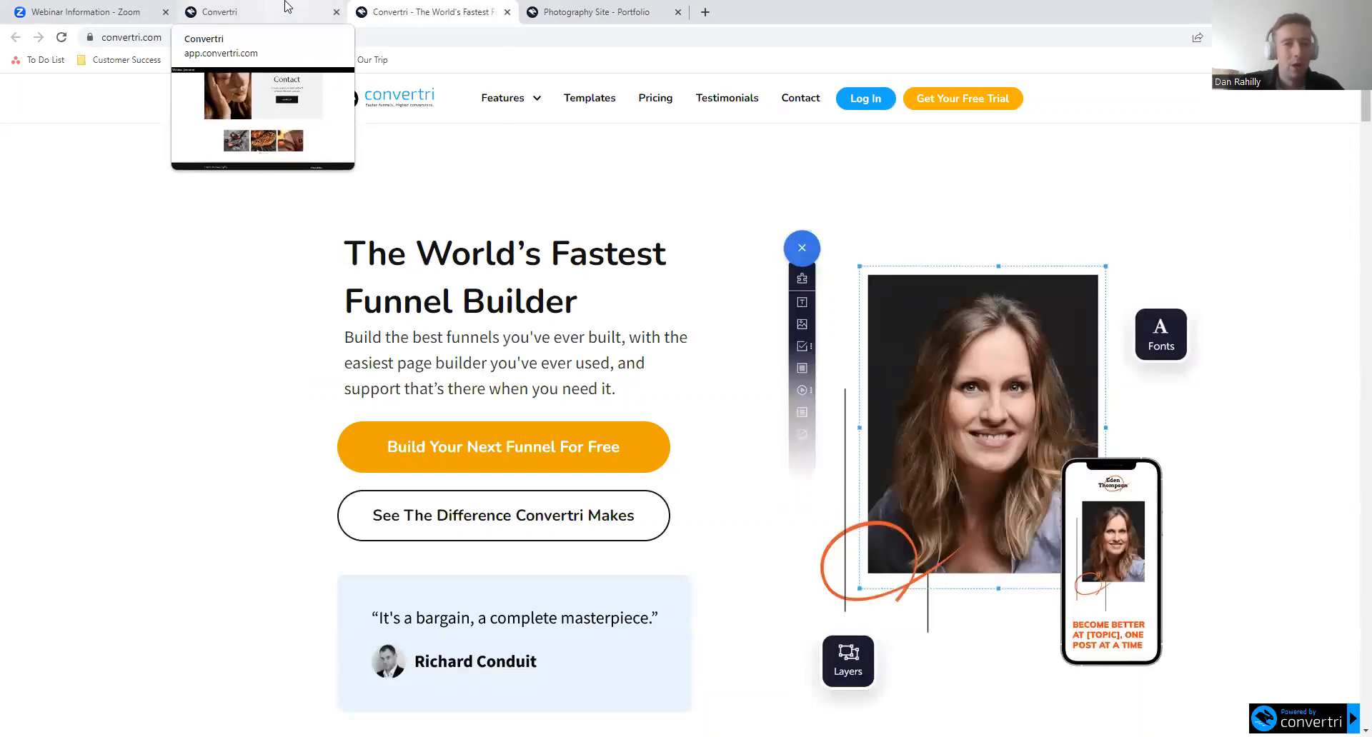
{"action": "left_click", "coordinate": [286, 7]}
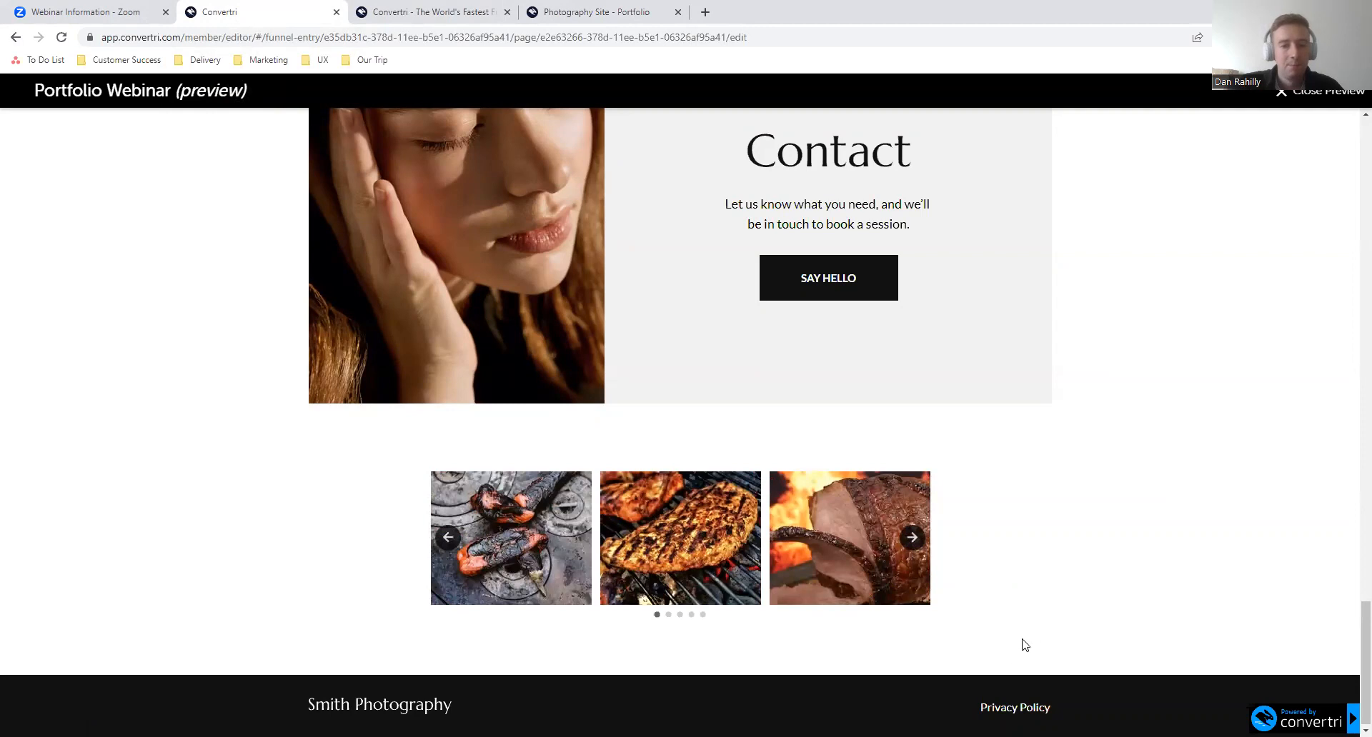
- Advance the previewed carousel three times to check its one-image turn rate, and close the preview
{"action": "left_click", "coordinate": [913, 542]}
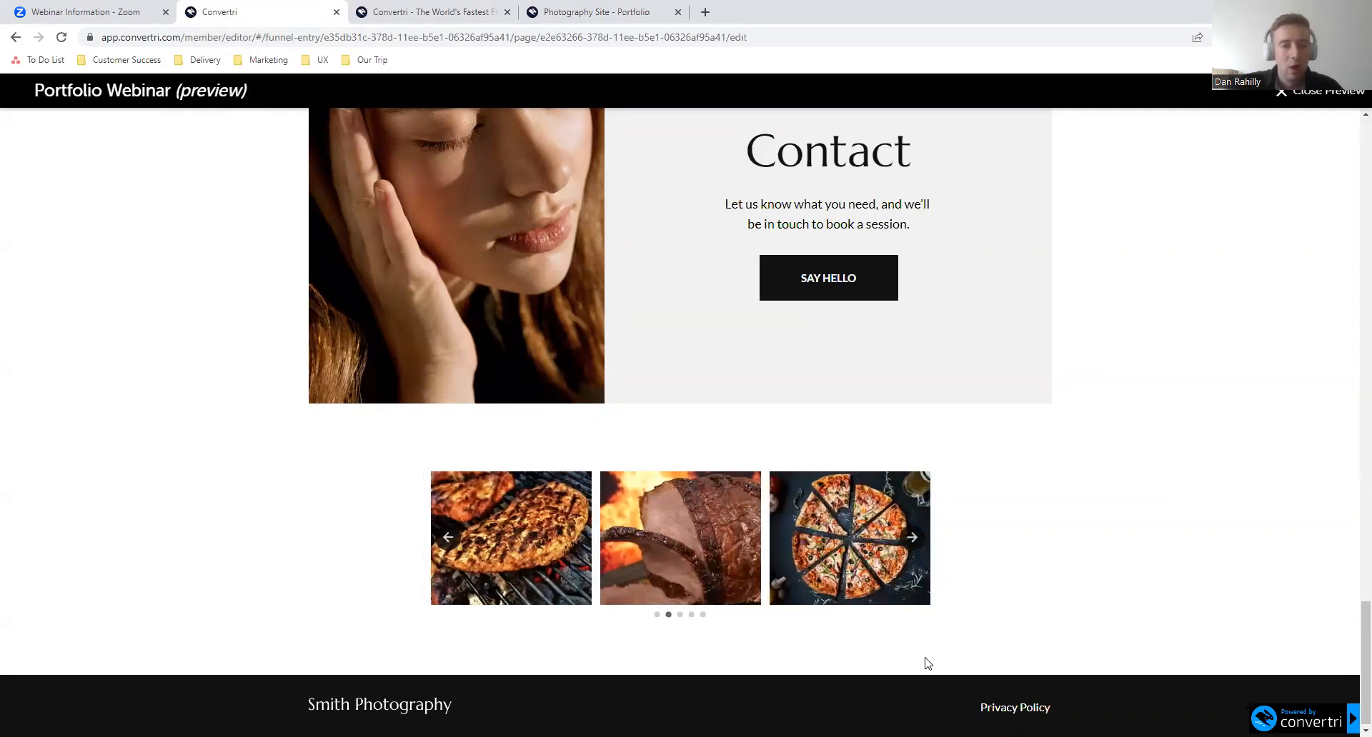
{"action": "left_click", "coordinate": [913, 540]}
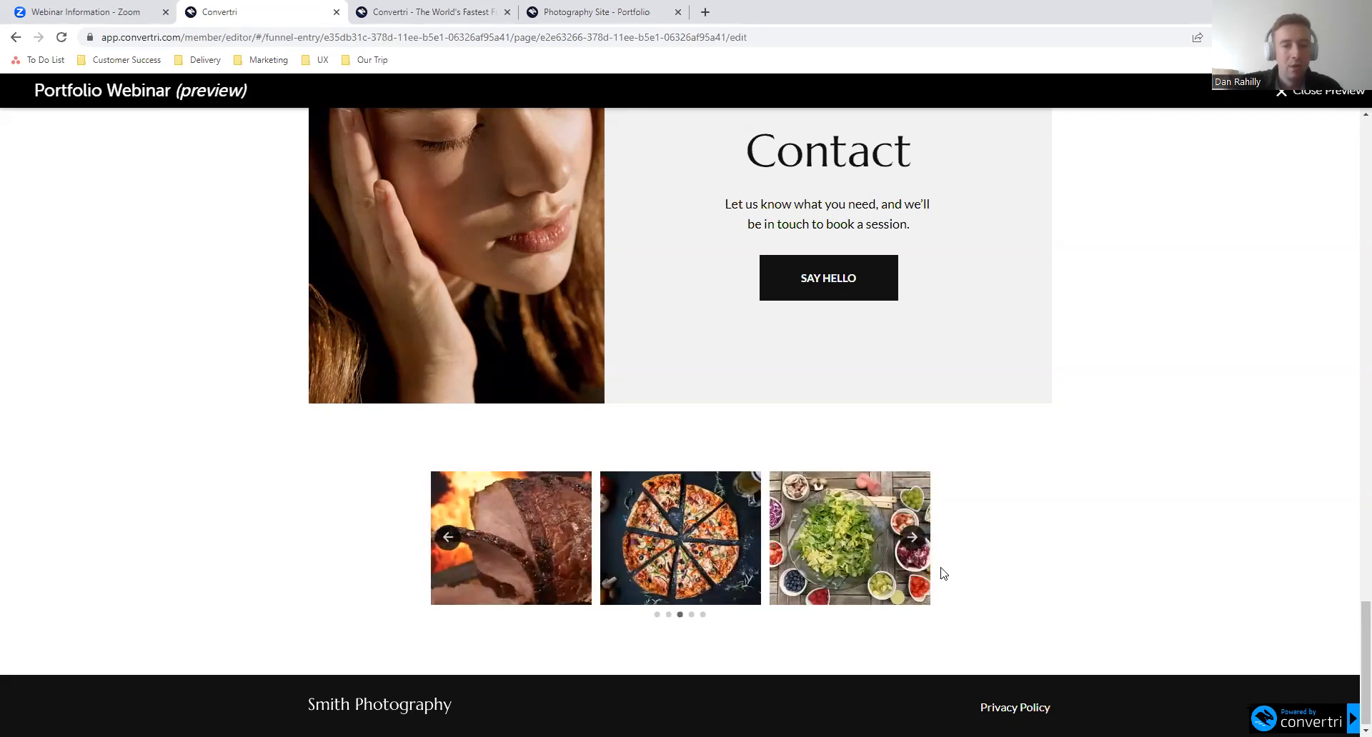
{"action": "left_click", "coordinate": [909, 542]}
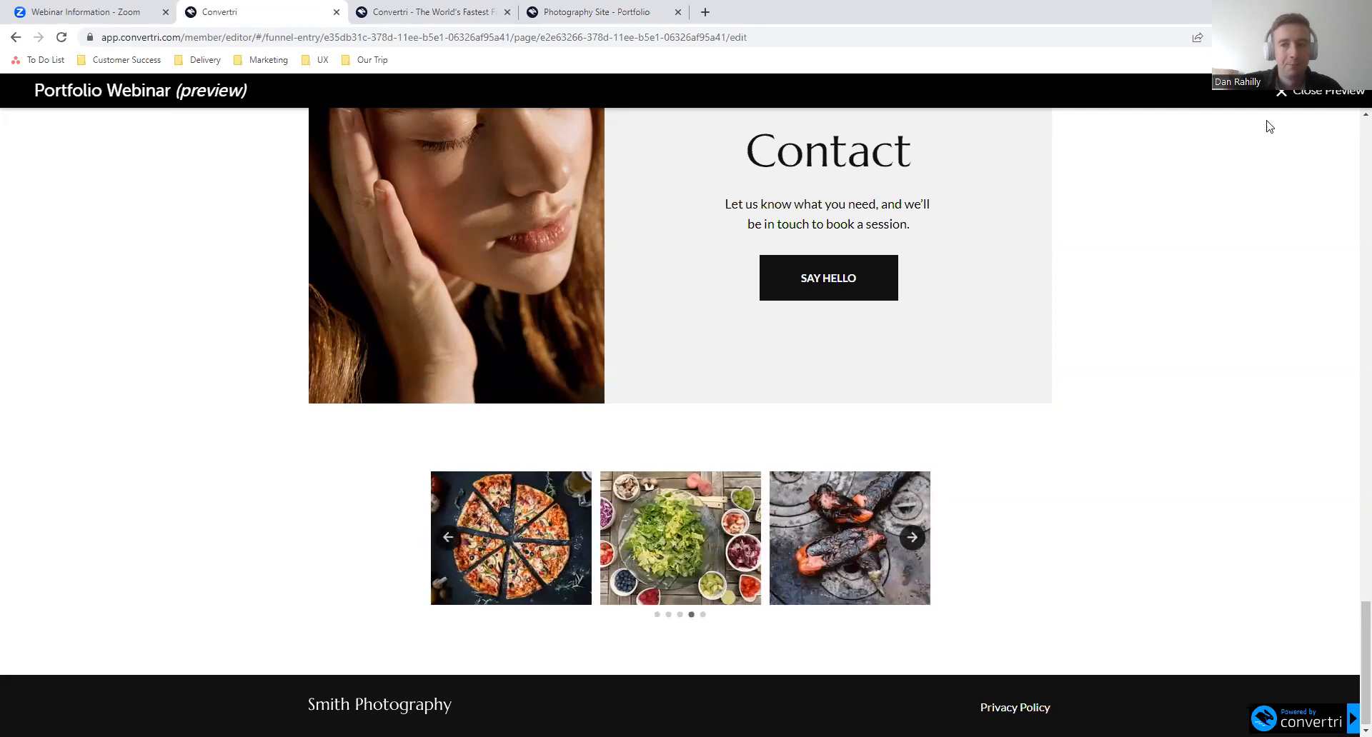
{"action": "left_click", "coordinate": [1300, 91]}
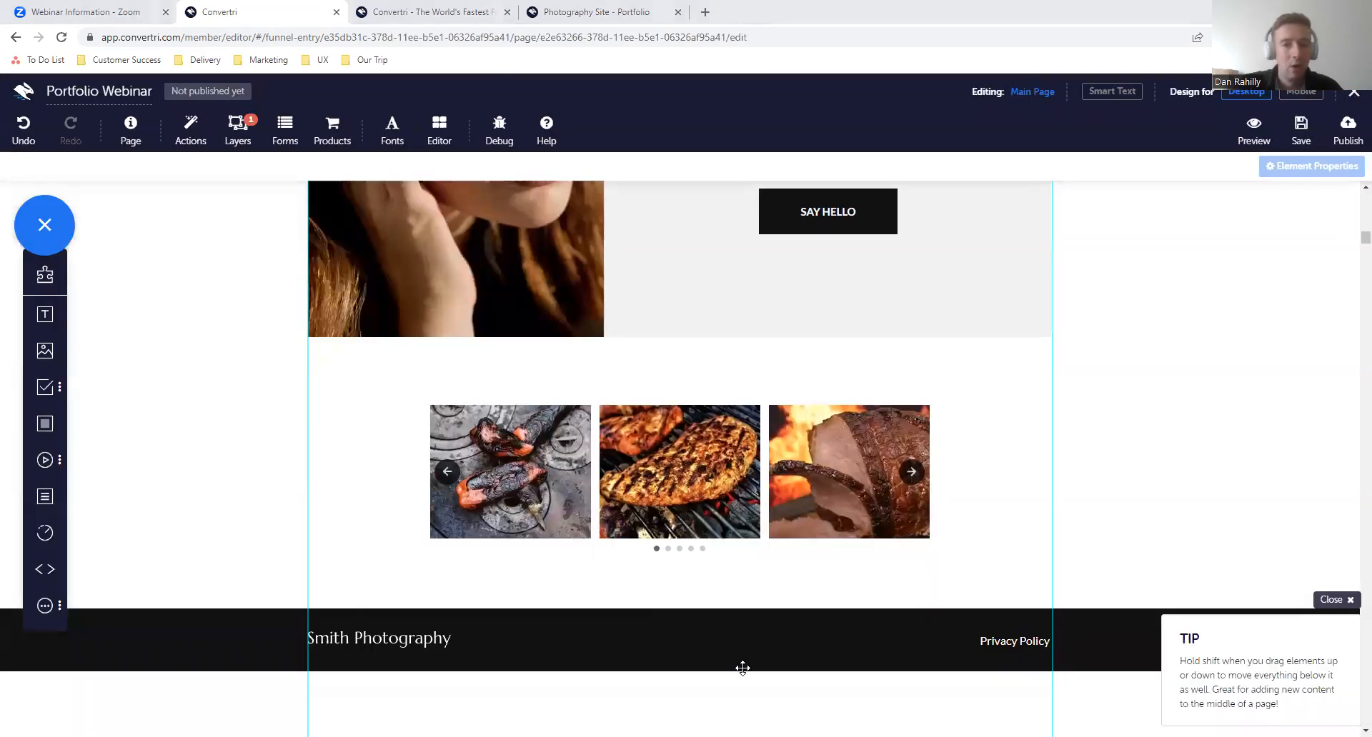
{"action": "left_click", "coordinate": [876, 440]}
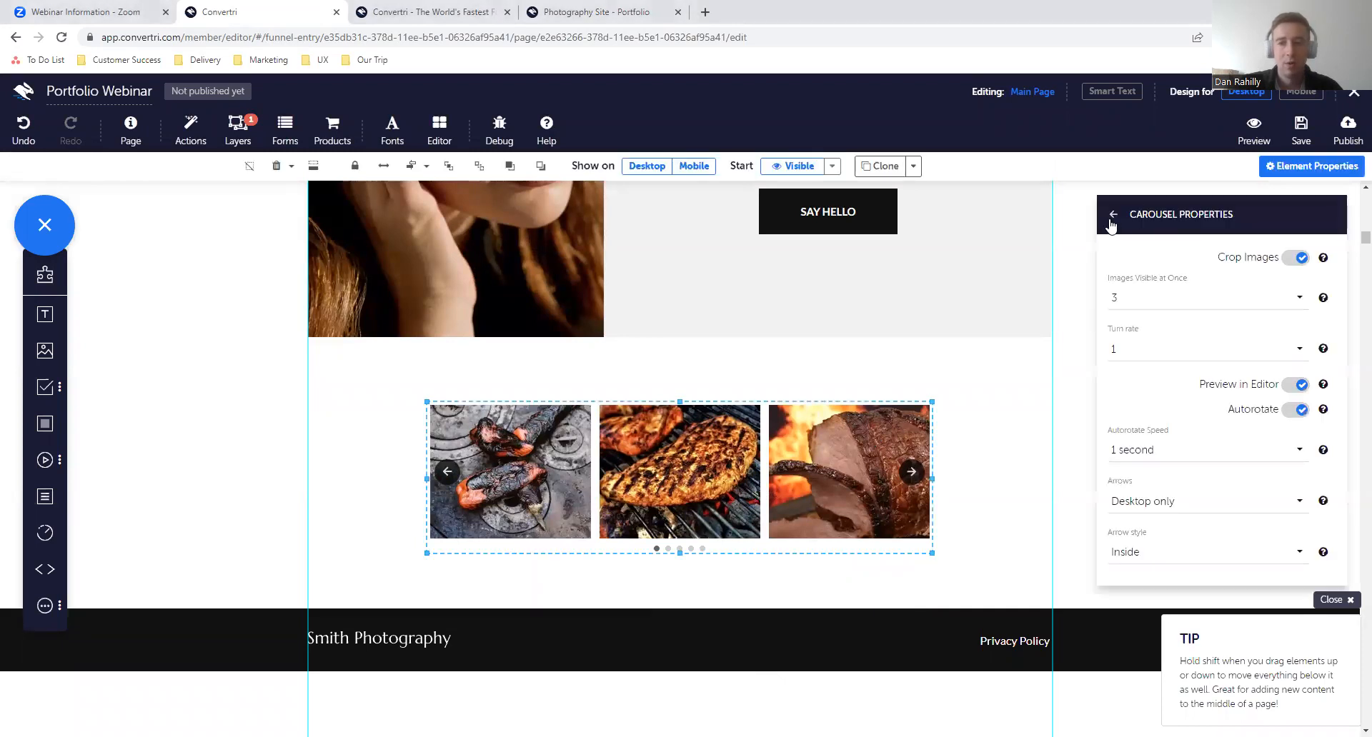
{"action": "left_click", "coordinate": [1113, 215]}
{"action": "left_click", "coordinate": [1123, 454]}
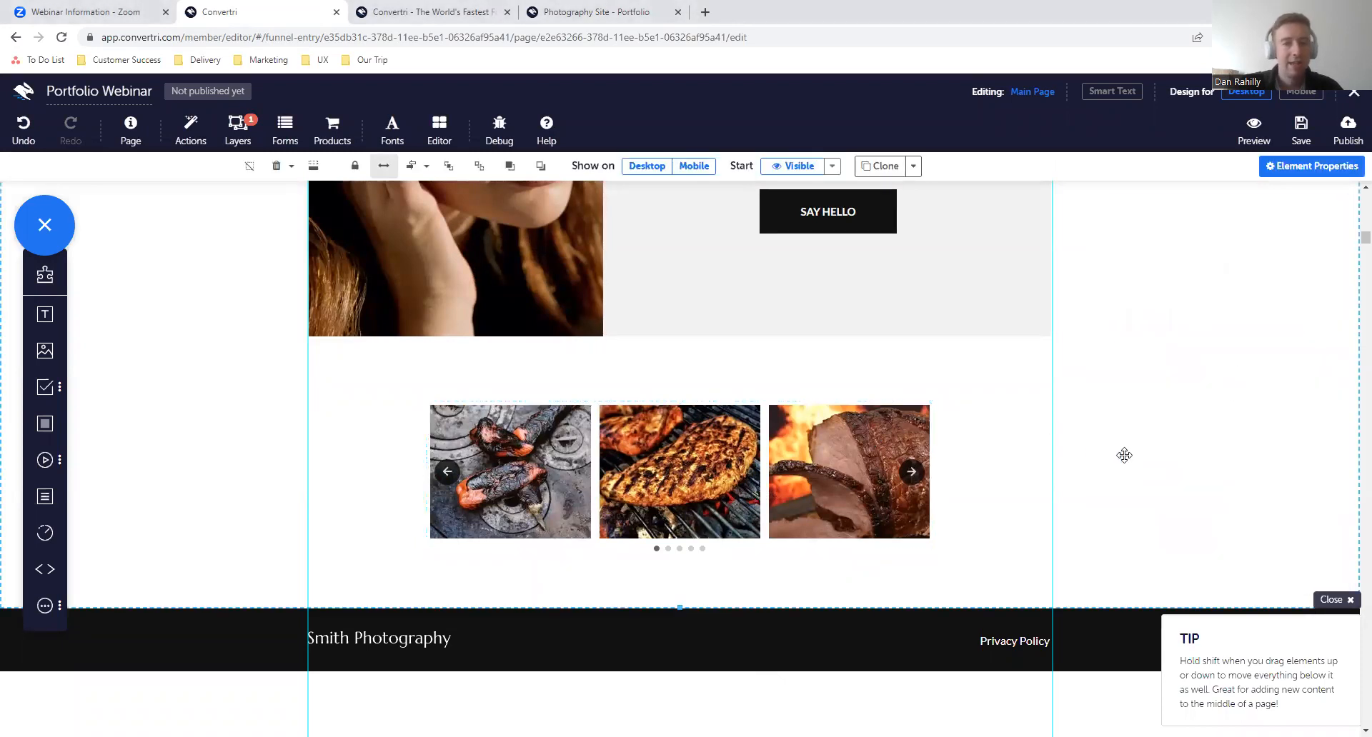
- Add a new layer from the Convertri Pop-Ups template Pop-Up 1, keeping Pop-Up 1 as the layer name
{"action": "scroll", "coordinate": [1122, 454], "scroll_direction": "up", "scroll_amount": 15}
{"action": "scroll", "coordinate": [1122, 453], "scroll_direction": "up", "scroll_amount": 4}
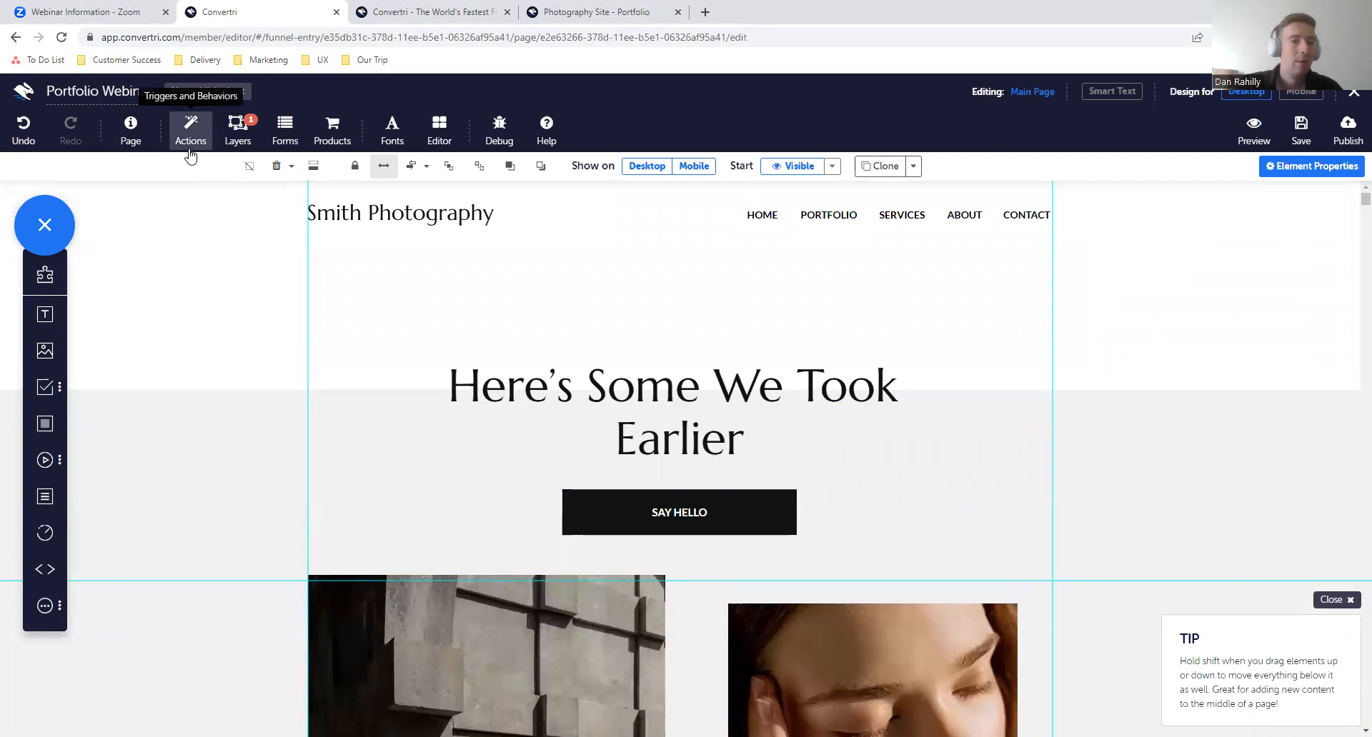
{"action": "left_click", "coordinate": [238, 129]}
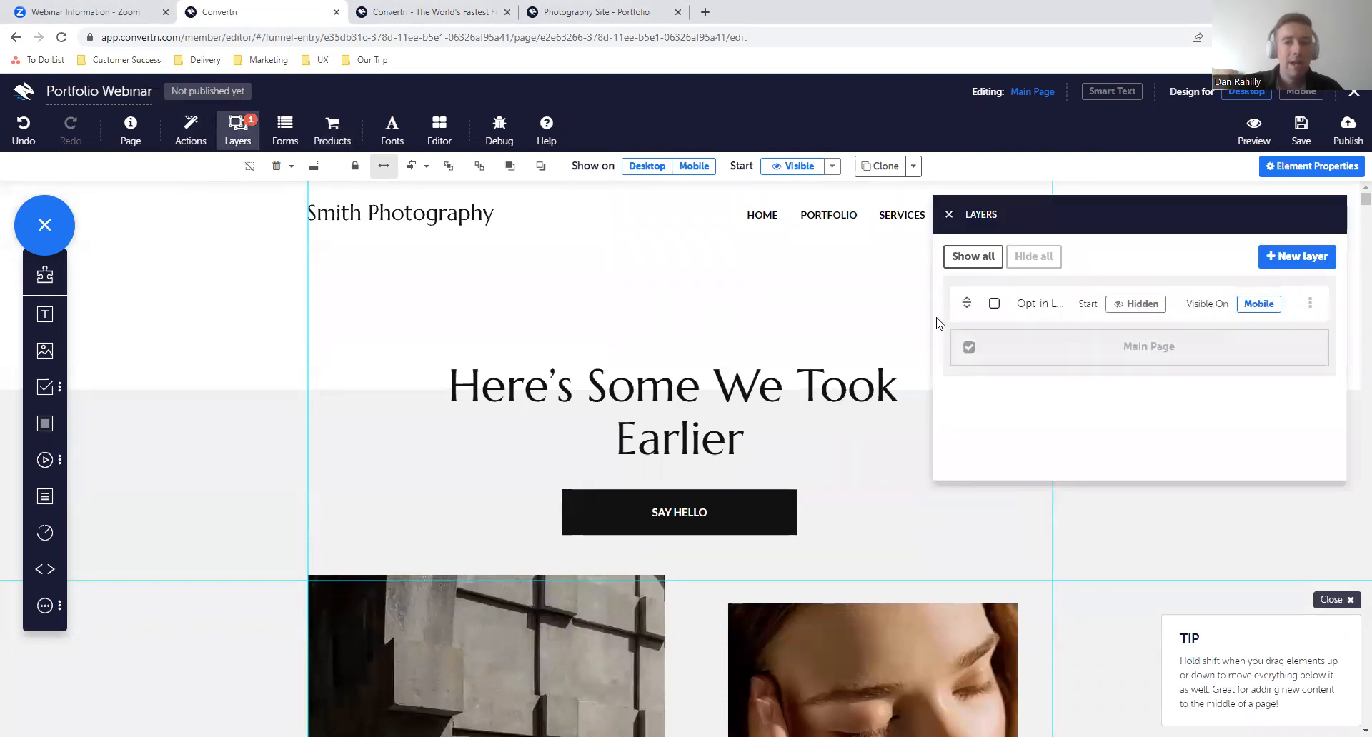
{"action": "left_click", "coordinate": [1295, 257]}
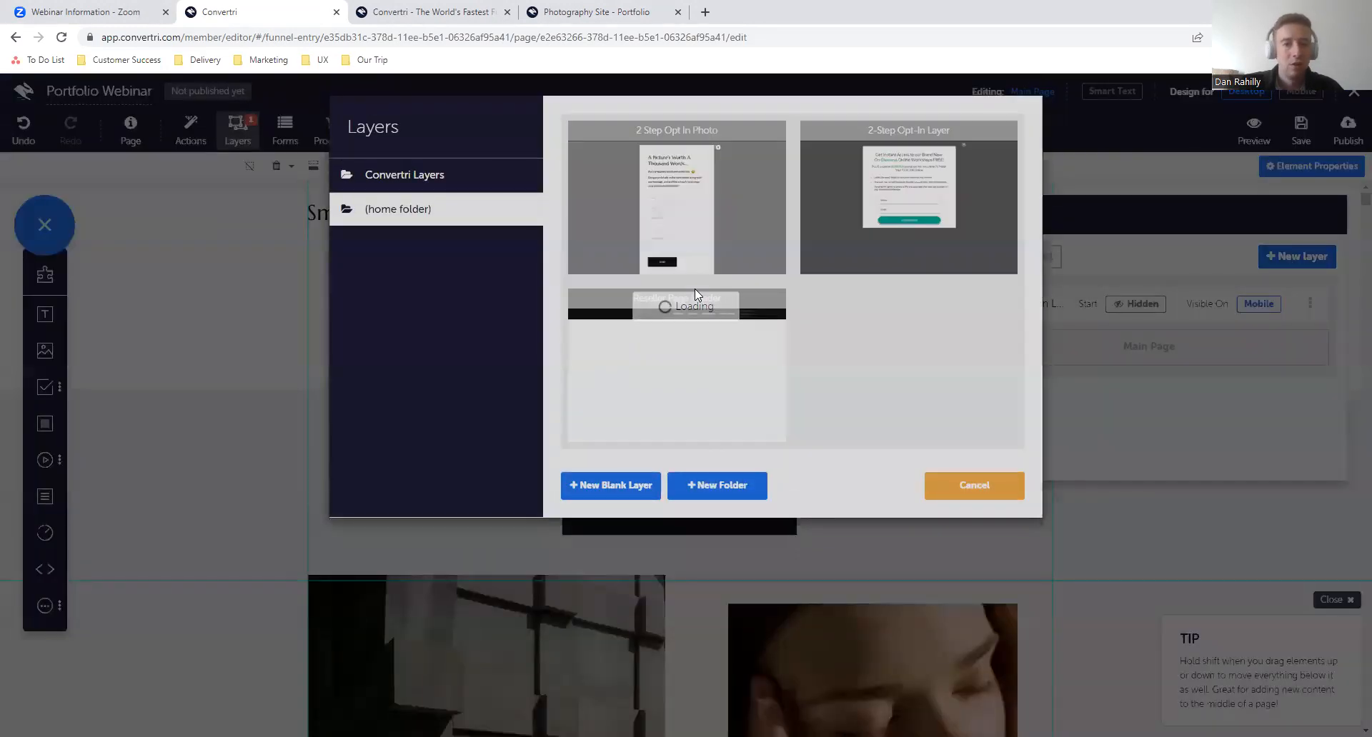
{"action": "left_click", "coordinate": [477, 187]}
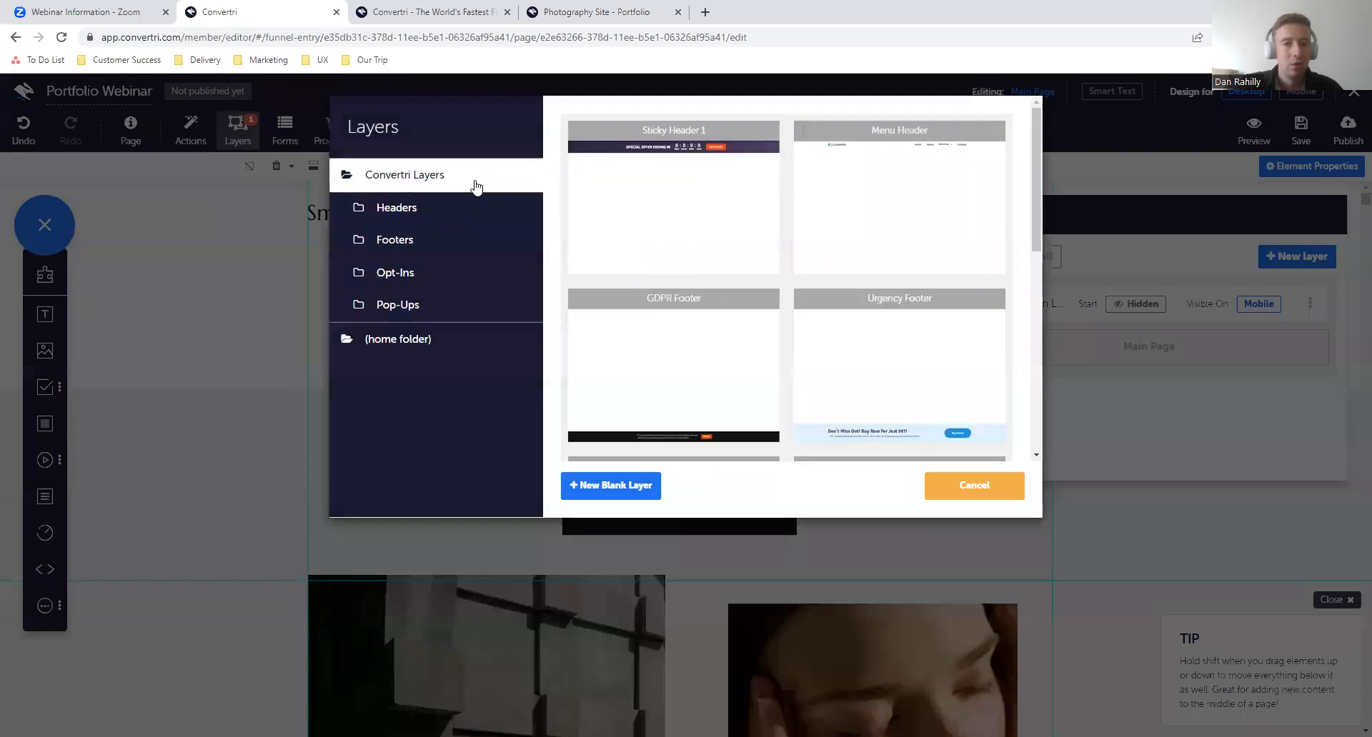
{"action": "left_click", "coordinate": [511, 274]}
{"action": "left_click", "coordinate": [512, 315]}
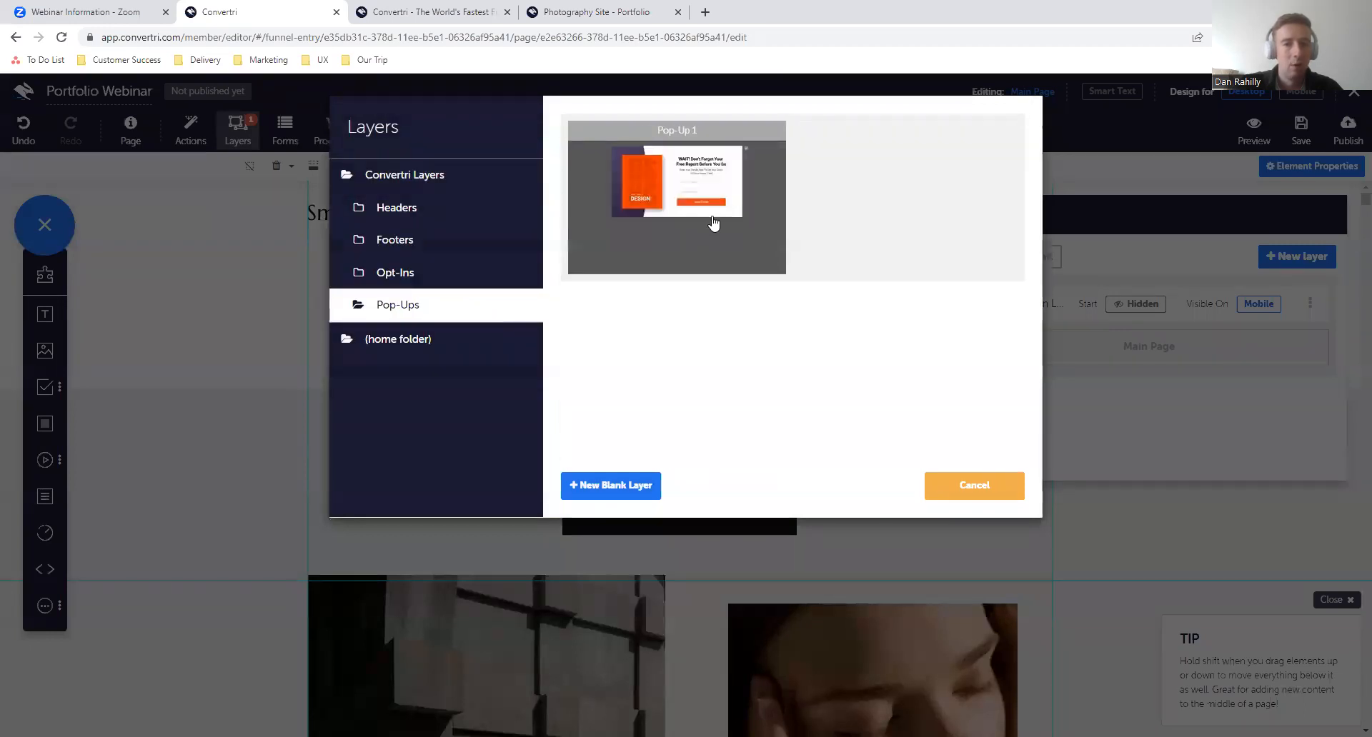
{"action": "left_click", "coordinate": [713, 224]}
{"action": "left_click", "coordinate": [870, 486]}
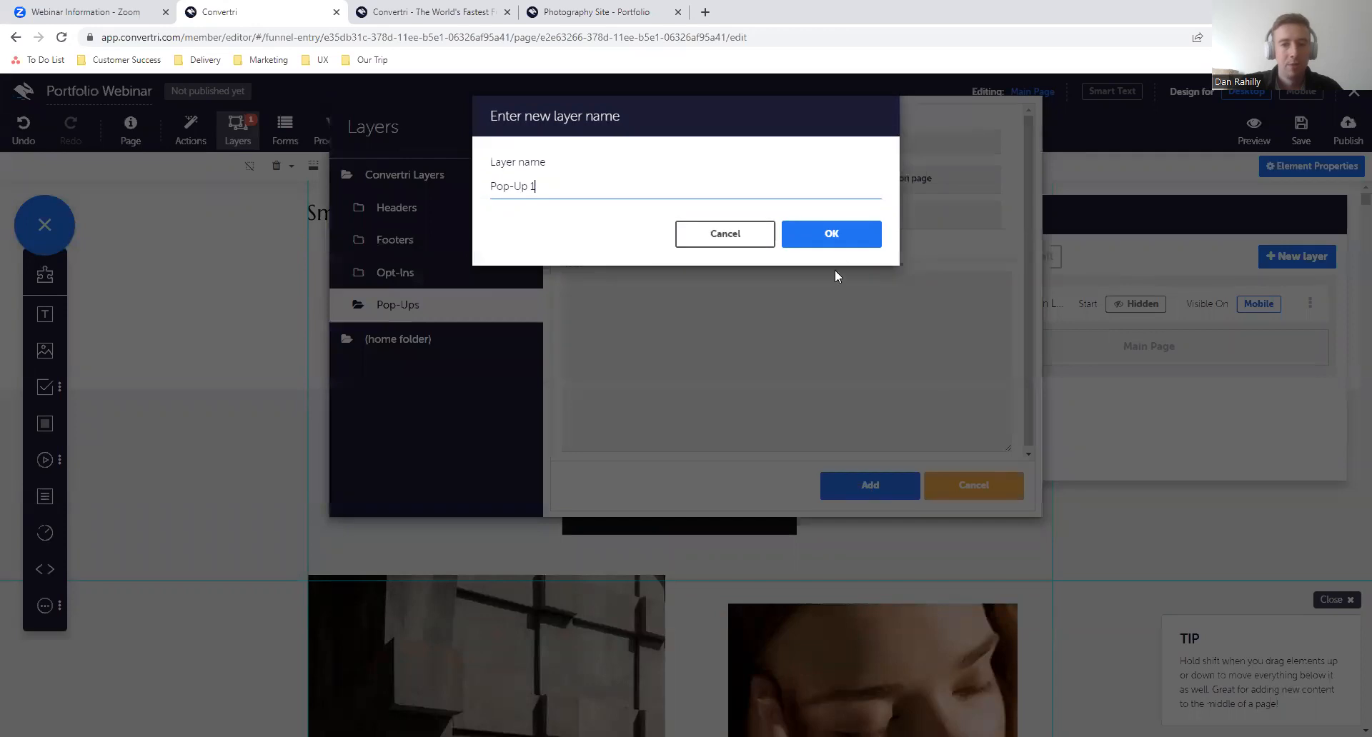
{"action": "left_click", "coordinate": [843, 245]}
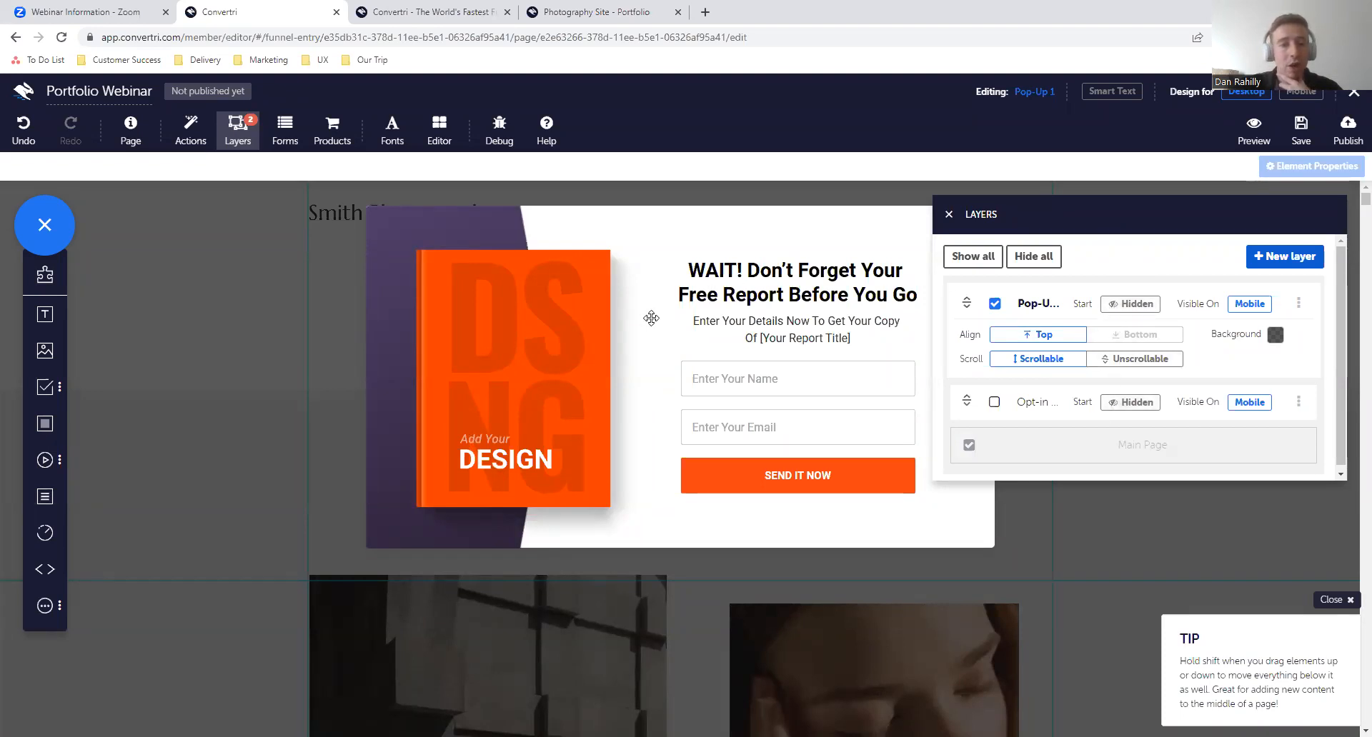
- Switch the Pop-Up 1 layer's start state to visible and back to hidden, and hide the layer in the editor
{"action": "left_click", "coordinate": [1128, 305]}
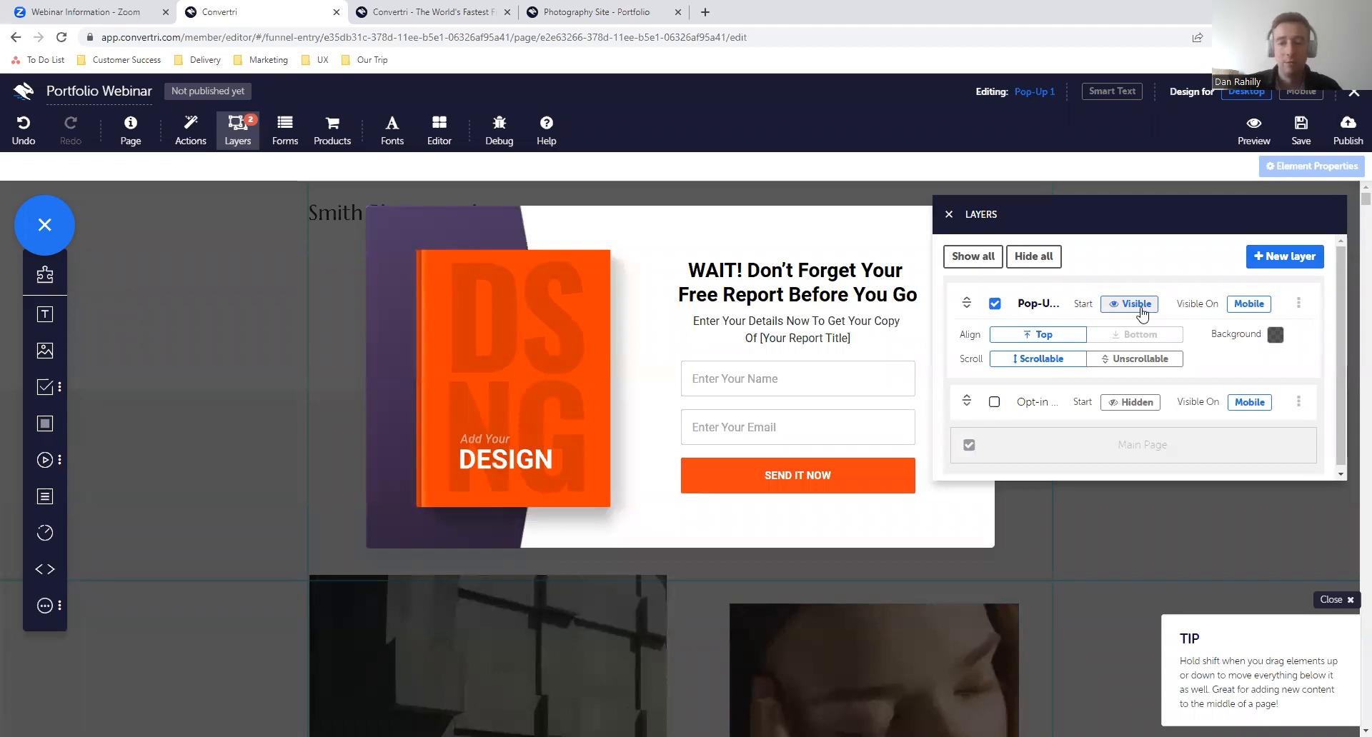
{"action": "left_click", "coordinate": [1132, 307]}
{"action": "left_click", "coordinate": [994, 305]}
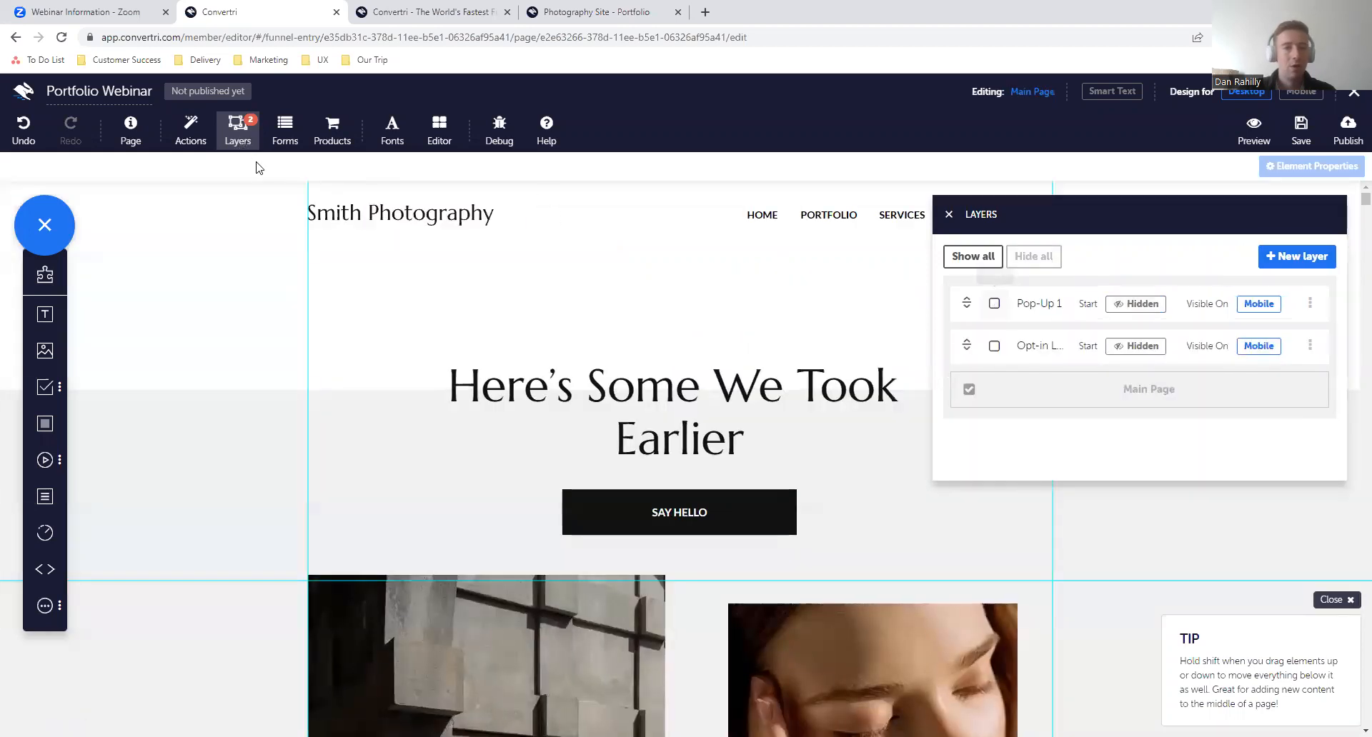
- Create a new page action triggered by exit intent when the mouse leaves the viewport
{"action": "left_click", "coordinate": [184, 140]}
{"action": "left_click", "coordinate": [1143, 552]}
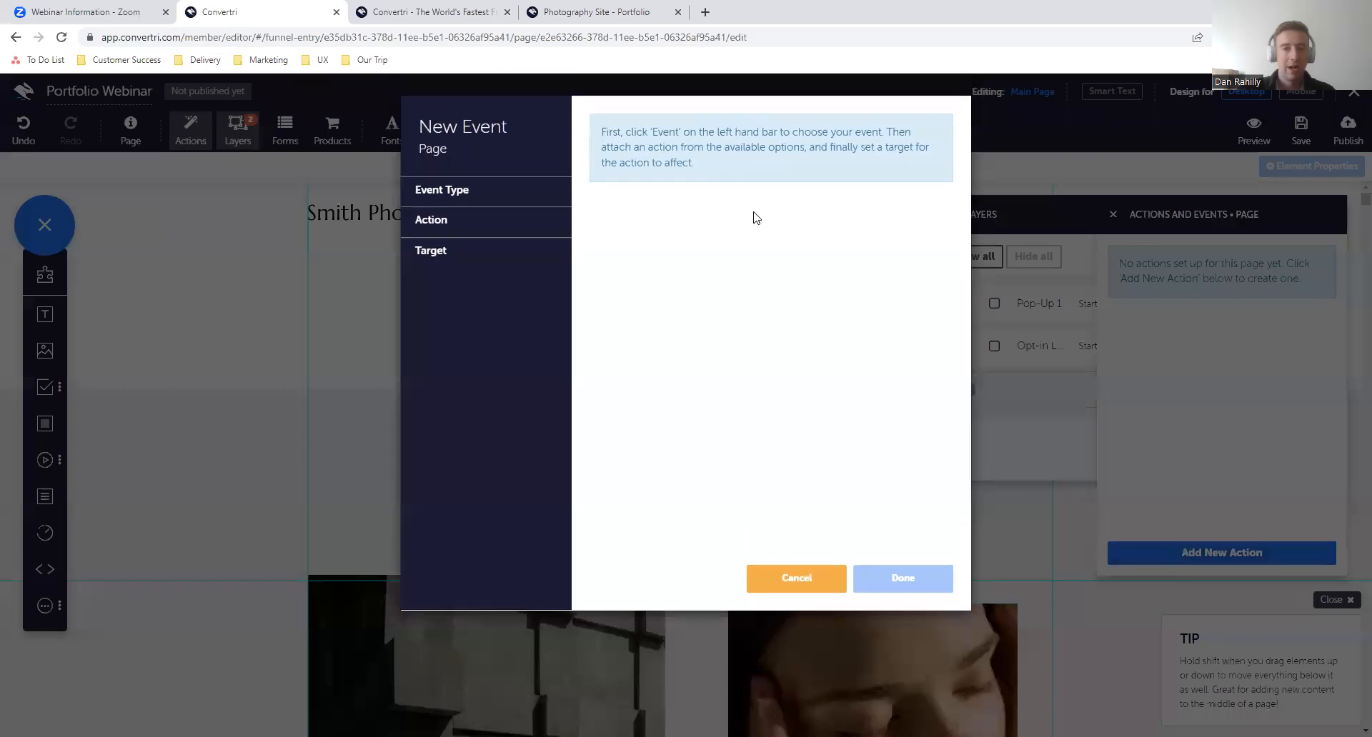
{"action": "left_click", "coordinate": [516, 193]}
{"action": "left_click", "coordinate": [524, 225]}
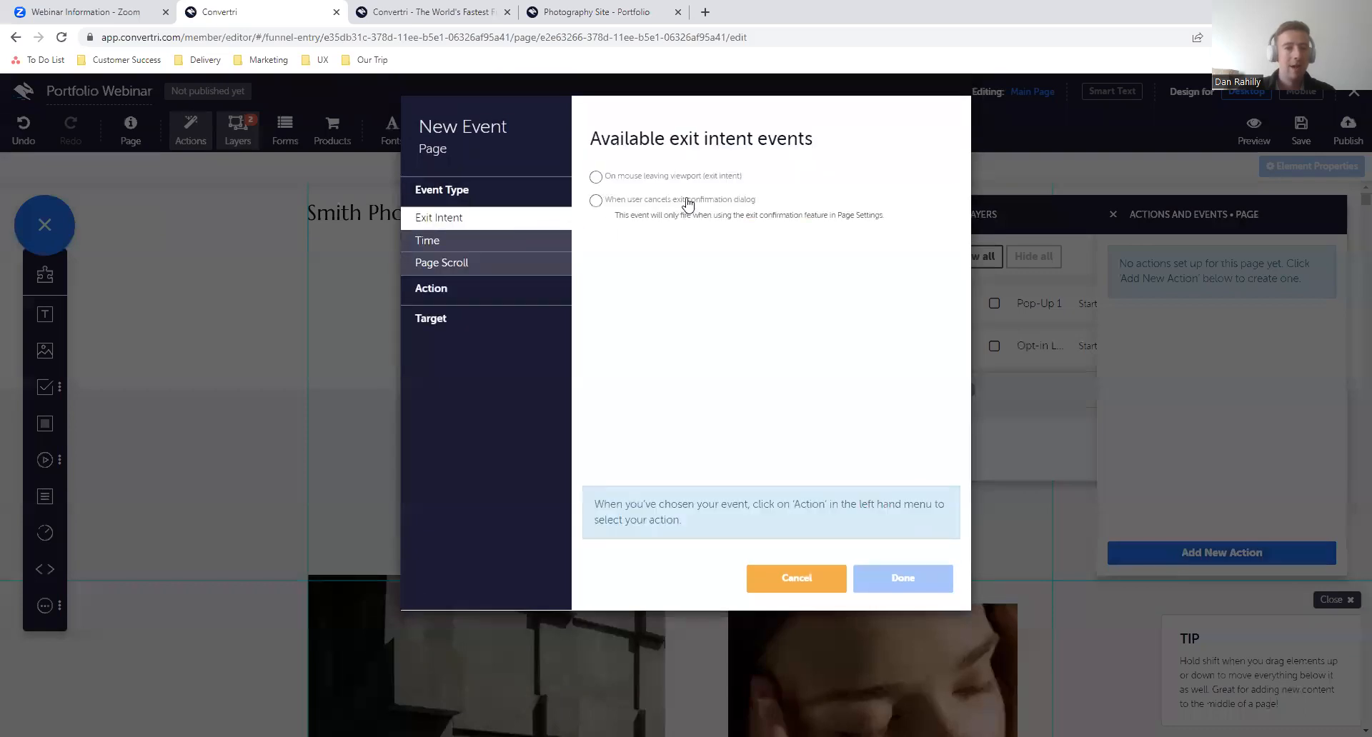
{"action": "left_click", "coordinate": [596, 177]}
- Make the exit intent action fade in the Pop-Up 1 layer with its contained elements, and finish the event
{"action": "left_click", "coordinate": [531, 297]}
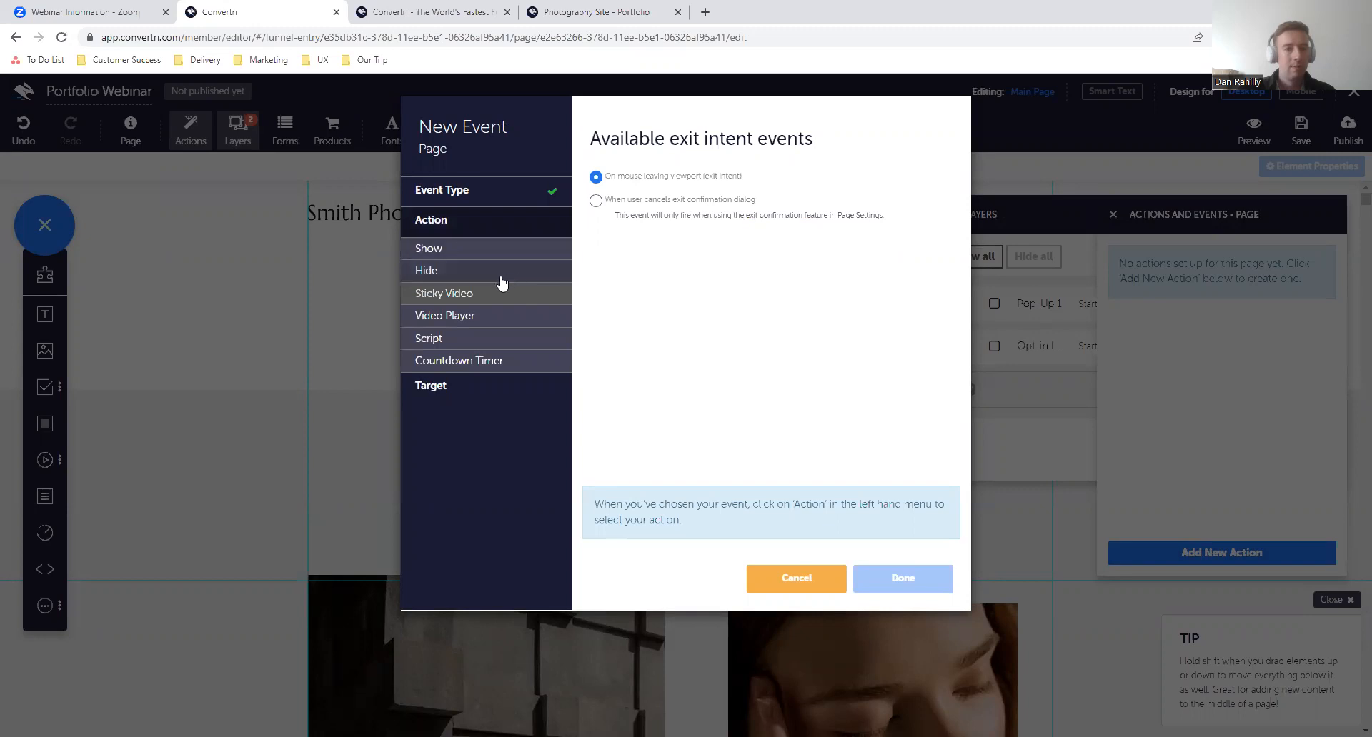
{"action": "left_click", "coordinate": [470, 252]}
{"action": "left_click", "coordinate": [595, 199]}
{"action": "left_click", "coordinate": [500, 387]}
{"action": "left_click", "coordinate": [643, 199]}
{"action": "scroll", "coordinate": [664, 261], "scroll_direction": "down", "scroll_amount": 2}
{"action": "left_click", "coordinate": [660, 344]}
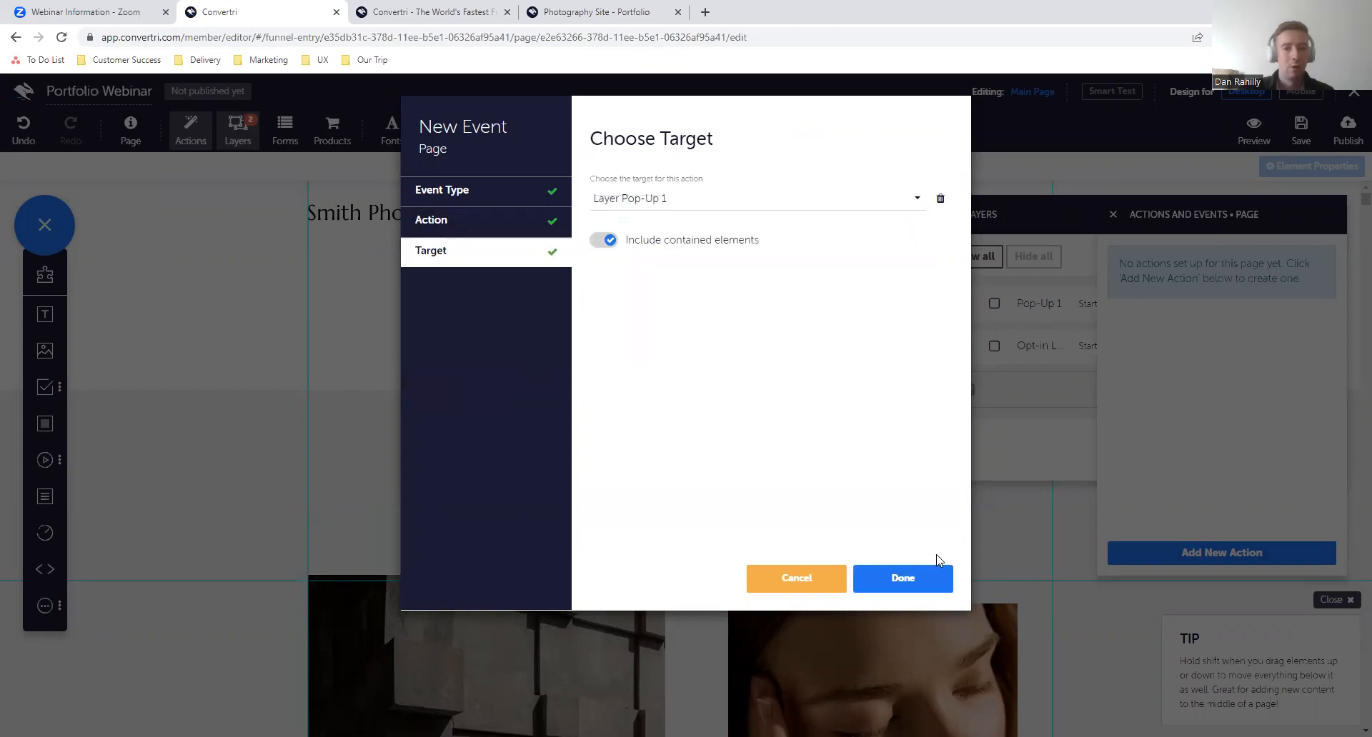
{"action": "left_click", "coordinate": [920, 584]}
- Save the page and publish it at the path portfolio/webinar/example
{"action": "left_click", "coordinate": [1300, 129]}
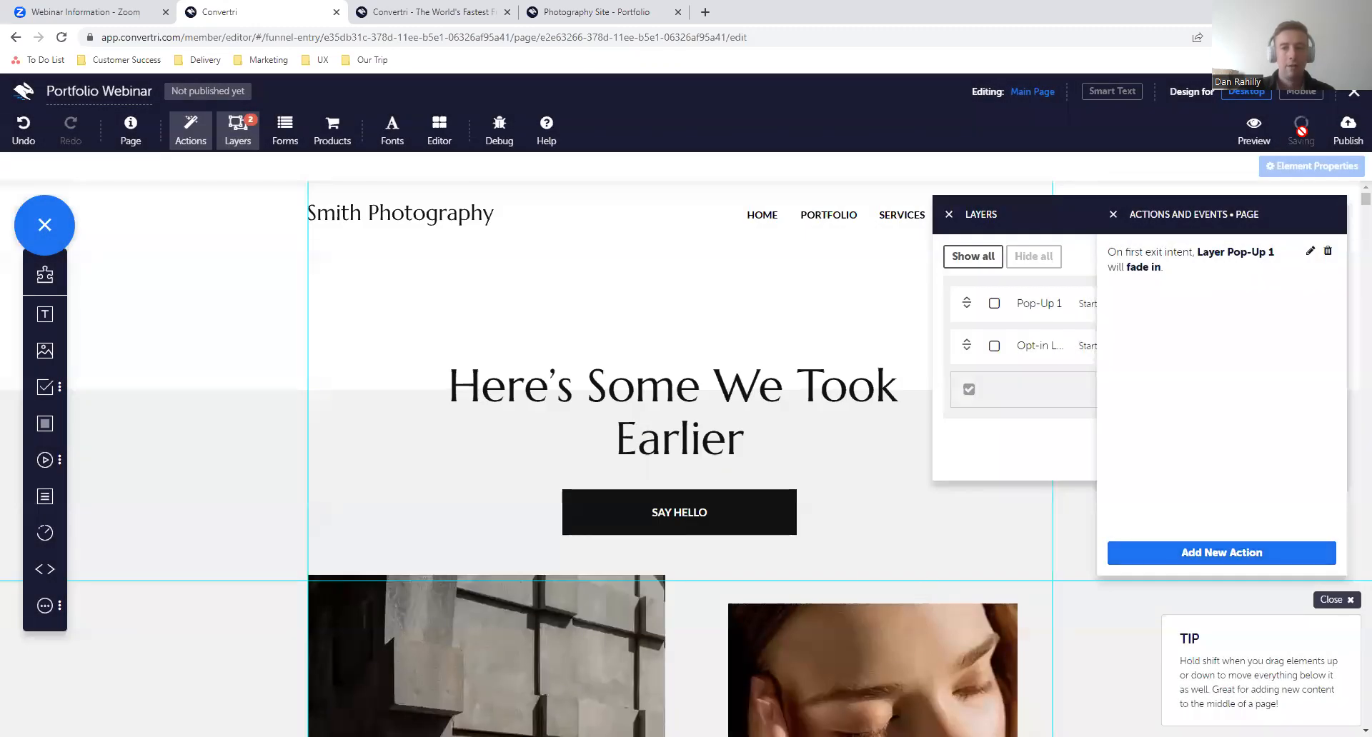
{"action": "left_click", "coordinate": [1349, 138]}
{"action": "left_click", "coordinate": [786, 175]}
{"action": "type", "text": "port"}
{"action": "key", "text": "Down"}
{"action": "key", "text": "Return"}
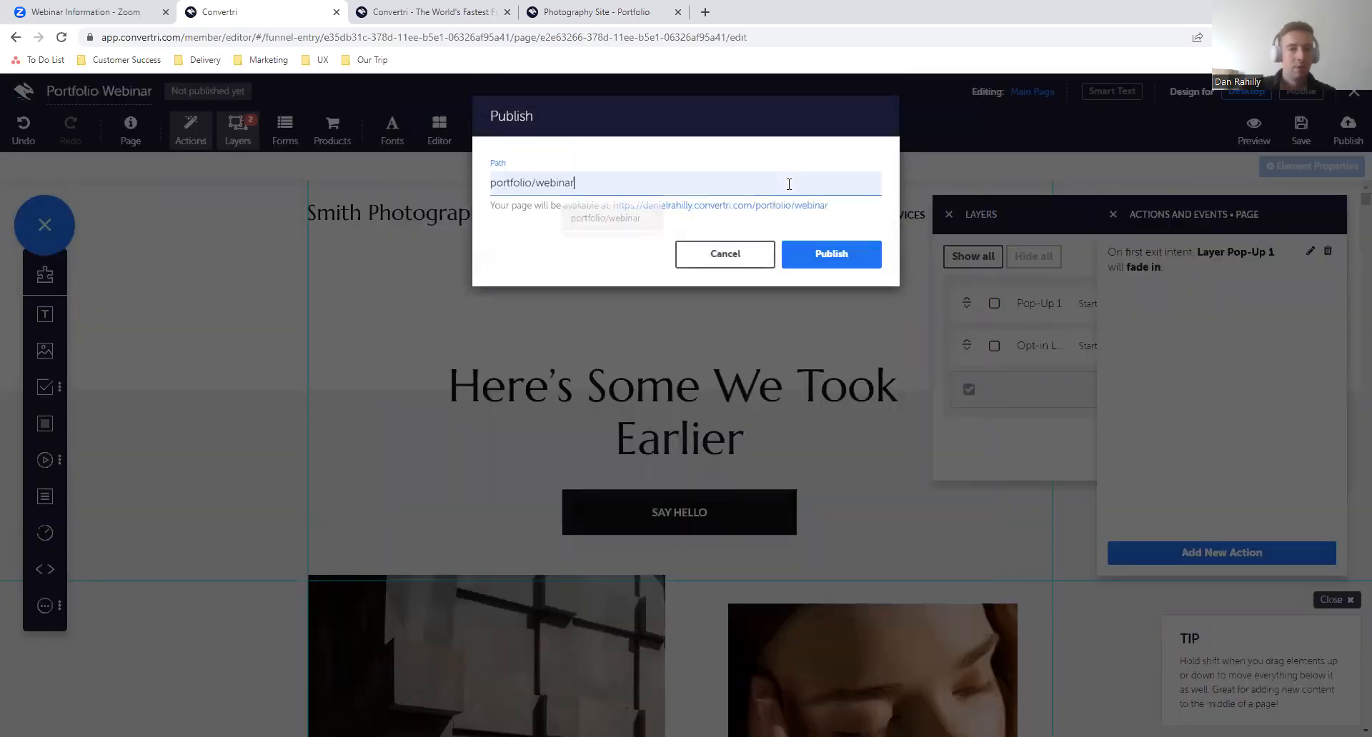
{"action": "type", "text": "/xe"}
{"action": "key", "text": "BackSpace"}
{"action": "key", "text": "BackSpace"}
{"action": "type", "text": "example"}
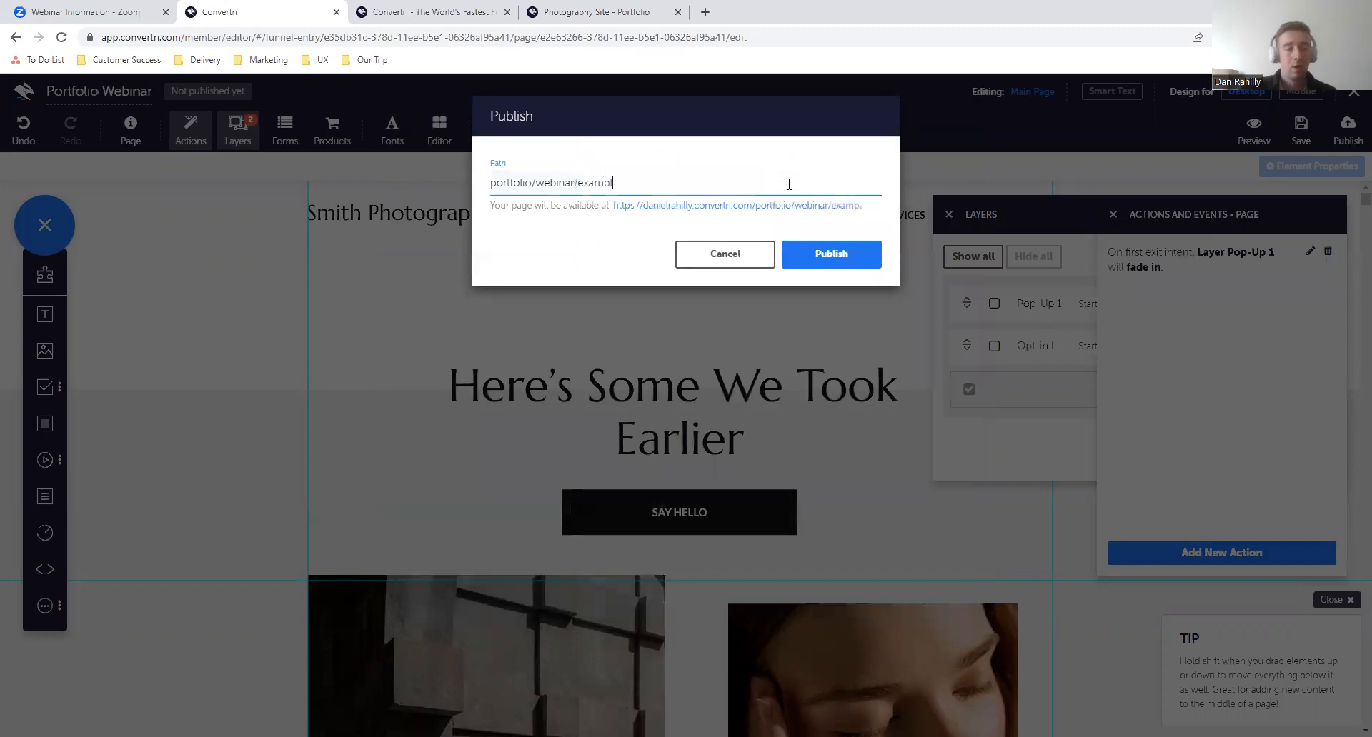
{"action": "left_click", "coordinate": [815, 261]}
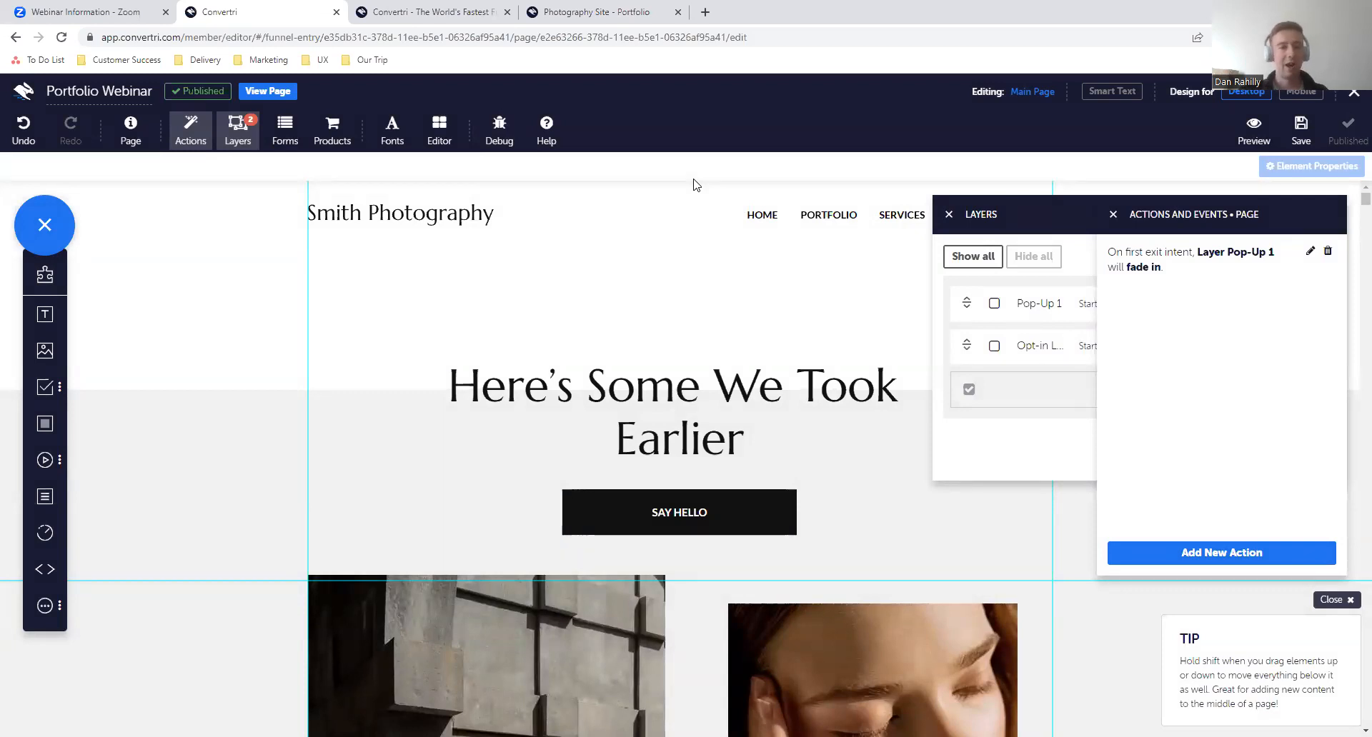
- View the published page to test the exit pop-up, dismiss it, and return to the editor with the layer and action settings closed
{"action": "left_click", "coordinate": [293, 92]}
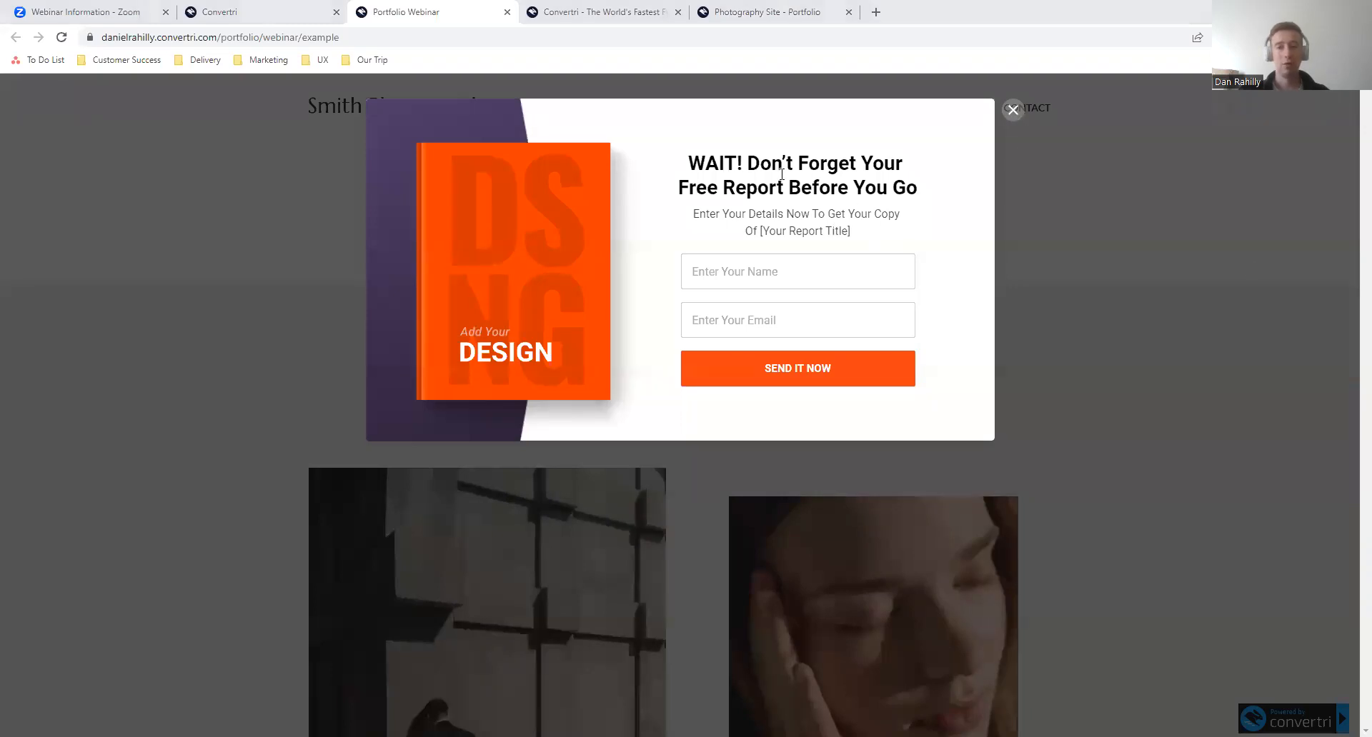
{"action": "left_click_drag", "start_coordinate": [750, 163], "coordinate": [1017, 148]}
{"action": "left_click", "coordinate": [1012, 110]}
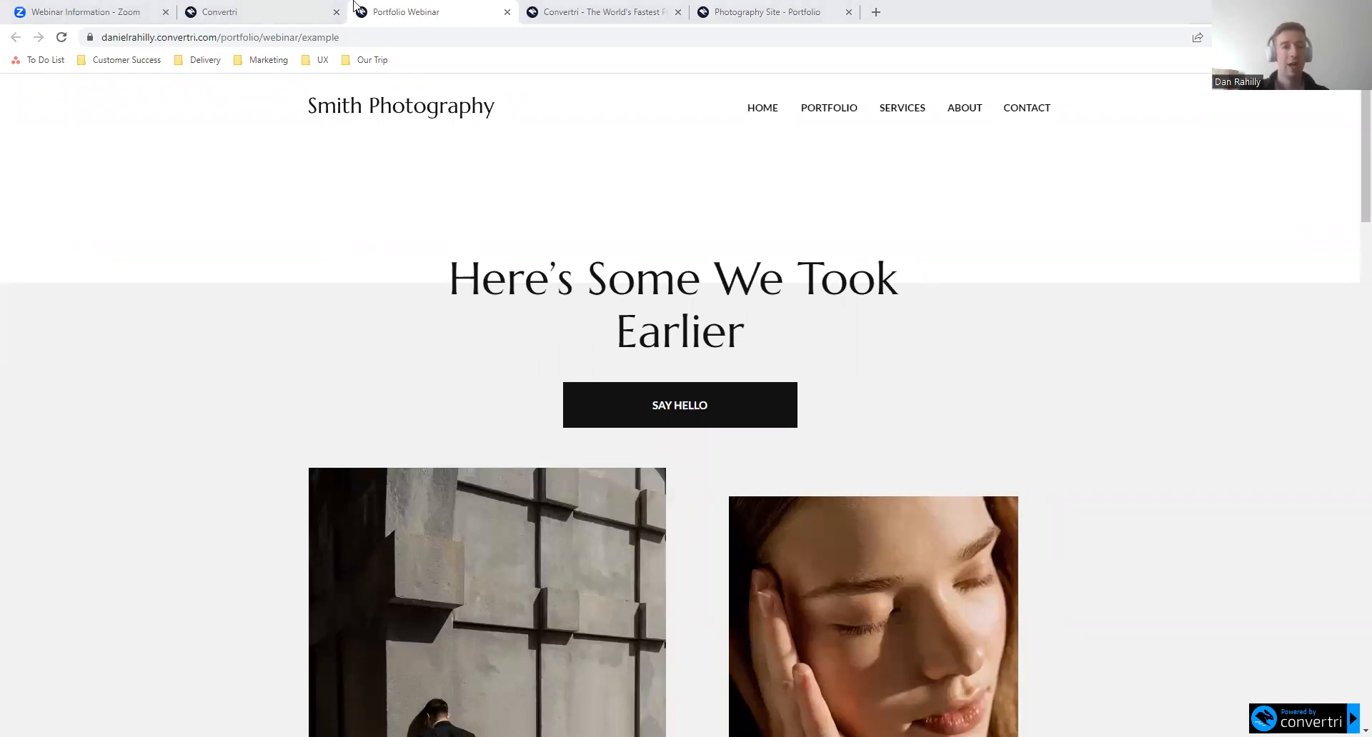
{"action": "left_click", "coordinate": [317, 7]}
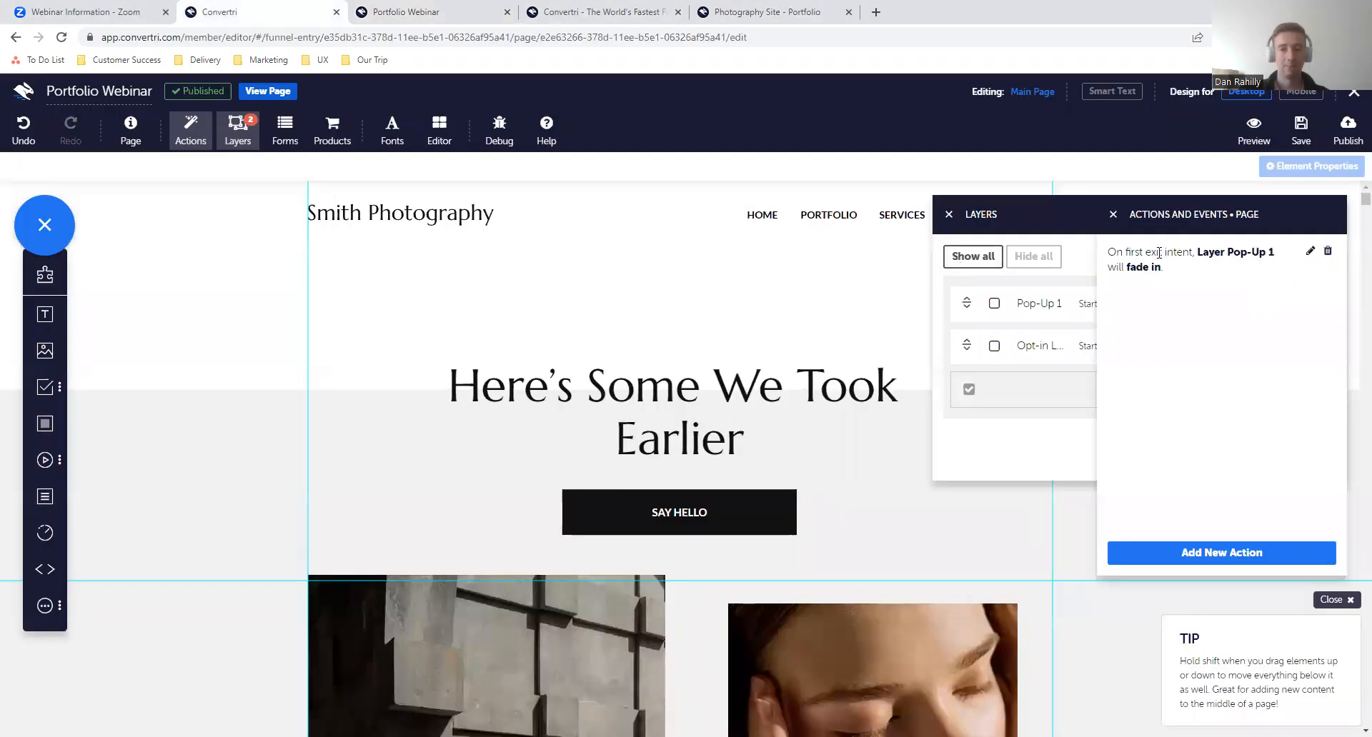
{"action": "left_click", "coordinate": [1112, 214]}
{"action": "left_click", "coordinate": [948, 214]}
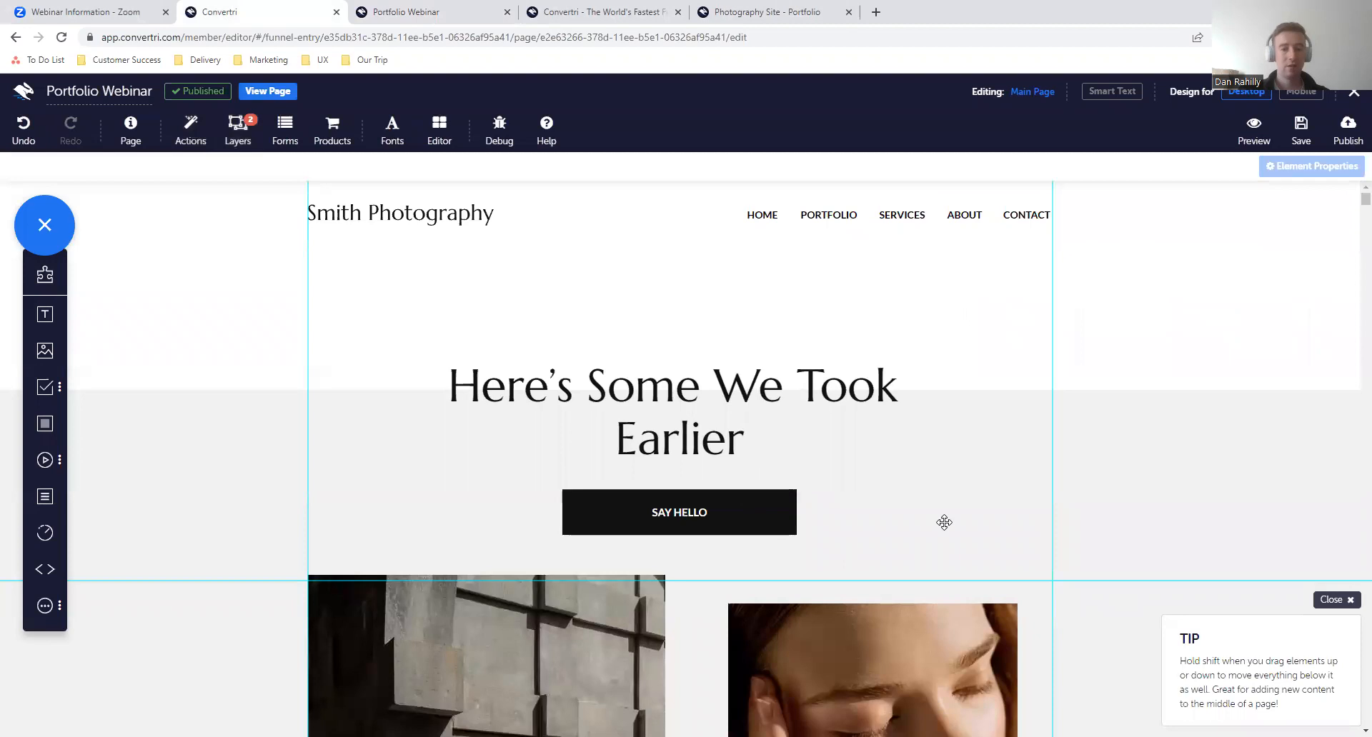